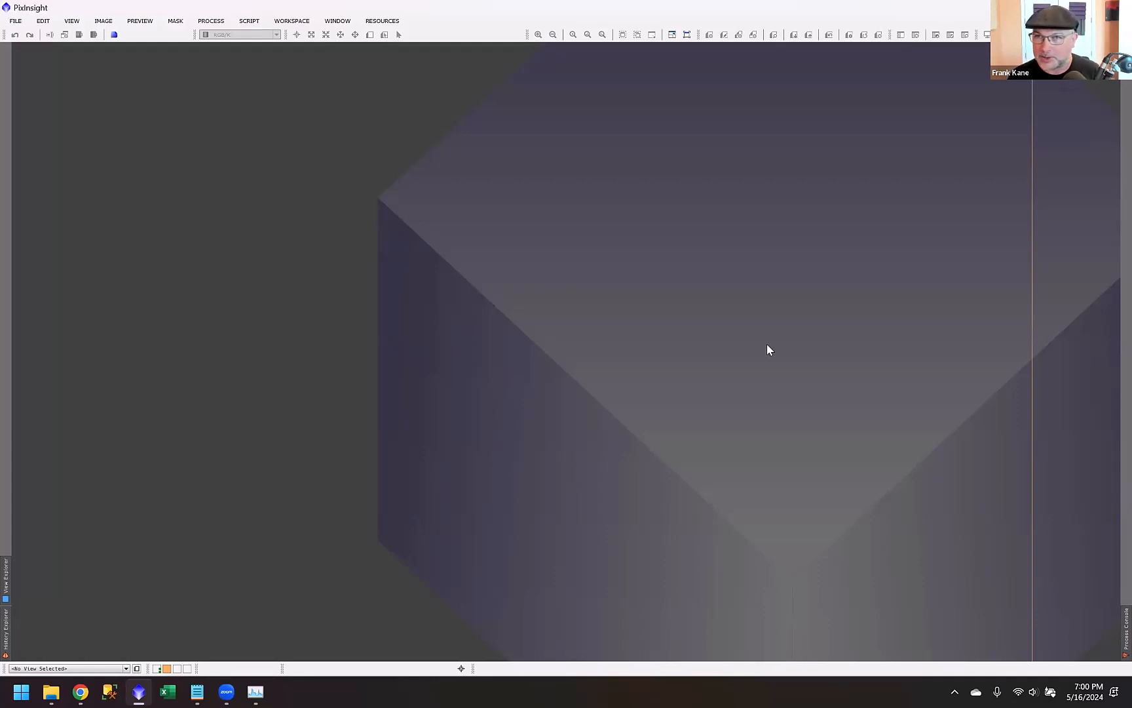
key("XF86AudioRaiseVolume")
key("XF86AudioRaiseVolume")
key("XF86AudioRaiseVolume")
key("XF86AudioRaiseVolume")
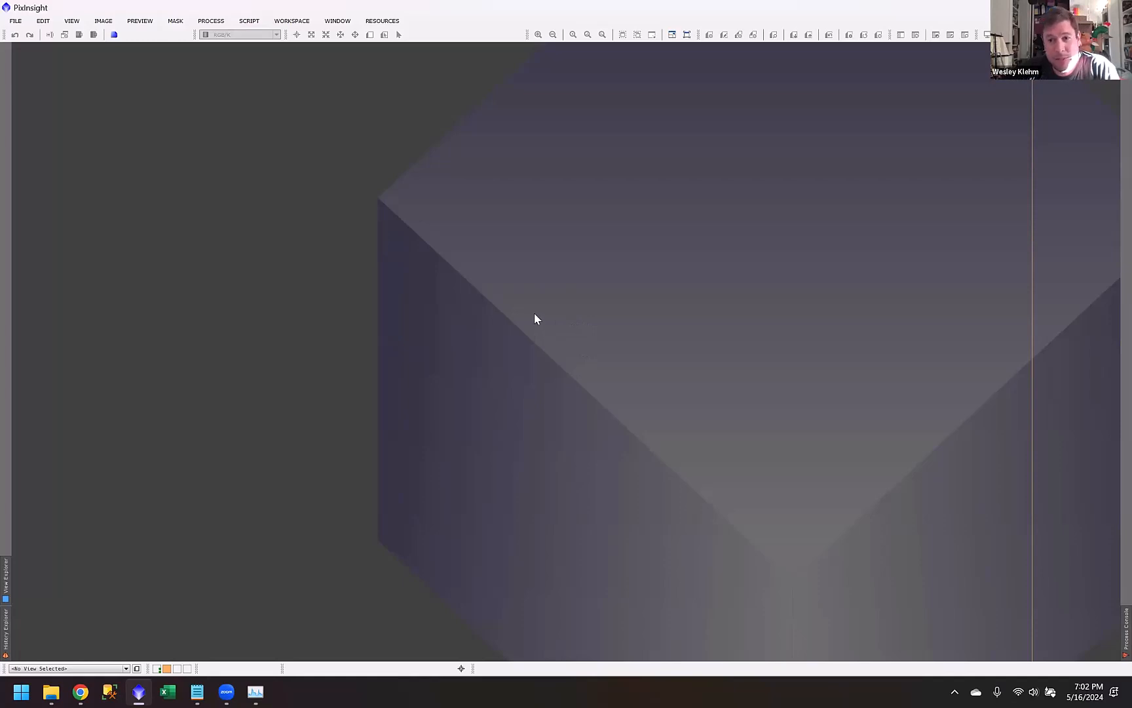
Step: Launch the WeightedBatchPreprocessing script from the batch processing scripts
left_click(250, 21)
mouse_move(269, 39)
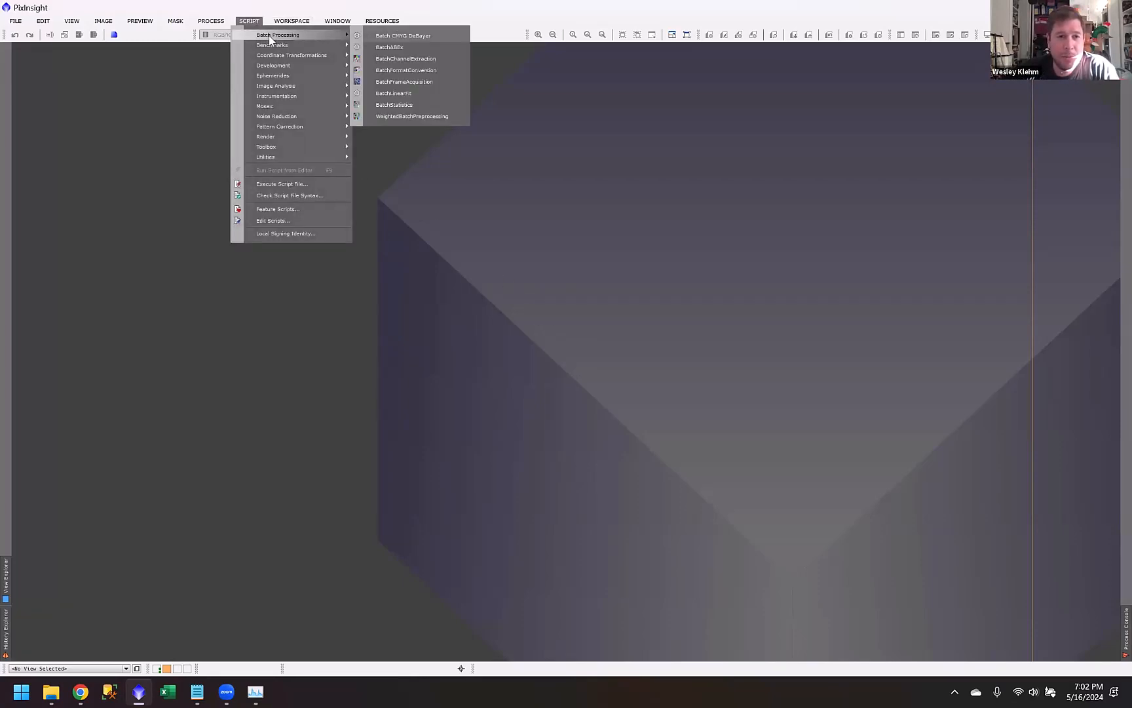
left_click(410, 117)
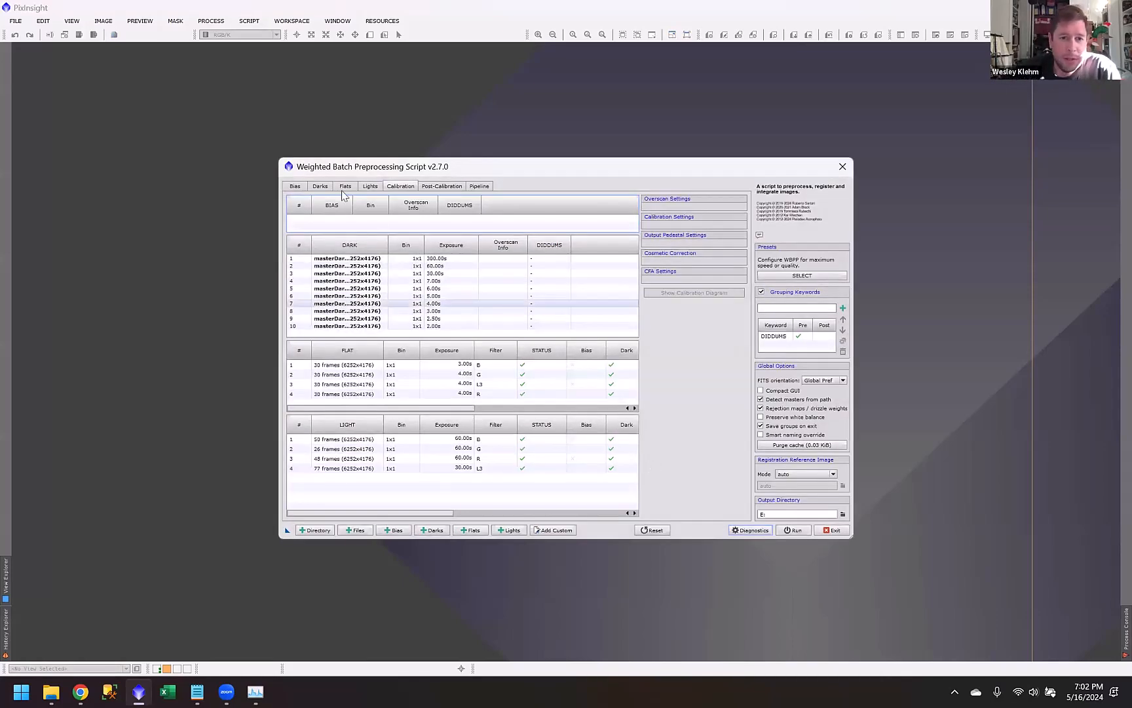
Step: Review the bias frame list and the loaded master dark frames in the preprocessing script
left_click(296, 187)
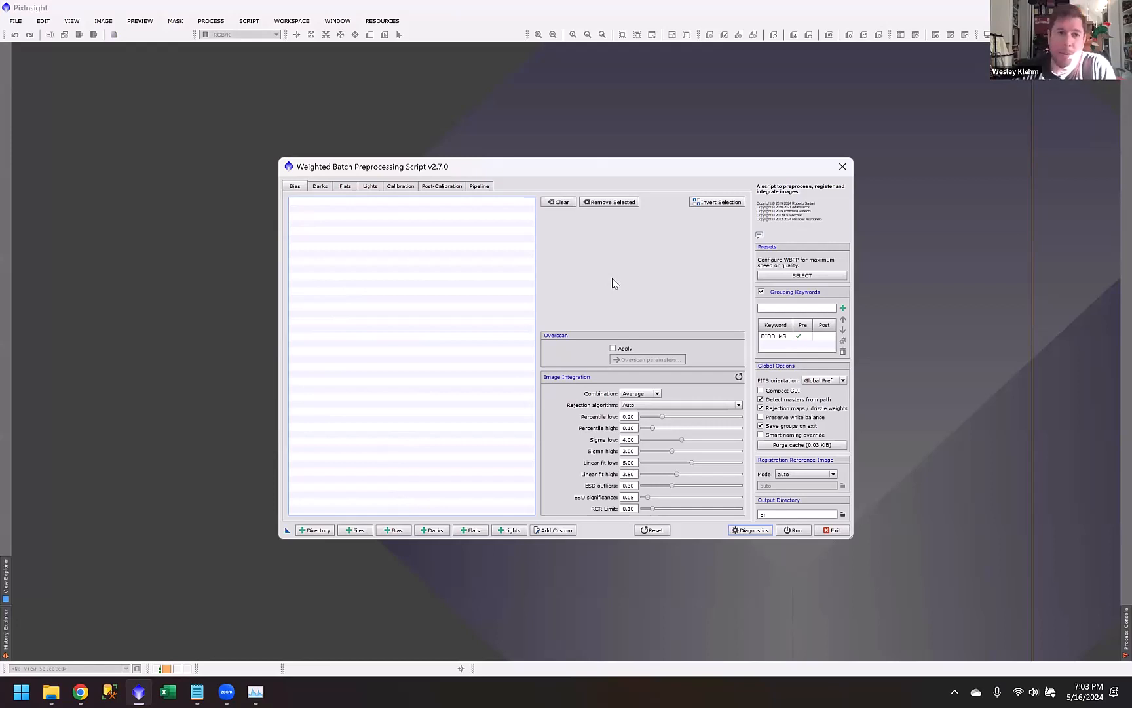
left_click(320, 188)
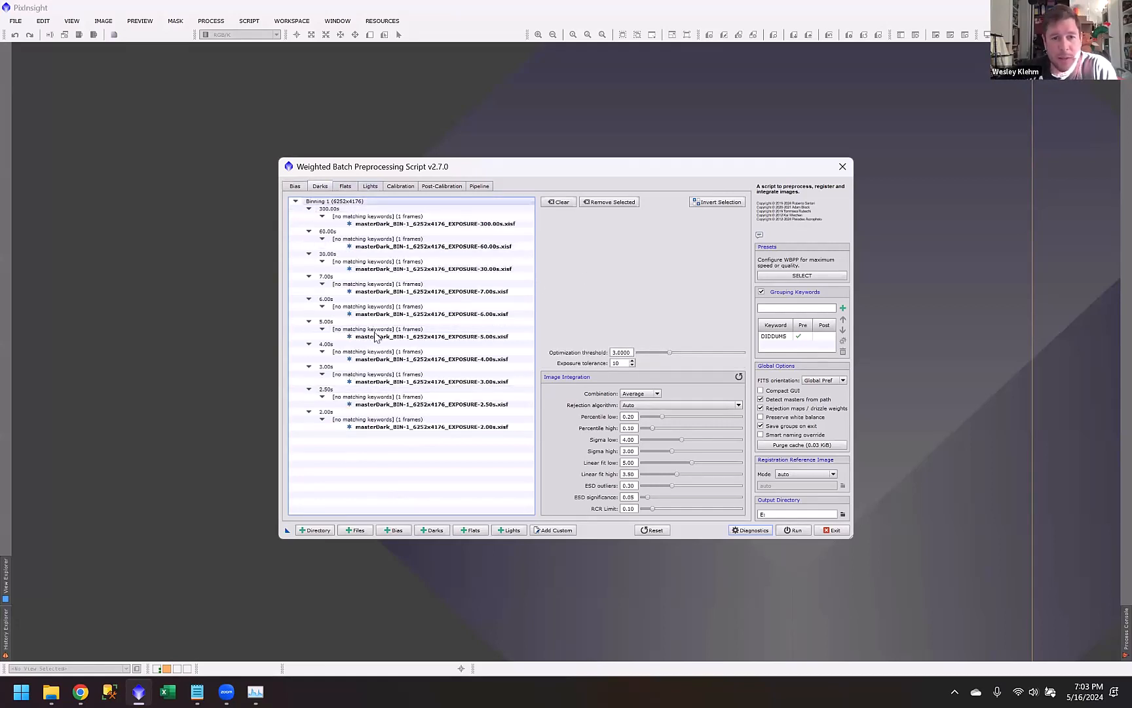
left_click(301, 188)
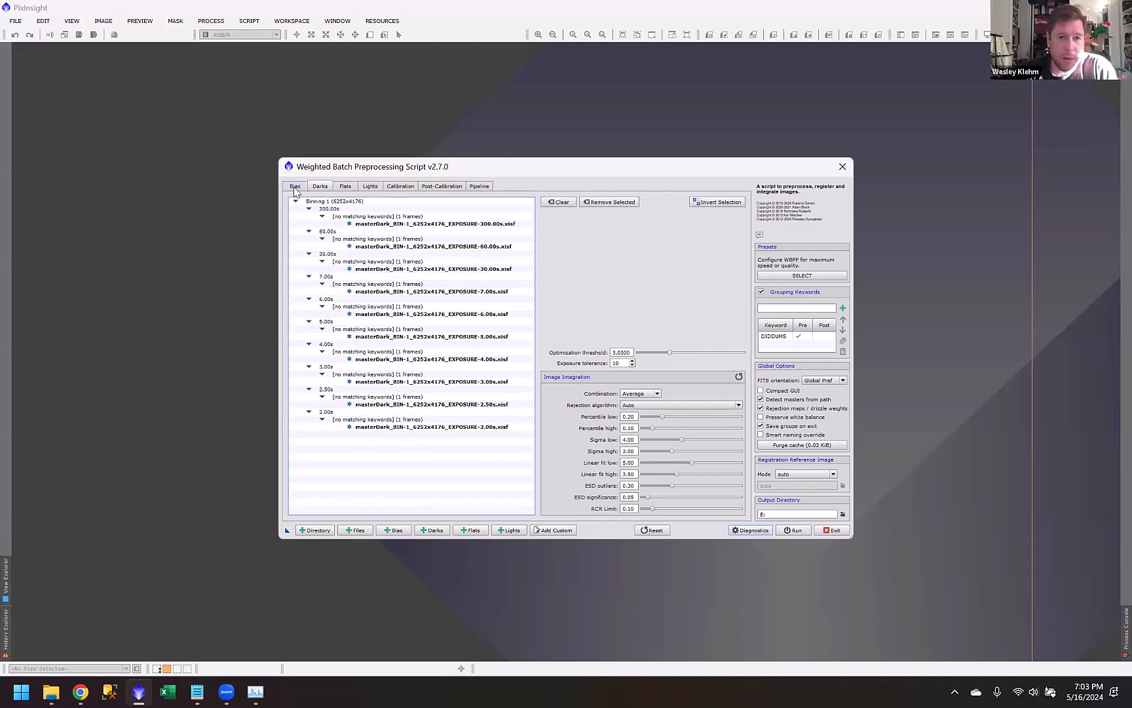
Step: Browse to AstronomyProcessing\M63DemoCfas in the root directory selection to examine its subfolders, and close it without adding a folder
left_click(316, 530)
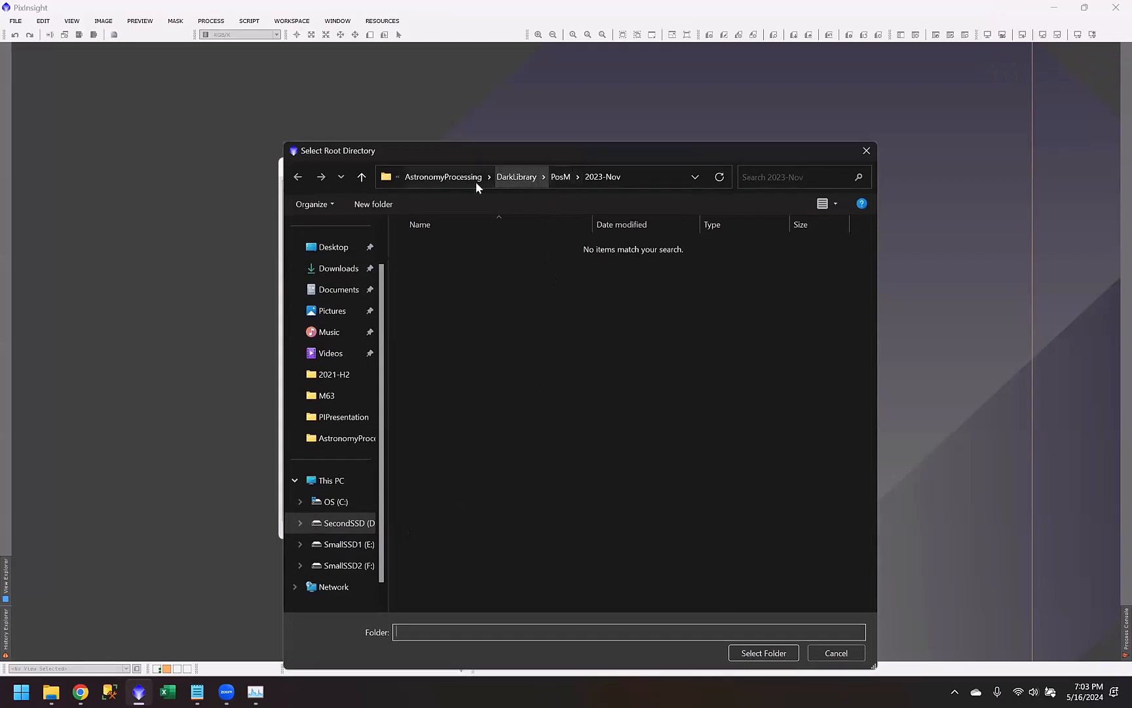
left_click(475, 180)
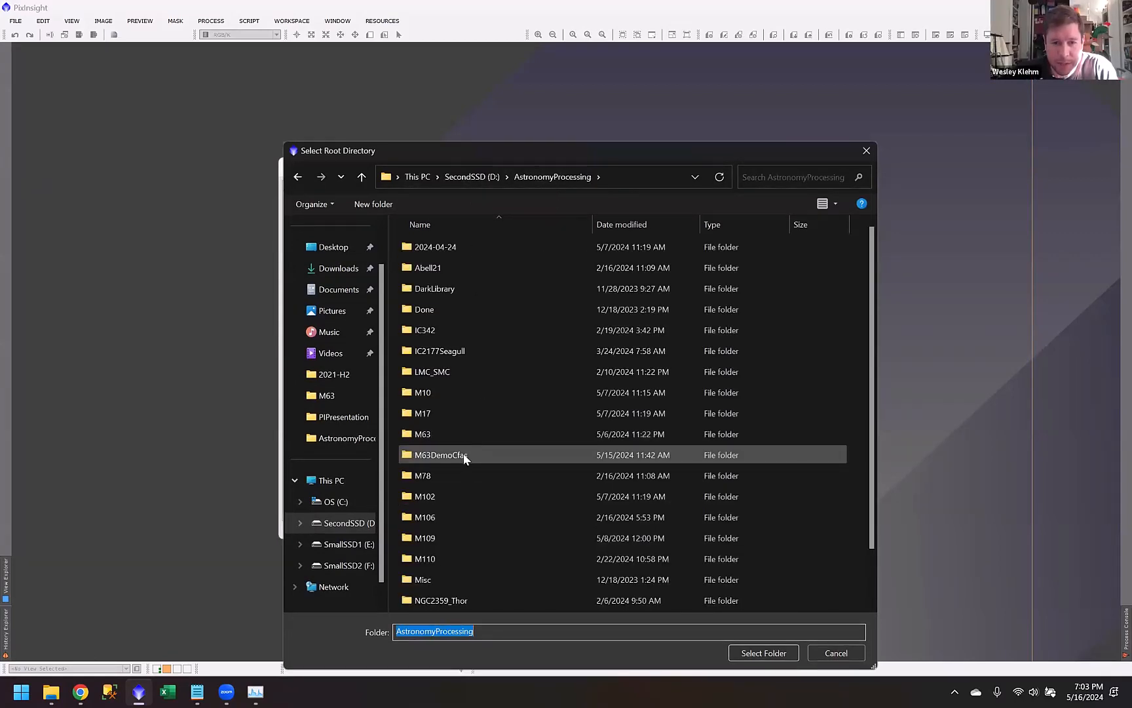
double_click(465, 457)
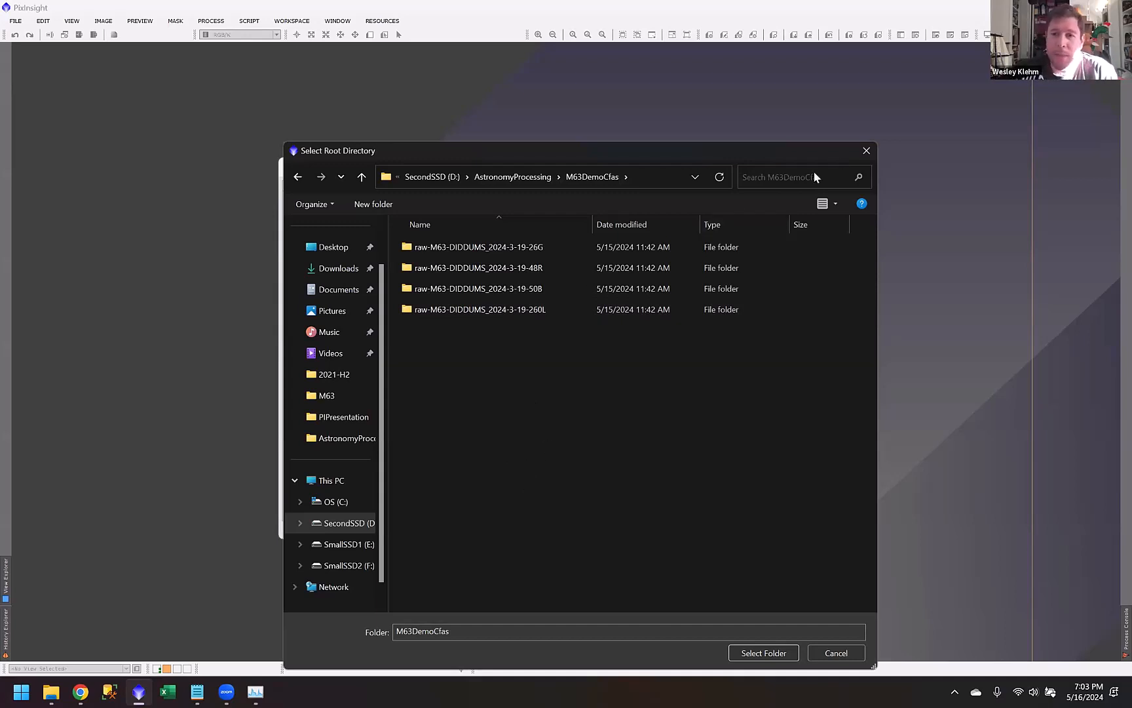
left_click(864, 153)
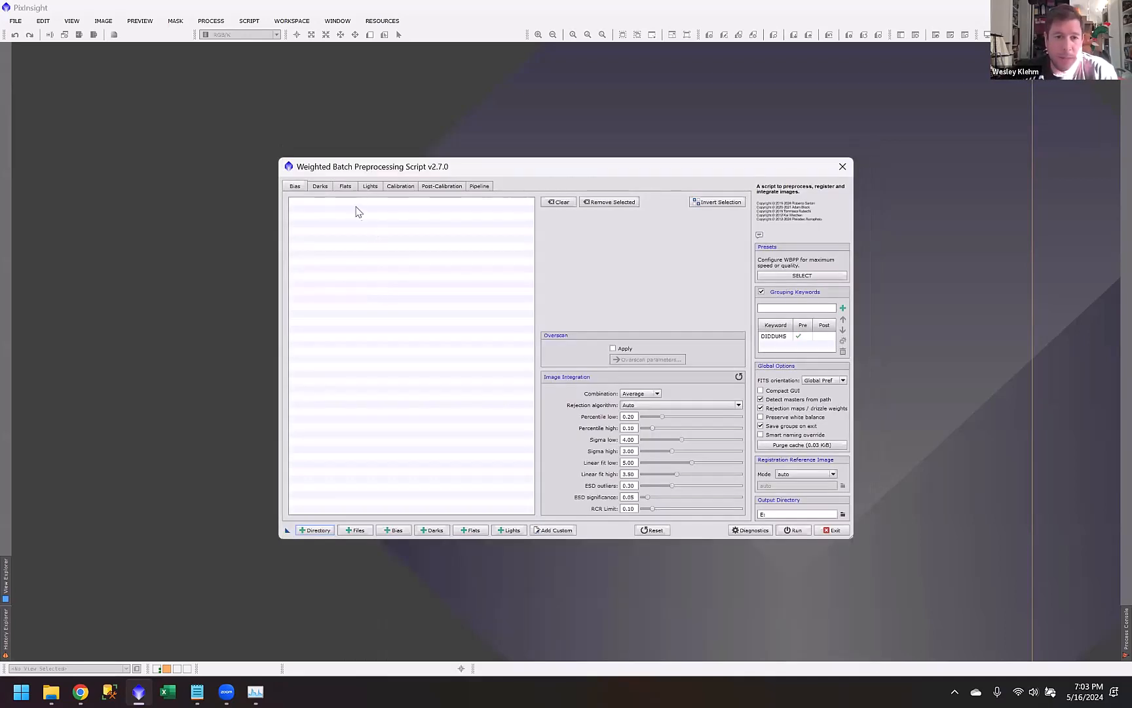
Step: Examine the master darks by exposure and the flat frames grouped under the B, G, L3 and R filters
left_click(318, 187)
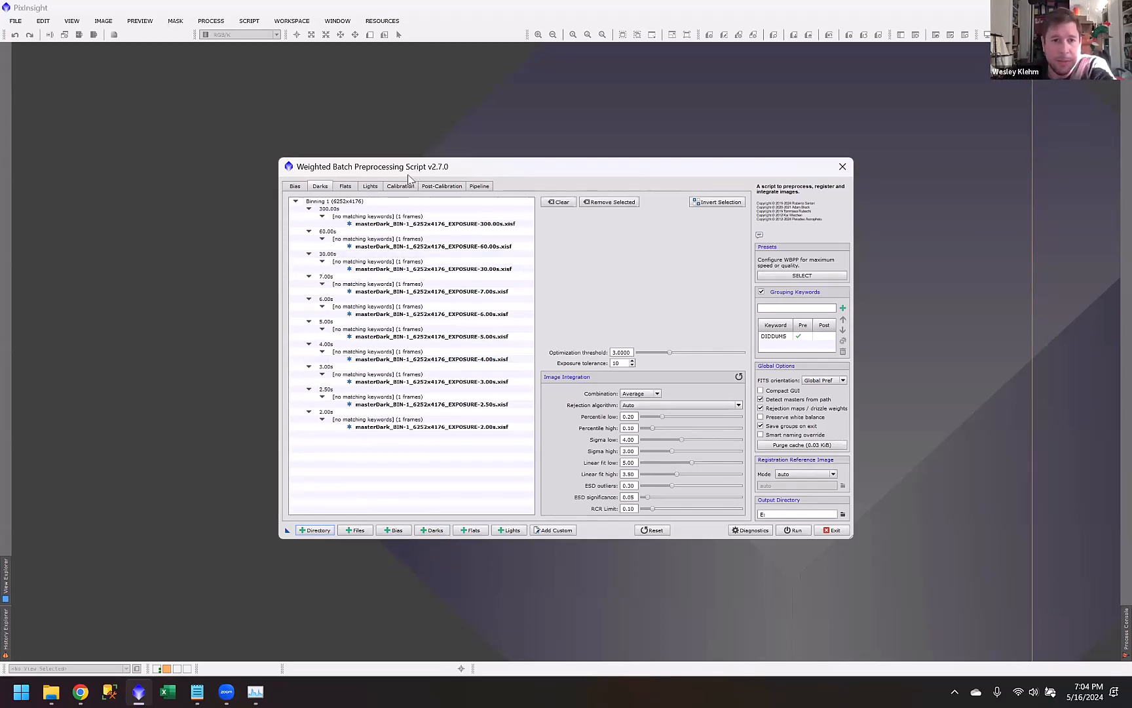
left_click(296, 188)
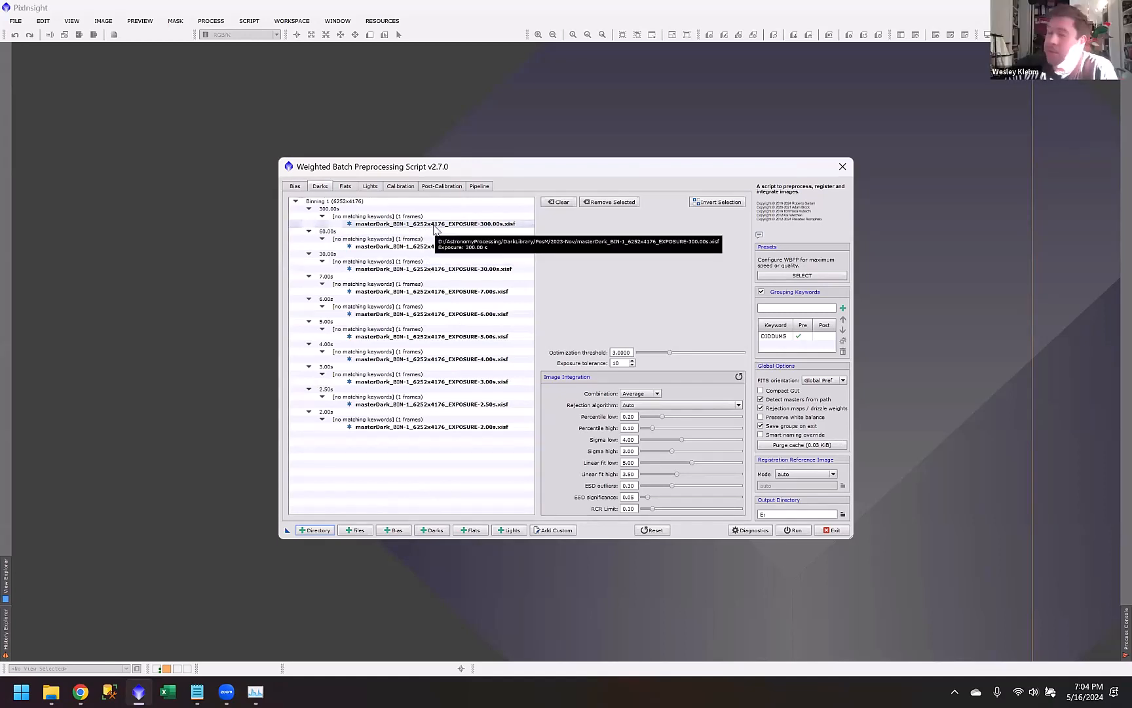
left_click(345, 186)
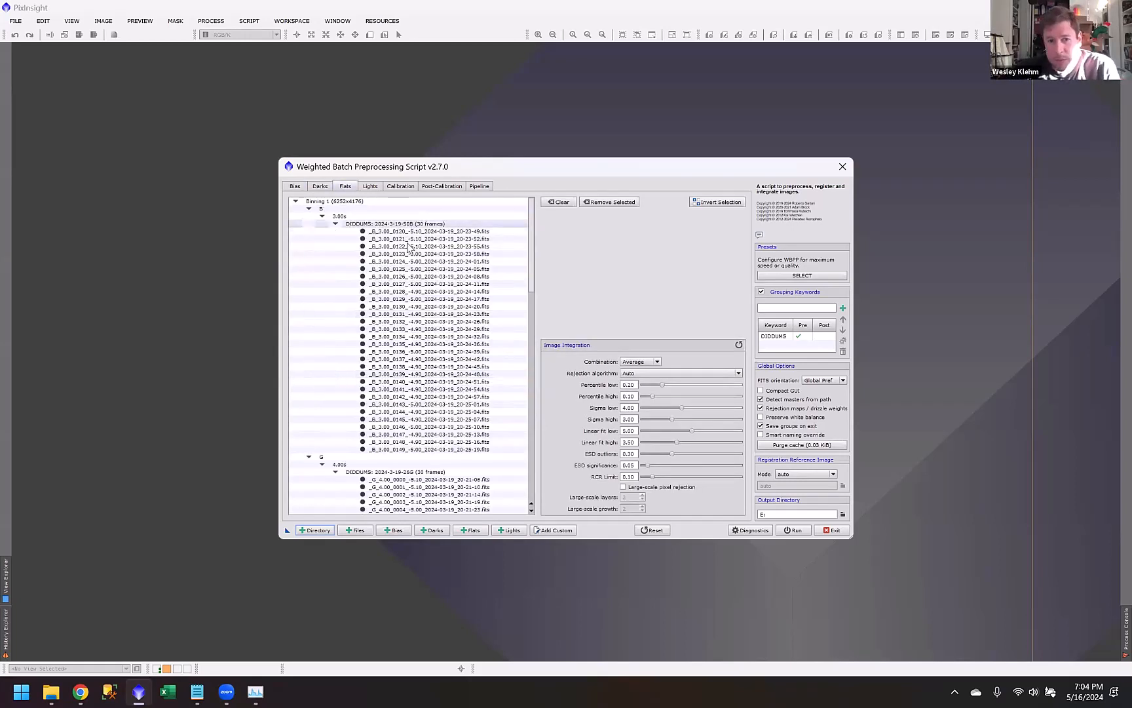
left_click(309, 456)
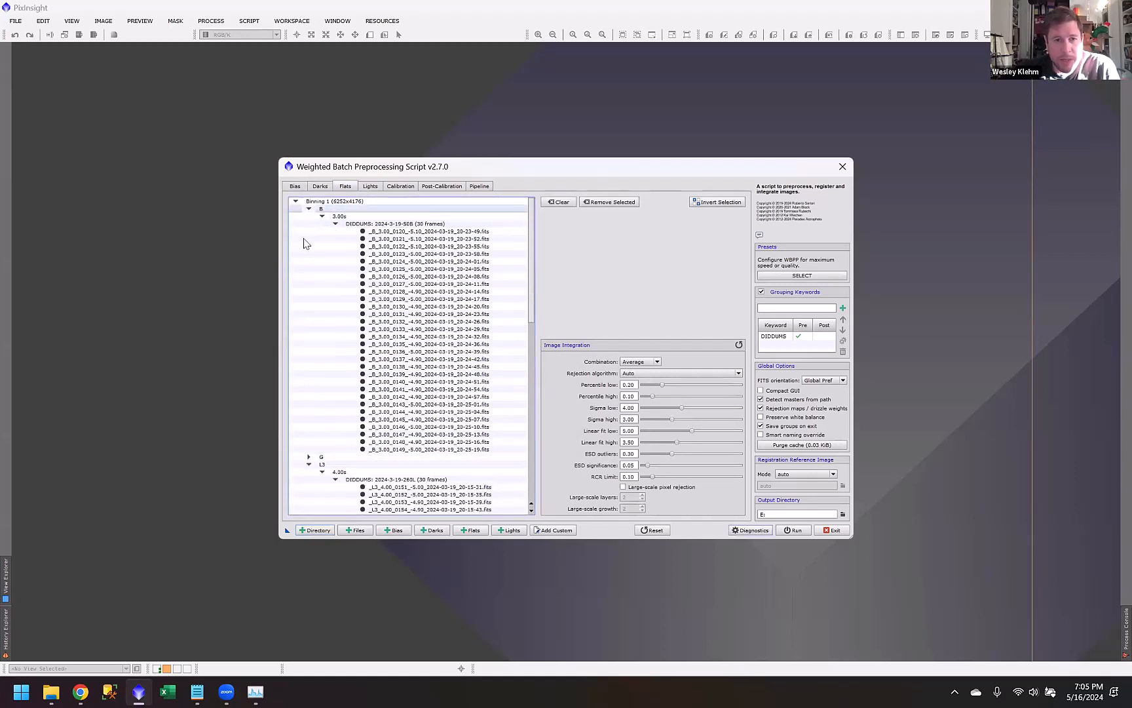
left_click(309, 208)
left_click(308, 224)
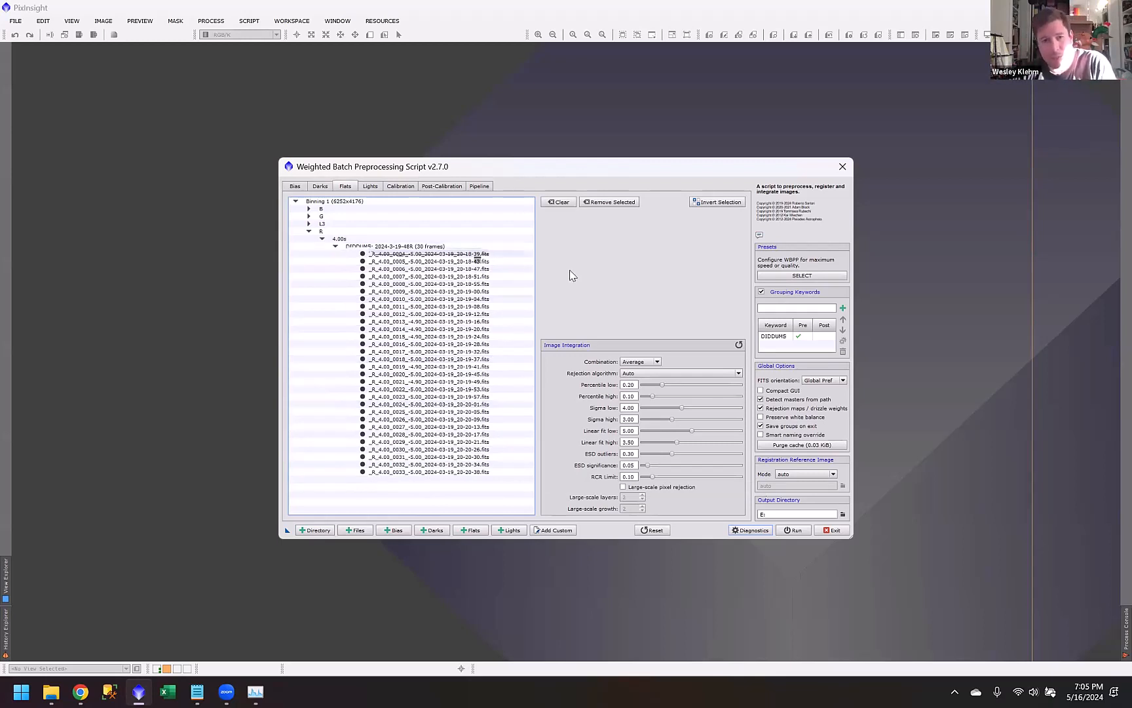
left_click(308, 223)
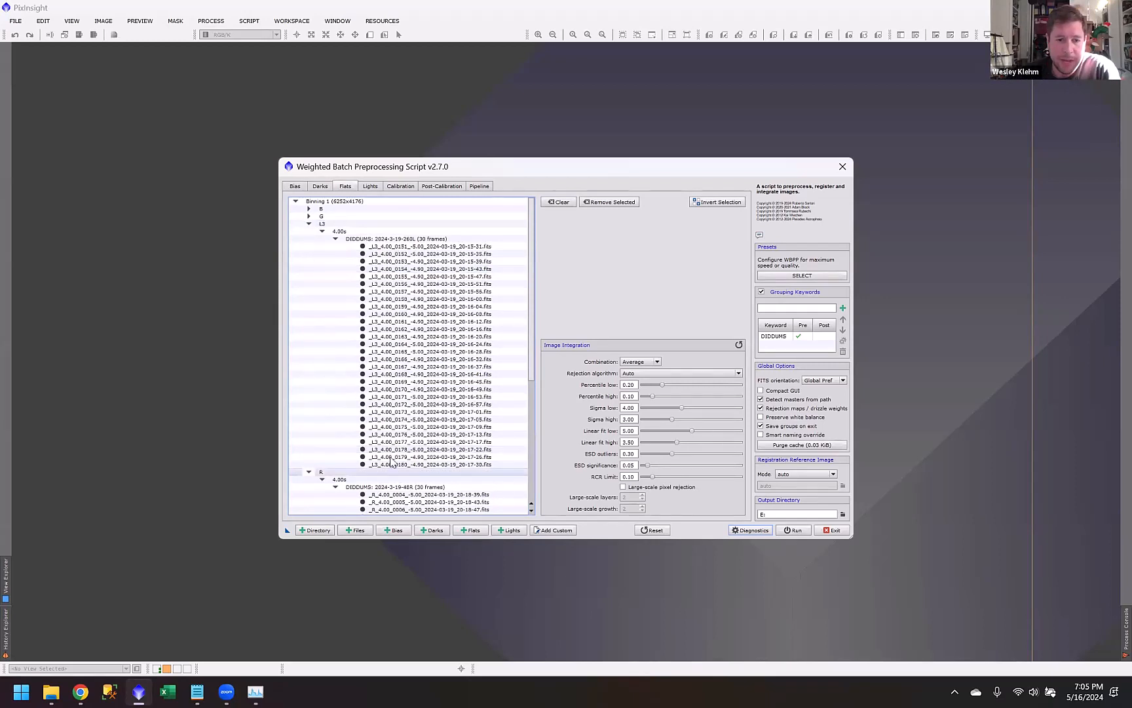
scroll(396, 470, "down", 2)
scroll(364, 351, "up", 2)
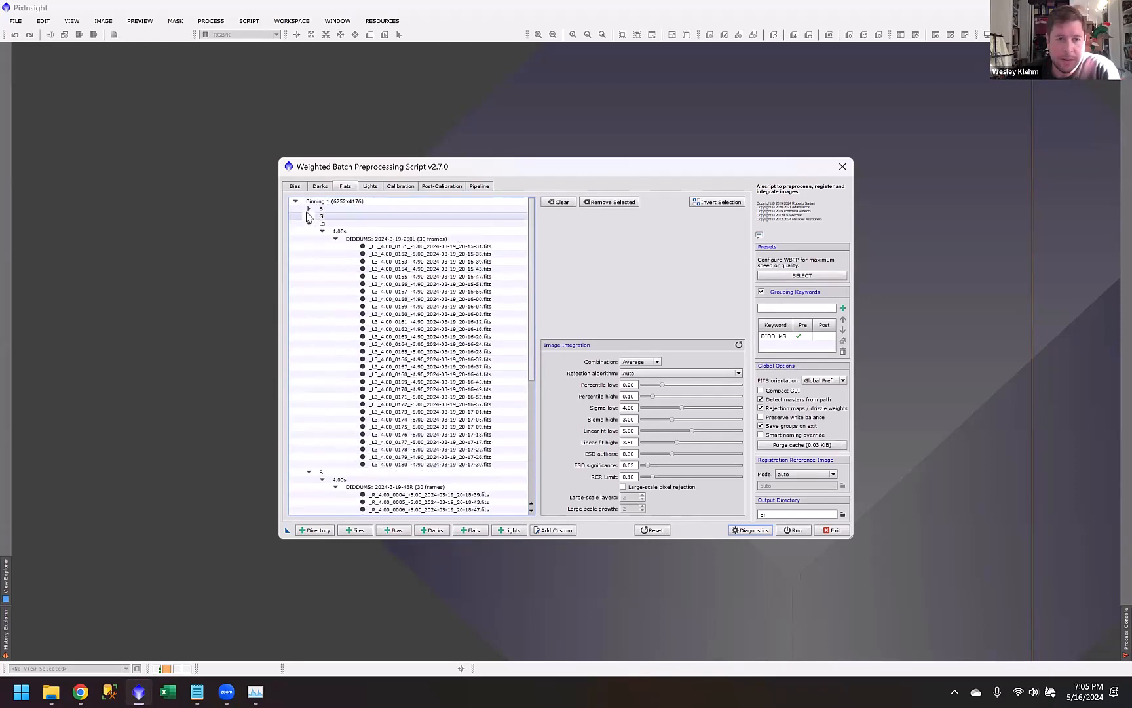
left_click(309, 217)
left_click(309, 208)
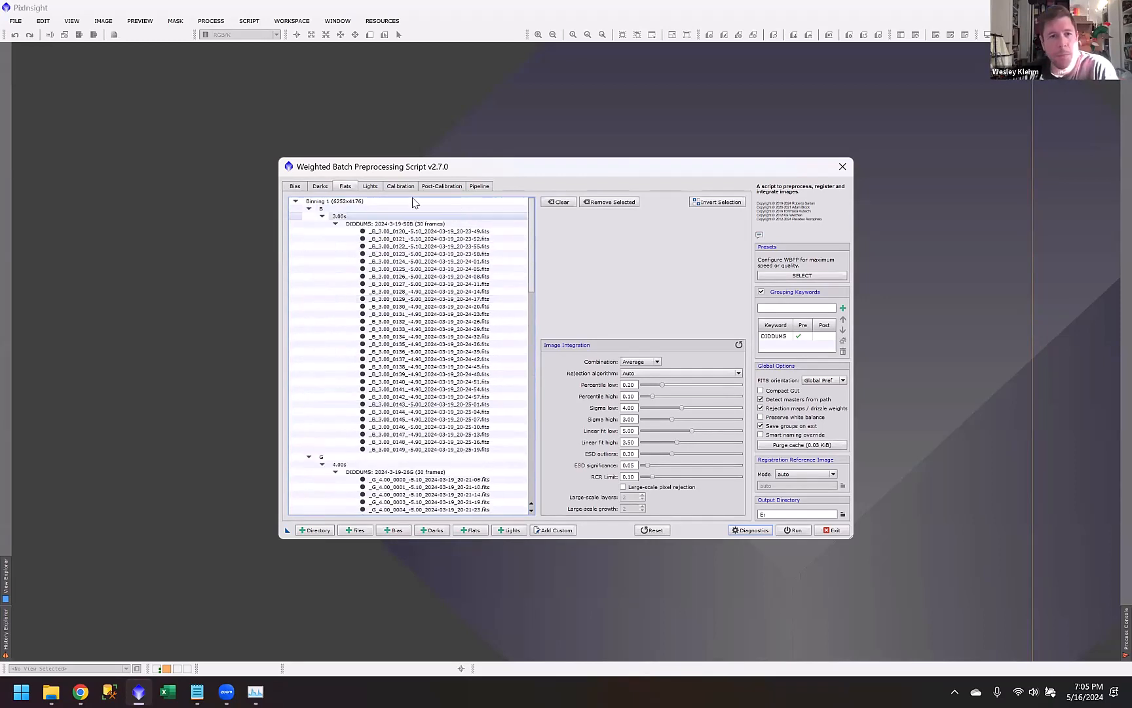
Step: Display the light frames, and check the naming of the raw-M63-DIDDUMS folders inside M63DemoCfas in File Explorer
left_click(366, 188)
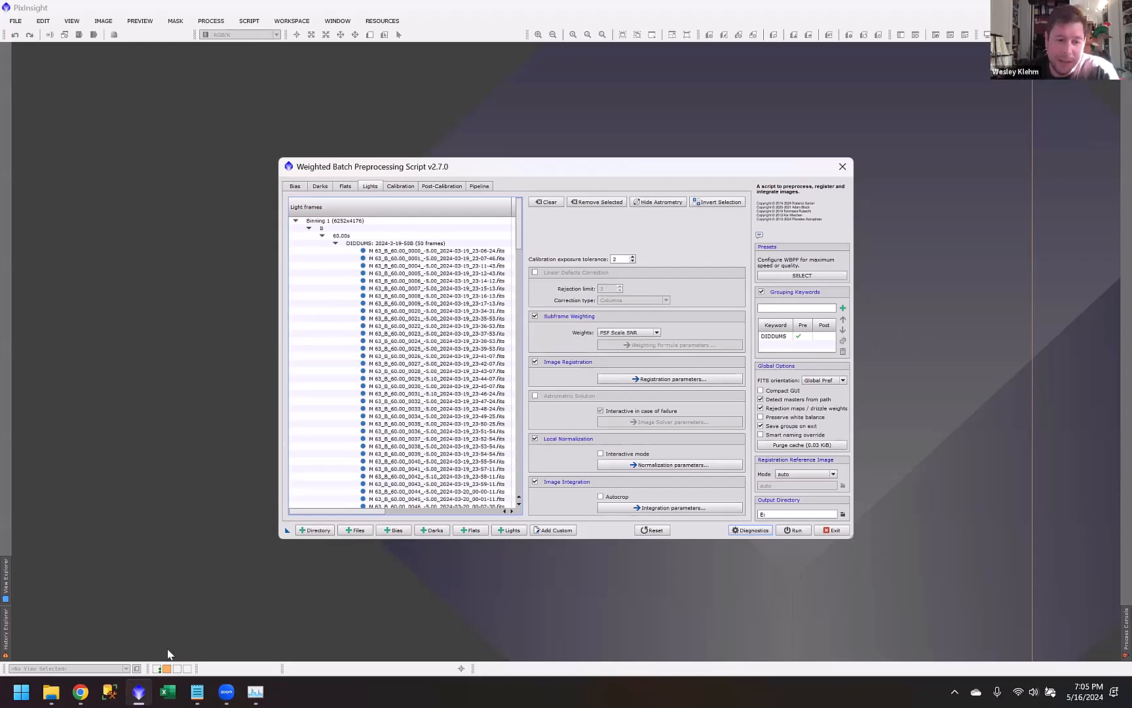
left_click(51, 692)
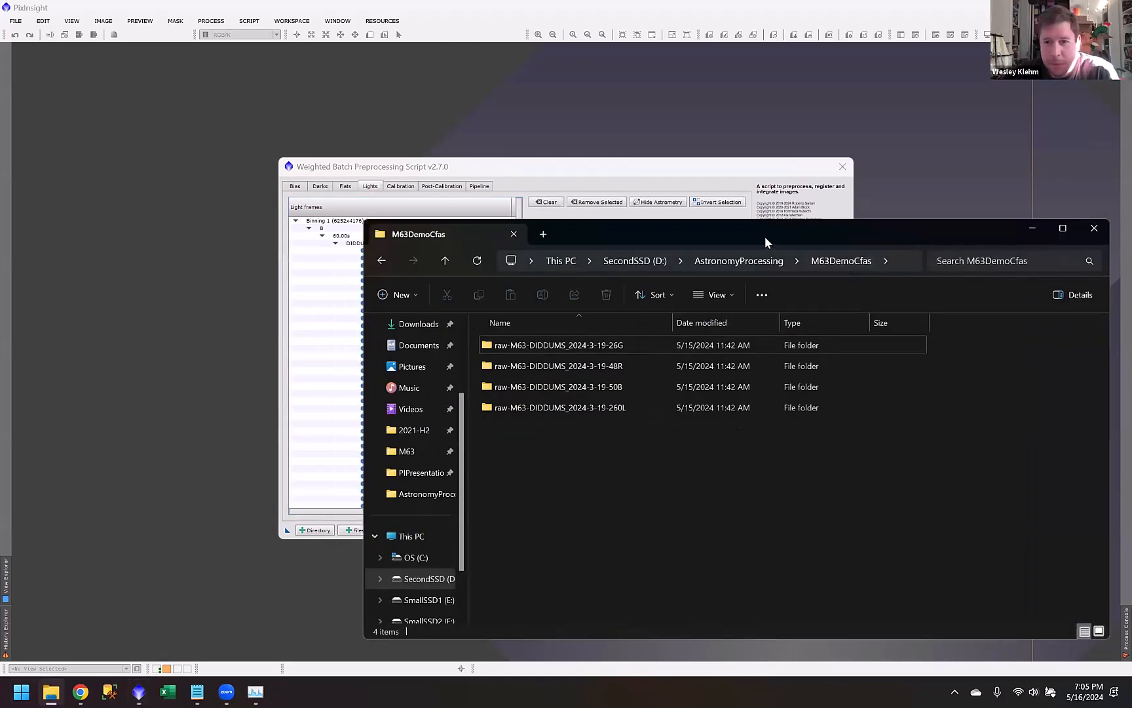
left_click_drag(764, 240, 559, 182)
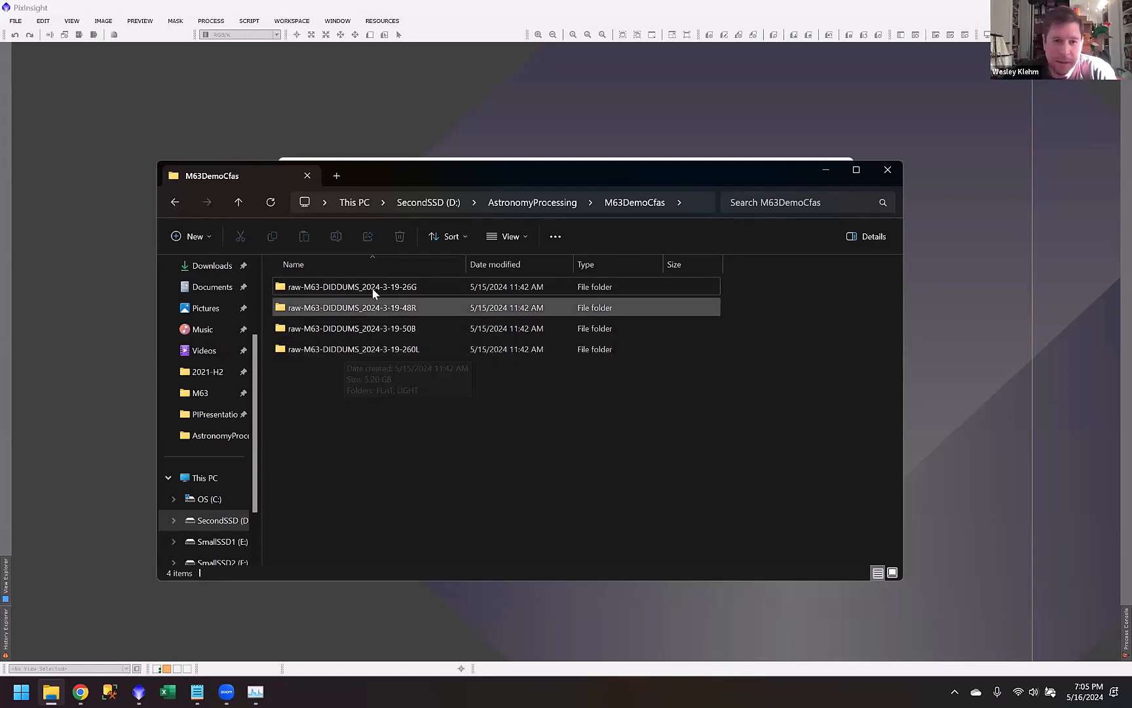
left_click(826, 170)
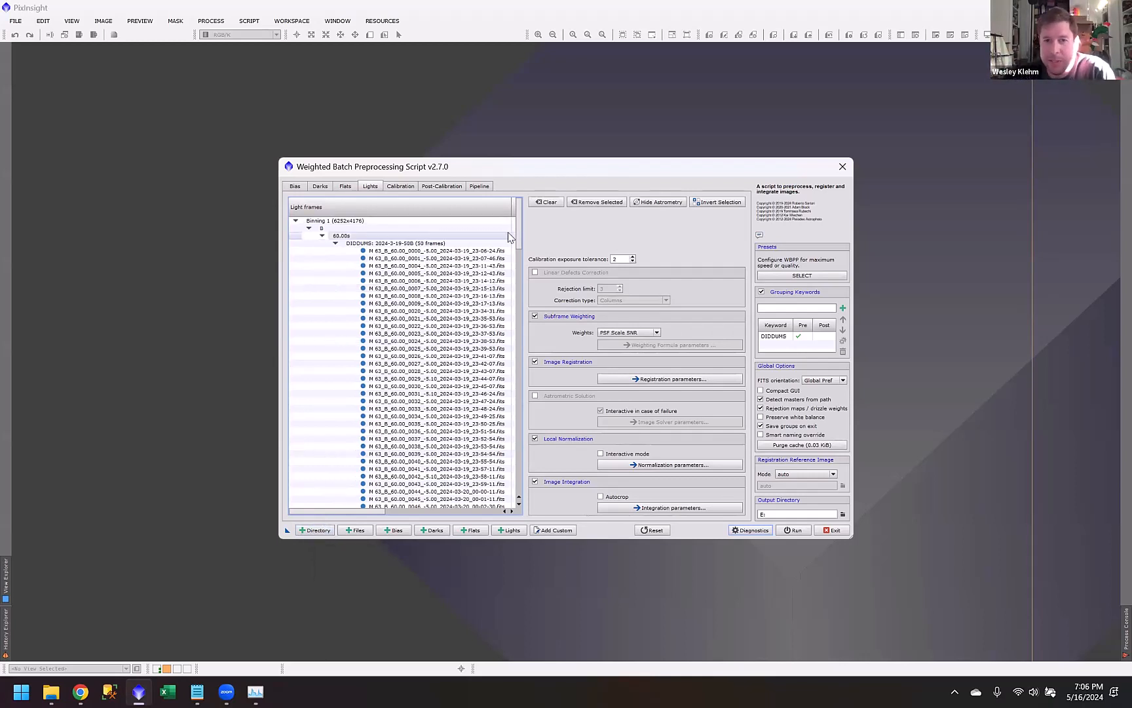
Step: Collapse the 60 s exposure groups of the B, G and R light frames and the 30 s group of L3
left_click(322, 235)
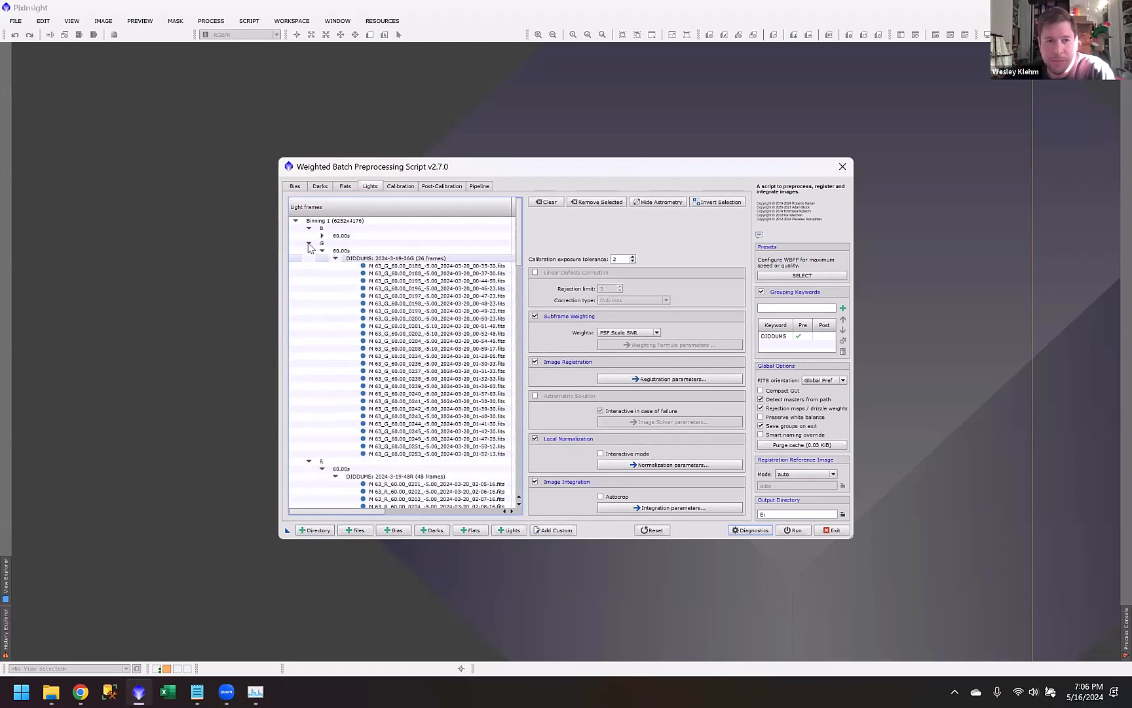
left_click(321, 250)
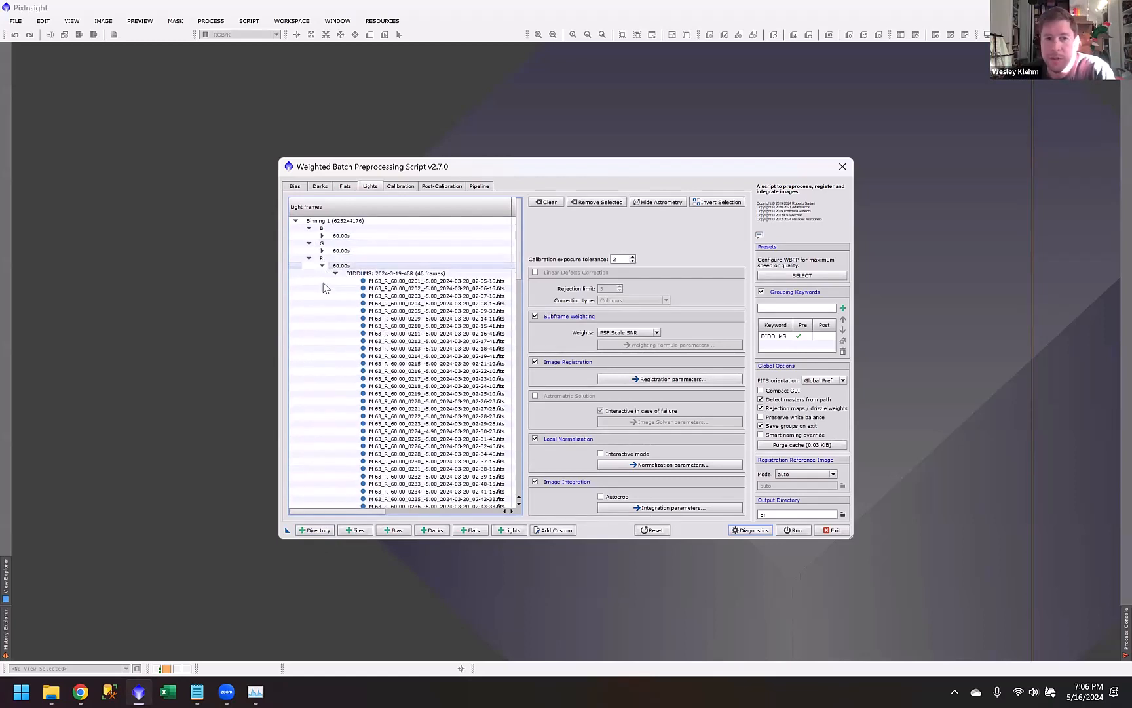
left_click(322, 265)
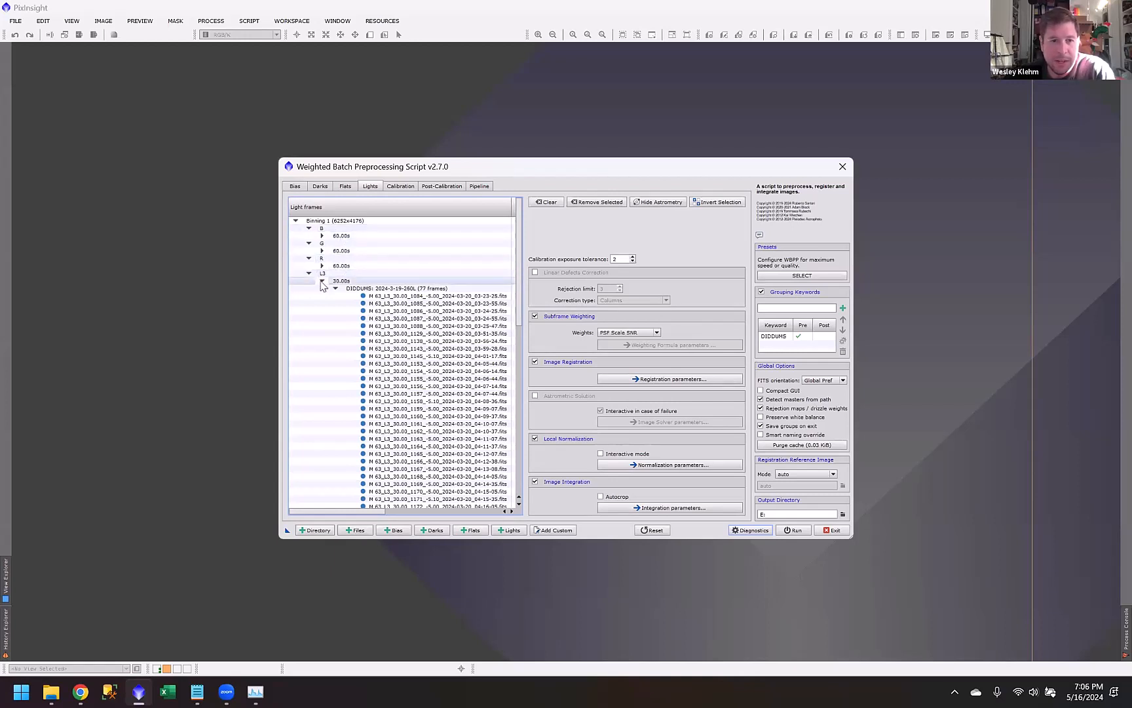
left_click(322, 281)
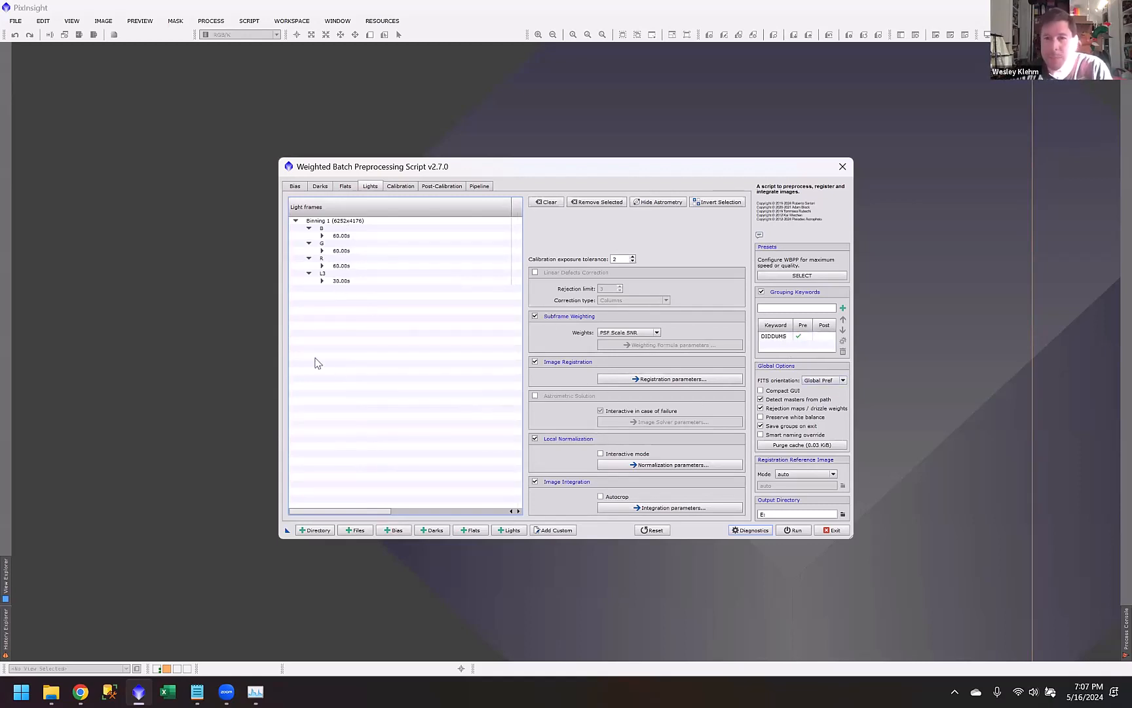
left_click(53, 688)
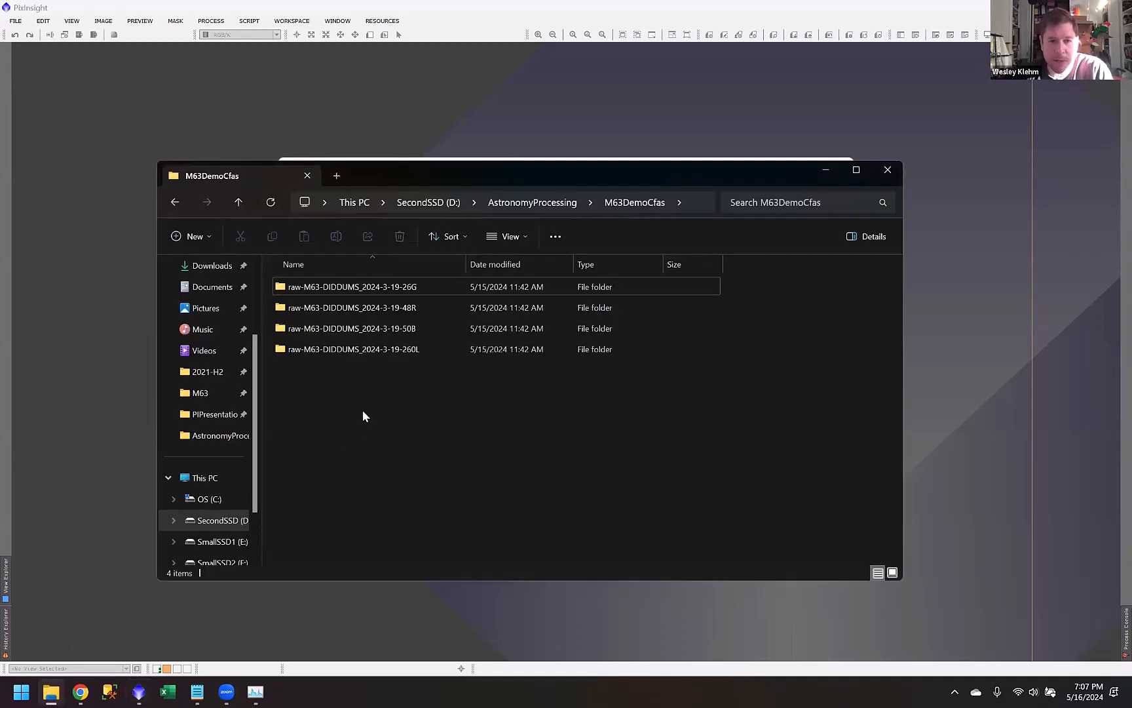
double_click(415, 353)
double_click(280, 294)
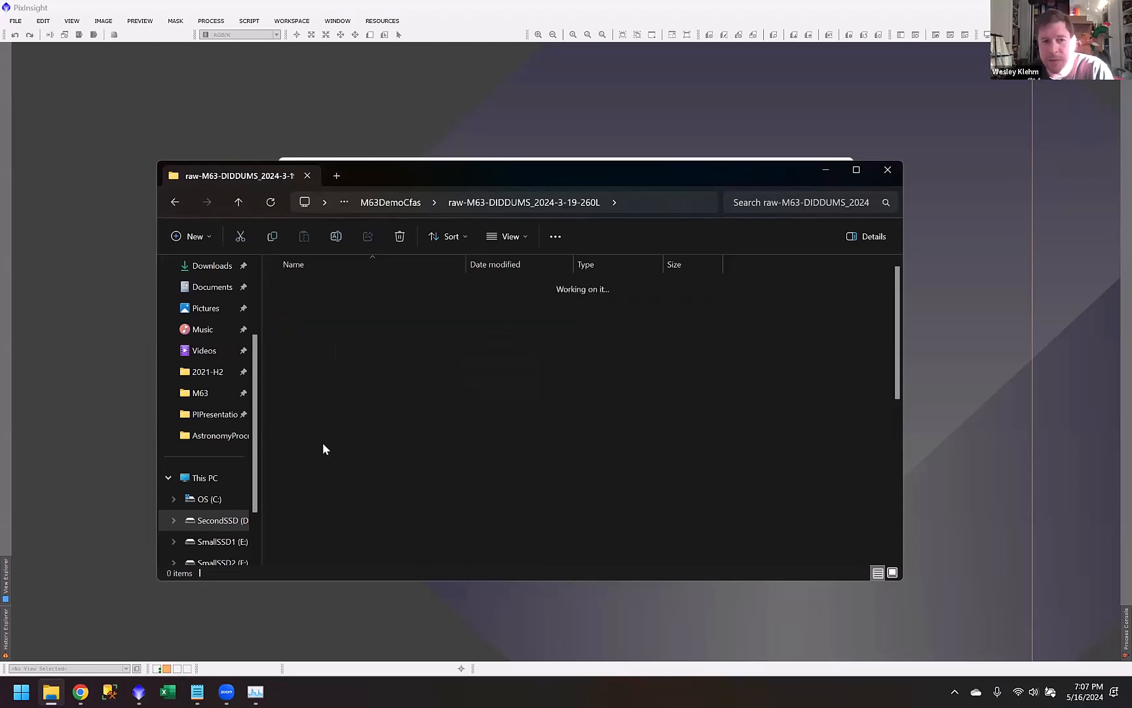
left_click(566, 203)
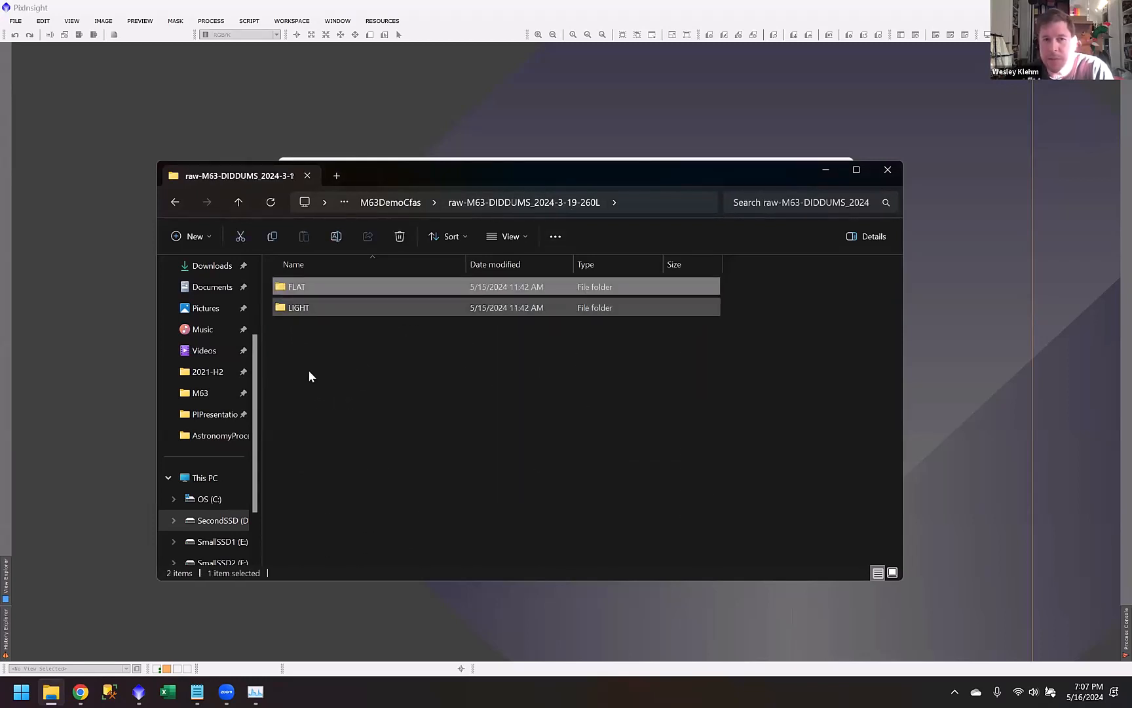
left_click(395, 203)
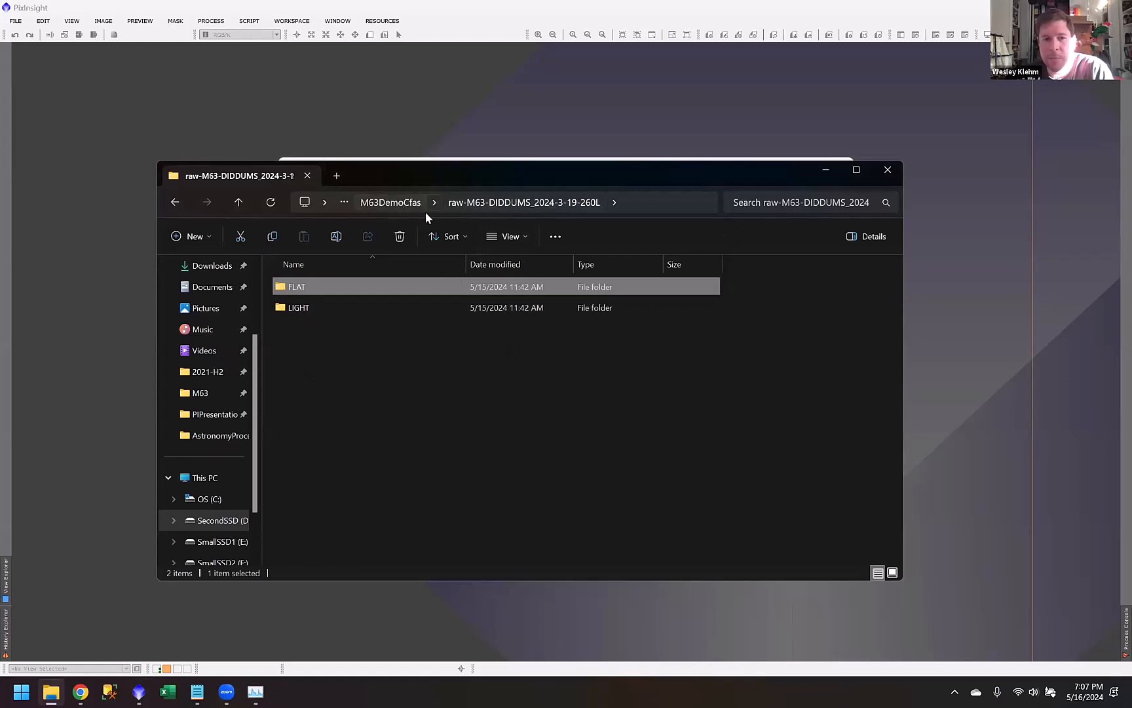
left_click(827, 173)
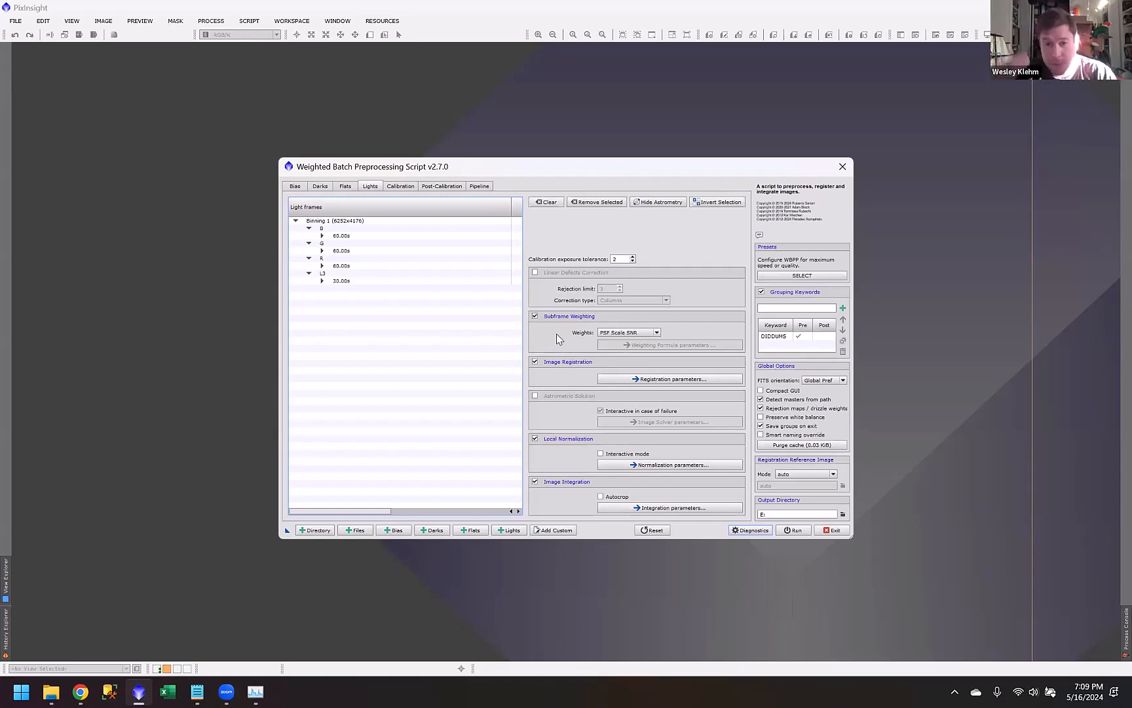
Step: View the image registration parameters for the light frames and close them without changes
mouse_move(557, 338)
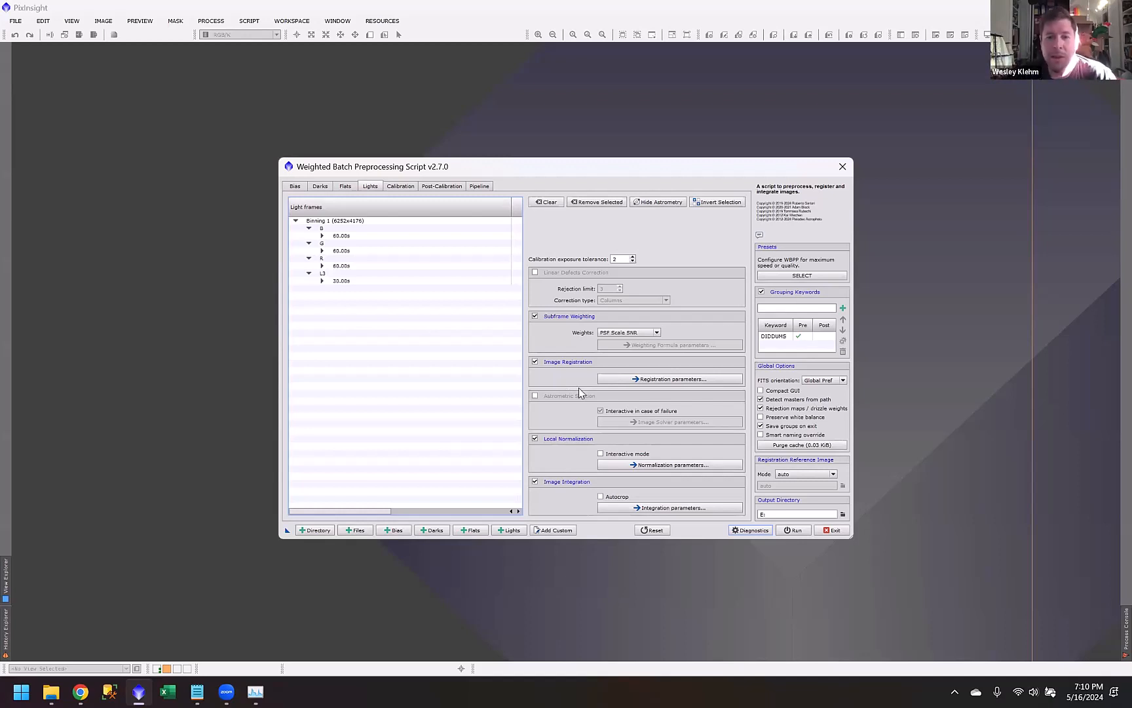
left_click(648, 378)
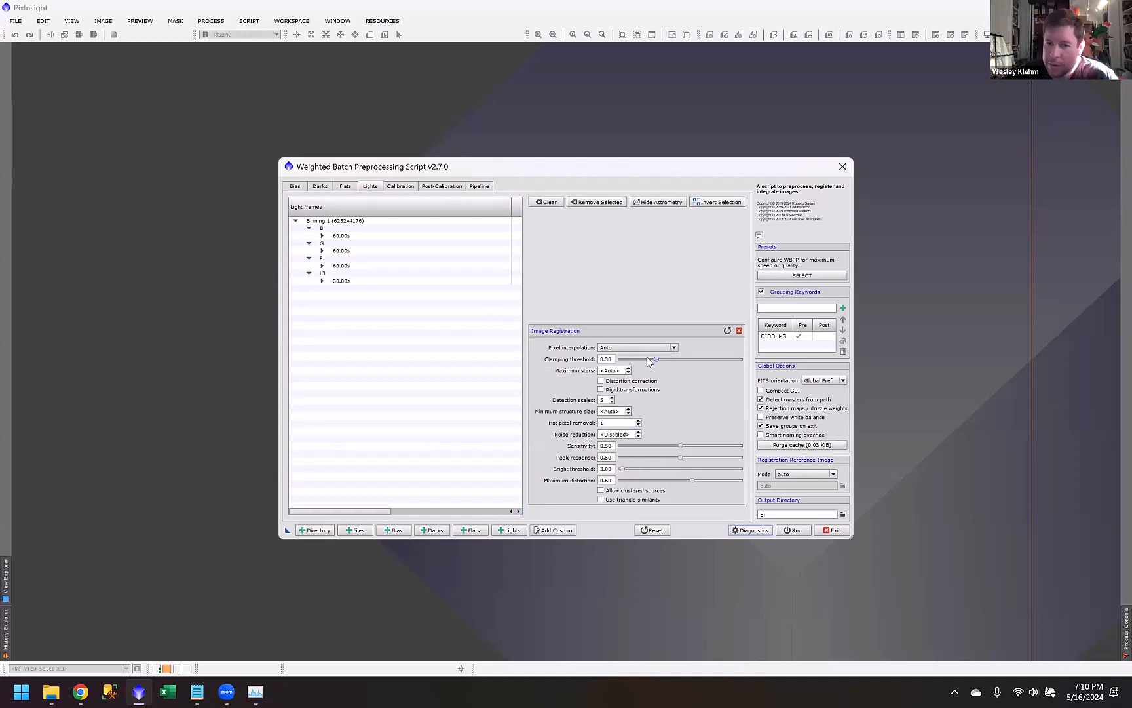
left_click(739, 331)
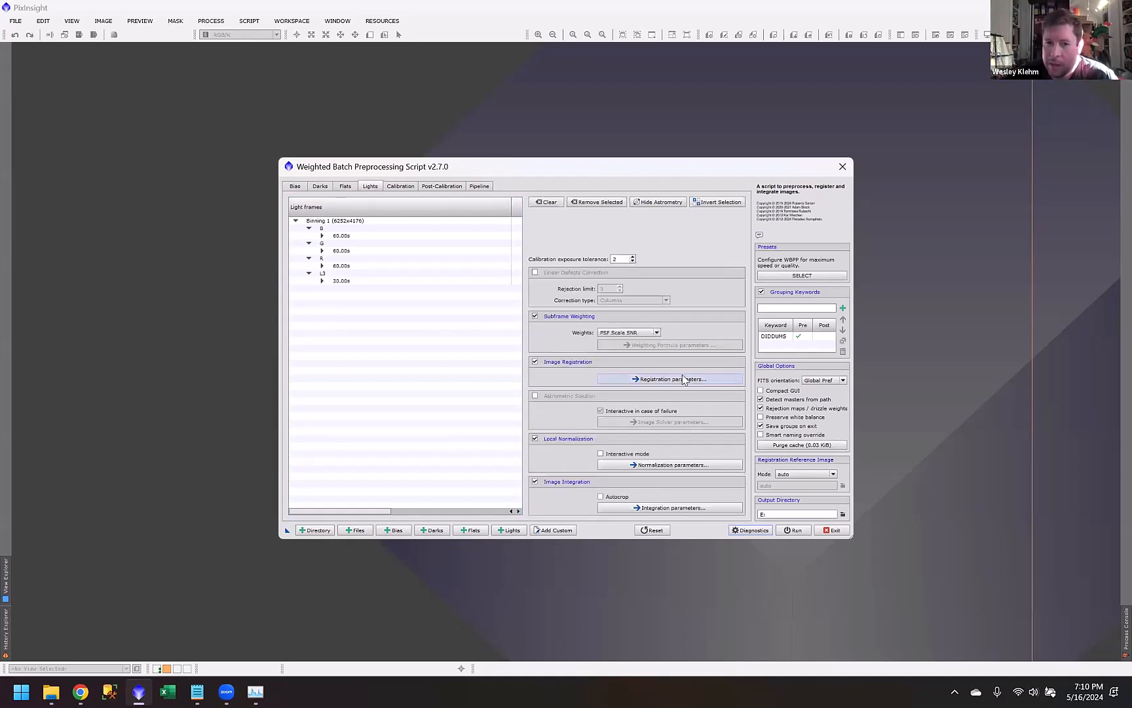
Step: Review the subframe weighting methods, keeping PSF Scale SNR, and view the local normalization parameters without changing them
left_click(628, 333)
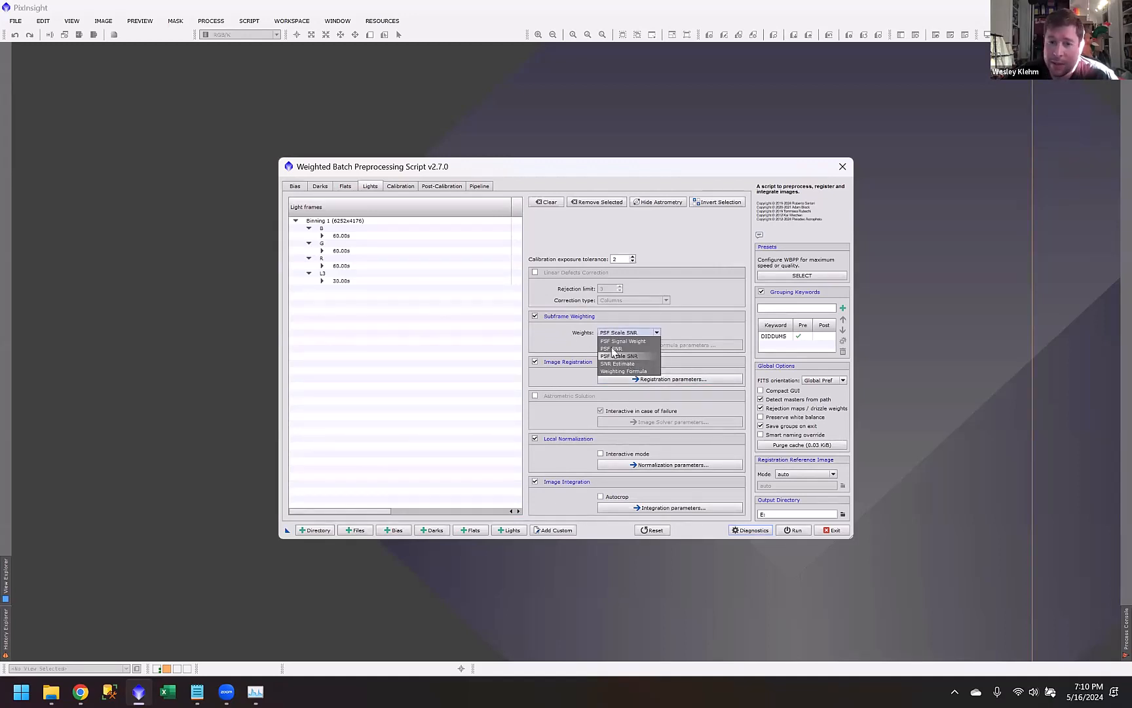
left_click(619, 335)
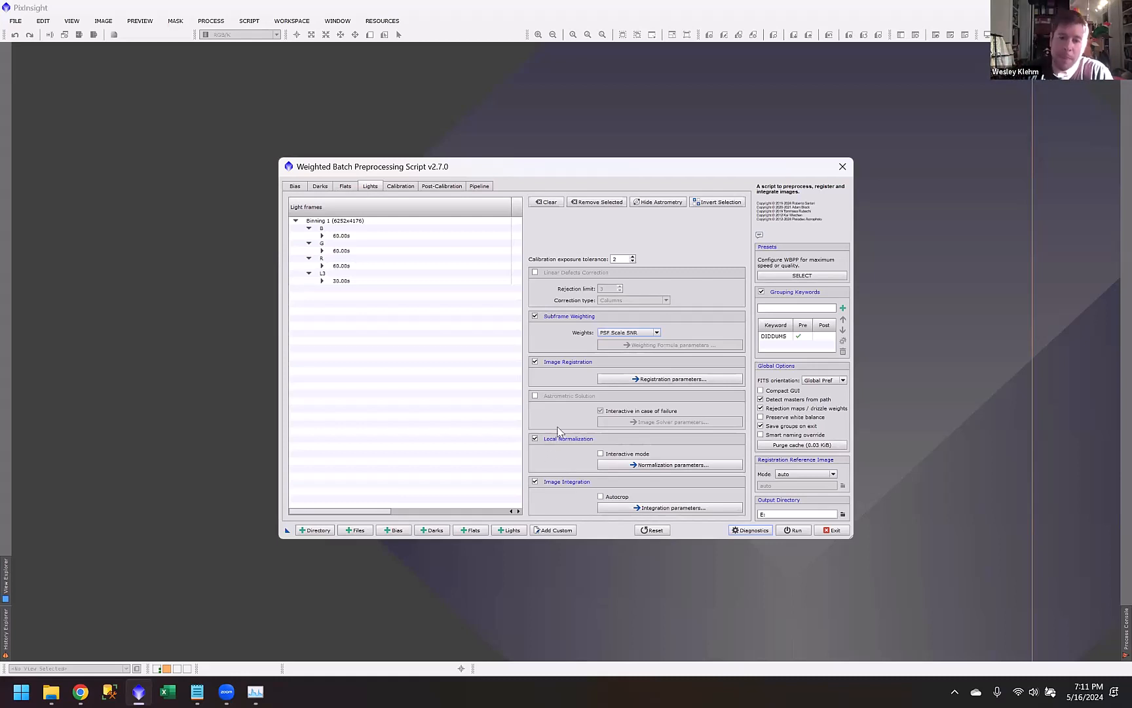
left_click(663, 465)
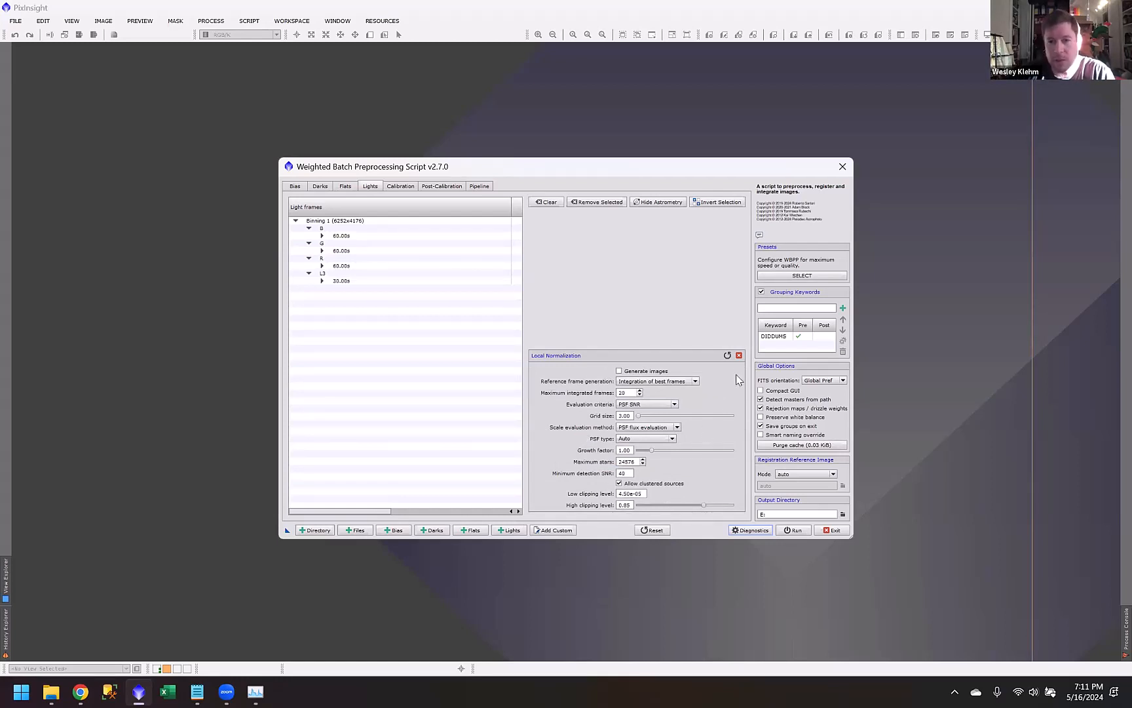
left_click(739, 355)
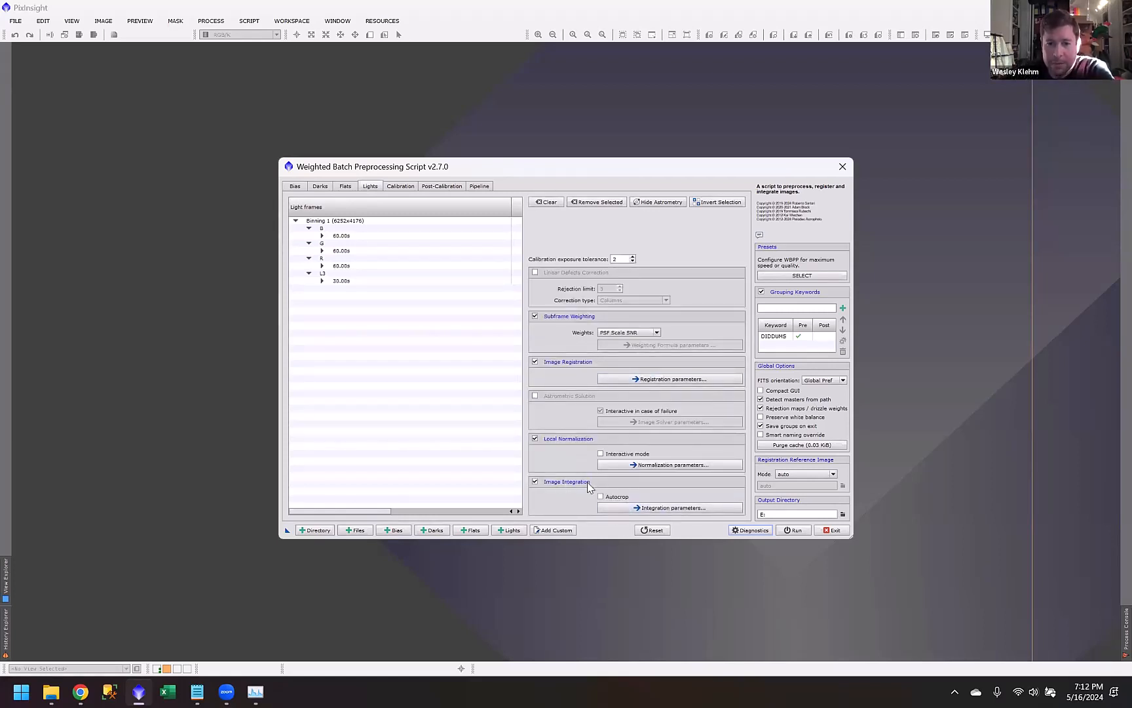
Step: View the image integration parameters, read the explanation of ESD outliers, and close them without changes
left_click(680, 511)
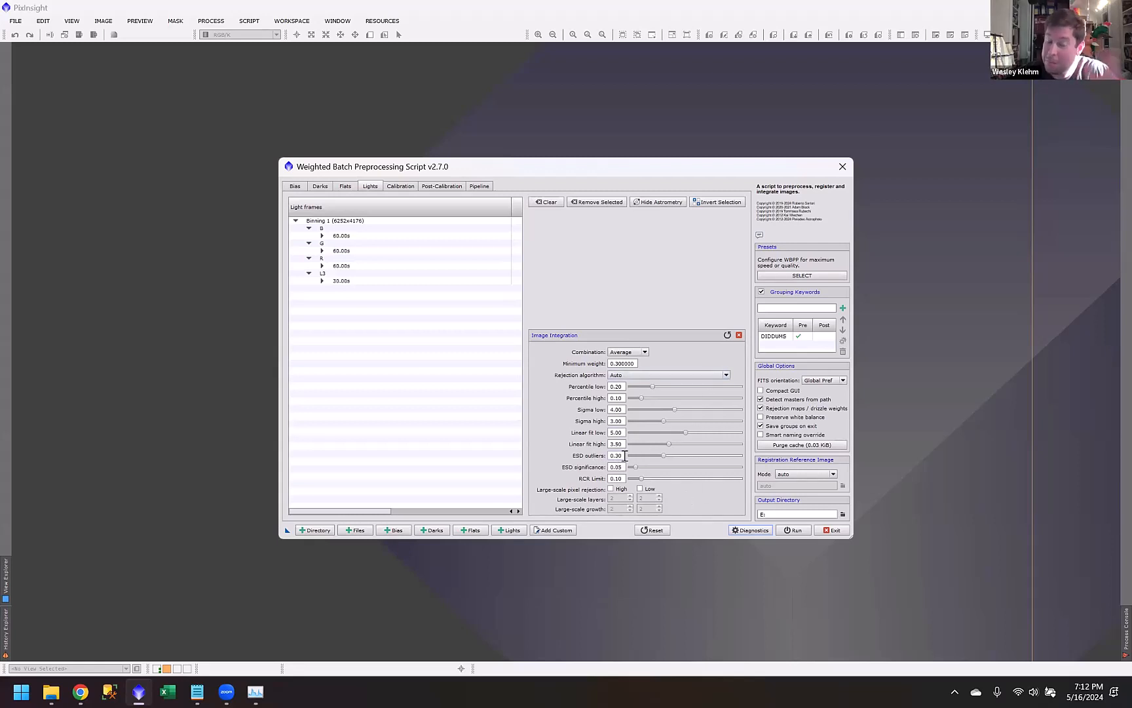
mouse_move(626, 455)
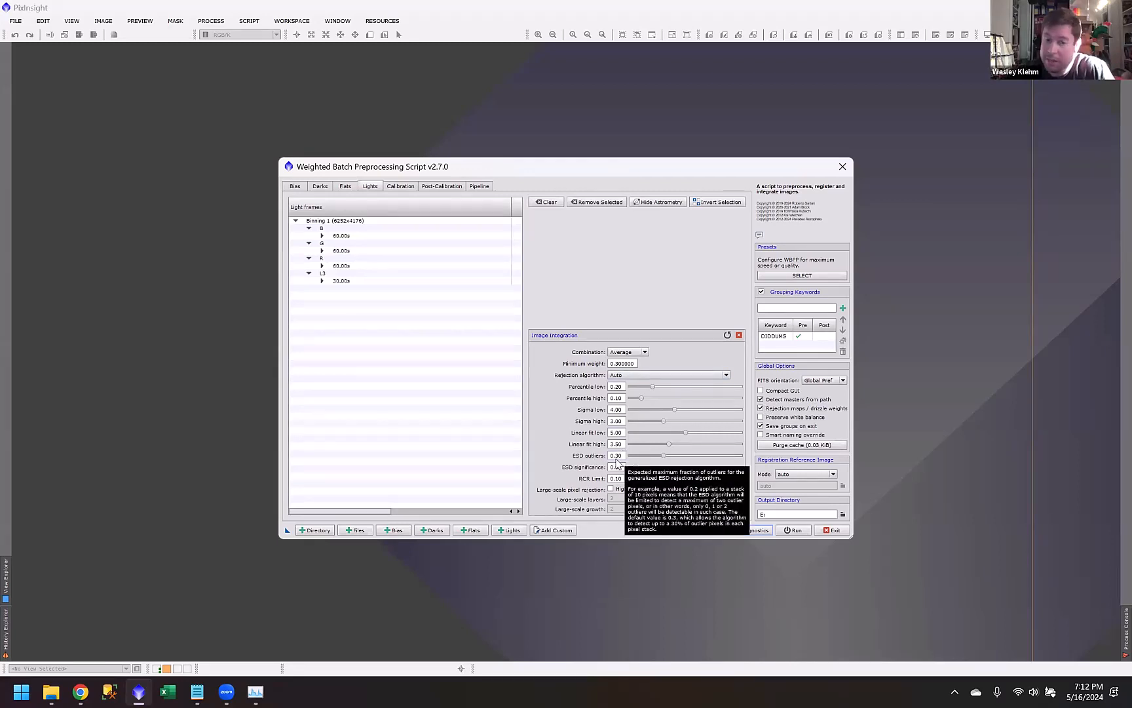
left_click(739, 334)
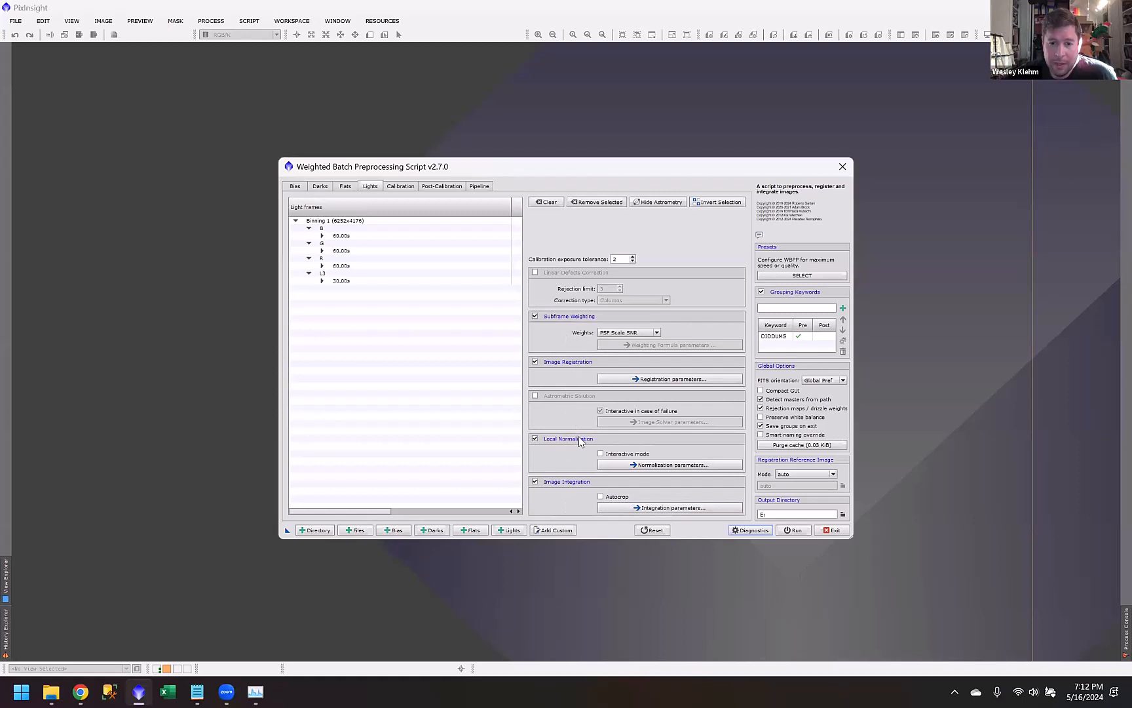
Step: Display the calibration overview and inspect which master dark and flats are matched to the 30 s L3 light group
left_click(401, 187)
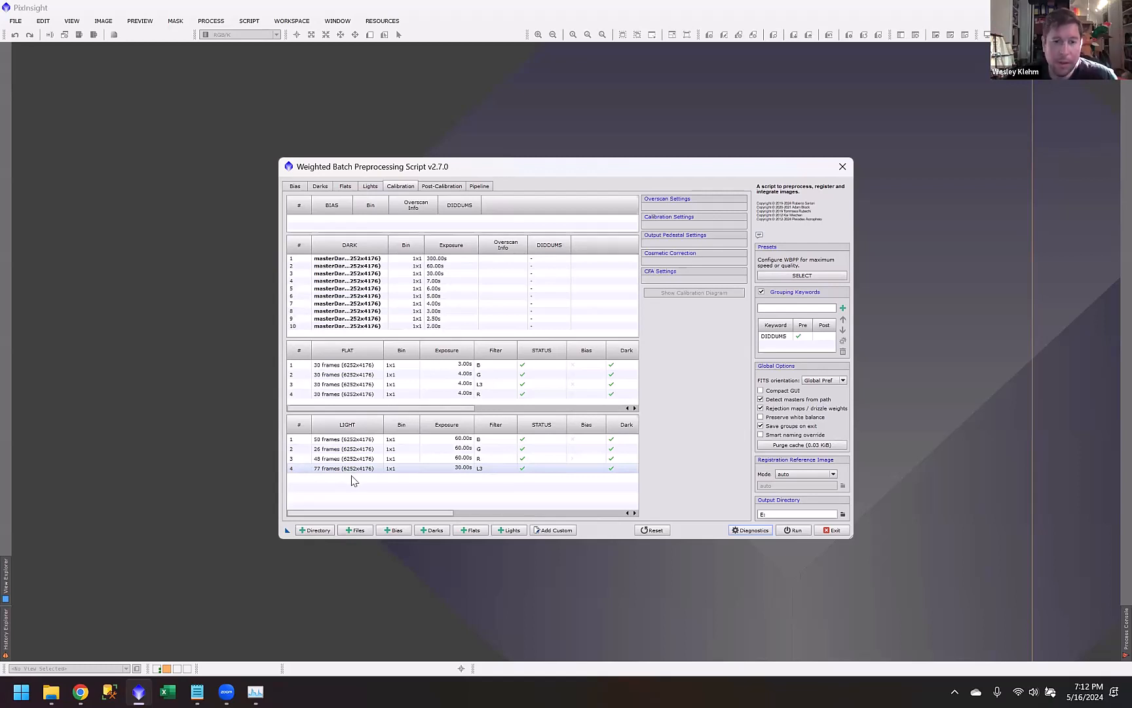
left_click(360, 468)
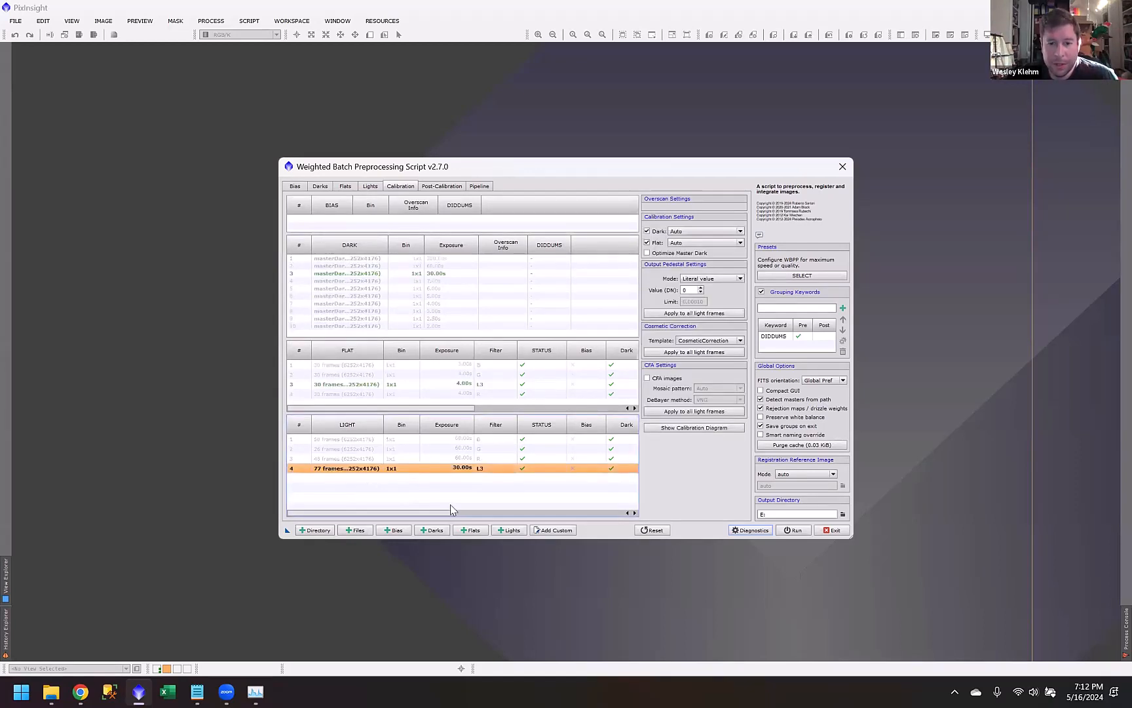
left_click_drag(447, 514, 482, 517)
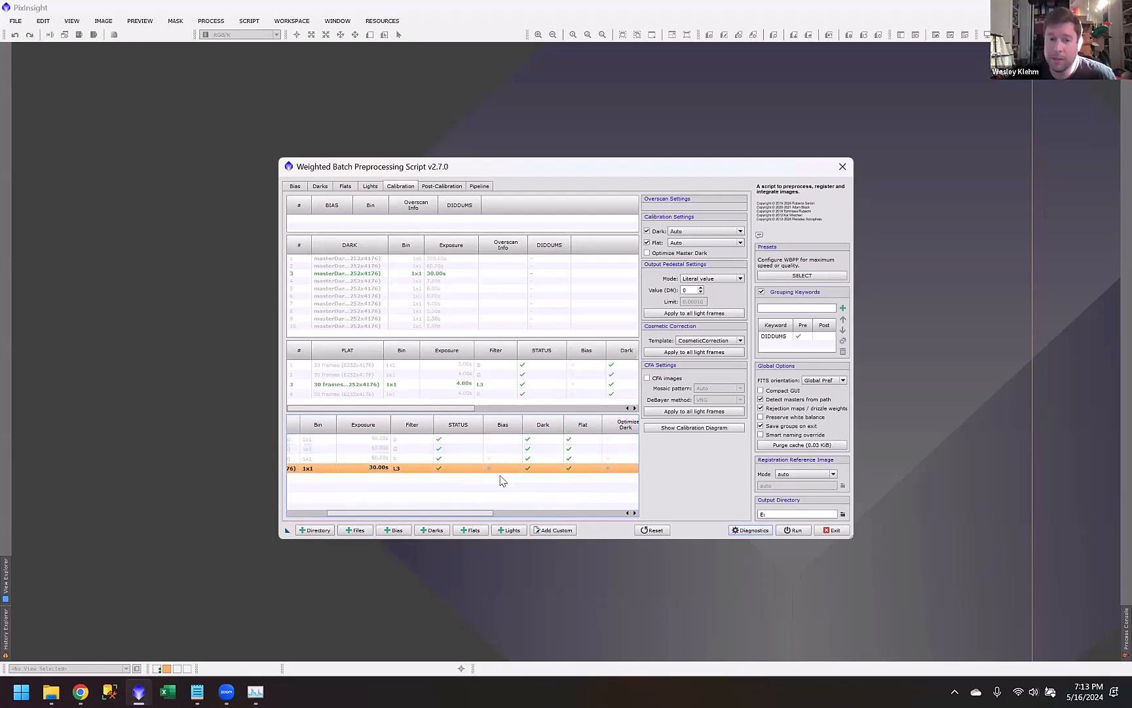
left_click_drag(478, 516, 422, 506)
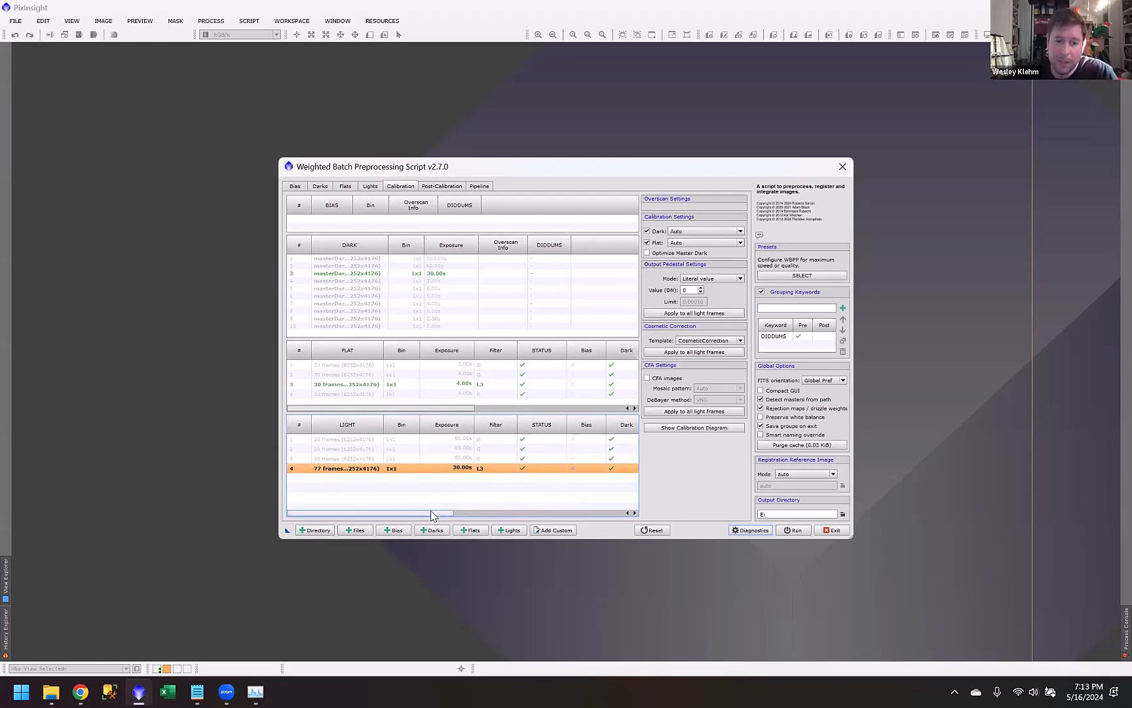
left_click_drag(439, 518, 452, 518)
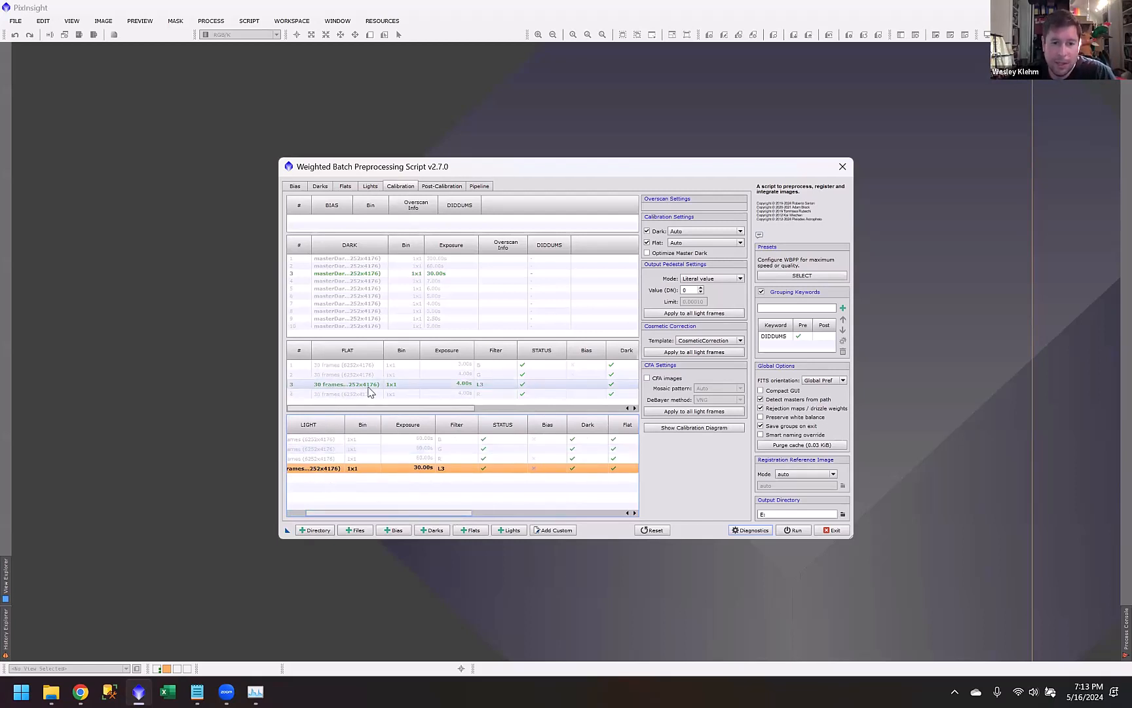
left_click(331, 273)
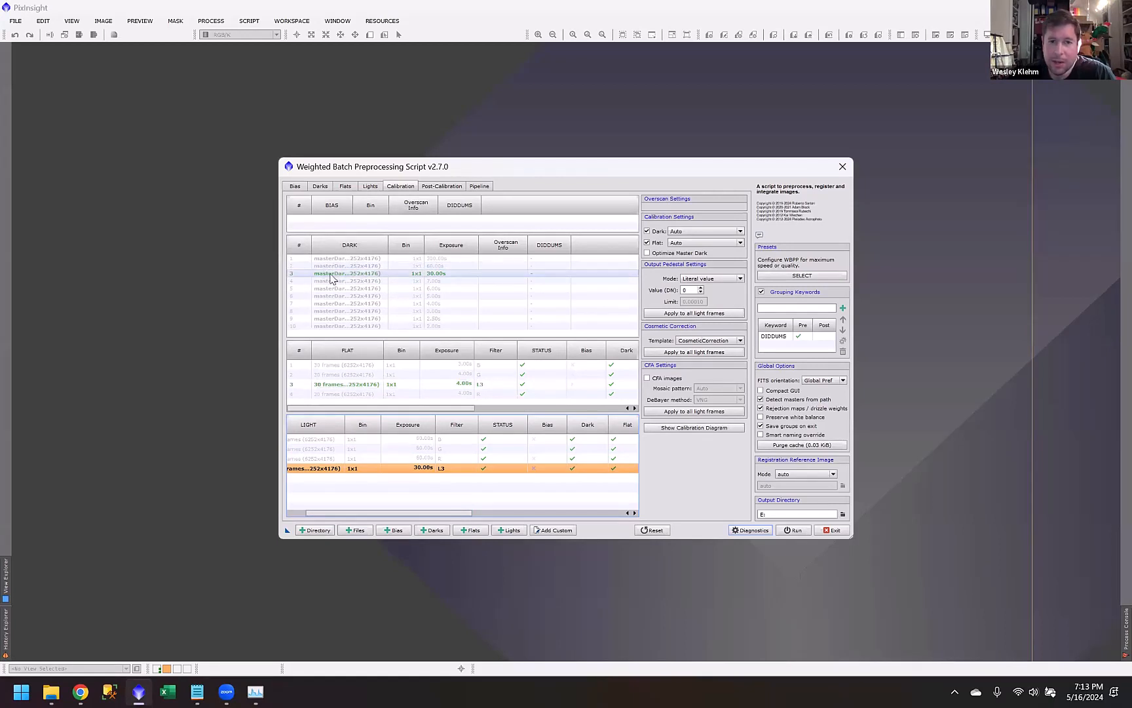
Step: Inspect the calibration matches of the R, G and B light groups and of the R and L3 flat groups
left_click(309, 460)
left_click(312, 449)
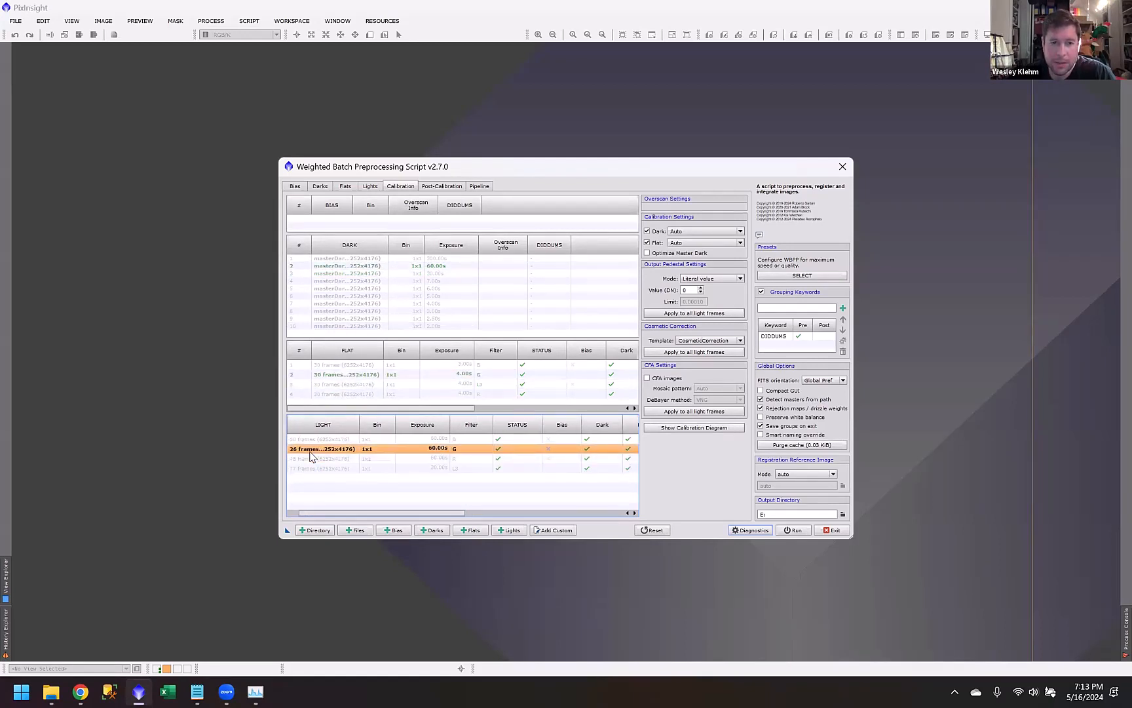
left_click(314, 439)
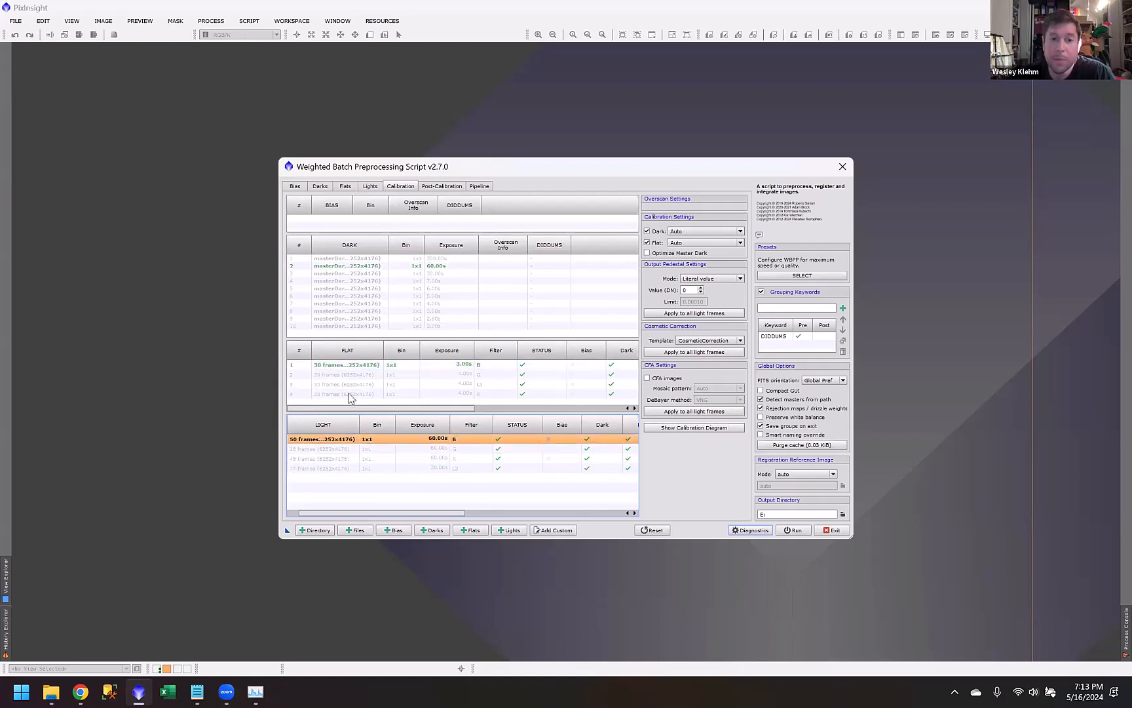
left_click(352, 394)
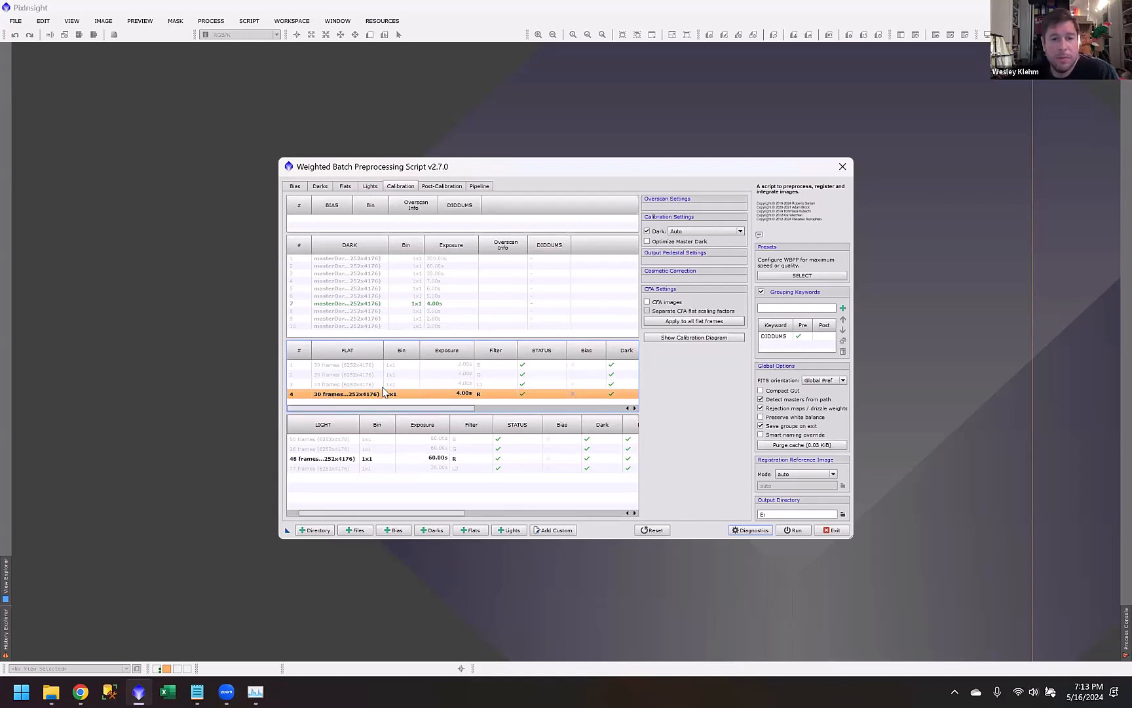
left_click(344, 384)
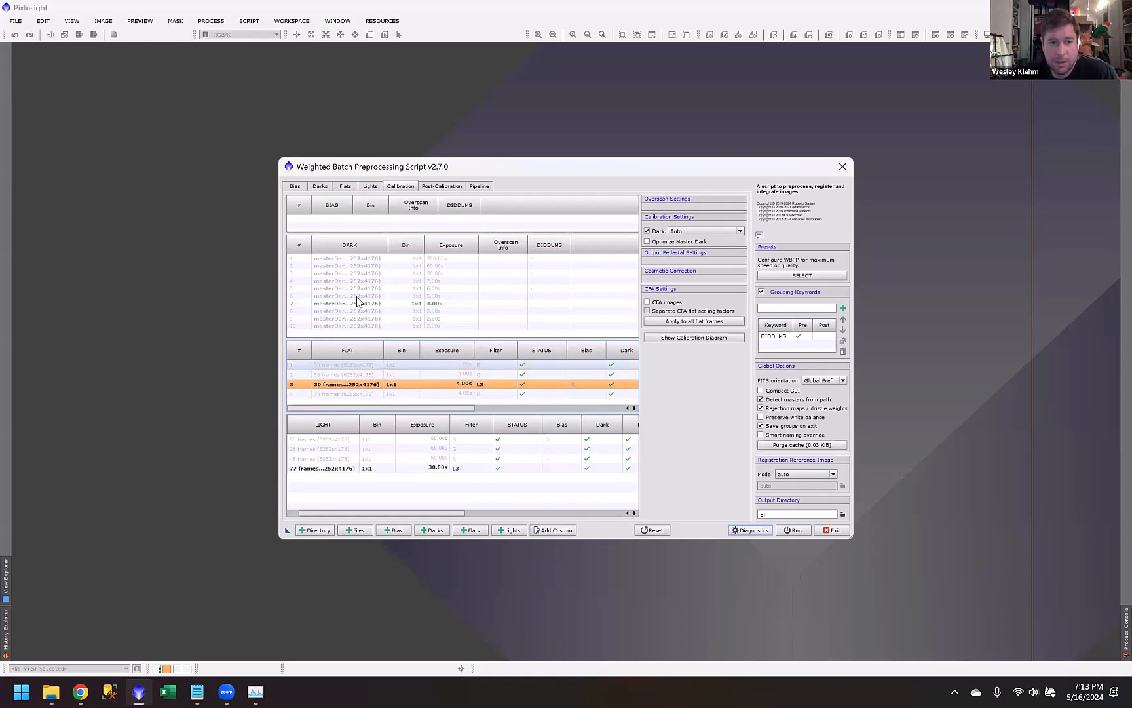
Step: For the L3 light group, choose the CosmeticCorrection template for cosmetic correction and apply it to all light frames
left_click(320, 469)
left_click_drag(328, 513, 307, 514)
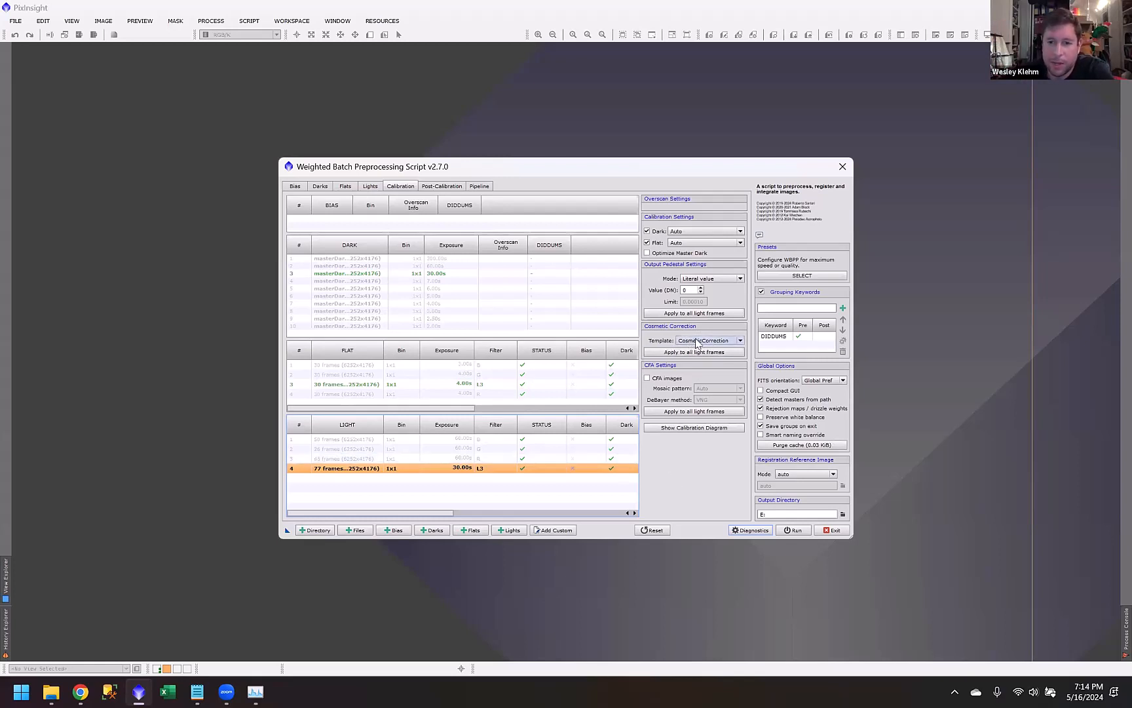
left_click(698, 342)
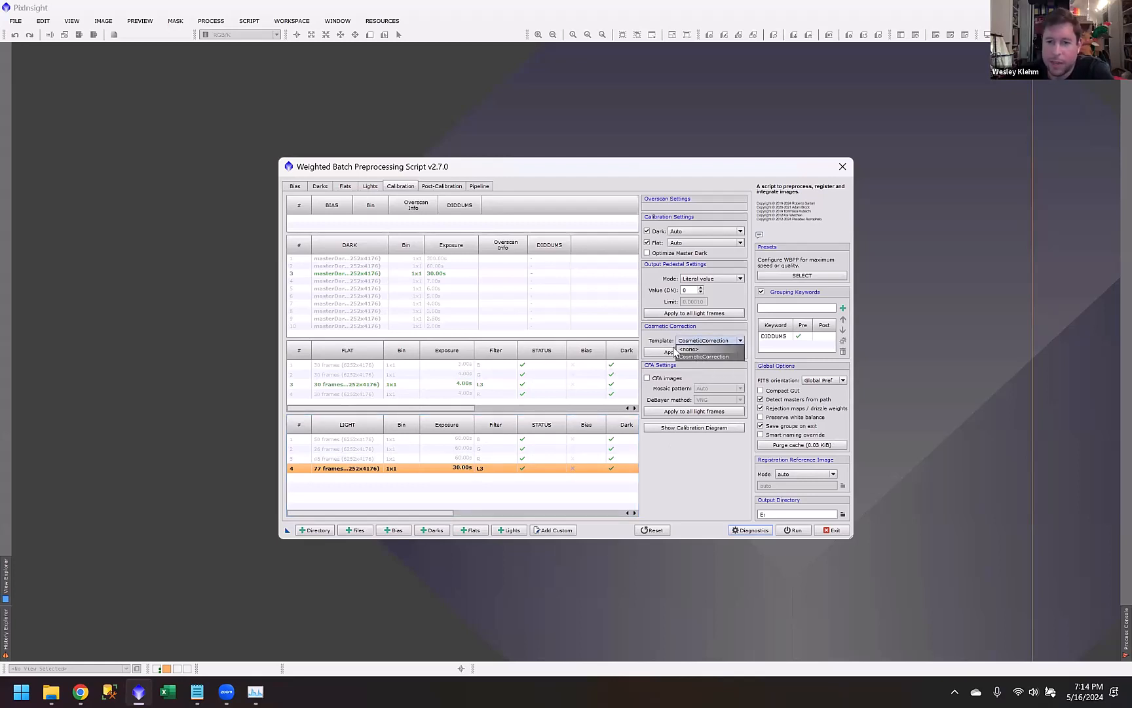
left_click(687, 349)
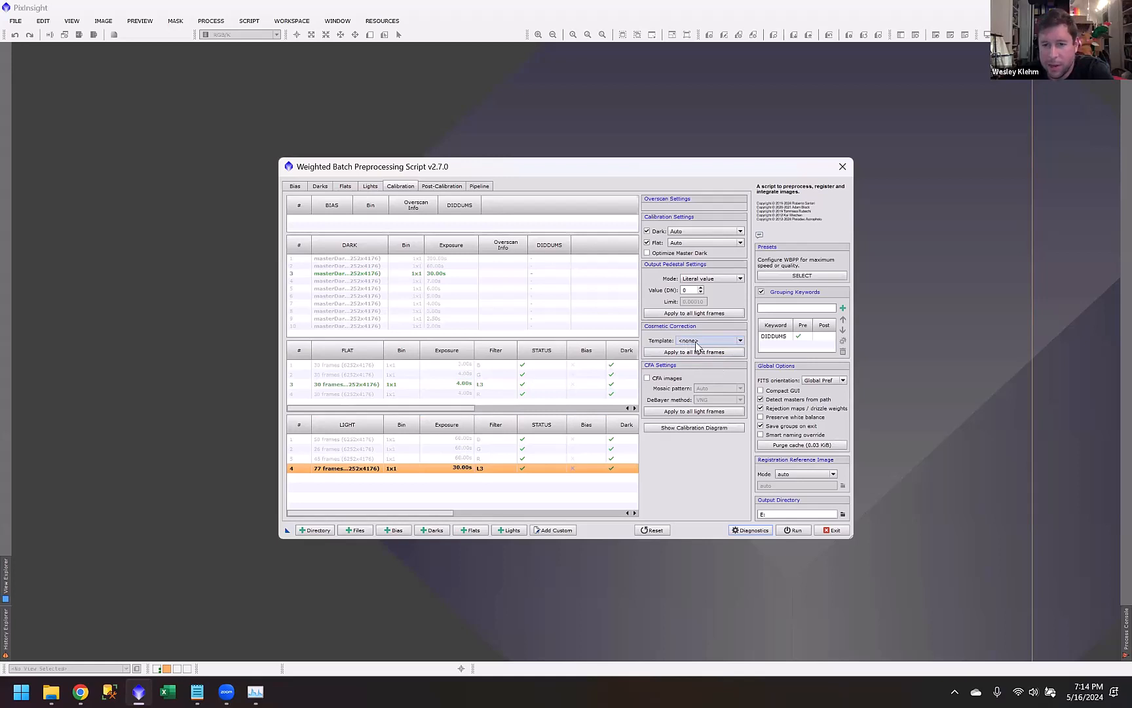
left_click(697, 344)
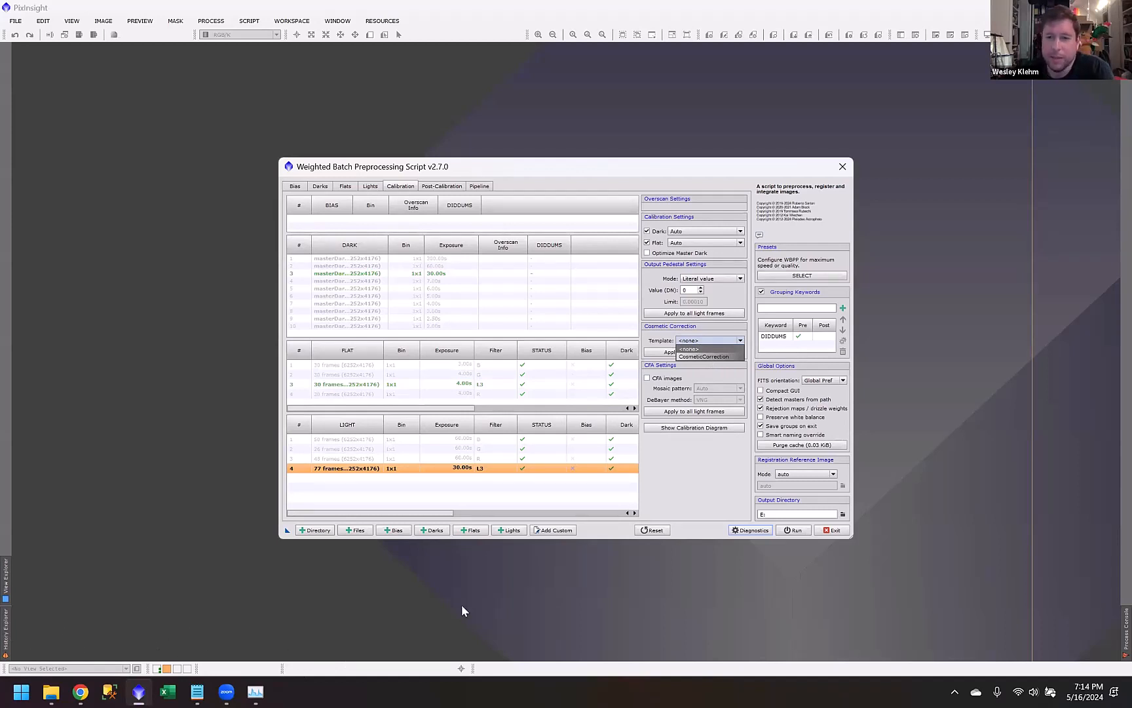
left_click(709, 356)
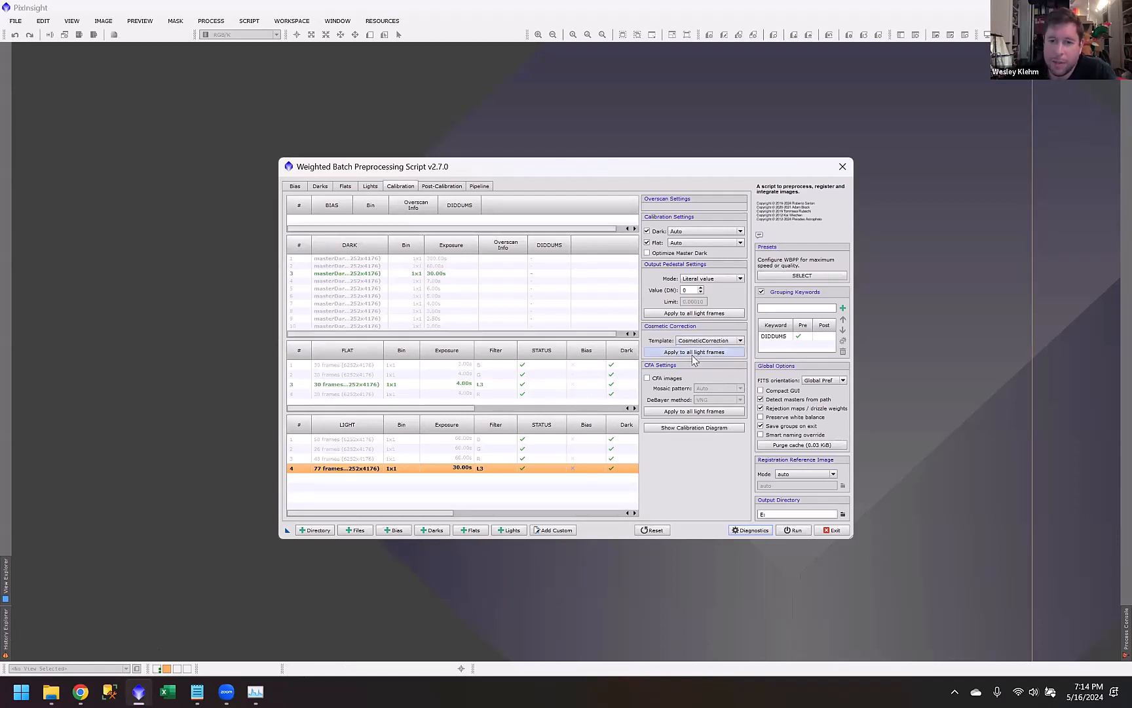
left_click(681, 352)
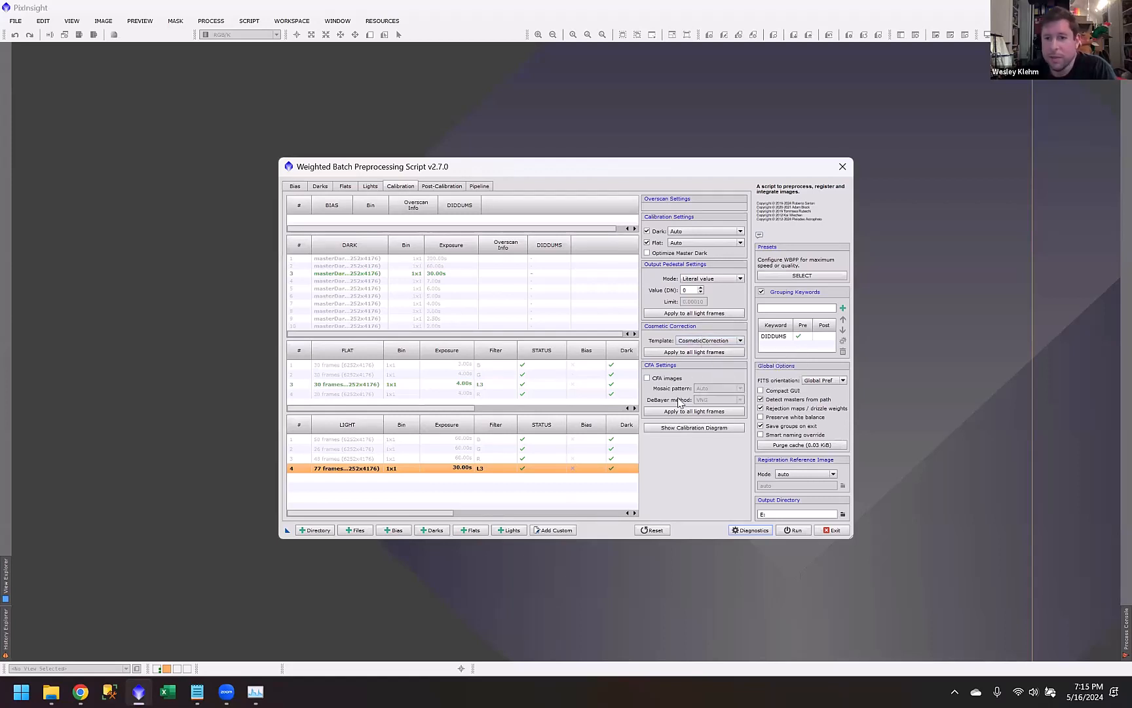
left_click(717, 342)
left_click(721, 357)
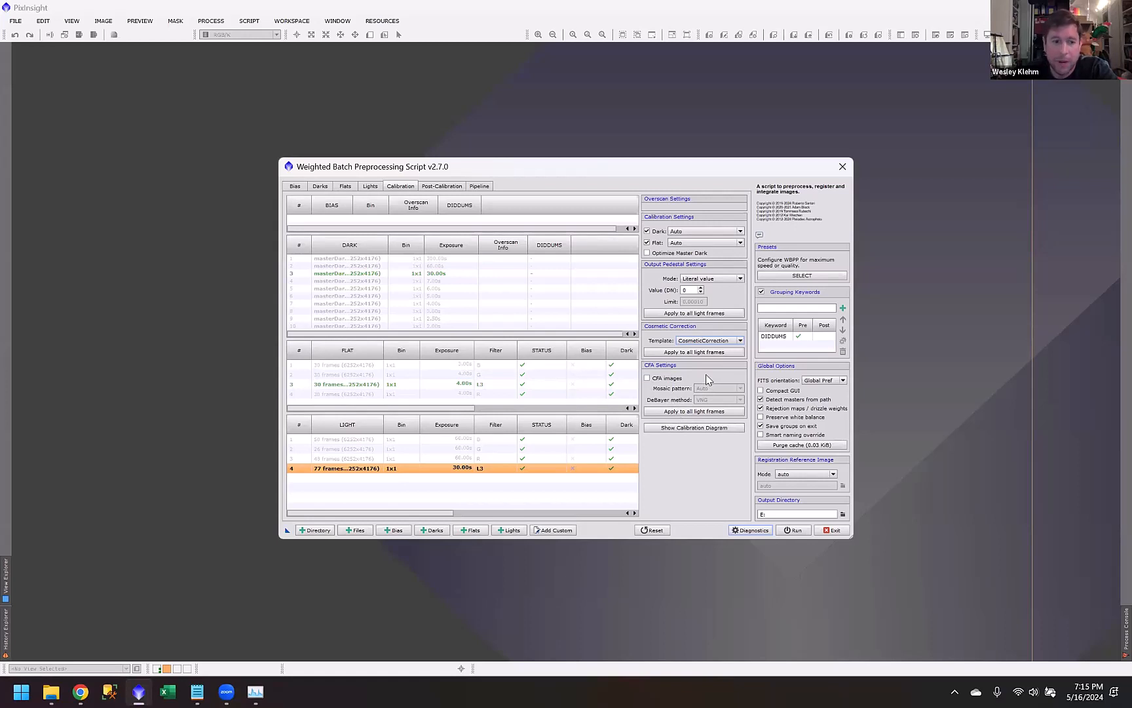
mouse_move(706, 379)
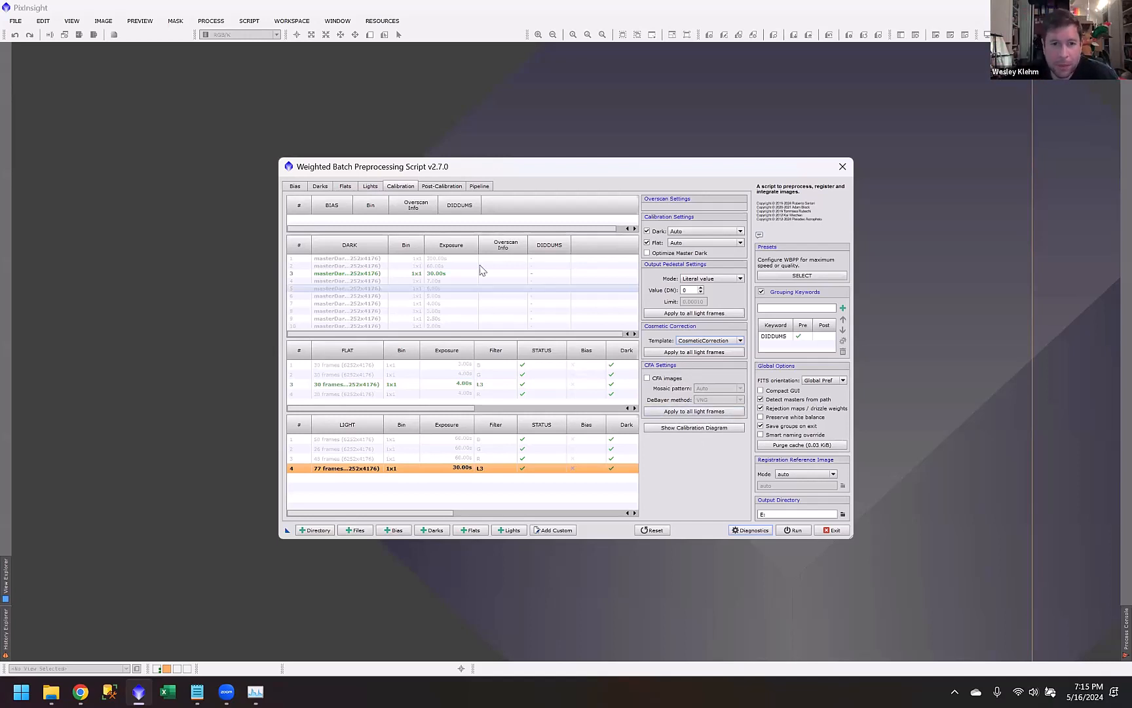
Step: Display the post-calibration groups and review the integration time and drizzle setting of the B, G, R and L3 lights
left_click(442, 187)
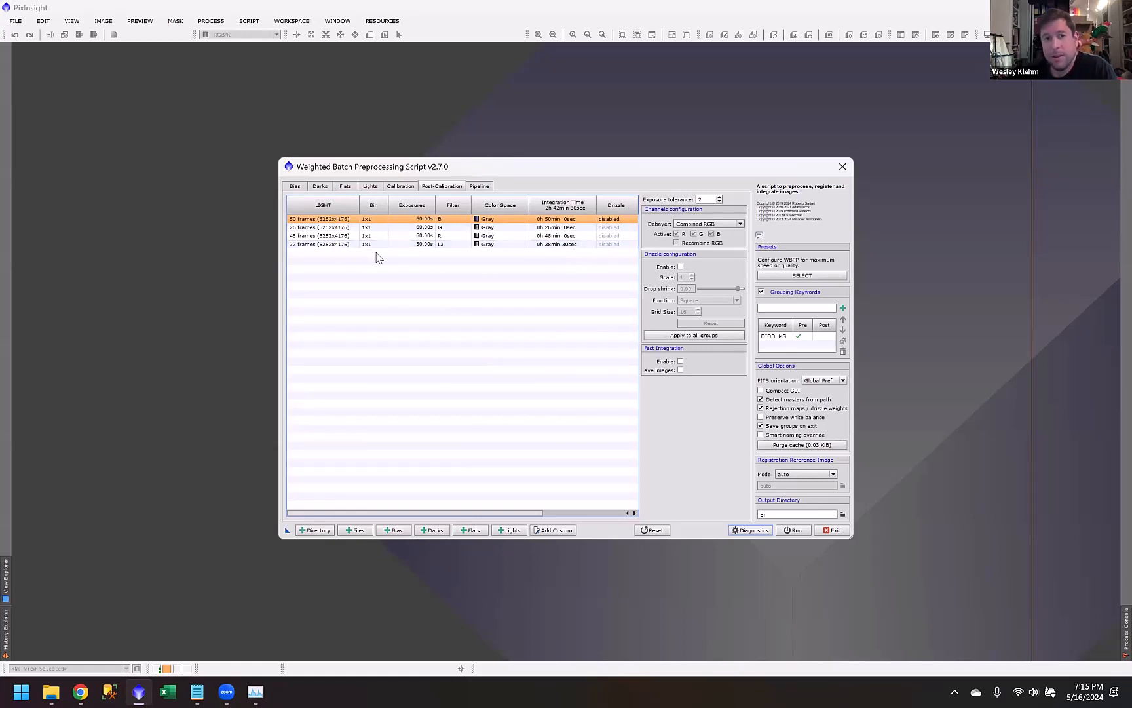
left_click(558, 236)
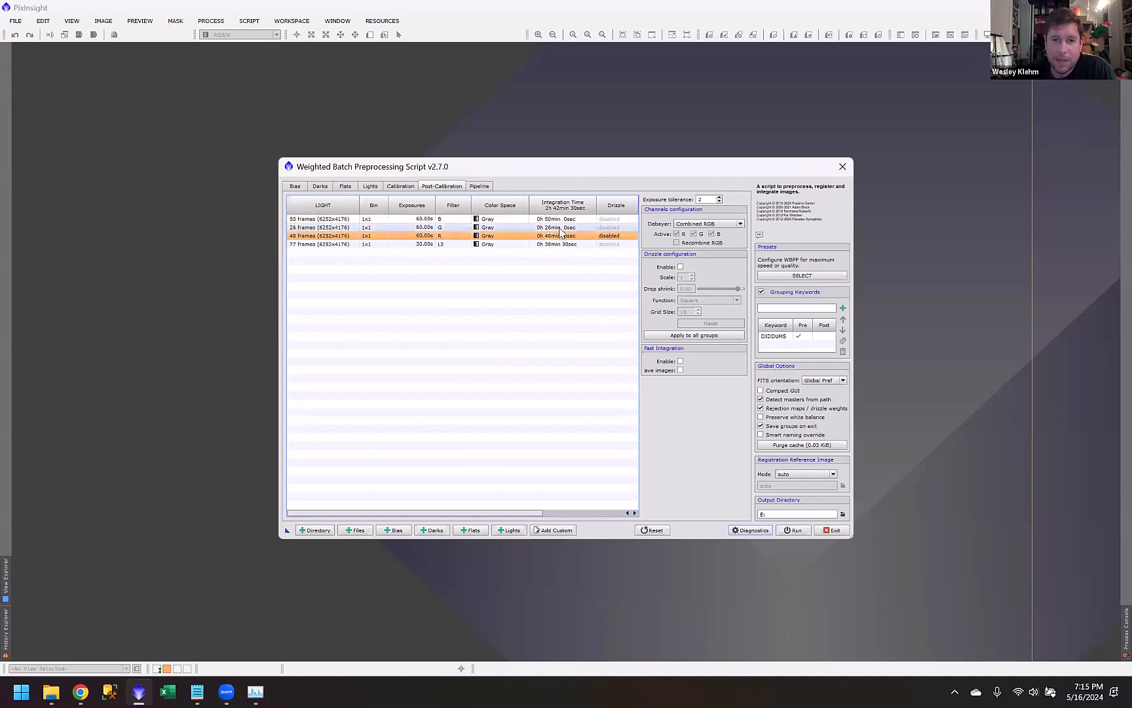
left_click(442, 226)
left_click(446, 236)
left_click(447, 244)
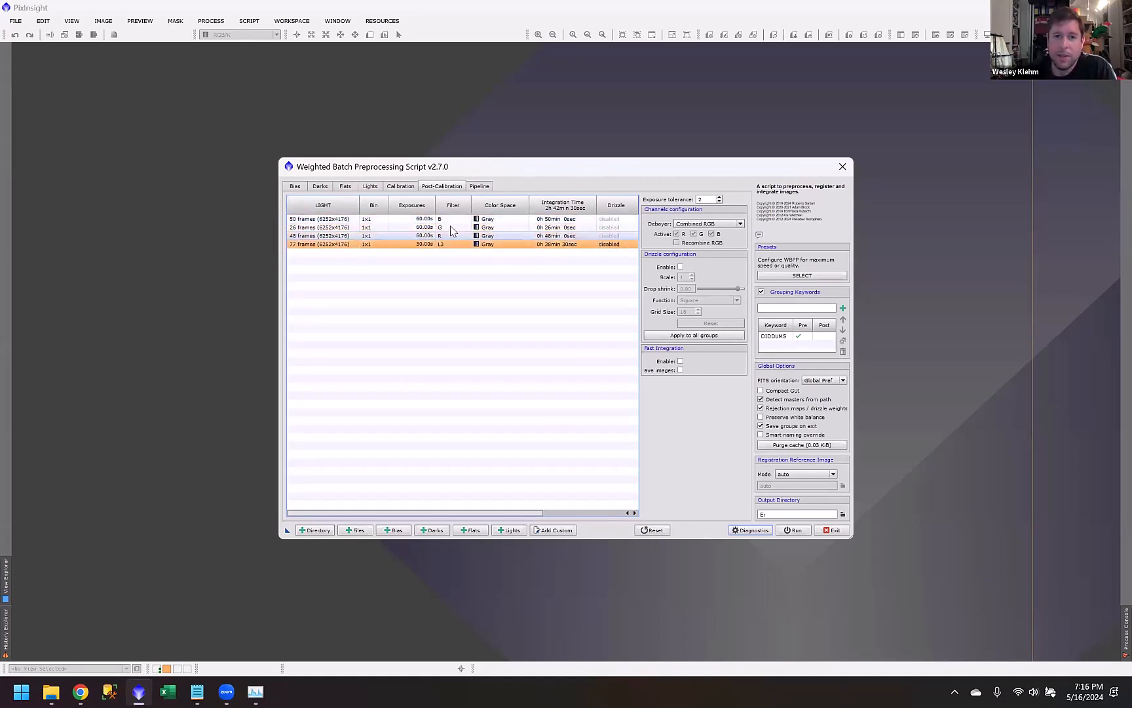
left_click(452, 220)
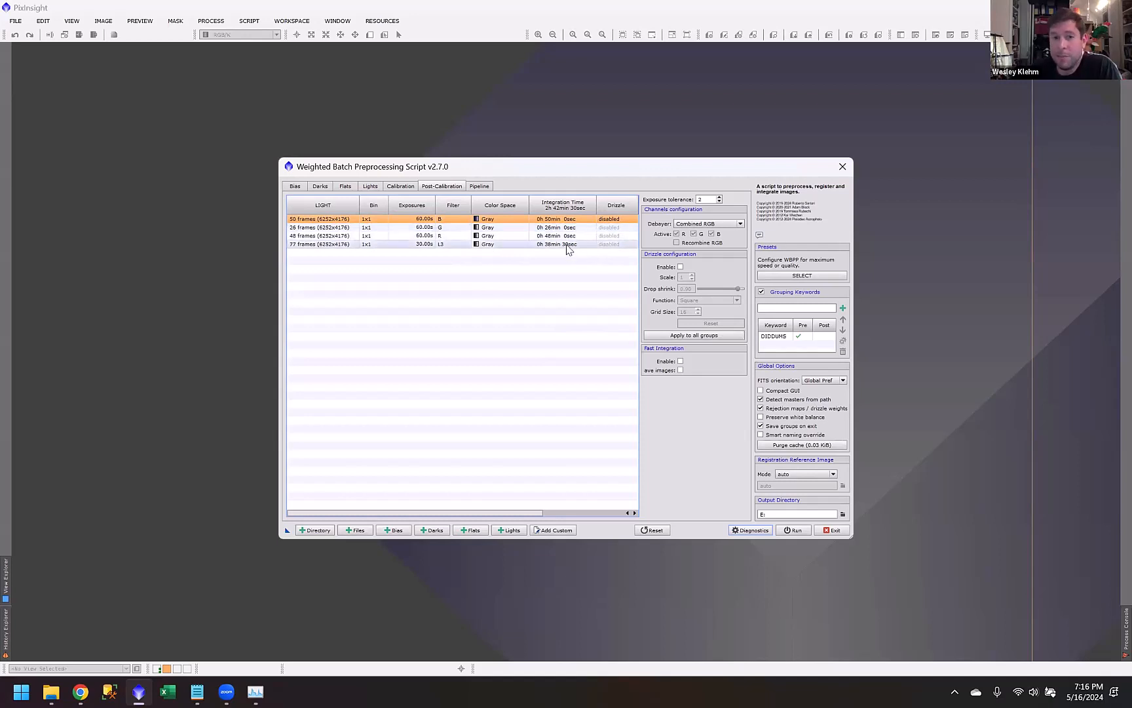
Step: Display the processing pipeline and examine its operations, group details and estimated disk space
left_click(478, 187)
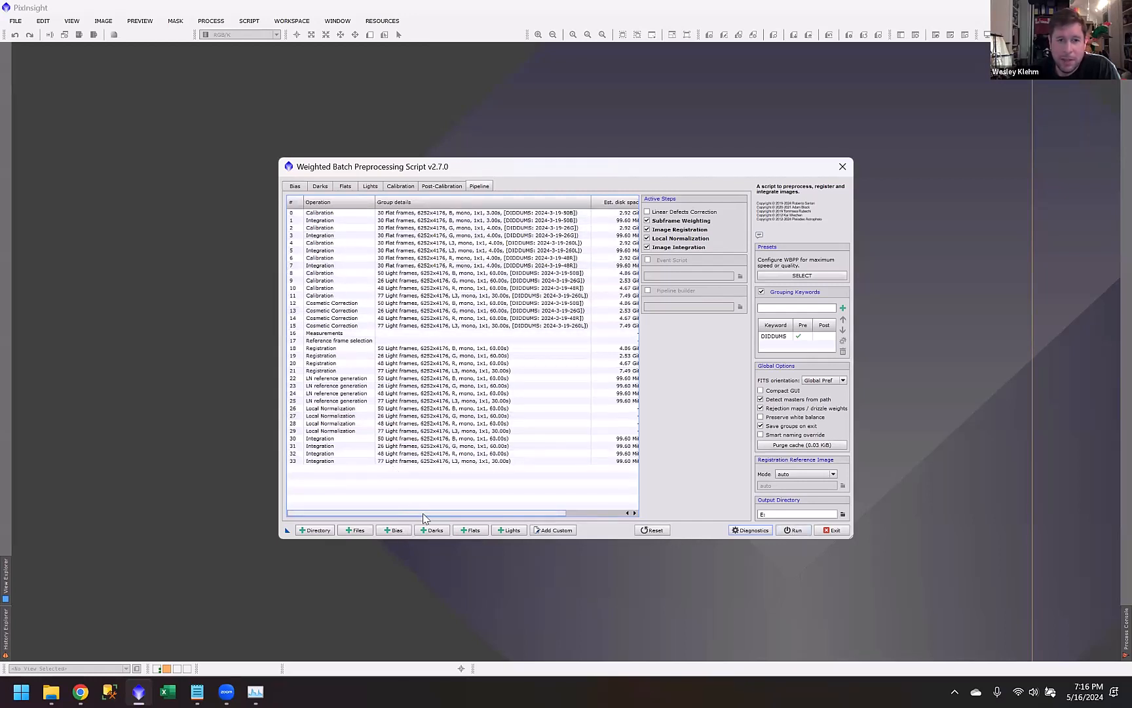
scroll(422, 518, "right", 3)
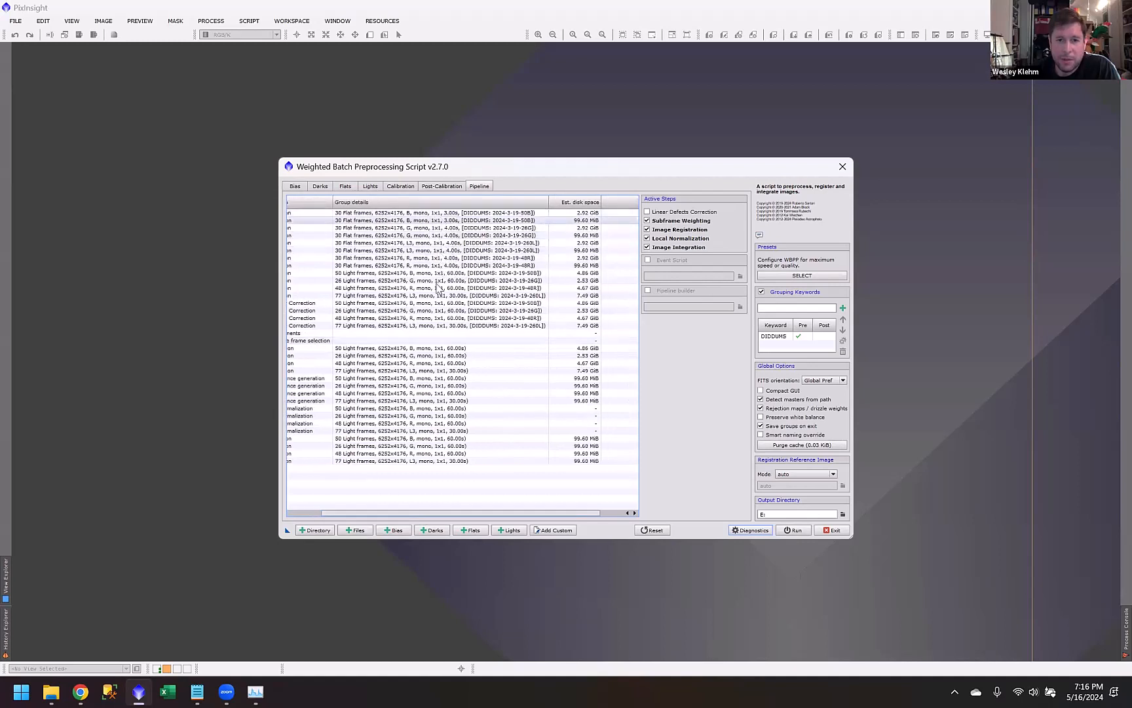
left_click_drag(423, 512, 387, 513)
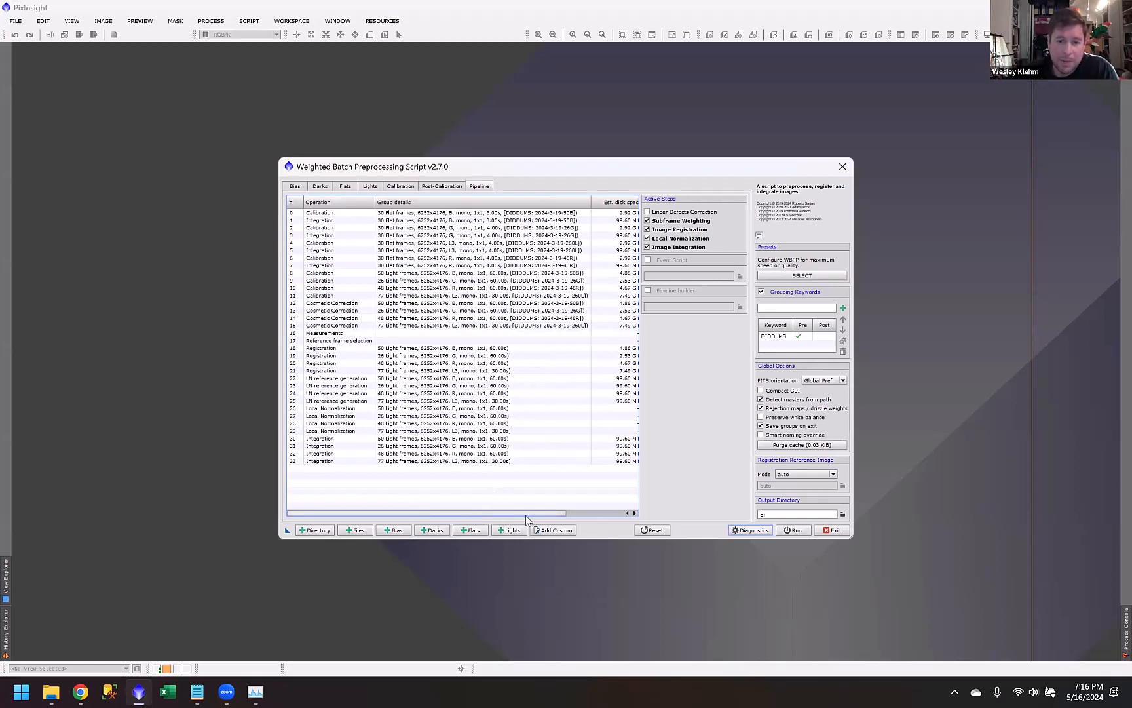
left_click_drag(525, 515, 463, 512)
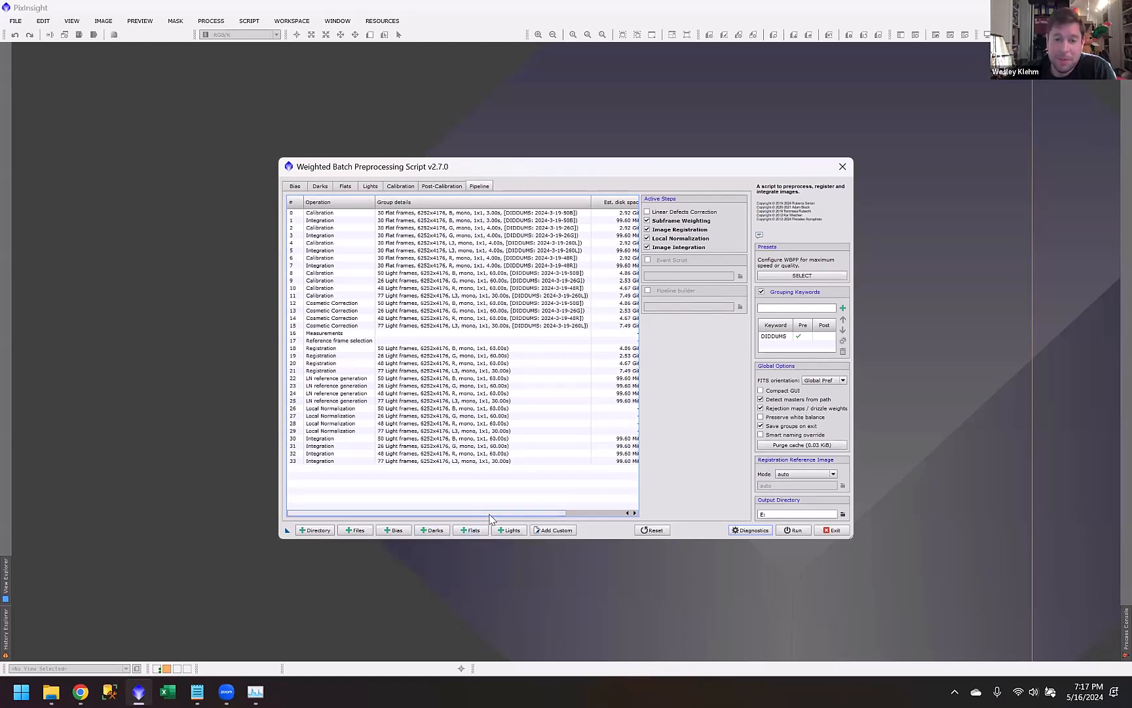
left_click_drag(488, 516, 530, 482)
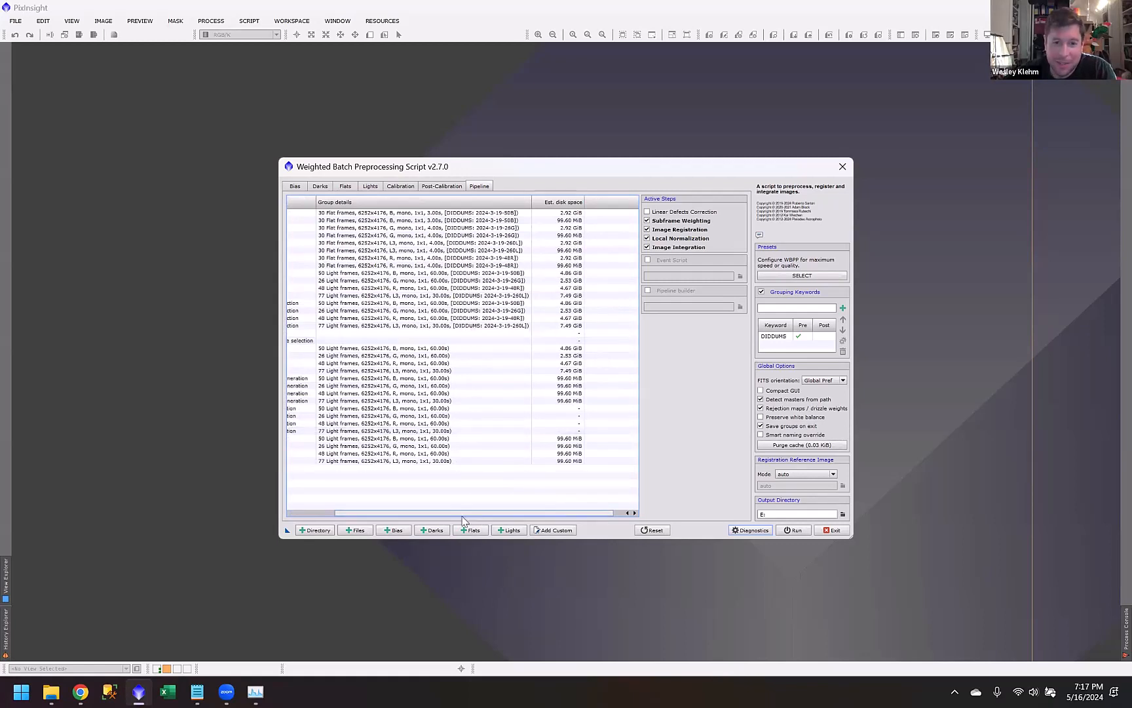
left_click_drag(458, 516, 406, 517)
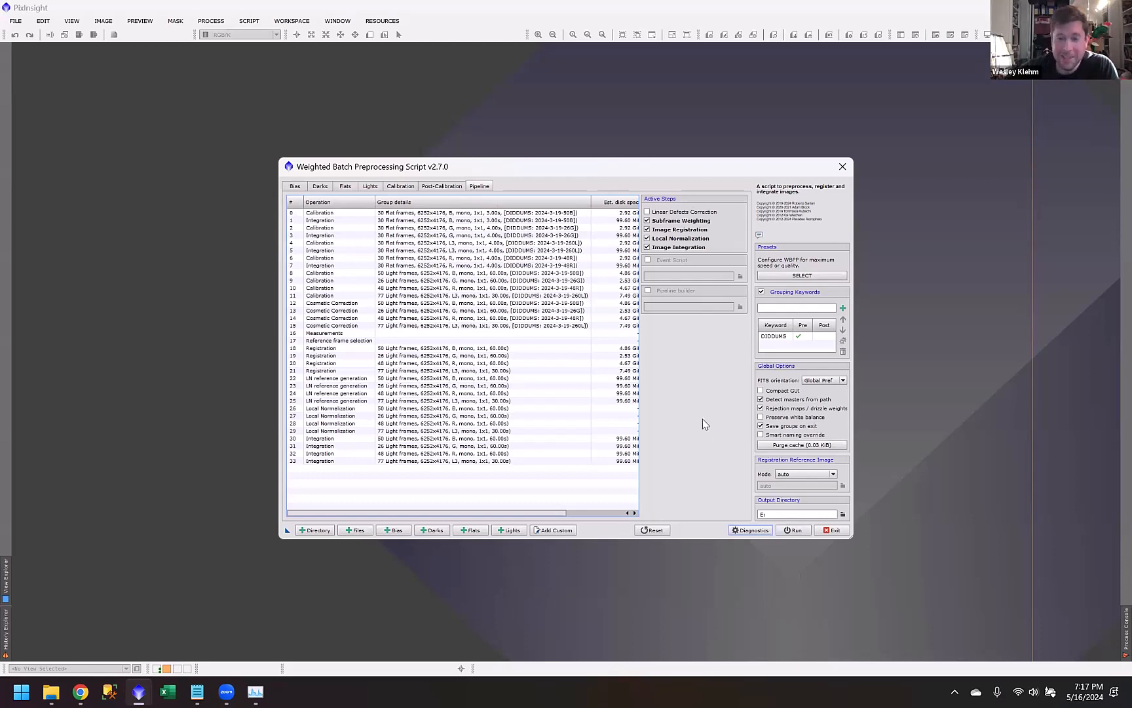
Step: Close the preprocessing script, switch to the workspace with the M109 images and restore the L, R, G and B masters
left_click(831, 530)
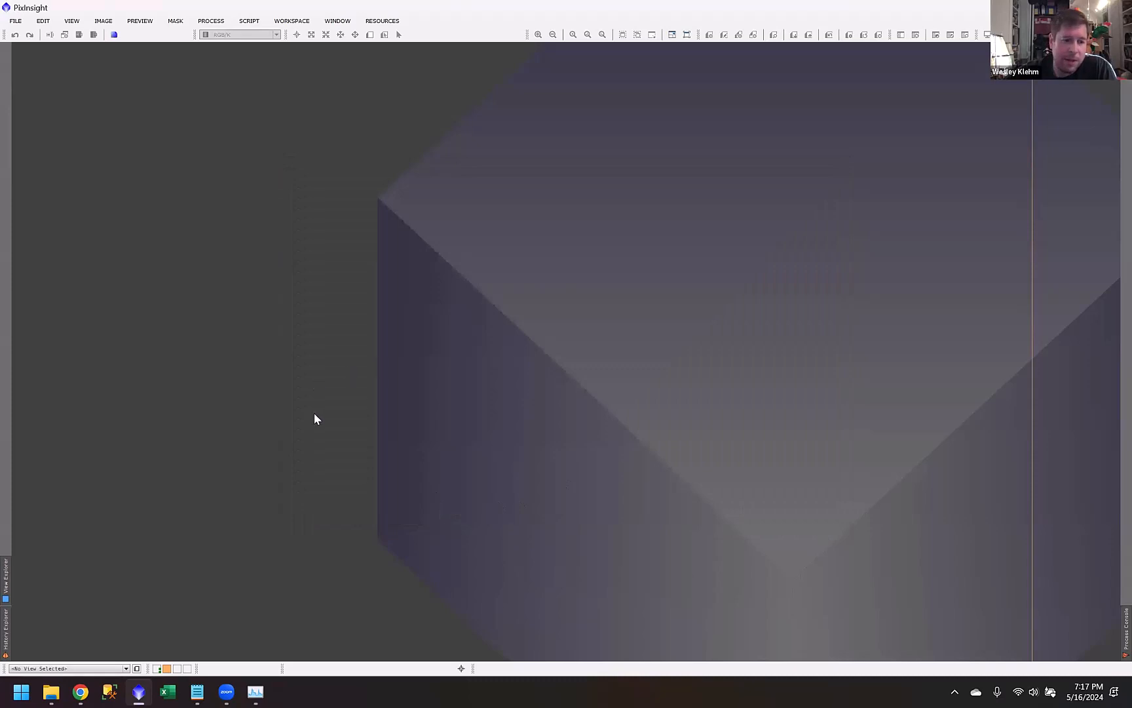
left_click(158, 668)
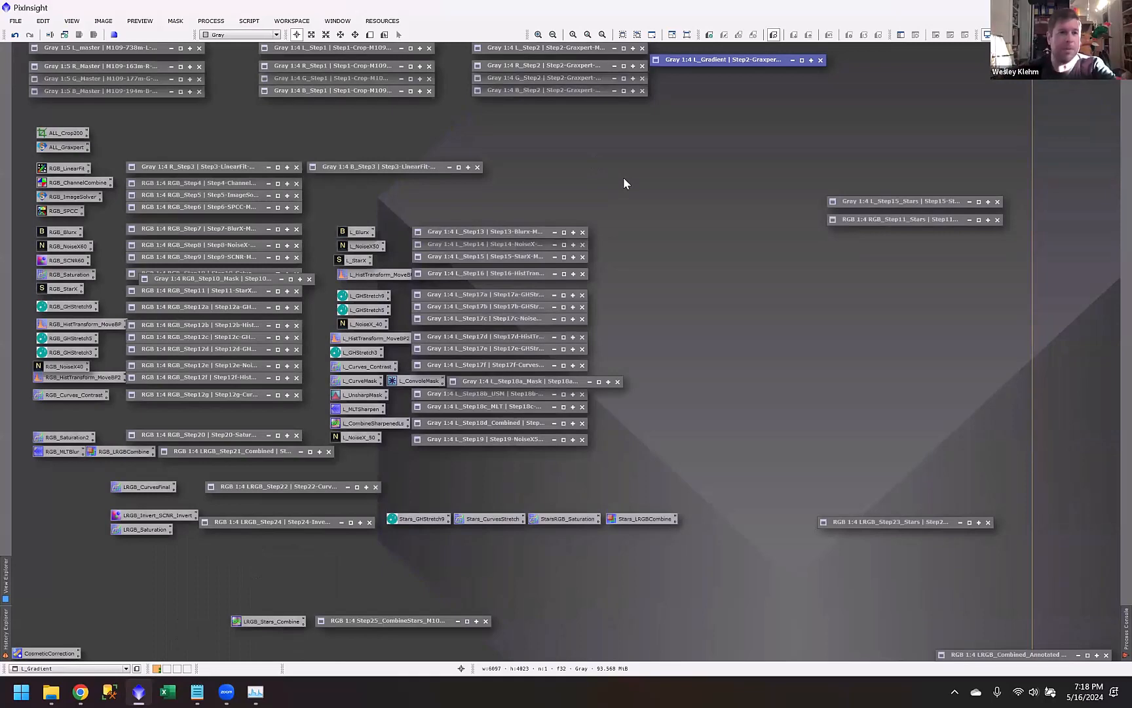
double_click(77, 50)
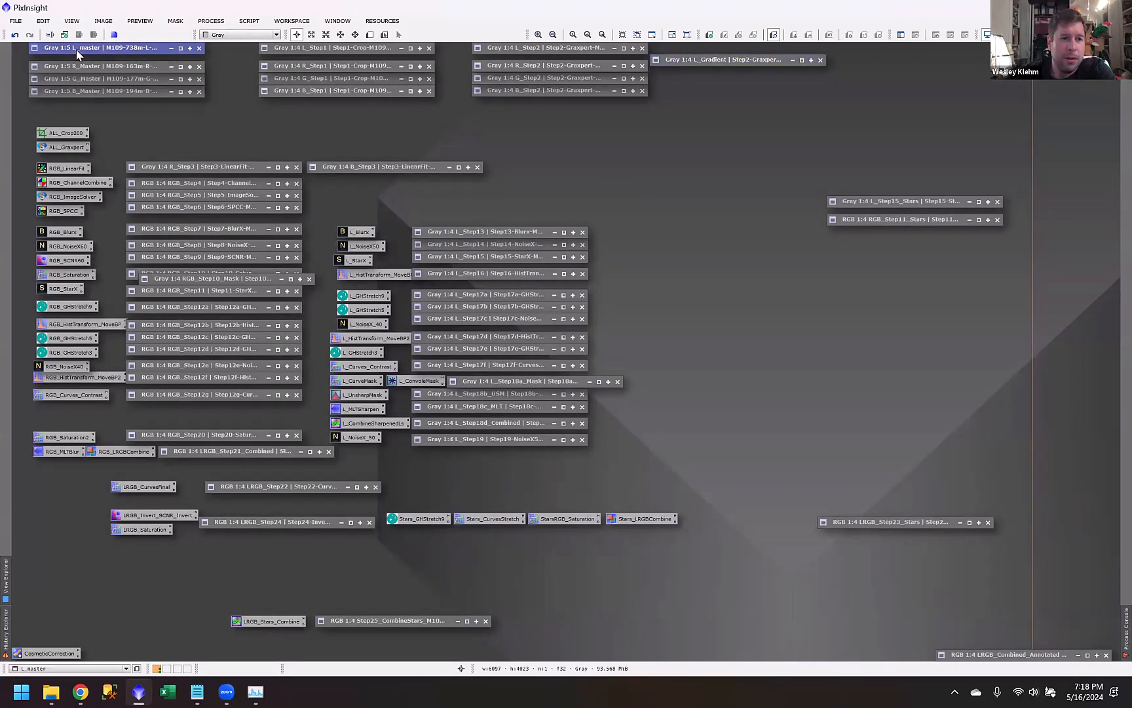
double_click(69, 66)
double_click(79, 79)
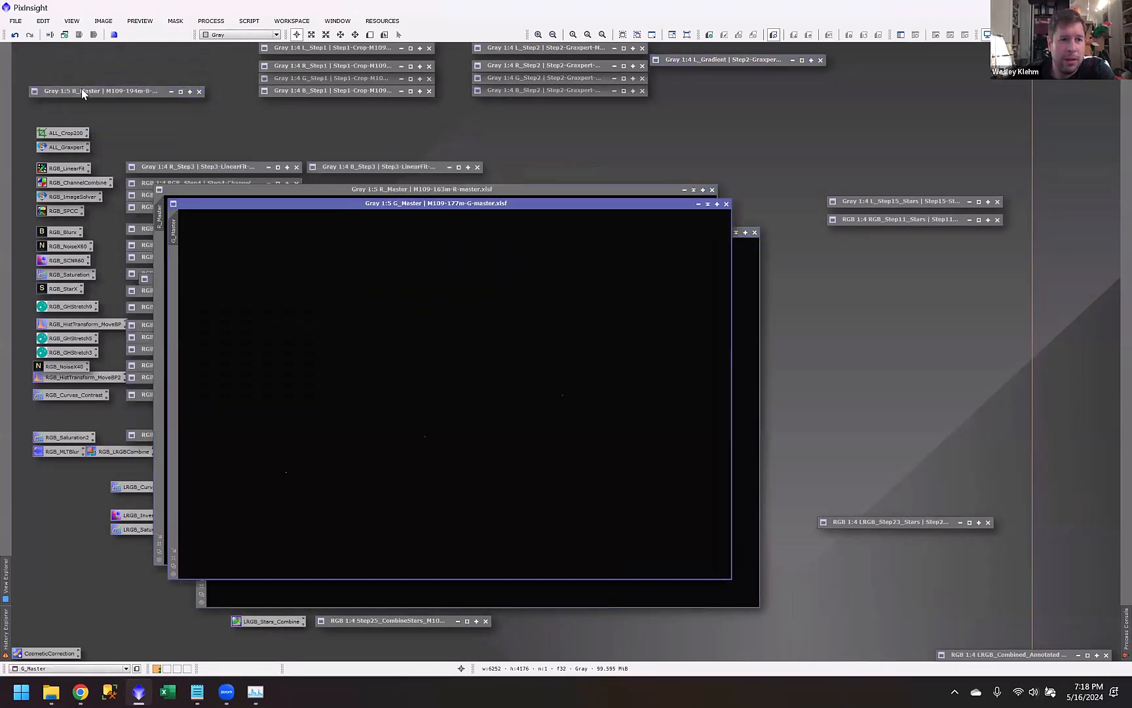
double_click(82, 91)
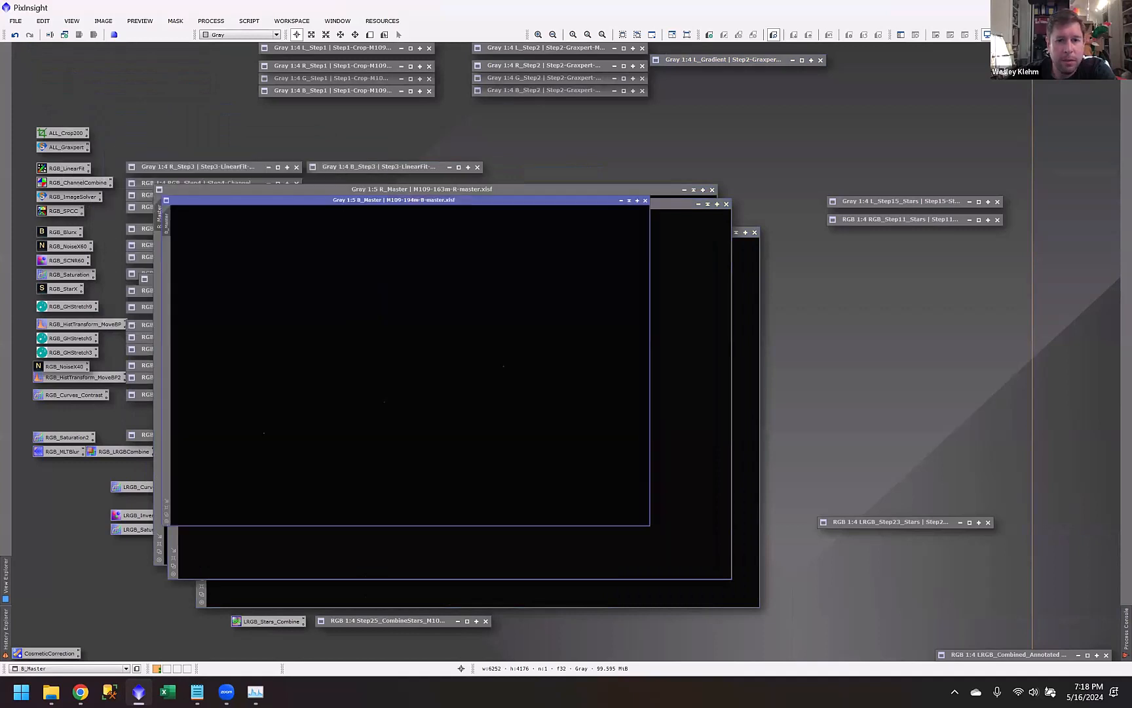
Step: Move the L master clear of the other masters, auto-stretch its display and examine its background
left_click(754, 289)
left_click_drag(685, 233, 547, 65)
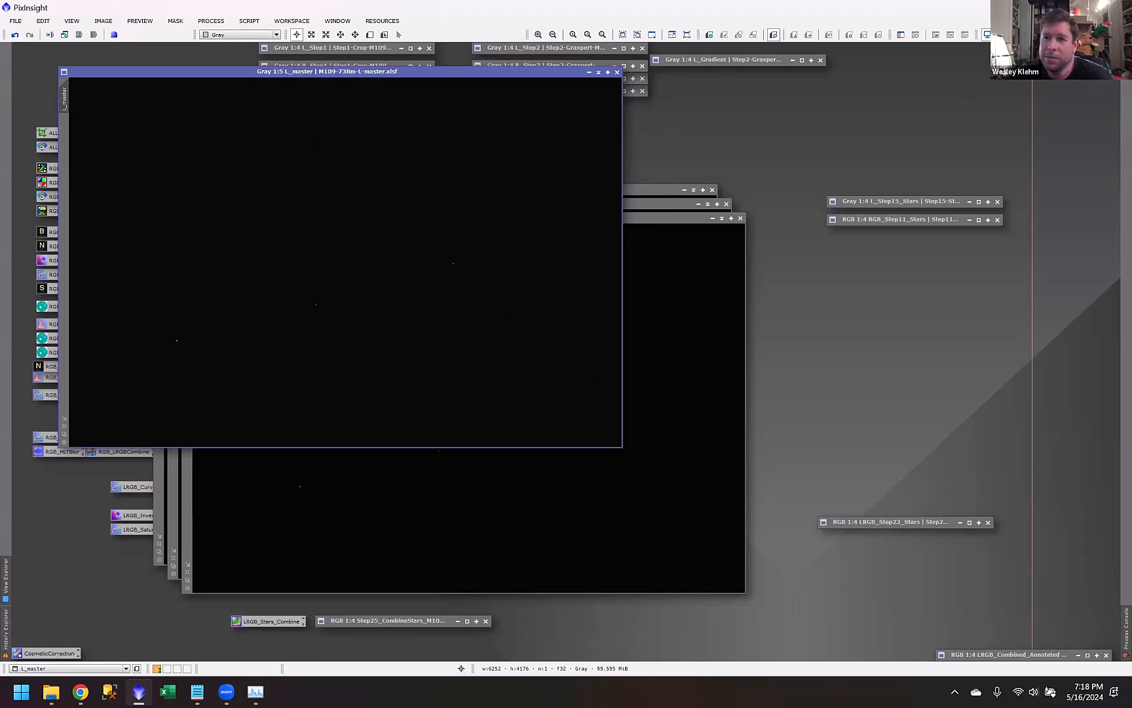
key("ctrl+a")
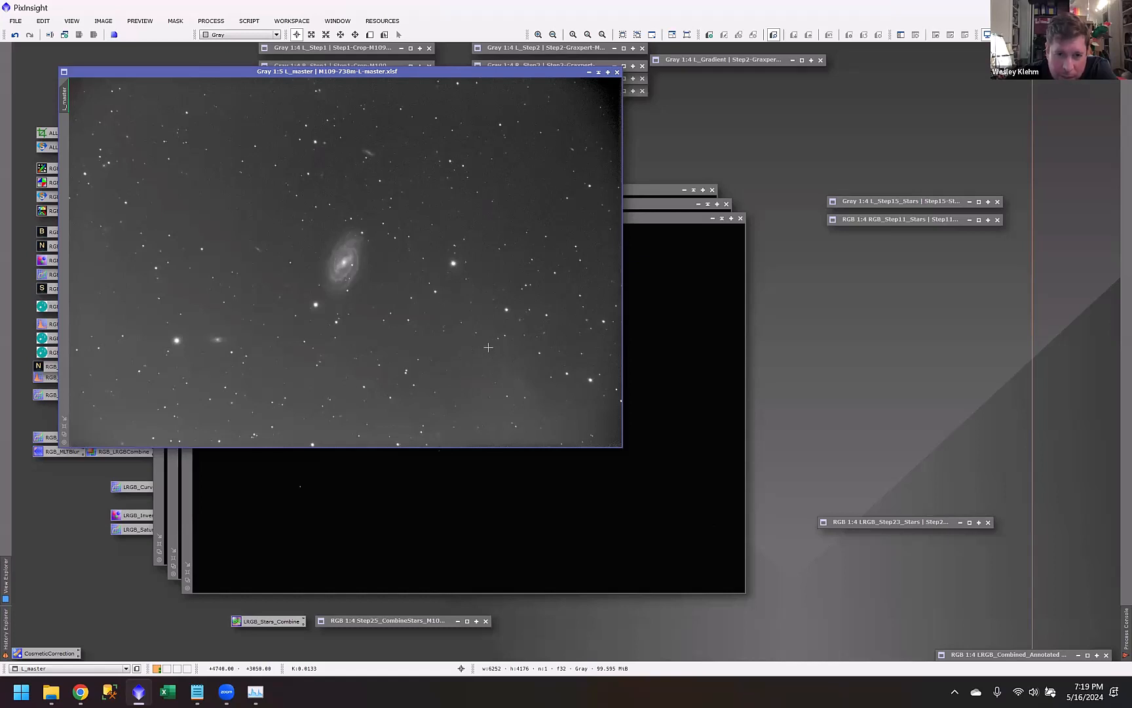
scroll(511, 416, "up", 1)
scroll(511, 416, "up", 1)
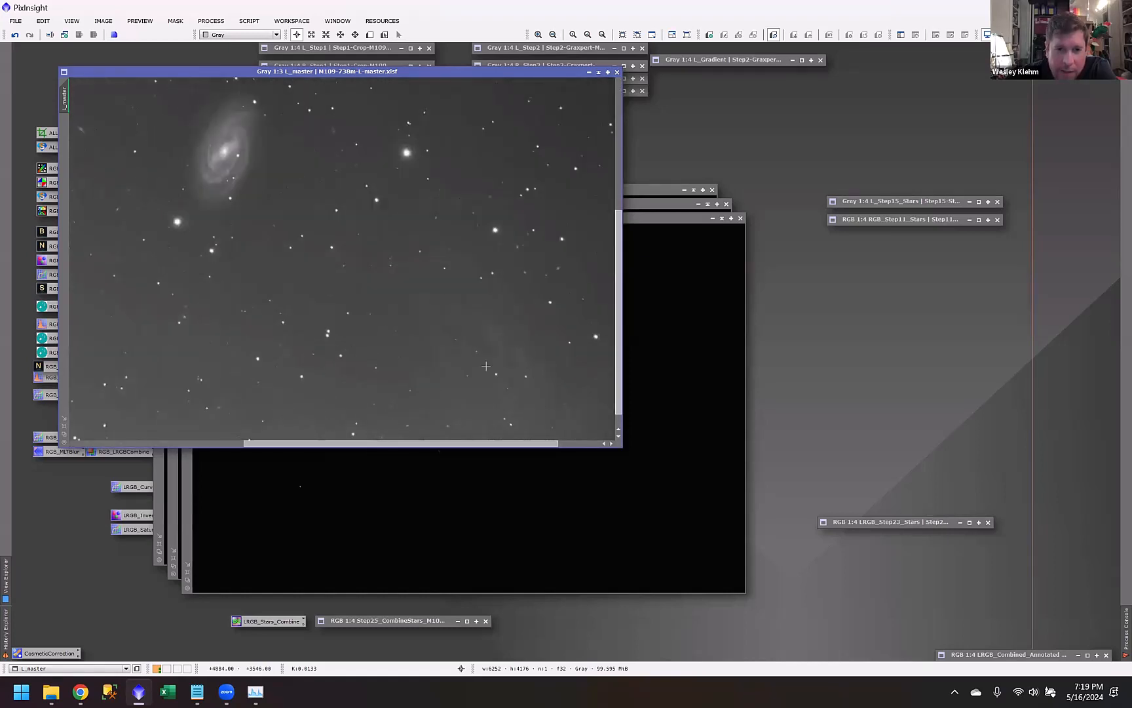
scroll(486, 367, "down", 2)
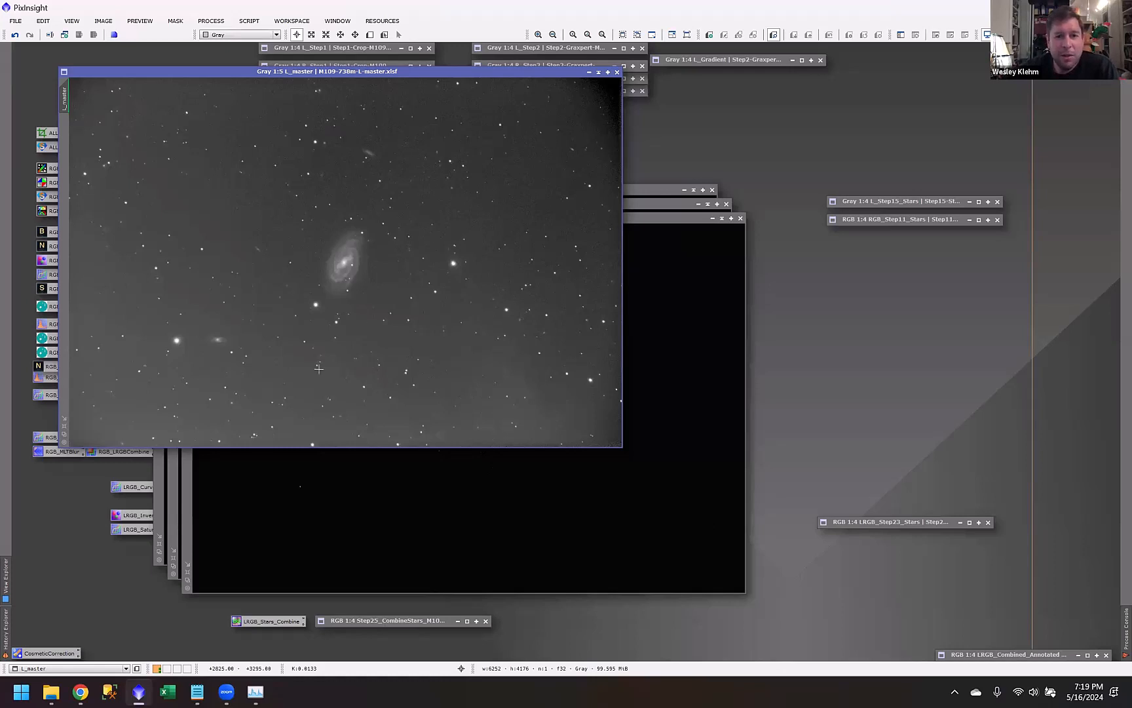
Step: Auto-stretch the display of the B, G and R masters
left_click(370, 508)
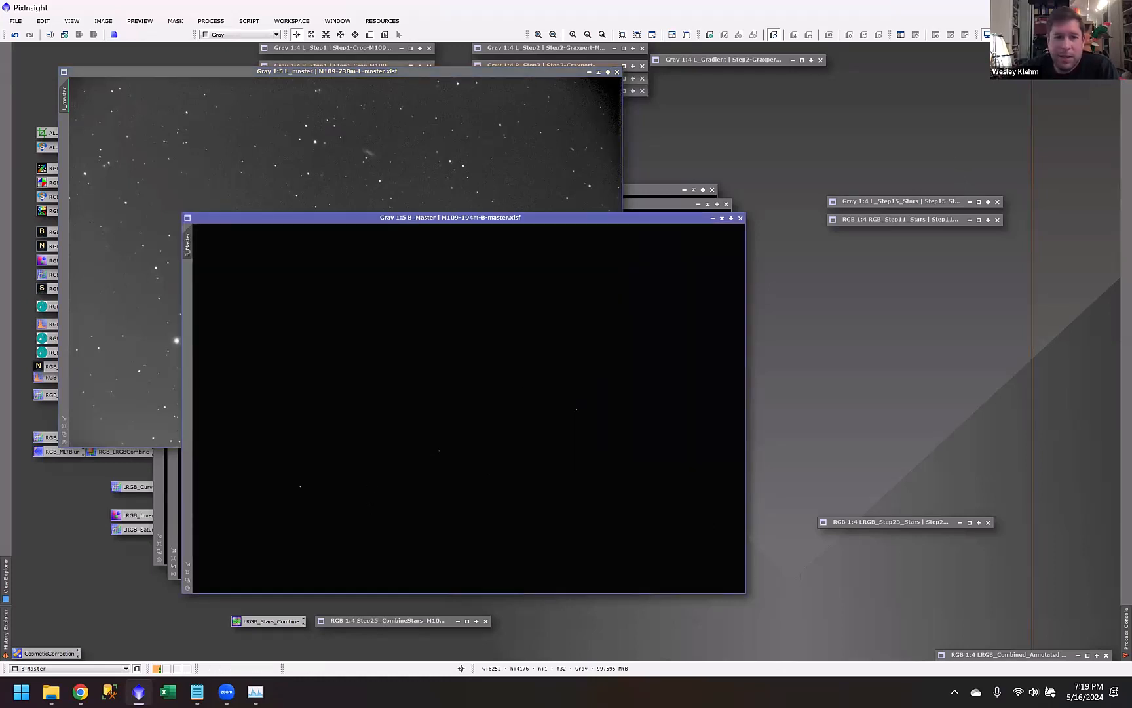
left_click(665, 203)
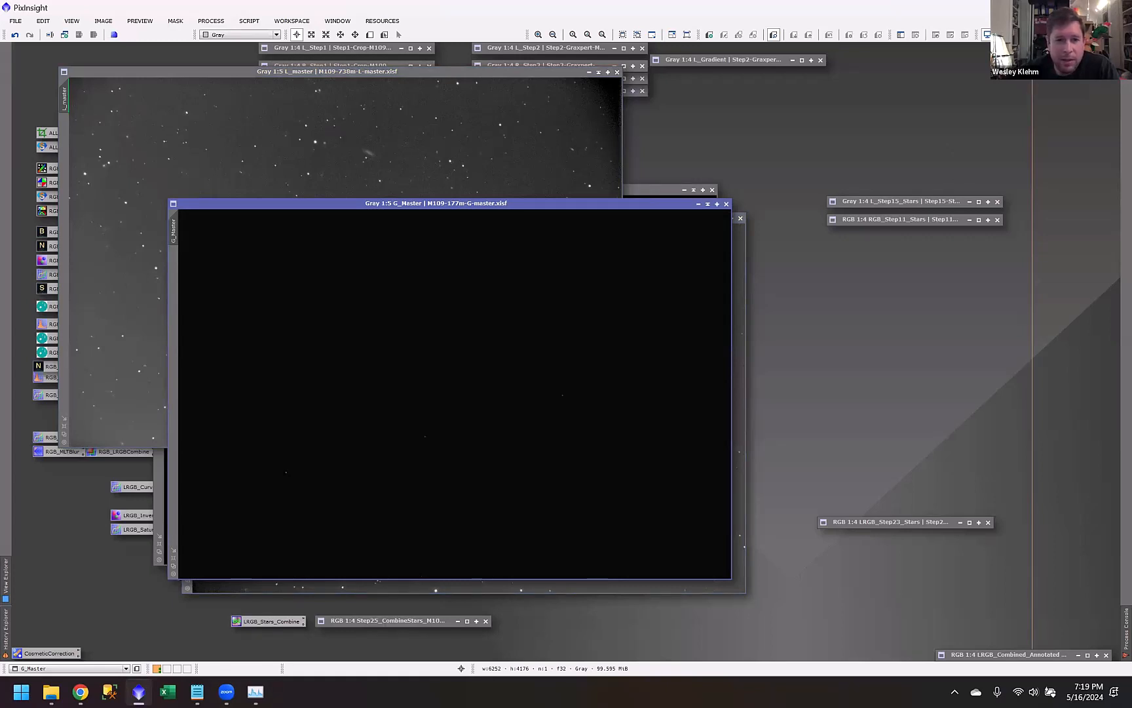
key("ctrl+a")
left_click(642, 190)
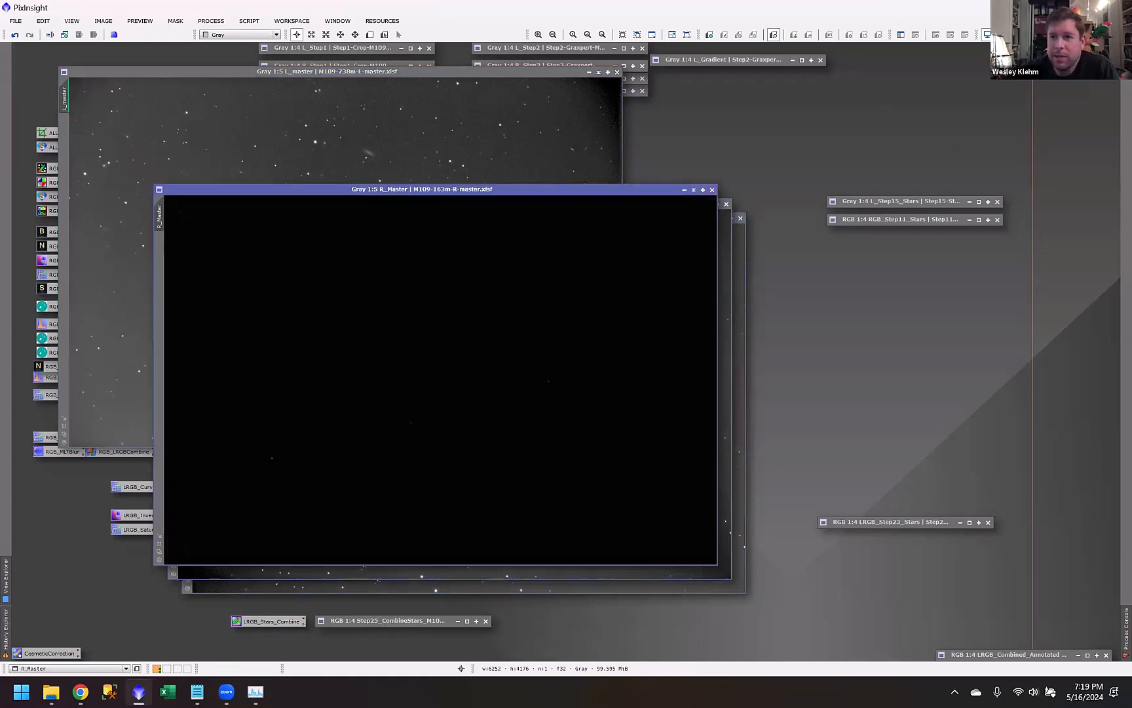
key("ctrl+a")
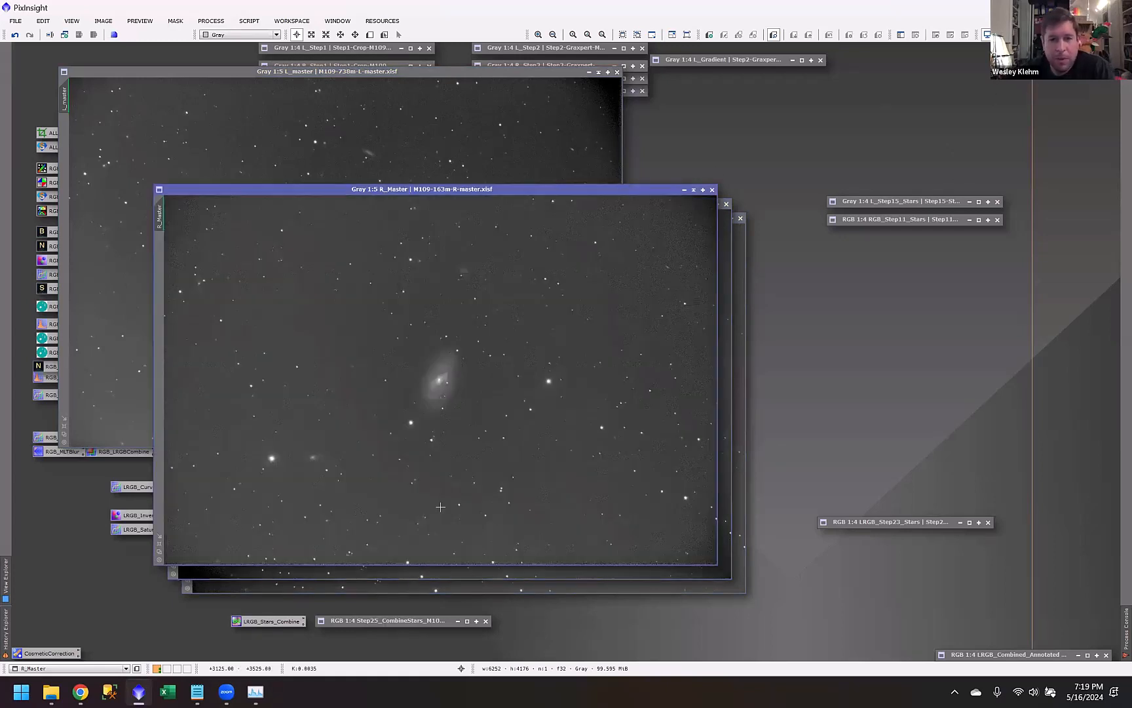
Step: Compare the stretched G, B and R masters, examining the galaxy and the dark corners of each
left_click(590, 573)
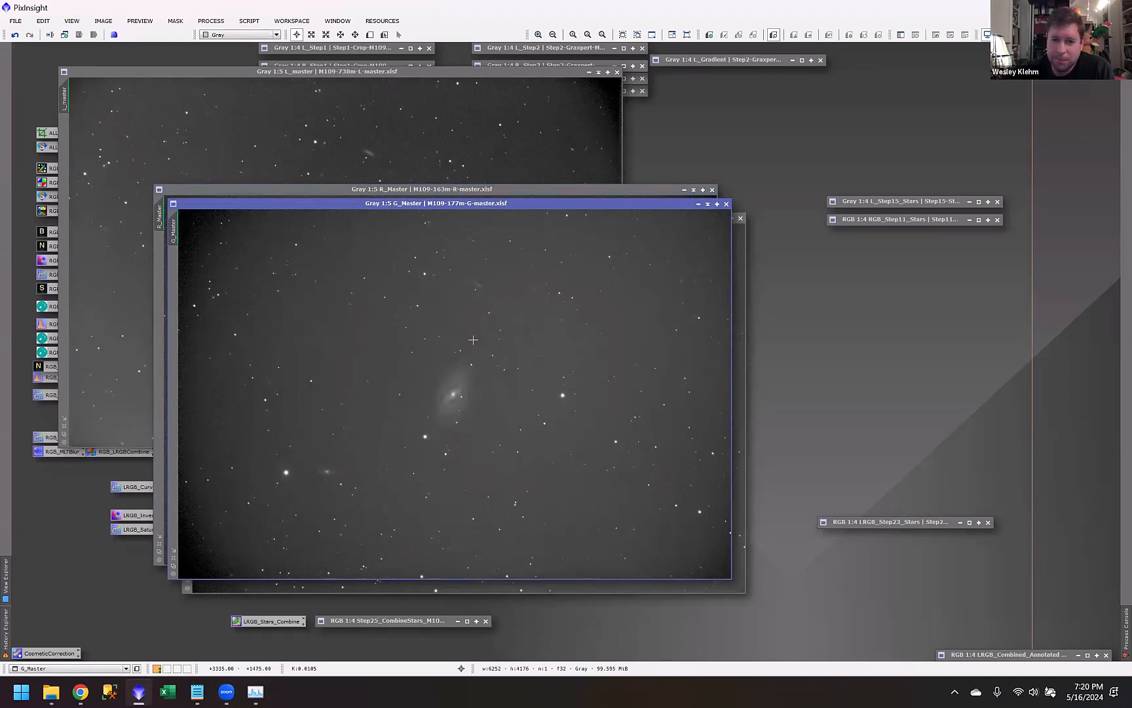
left_click(557, 587)
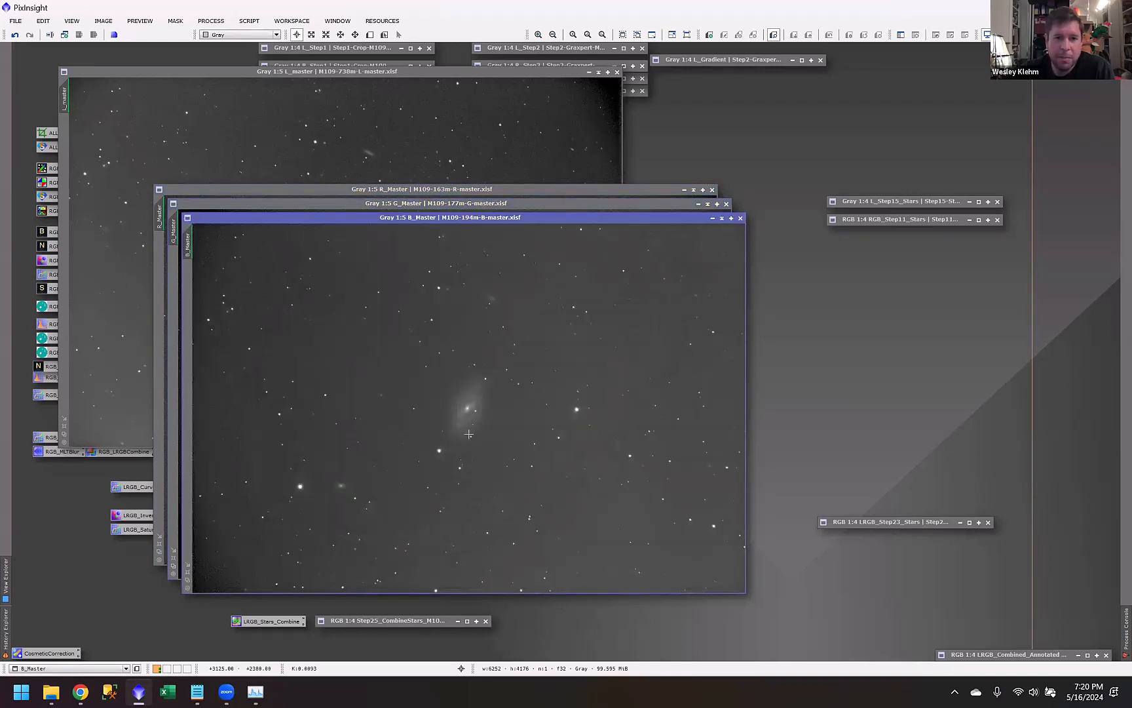
left_click(436, 191)
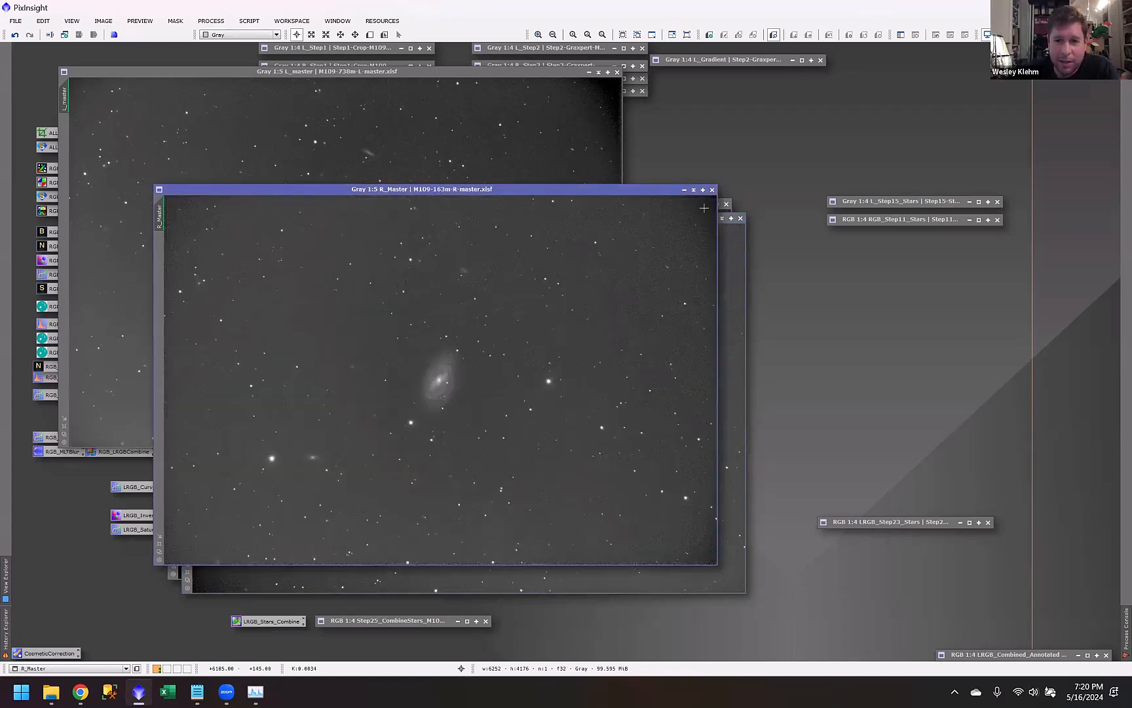
left_click(728, 323)
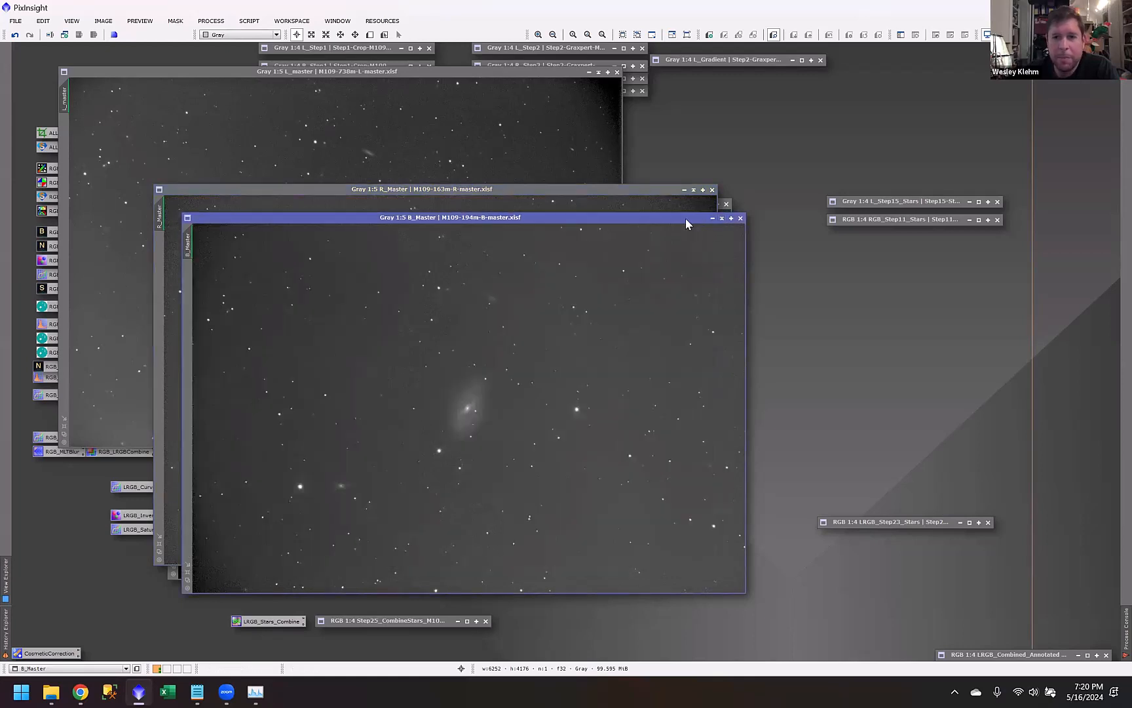
Step: Minimize the R, G and B masters and move the L master just below the row of minimized images
left_click(684, 189)
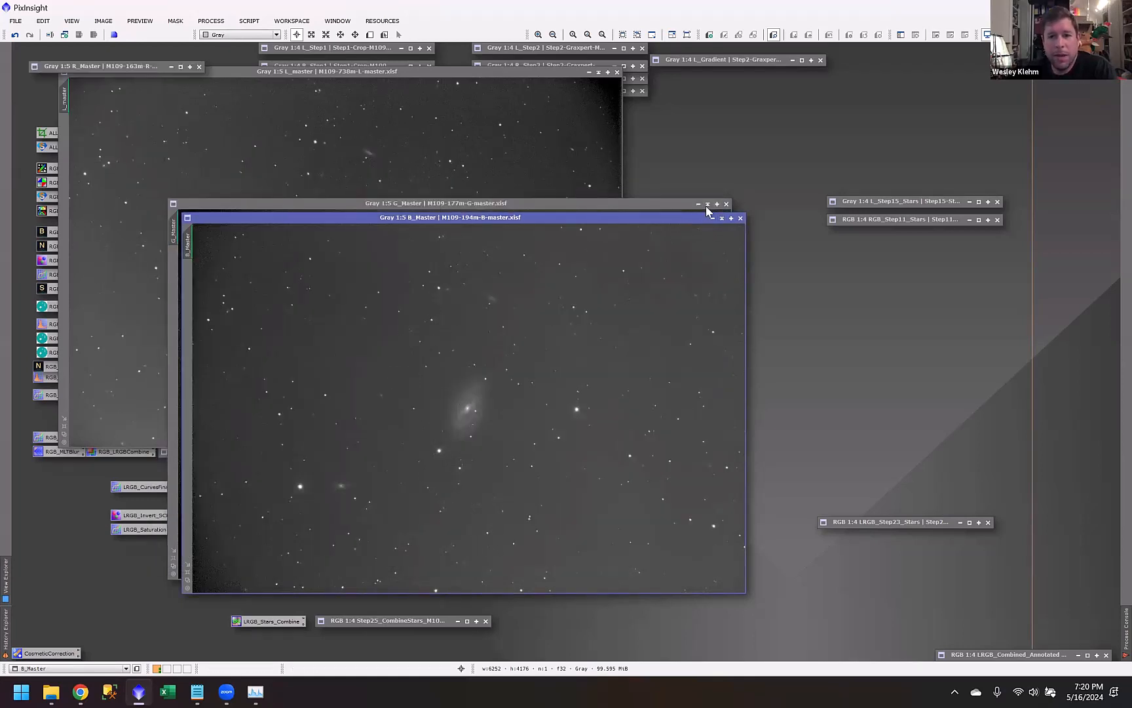
left_click(713, 219)
left_click(519, 169)
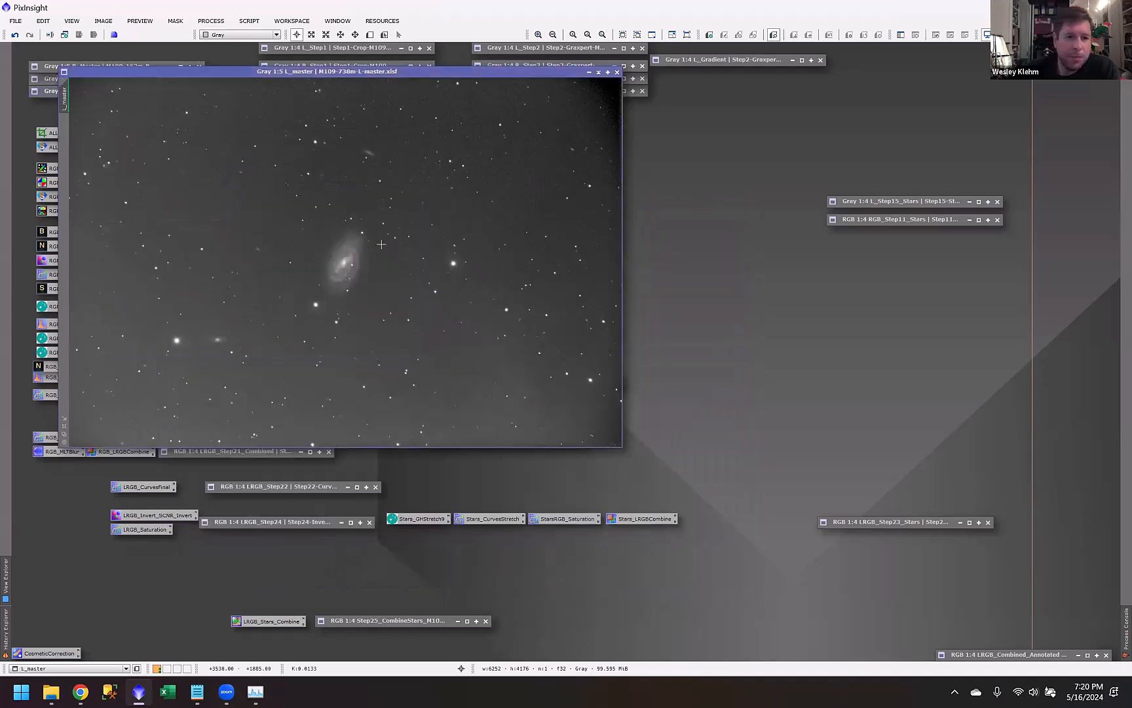
left_click_drag(404, 70, 408, 102)
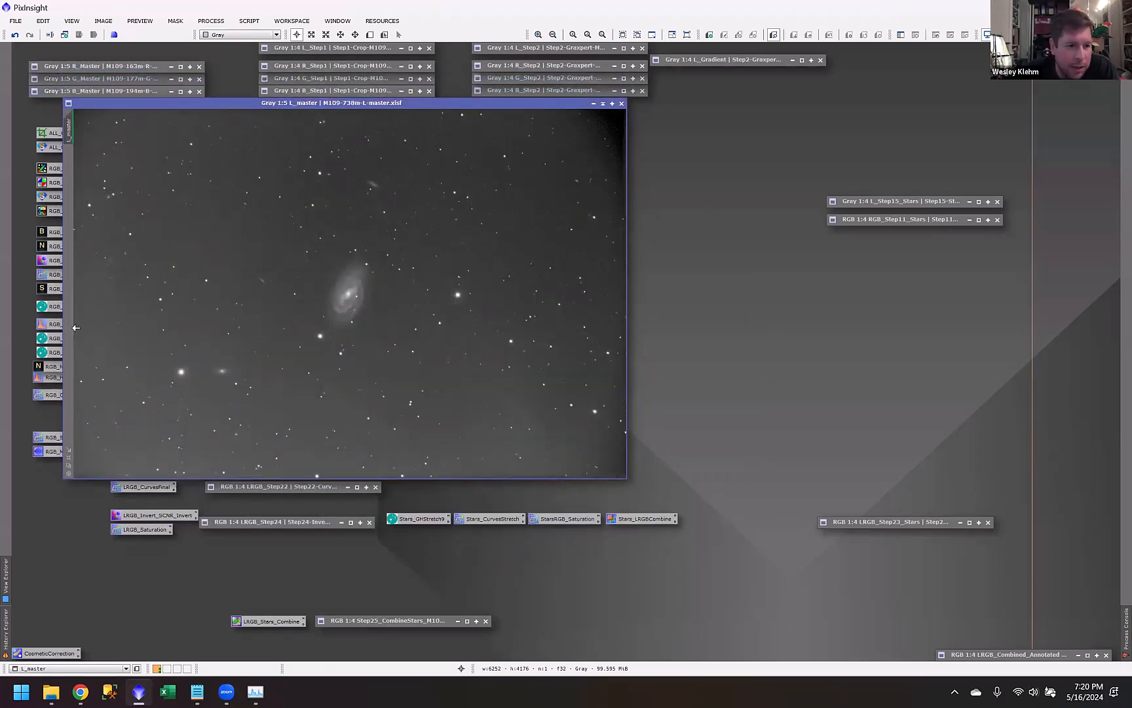
Step: Examine the lower-left edge of the L master up close for stacking artifacts, then return to the full view
scroll(76, 327, "up", 3)
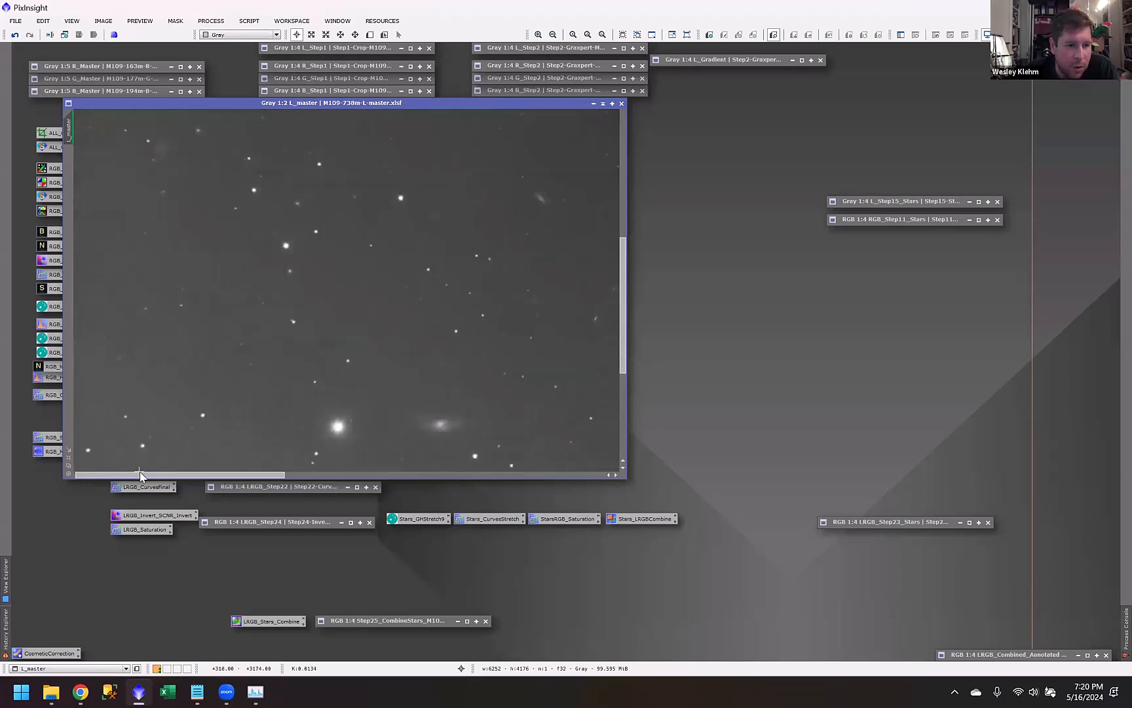
left_click_drag(141, 476, 139, 476)
left_click_drag(623, 287, 627, 403)
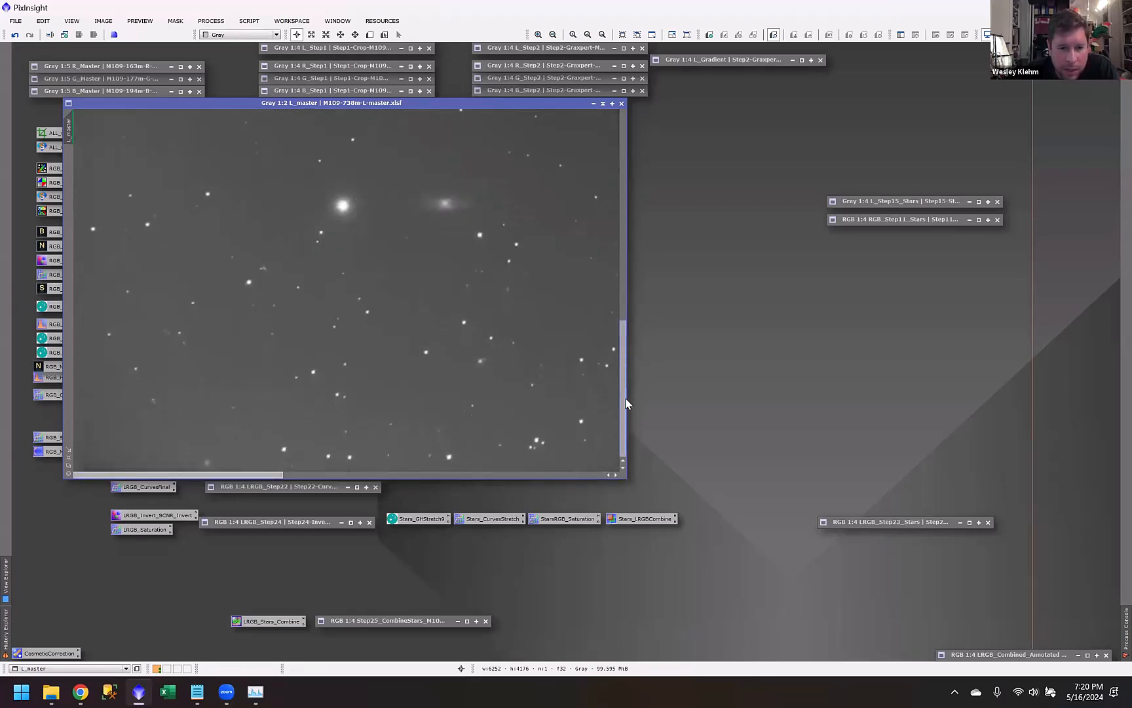
scroll(88, 463, "up", 3)
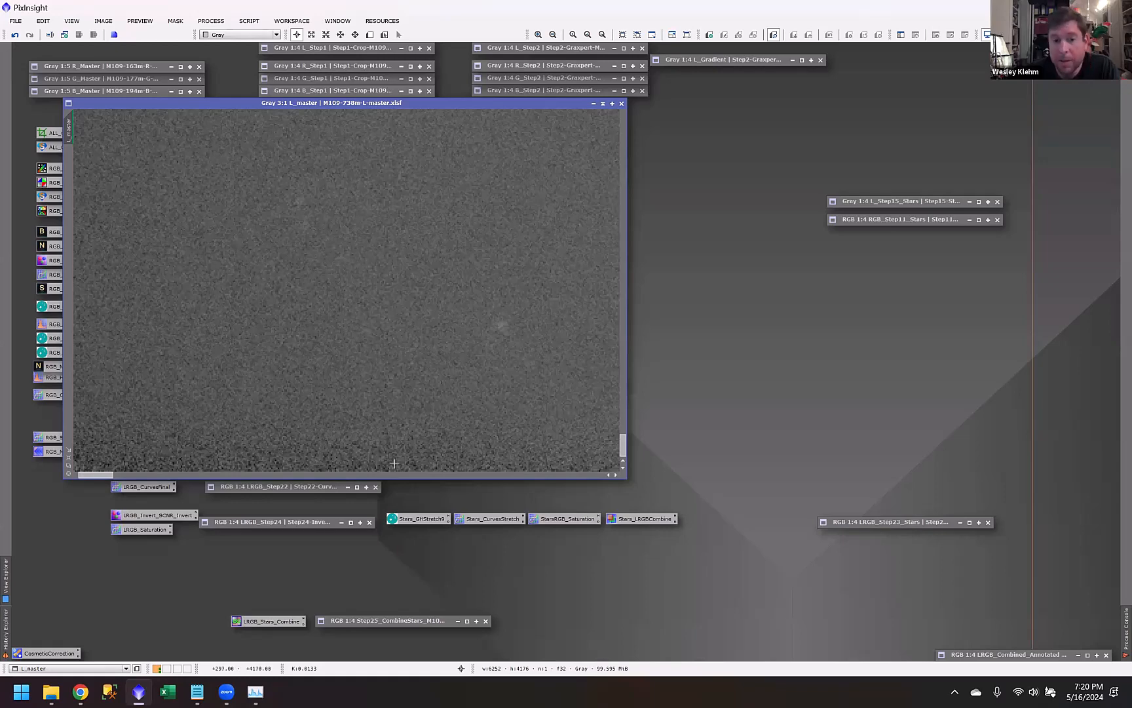
scroll(415, 431, "down", 6)
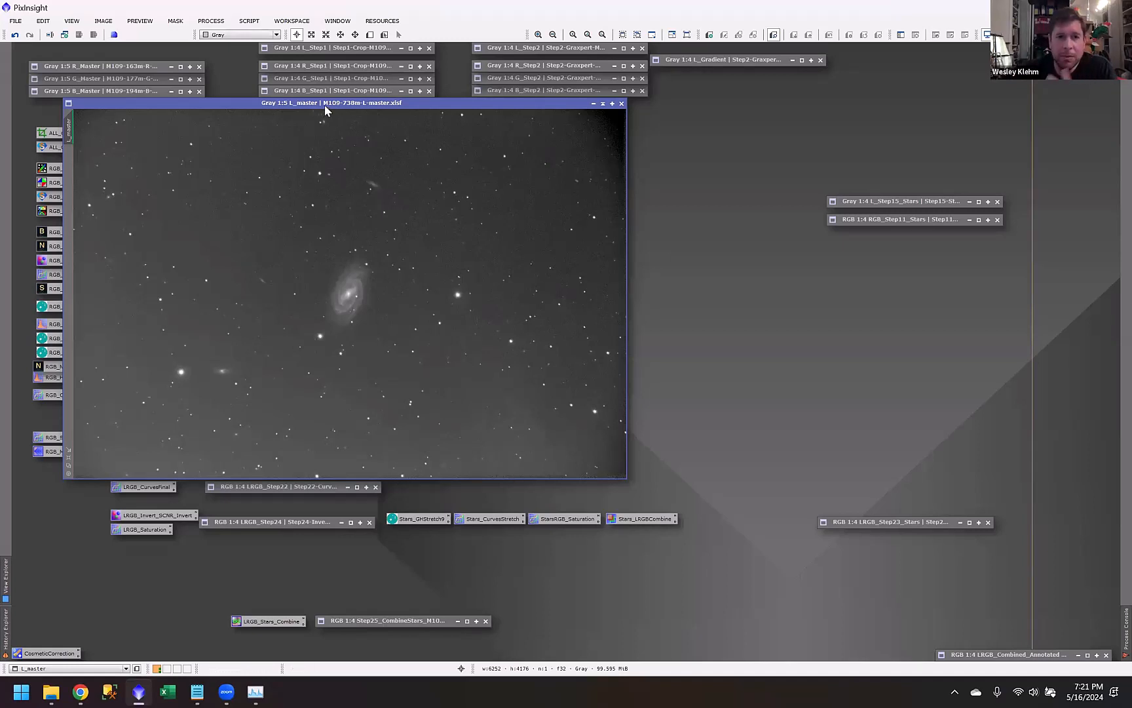
Step: Move the L master aside, review the DynamicCrop settings saved in ALL_Crop200 and cancel the crop session
left_click_drag(391, 121, 492, 143)
double_click(65, 133)
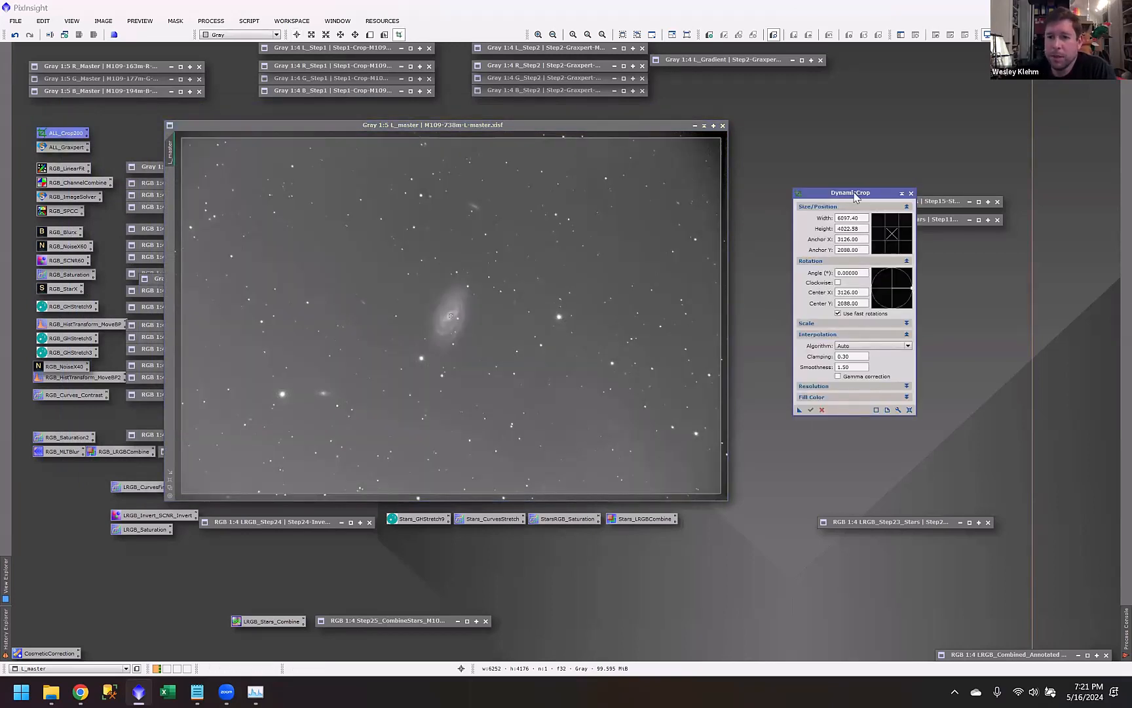
left_click_drag(854, 192, 851, 177)
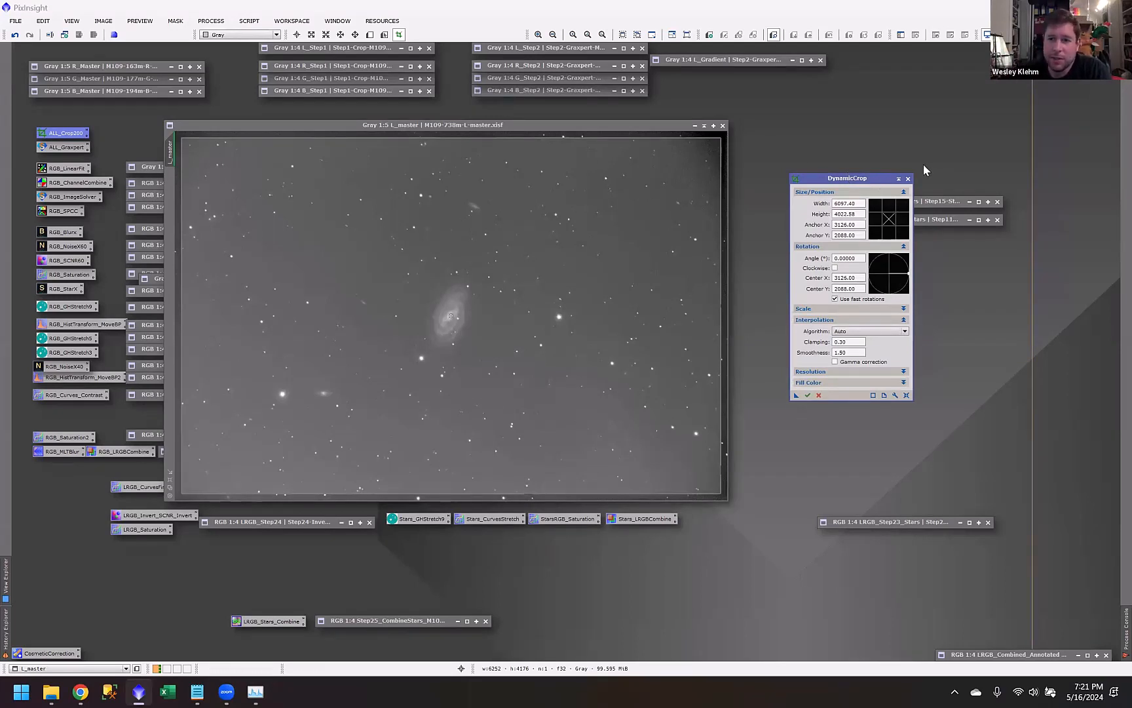
left_click(908, 179)
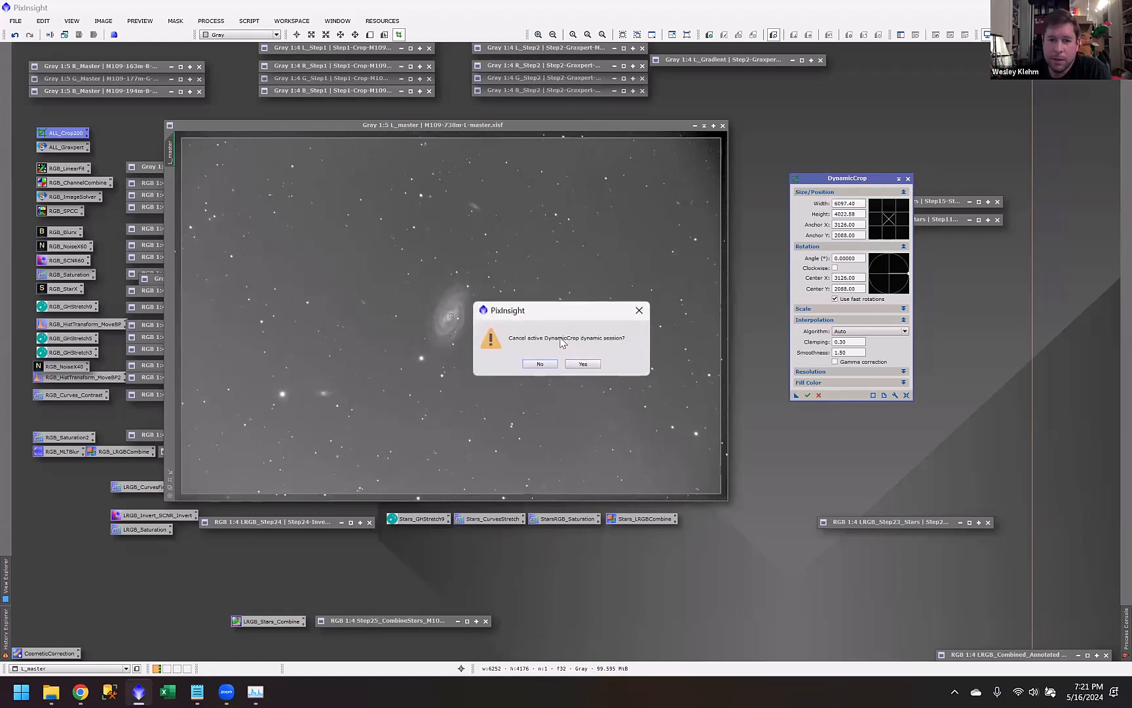
left_click(583, 365)
Step: Try the saved ALL_Crop200 crop on the L master, undo it and minimize the image
left_click_drag(67, 133, 281, 225)
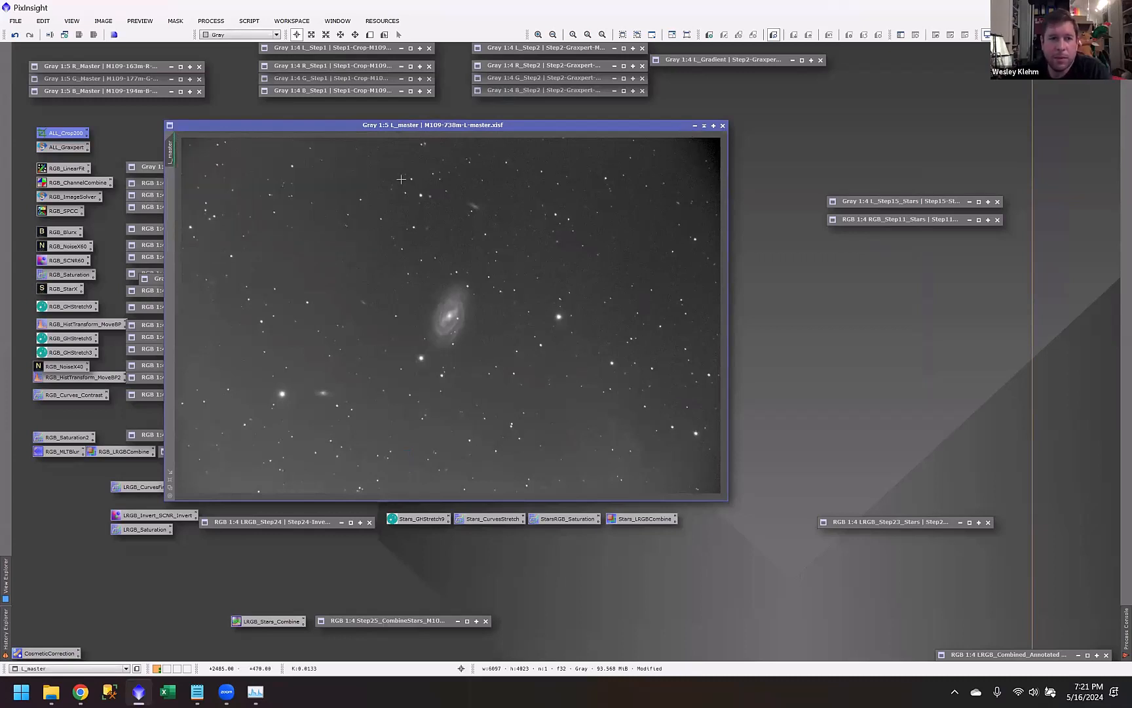
left_click(15, 37)
left_click(696, 126)
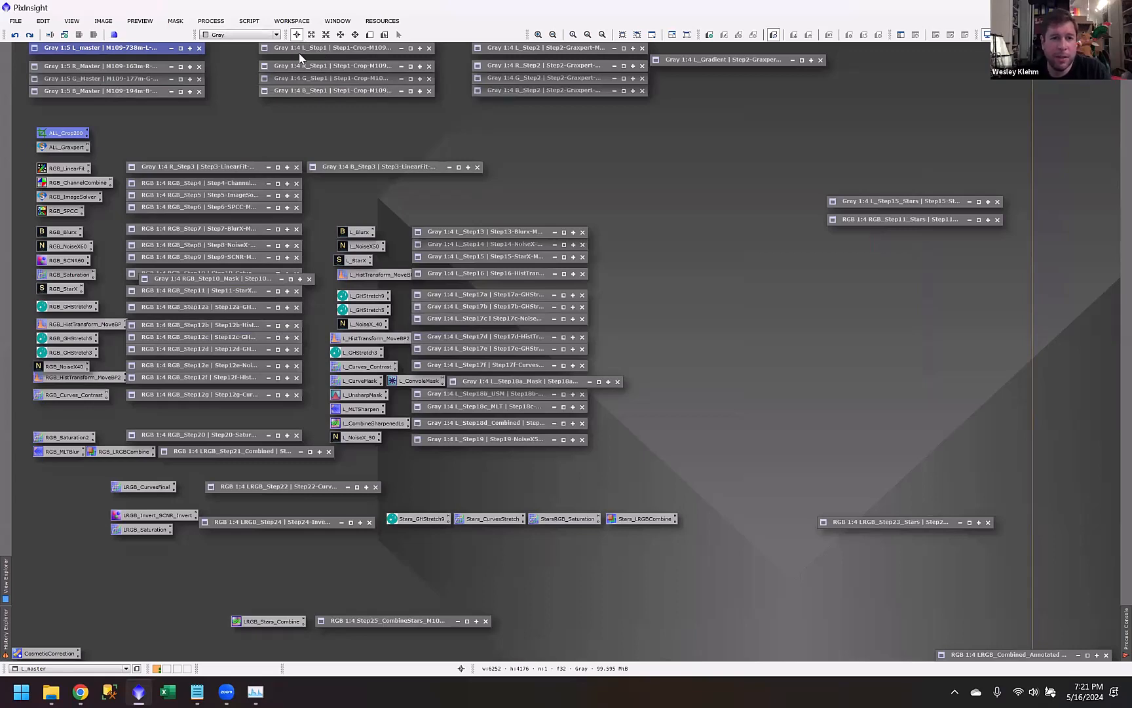
Step: Restore the cropped L_Step1 and R_Step1 images, minimize R_Step1 and reposition L_Step1 clear of the saved process icons
double_click(302, 49)
double_click(301, 66)
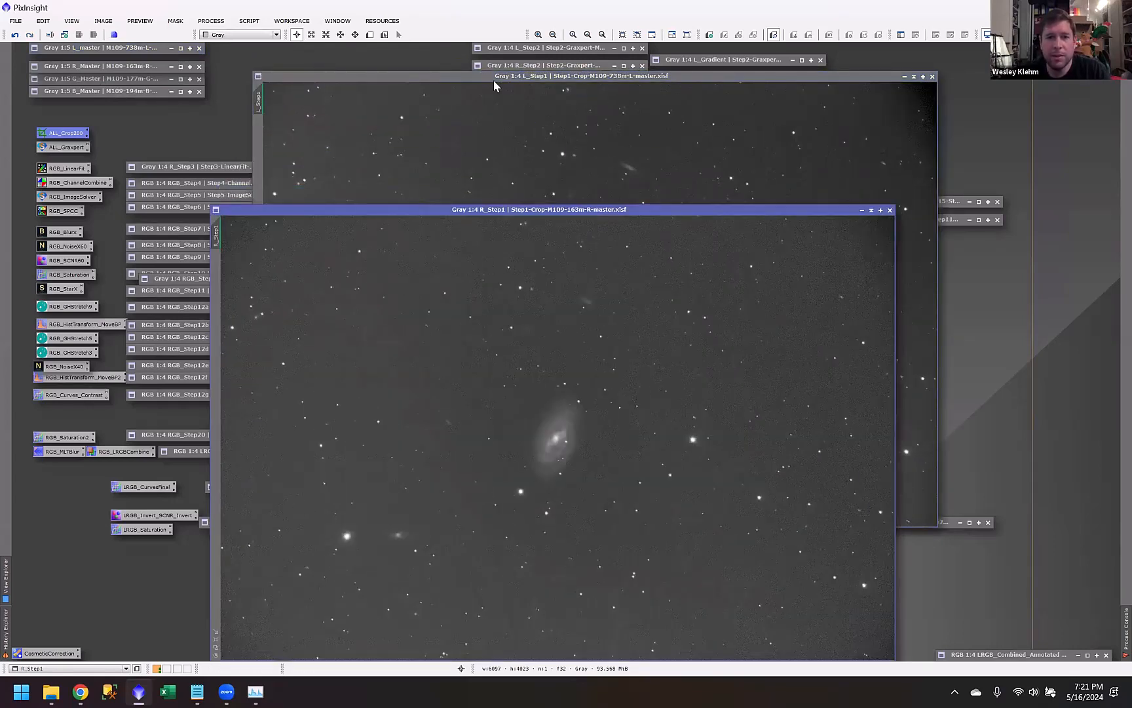
left_click_drag(493, 80, 490, 107)
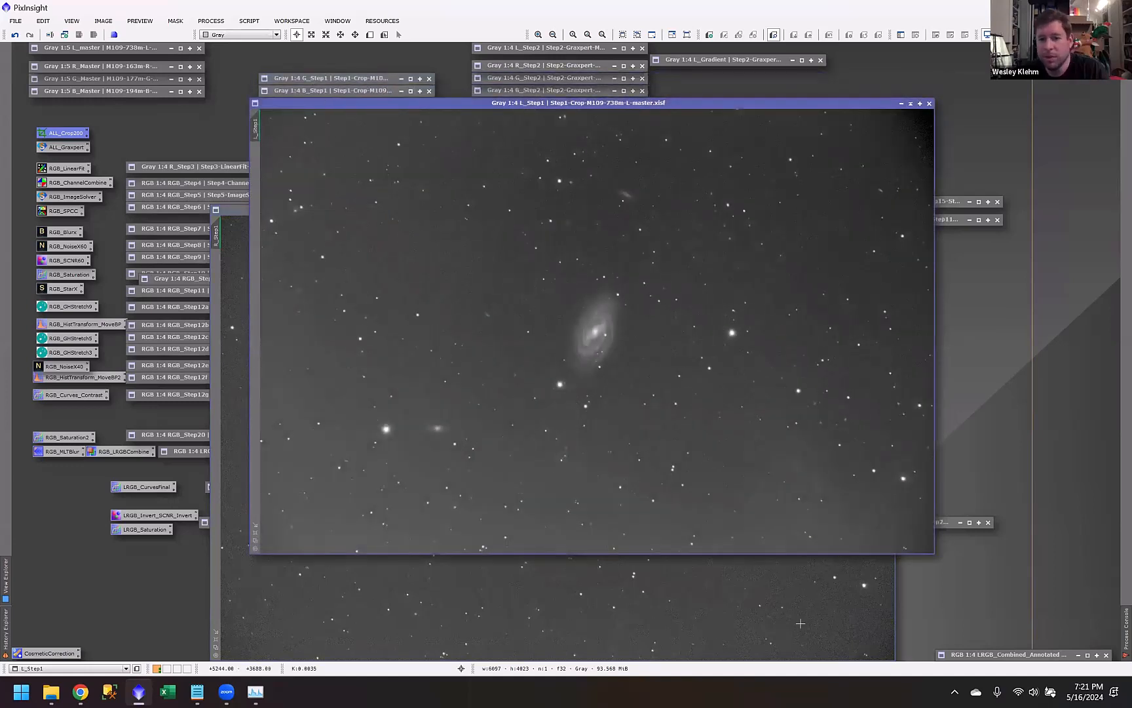
left_click(231, 210)
left_click(871, 210)
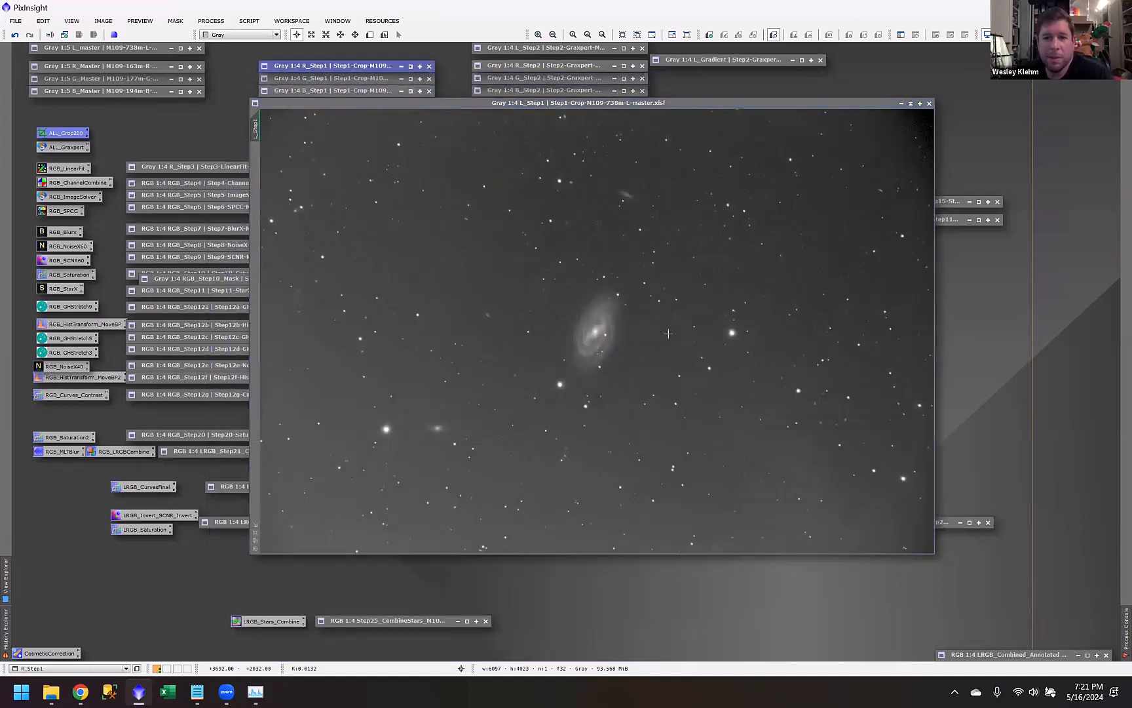
left_click_drag(560, 110, 491, 112)
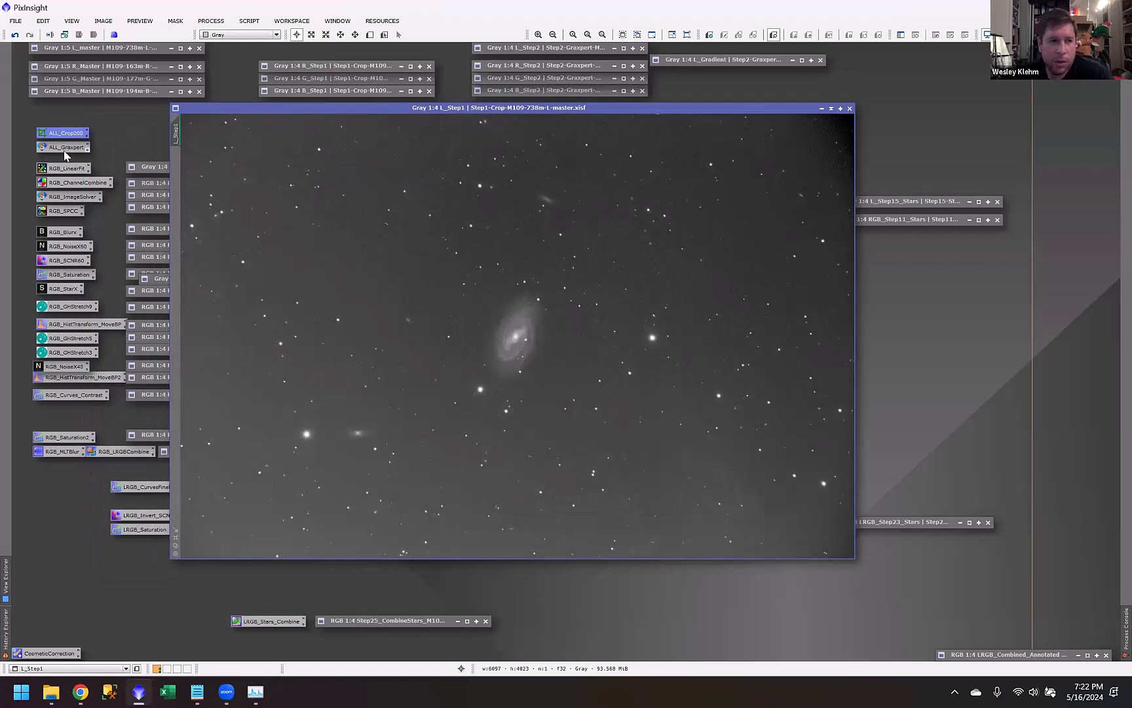
Step: Open the GraXpert script for L_Step1 and move its dialog clear of the galaxy
left_click(253, 25)
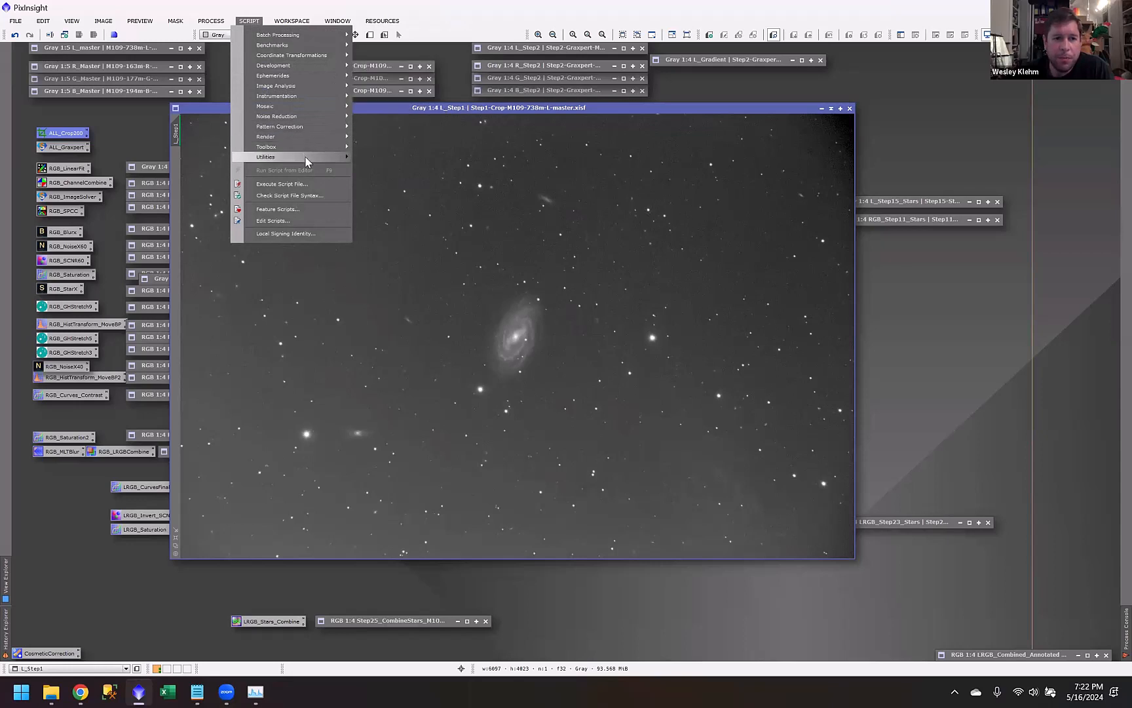
mouse_move(306, 158)
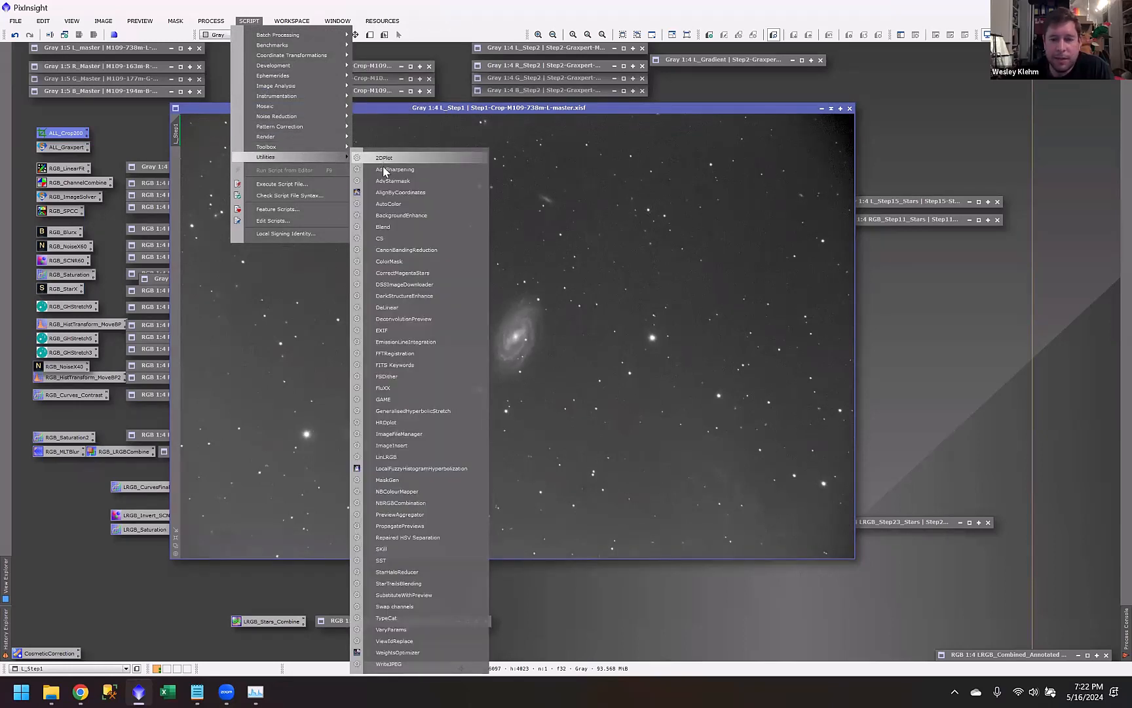
mouse_move(333, 21)
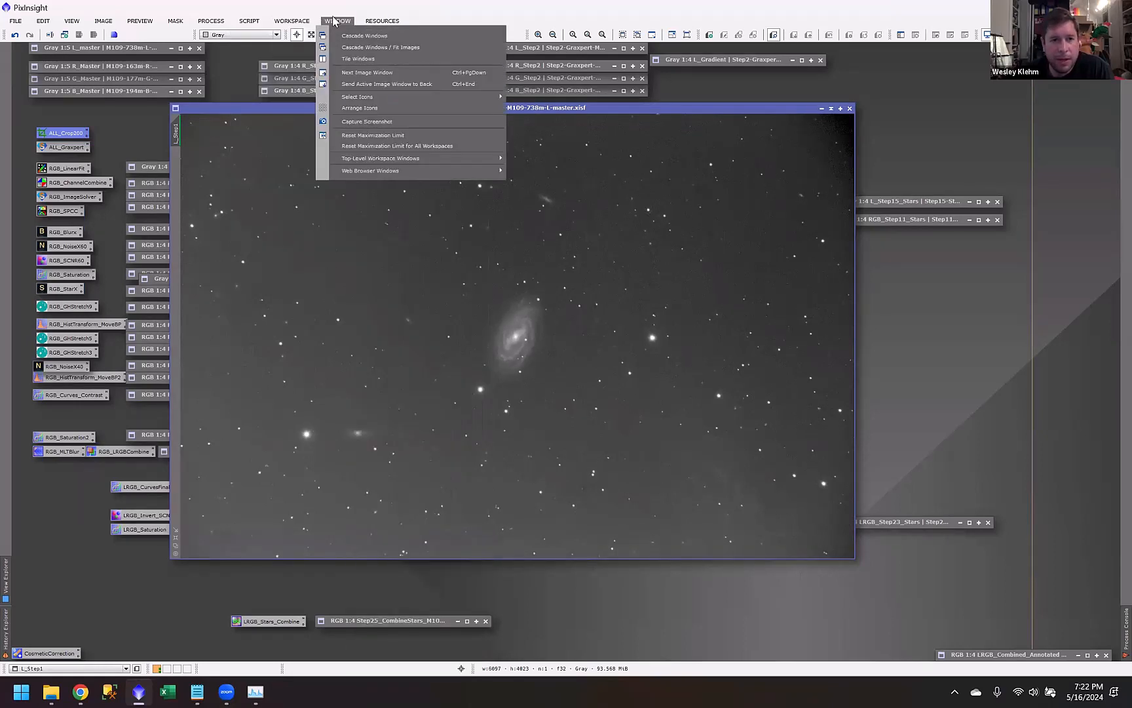
mouse_move(375, 21)
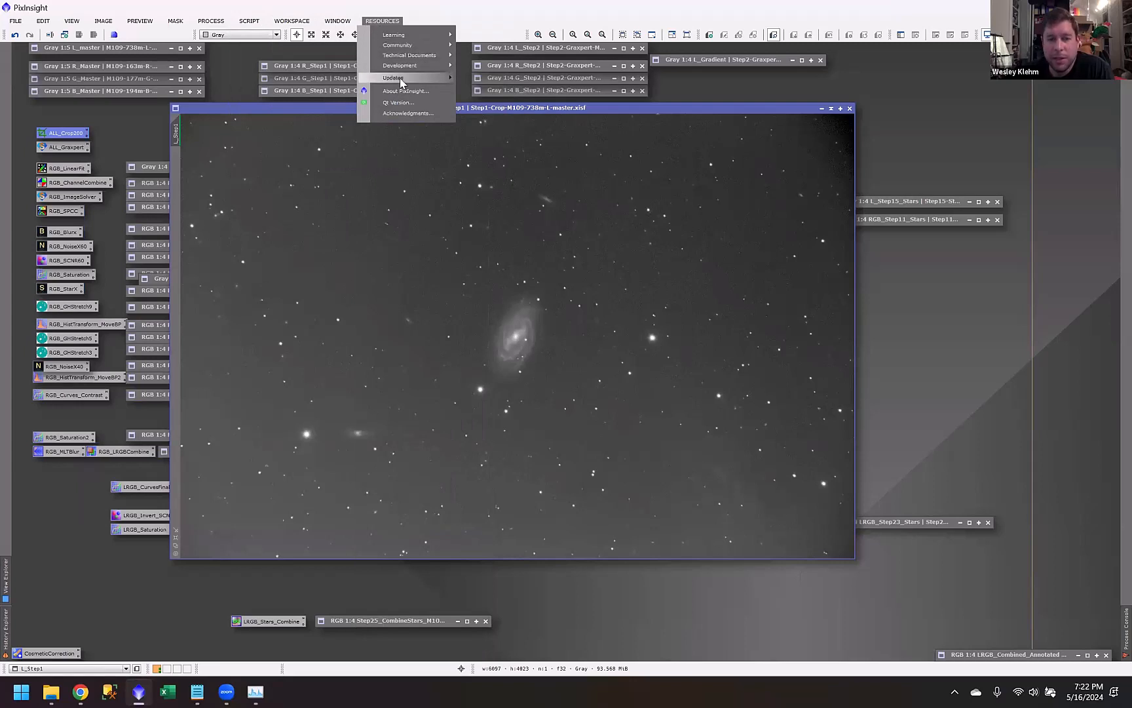
mouse_move(279, 23)
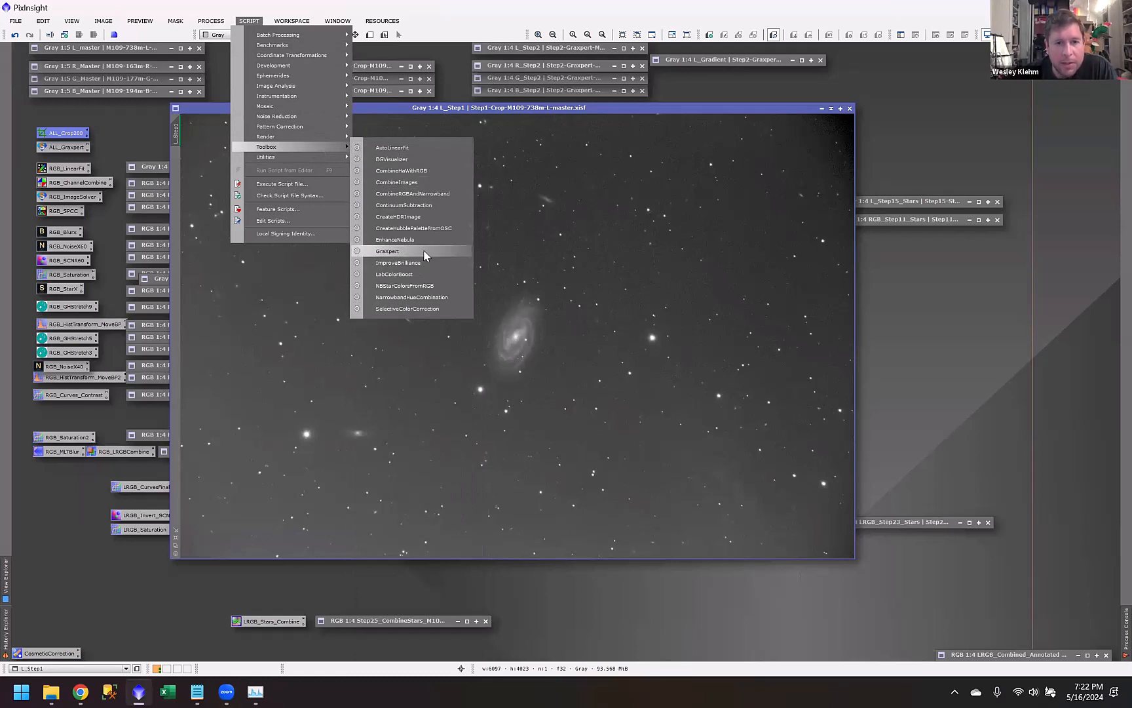
left_click(424, 251)
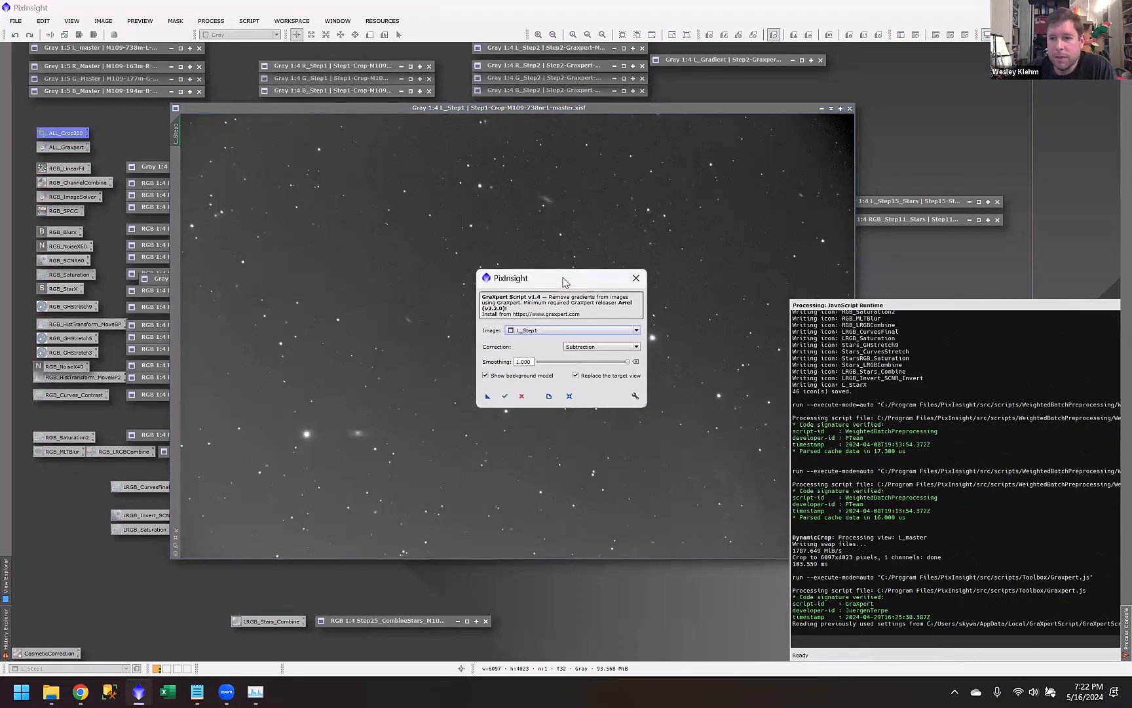
left_click_drag(564, 282, 824, 146)
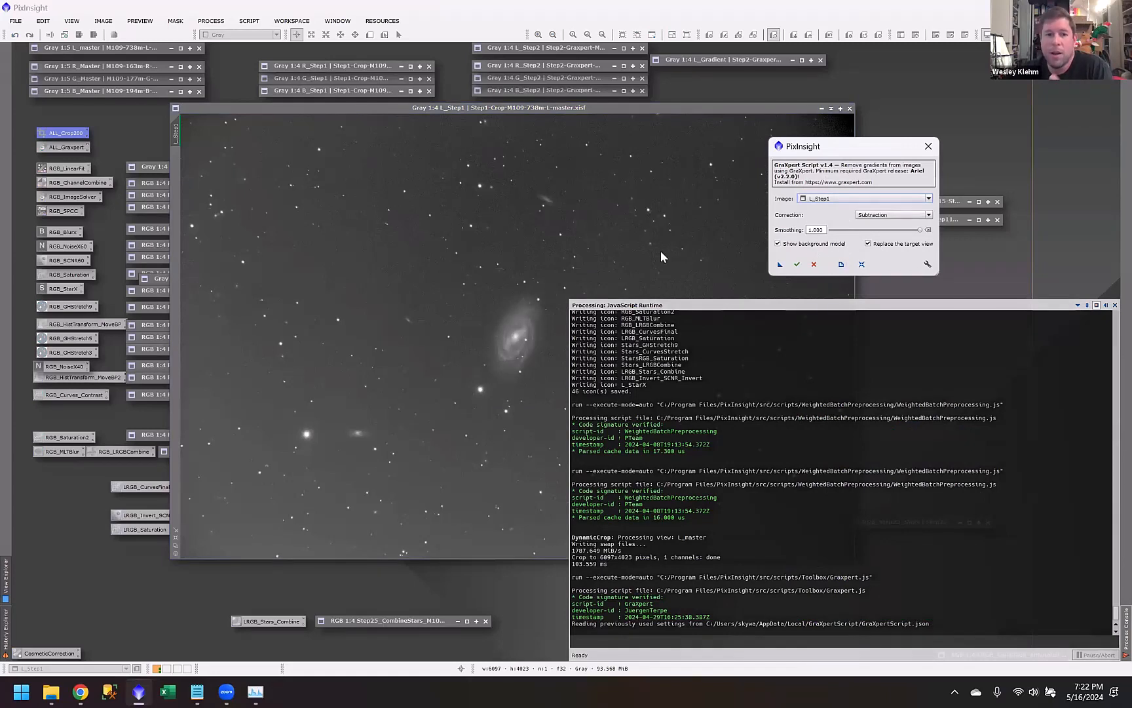
Step: Review GraXpert's target image, correction and smoothing options, then close the script without running it
left_click(834, 200)
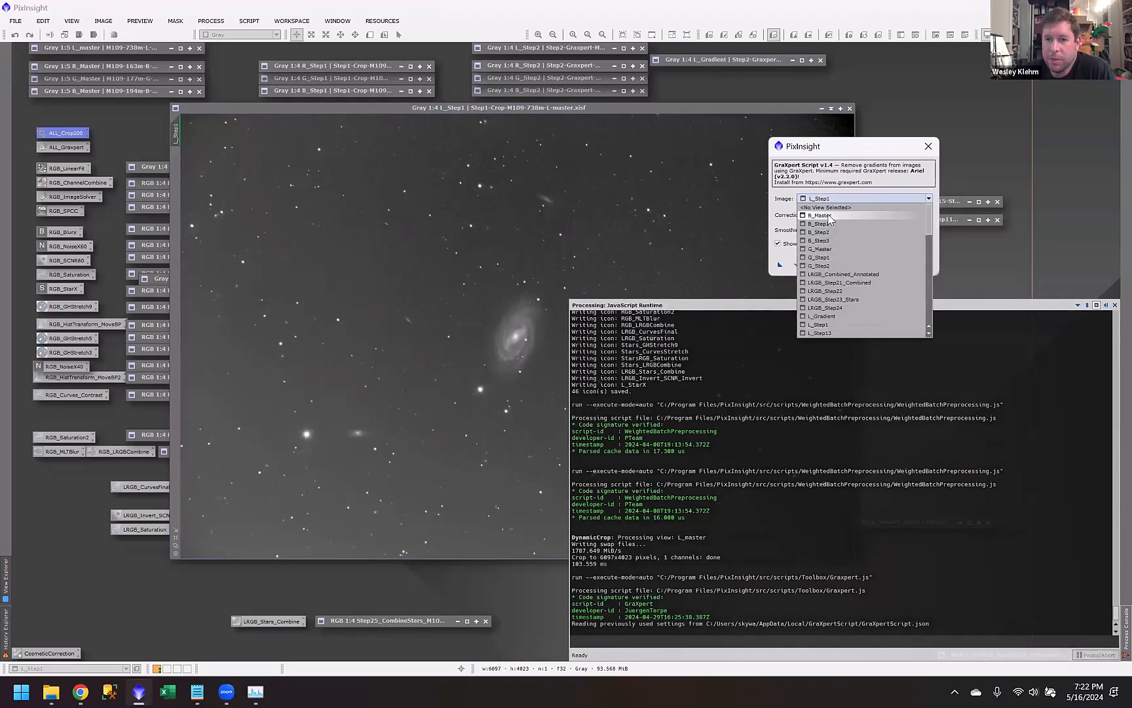
left_click(817, 190)
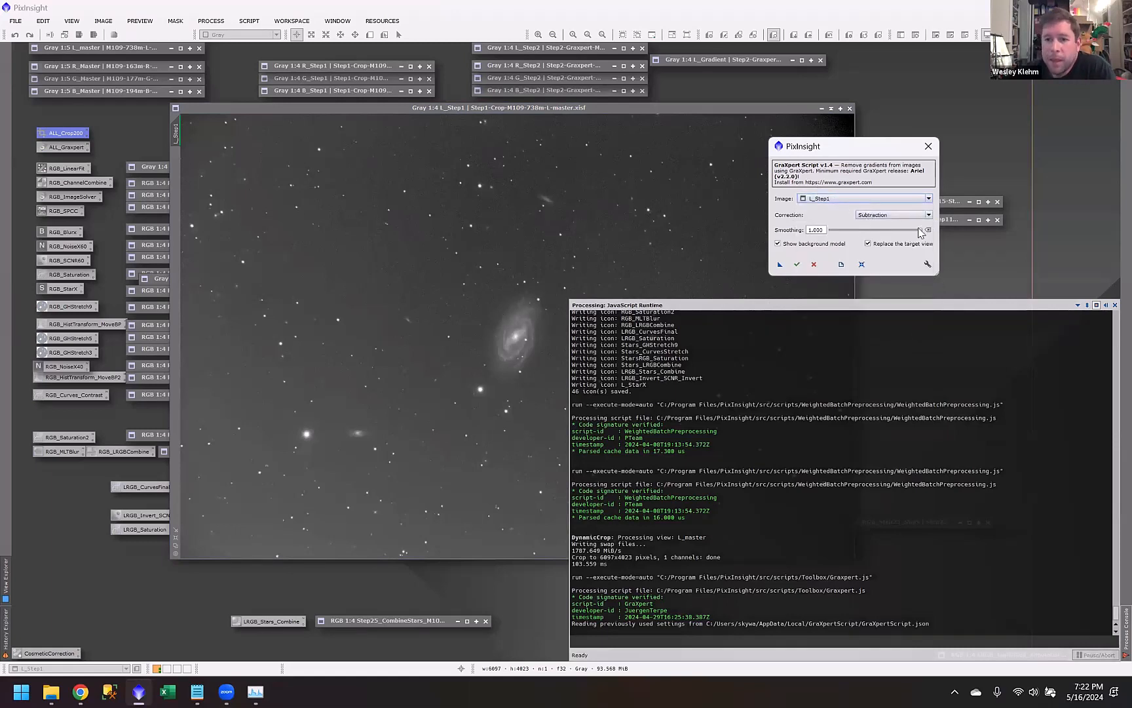
mouse_move(919, 229)
left_mouse_down()
mouse_move(861, 234)
mouse_move(926, 241)
left_mouse_up()
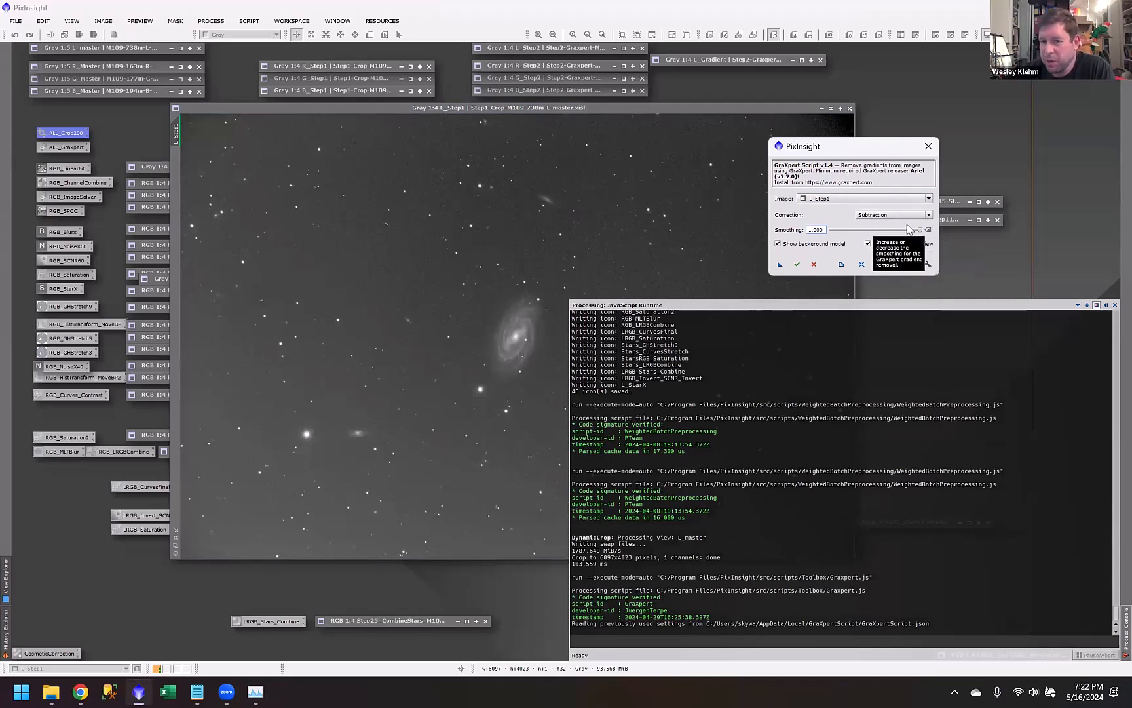
left_click(928, 147)
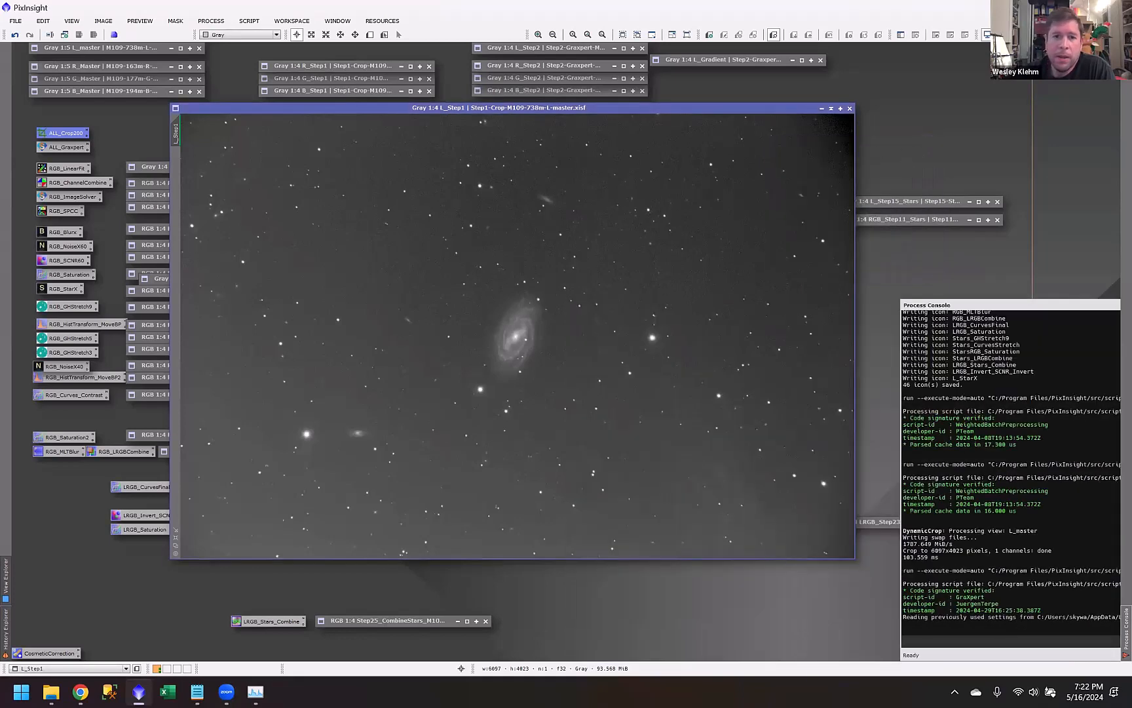
Step: Move L_Step1 aside, restore L_Step2 and compare the L image's background before and after GraXpert
left_click_drag(529, 110, 387, 92)
double_click(538, 49)
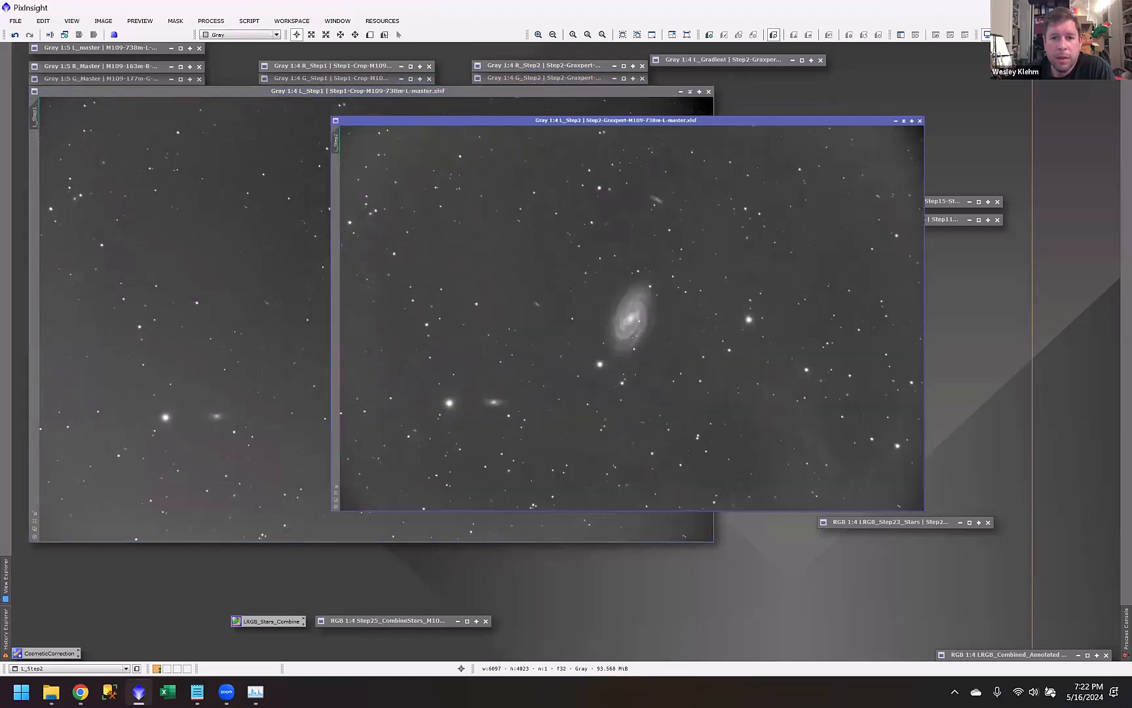
left_click(209, 459)
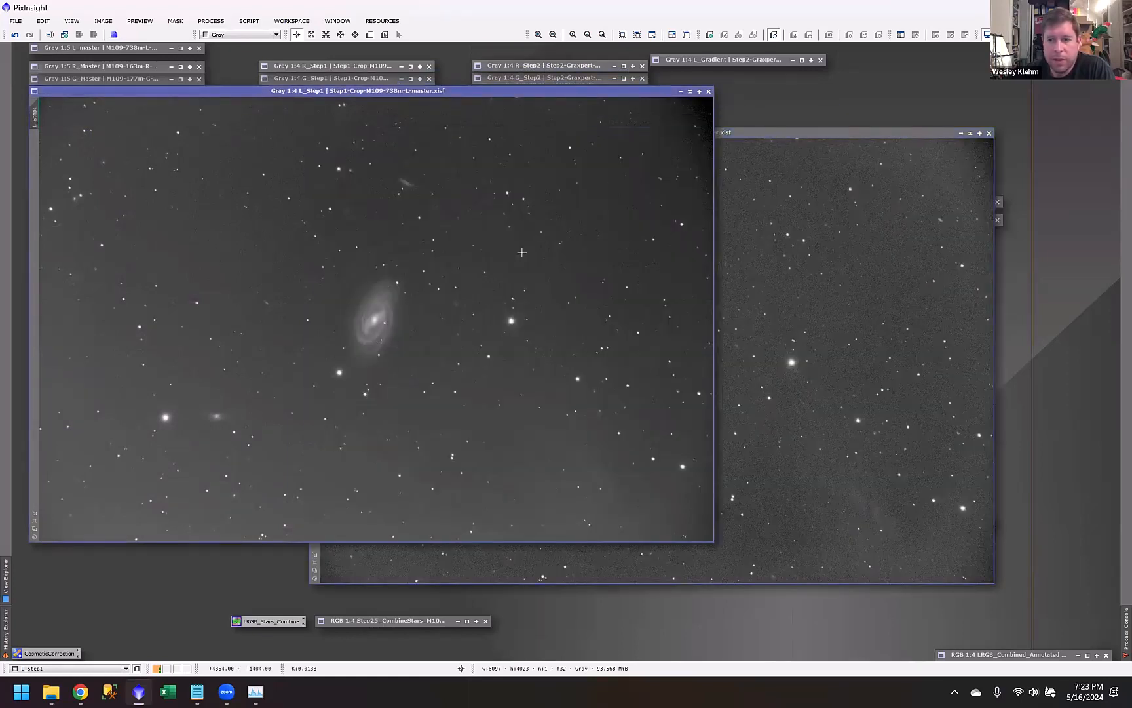
left_click(891, 339)
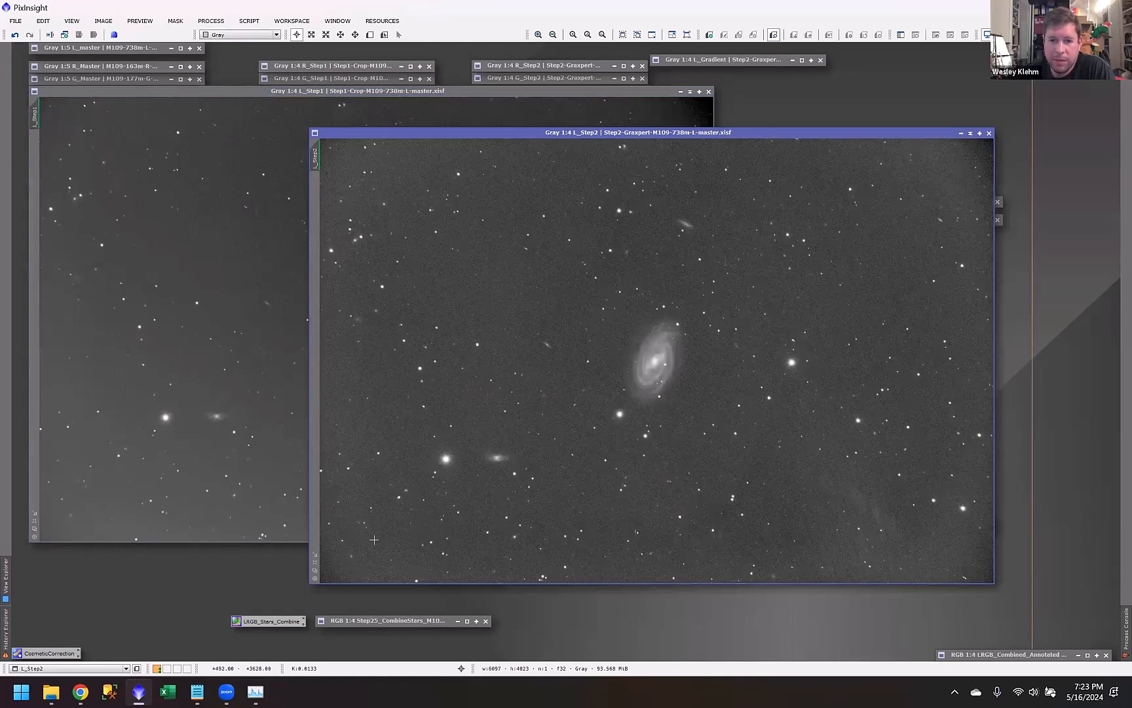
left_click_drag(879, 228, 889, 248)
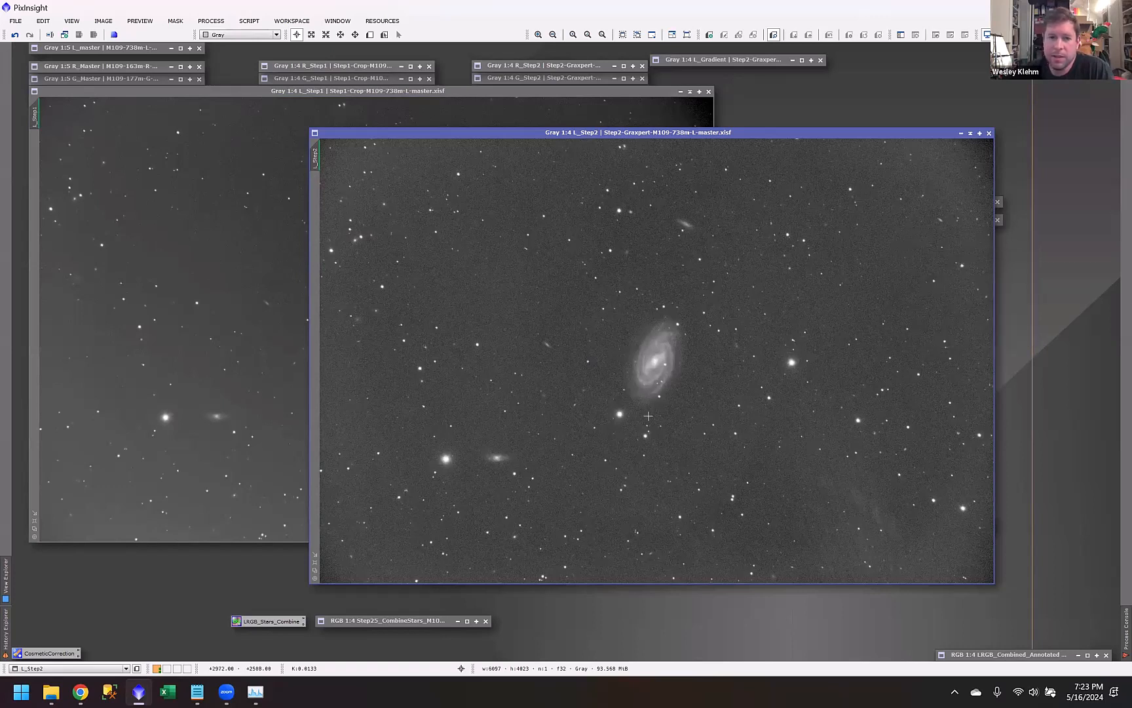
left_click_drag(392, 529, 380, 524)
left_click(225, 357)
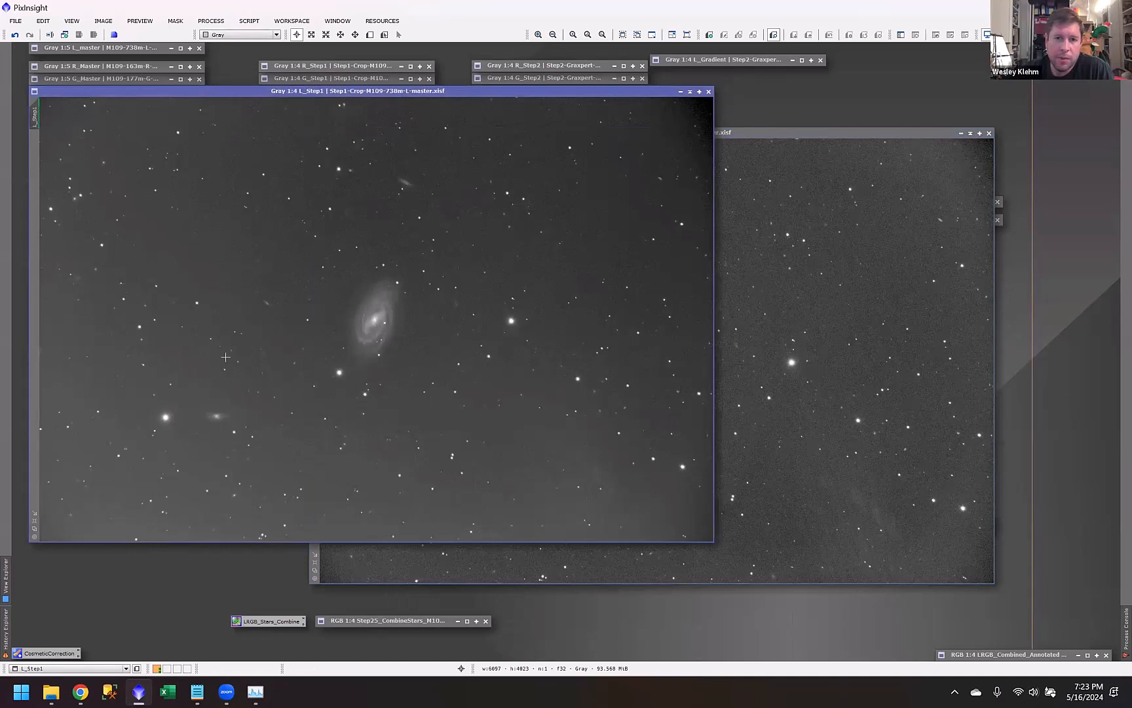
left_click(653, 138)
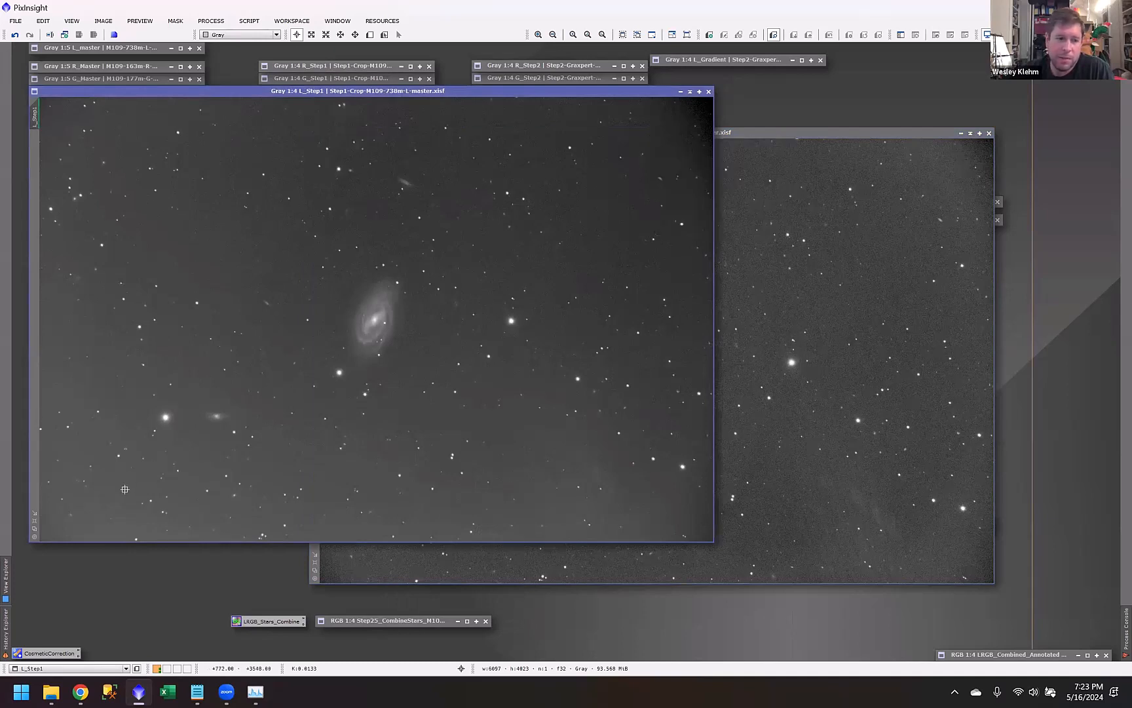
Step: Restore the L_Gradient background model and compare it with the L_Step1 and L_Step2 images
left_click(720, 62)
double_click(719, 63)
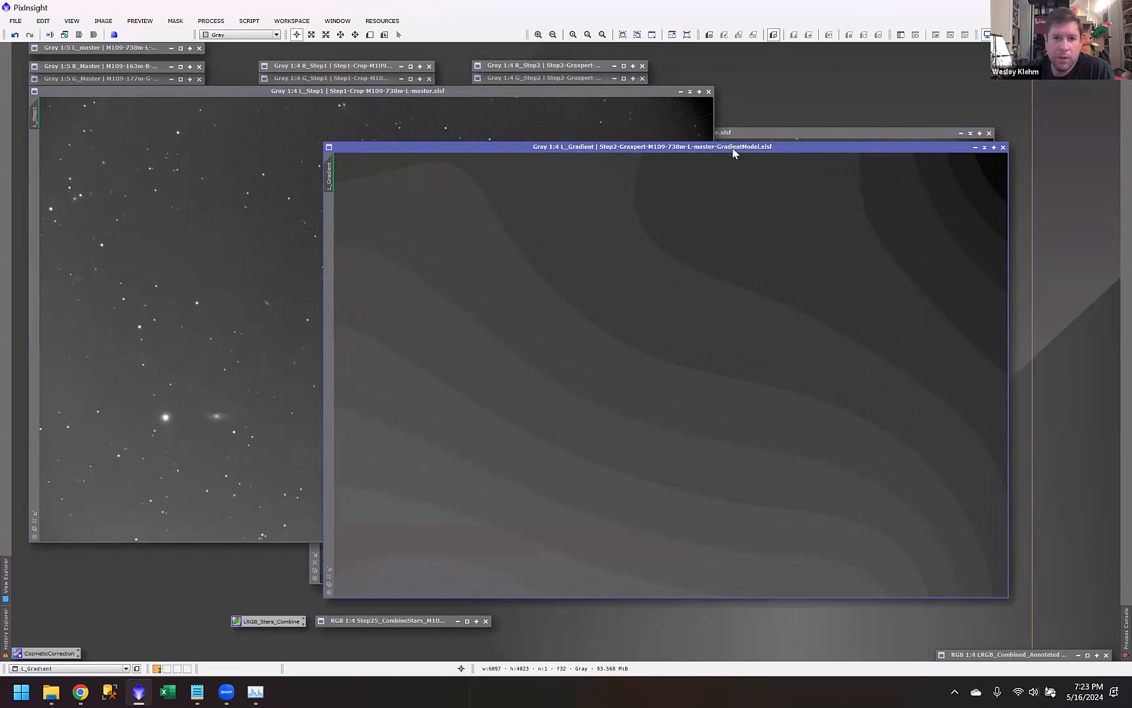
left_click_drag(721, 147, 640, 156)
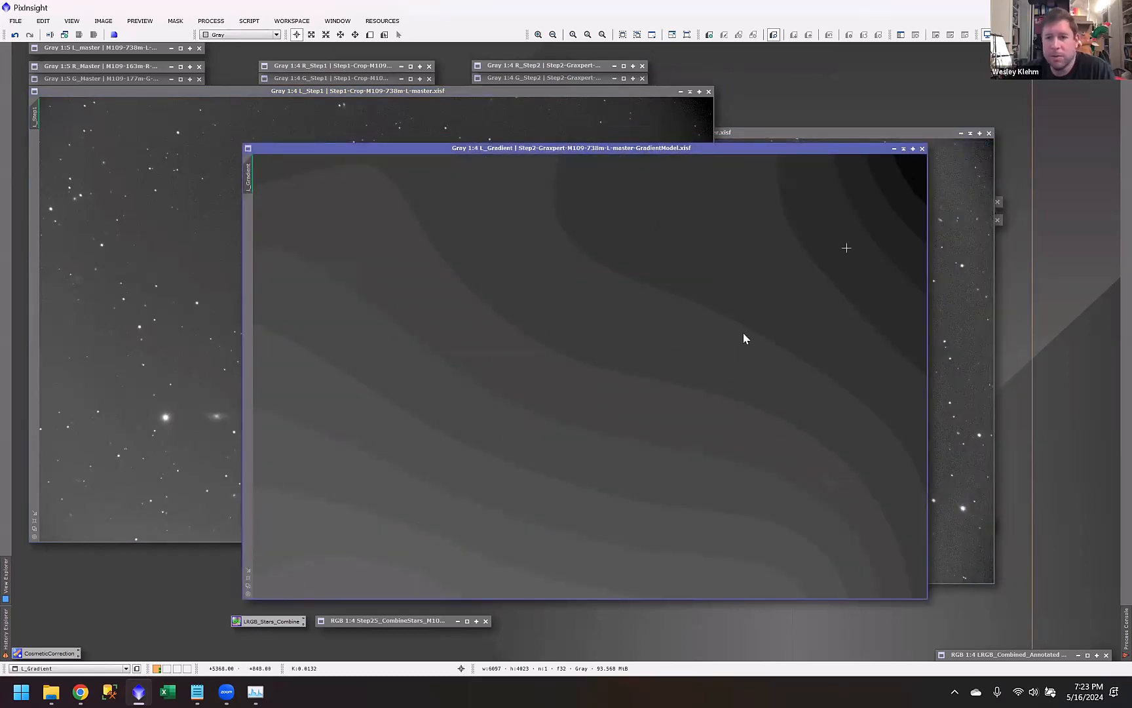
left_click(174, 331)
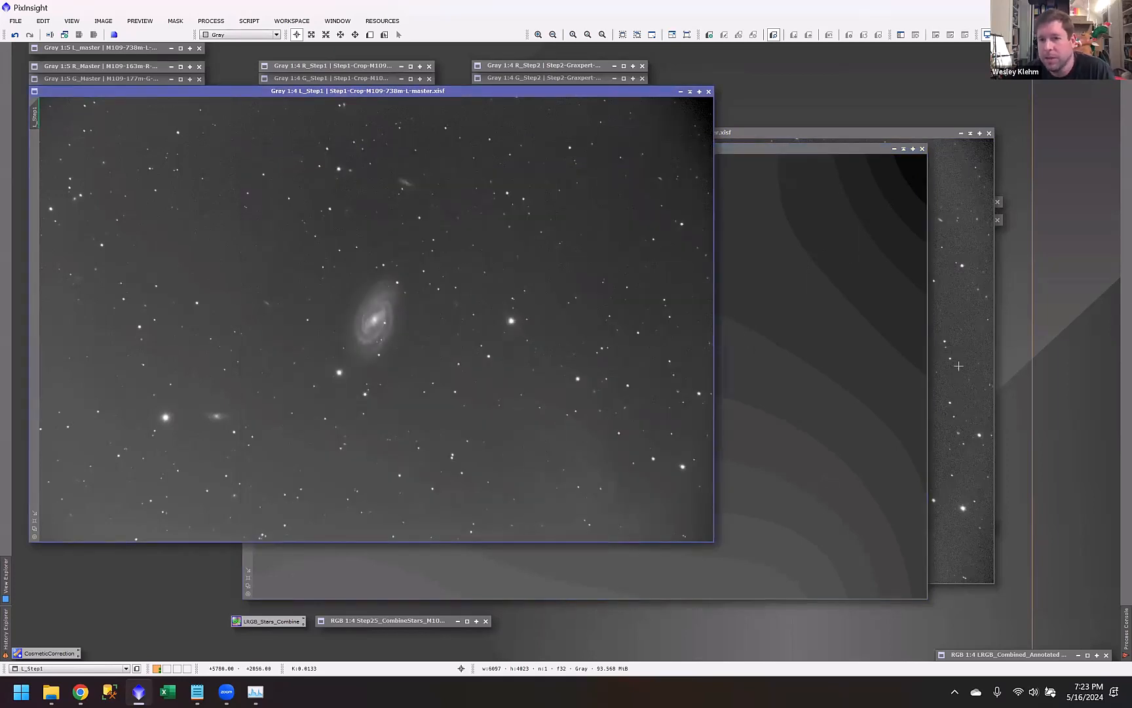
left_click(959, 365)
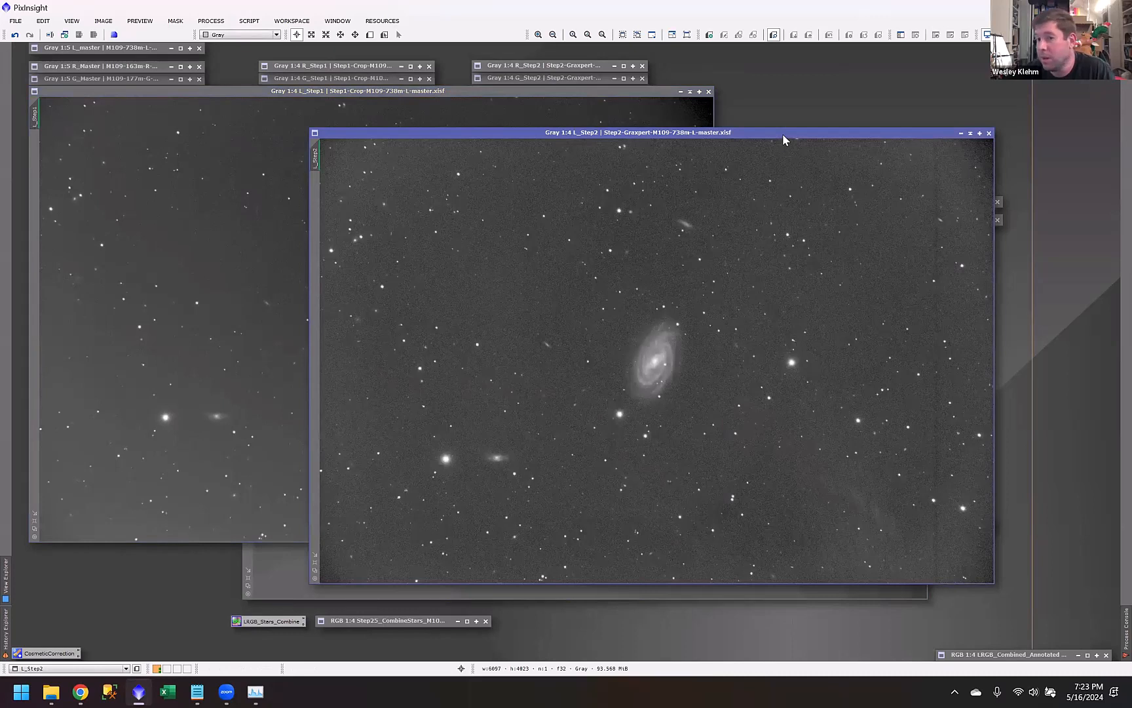
left_click_drag(782, 134, 752, 134)
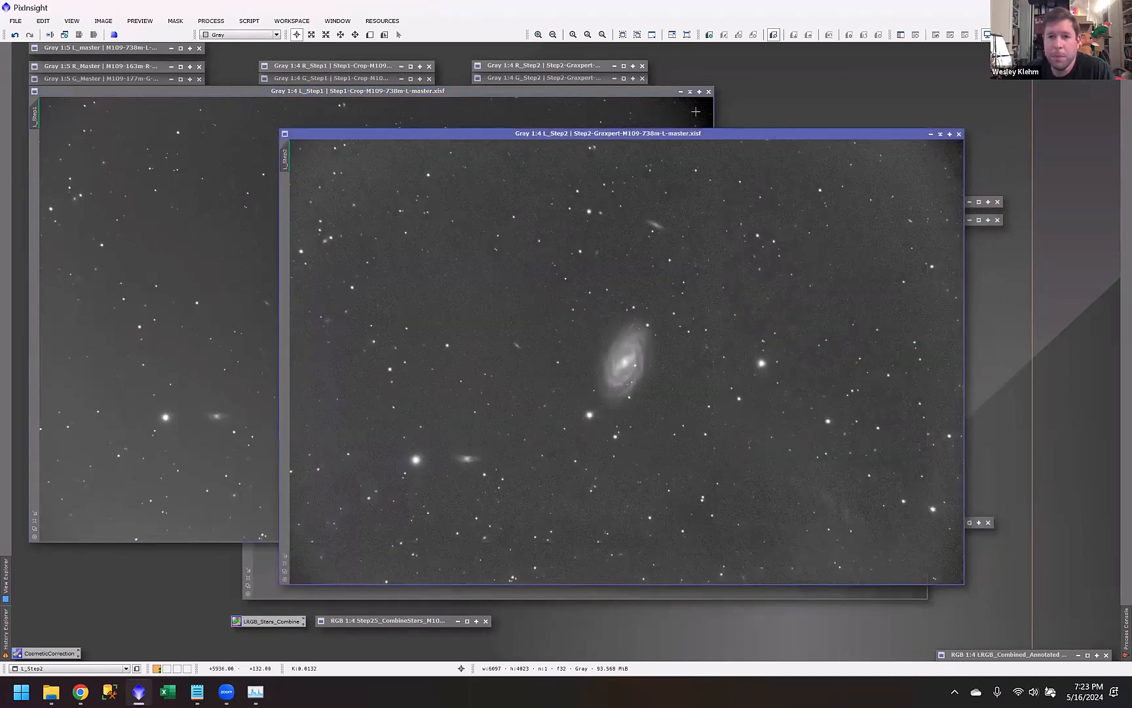
Step: Minimize L_Step1 and L_Gradient, leaving L_Step2 open and repositioned in the workspace
left_click(682, 91)
left_click(690, 590)
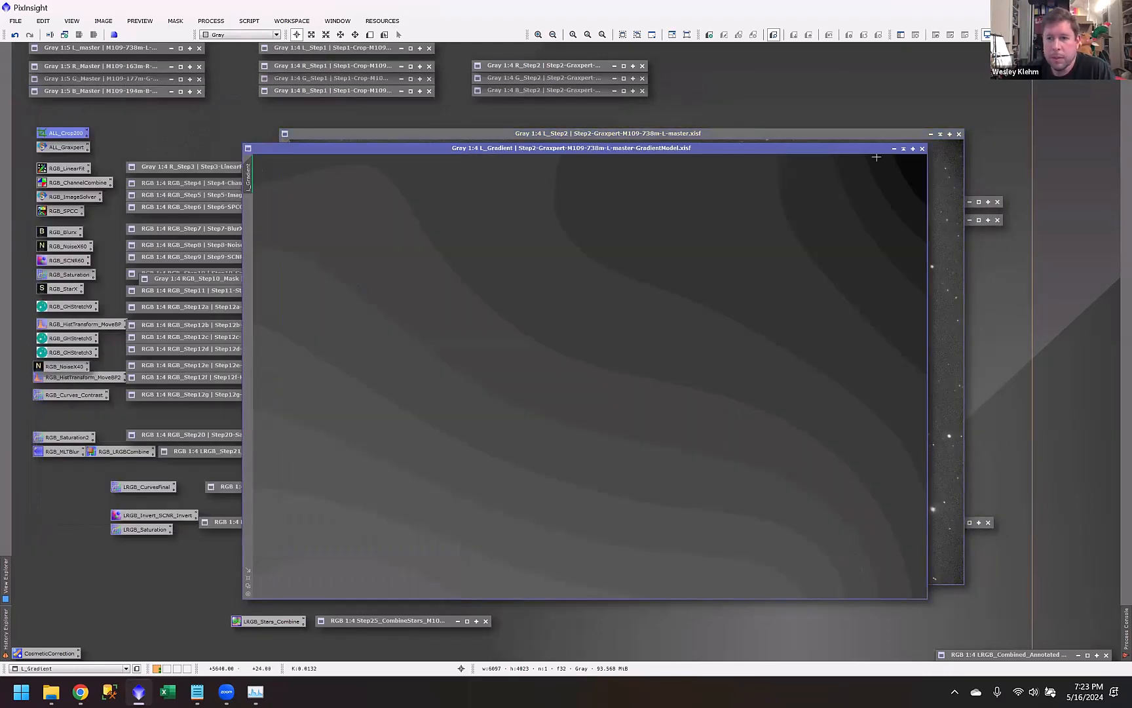
left_click(903, 149)
key("ctrl+m")
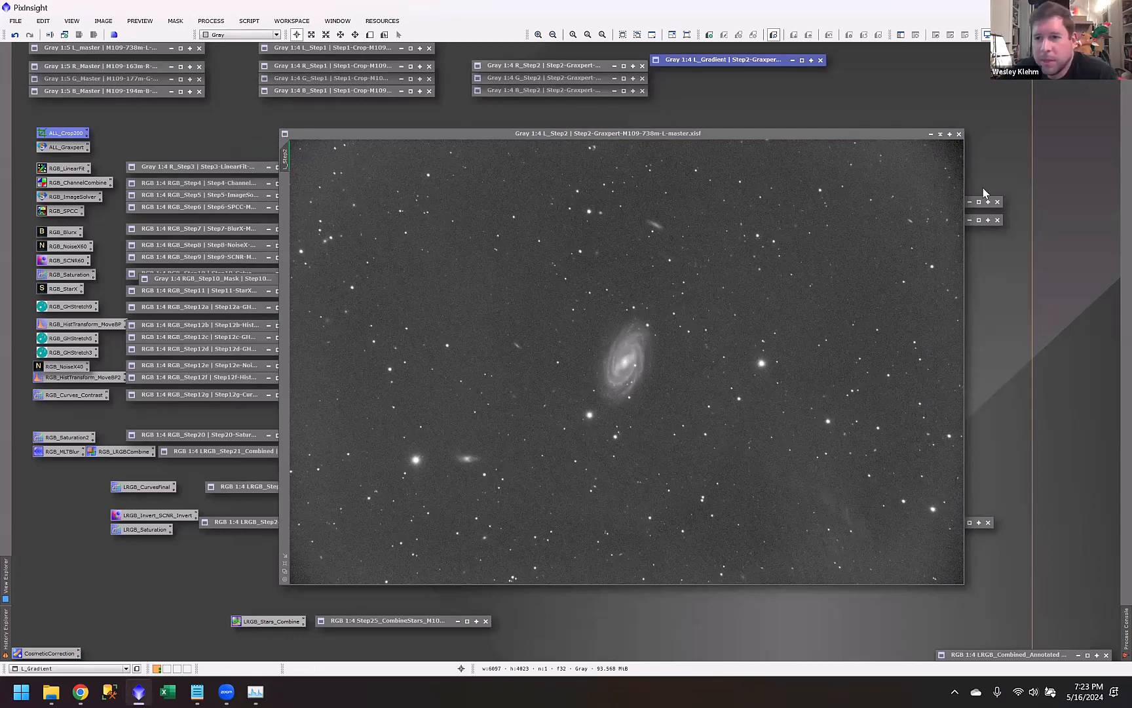
left_click(877, 136)
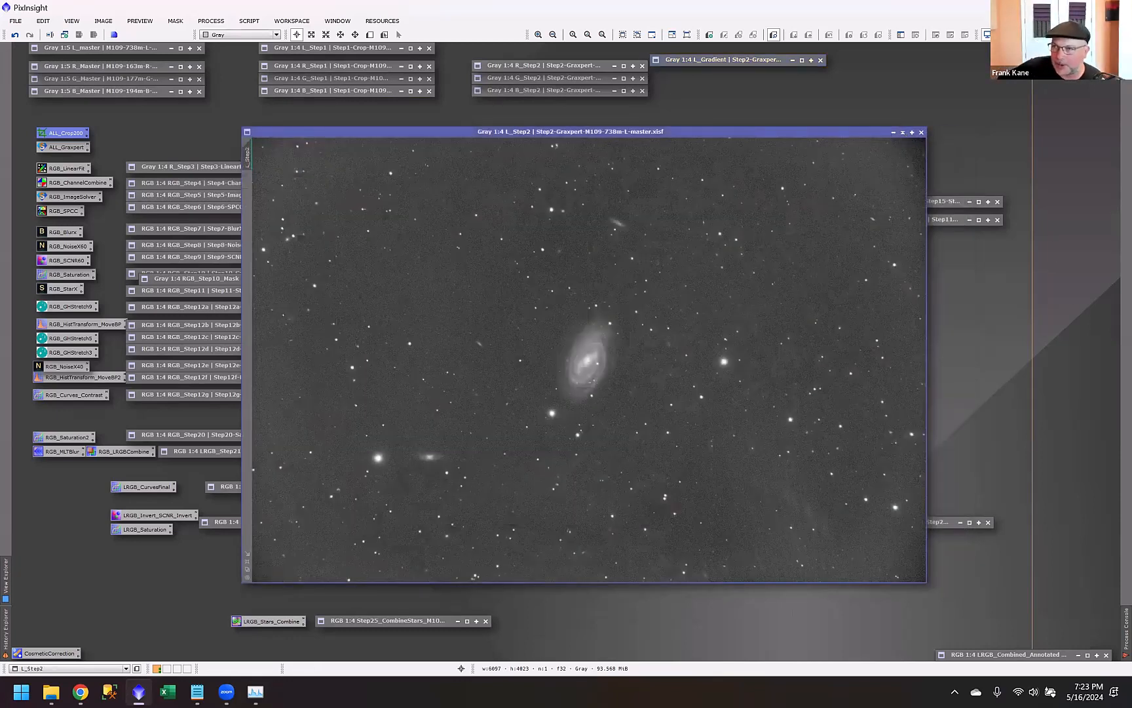
left_click(250, 22)
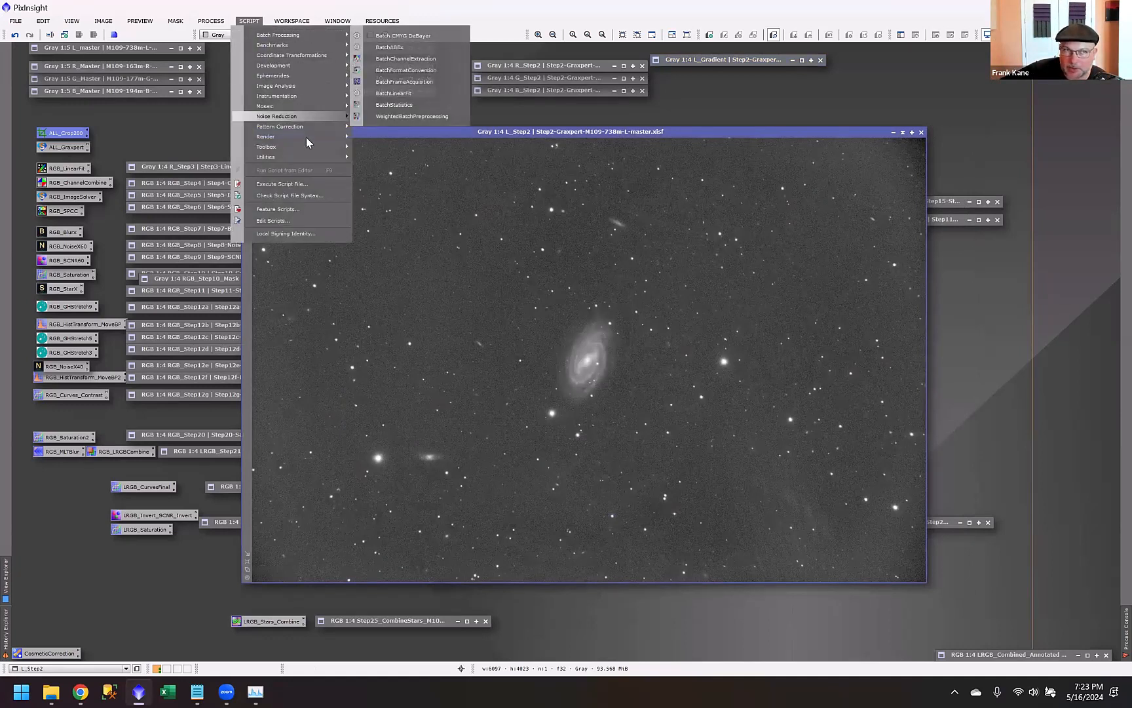
mouse_move(311, 144)
left_click(414, 122)
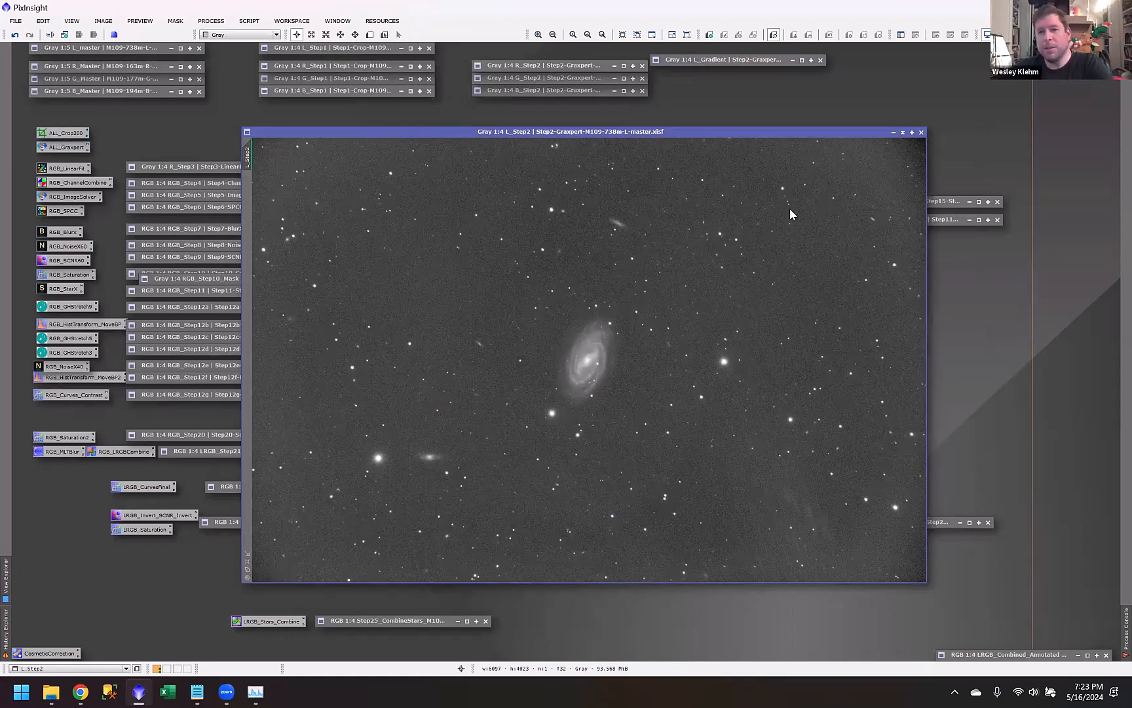
Step: Review the DynamicCrop settings on L_Step2 and cancel the crop session without applying it
left_click_drag(839, 175, 991, 258)
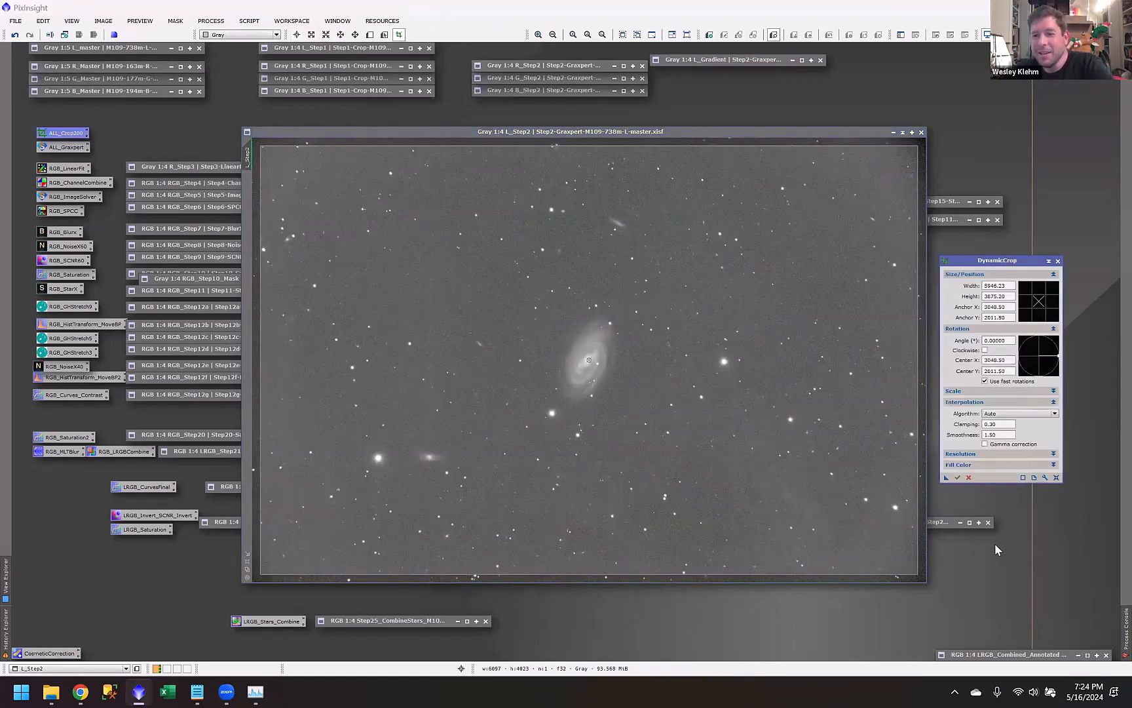
left_click_drag(1006, 264, 1010, 254)
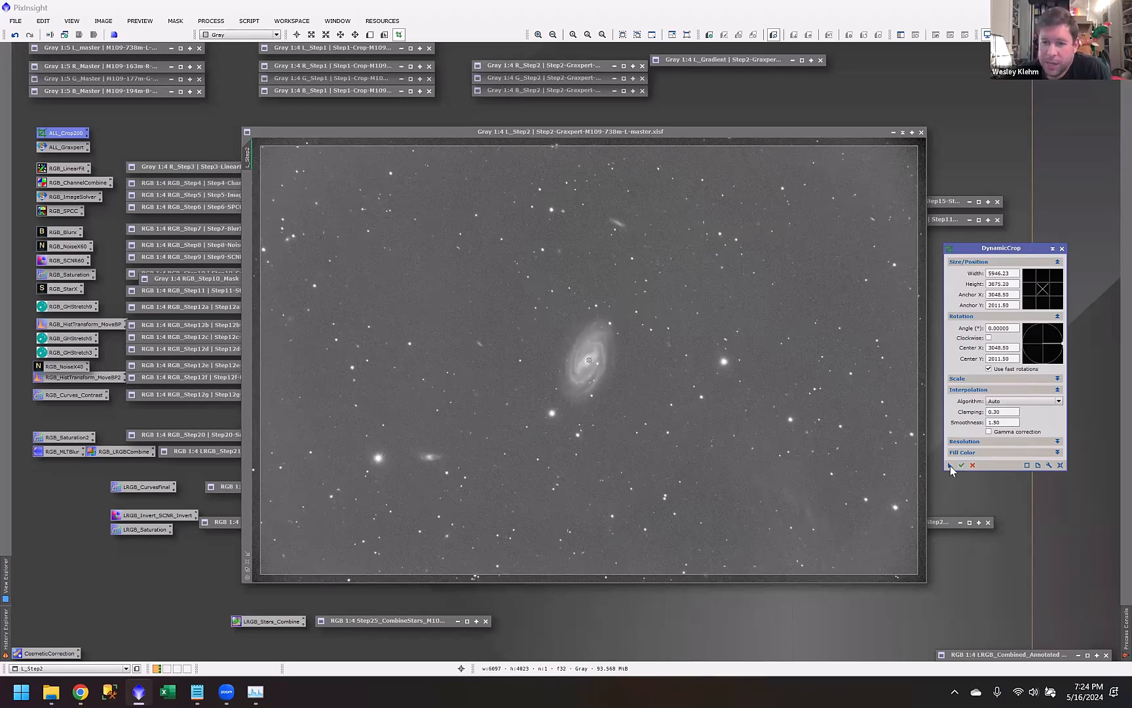
mouse_move(950, 469)
left_mouse_down()
mouse_move(847, 435)
mouse_move(670, 403)
mouse_move(776, 438)
mouse_move(952, 467)
left_mouse_up()
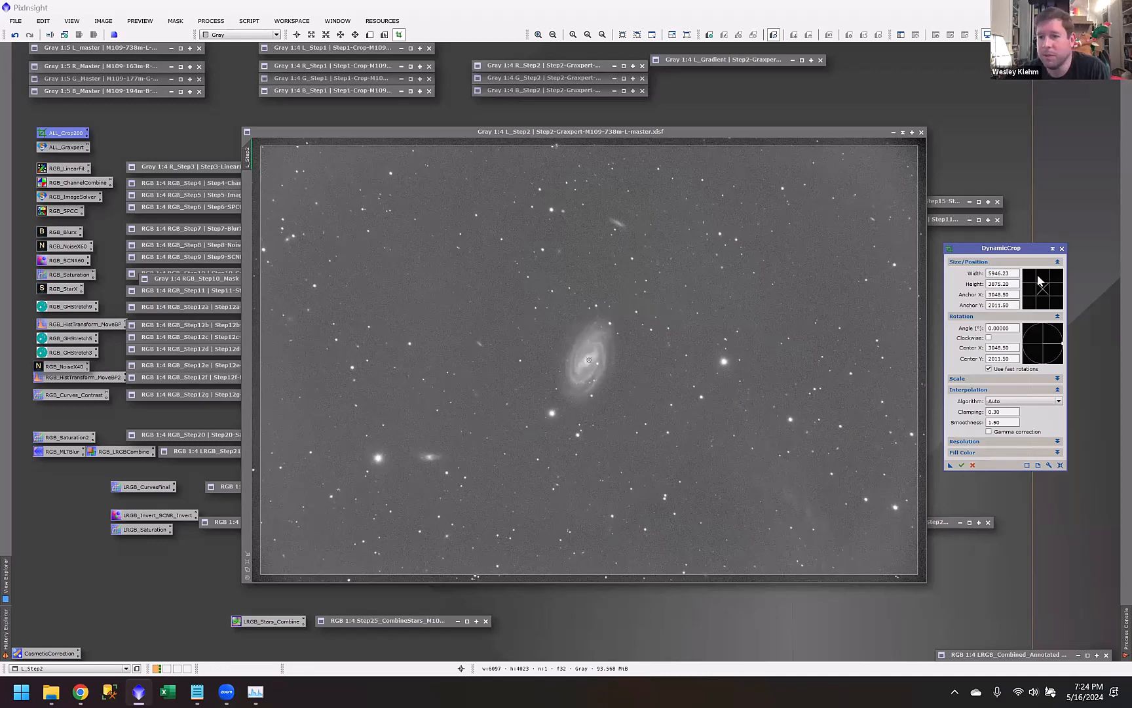
left_click(1062, 248)
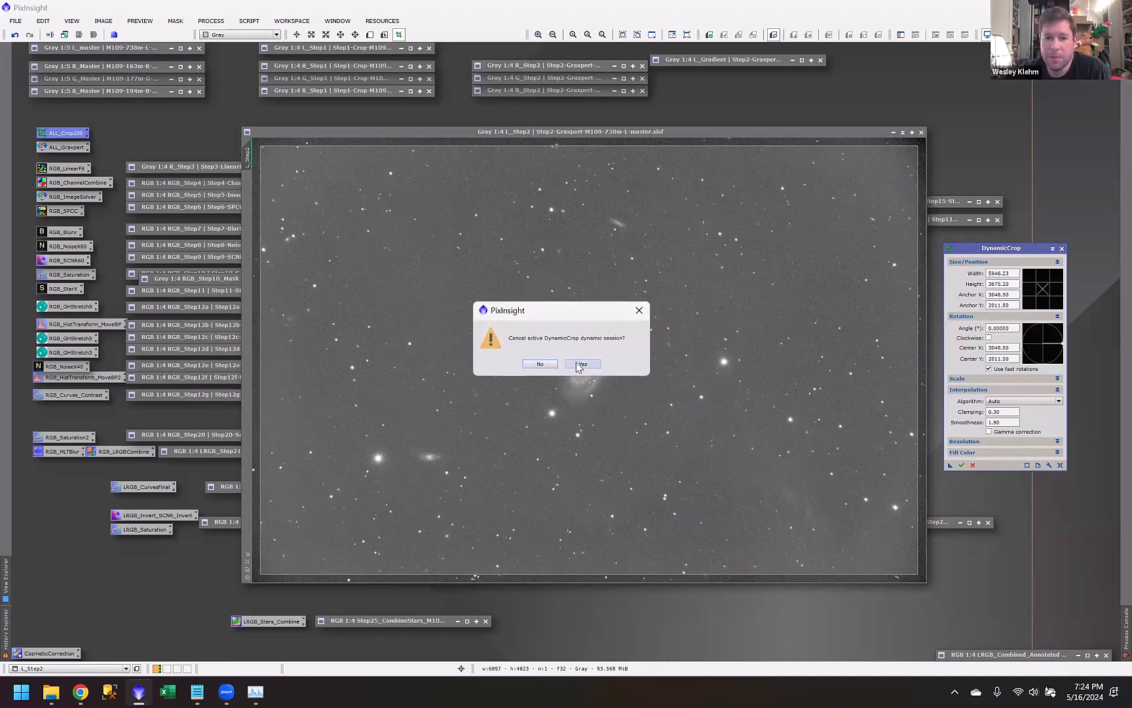
left_click(580, 365)
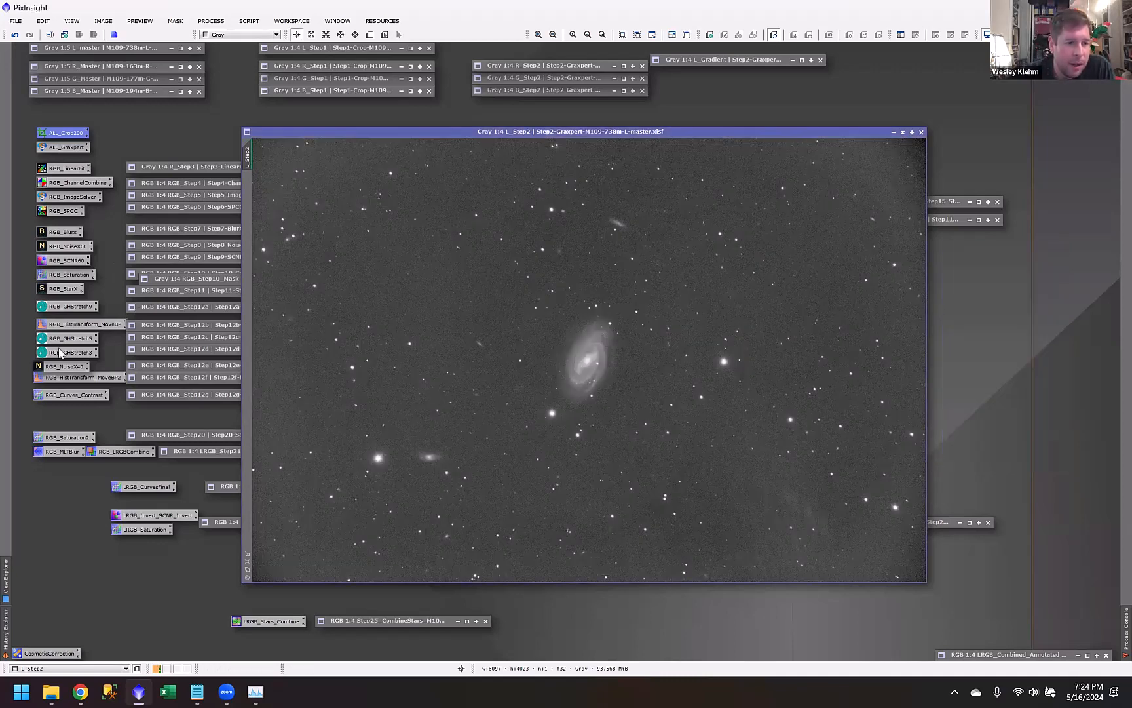
Step: Open the saved RGB_Curves_Contrast process and restore the R_Step2 and G_Step2 images for viewing
double_click(65, 395)
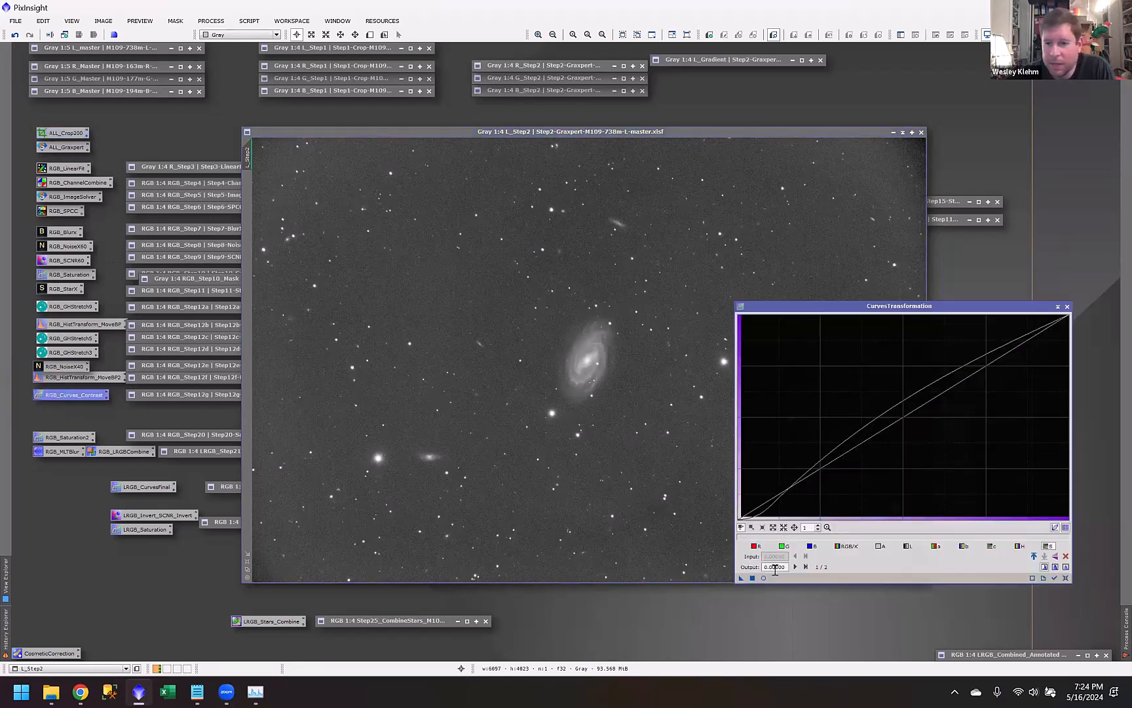
left_click_drag(943, 309, 975, 337)
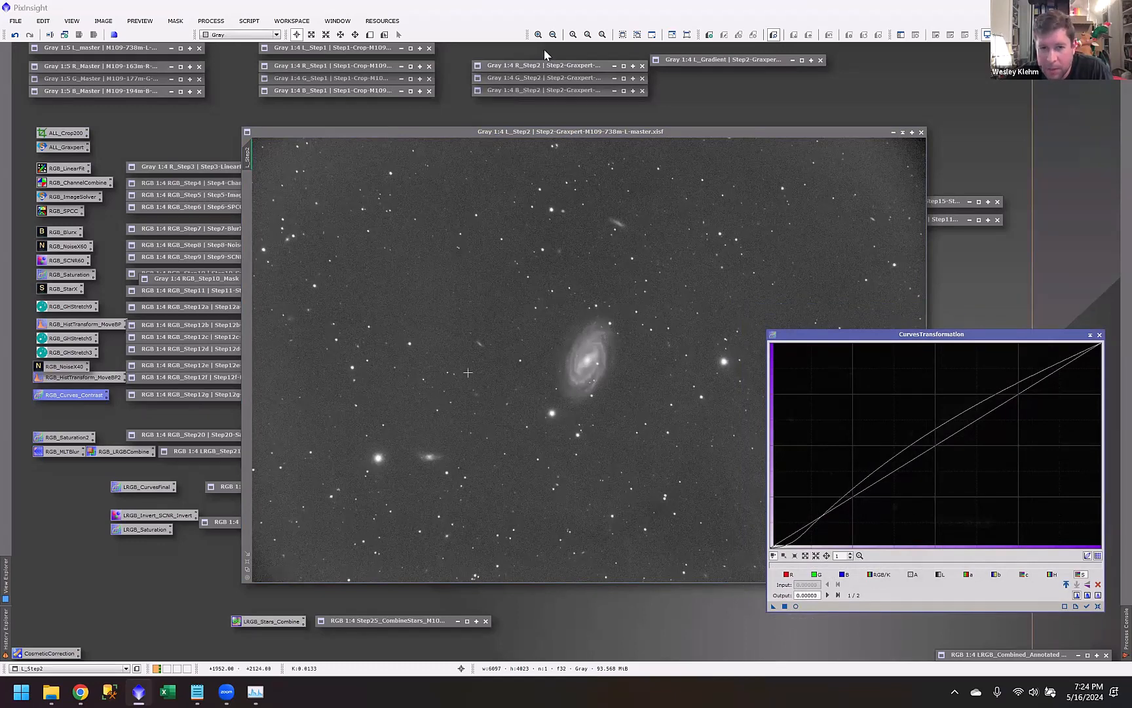
double_click(541, 66)
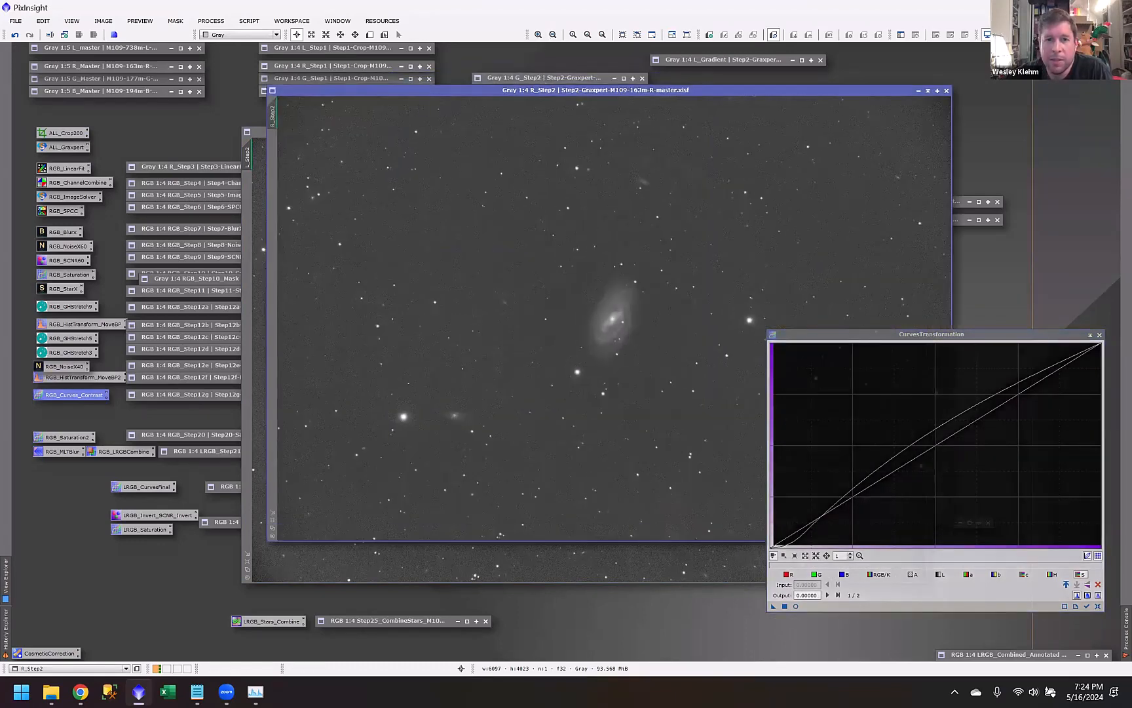
double_click(544, 78)
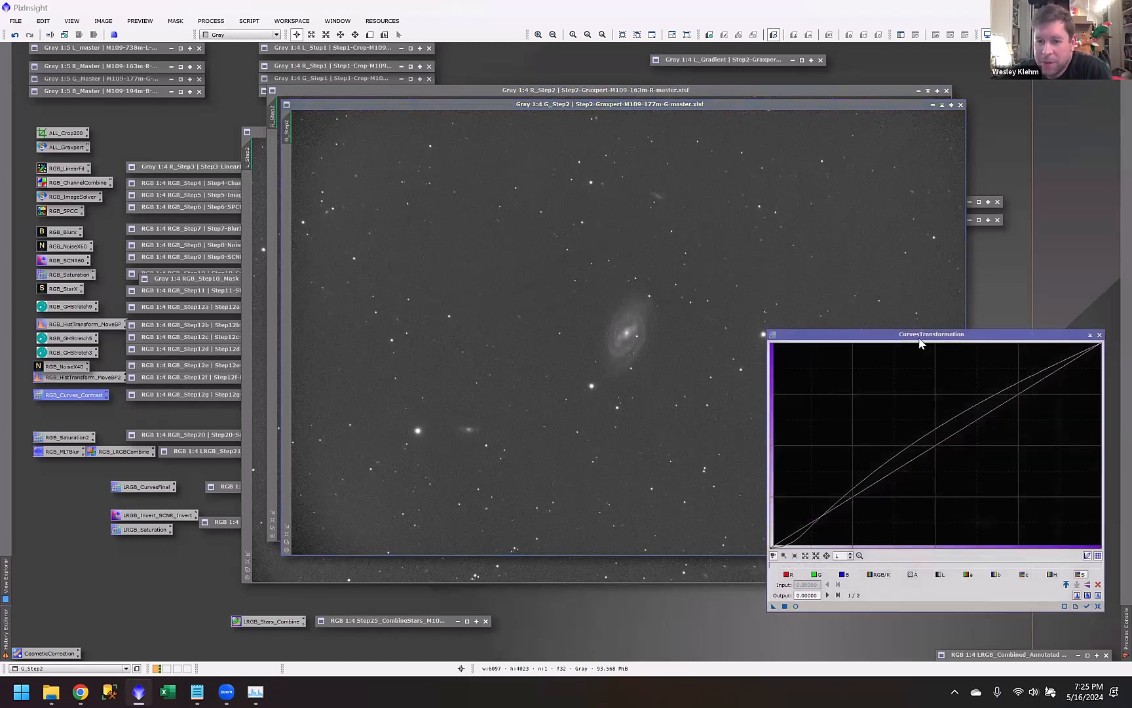
Step: Try several example points on the saturation curve in CurvesTransformation, reset the curve and close the process
left_click_drag(935, 334, 918, 339)
left_click_drag(902, 461, 880, 425)
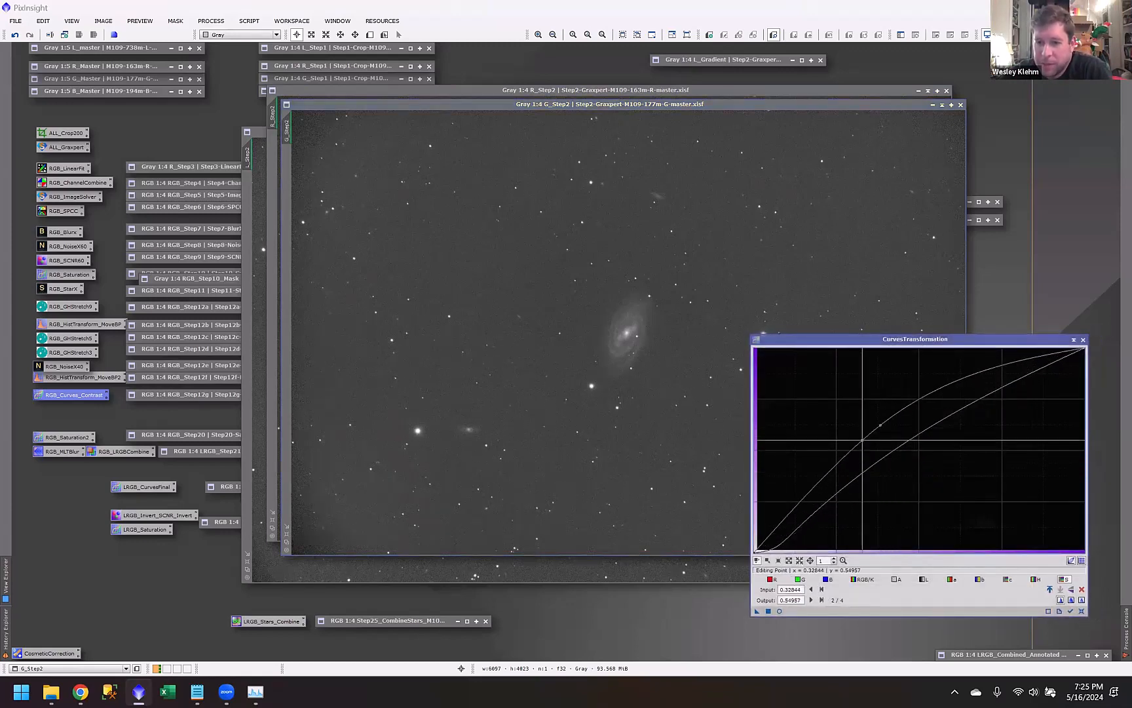
left_click(831, 431)
left_click(813, 452)
left_click(986, 359)
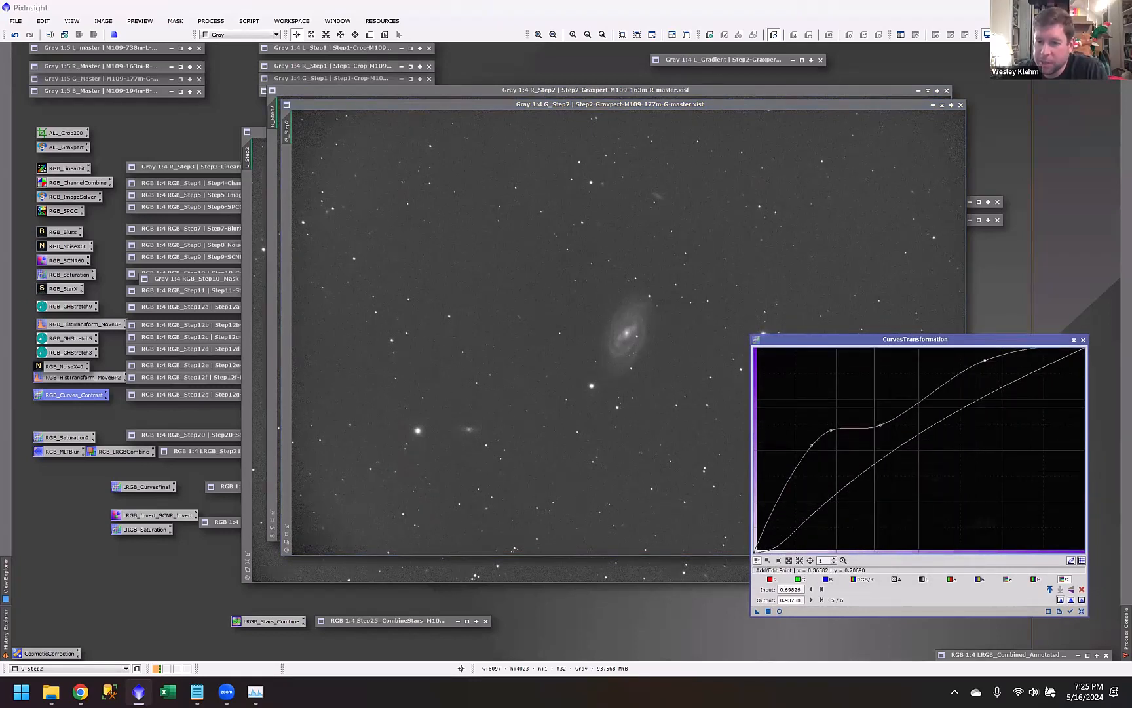
left_click(1083, 611)
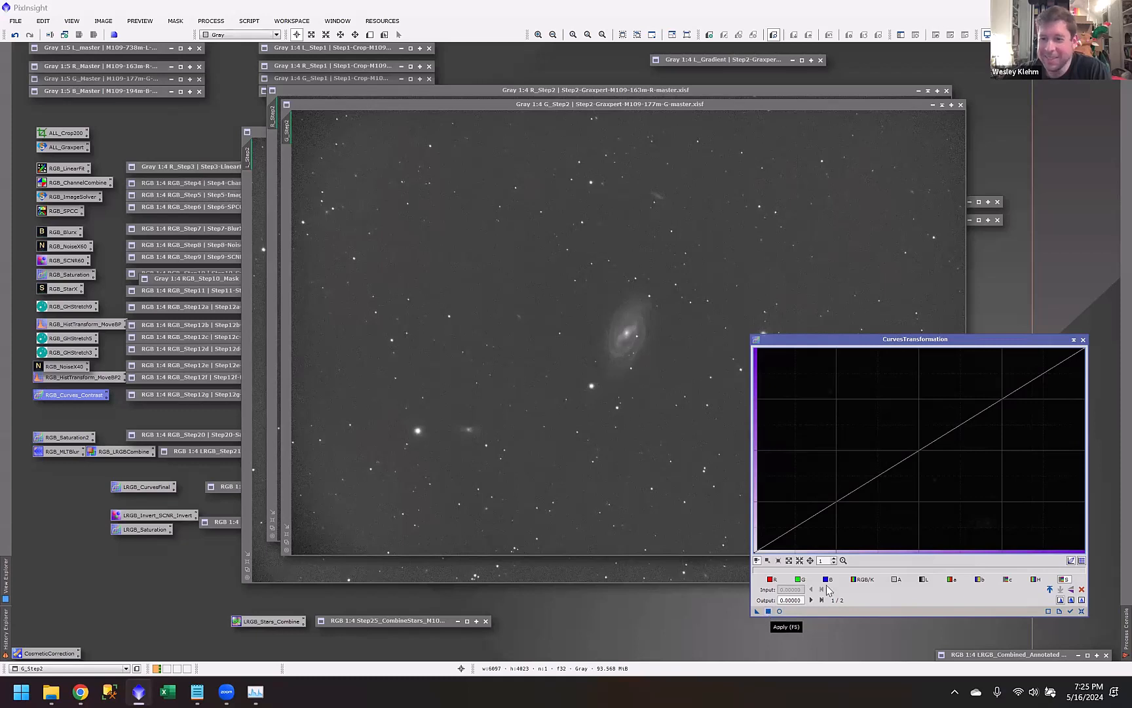
left_click(768, 612)
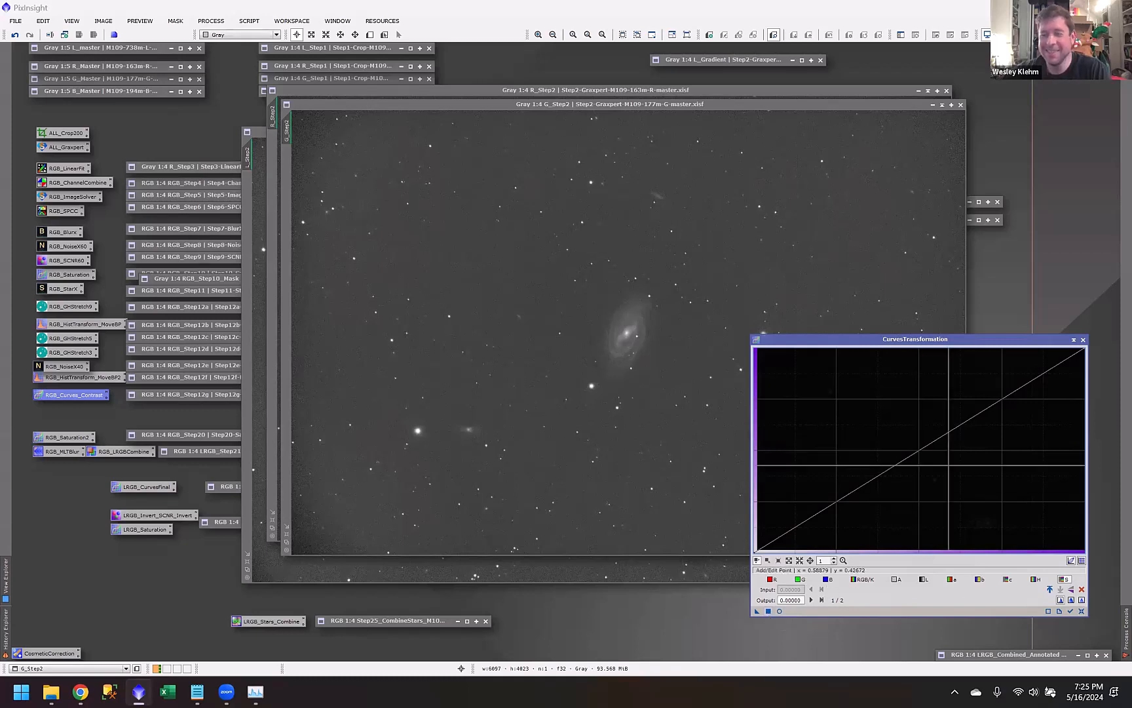
left_click(1083, 340)
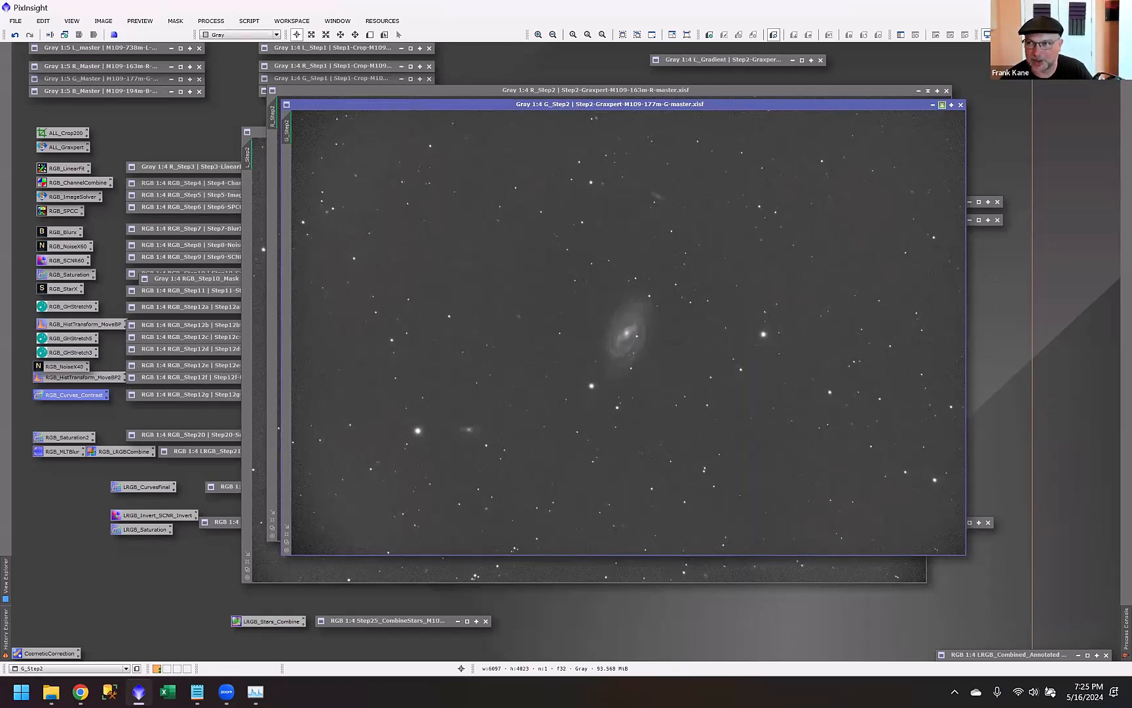
Step: Minimize the G_Step2, R_Step2 and L_Step2 images back into the workspace
left_click(942, 105)
left_click(928, 92)
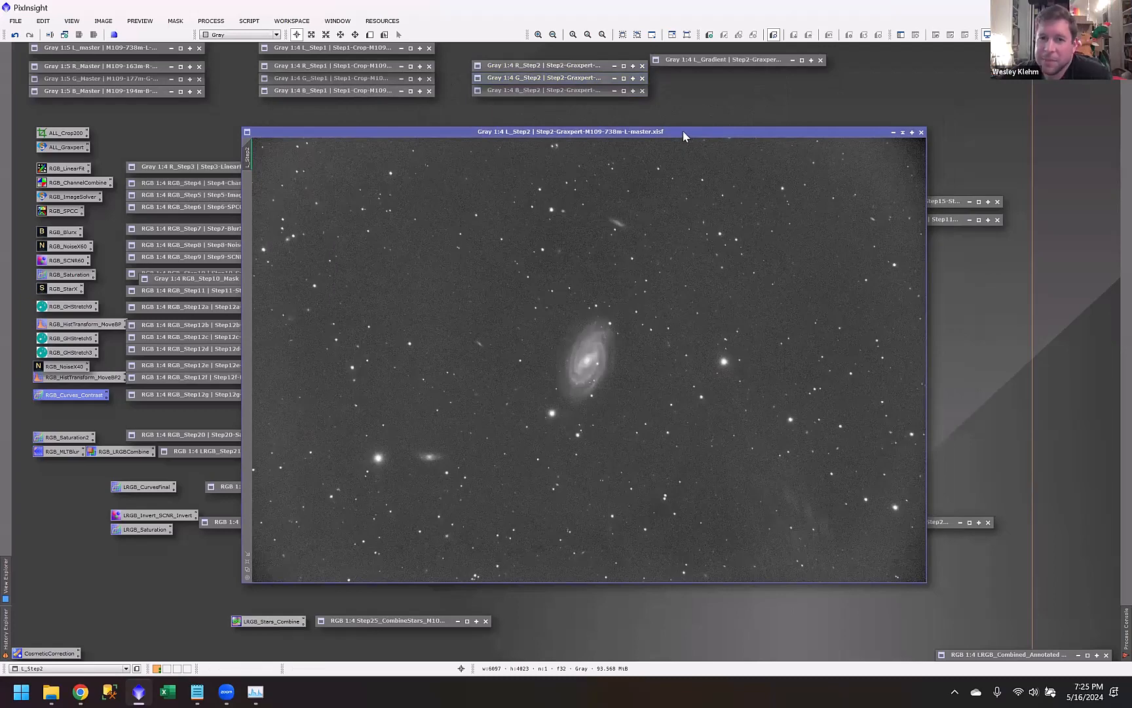
left_click_drag(614, 130, 549, 83)
left_click(921, 125)
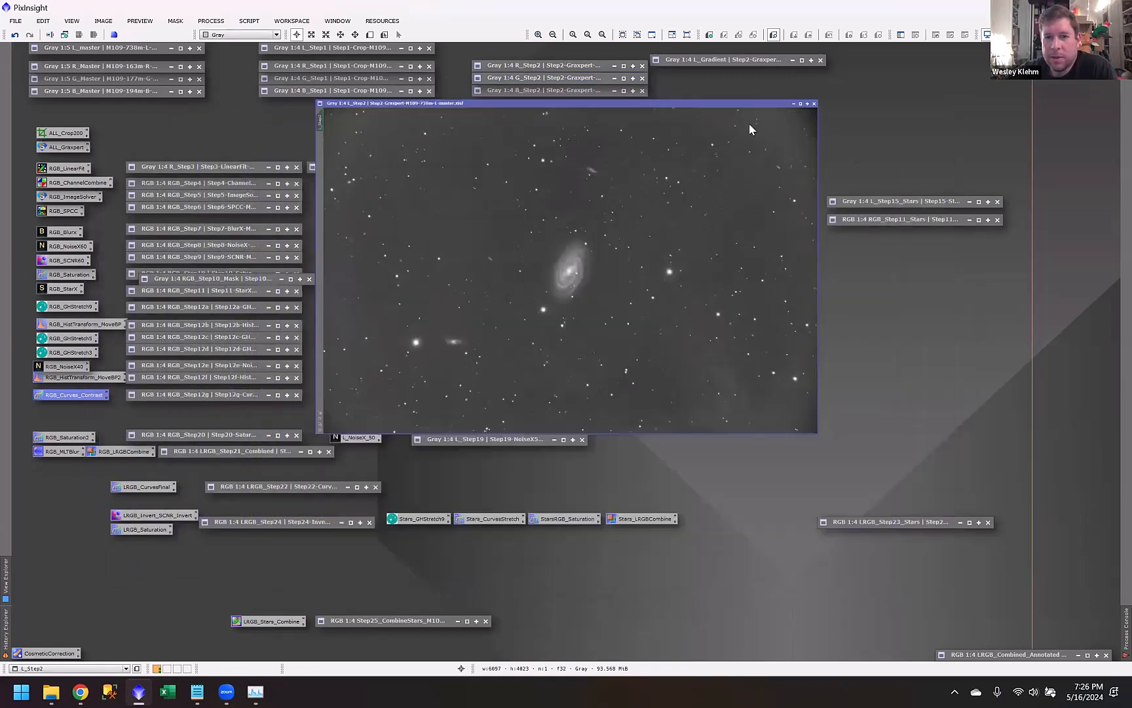
Step: Inspect the gradient-corrected R_Step2, G_Step2 and B_Step2 images one at a time, minimizing each after viewing
left_click(544, 66)
double_click(545, 65)
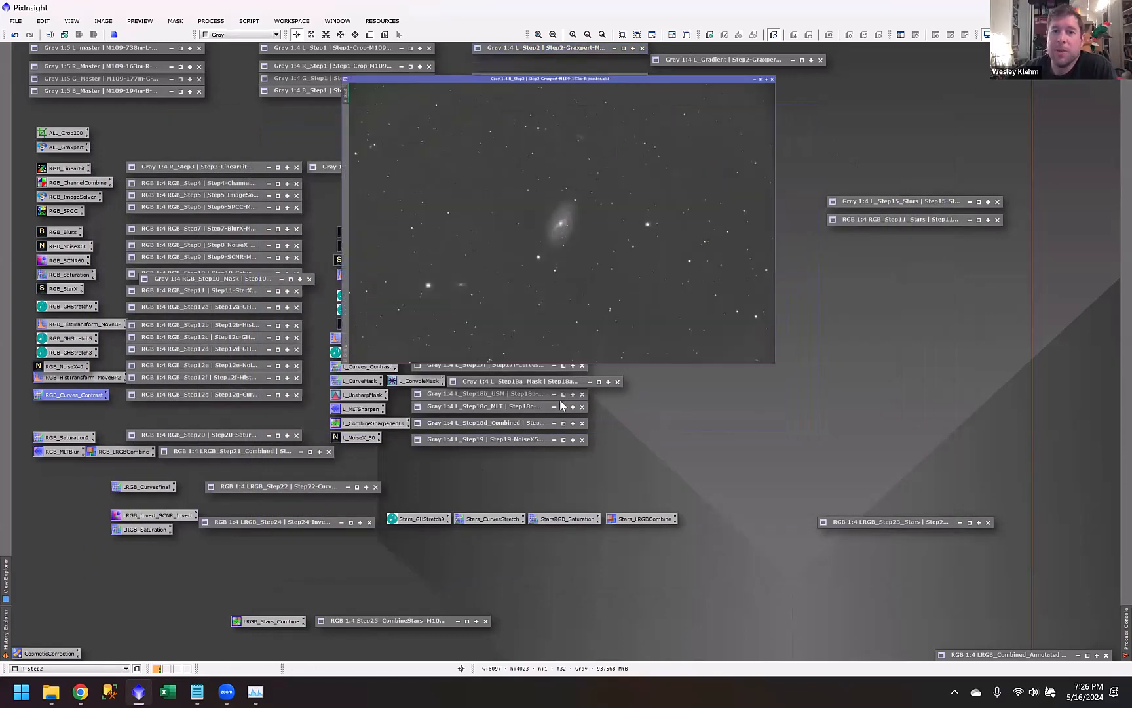
left_click(935, 91)
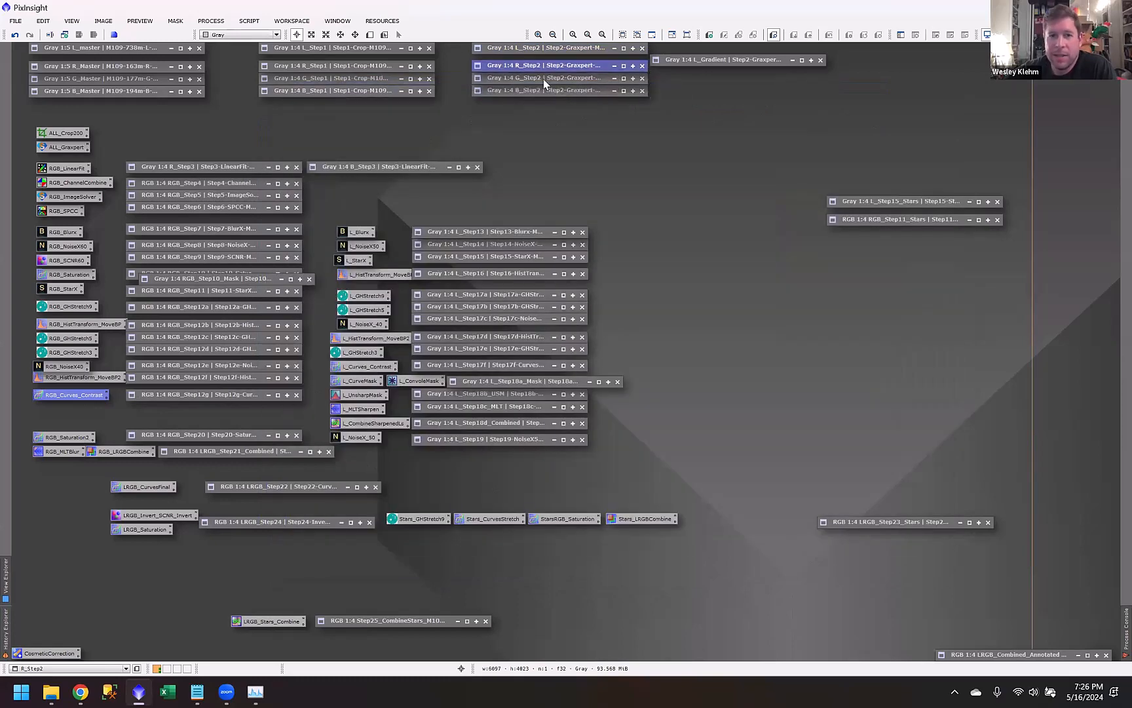
left_click(548, 78)
double_click(548, 79)
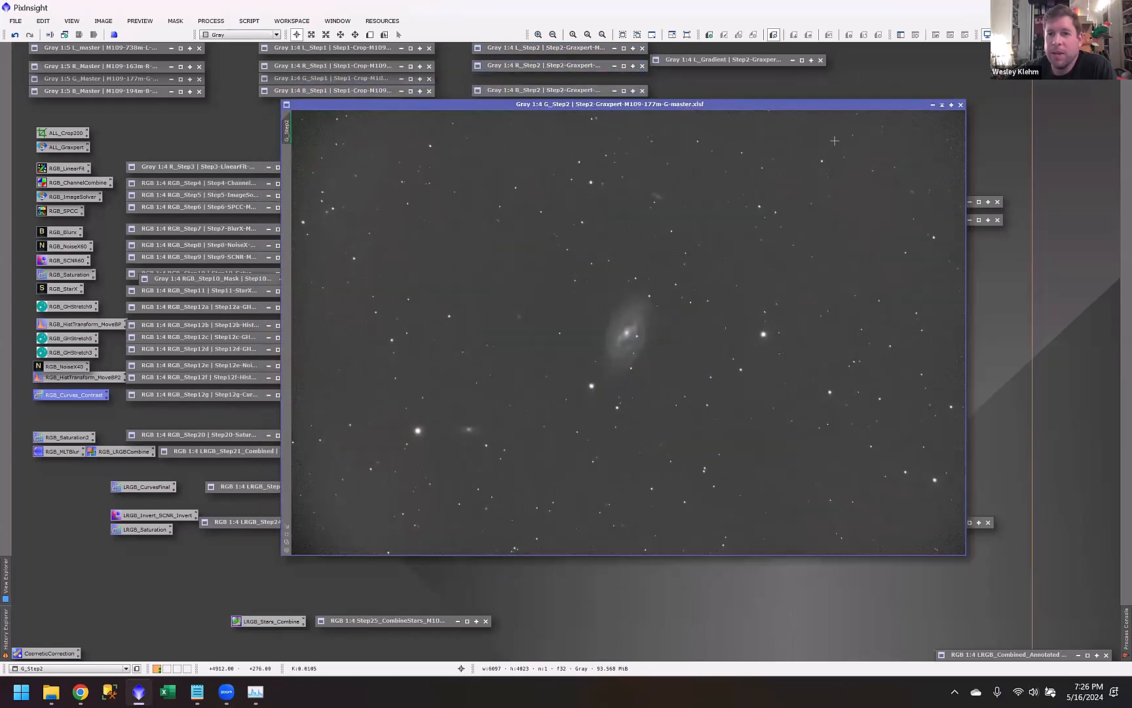
left_click(942, 105)
double_click(567, 90)
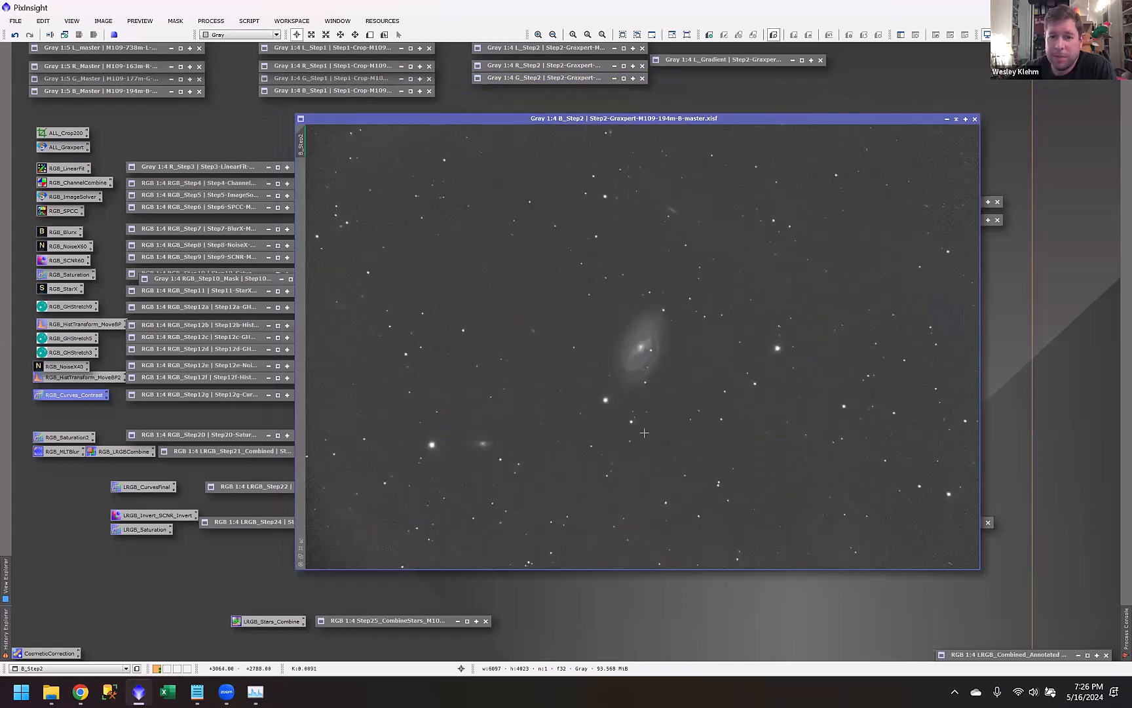
left_click_drag(827, 119, 793, 126)
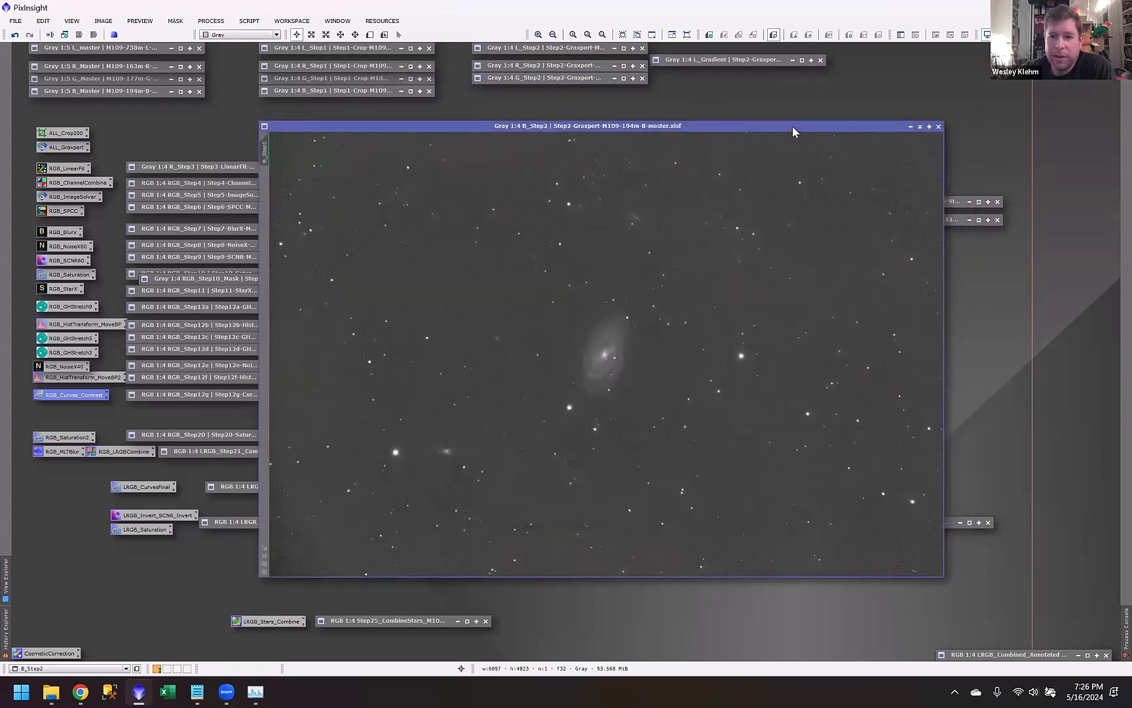
left_click(920, 126)
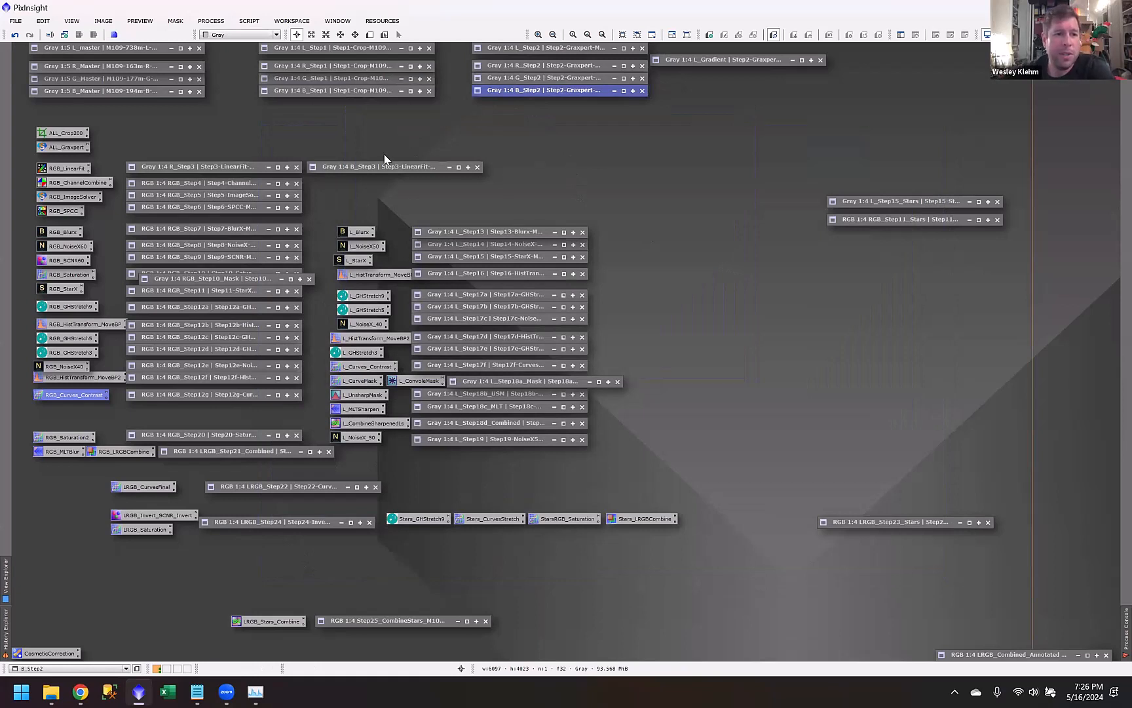
Step: Open the saved RGB_LinearFit process and arrange the R_Step2, G_Step2 and B_Step2 images to compare their brightness
double_click(65, 172)
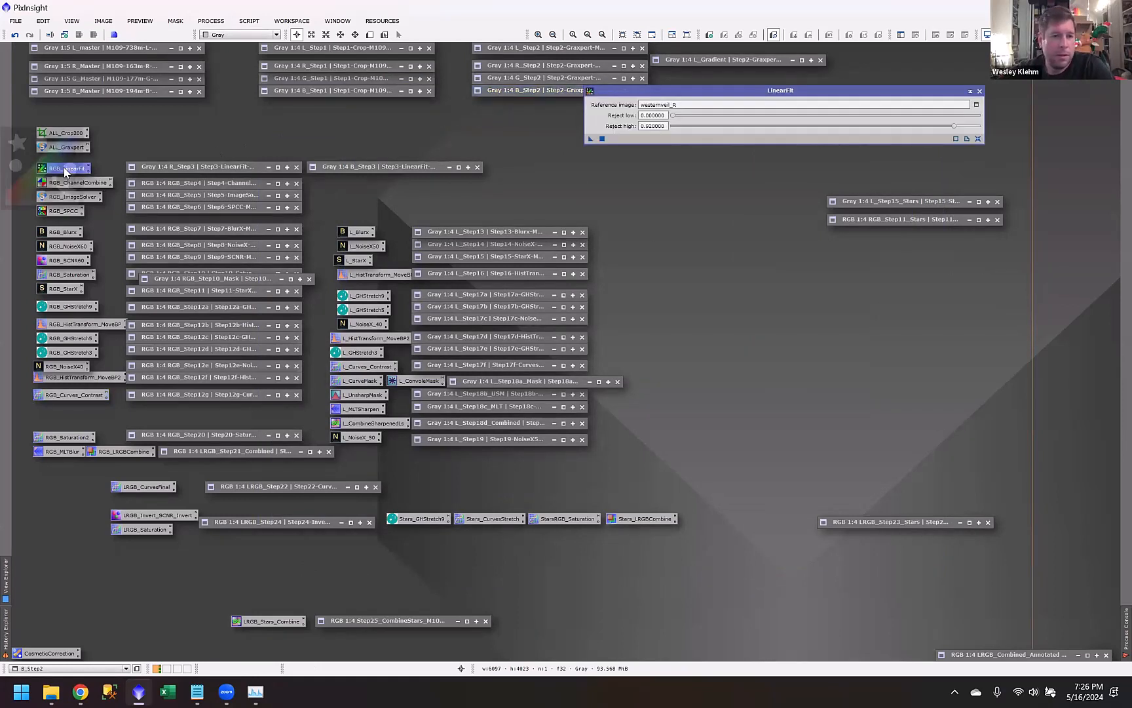
left_click_drag(760, 89, 888, 420)
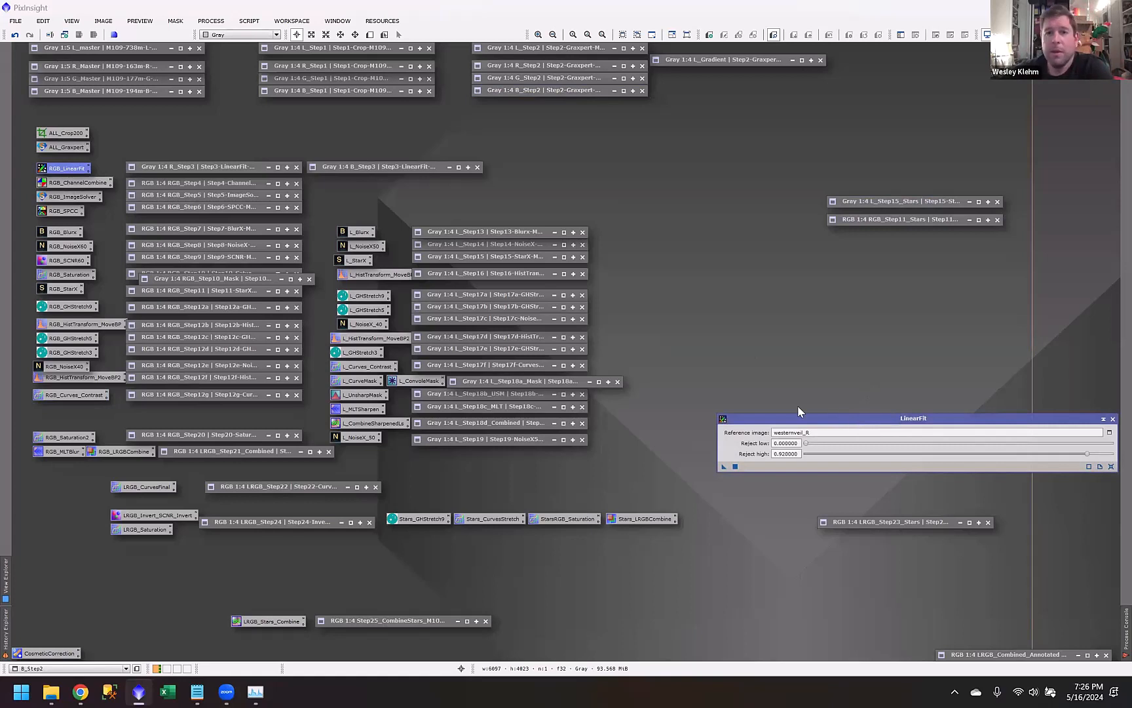
double_click(524, 63)
double_click(531, 75)
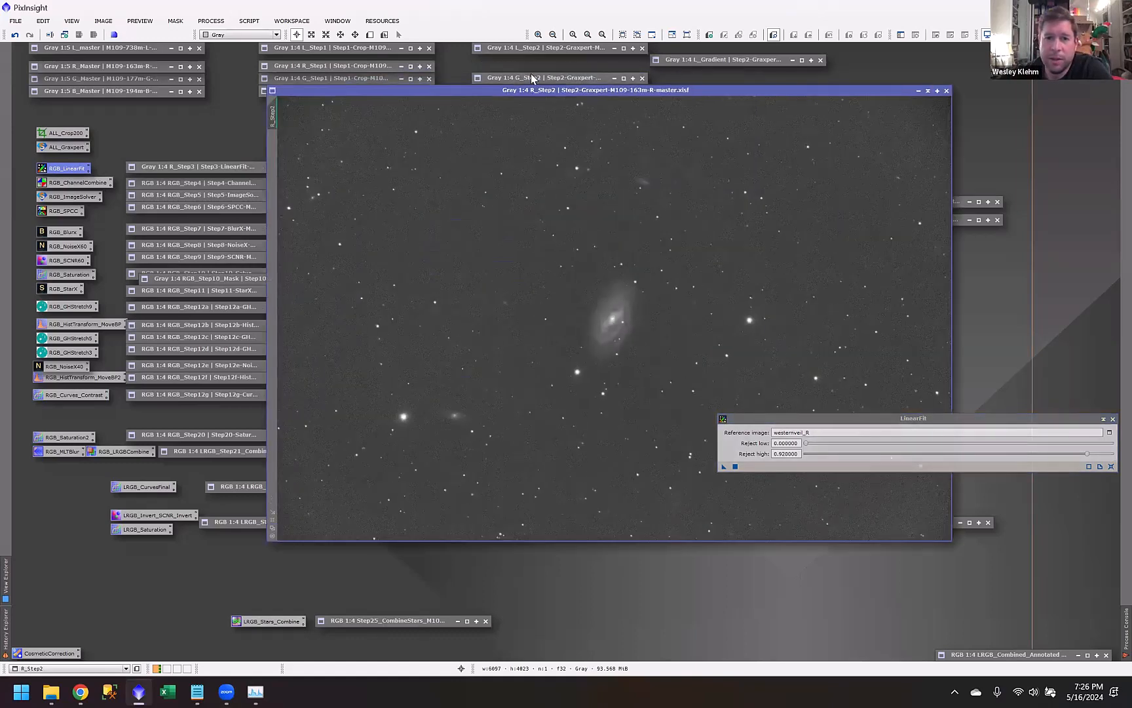
left_click_drag(517, 112, 322, 143)
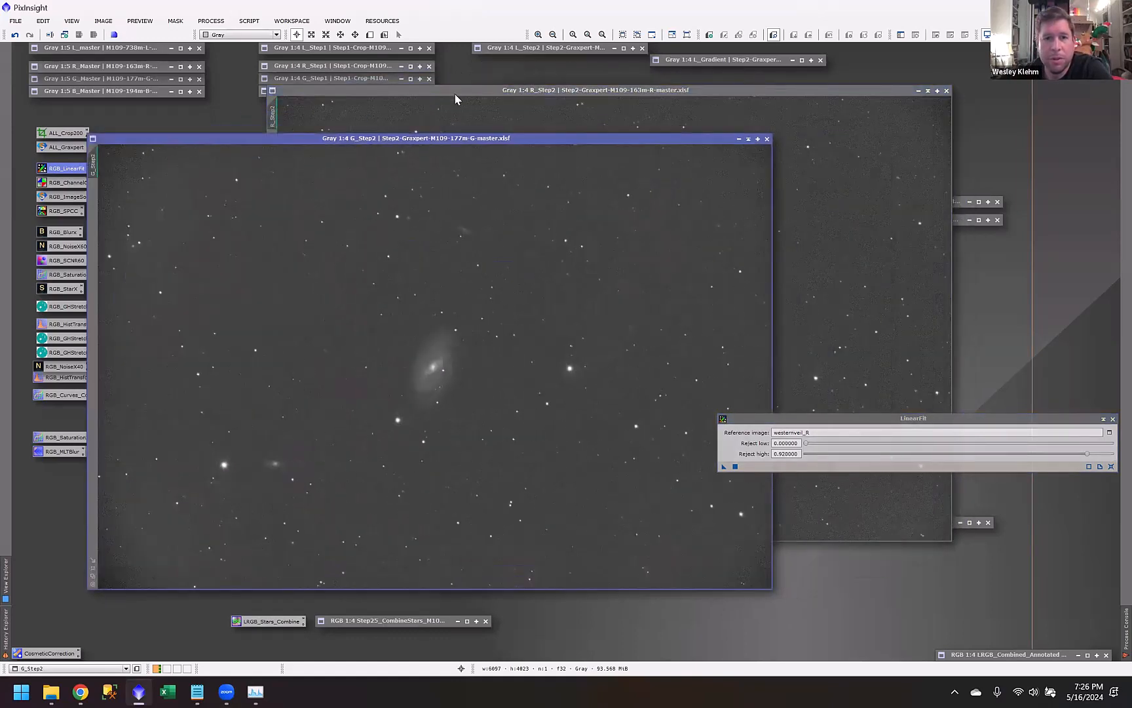
left_click_drag(452, 93, 392, 118)
double_click(509, 87)
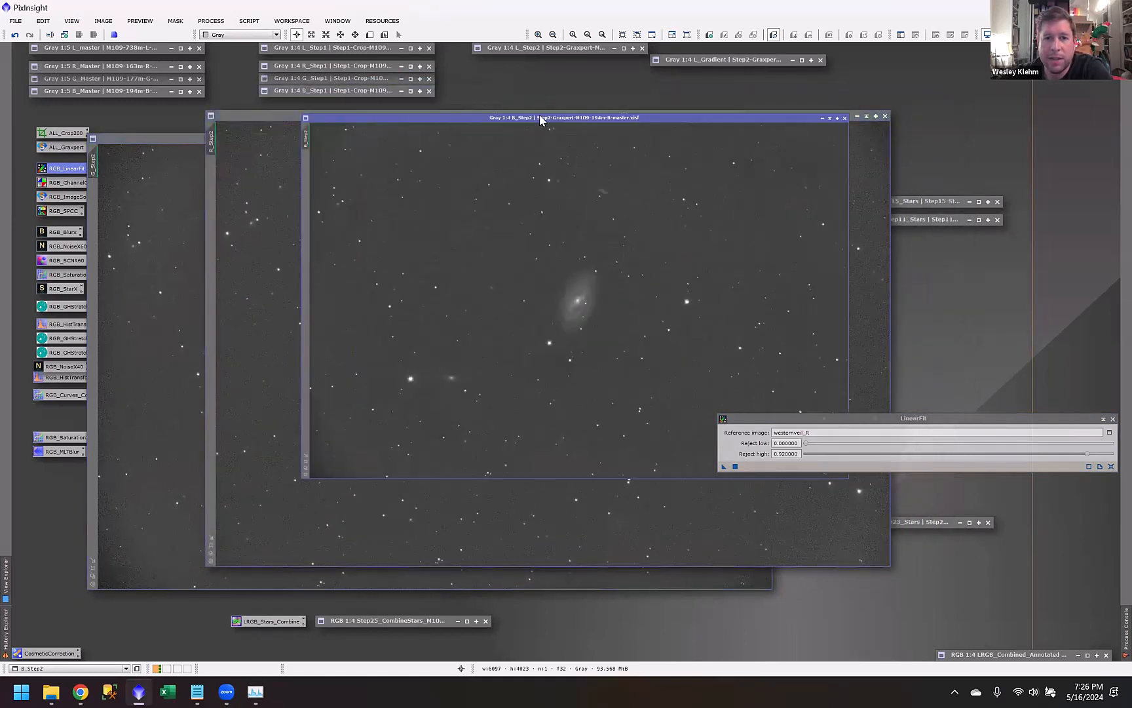
left_click_drag(540, 116, 548, 89)
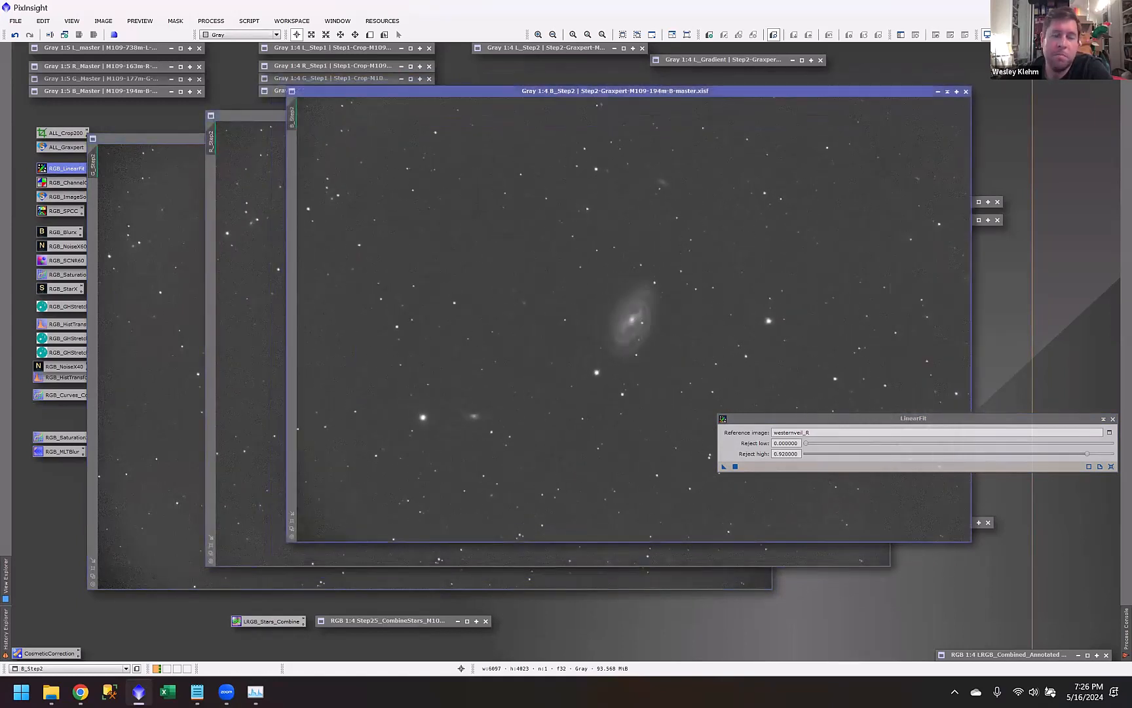
left_click(268, 235)
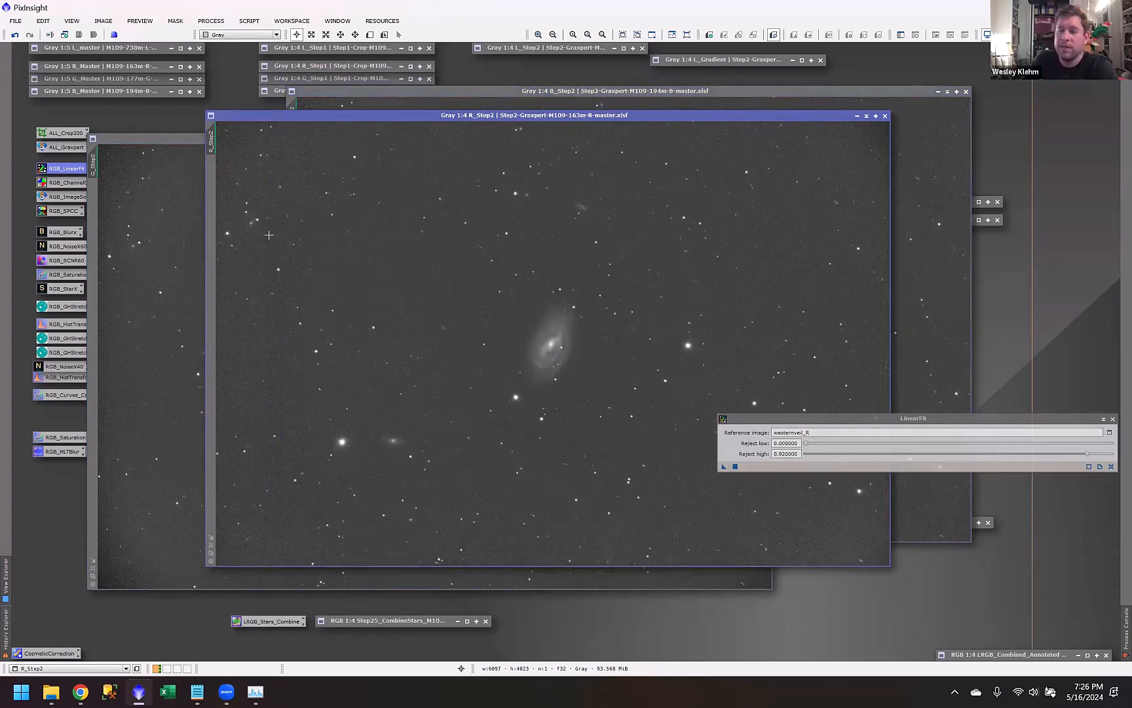
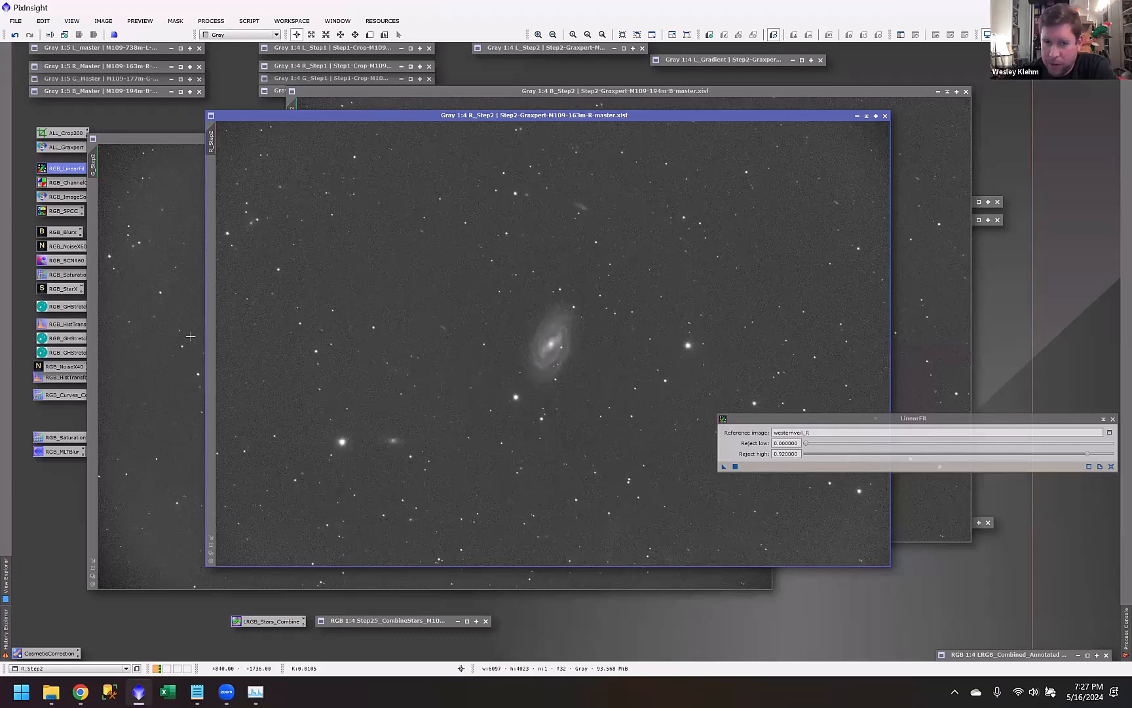
Step: Browse the available views for the LinearFit reference image and cancel without choosing one
left_click(1110, 432)
left_click(559, 333)
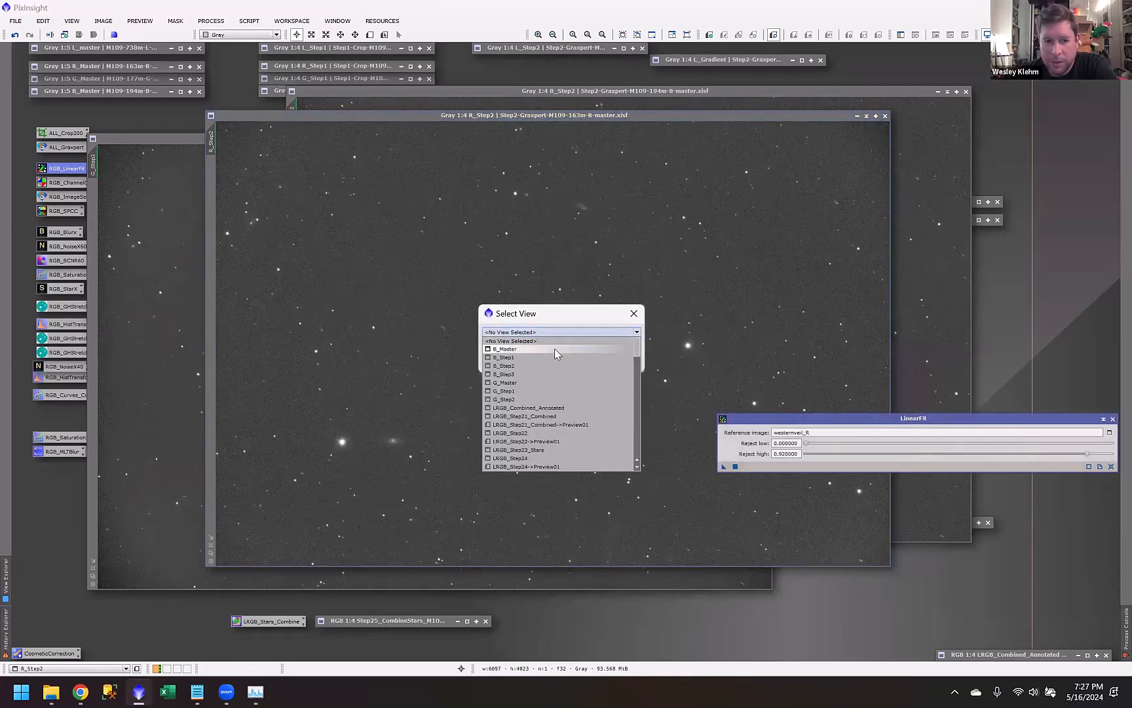
scroll(566, 423, "down", 10)
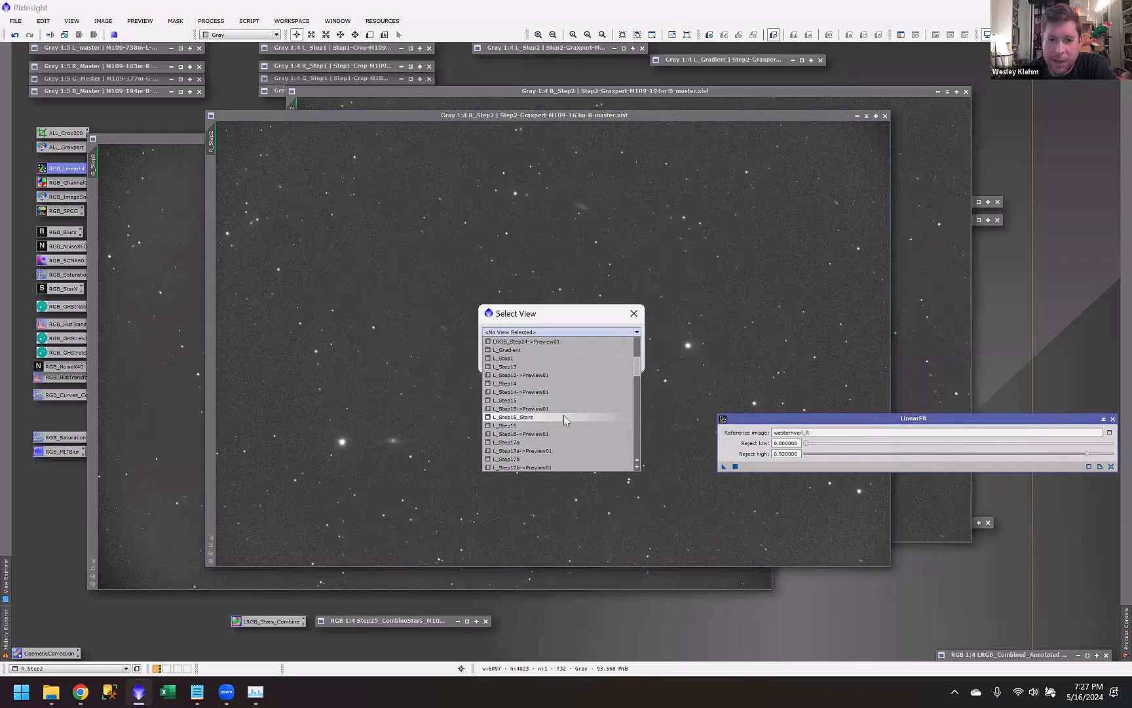
left_click(634, 314)
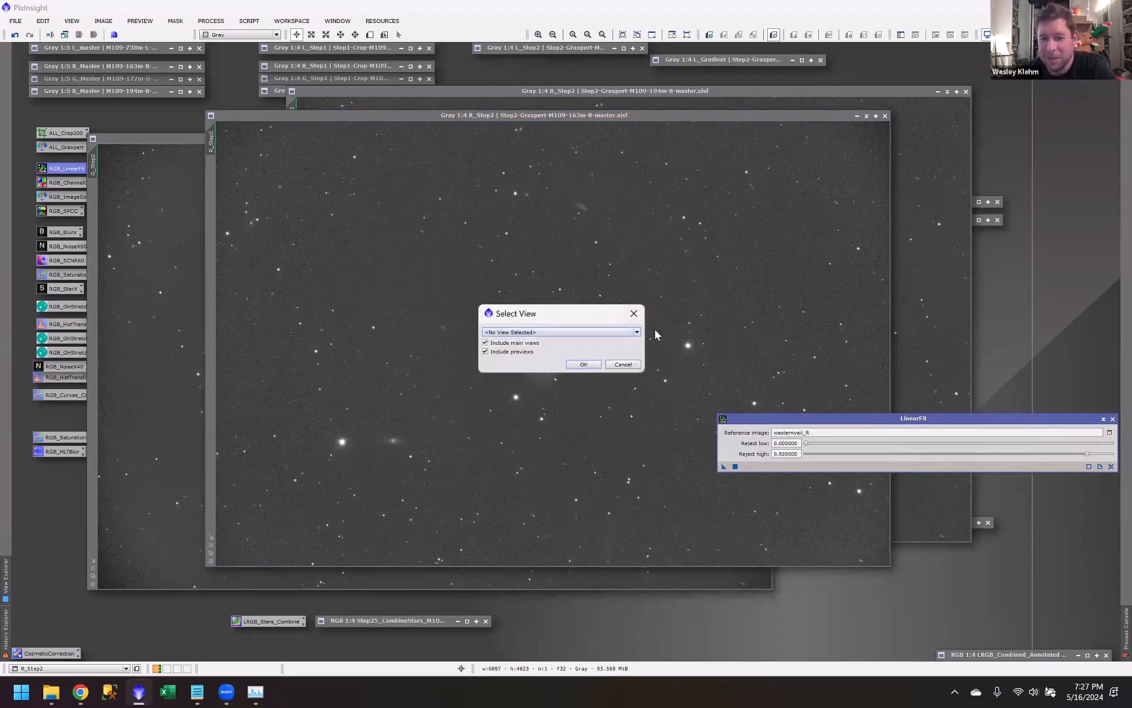
left_click(634, 314)
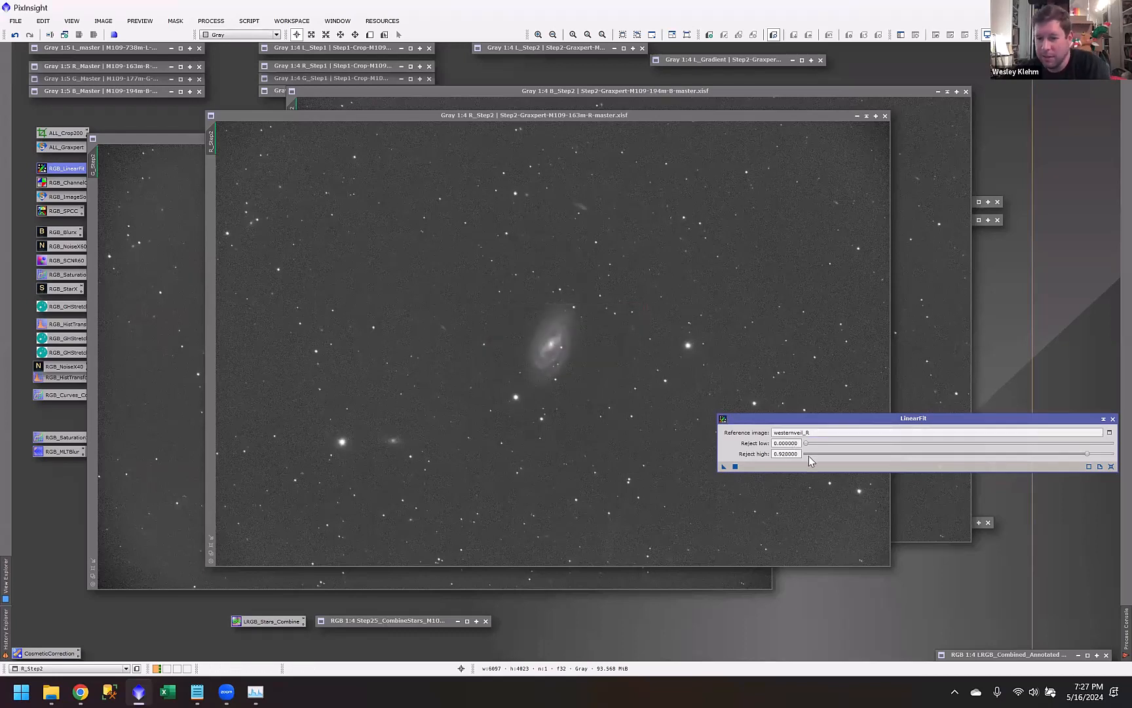
mouse_move(724, 466)
left_mouse_down()
mouse_move(635, 341)
mouse_move(616, 364)
mouse_move(719, 475)
mouse_move(799, 387)
mouse_move(855, 425)
mouse_move(725, 467)
left_mouse_up()
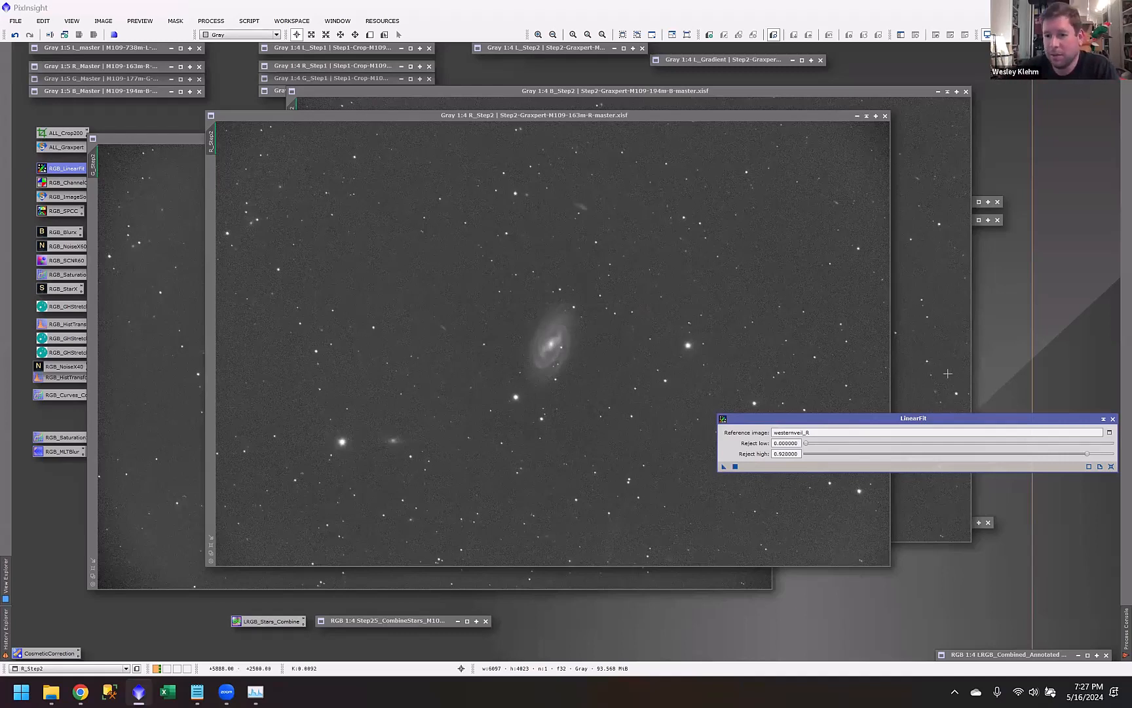
Step: Keep R_Step2 open by dismissing the close request, and minimize the R_Step2, B_Step2 and G_Step2 images
left_click(885, 117)
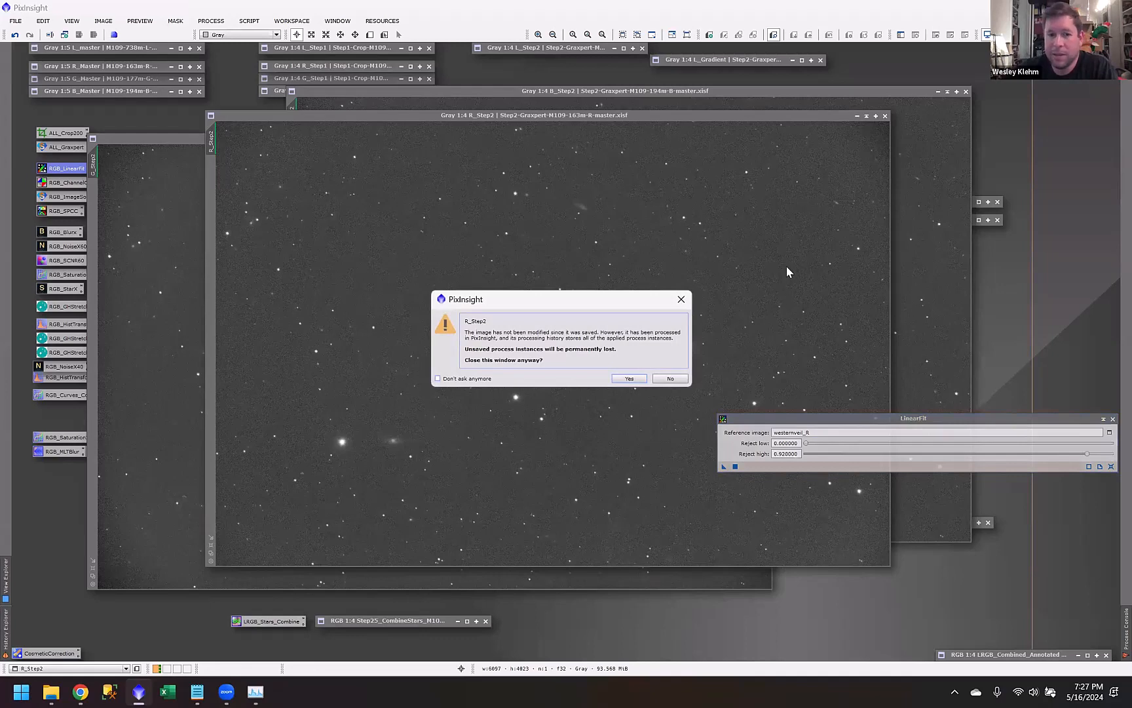
left_click(680, 300)
left_click(866, 116)
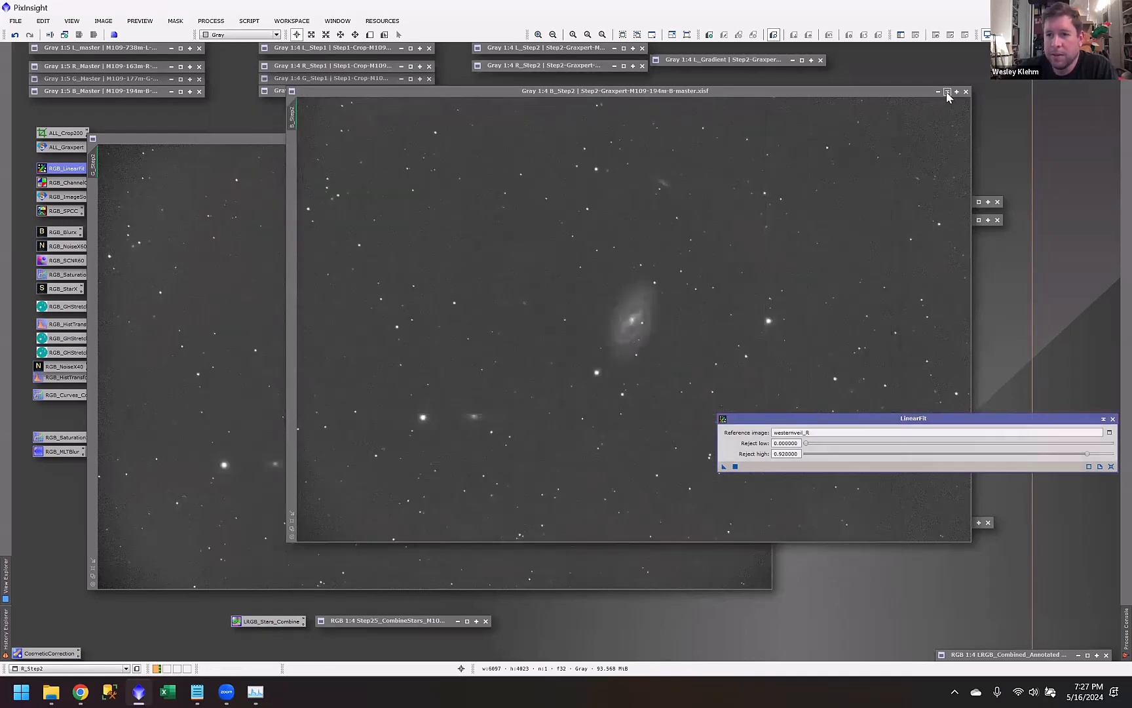
left_click(948, 93)
left_click(750, 139)
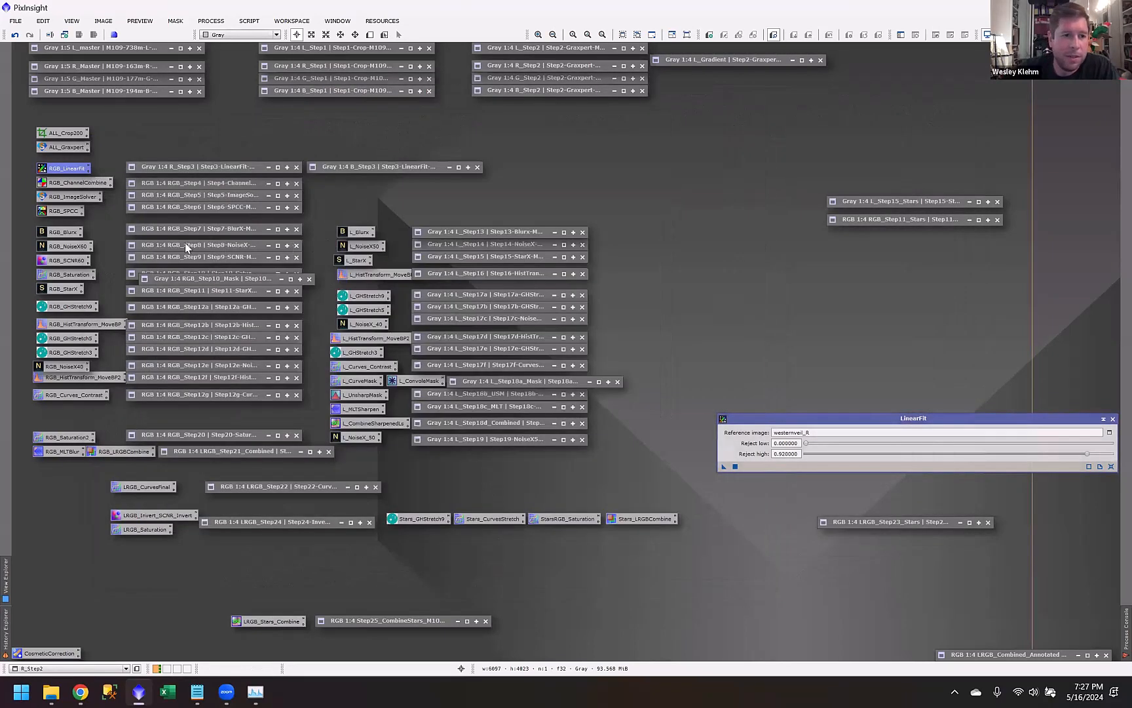
Step: Restore the linear-fitted R_Step3 and B_Step3 images for viewing
double_click(195, 167)
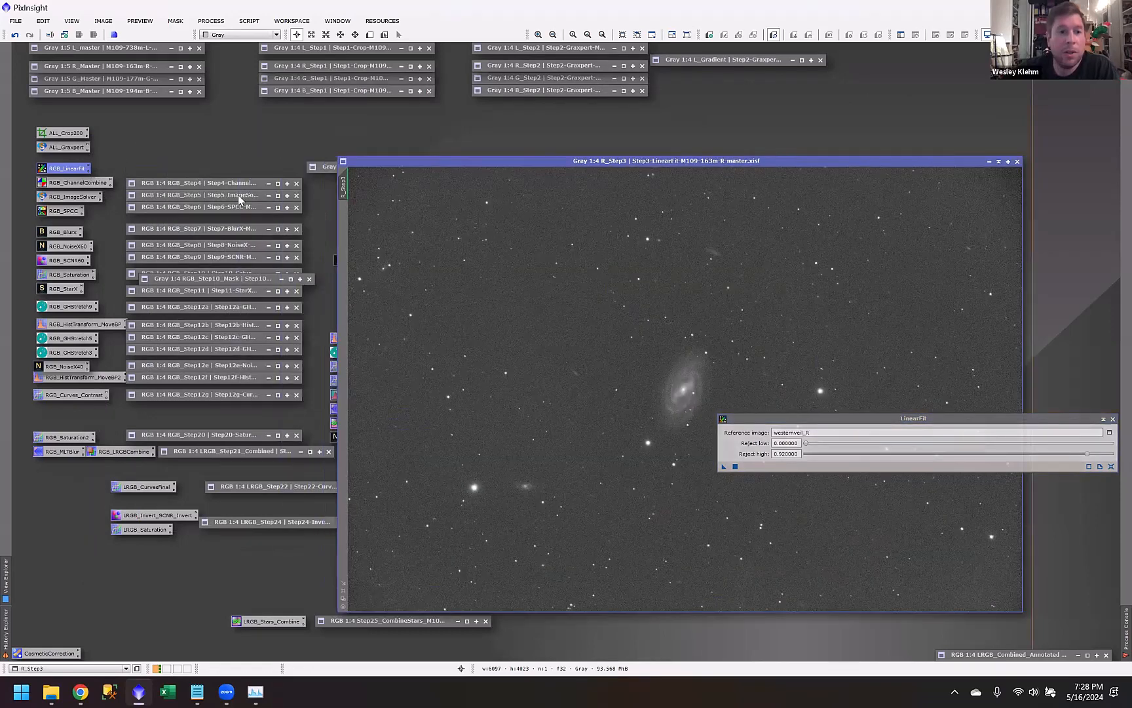
double_click(322, 169)
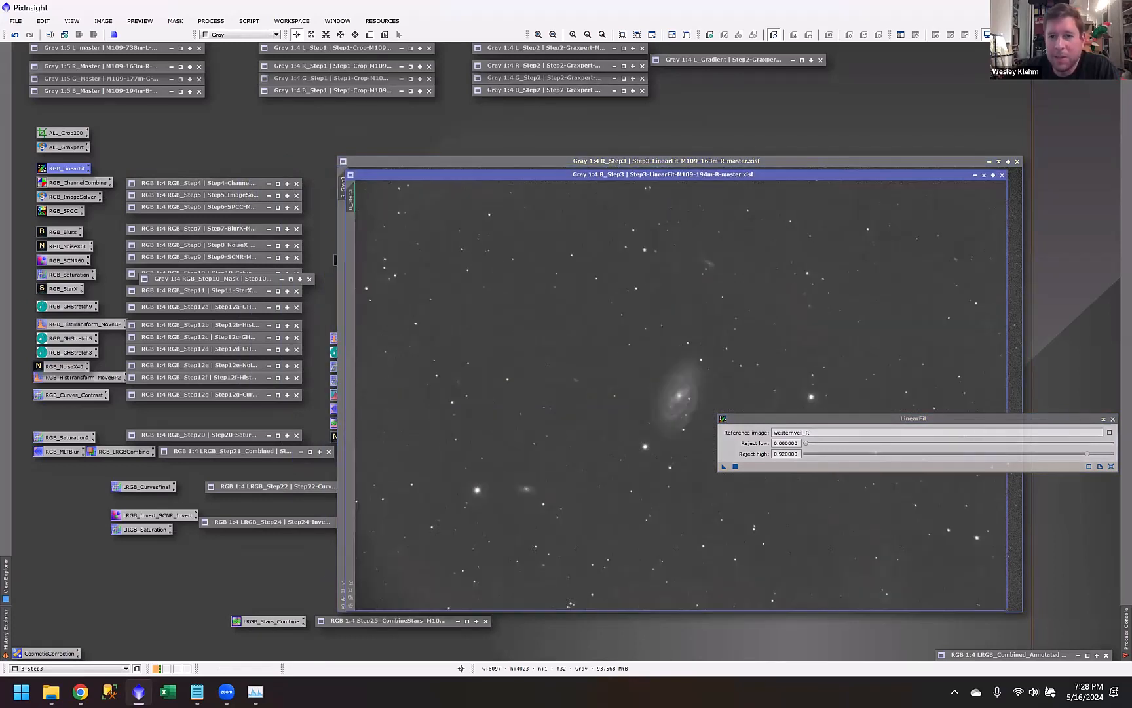
Step: Move B_Step3 aside to compare its brightness with R_Step3, and minimize both linear-fitted images
left_click_drag(702, 178, 737, 181)
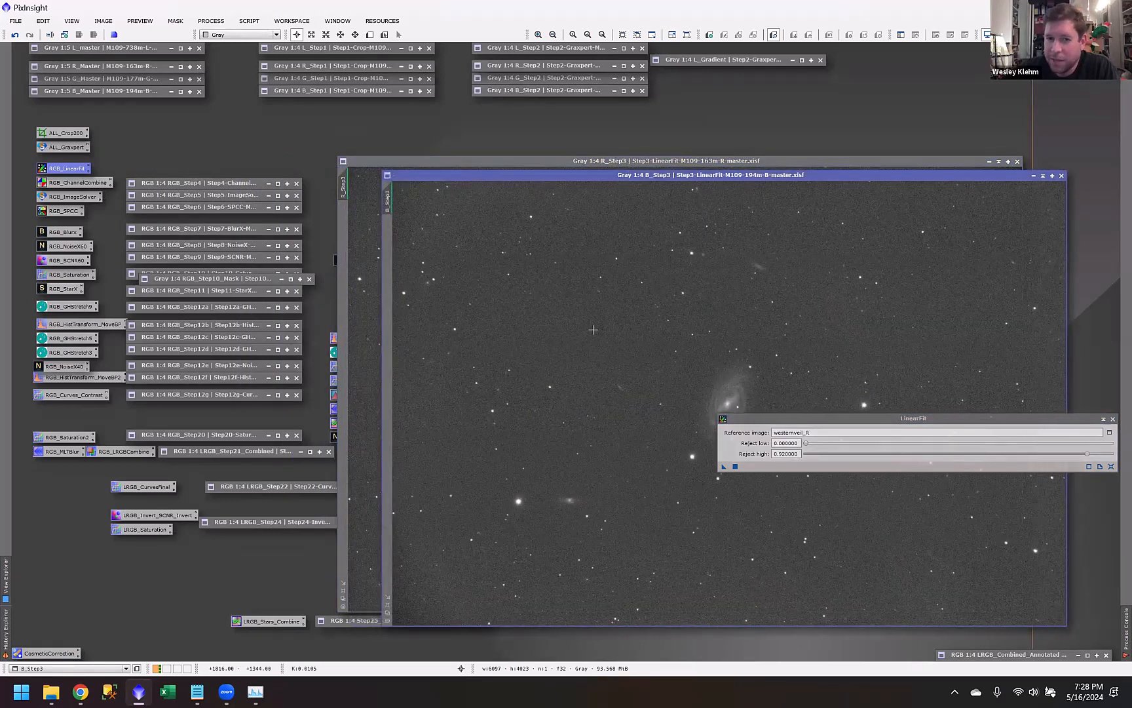
left_click(375, 329)
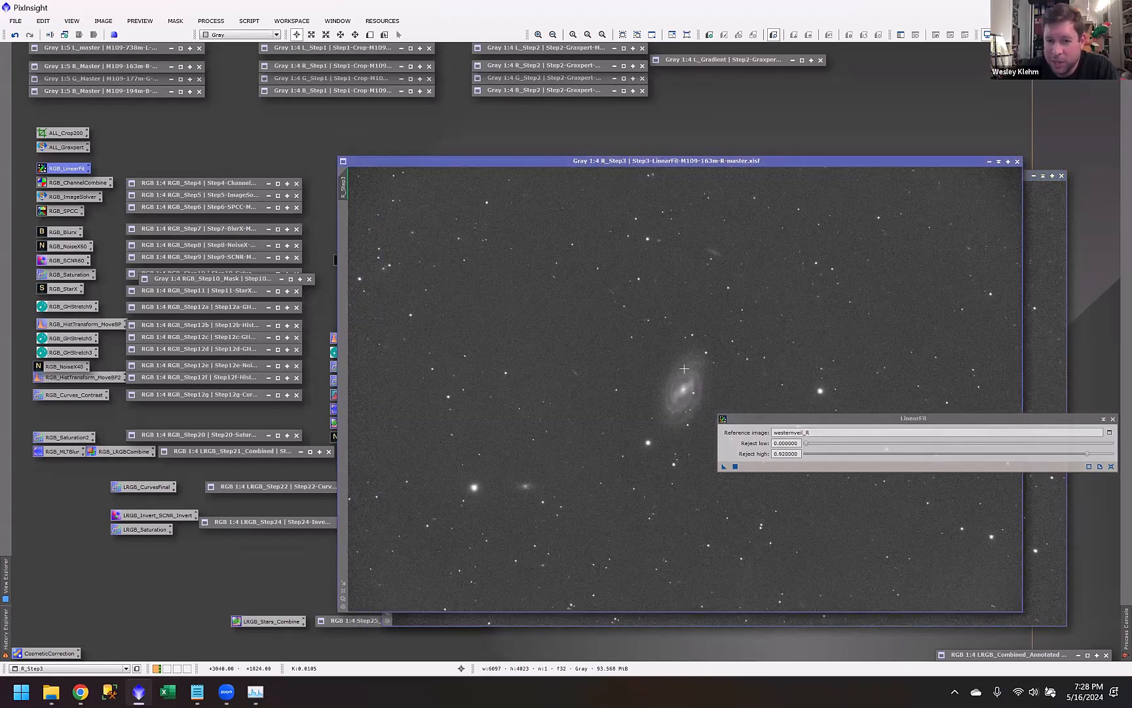
mouse_move(938, 162)
left_mouse_down()
mouse_move(792, 164)
mouse_move(938, 165)
left_mouse_up()
left_click(902, 164)
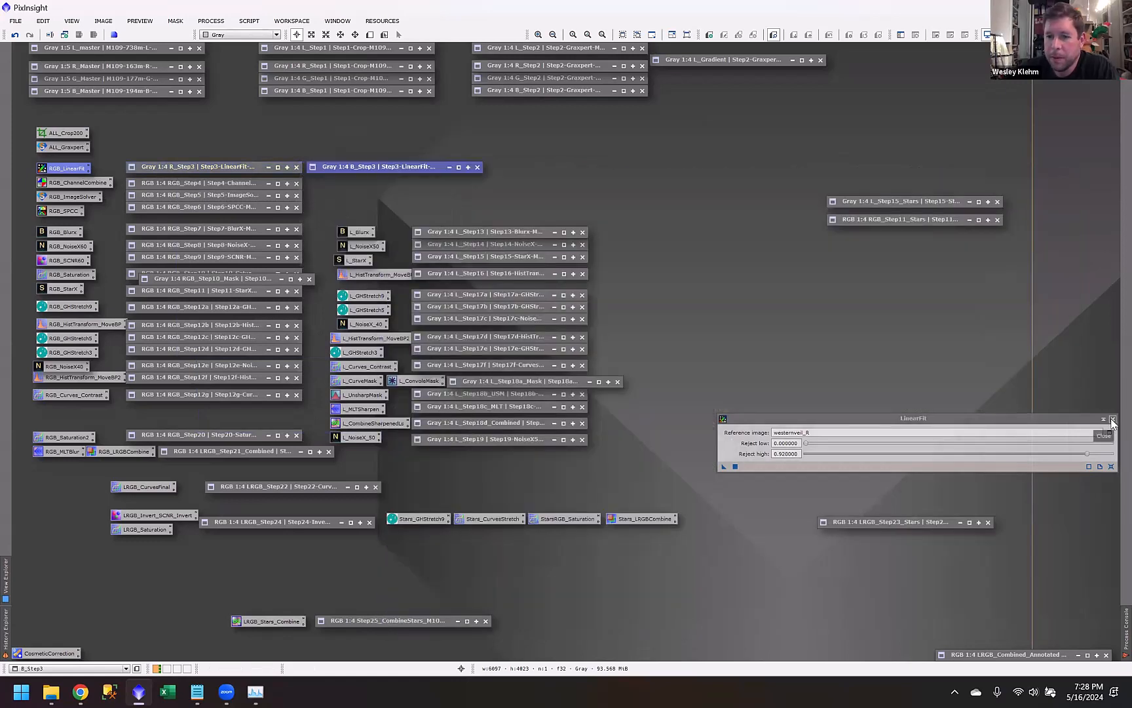
Step: Close the LinearFit process and open the saved RGB_ChannelCombine process
left_click(1113, 419)
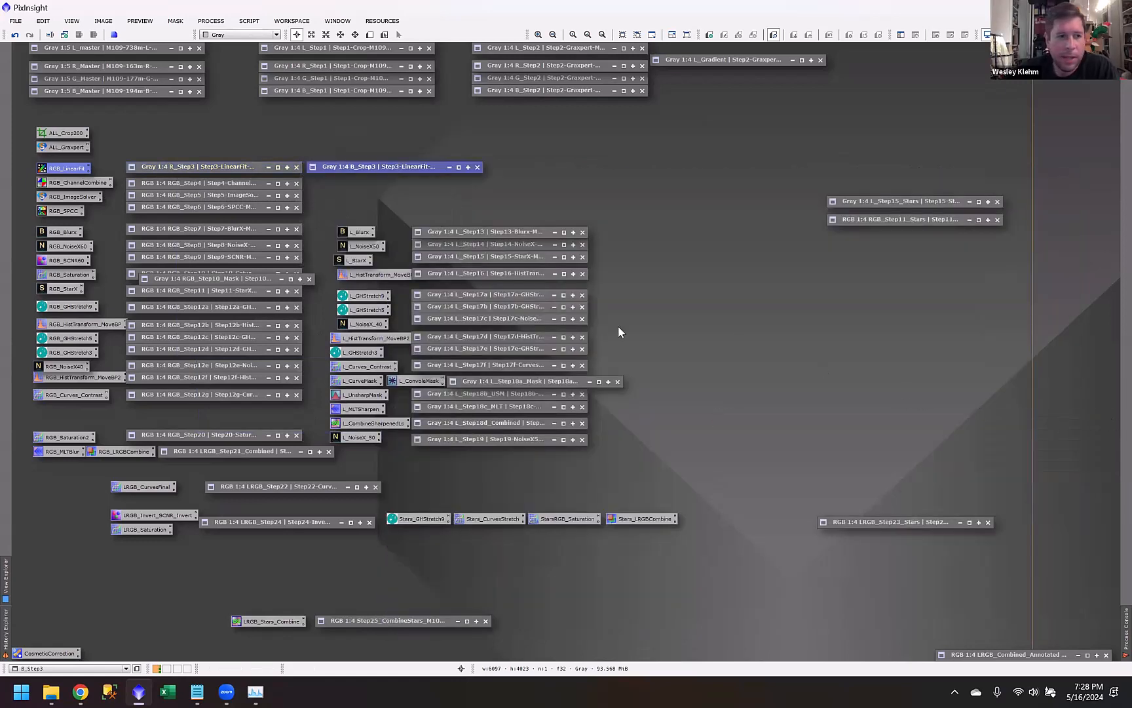
left_click(346, 202)
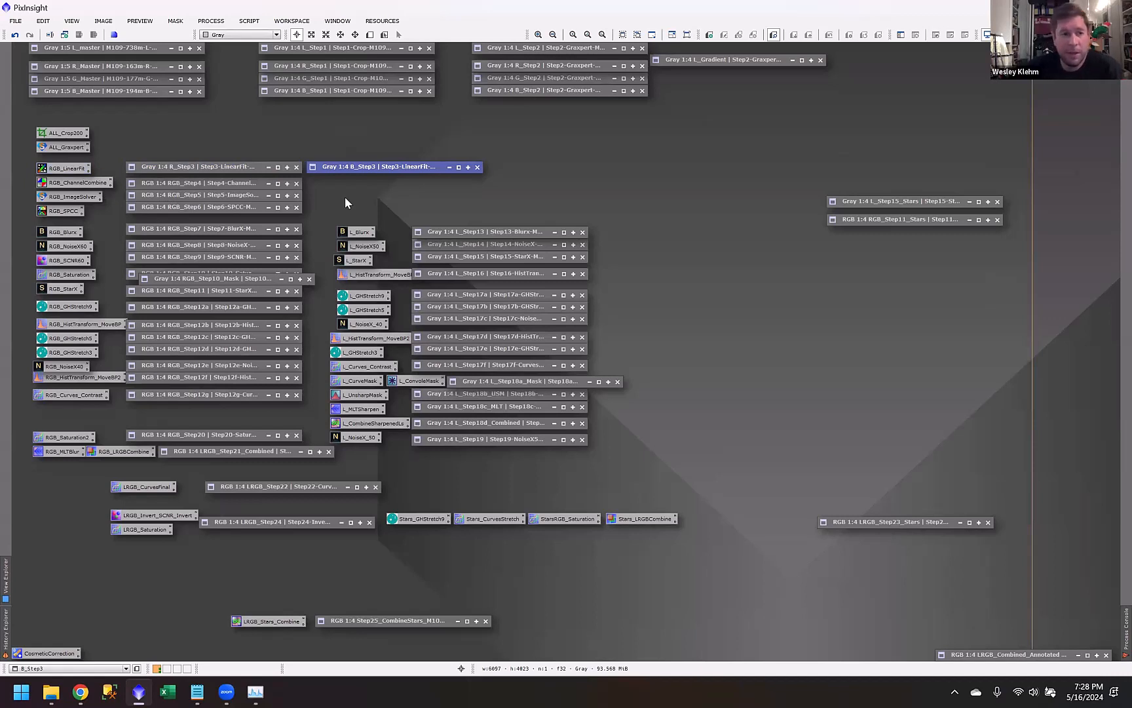
double_click(72, 183)
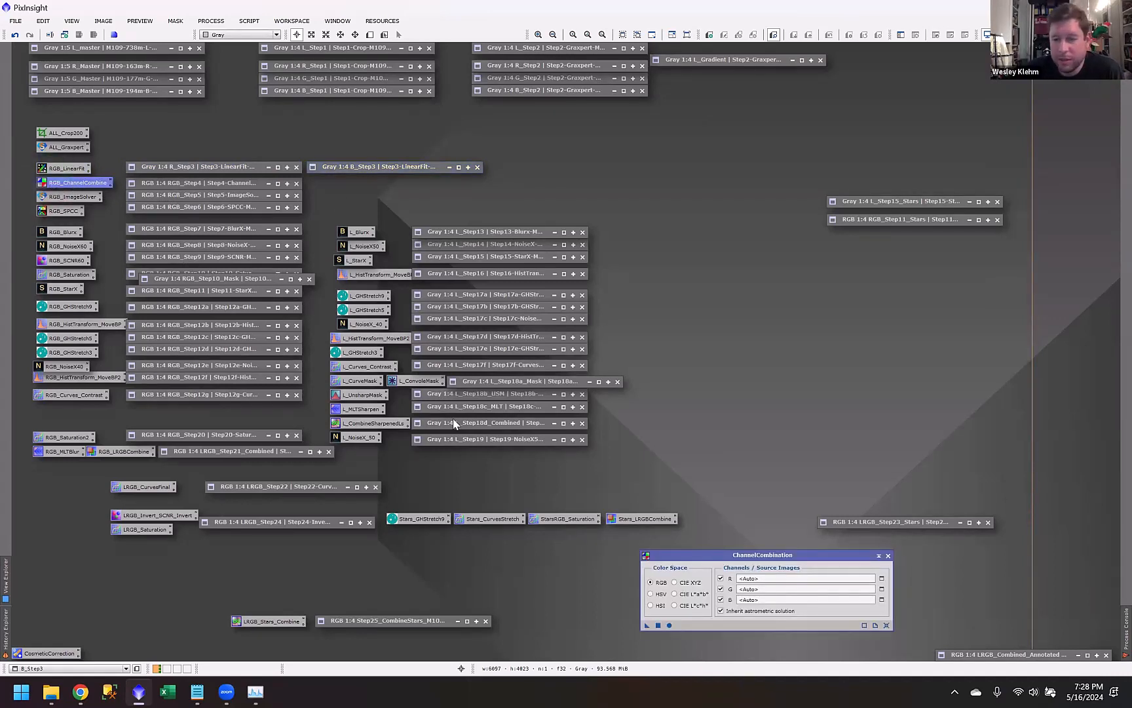
left_click_drag(733, 558, 767, 571)
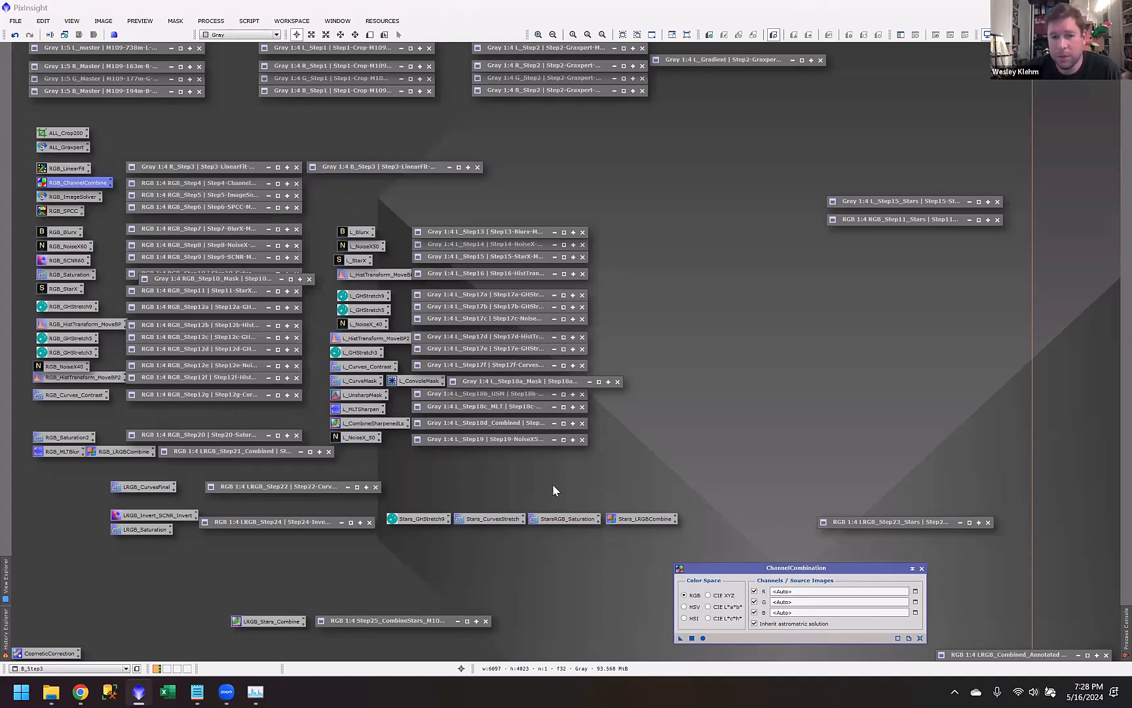
left_click(167, 668)
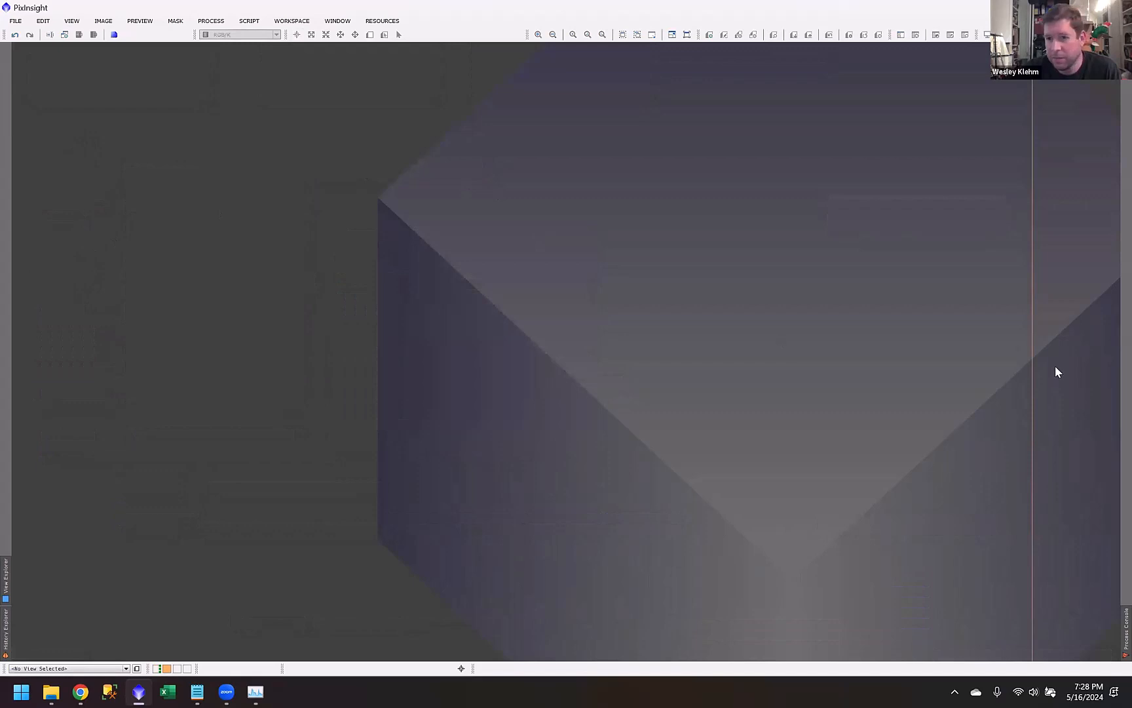
left_click(157, 668)
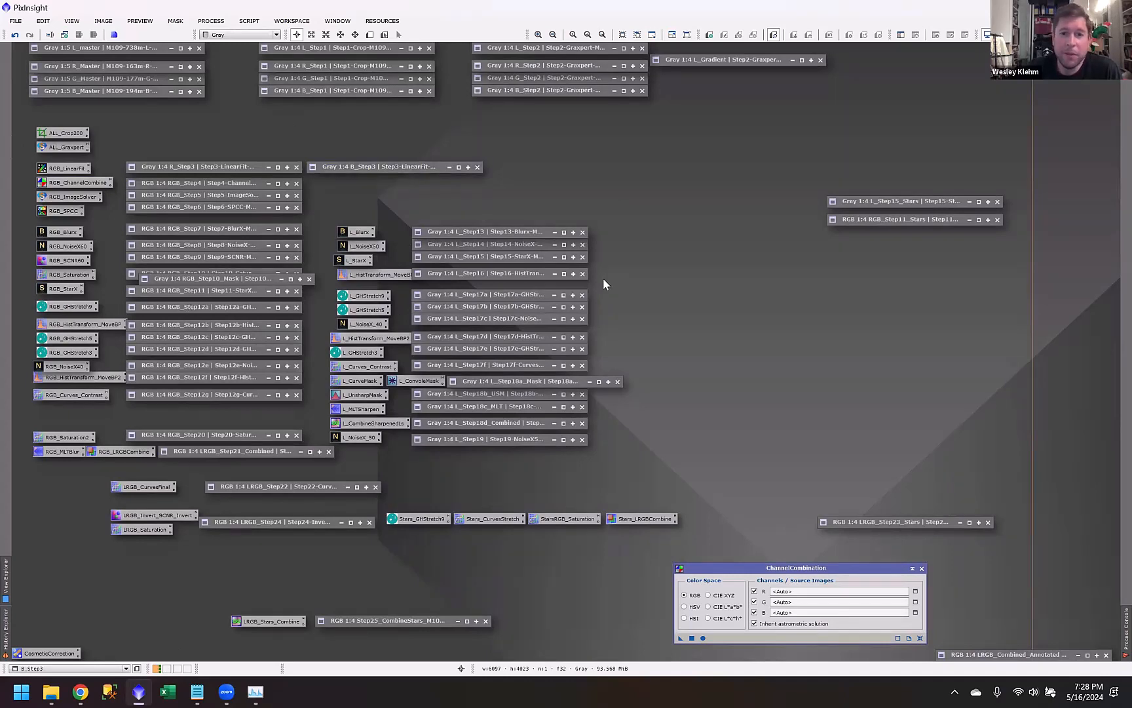
left_click(211, 21)
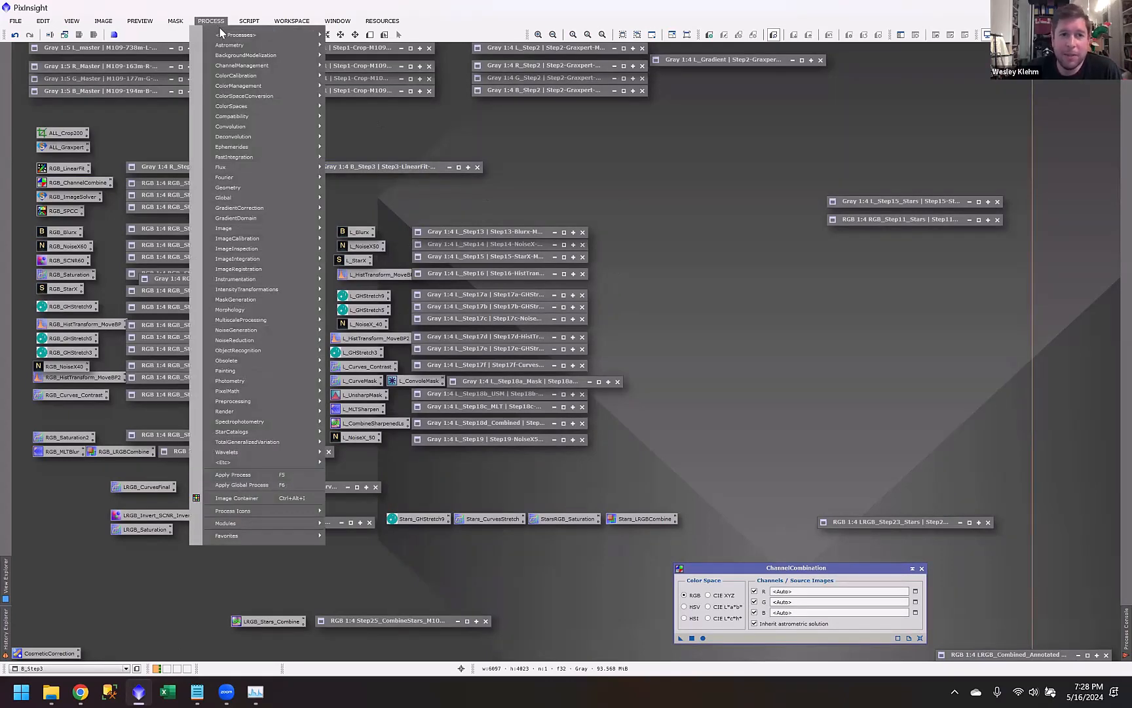
mouse_move(316, 33)
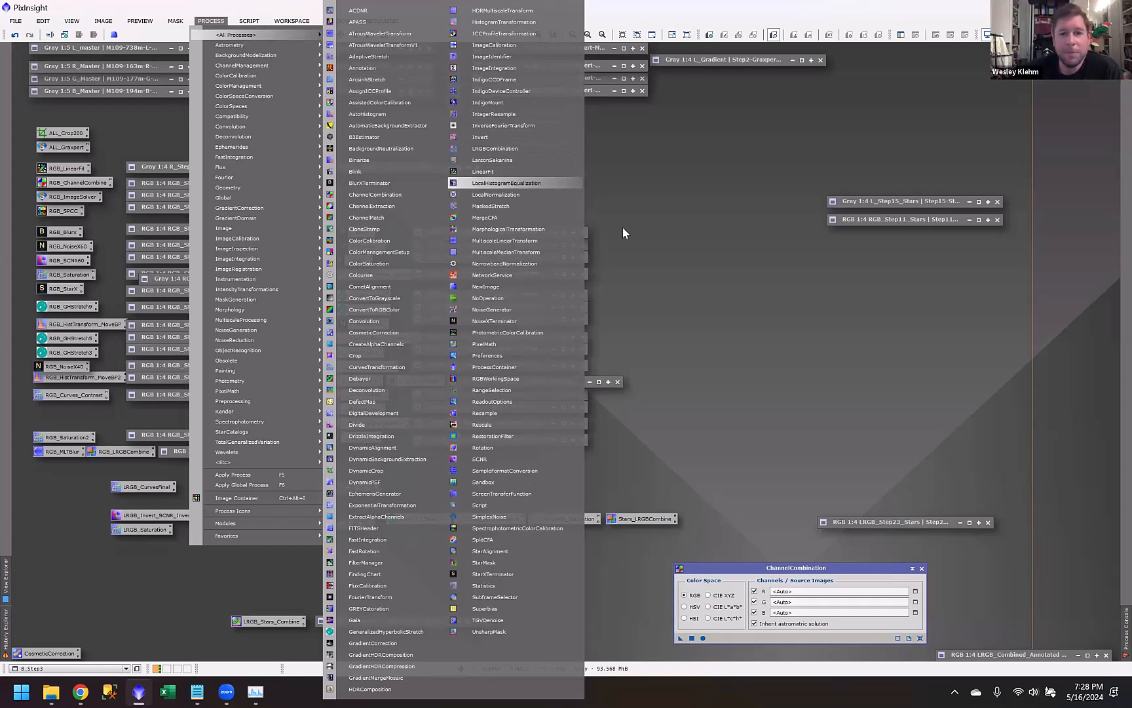
left_click(641, 216)
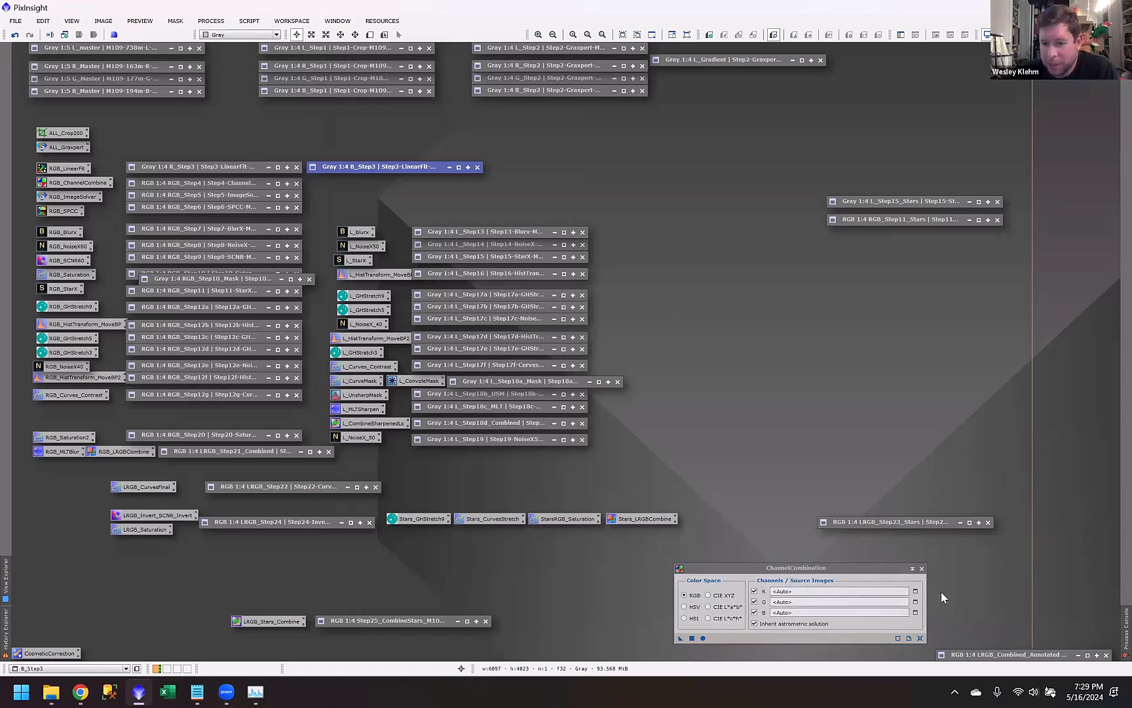
Step: View the source image choice for the R channel in ChannelCombination, cancel it, and close the process
left_click(916, 591)
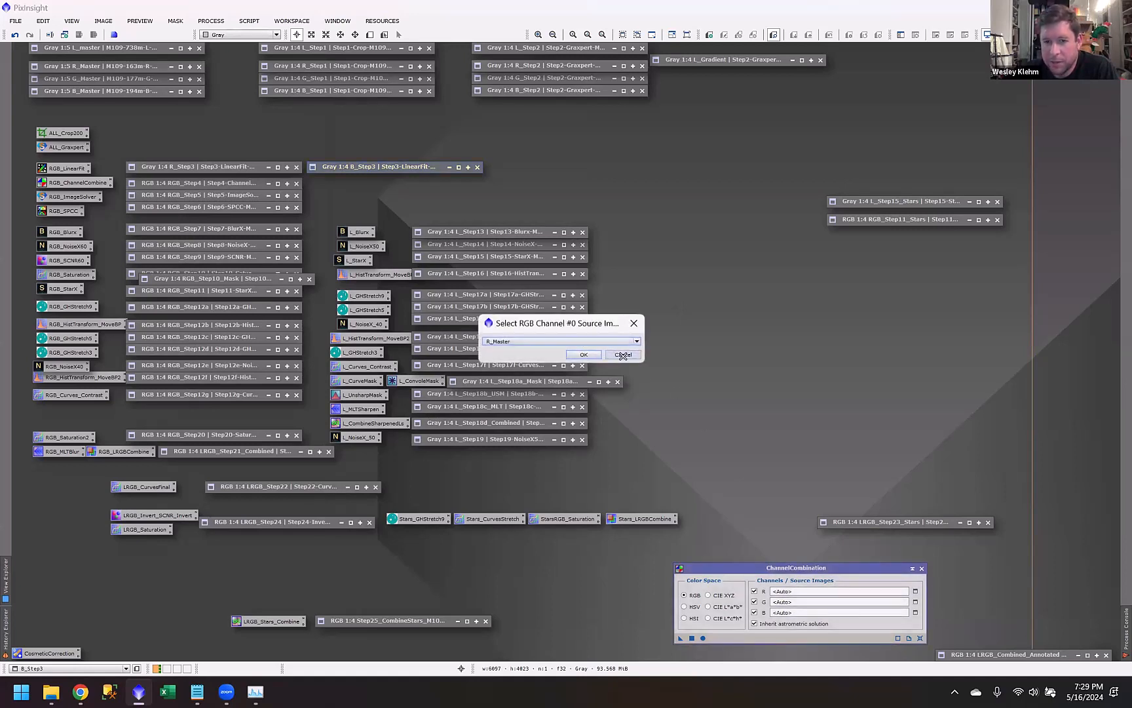
left_click(622, 355)
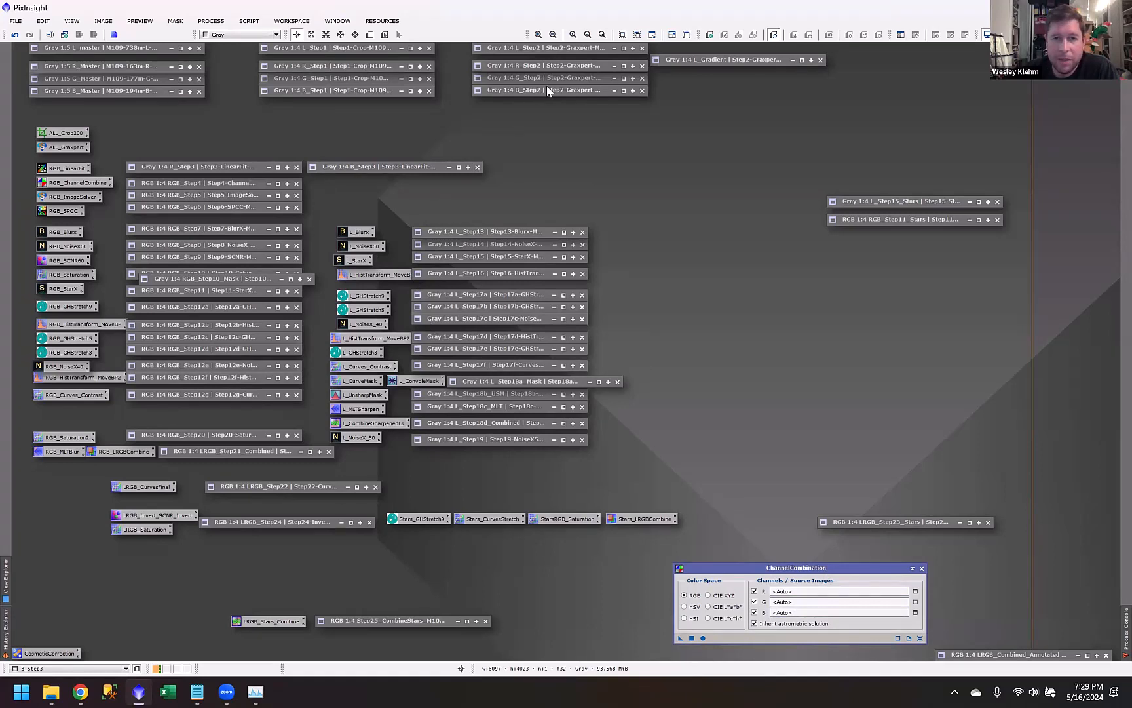
left_click(196, 167)
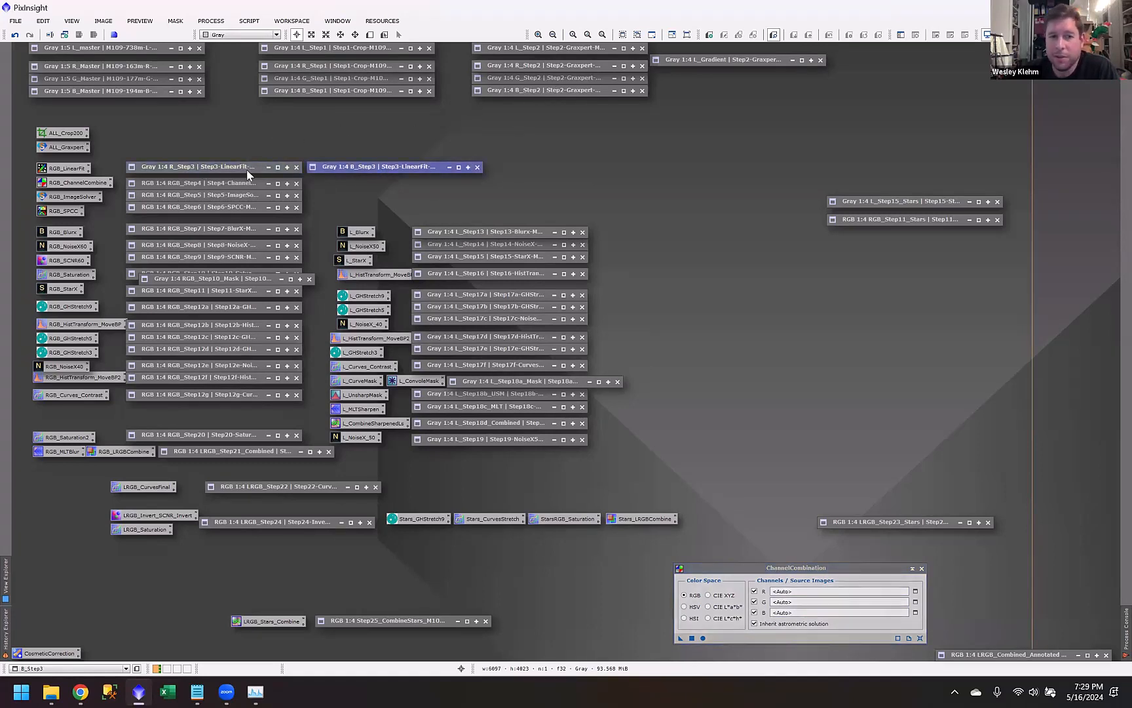
left_click(922, 568)
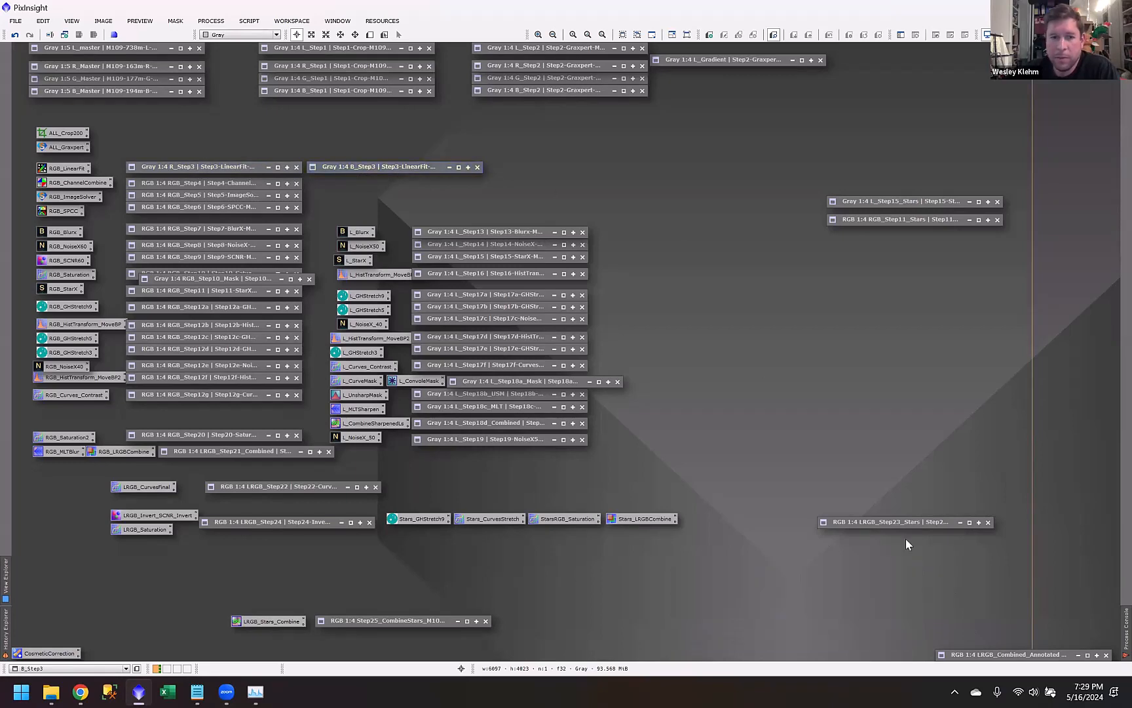
Step: Restore the channel-combined RGB_Step4 image, examine its color, and minimize it again
double_click(187, 187)
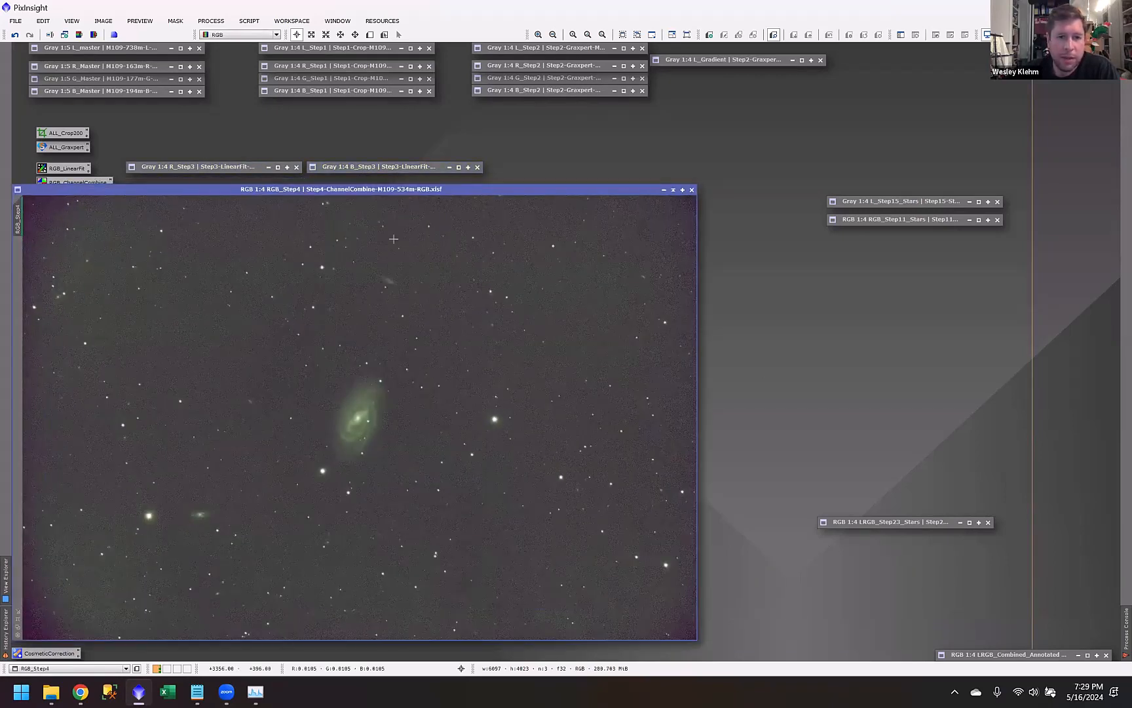
left_click_drag(393, 189, 702, 139)
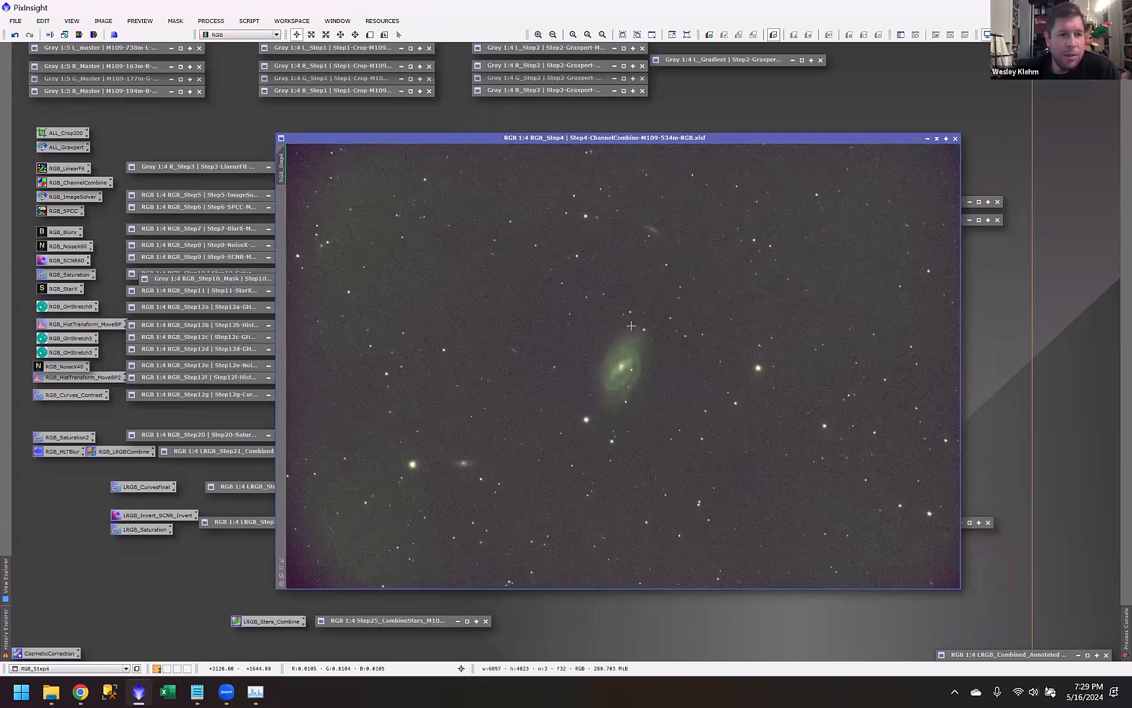
left_click_drag(583, 140, 567, 139)
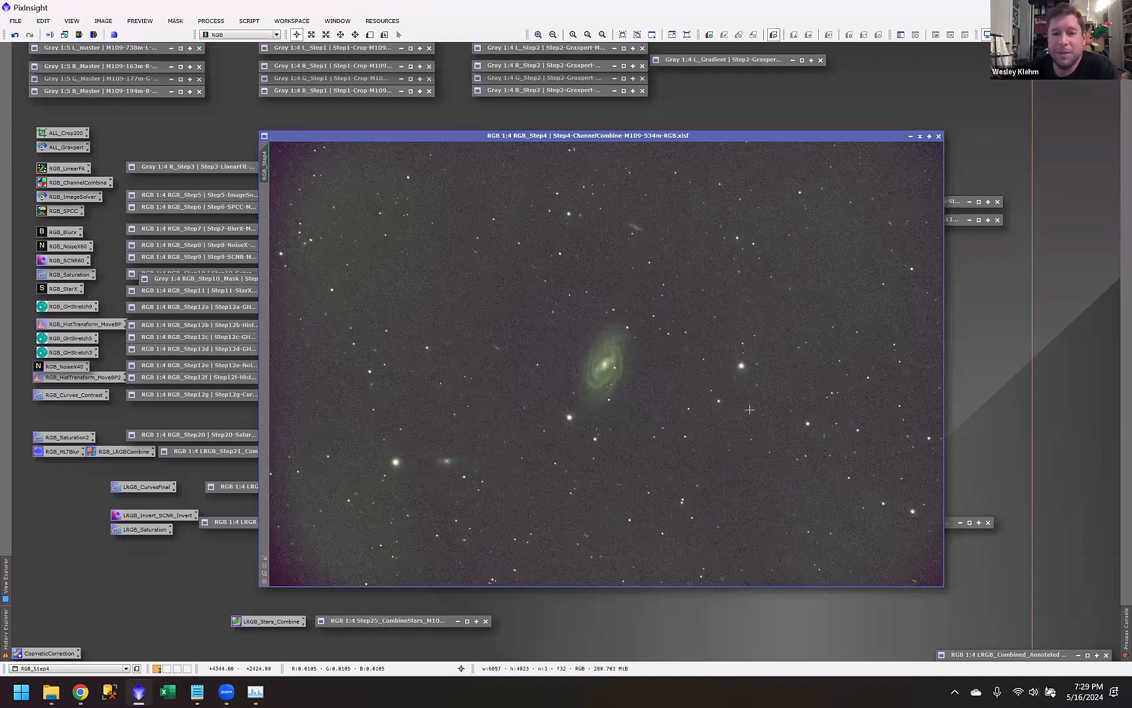
left_click(920, 136)
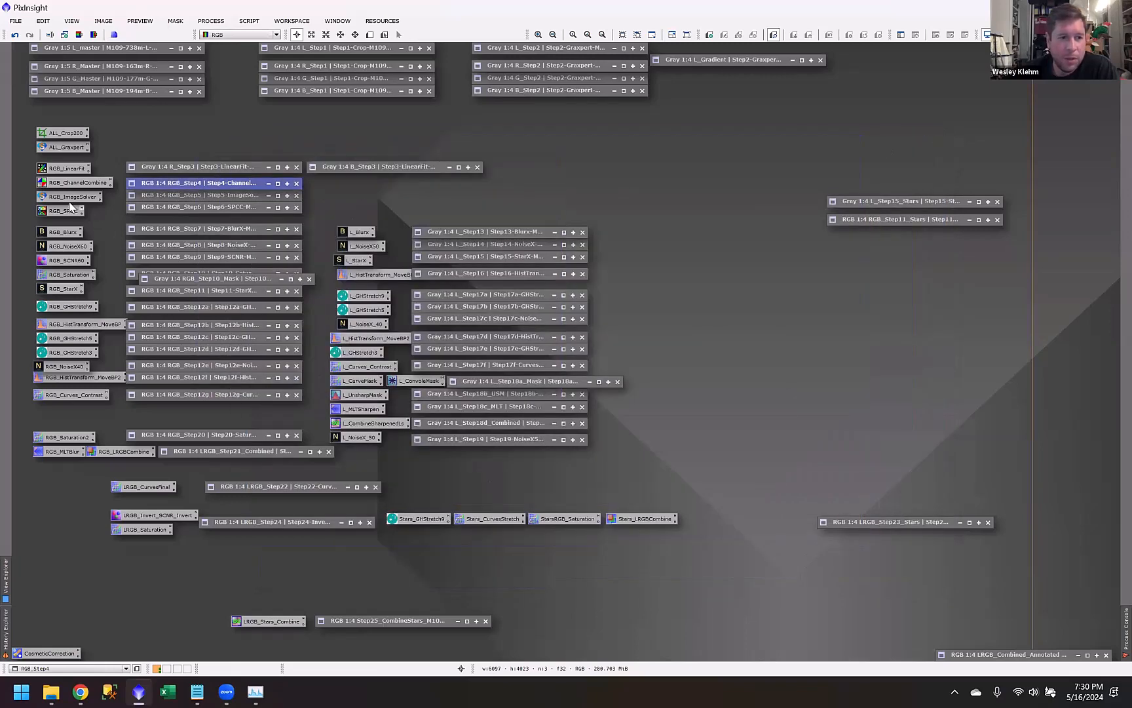
Step: Open the ImageSolver script for RGB_Step4, review its image parameters and online coordinate search, and cancel without solving
left_click(249, 20)
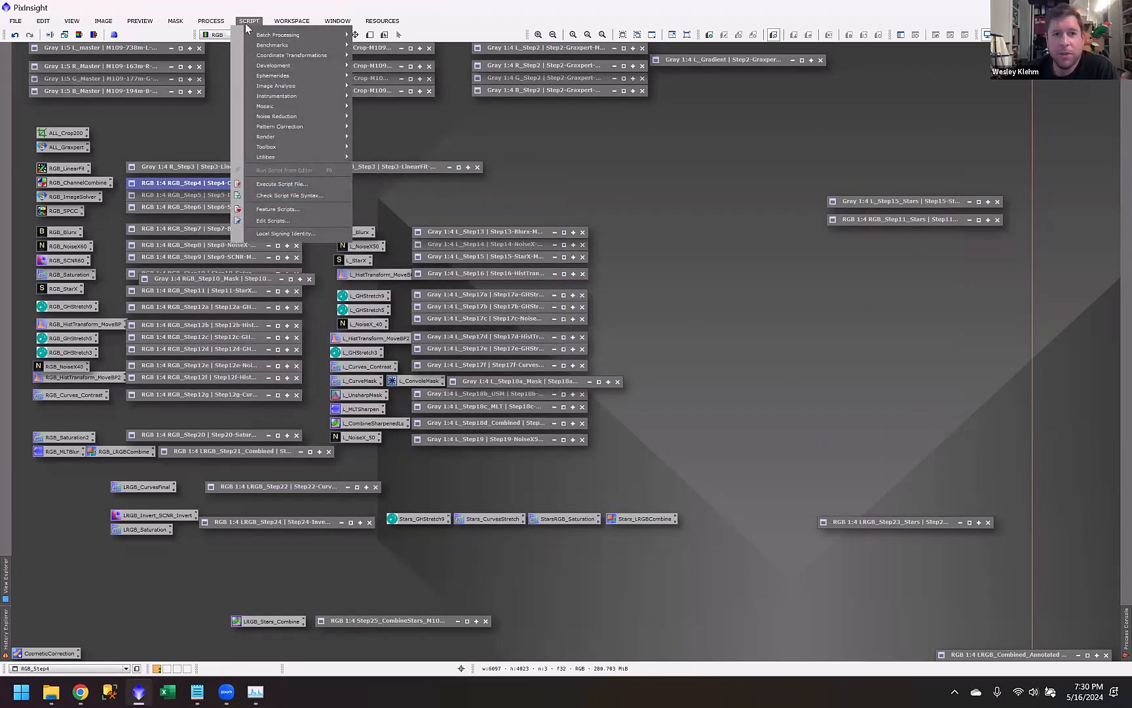
left_click(94, 213)
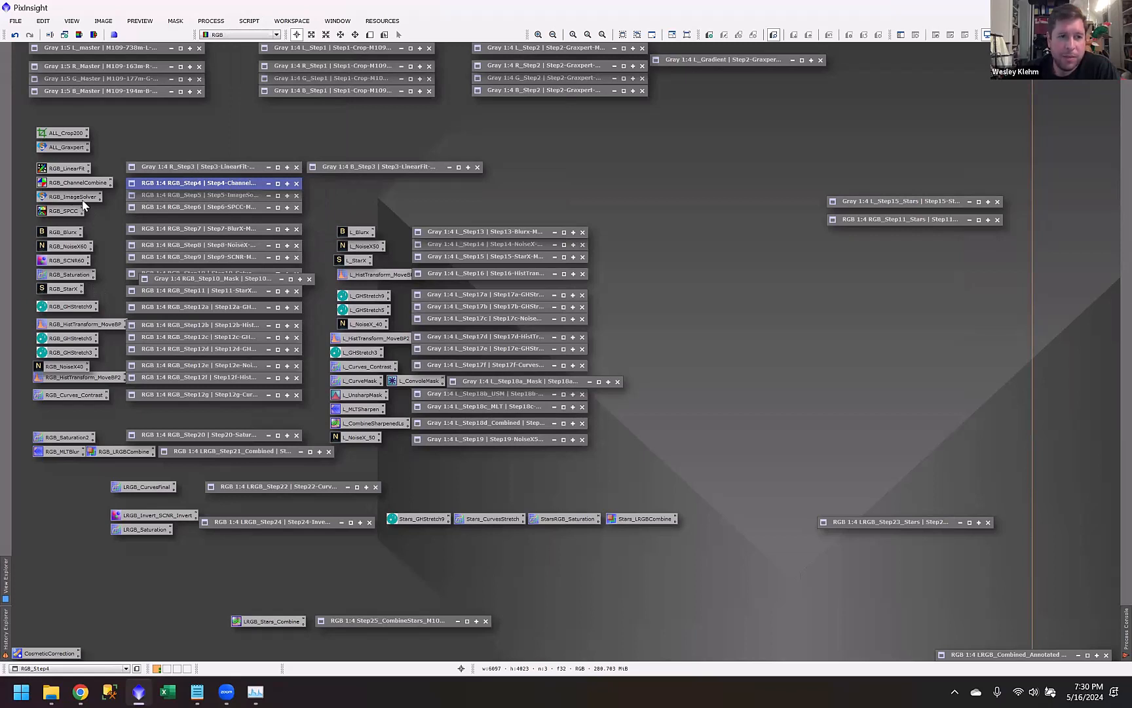
left_click(248, 21)
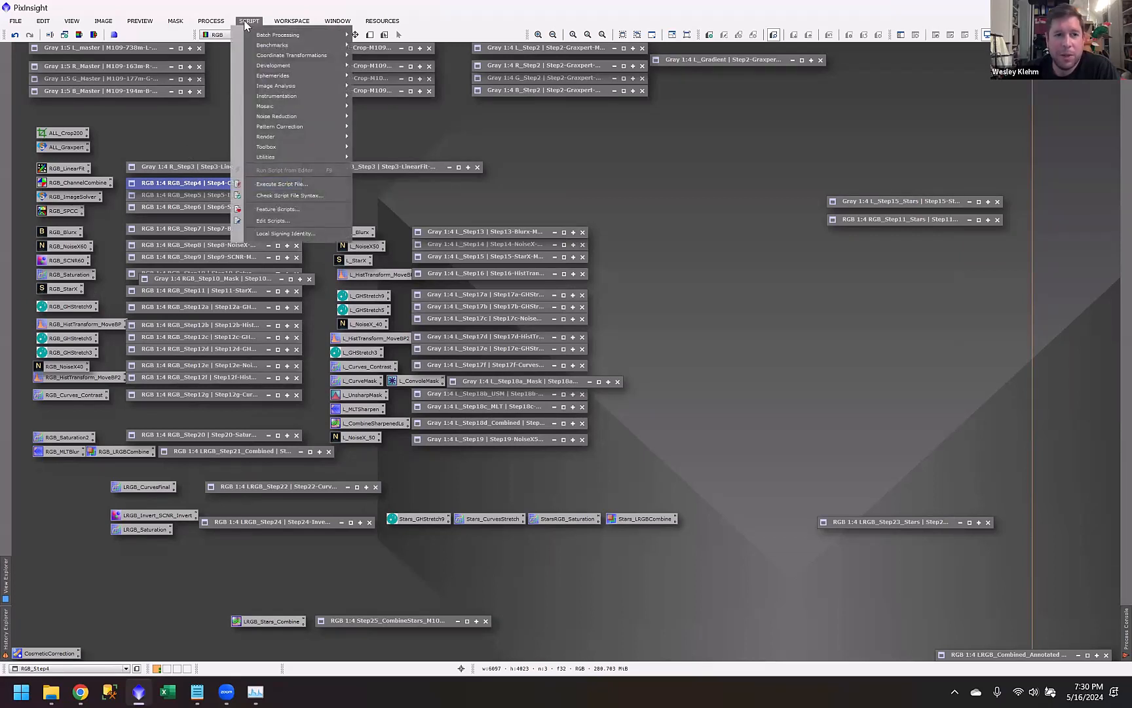
mouse_move(304, 88)
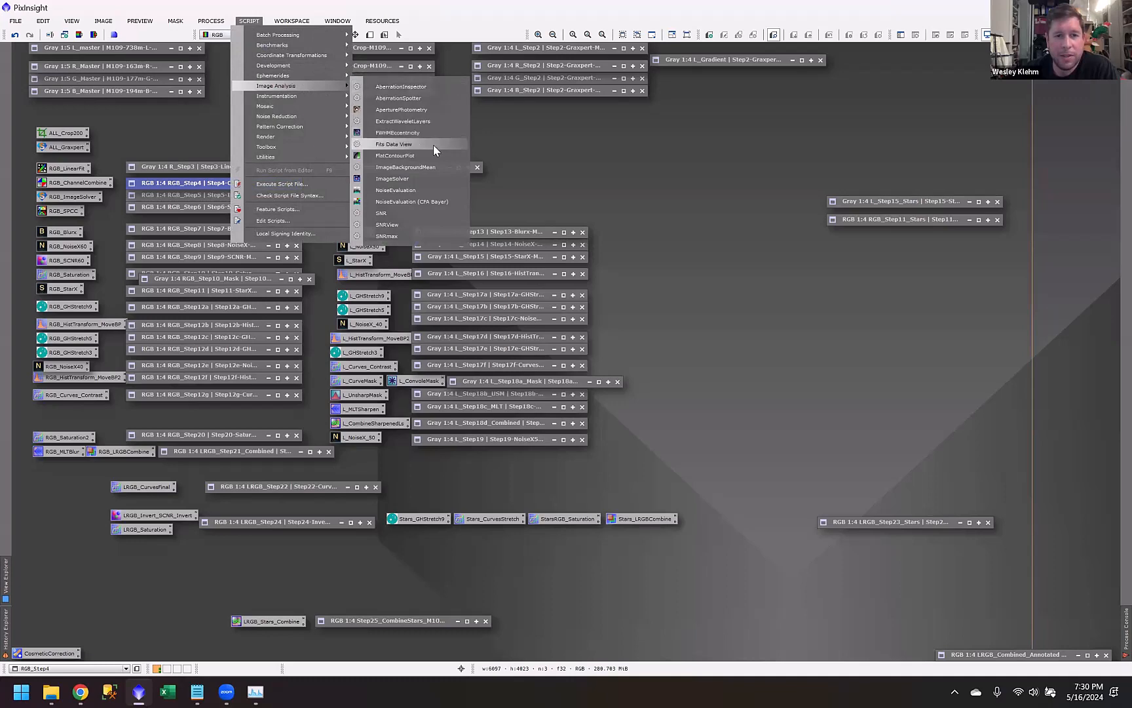
left_click(419, 177)
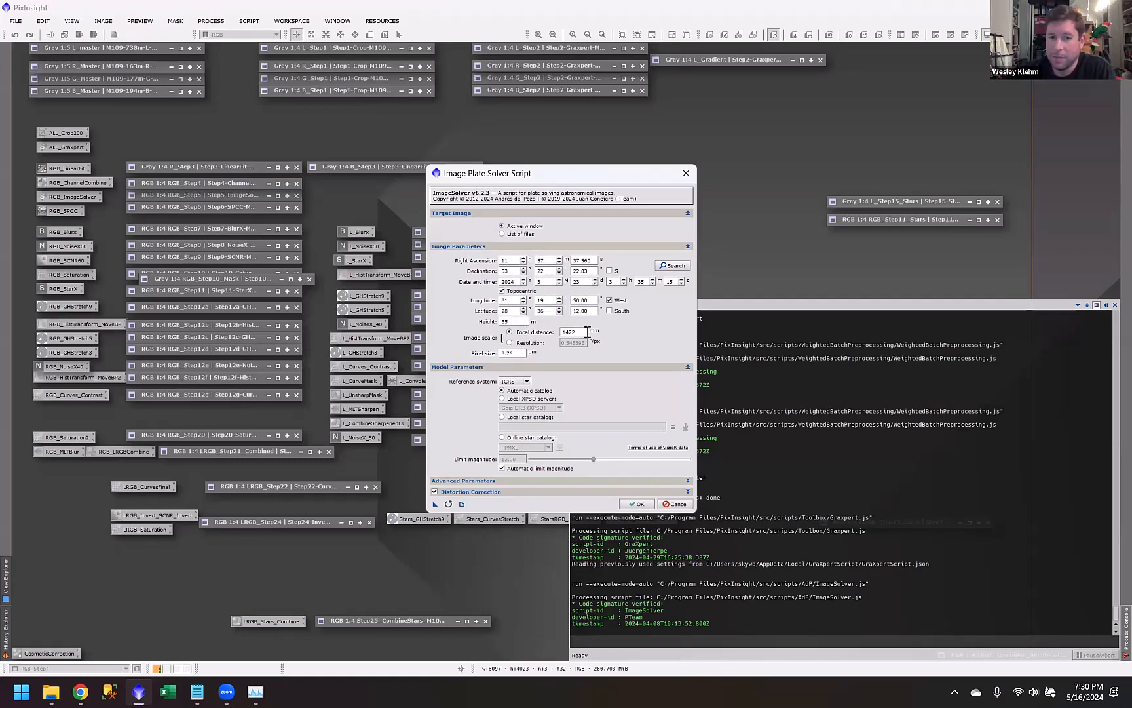
left_click(680, 267)
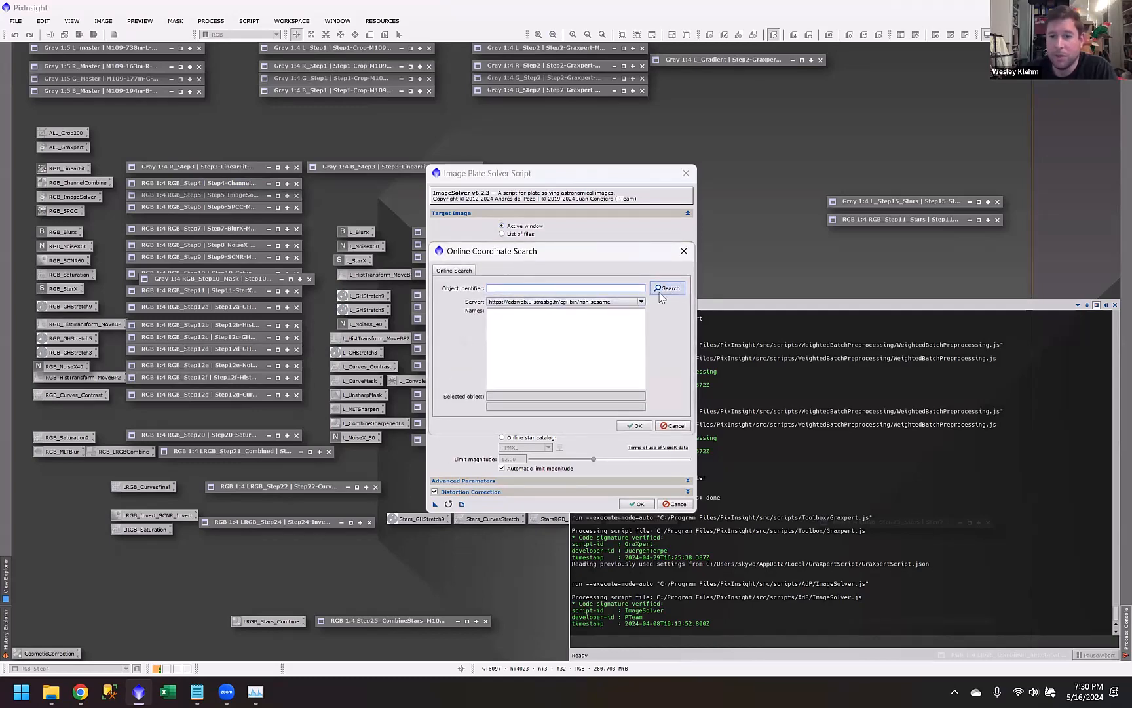
left_click(683, 251)
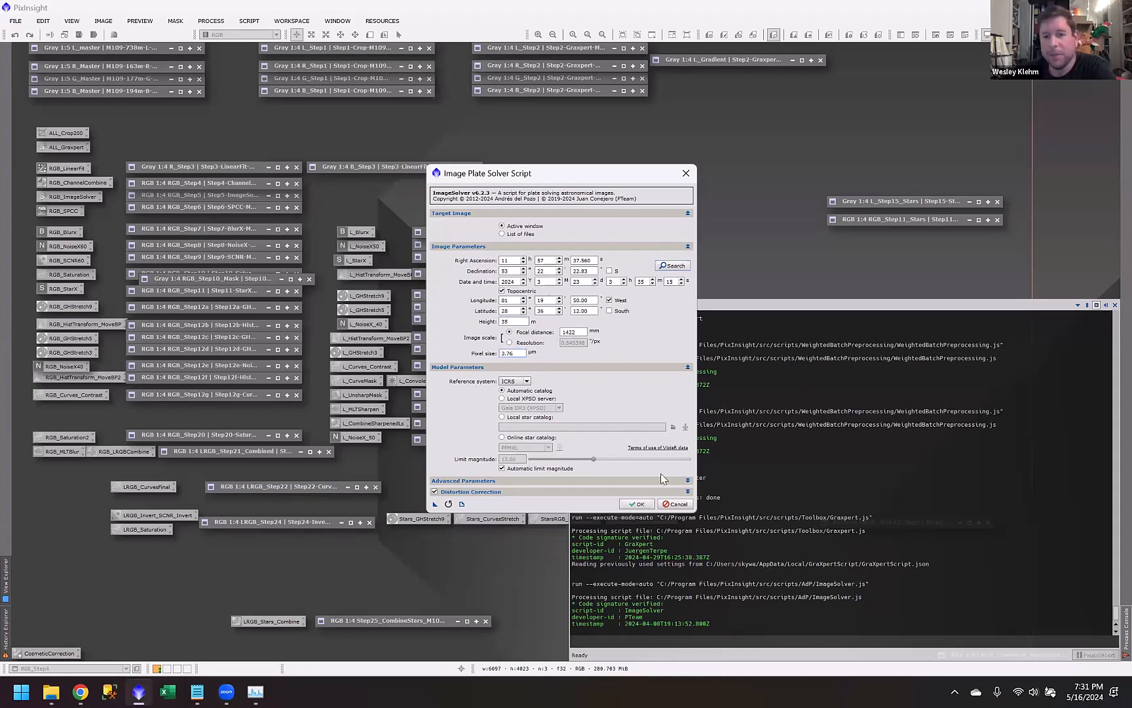
left_click(675, 504)
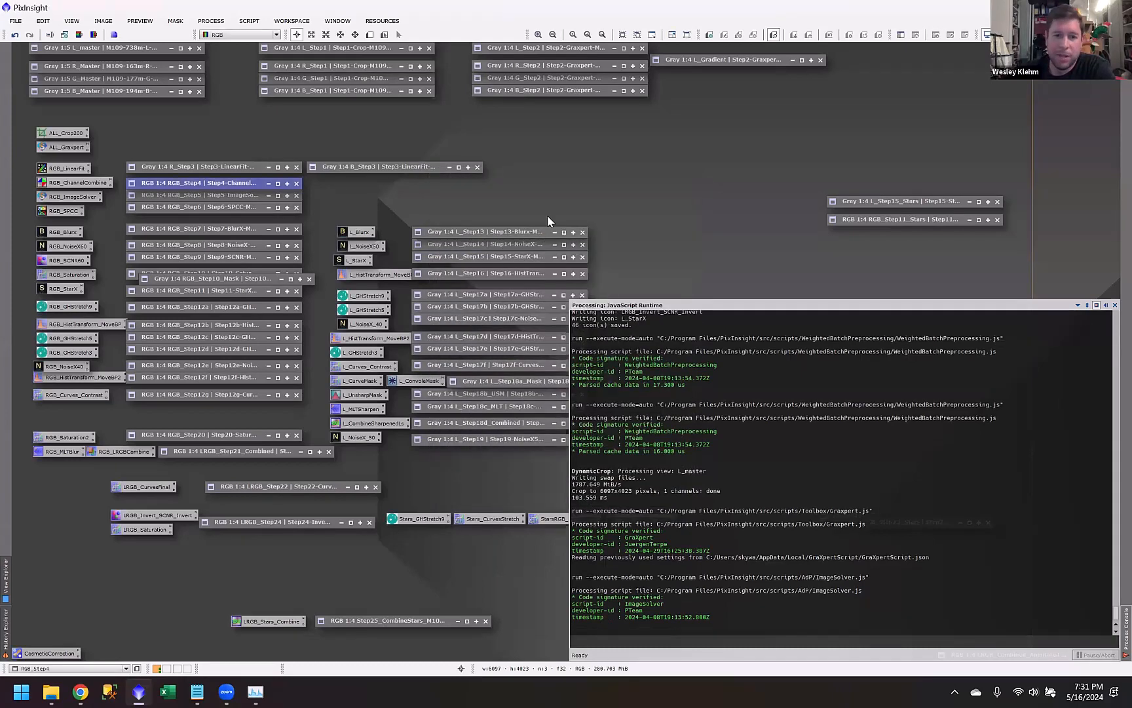
Step: Restore the plate-solved RGB_Step5 image for viewing and minimize it again
double_click(215, 199)
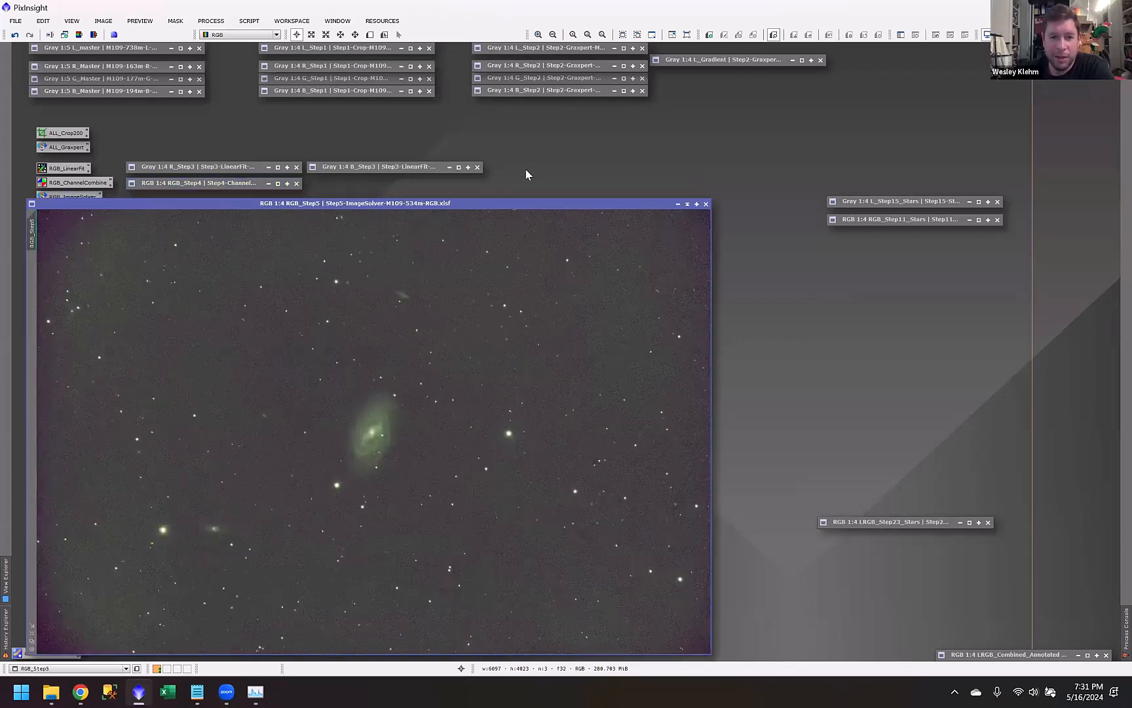
left_click_drag(507, 203, 581, 155)
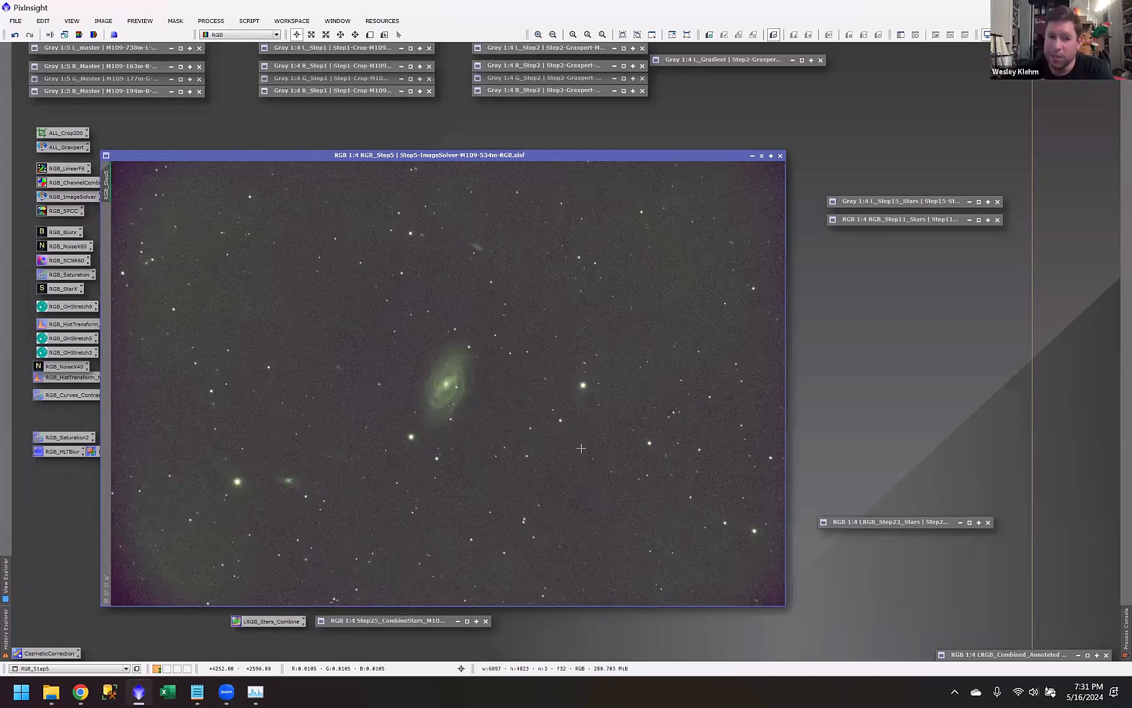
left_click(762, 155)
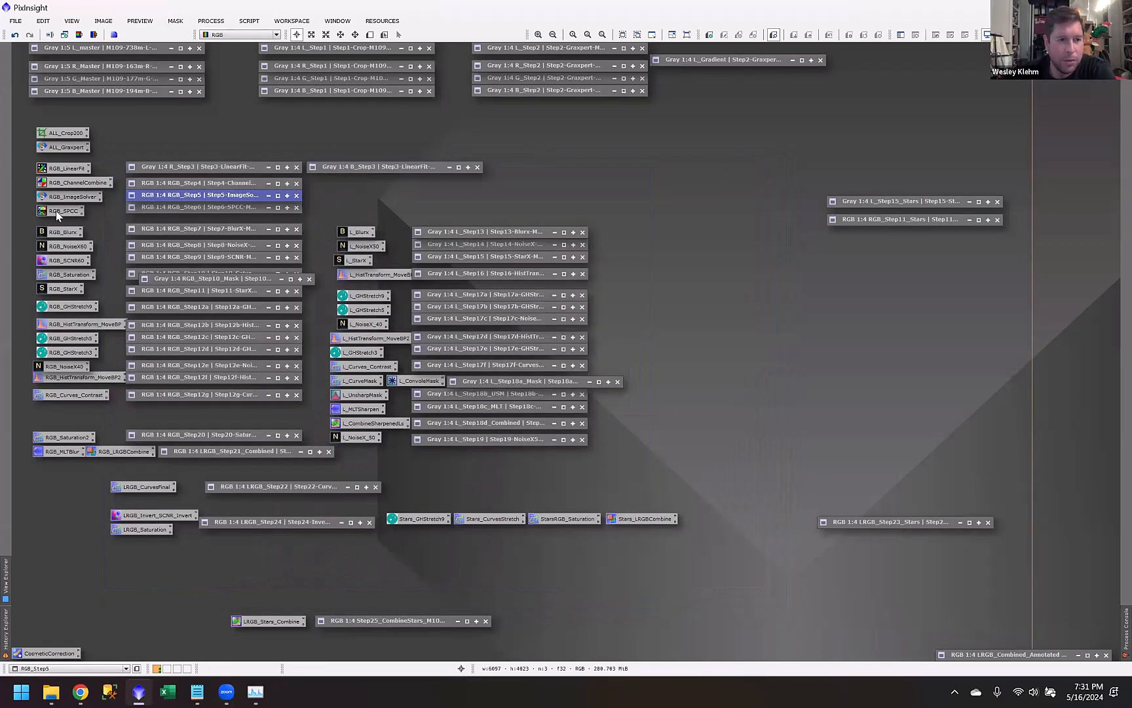
Step: Open the saved RGB_SPCC process beside the RGB_Step5 image and choose the Sony IMX411/455/461/533/571 QE curve
double_click(57, 211)
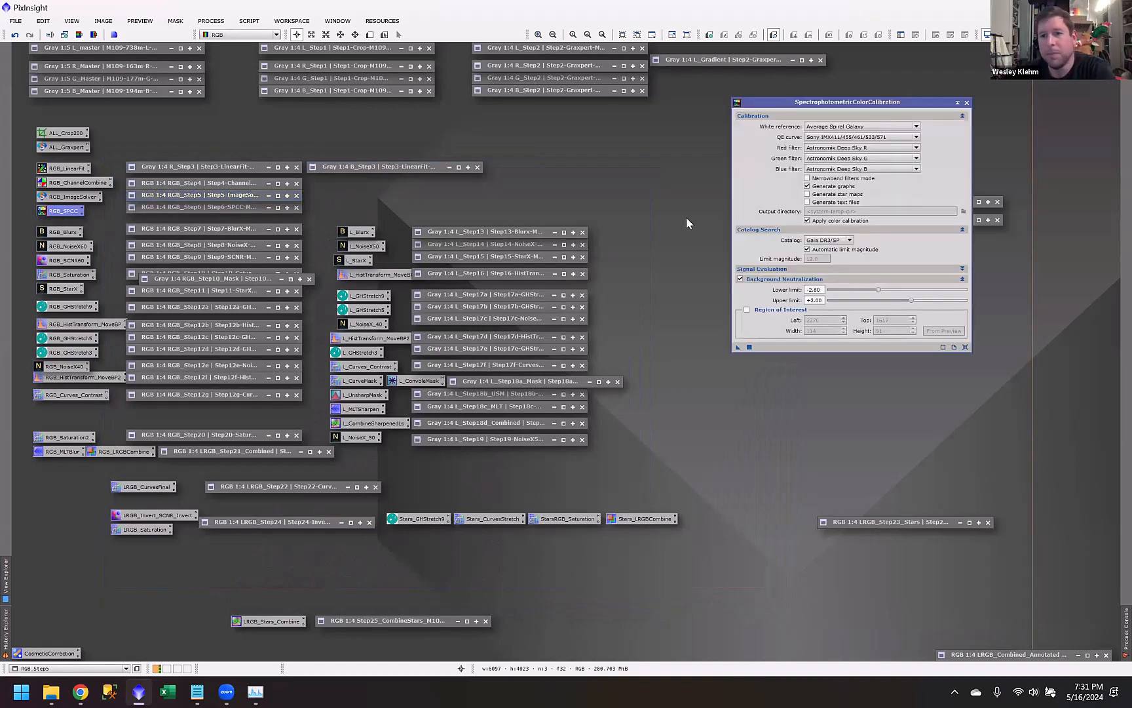
left_click_drag(818, 103, 793, 119)
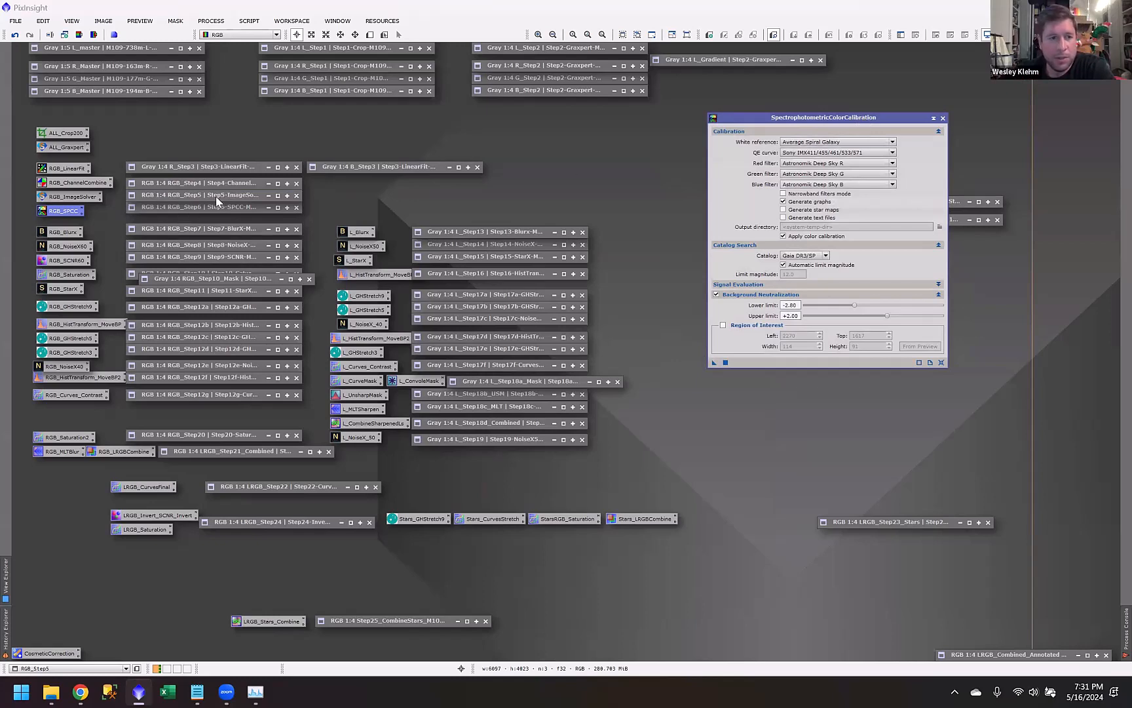
double_click(183, 195)
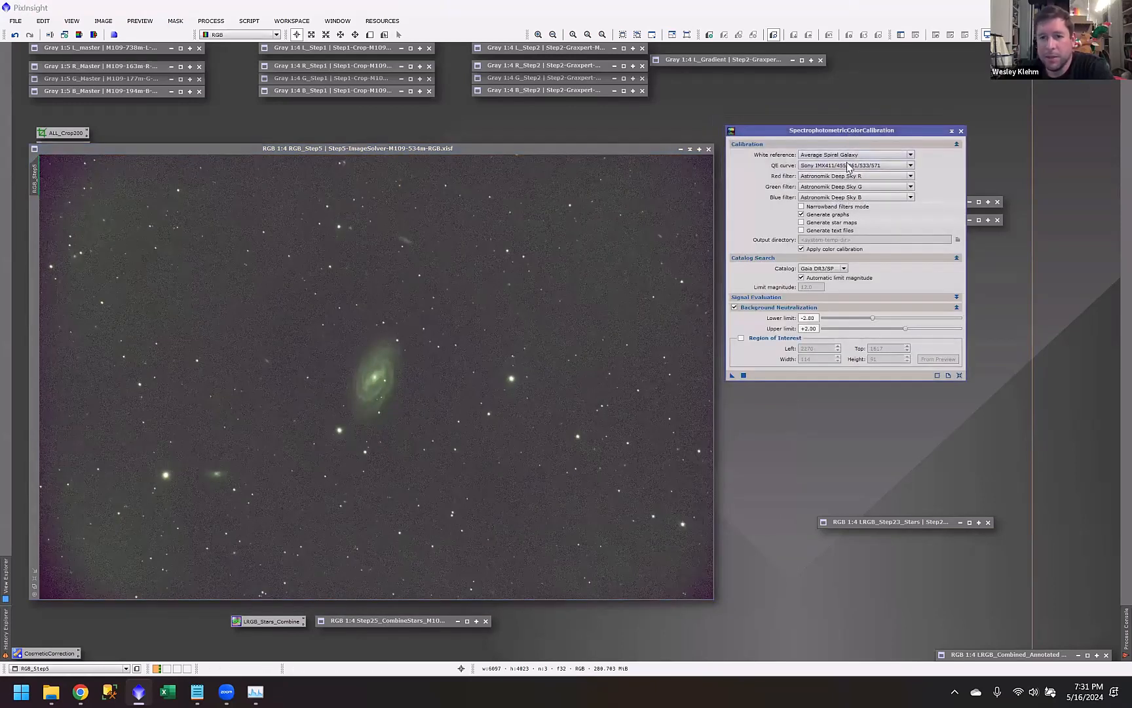
left_click(849, 165)
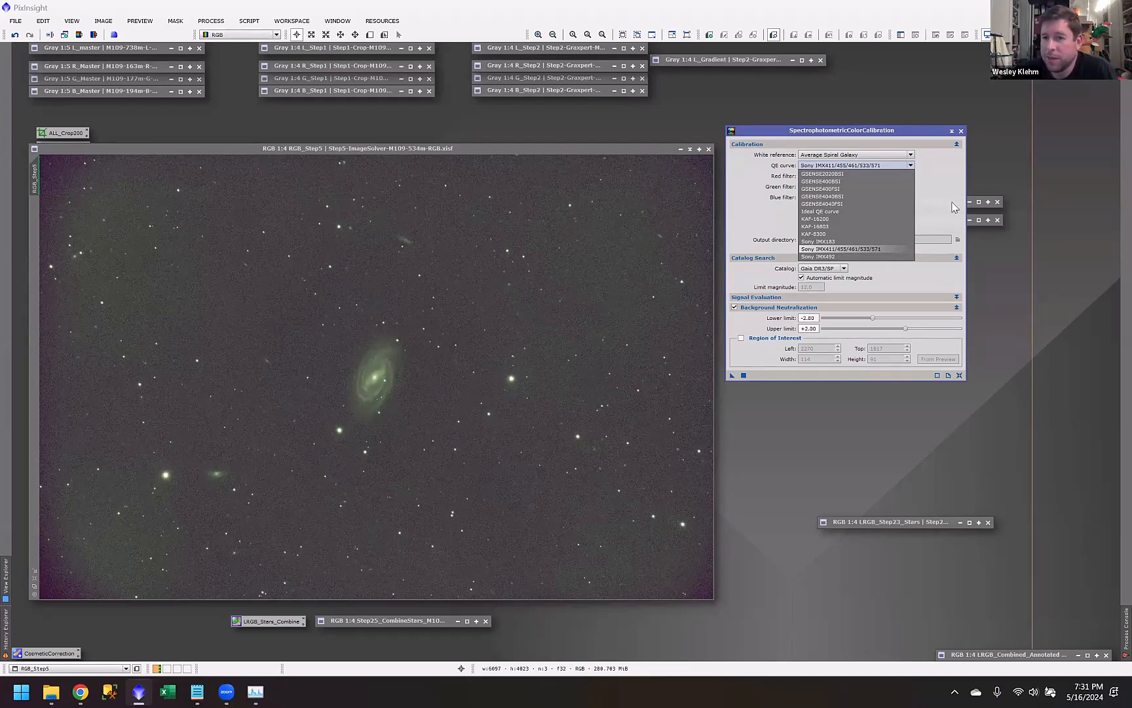
left_click(885, 250)
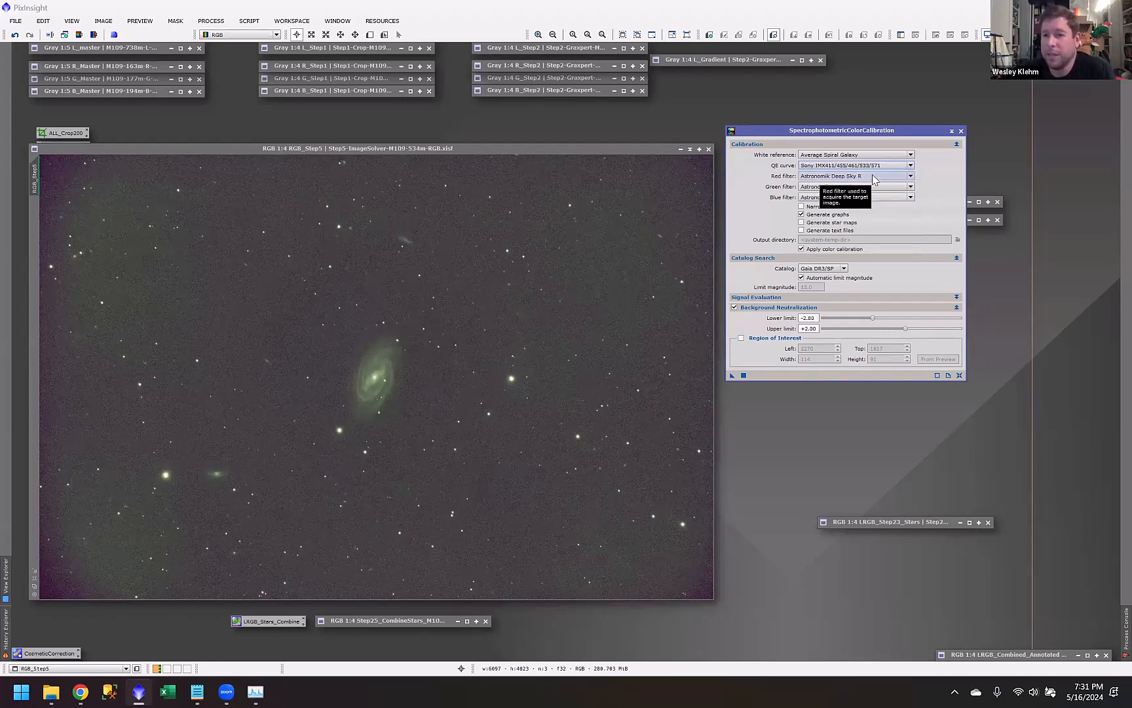
Step: Browse the available red filters in SpectrophotometricColorCalibration and dismiss the list without changing the selection
left_click(872, 175)
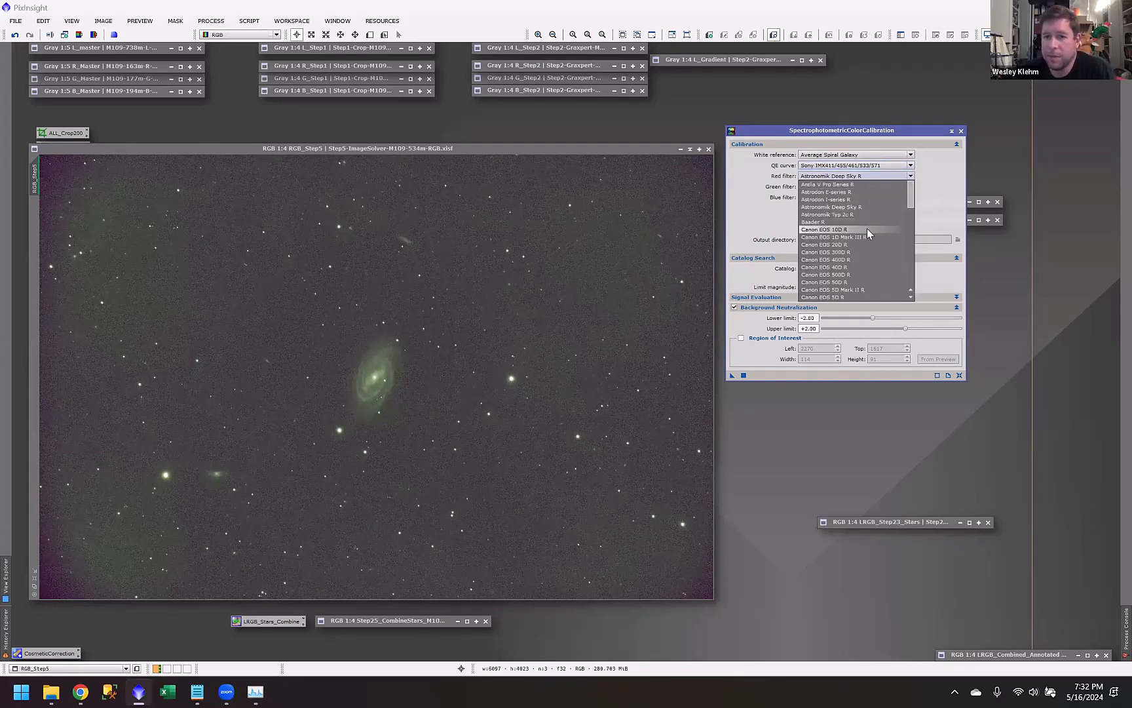
scroll(867, 230, "down", 2)
scroll(865, 261, "up", 3)
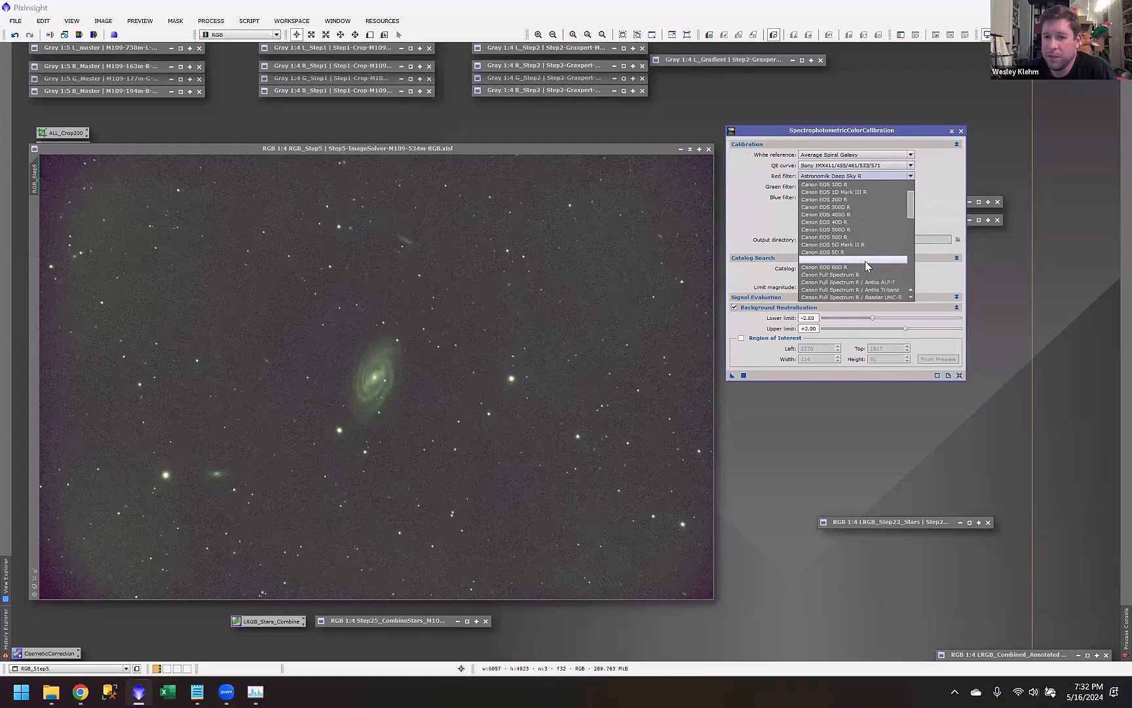
left_click(920, 202)
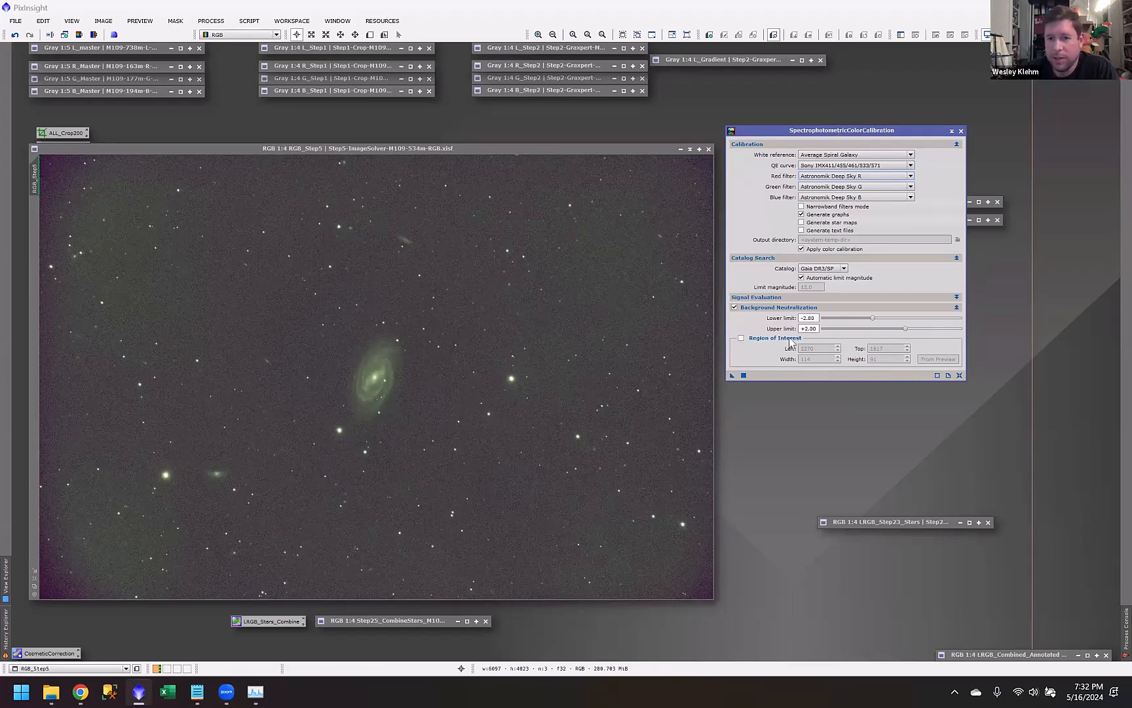
Step: Put away RGB_Step5 without closing it, restore the color-calibrated RGB_Step6 image, and apply a screen auto-stretch to it
left_click(708, 150)
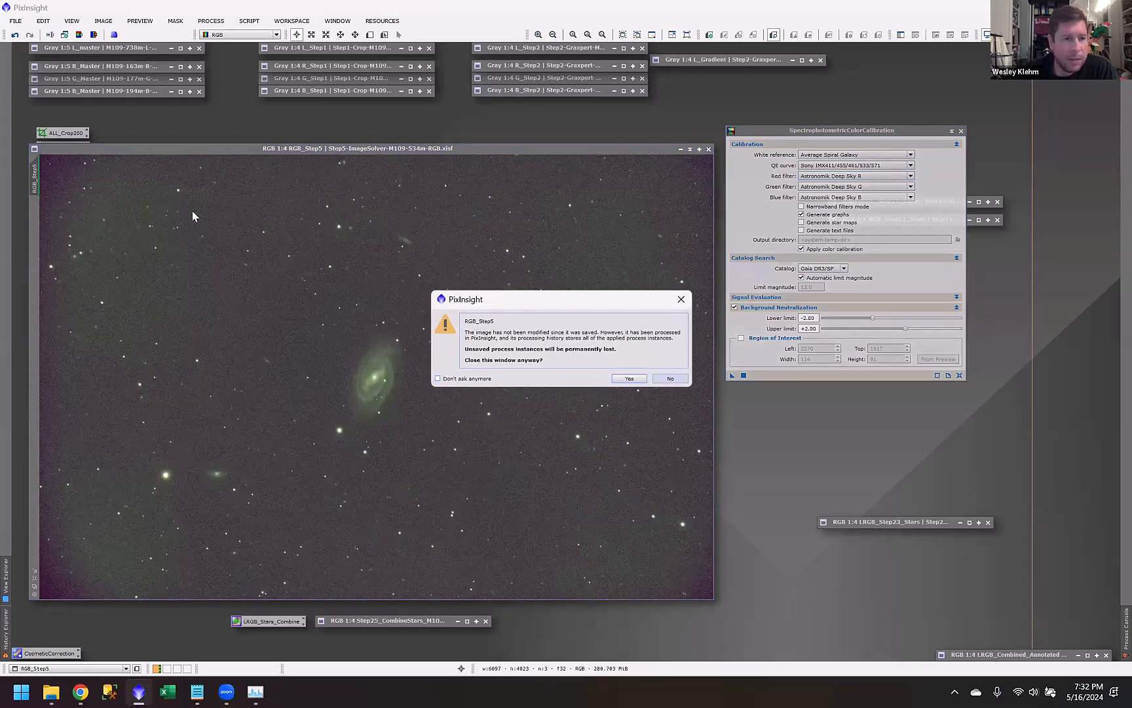
key("Return")
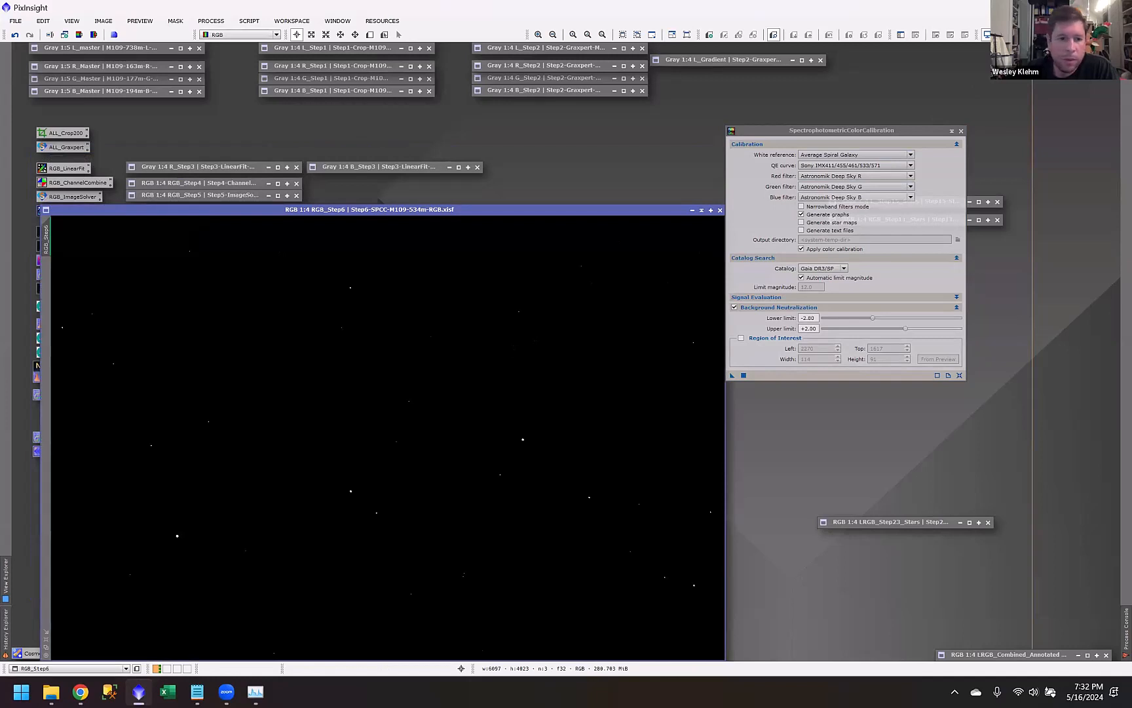
key("ctrl+a")
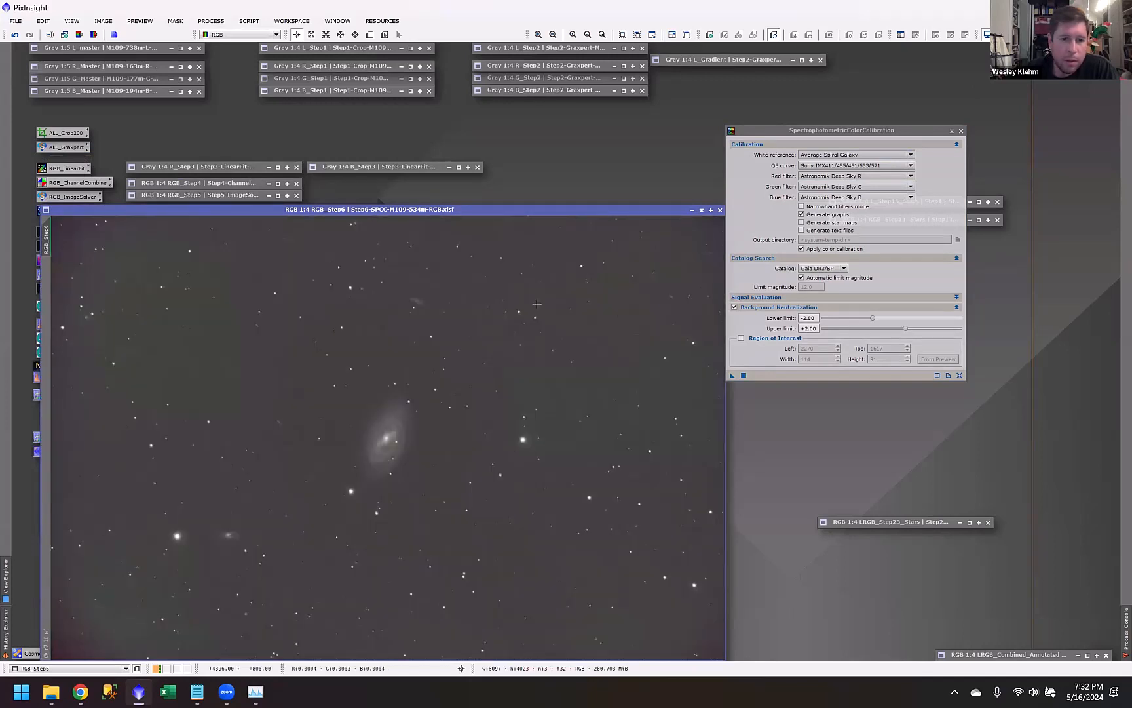
double_click(455, 211)
Step: Examine the calibrated color of the main galaxy, bright stars and small neighbouring galaxy in RGB_Step6
scroll(441, 282, "up", 2)
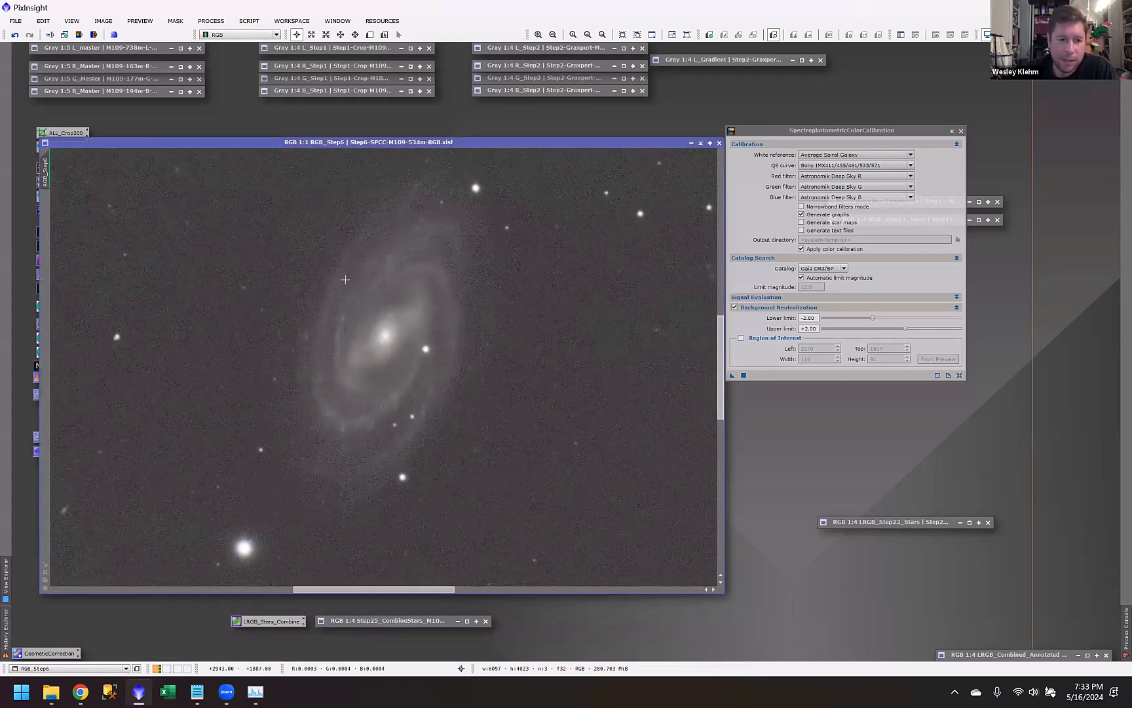
scroll(345, 279, "down", 2)
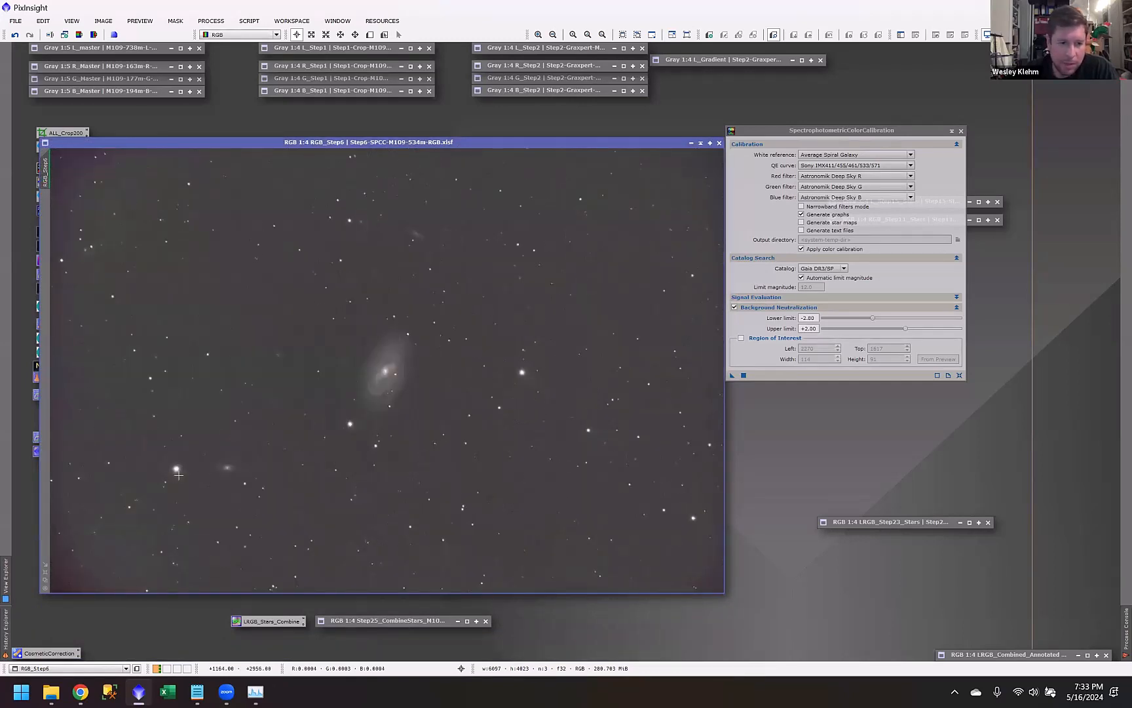
scroll(178, 475, "up", 3)
scroll(170, 449, "down", 2)
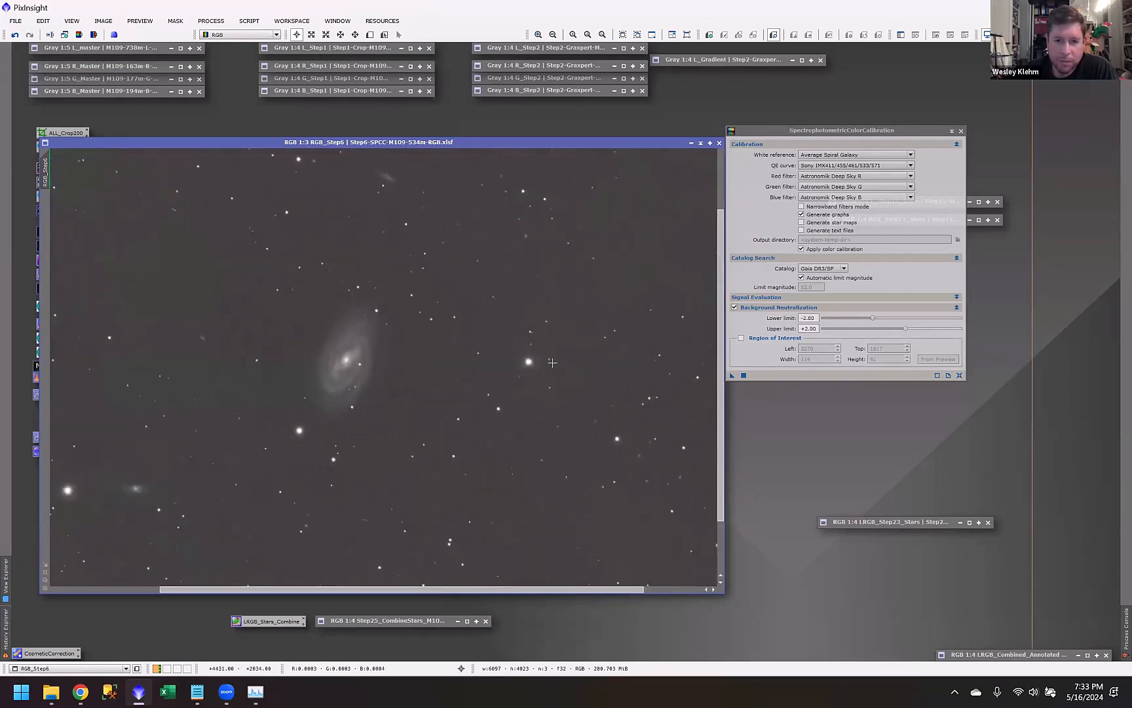
scroll(553, 363, "up", 2)
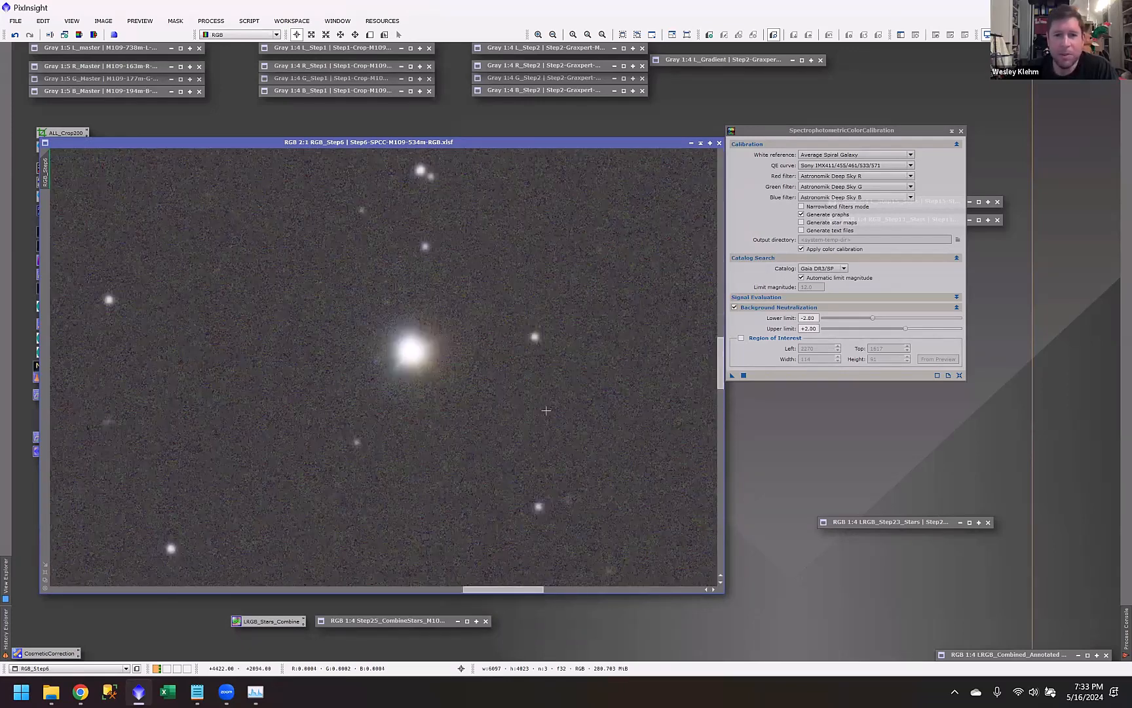
scroll(299, 439, "down", 3)
scroll(226, 480, "up", 2)
scroll(226, 480, "up", 1)
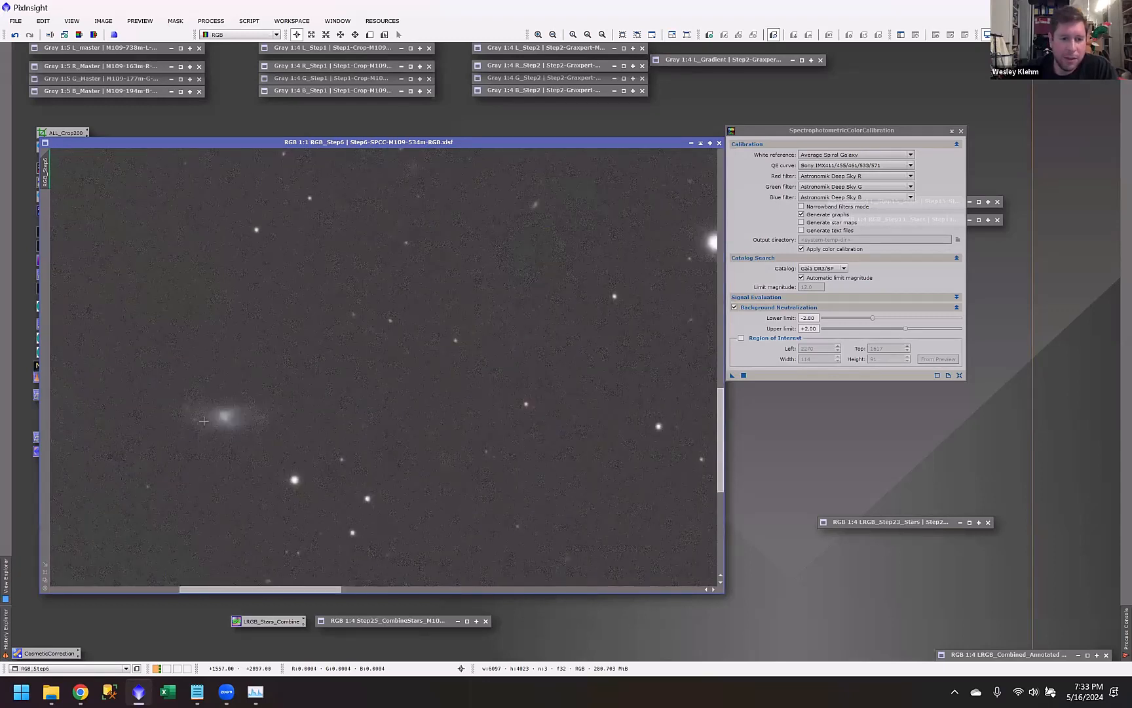
scroll(221, 421, "down", 3)
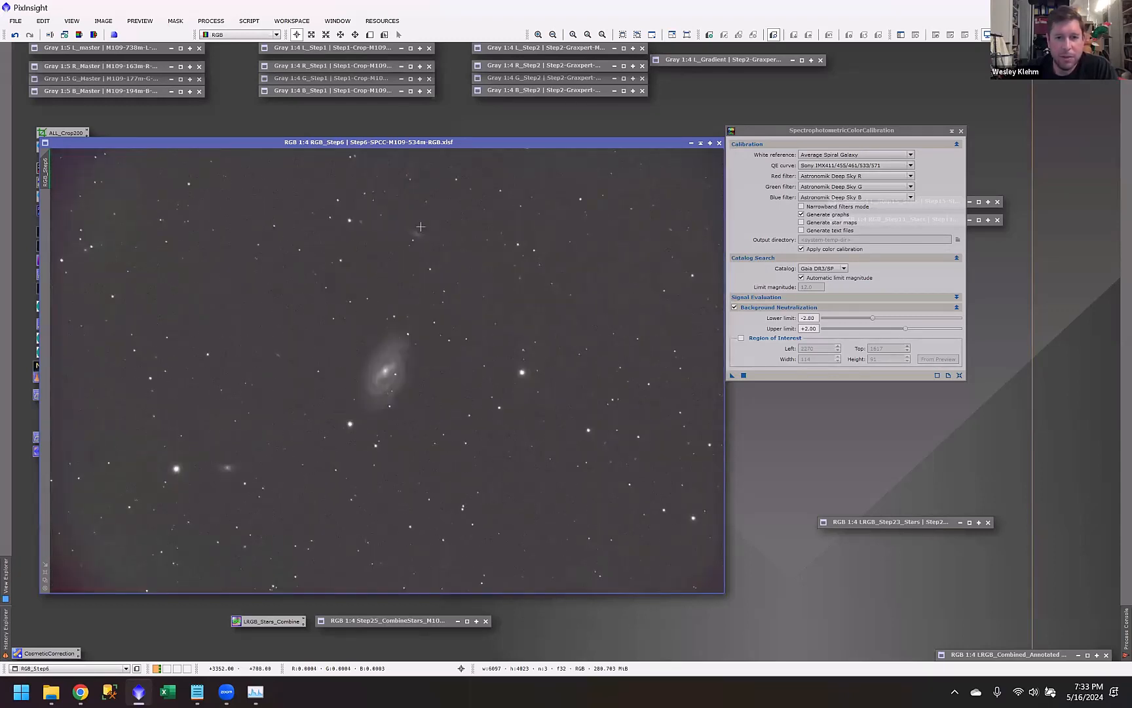
Step: Close SpectrophotometricColorCalibration and reposition the RGB_Step6 image so the process icons are accessible
left_click(961, 132)
left_click_drag(594, 137, 634, 132)
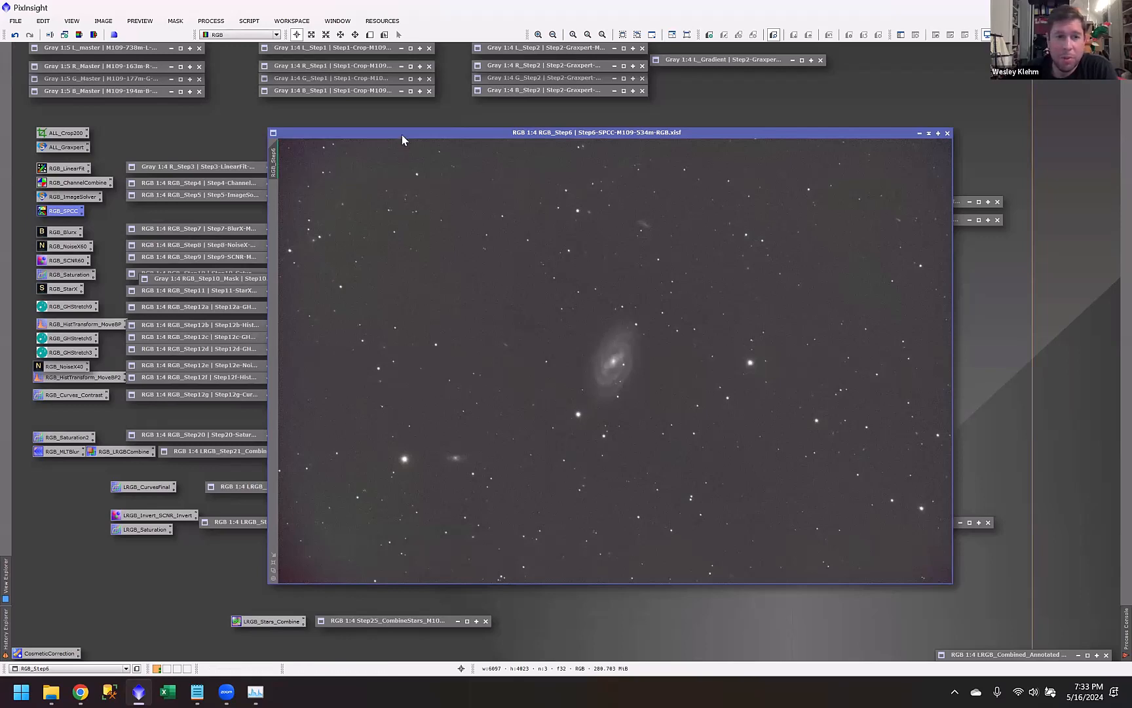
left_click_drag(364, 139, 415, 136)
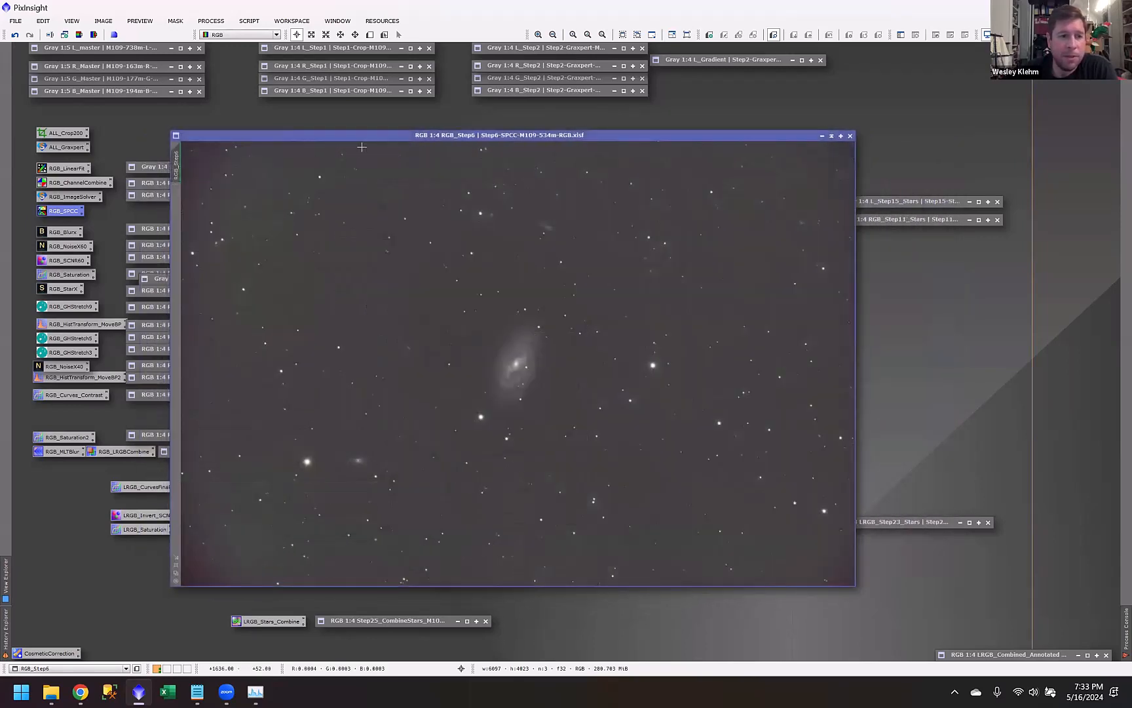
Step: Open RGB_BlurX, reset it, and set Sharpen Stars to 0.19, Adjust Star Halos to -0.09 and Sharpen Nonstellar to 0.90
double_click(57, 233)
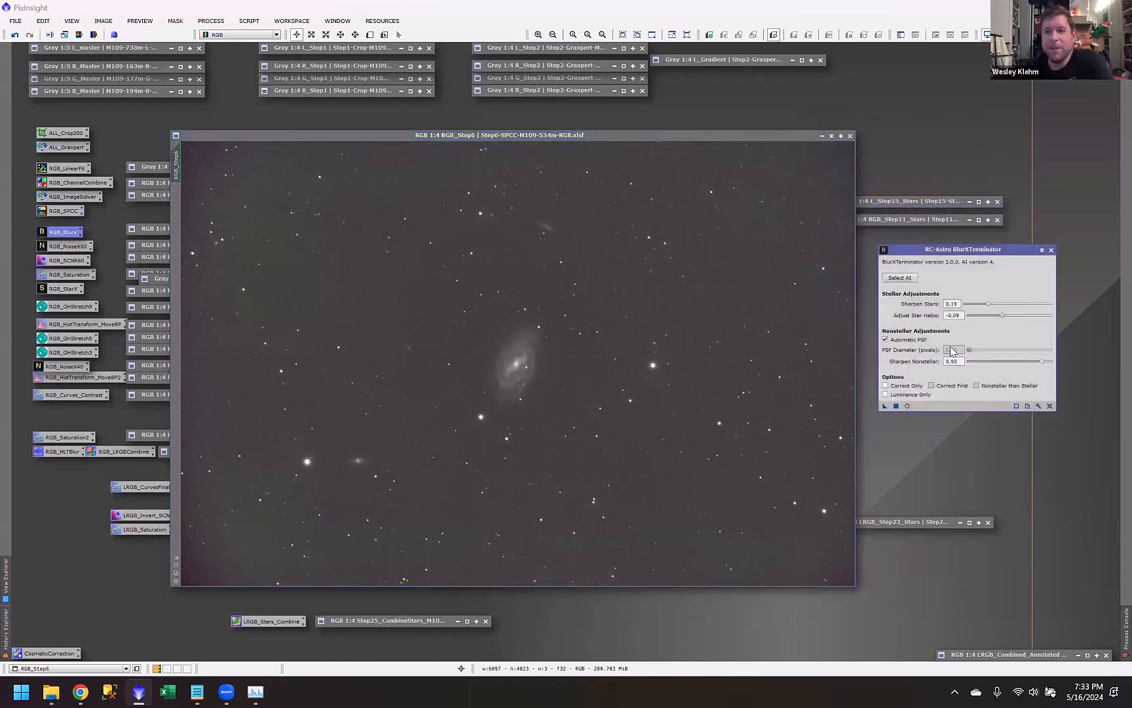
mouse_move(952, 352)
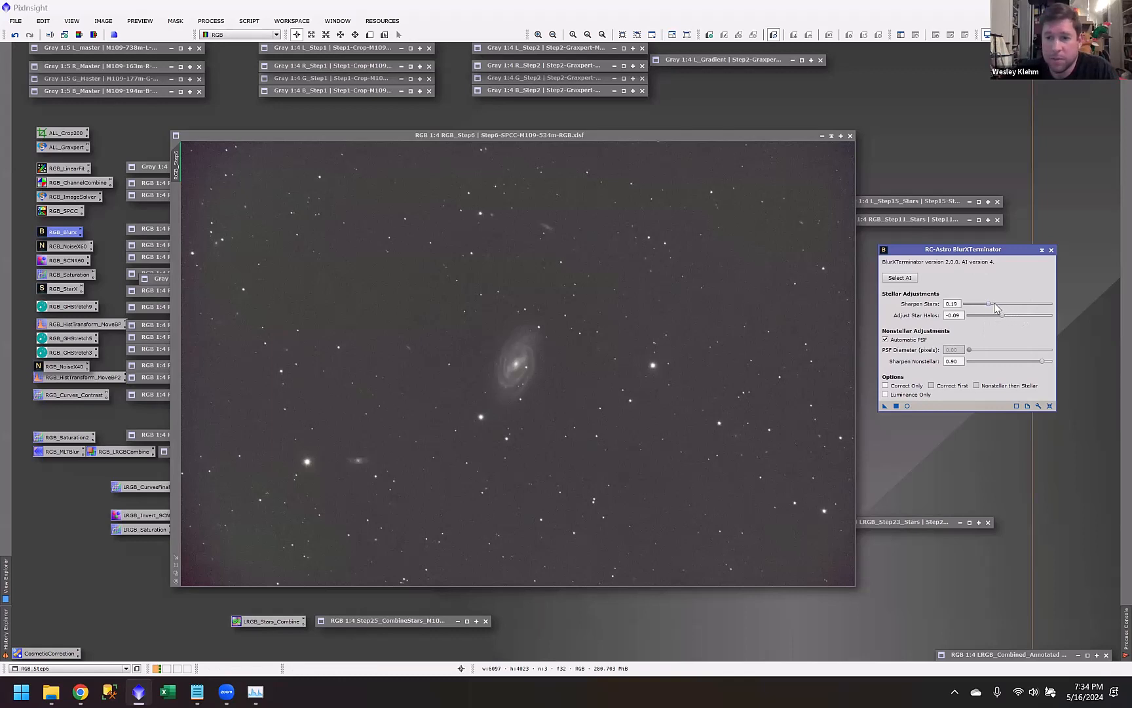
left_click(1049, 406)
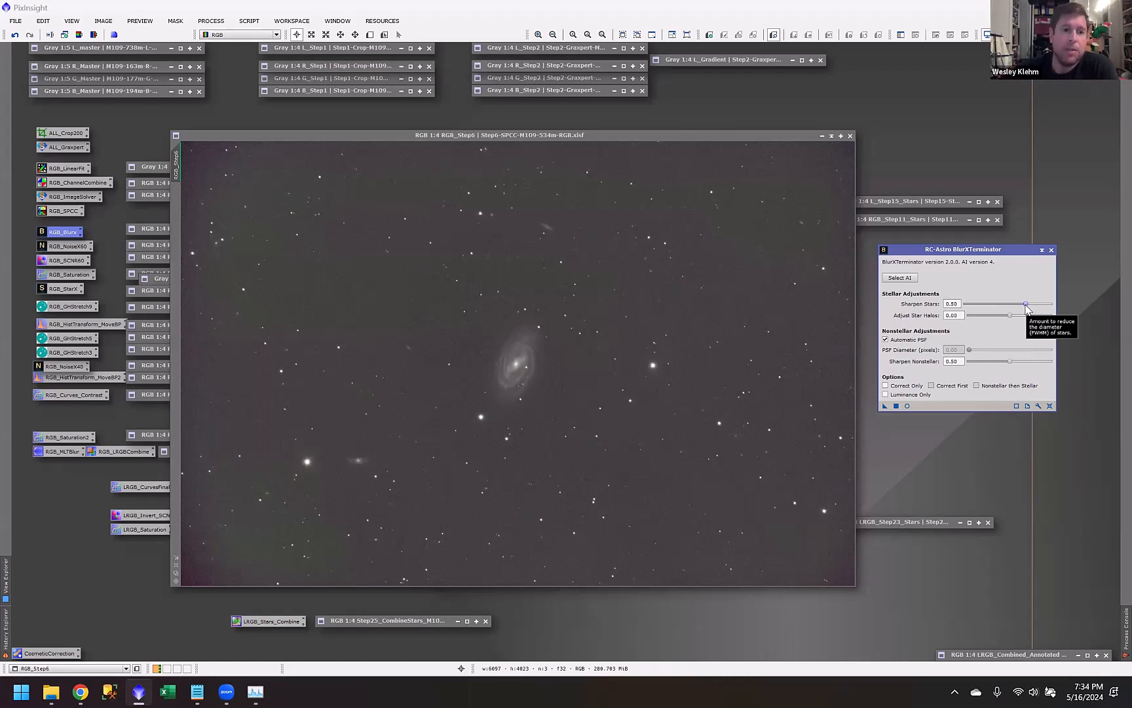
left_click_drag(1026, 308, 990, 306)
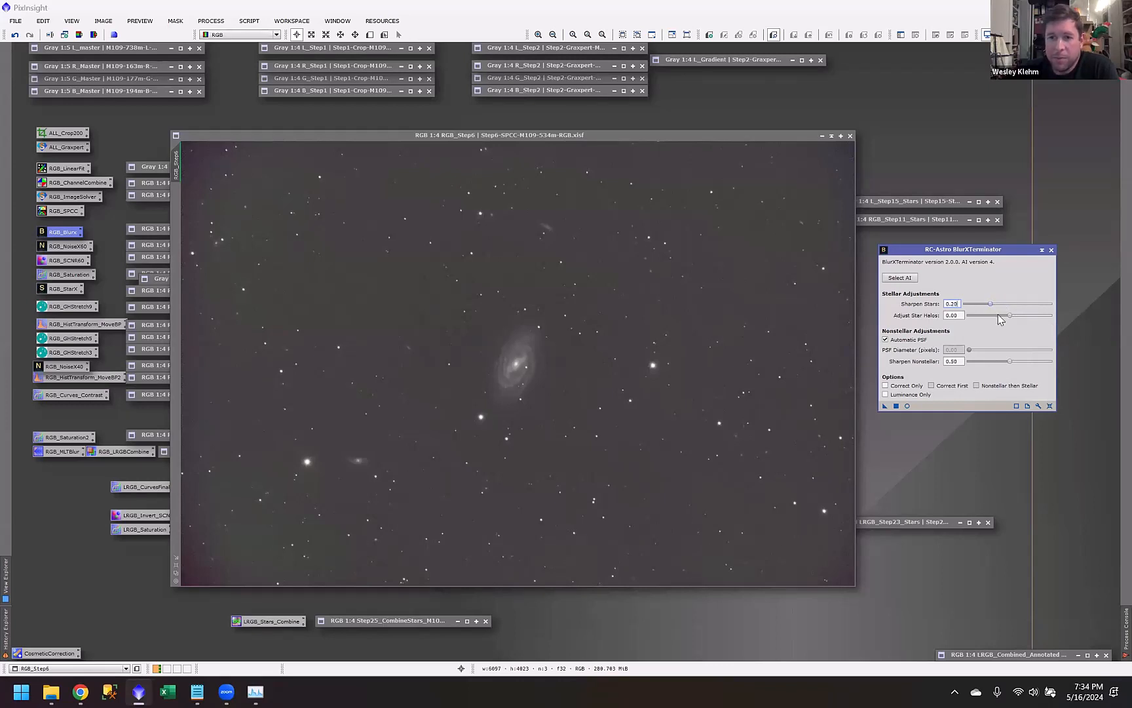
left_click_drag(1011, 315, 1005, 319)
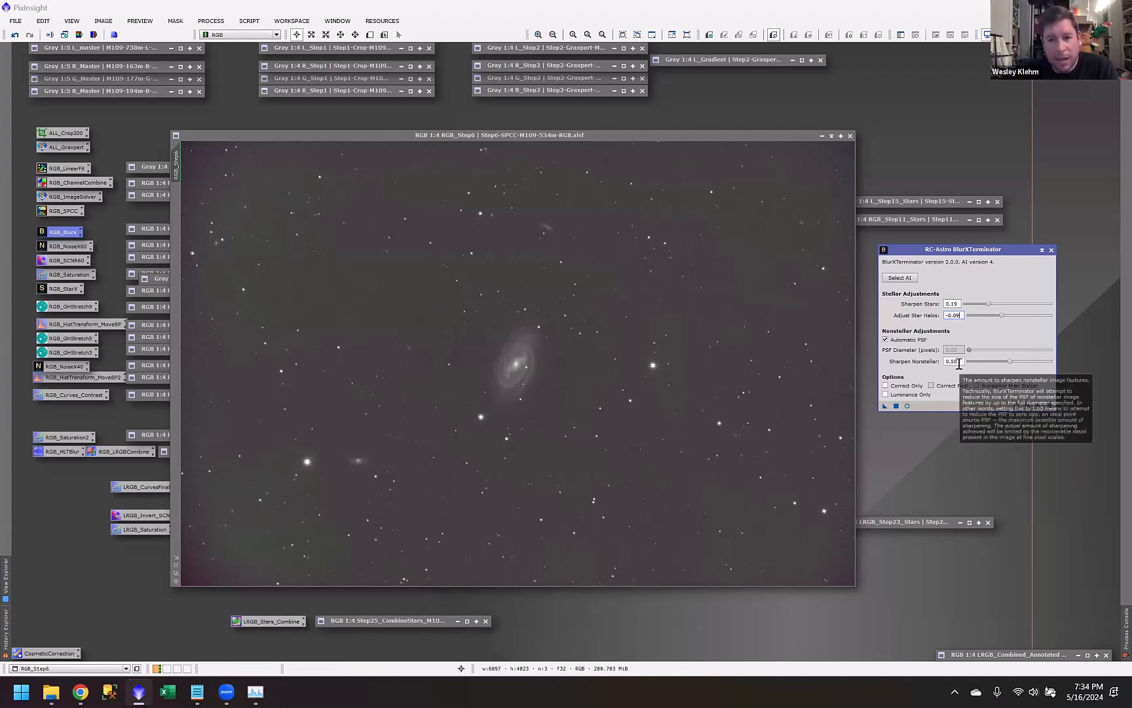
left_click_drag(1011, 366, 1045, 372)
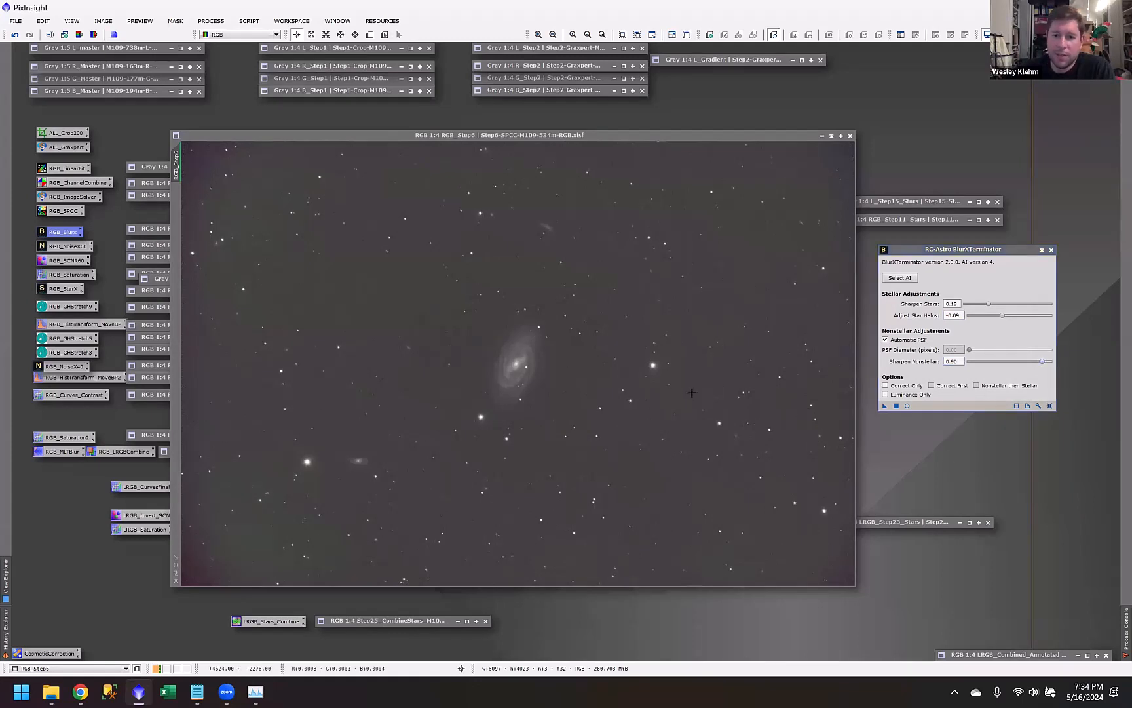
Step: Inspect the stars and the galaxy's core and spiral arms up close in RGB_Step6 before deconvolution
scroll(694, 393, "up", 2)
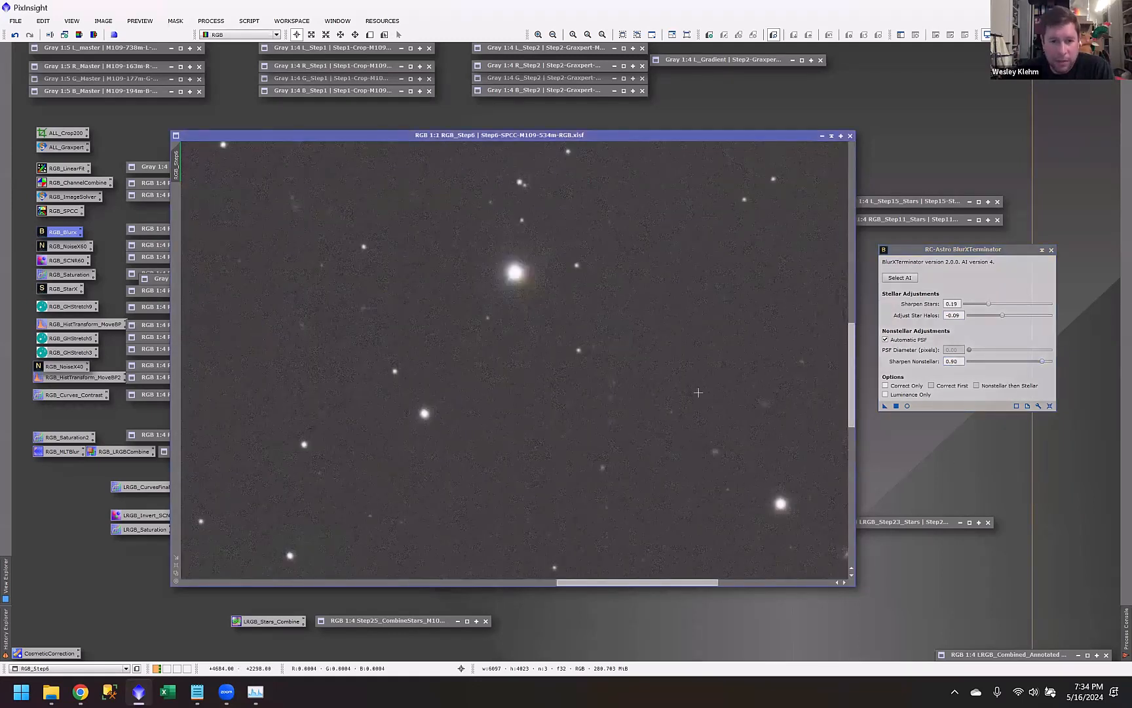
scroll(699, 392, "up", 1)
scroll(671, 338, "down", 1)
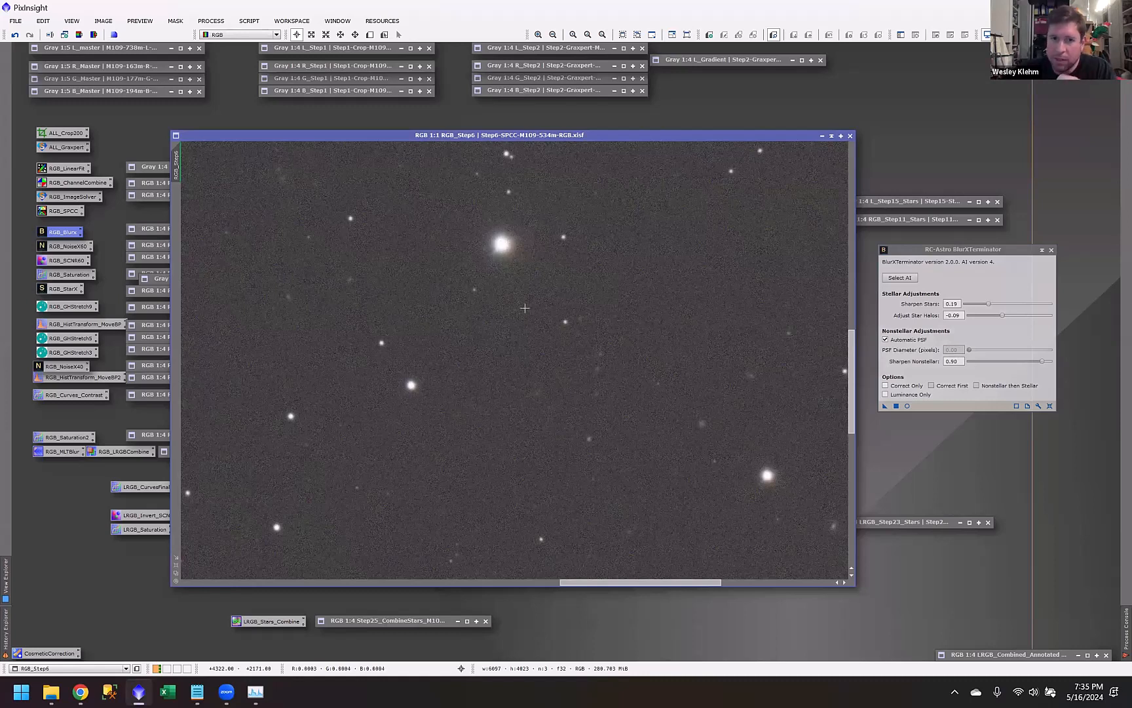
scroll(501, 245, "down", 3)
scroll(525, 369, "up", 3)
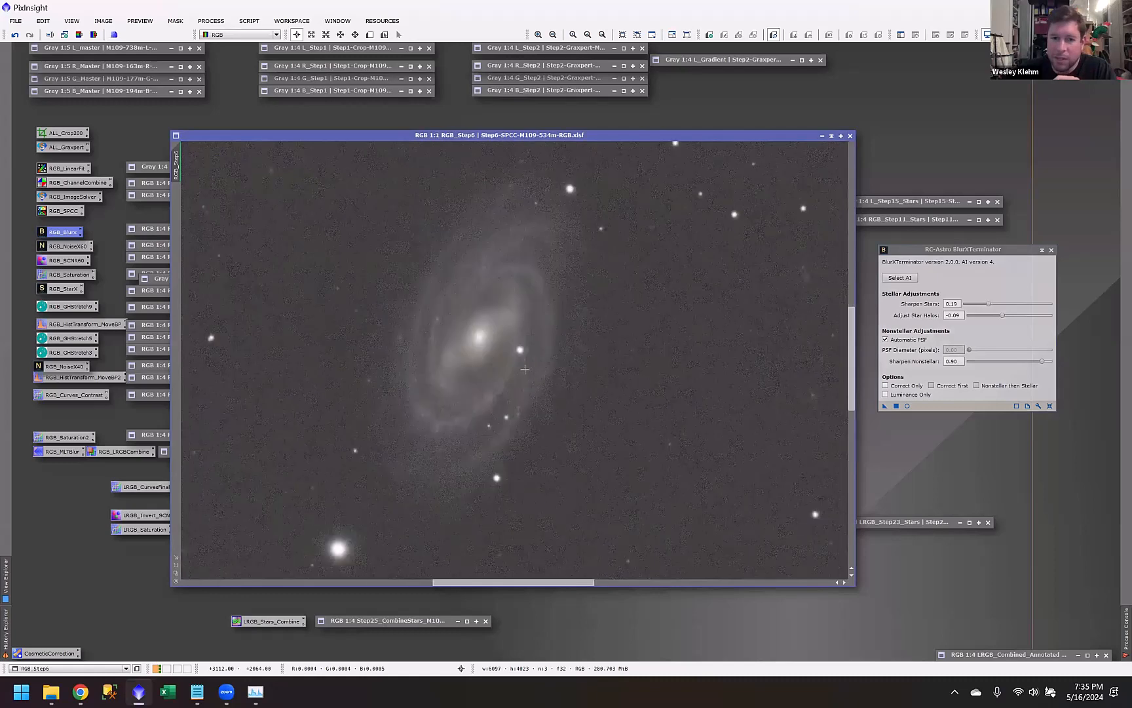
scroll(525, 369, "up", 1)
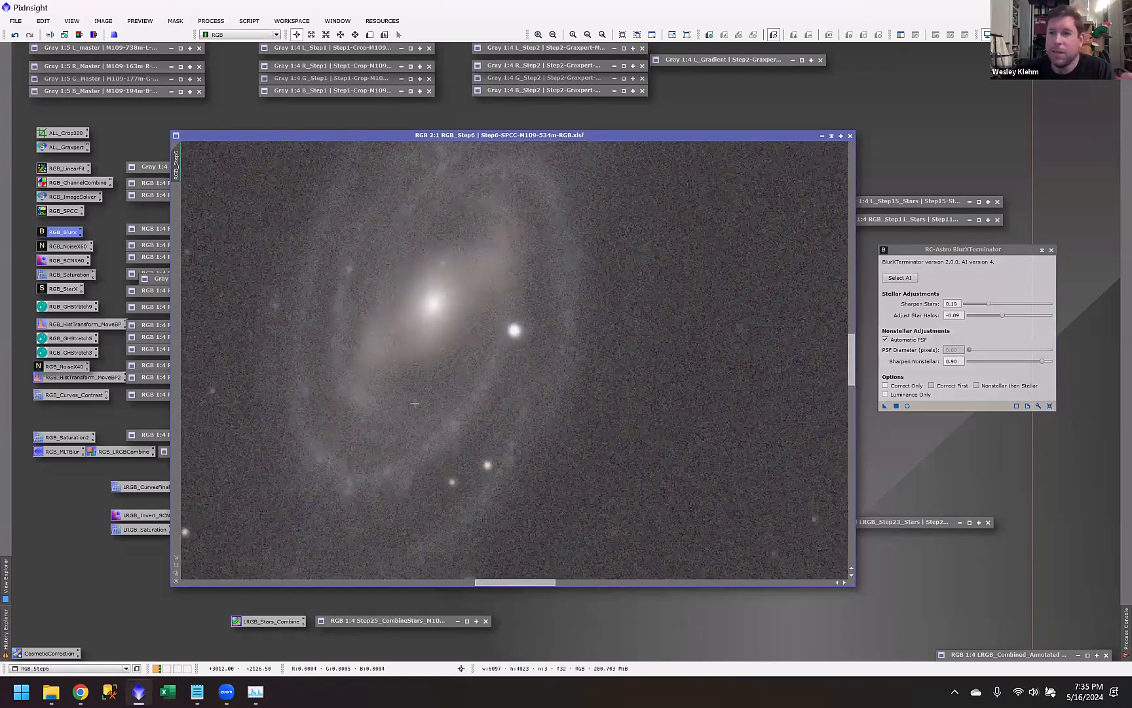
scroll(414, 403, "down", 1)
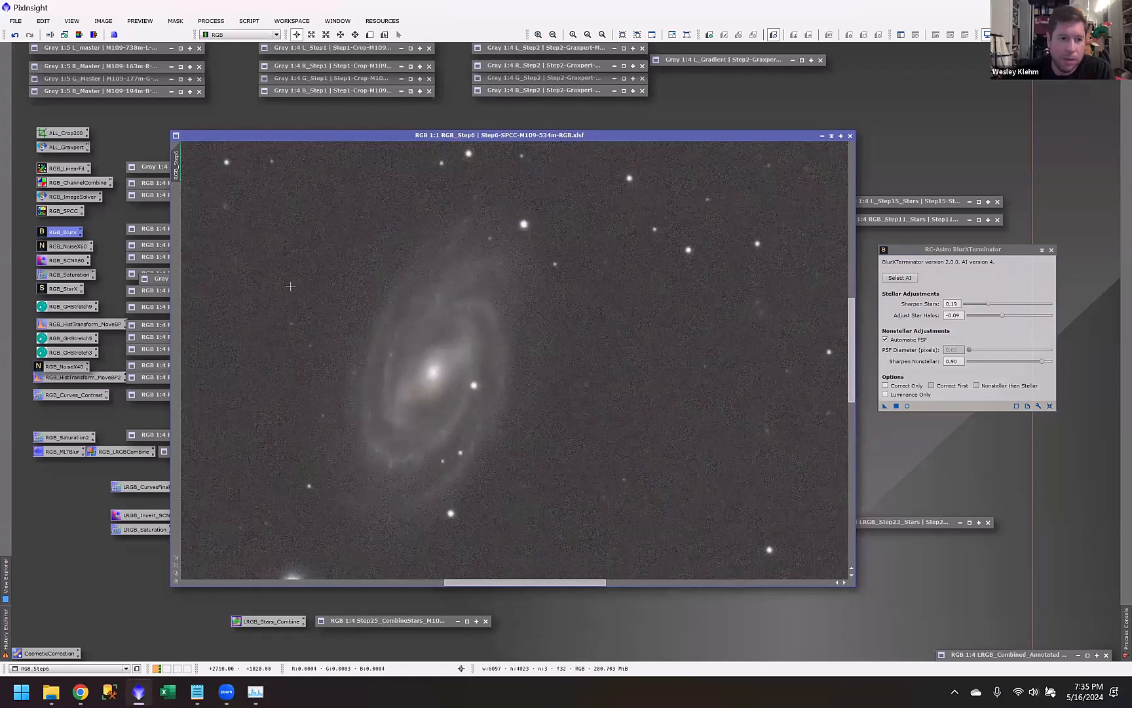
Step: Restore the BlurXTerminator result RGB_Step7, place it beside RGB_Step6, and compare the galaxy detail at 1:1
left_click_drag(367, 136, 431, 142)
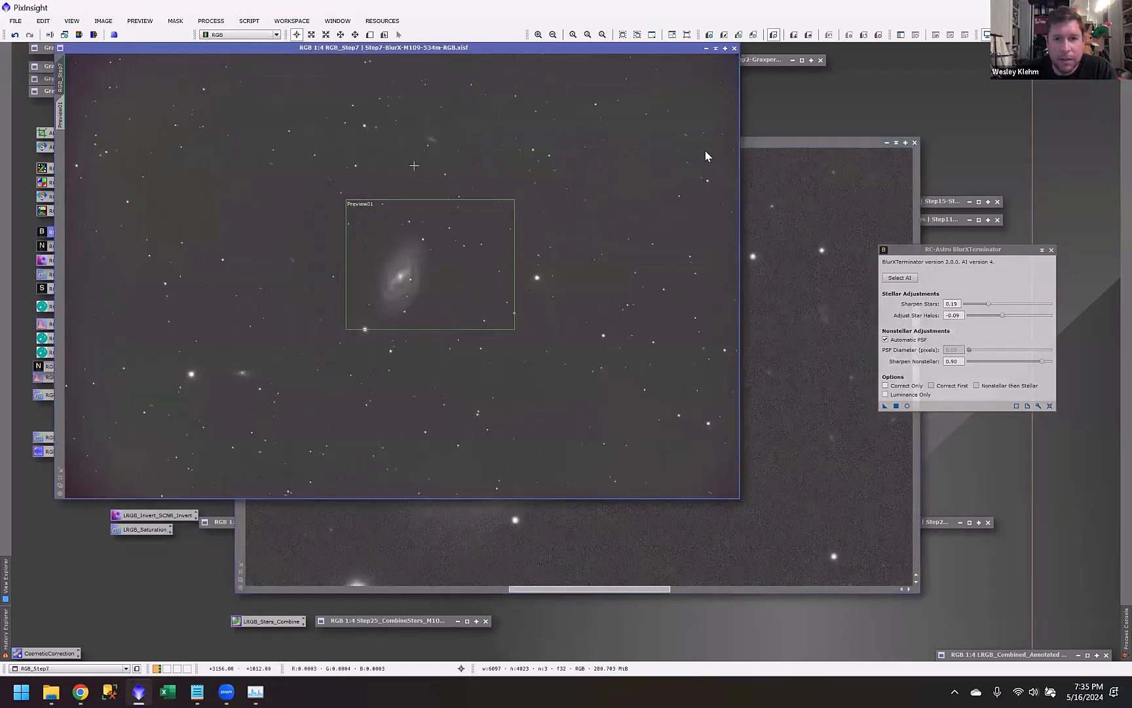
left_click_drag(480, 117, 309, 103)
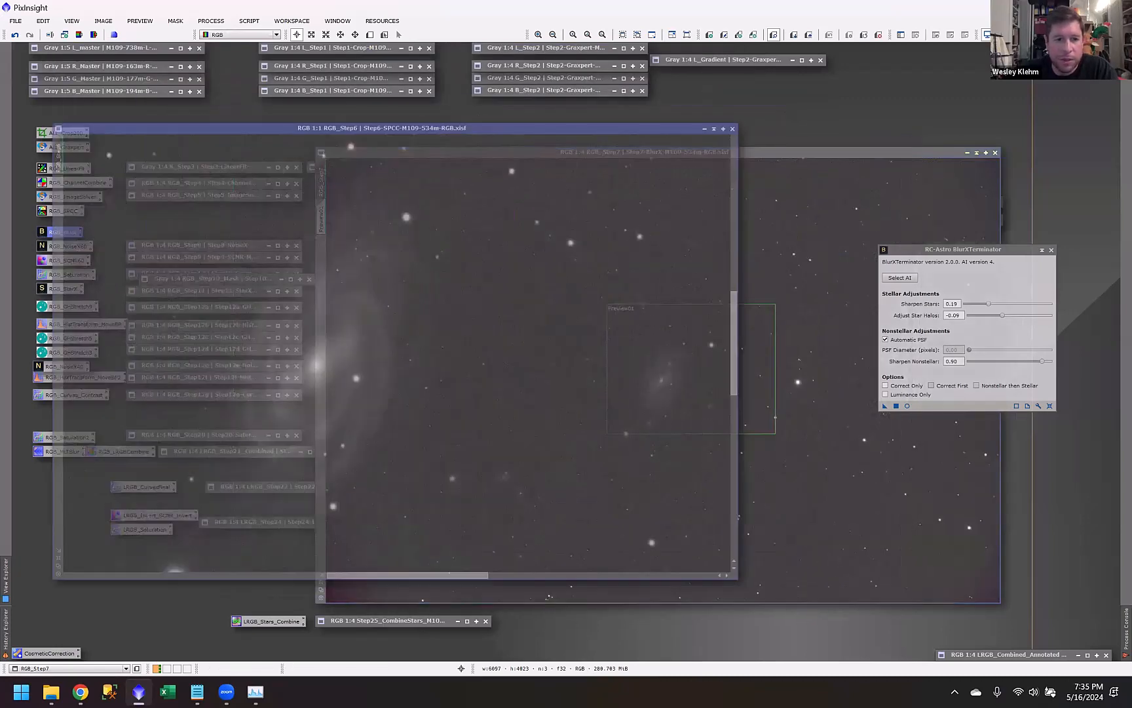
left_click_drag(506, 131, 476, 120)
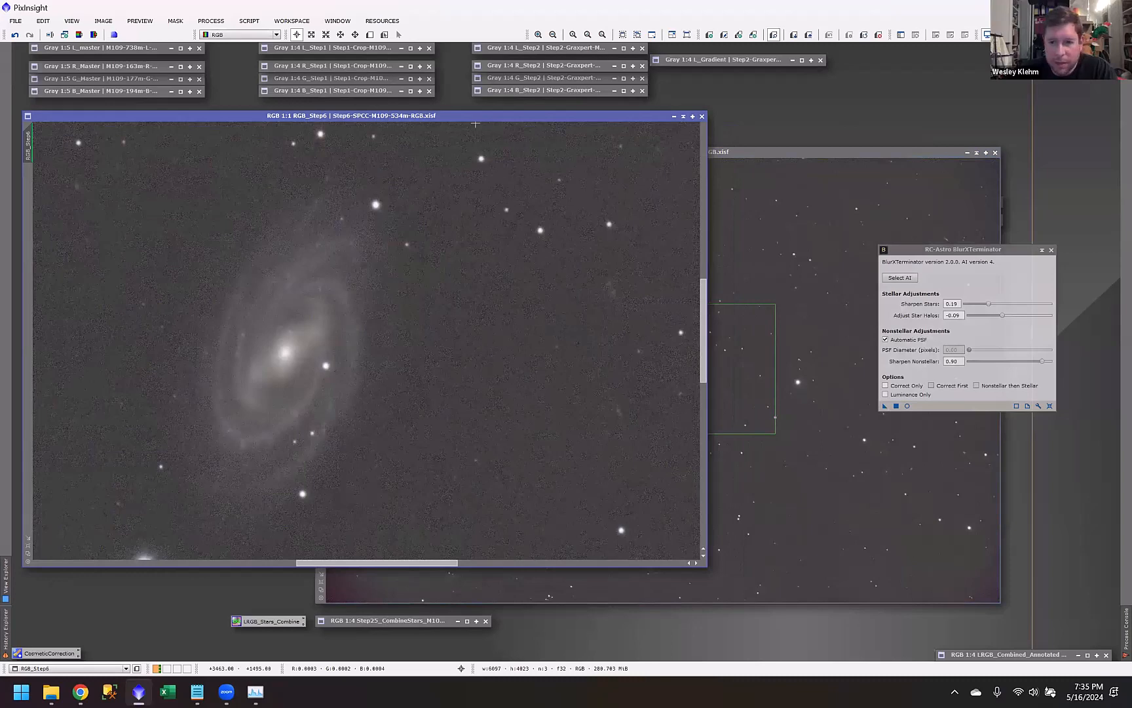
scroll(295, 380, "up", 1)
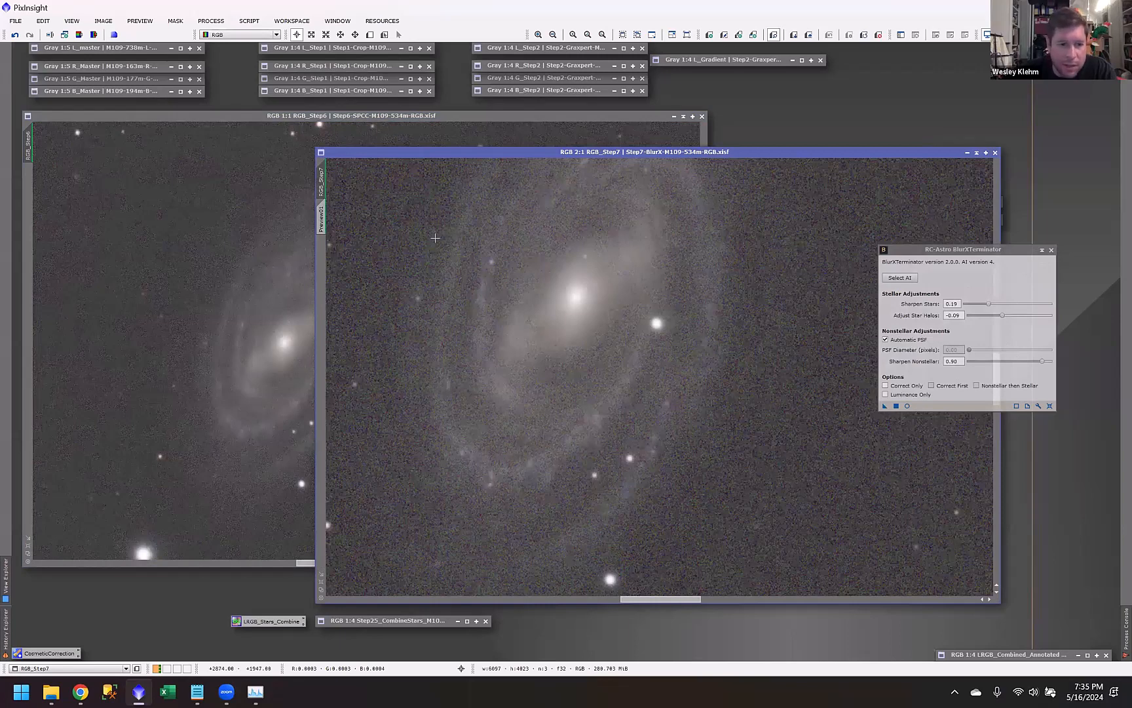
scroll(591, 225, "down", 1)
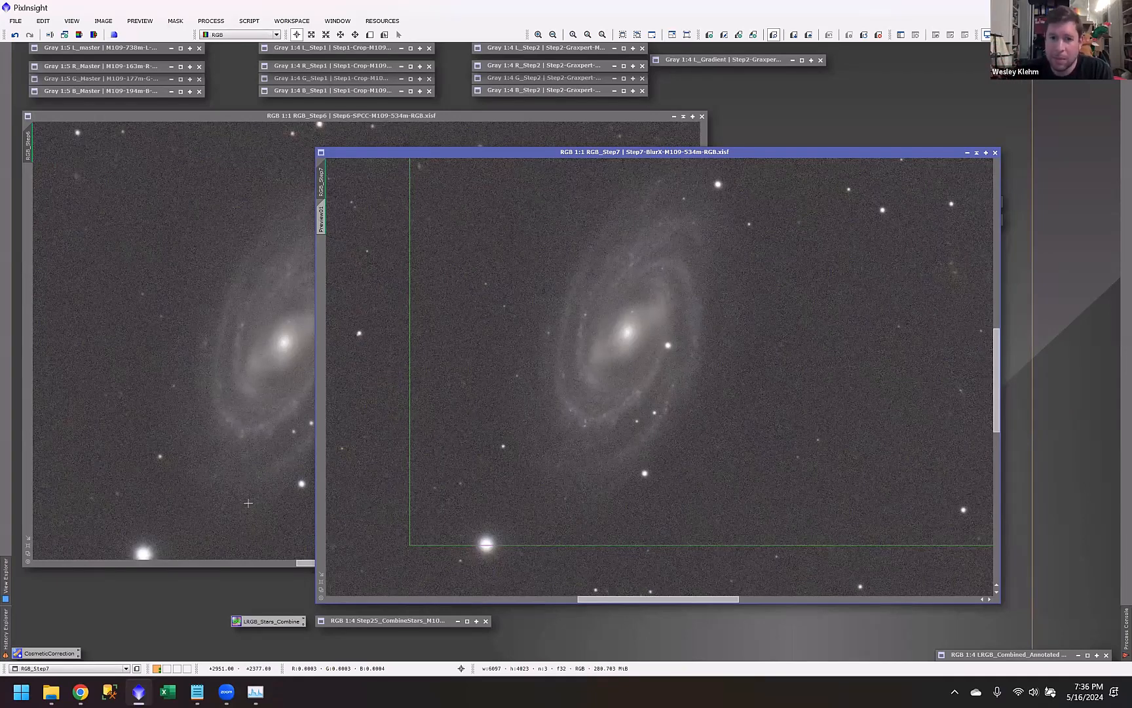
Step: Show the whole RGB_Step7 image, collapse RGB_Step6, and shift the RGB_Step7 window beside the process icons
scroll(452, 504, "down", 2)
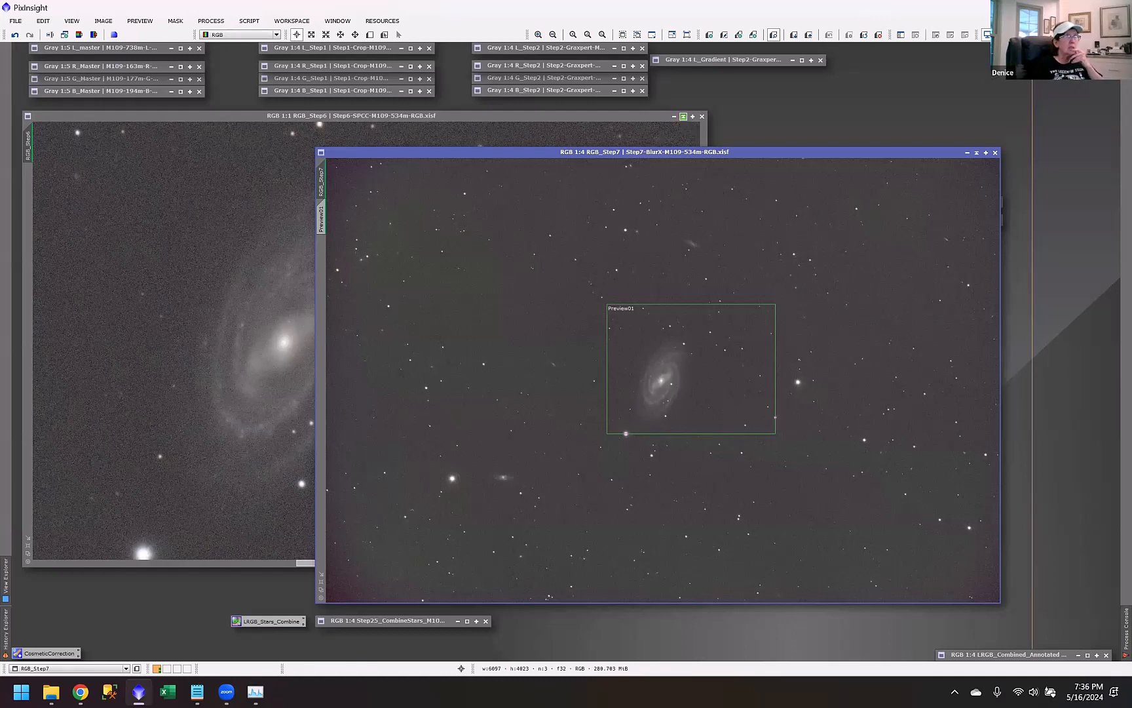
left_click(683, 118)
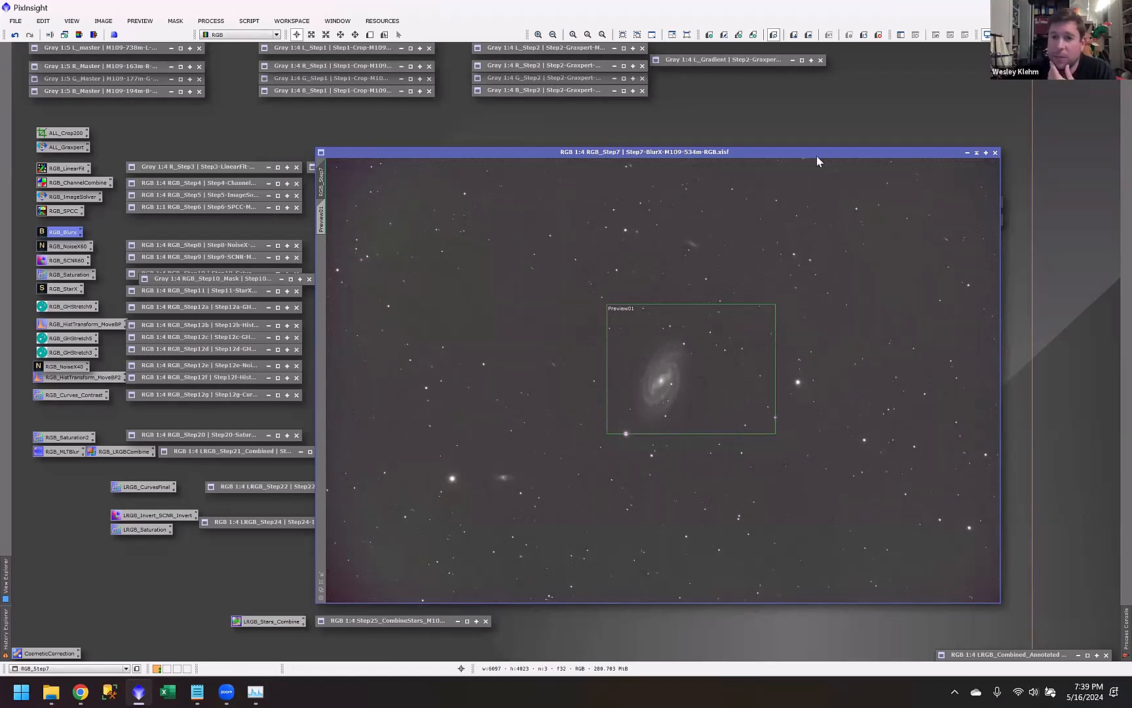
left_click_drag(812, 152, 779, 154)
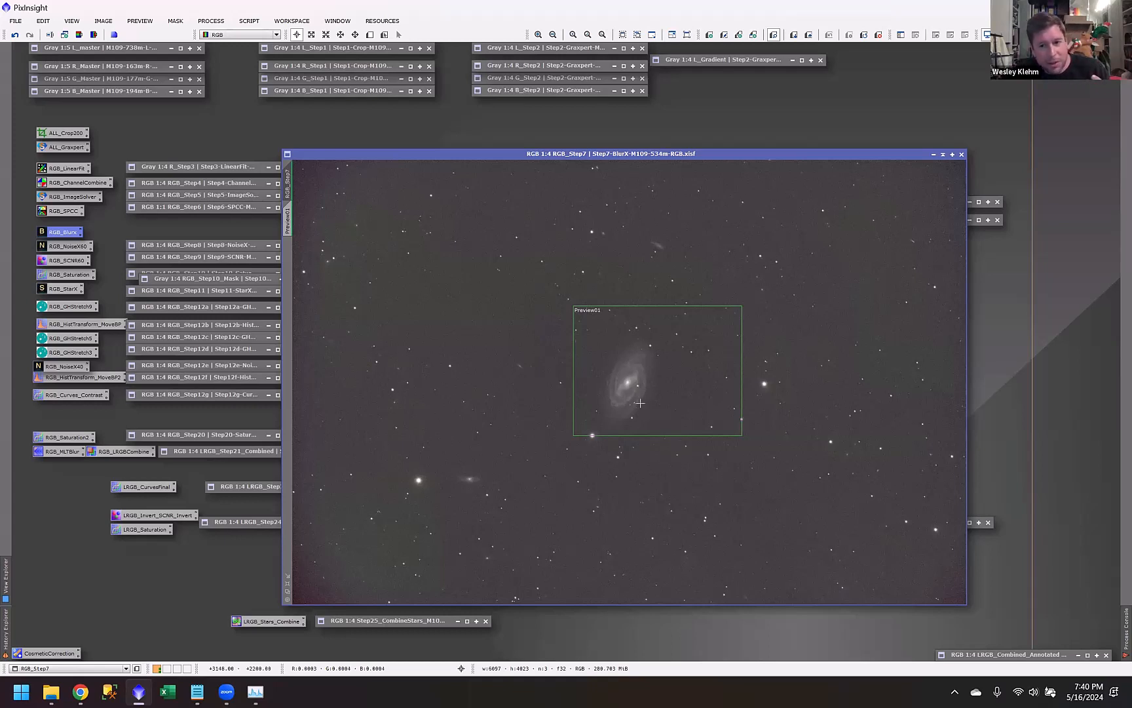
Step: Examine the sharpened galaxy and surrounding stars in RGB_Step7 at magnifications from 1:1 to the full frame
scroll(641, 403, "up", 2)
scroll(642, 403, "up", 1)
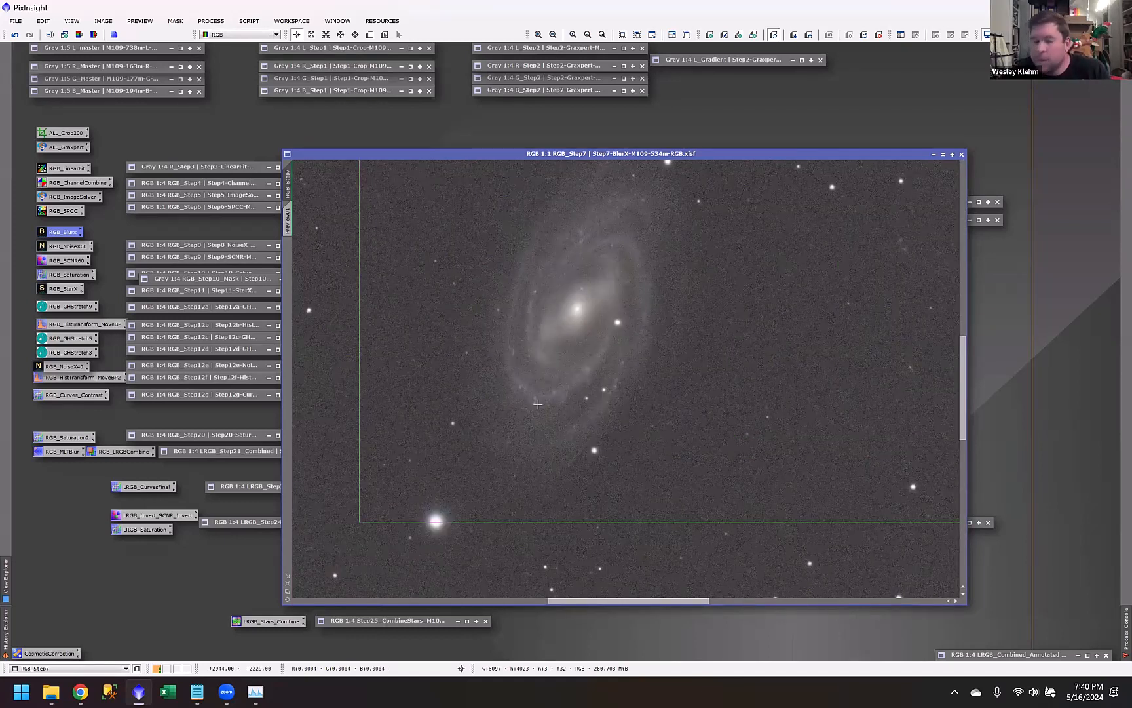
scroll(616, 450, "down", 1)
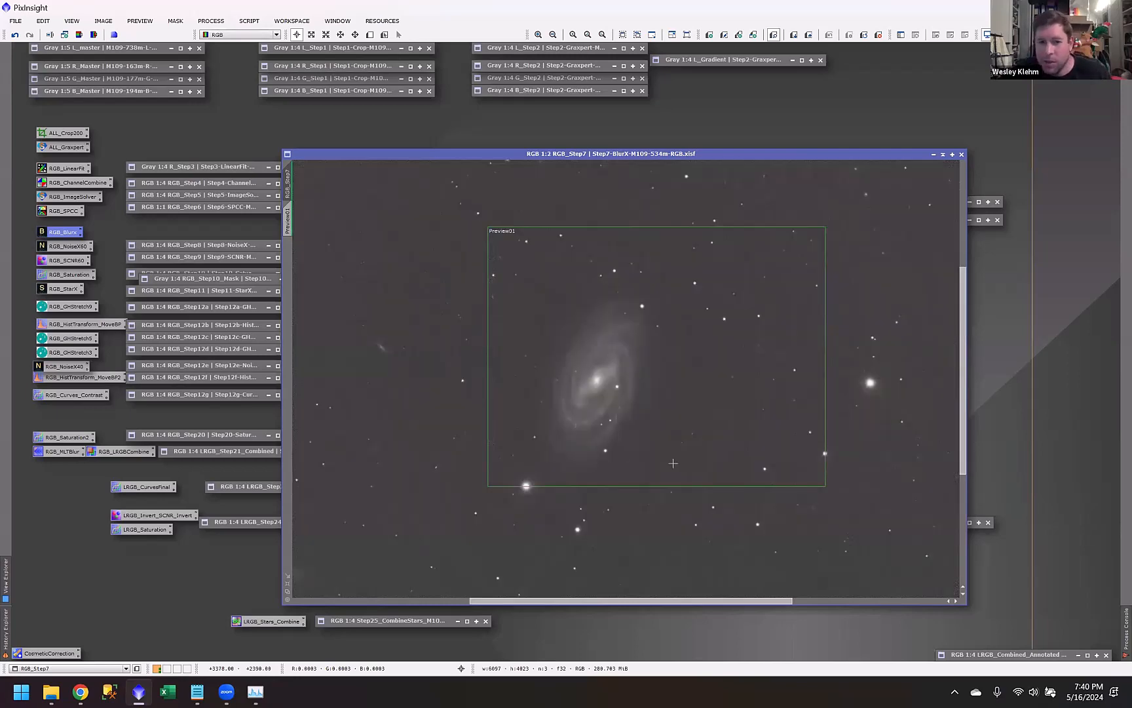
scroll(697, 473, "down", 1)
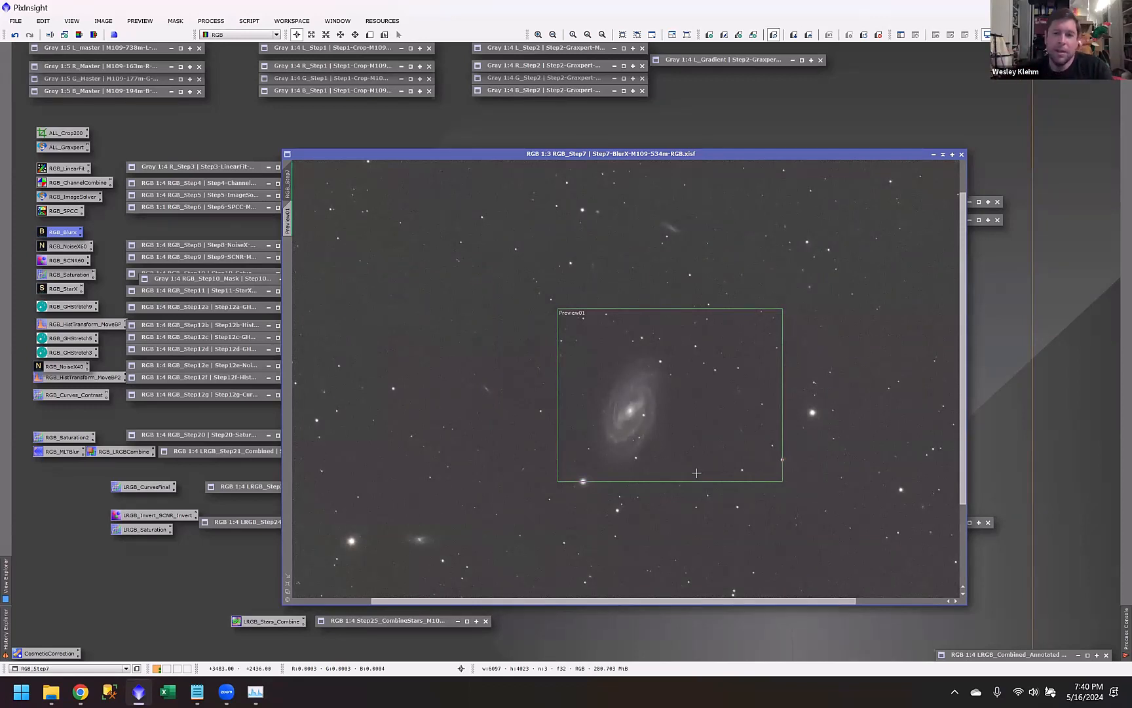
scroll(720, 442, "up", 1)
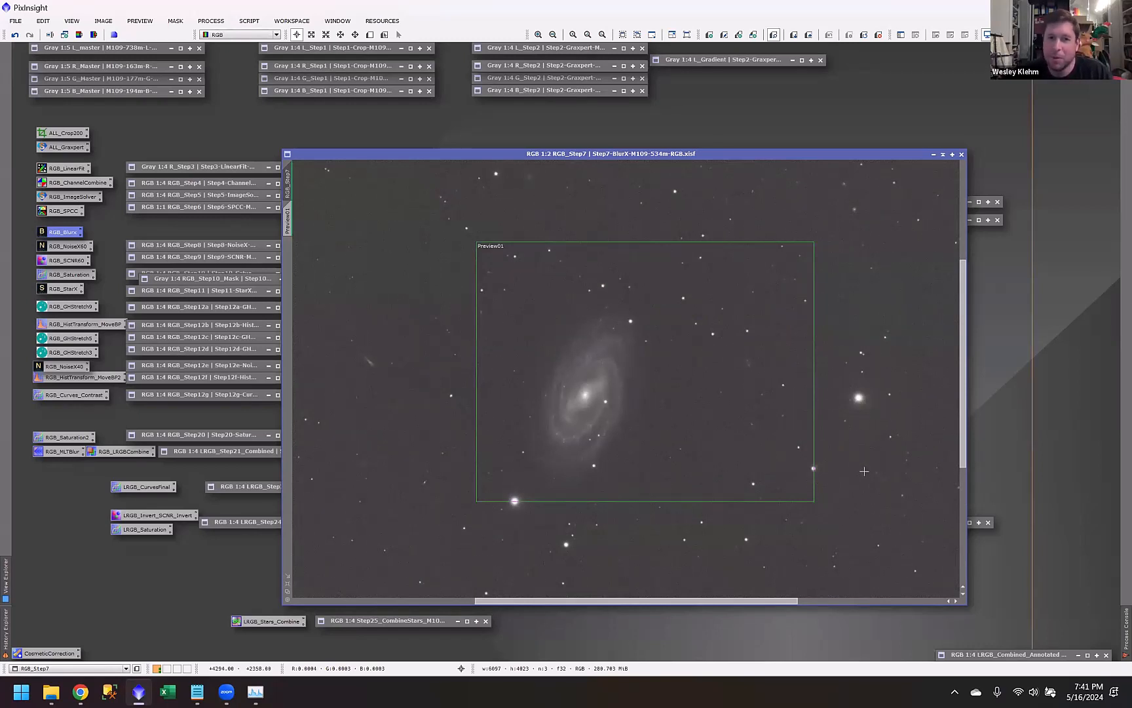
scroll(728, 447, "down", 1)
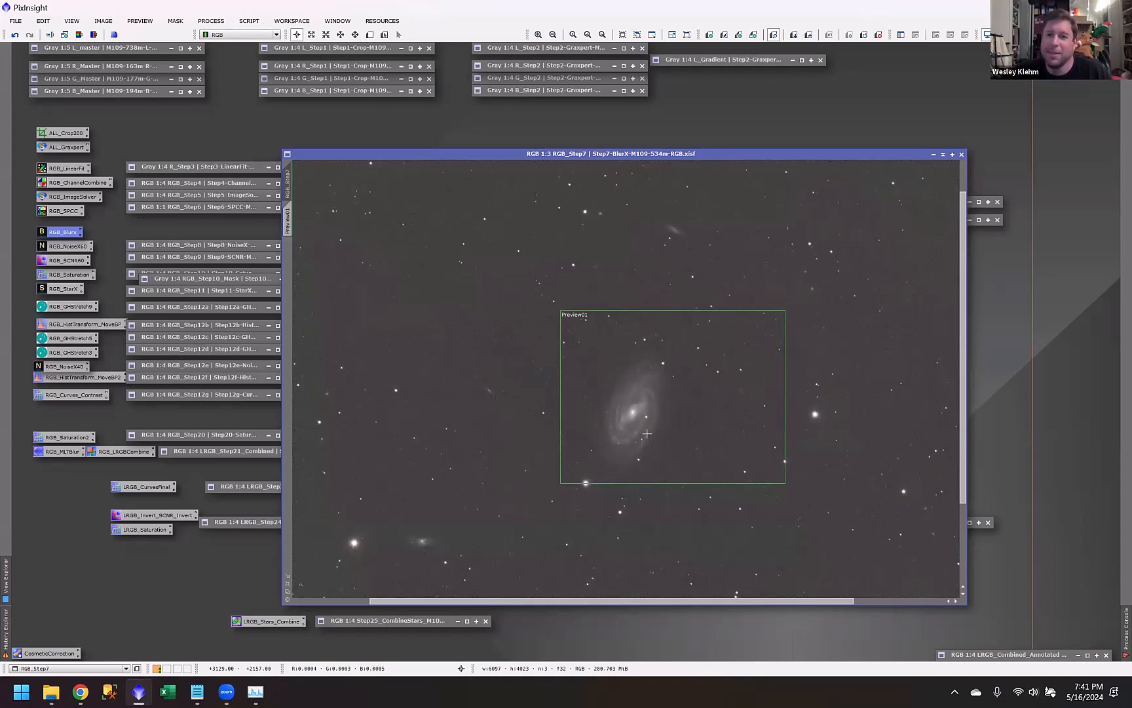
scroll(613, 291, "down", 1)
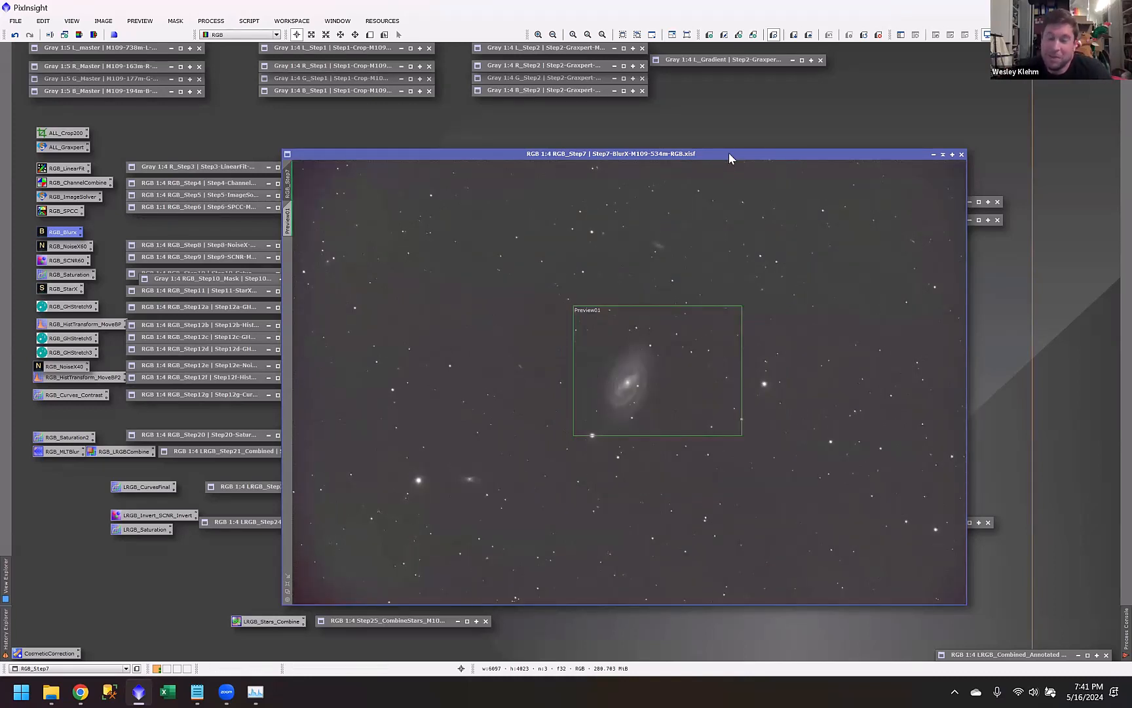
left_click_drag(780, 155, 743, 149)
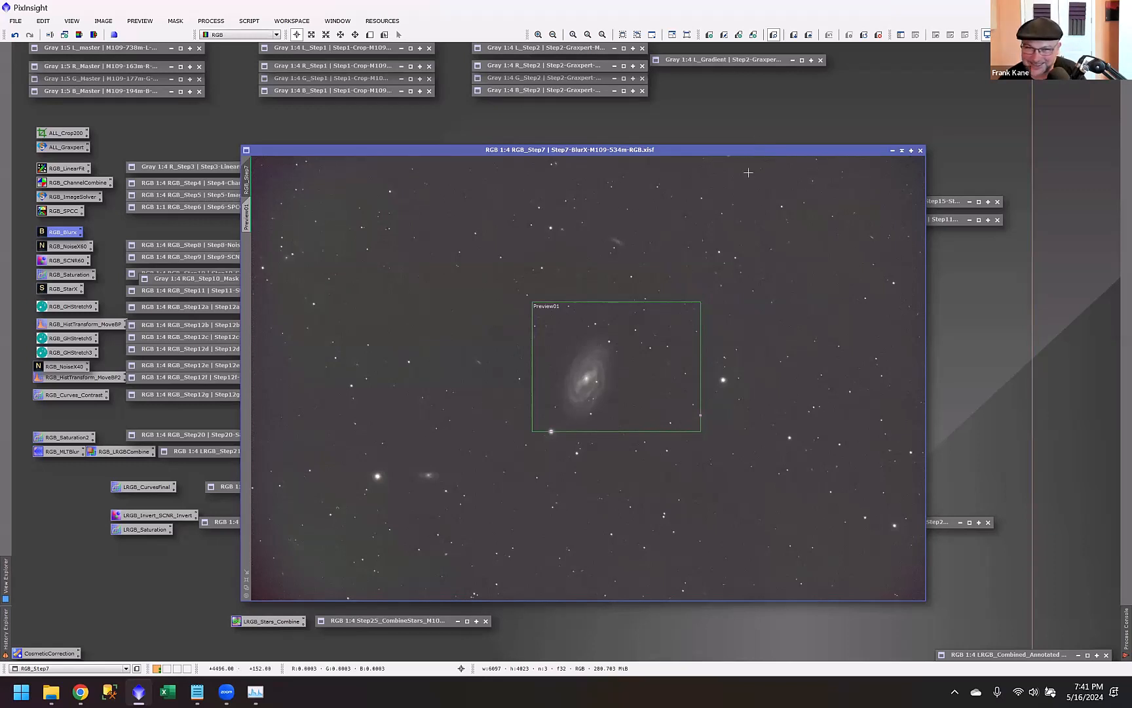
left_click_drag(755, 148, 777, 140)
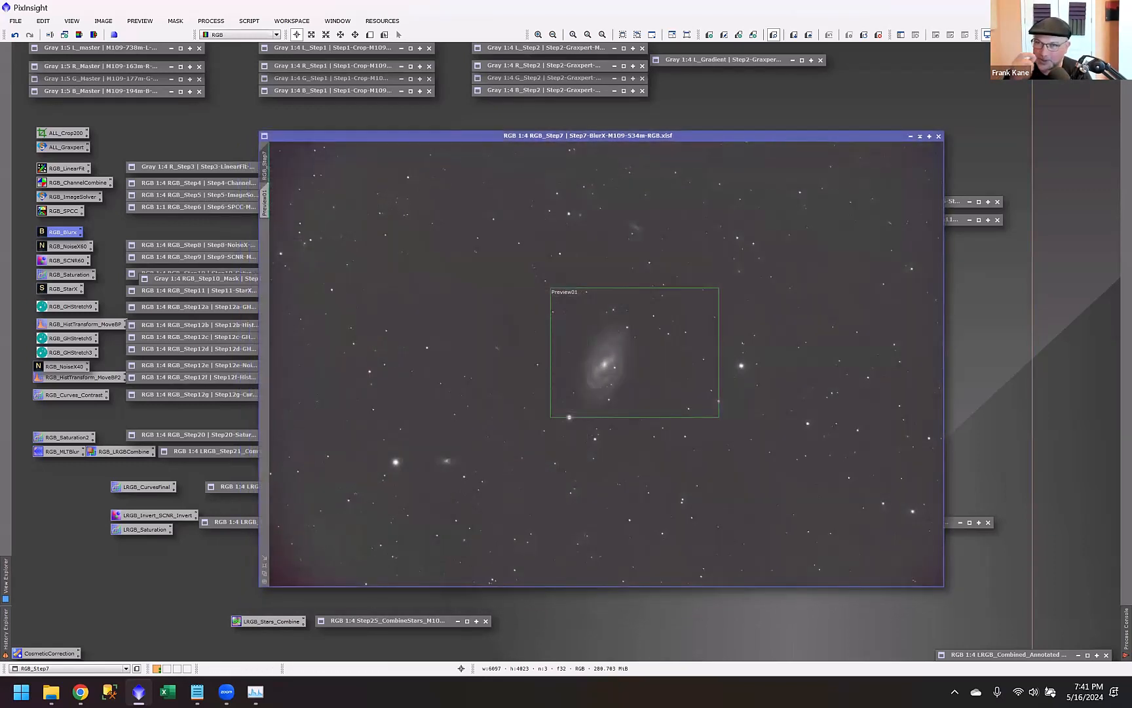
Step: Open RGB_BlurX, try a stronger Sharpen Stars setting of 0.38, and return it to 0.19
double_click(63, 231)
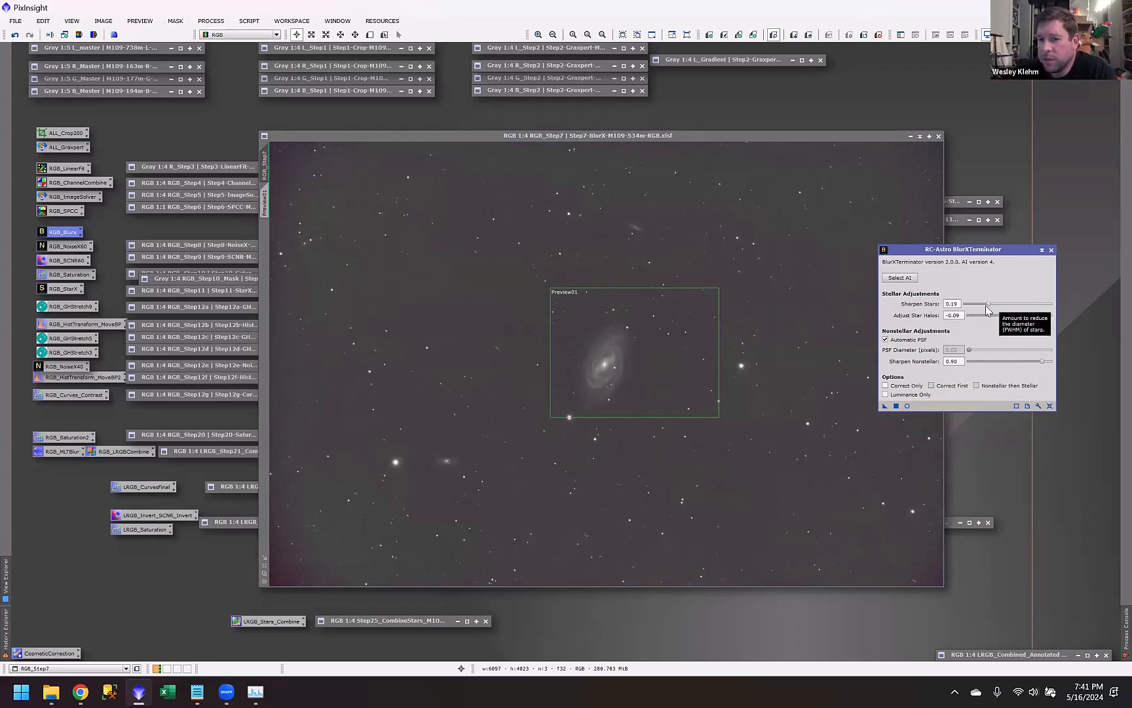
mouse_move(990, 306)
left_mouse_down()
mouse_move(1027, 306)
mouse_move(989, 307)
left_mouse_up()
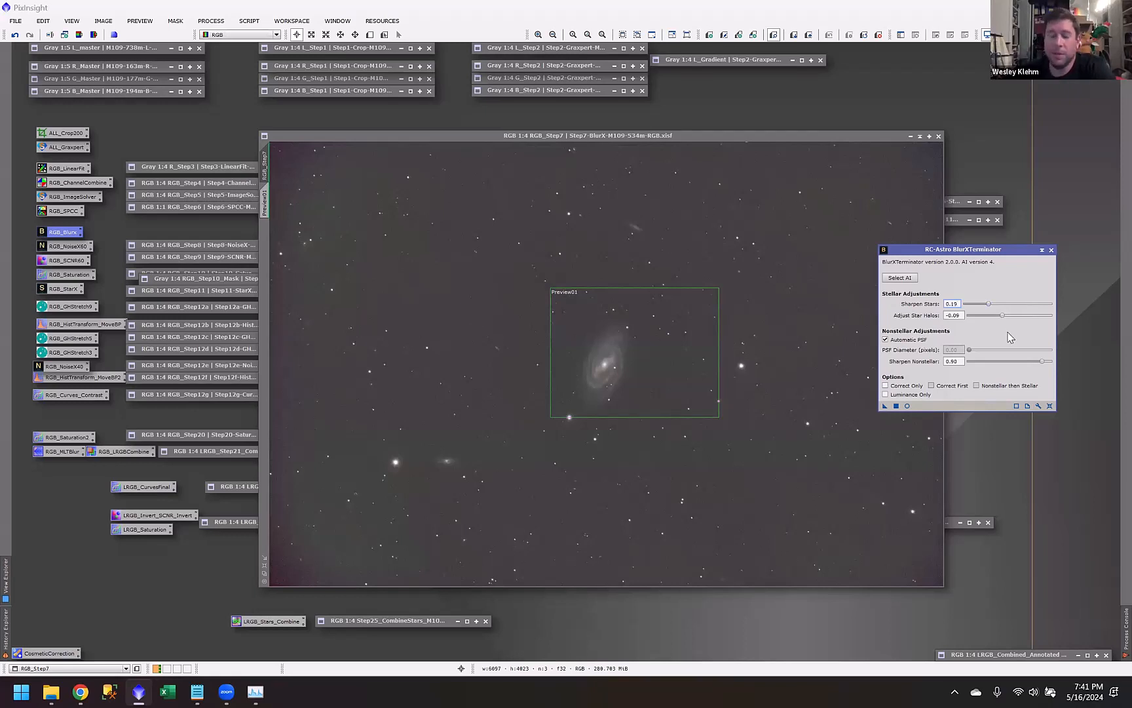
left_click_drag(988, 303, 1007, 305)
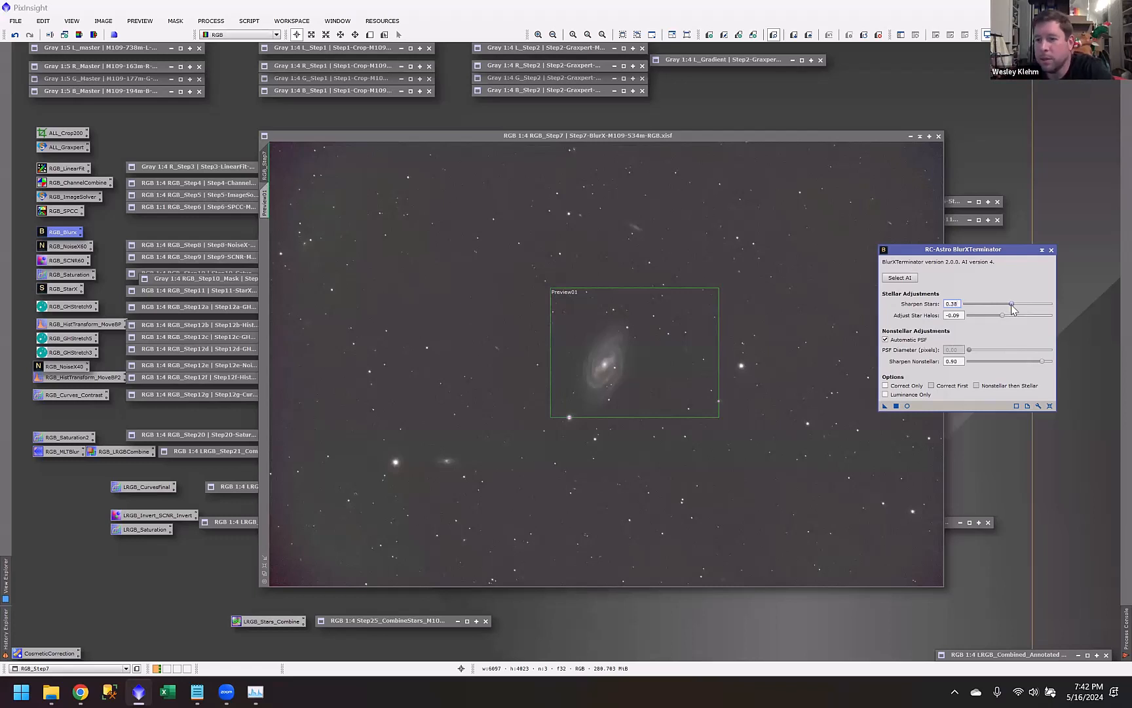
left_click_drag(1011, 304, 989, 308)
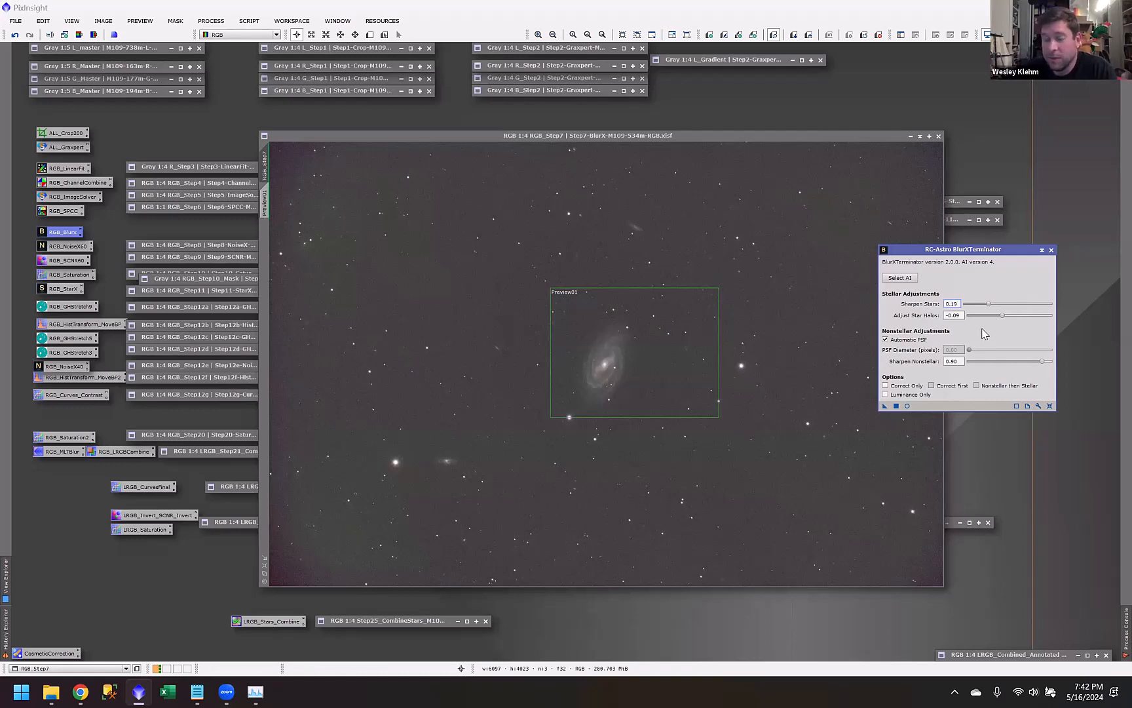
left_click(990, 305)
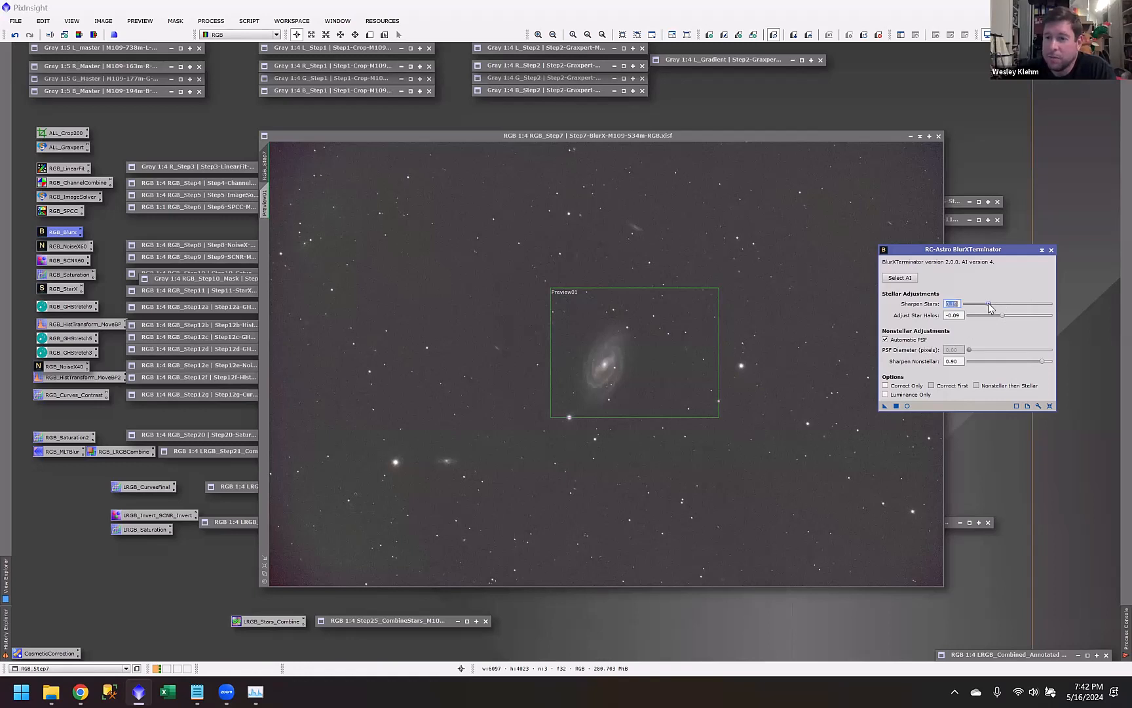
left_click_drag(981, 308, 986, 307)
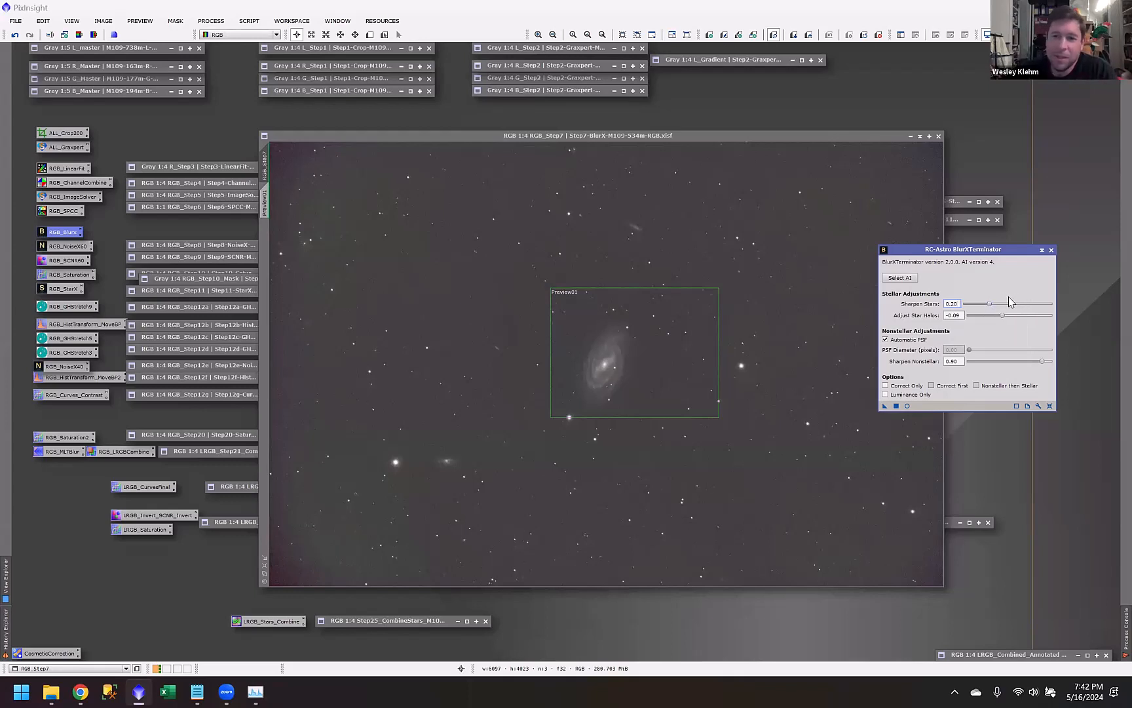
left_click_drag(988, 303, 986, 304)
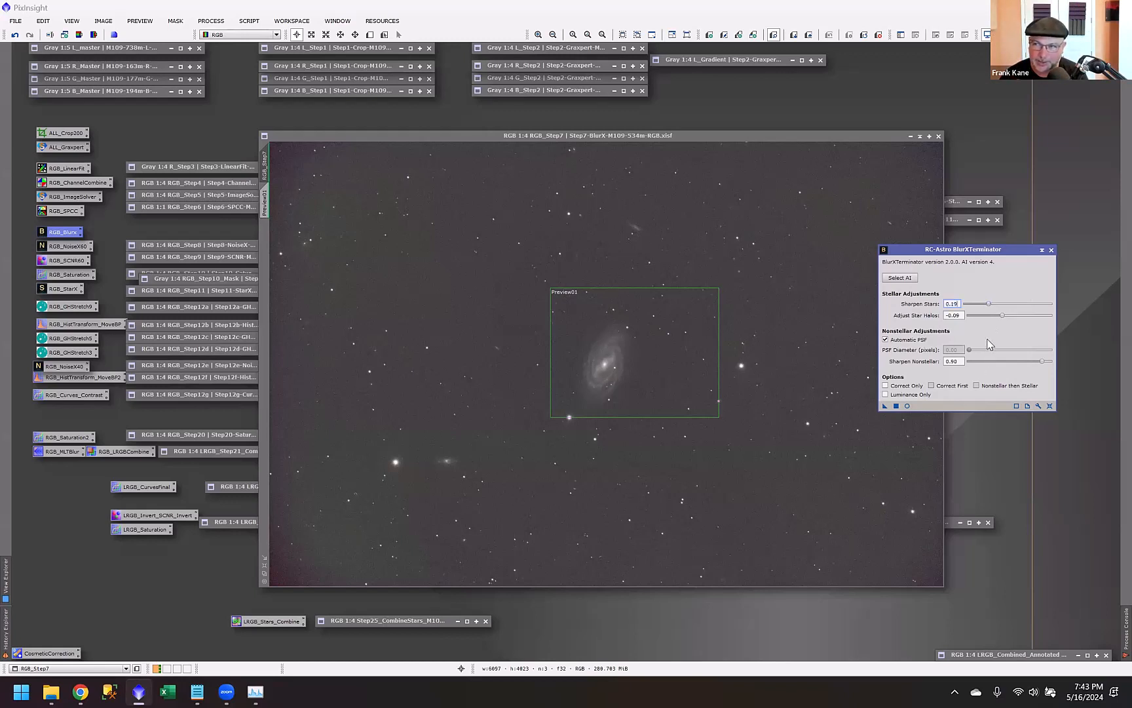
Step: View Preview01, add a second preview of about 588 × 504 px around the stars above the galaxy in RGB_Step7, and open it
left_click(729, 395)
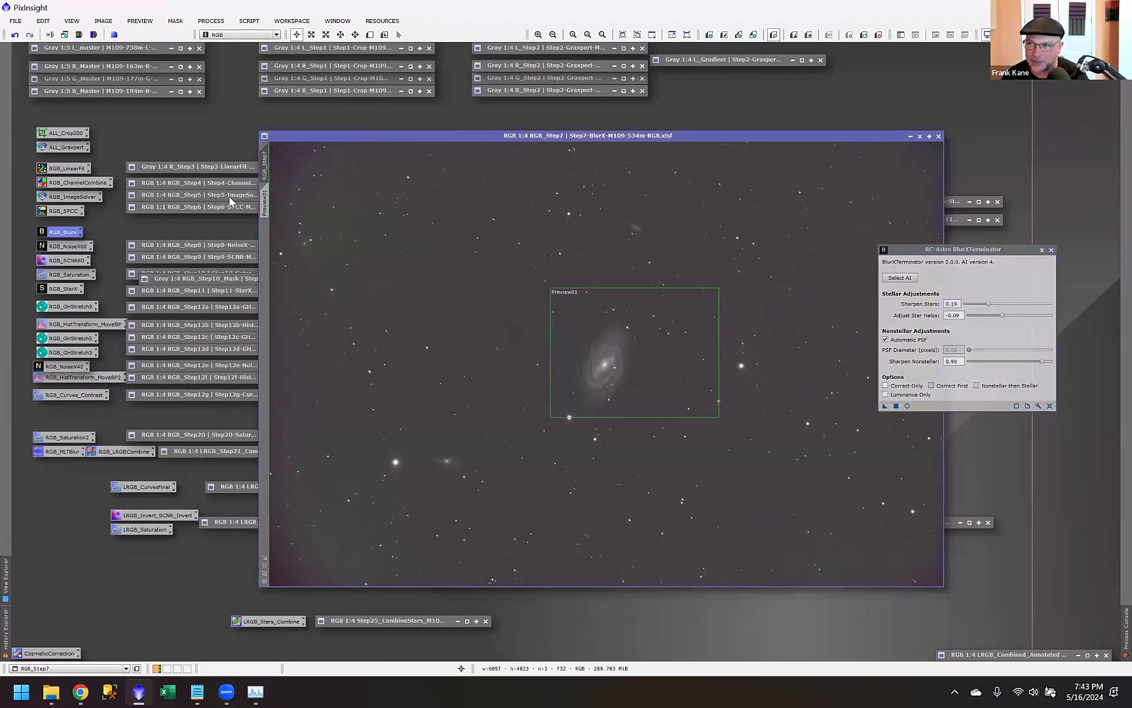
left_click(265, 202)
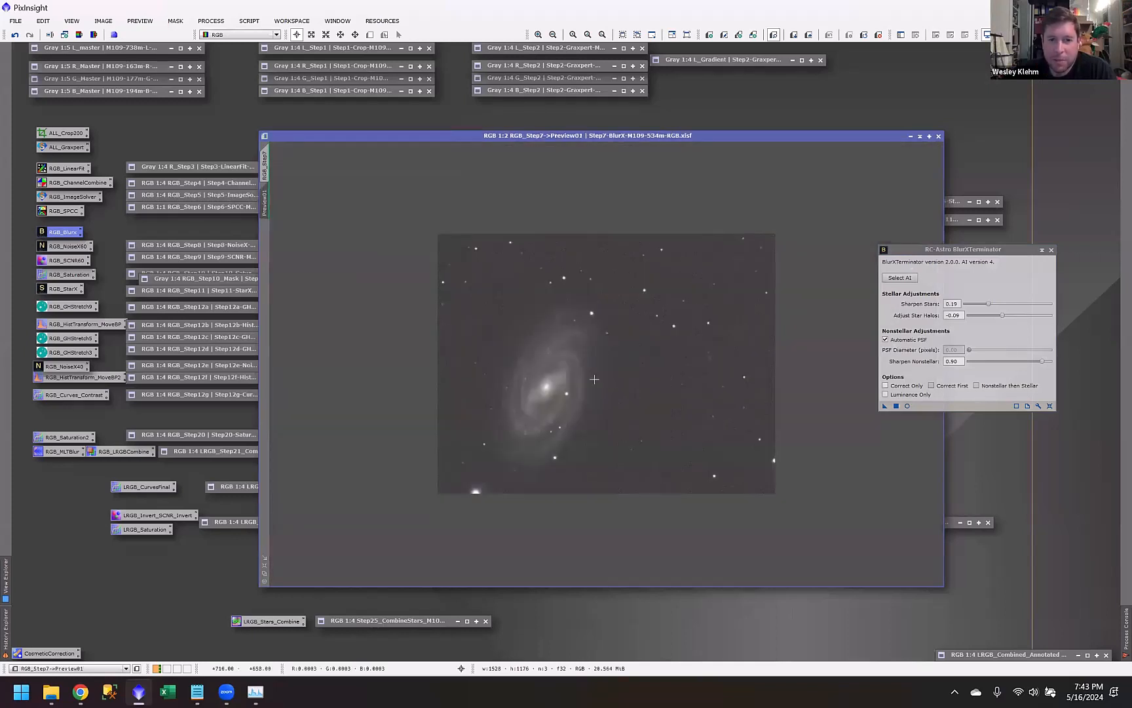
left_click(265, 166)
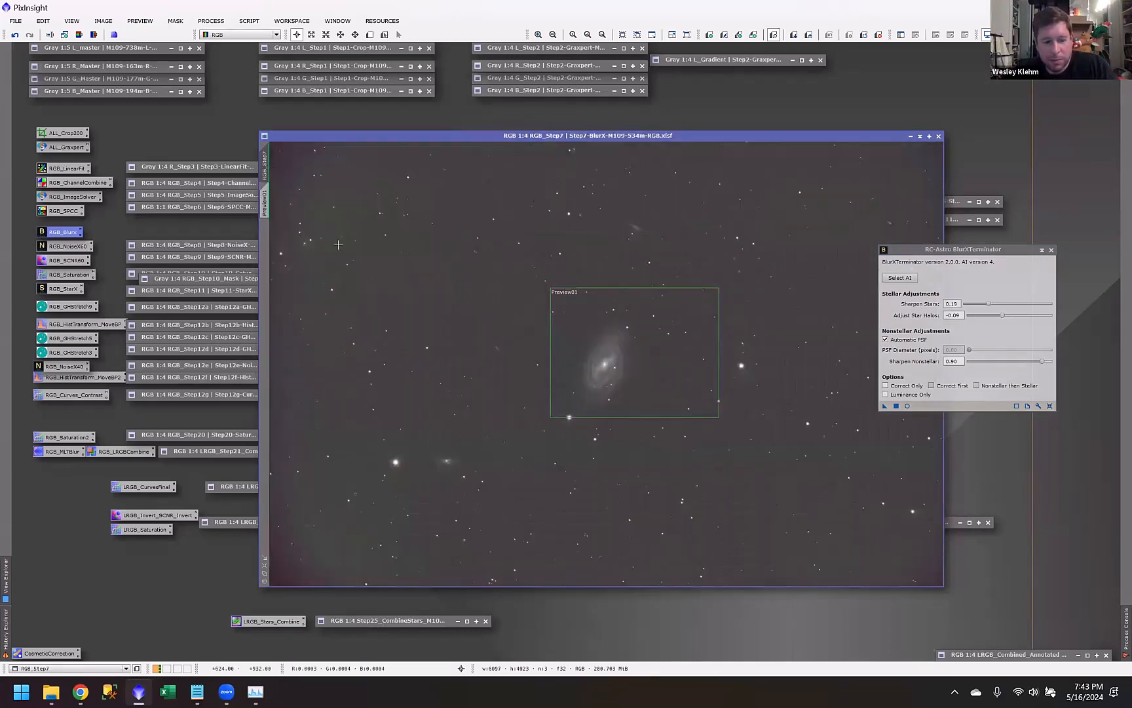
key("alt+n")
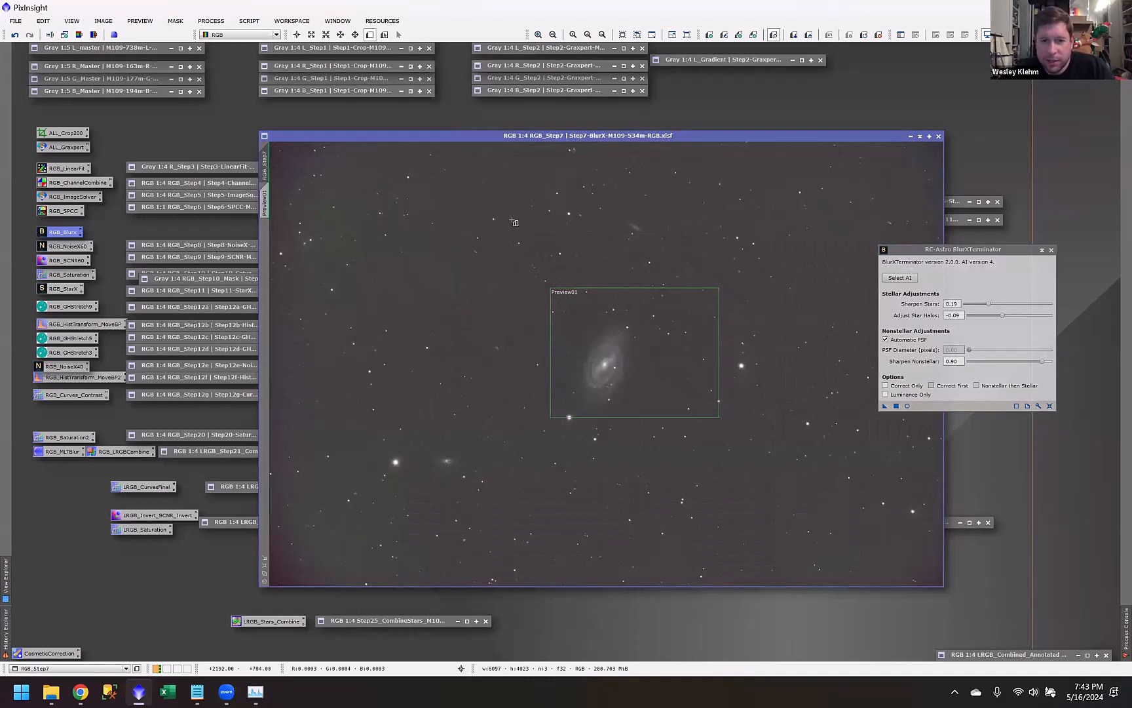
left_click_drag(503, 206, 571, 265)
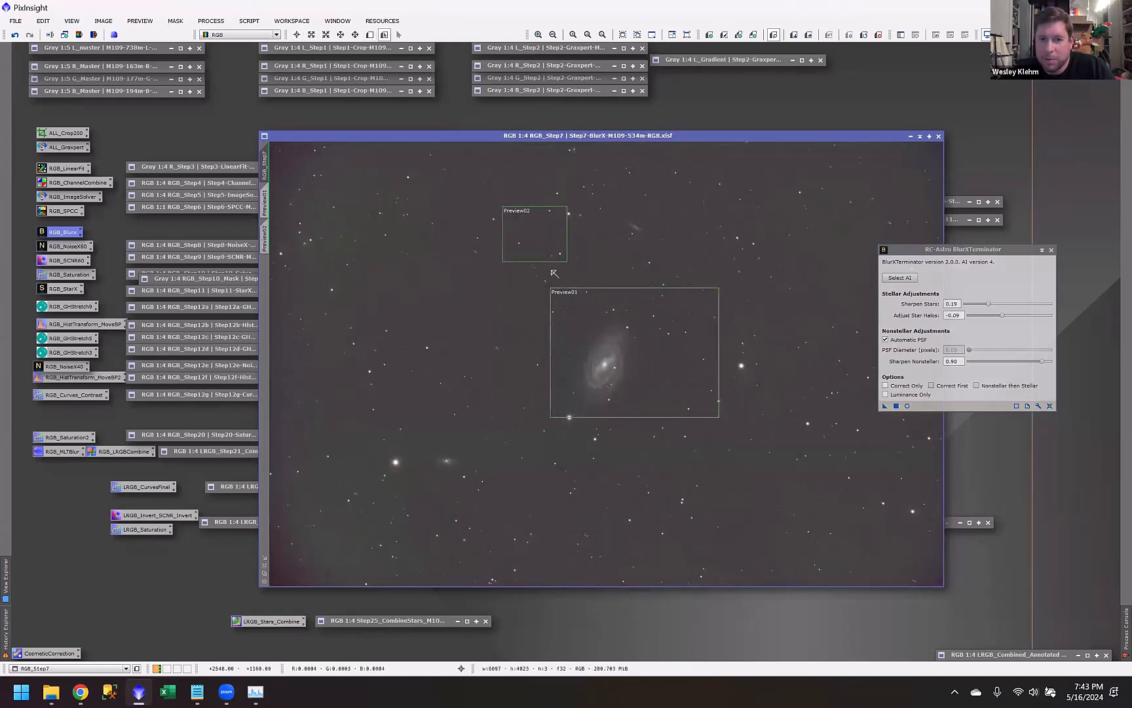
left_click(266, 236)
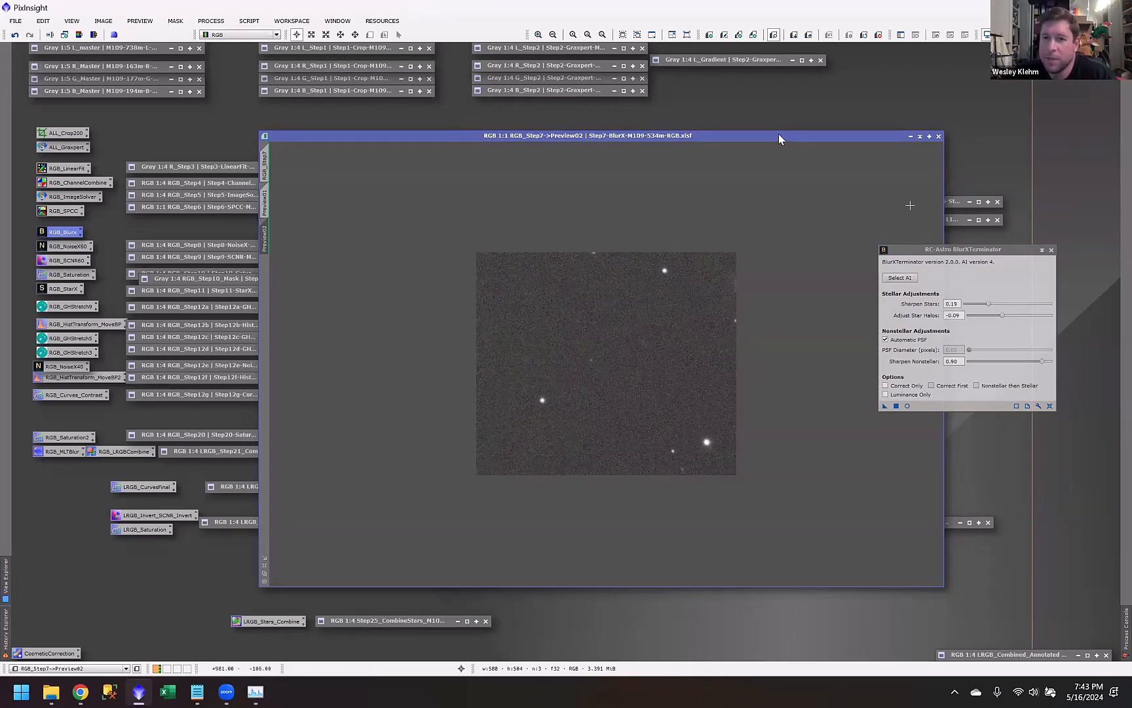
left_click_drag(778, 135, 730, 129)
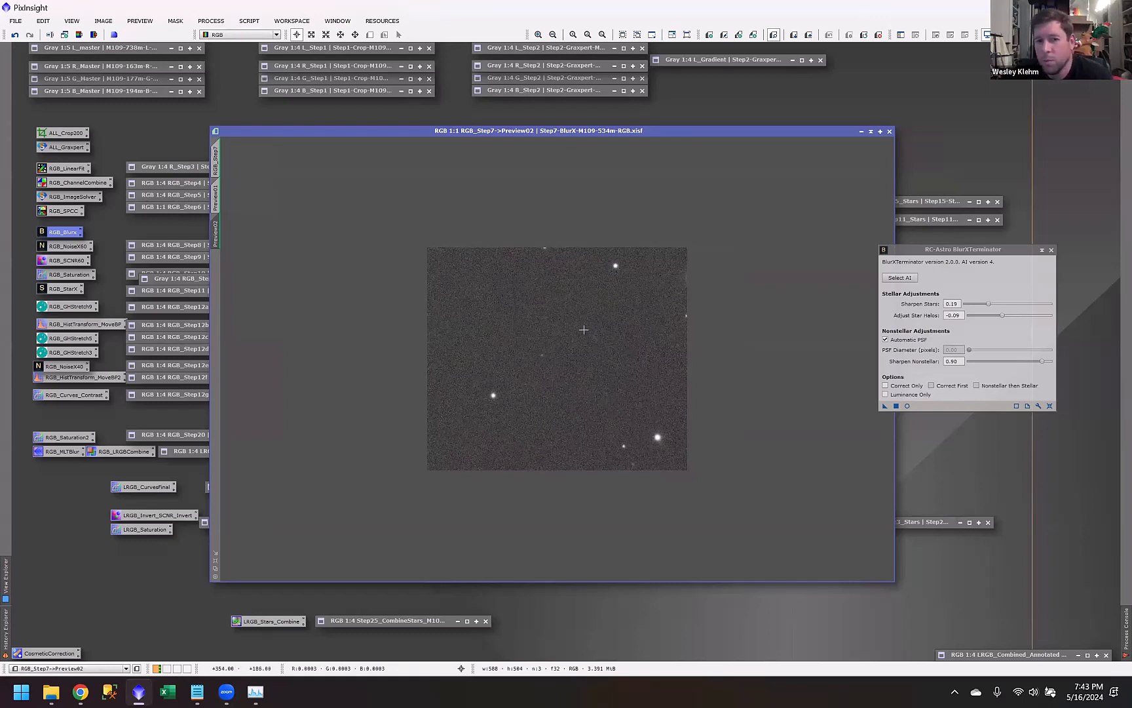
Step: Inspect the galaxy's core and spiral arms in Preview01 of RGB_Step7 at up to 2:1
left_click(217, 195)
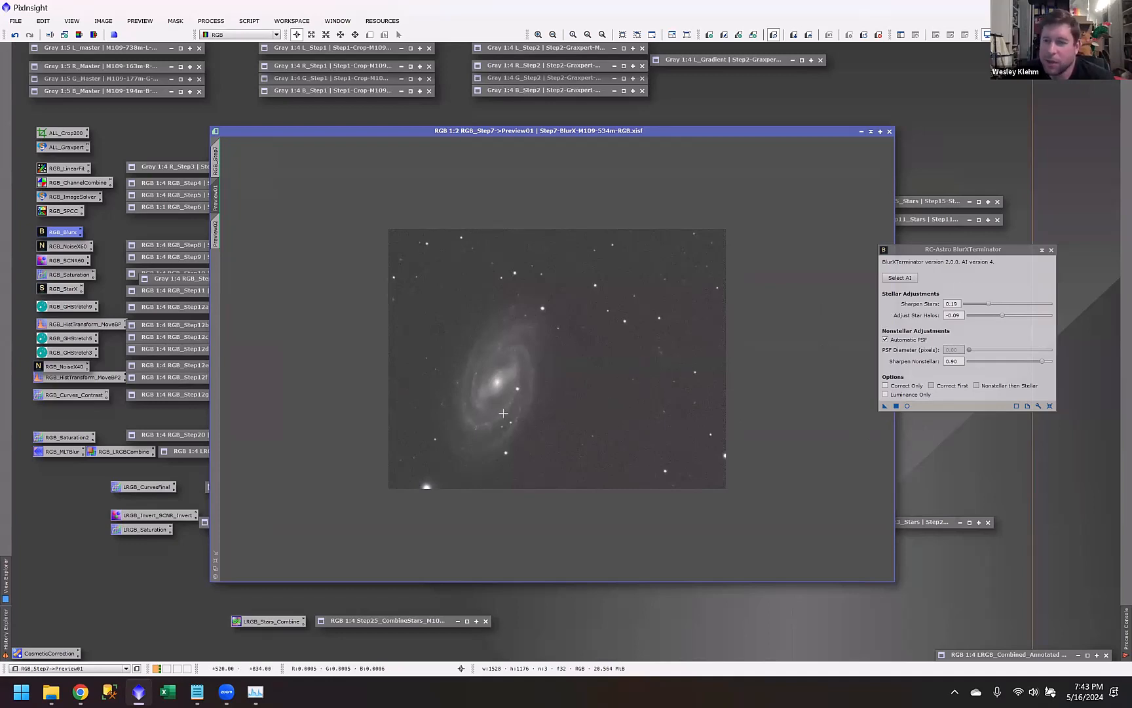
scroll(503, 413, "up", 1)
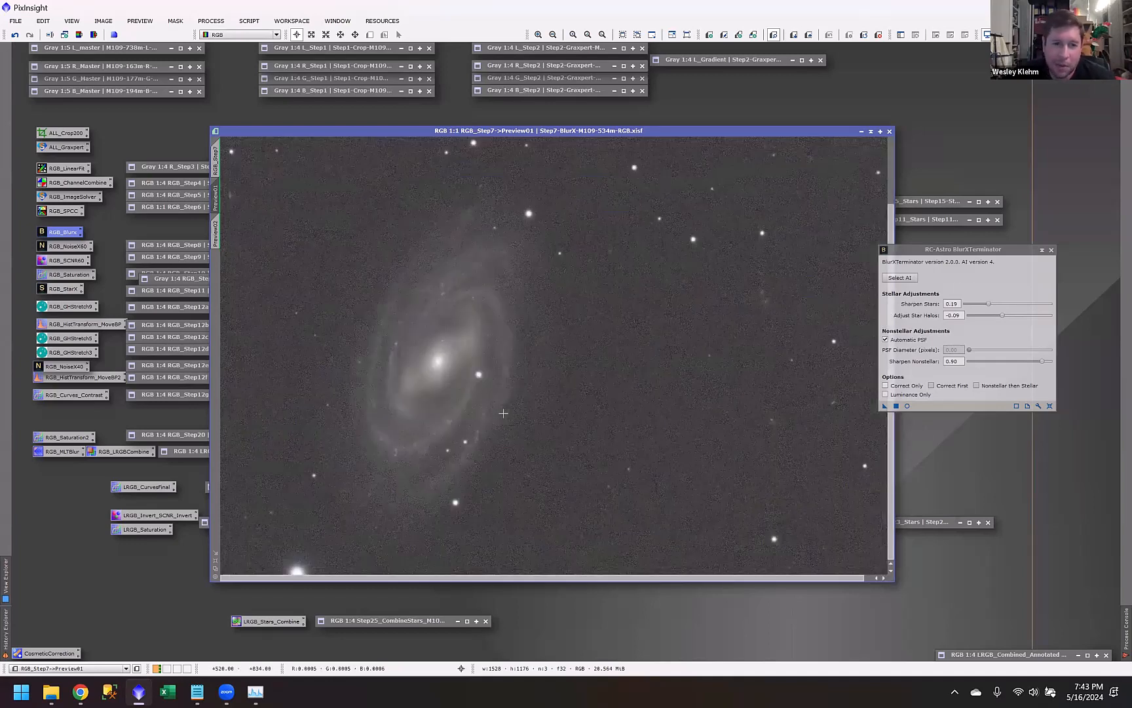
scroll(504, 413, "up", 1)
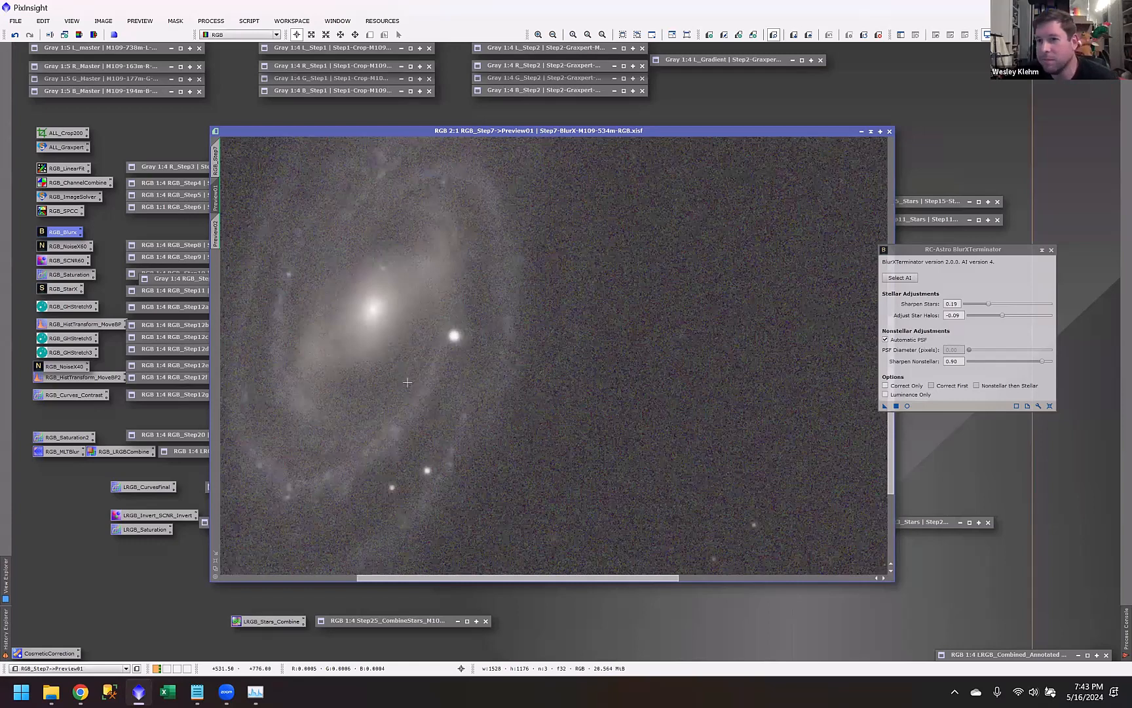
scroll(408, 382, "down", 2)
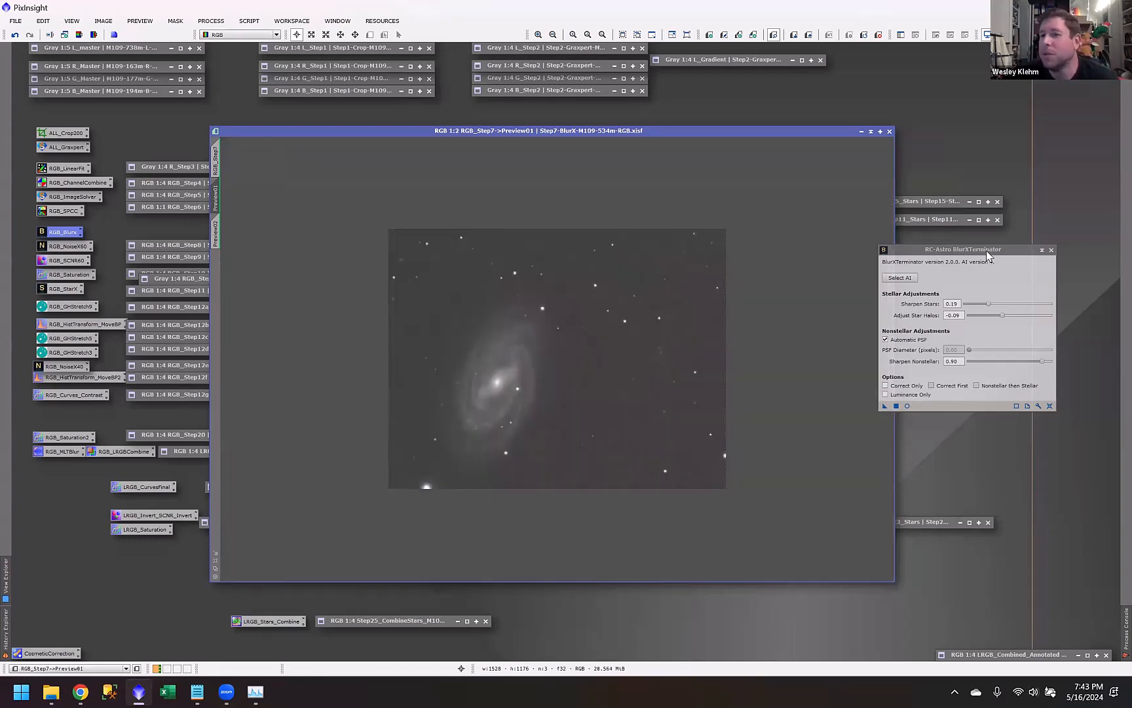
Step: Return to the full RGB_Step7 image and close BlurXTerminator
left_click_drag(993, 251, 1012, 262)
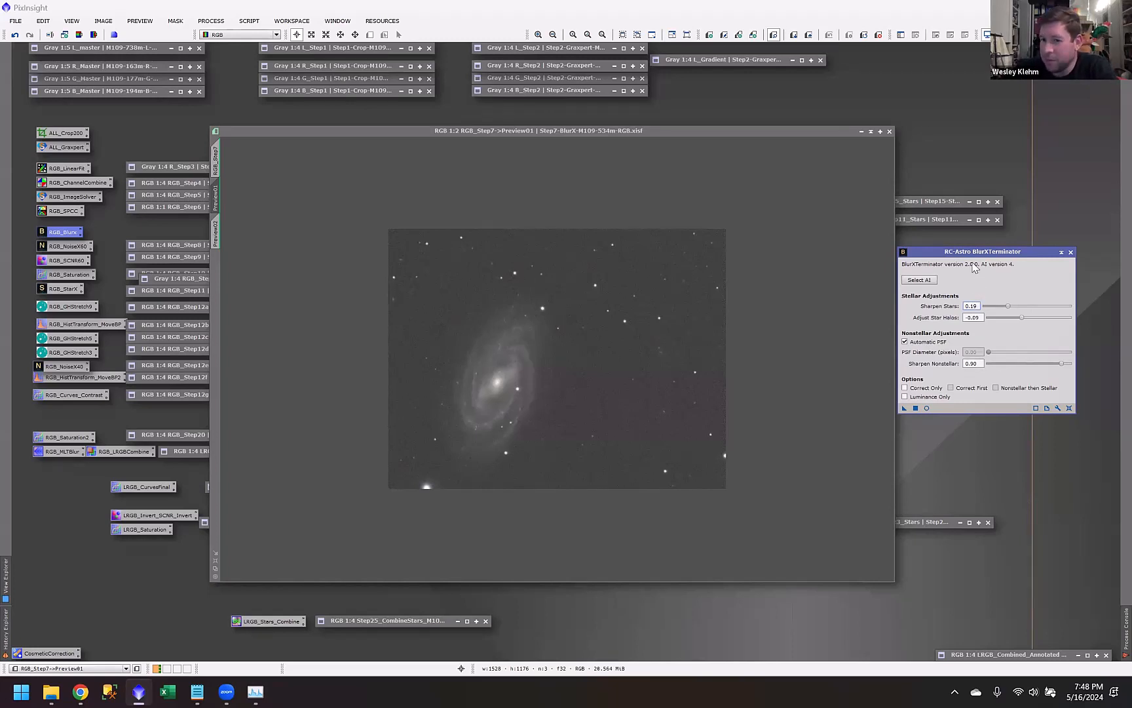
left_click_drag(978, 253, 985, 255)
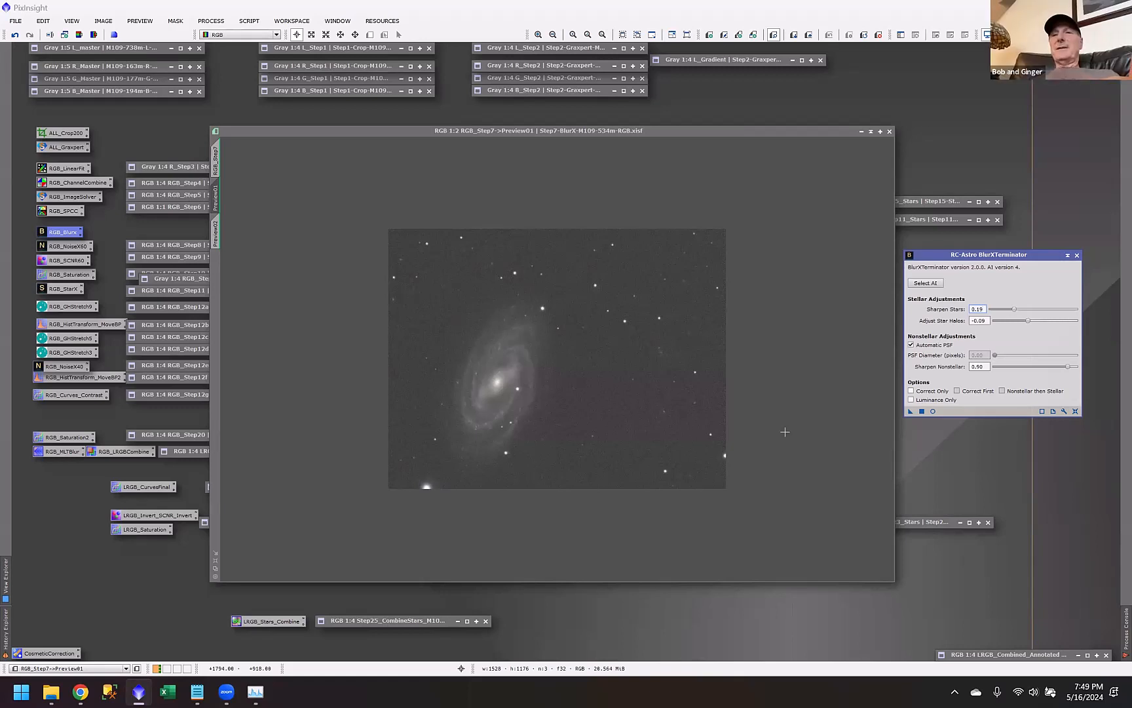
left_click(216, 165)
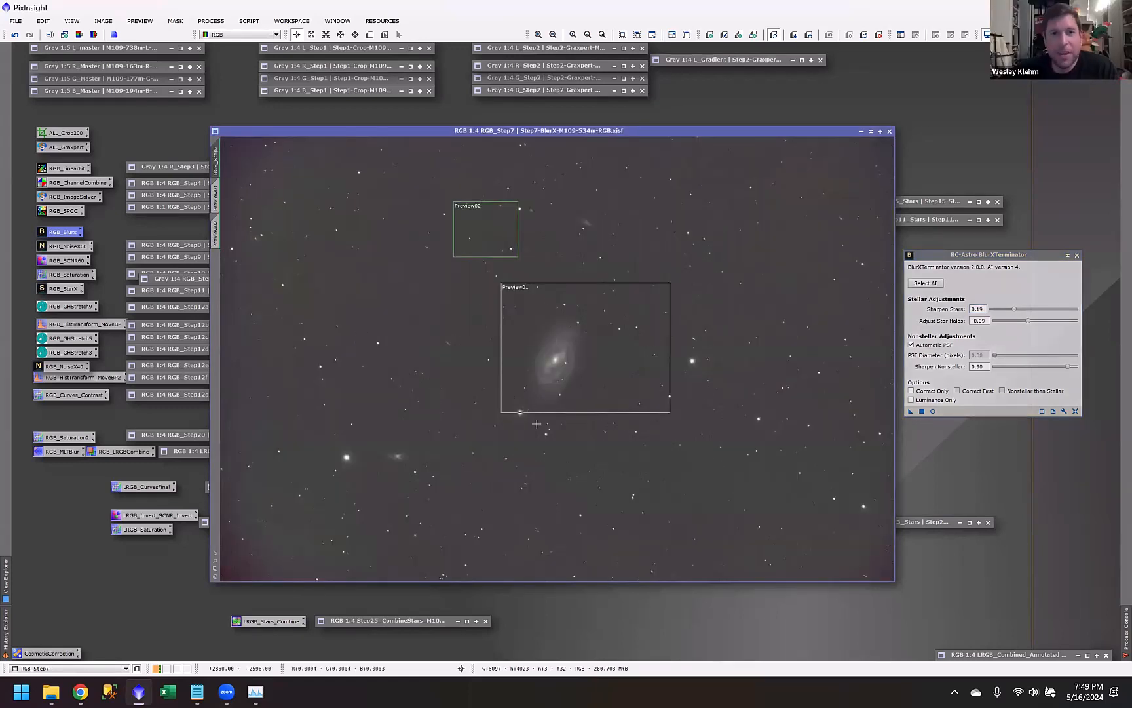
left_click(1077, 255)
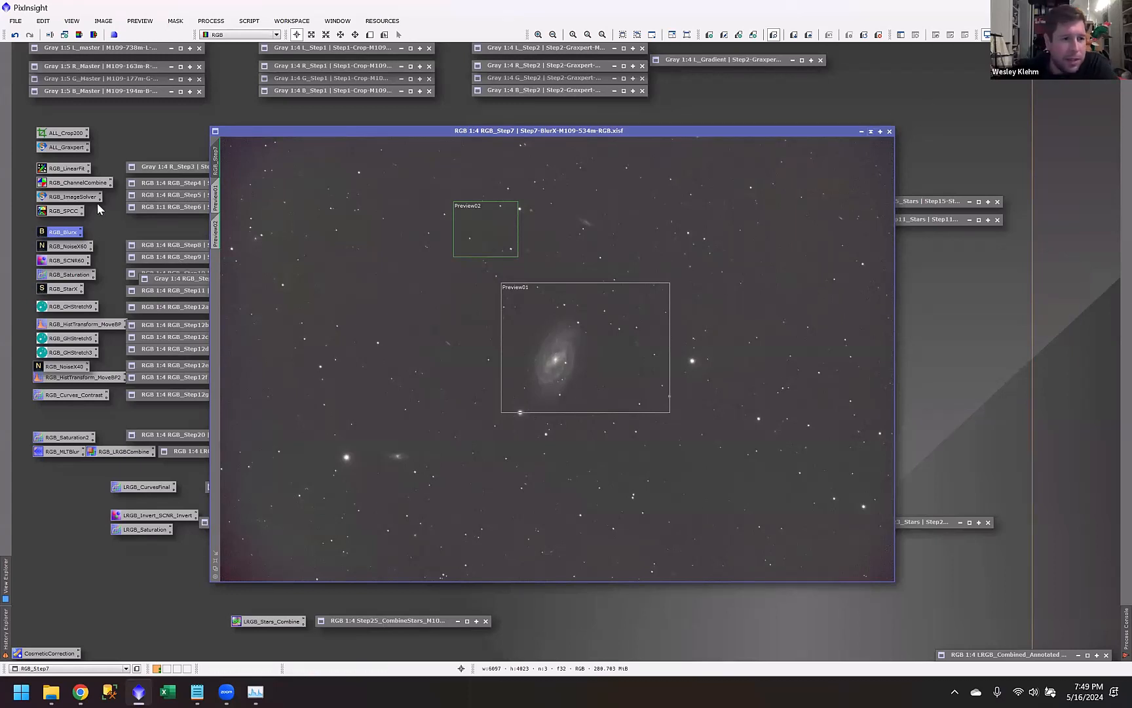
Step: Examine the background noise and stars in the full RGB_Step7 image at up to 2:1
left_click_drag(451, 130, 506, 120)
scroll(738, 367, "up", 1)
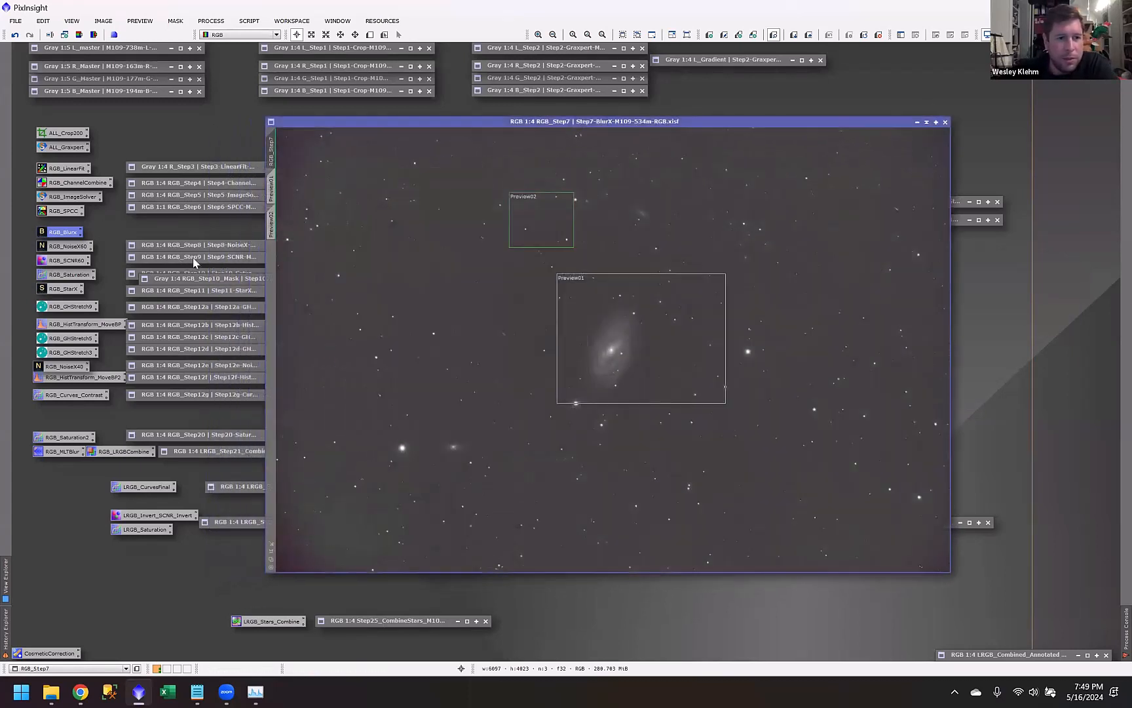
scroll(731, 360, "up", 2)
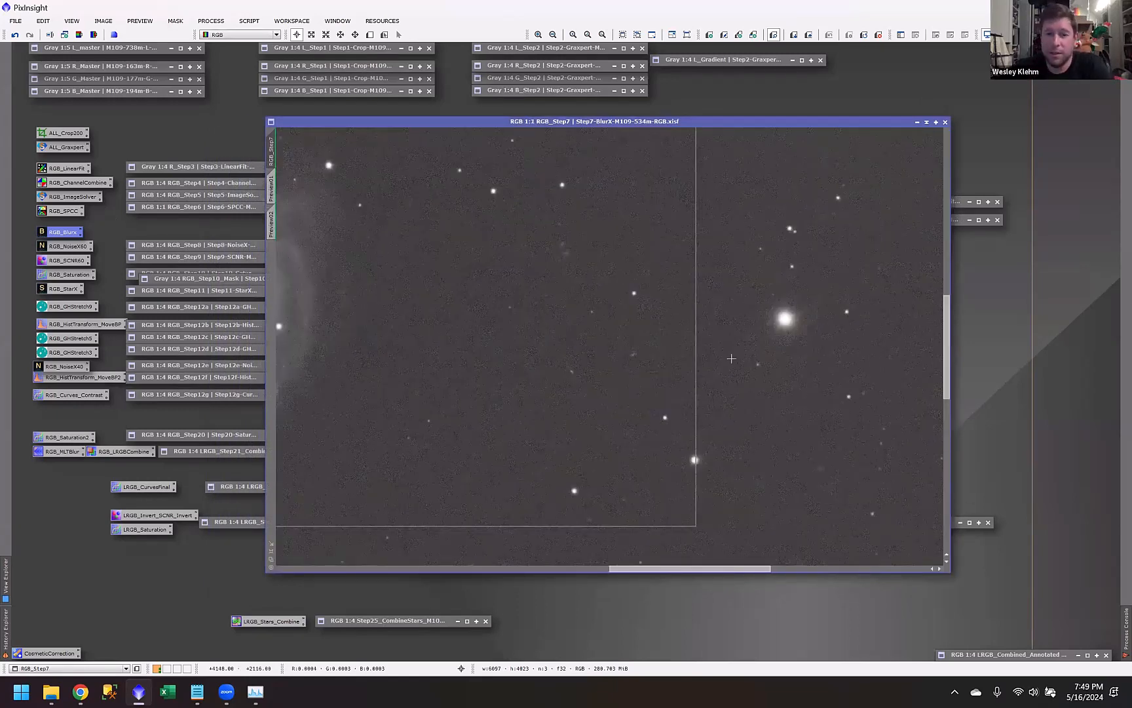
scroll(731, 358, "up", 1)
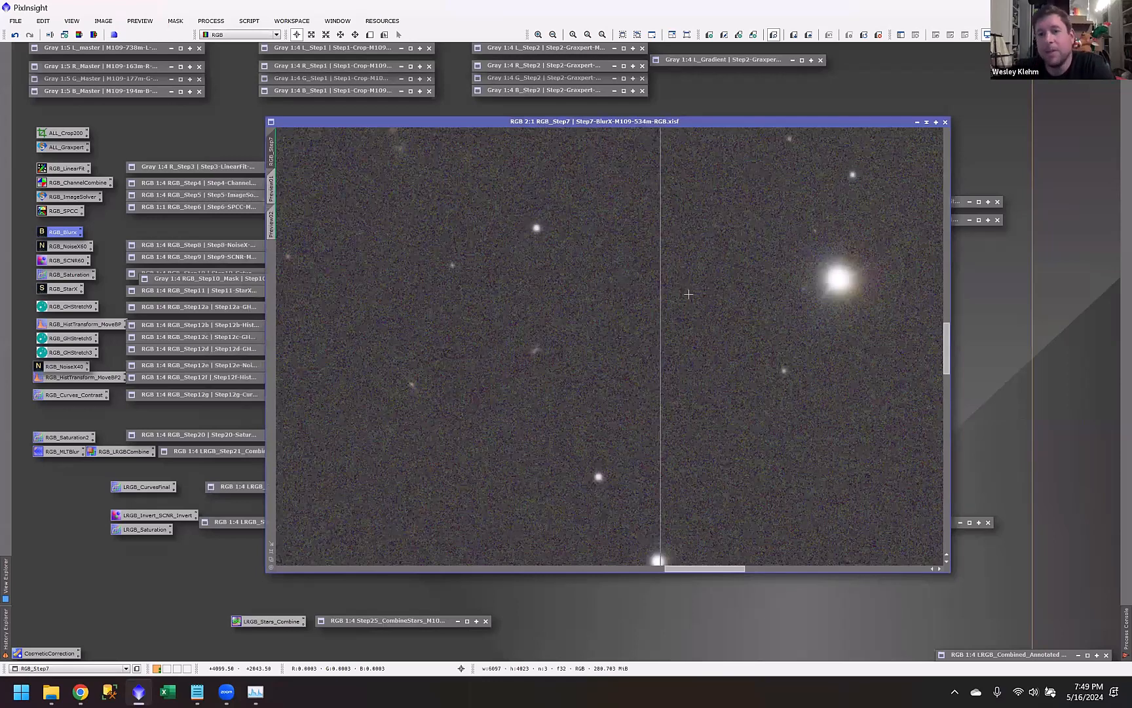
scroll(688, 294, "down", 4)
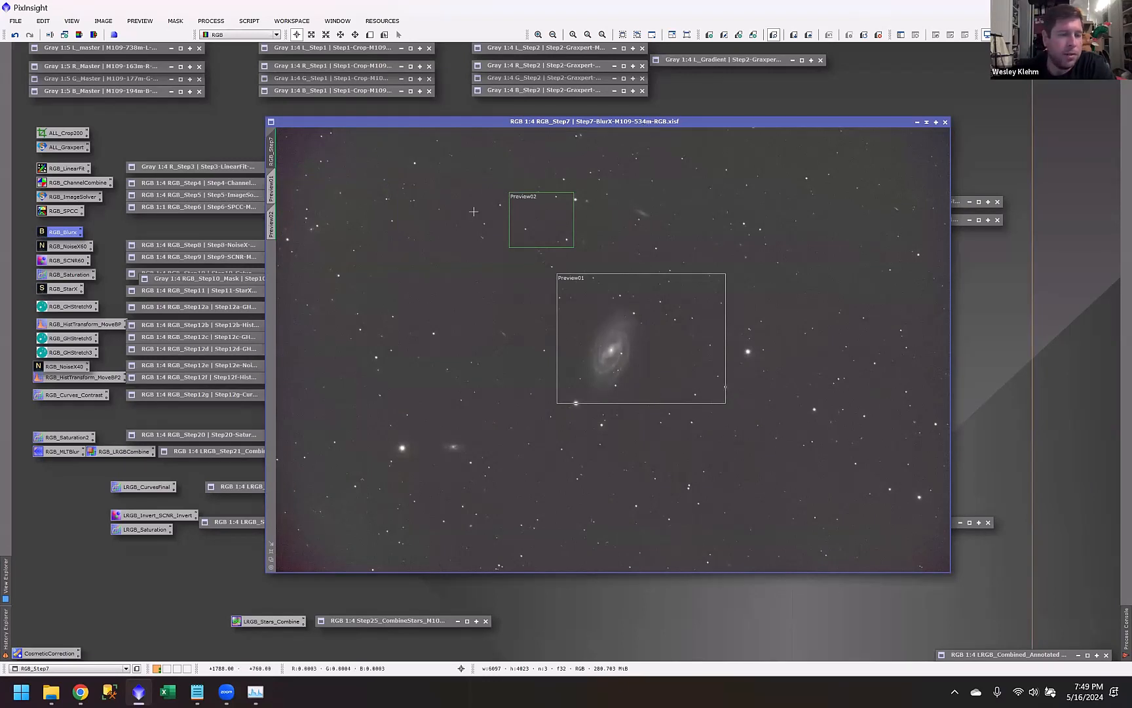
scroll(453, 352, "up", 3)
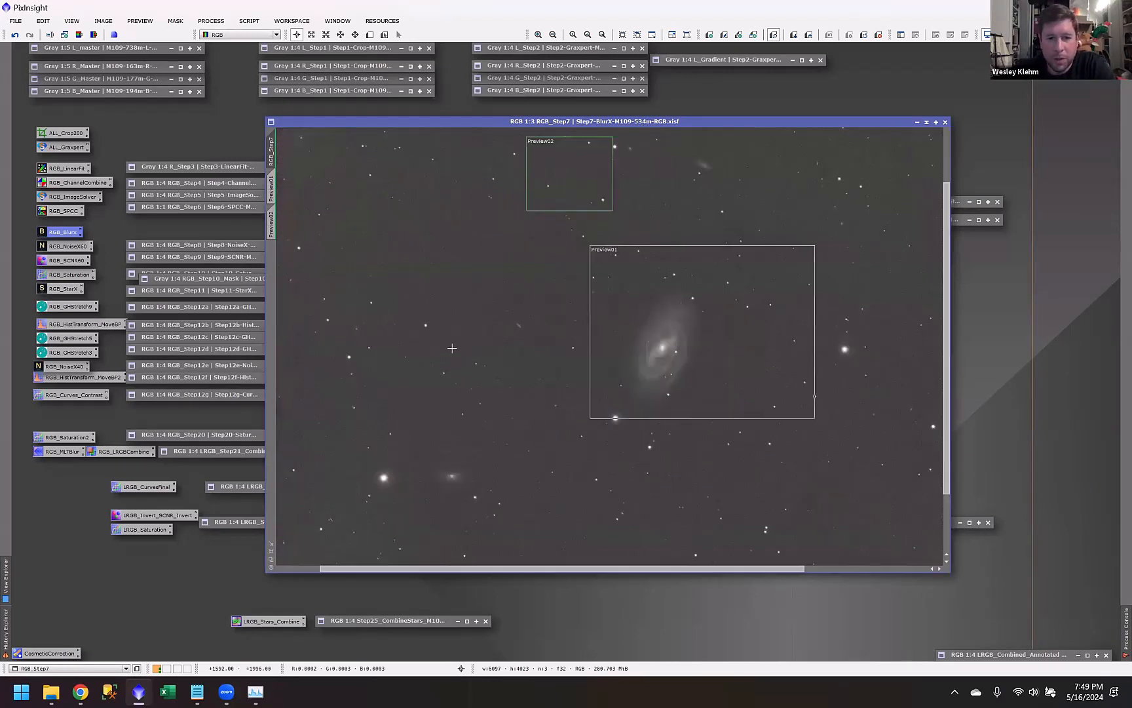
Step: Open the RGB_NoiseX60 NoiseXTerminator process and arrange it beside the RGB_Step7 image so both are fully visible
double_click(66, 251)
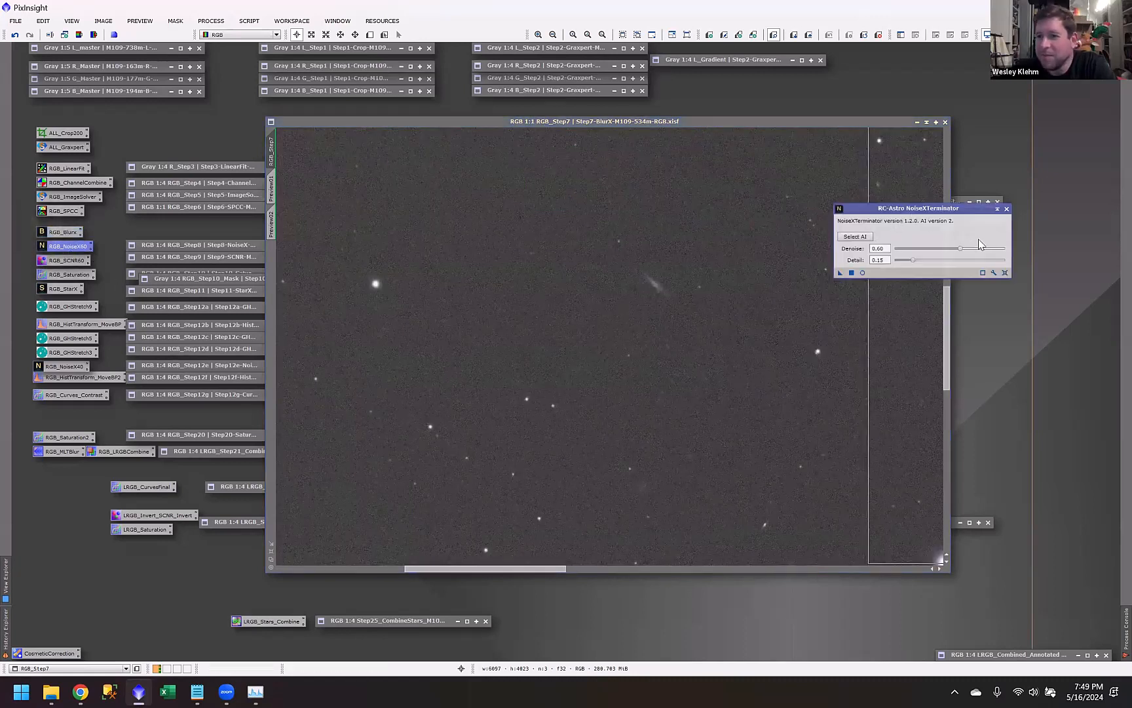
left_click_drag(905, 211, 983, 246)
left_click_drag(847, 122, 809, 127)
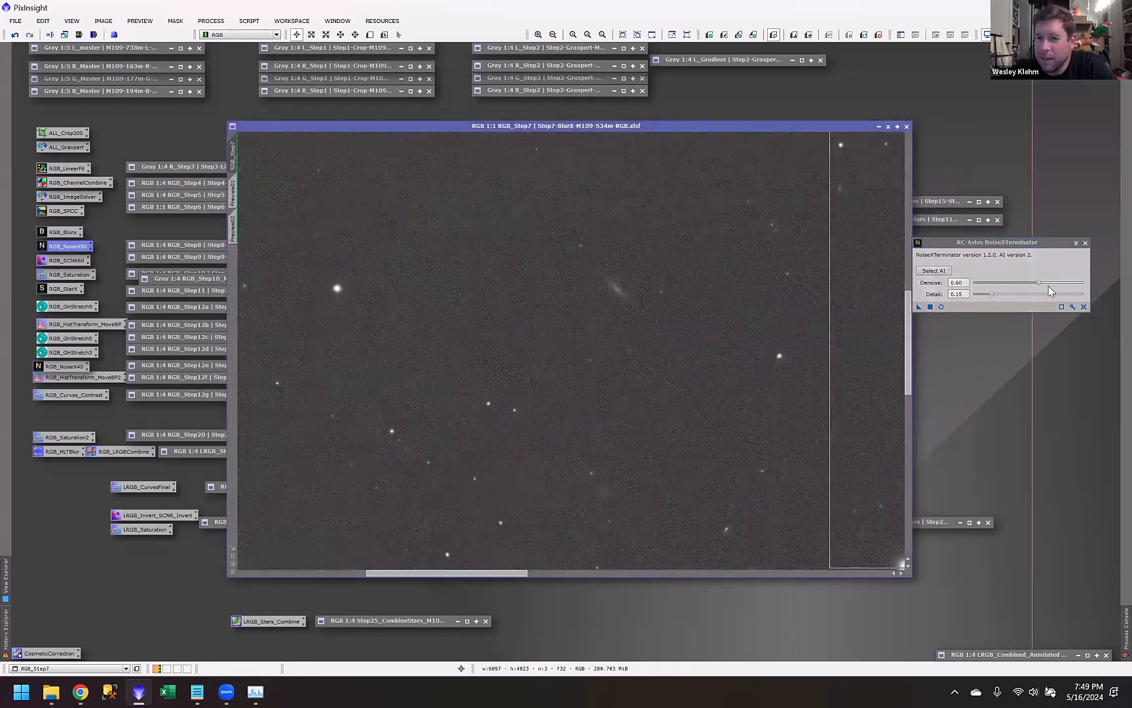
Step: Try a Denoise value of 0.62, discard it, and reopen the RGB_NoiseX60 process with its stored settings
mouse_move(1042, 285)
left_mouse_down()
mouse_move(1073, 289)
mouse_move(996, 288)
mouse_move(1078, 288)
mouse_move(1014, 289)
mouse_move(1041, 288)
left_mouse_up()
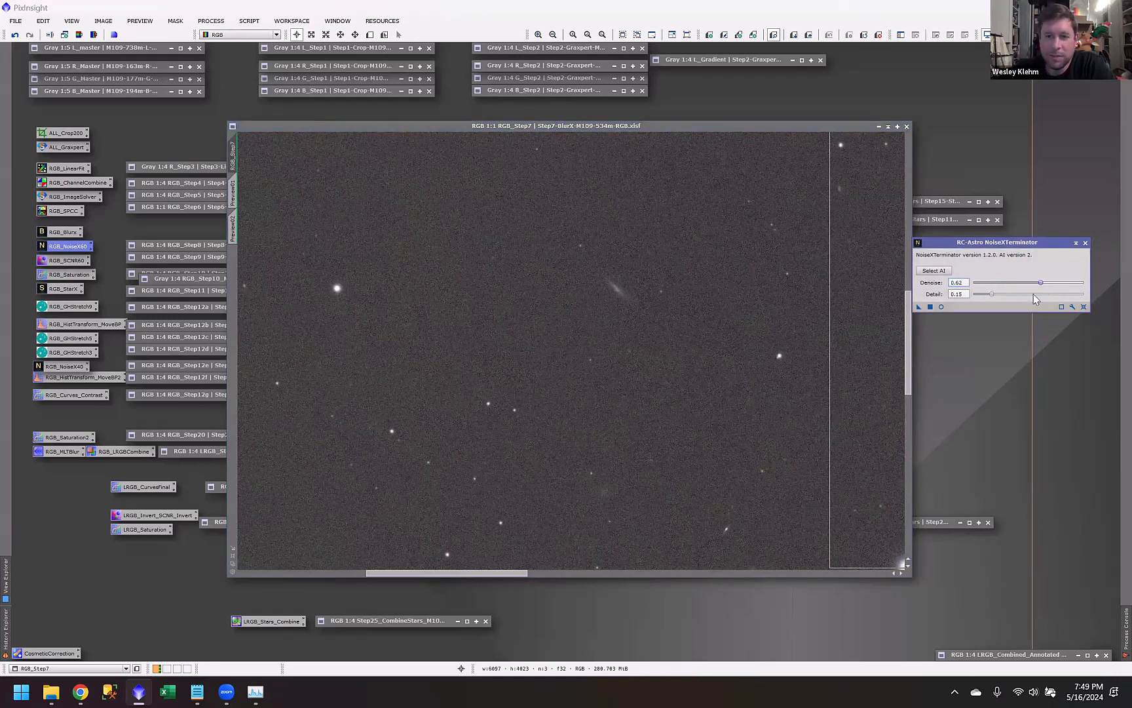
left_click(1085, 242)
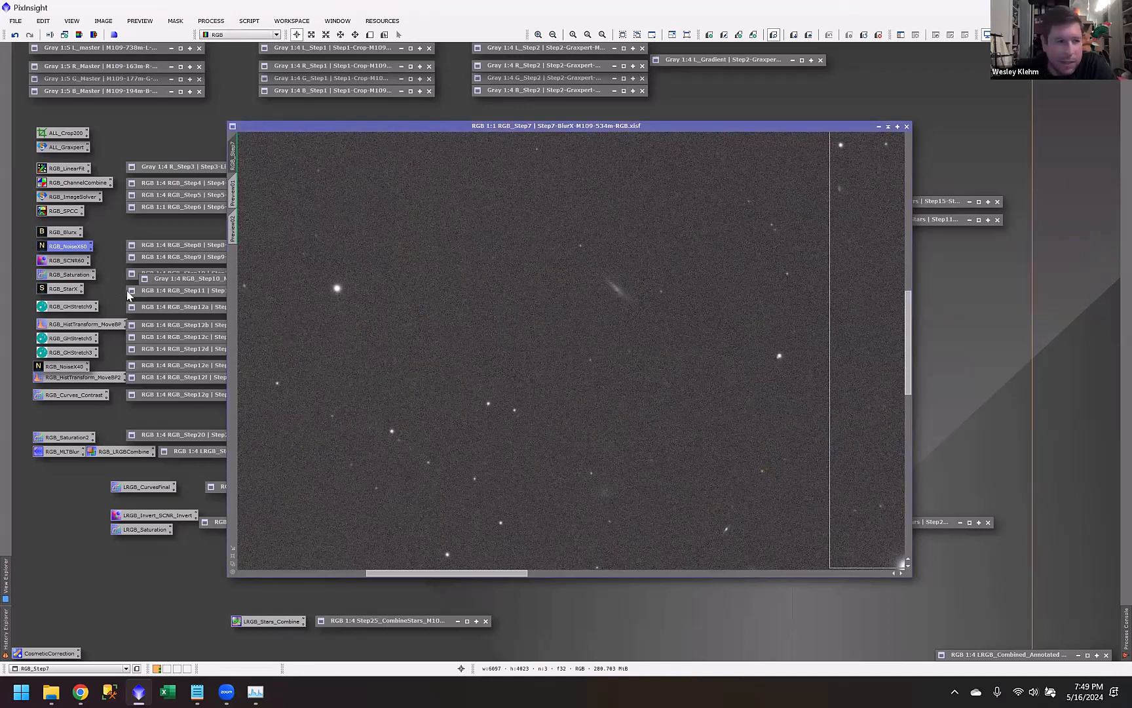
double_click(70, 247)
Step: Open Preview01 of RGB_Step7 to view the galaxy at 1:1
scroll(544, 331, "down", 3)
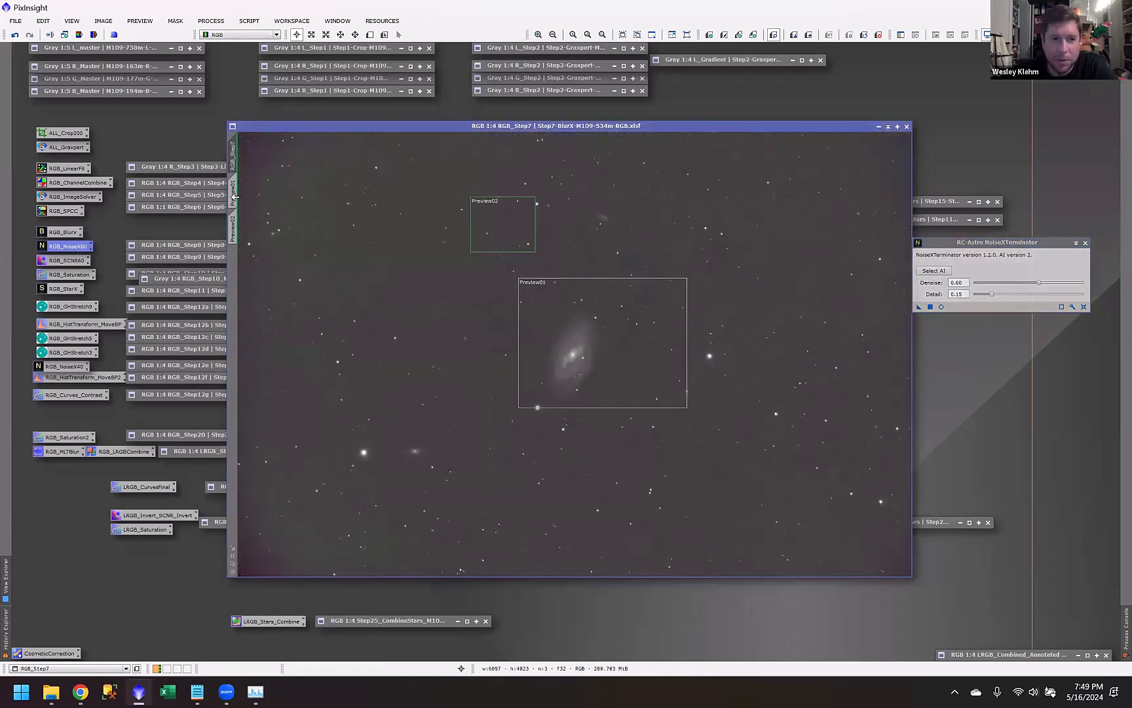
left_click(233, 195)
scroll(661, 372, "up", 1)
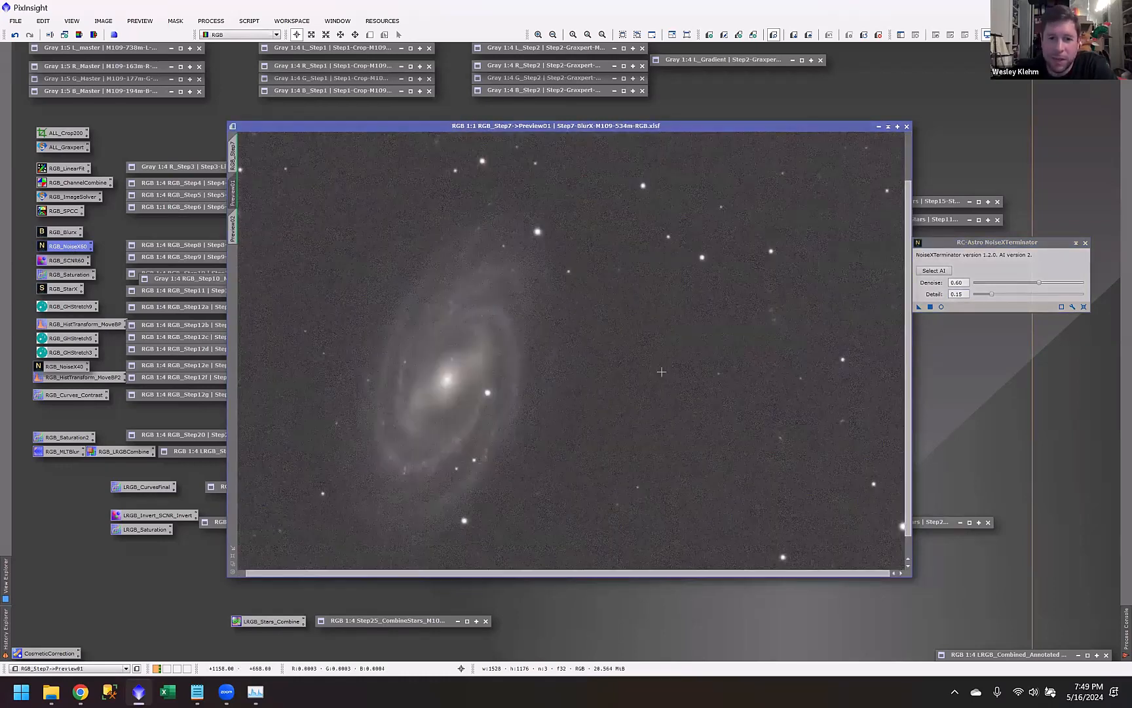
Step: Examine the background noise around the galaxy in Preview01 of the RGB_Step7 image at close range
scroll(663, 372, "up", 2)
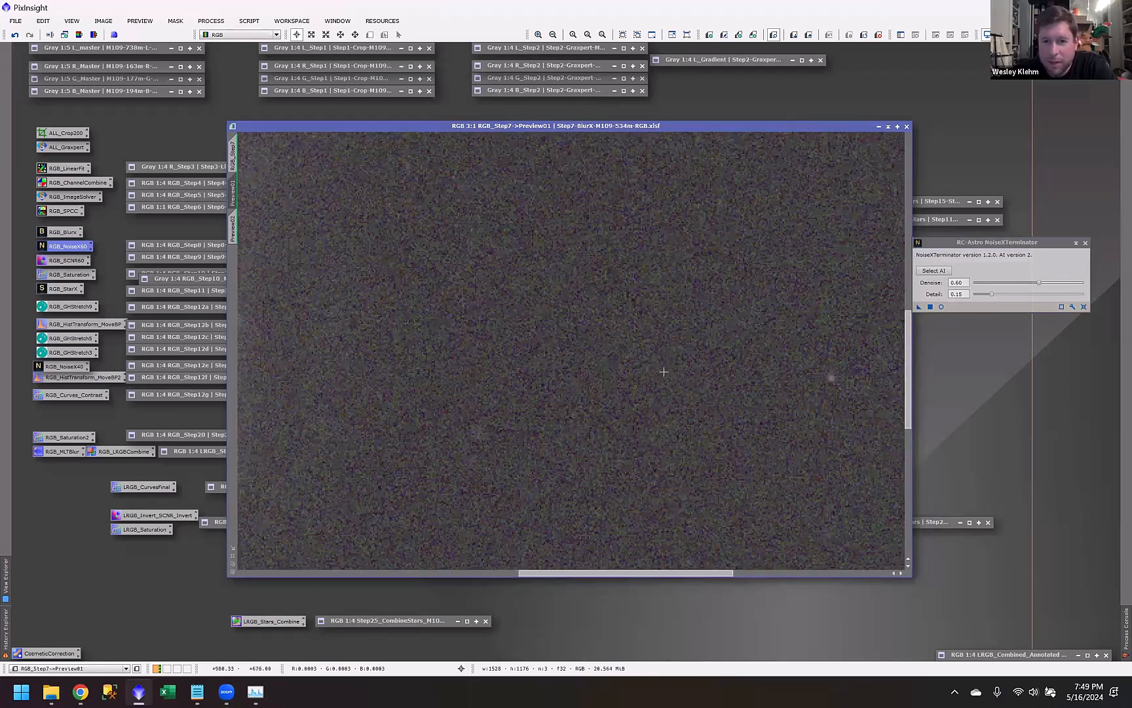
left_click_drag(250, 245, 670, 371)
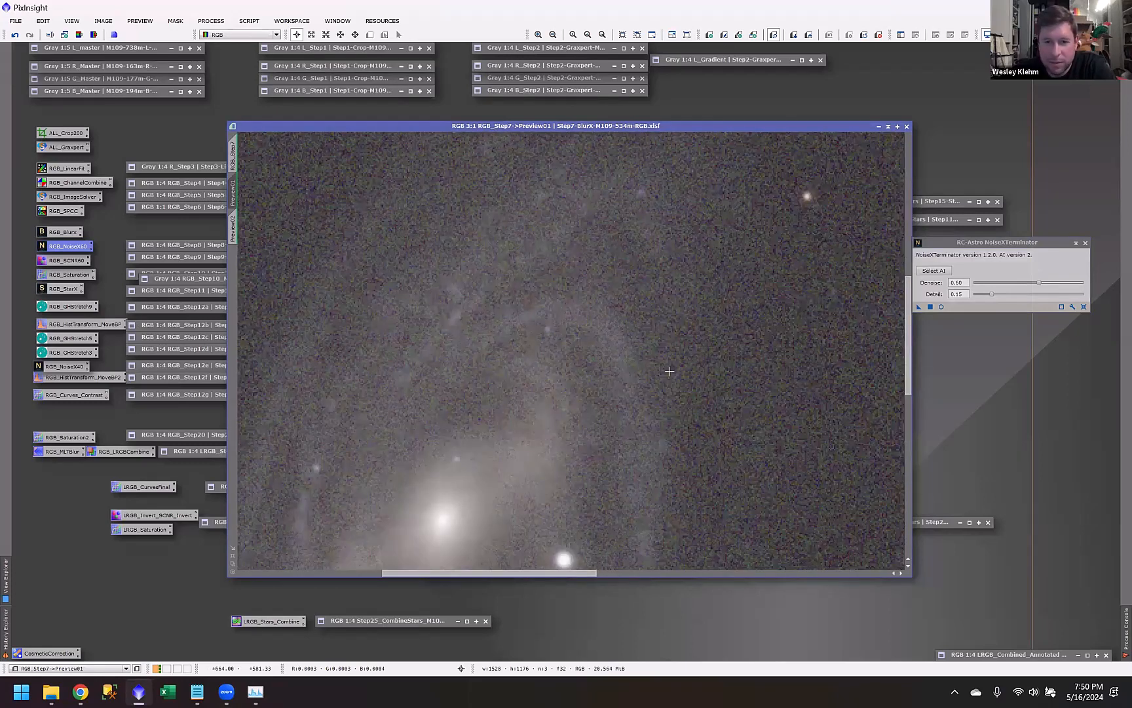
scroll(670, 371, "down", 1)
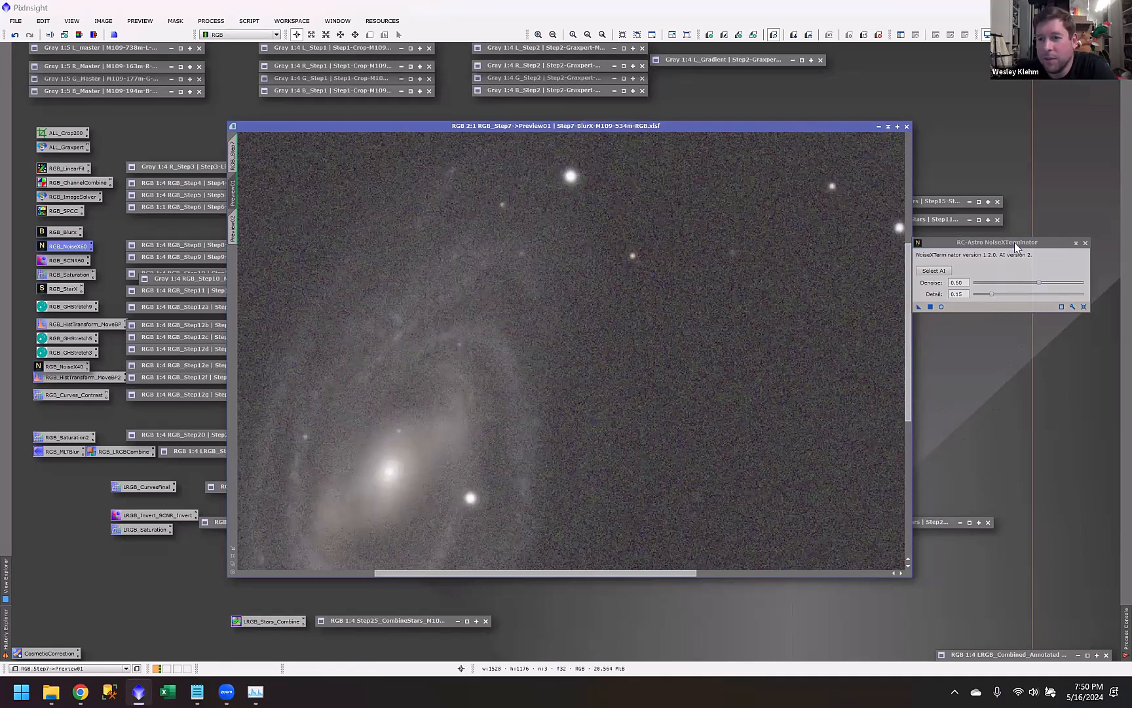
Step: Try NoiseXTerminator denoise strengths of 1.00, 0.61 and 0.77, and return the setting to 0.60
left_click_drag(1016, 243, 1028, 245)
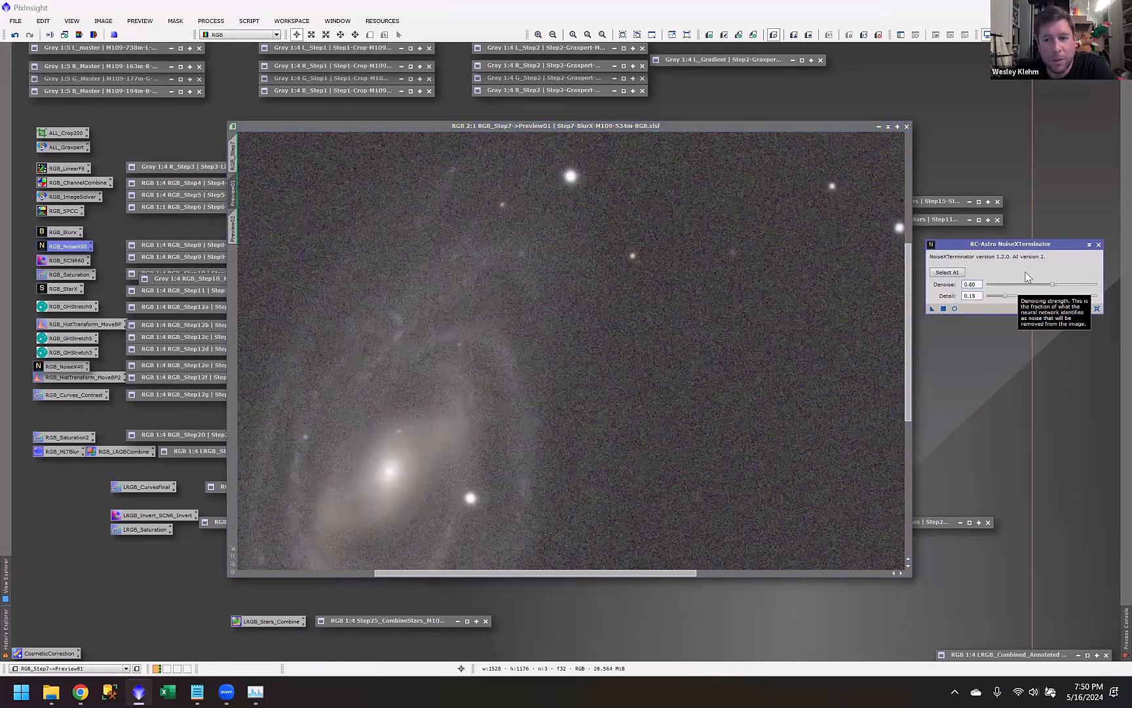
left_click_drag(1052, 284, 1106, 287)
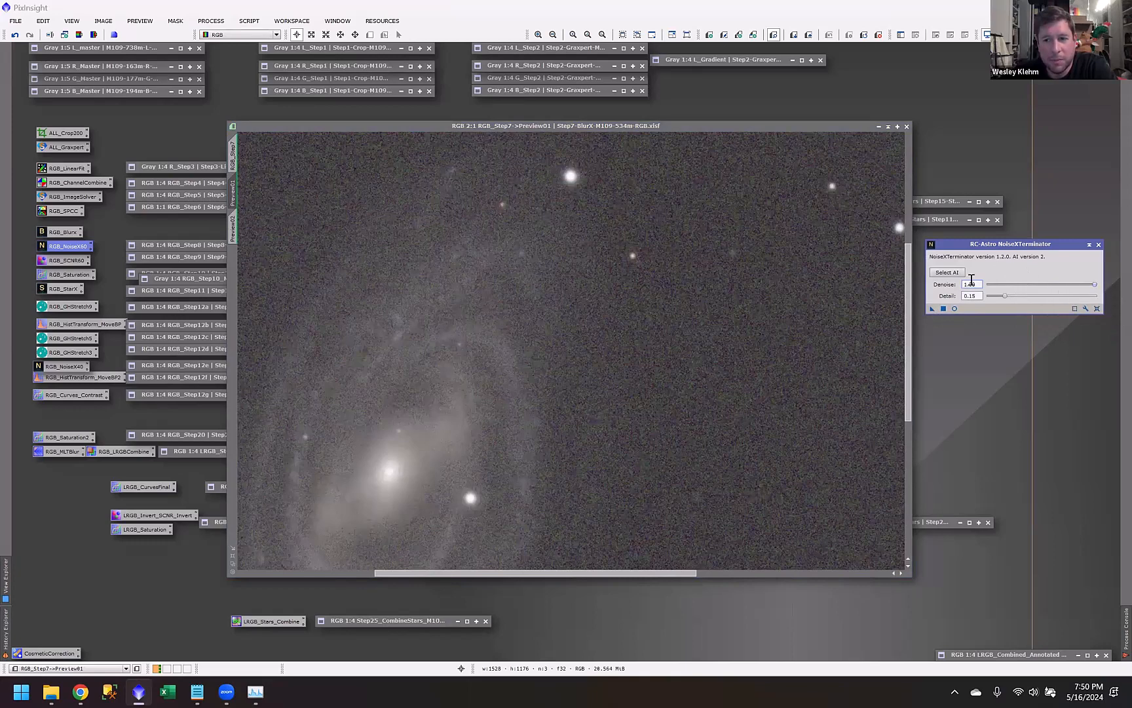
left_click_drag(1094, 287, 1055, 289)
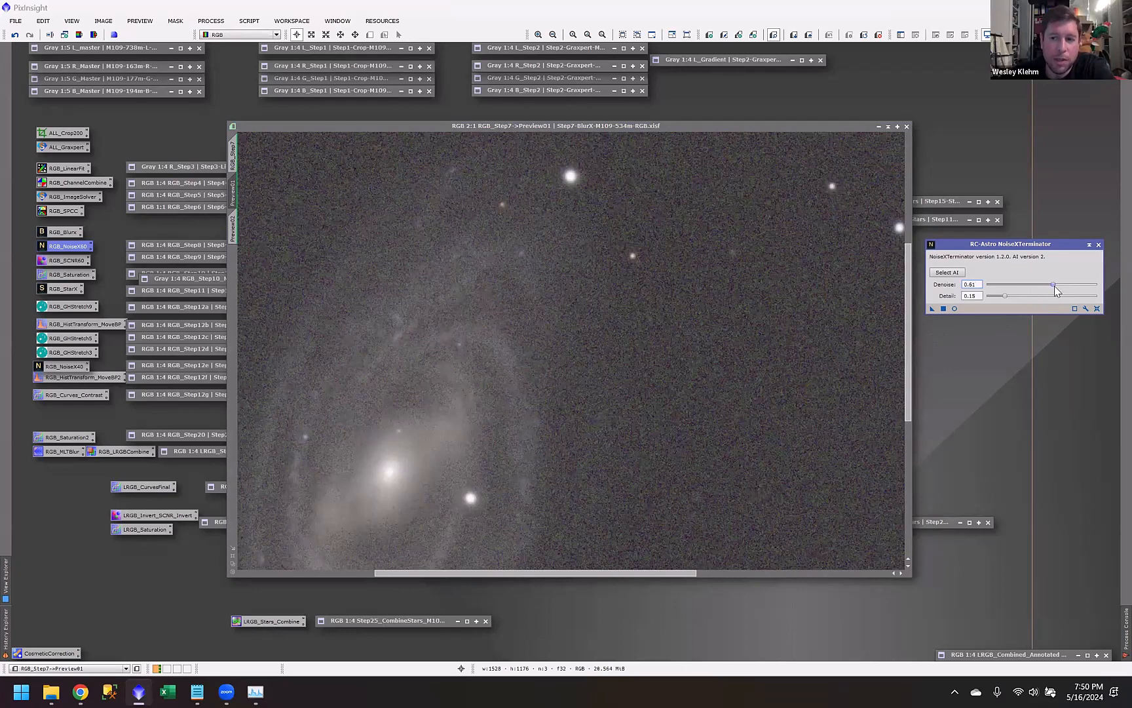
left_click_drag(1055, 286, 1071, 288)
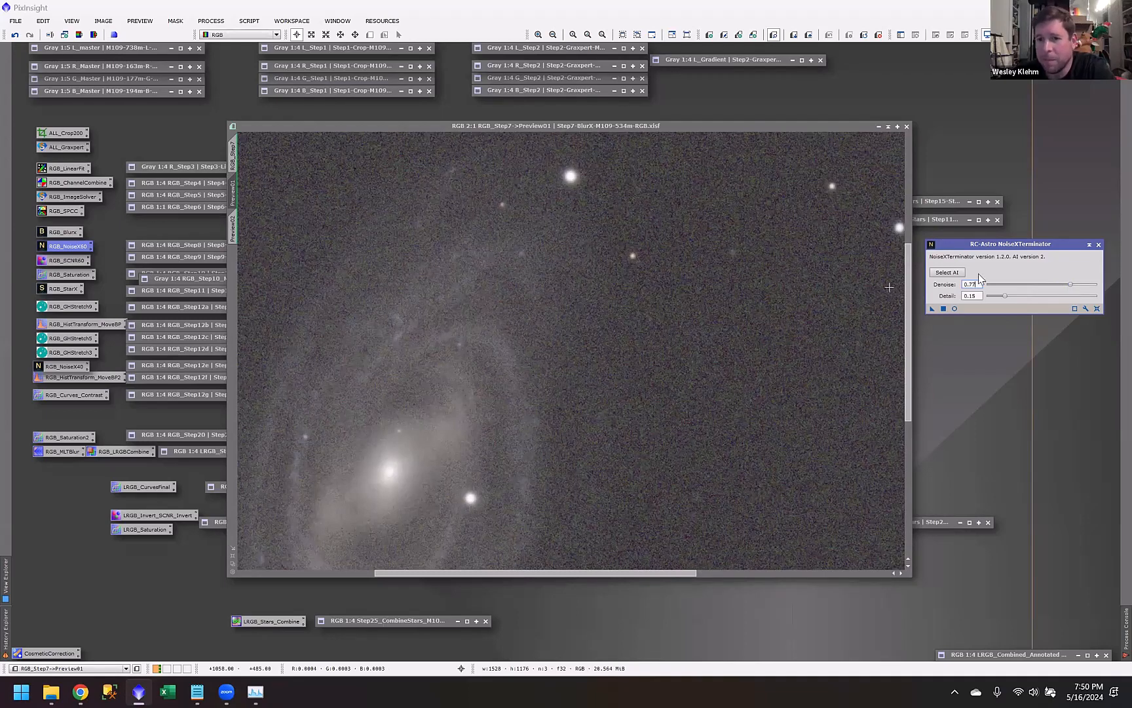
left_click_drag(1071, 288, 1052, 288)
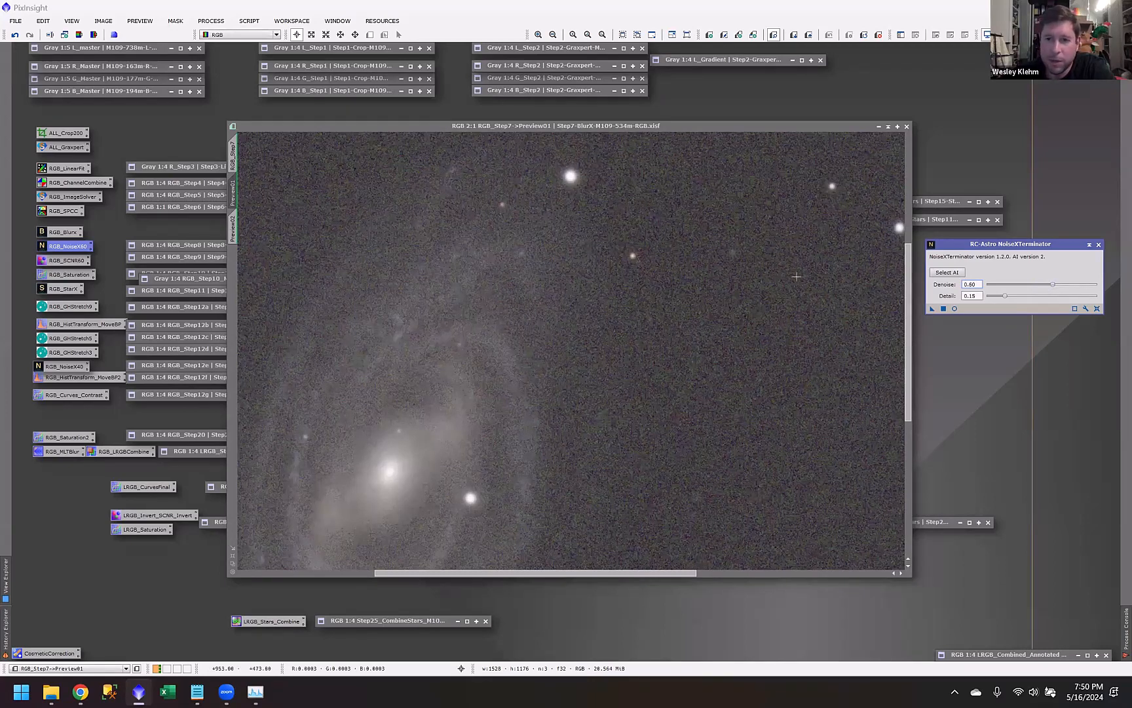
Step: Open the RGB_Step8 image beside the RGB_Step7 preview and compare the noise around the galaxy in both
double_click(173, 245)
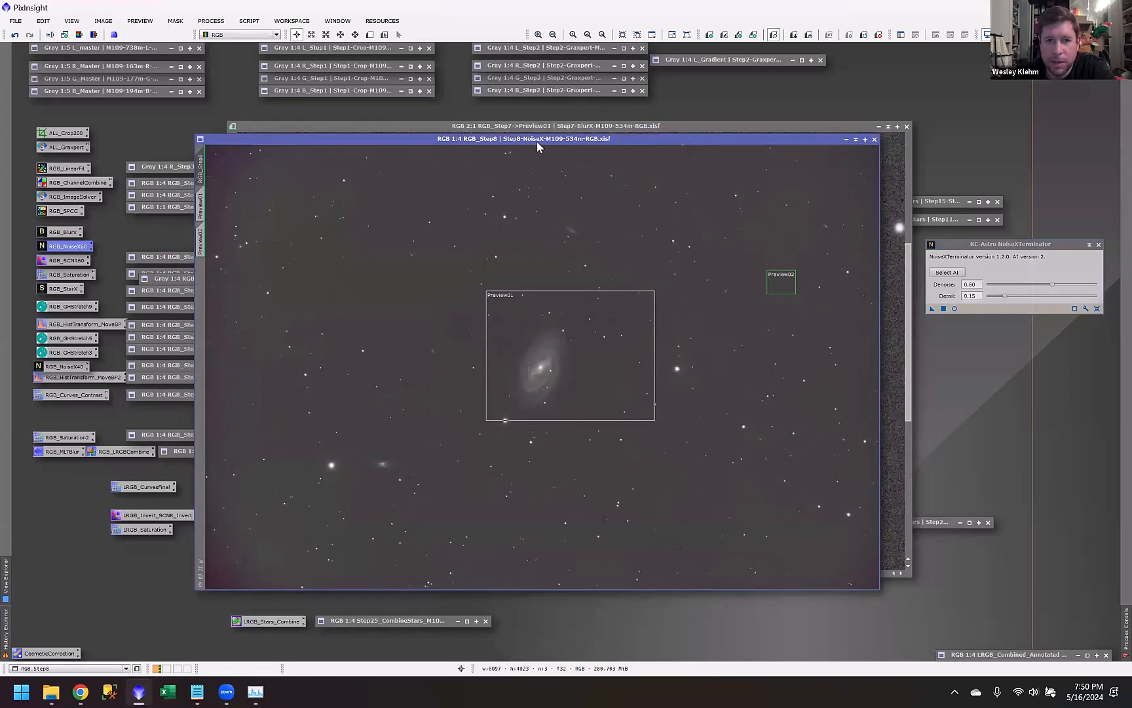
left_click_drag(536, 141, 384, 122)
scroll(728, 359, "up", 4)
scroll(730, 361, "up", 1)
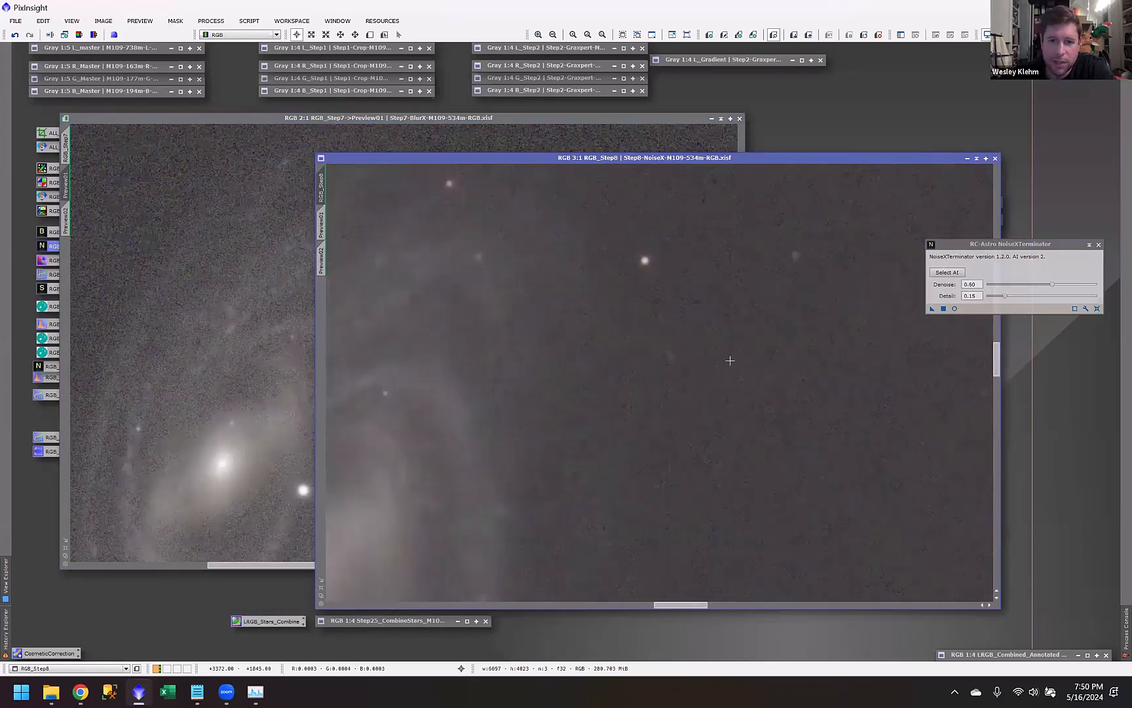
scroll(730, 360, "up", 1)
left_click(246, 401)
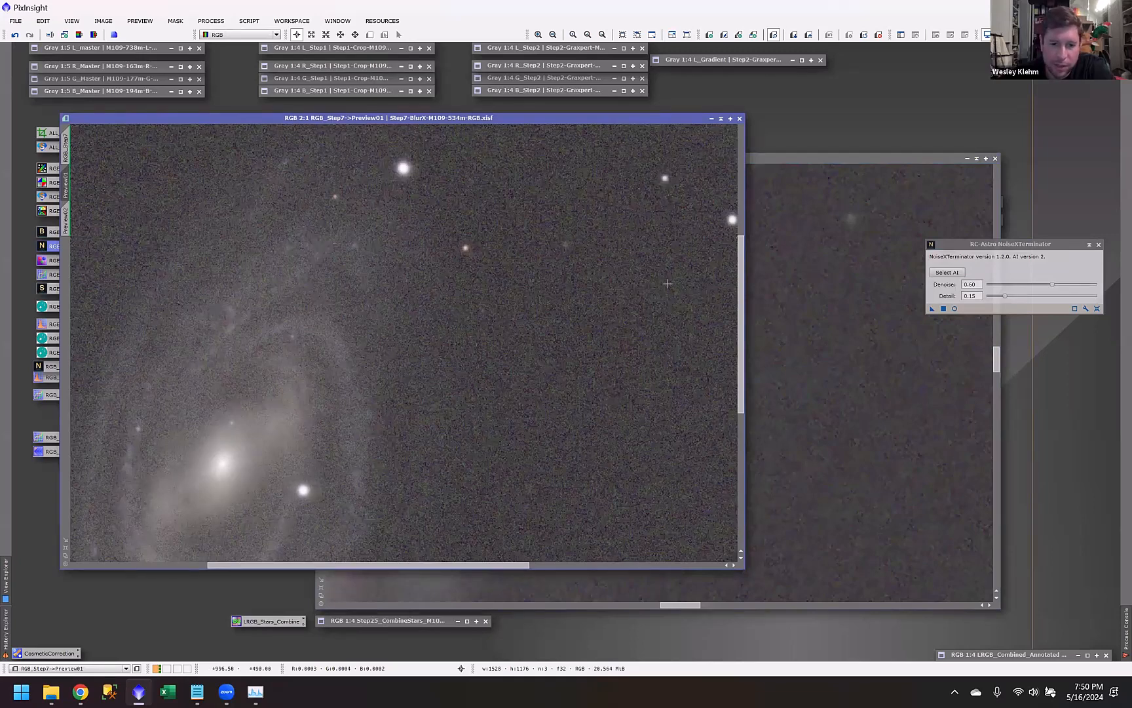
left_click(786, 301)
scroll(592, 451, "down", 3)
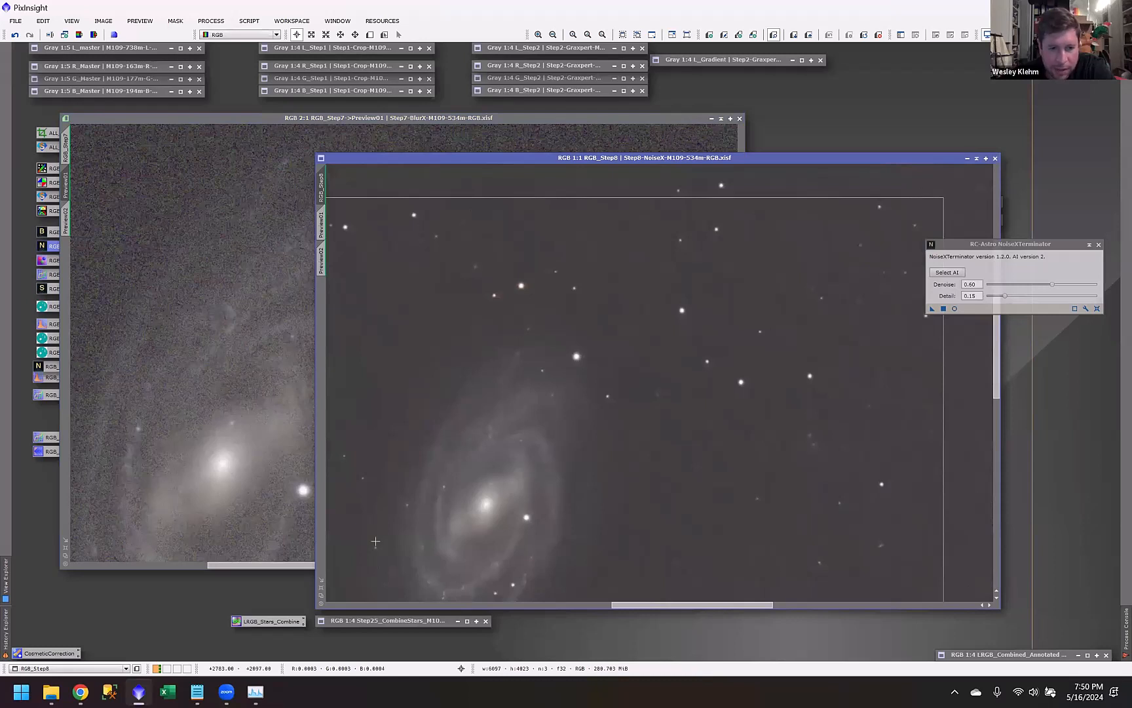
scroll(488, 553, "up", 1)
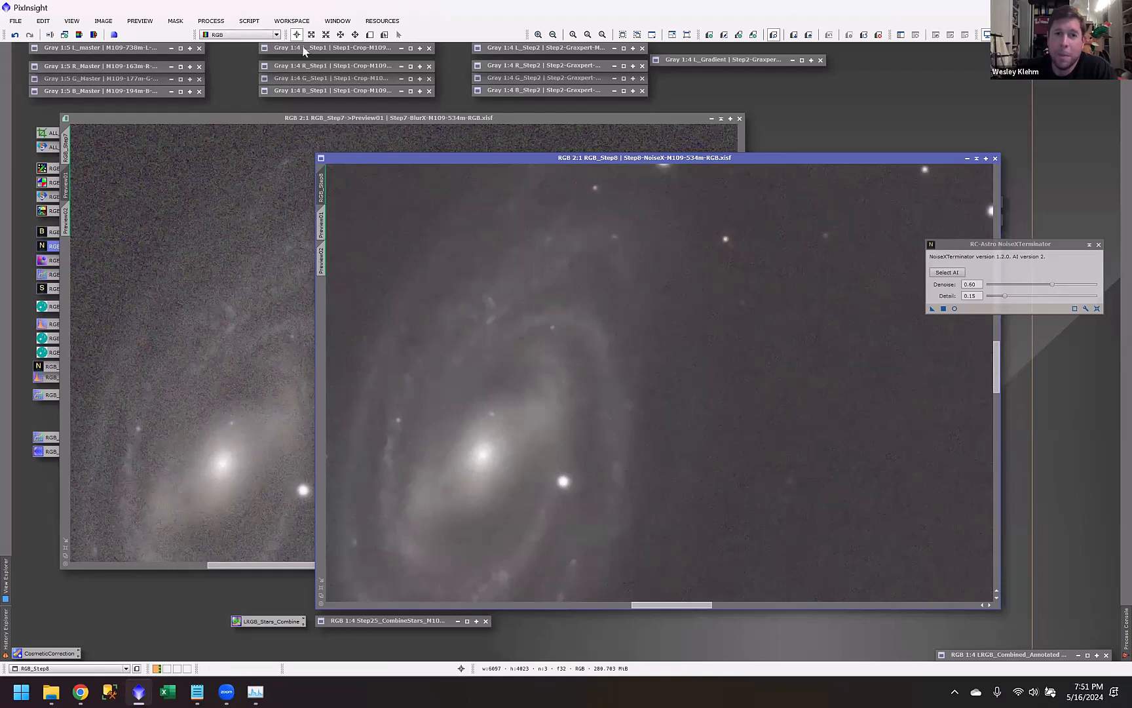
Step: Look up NoiseXTerminator among the noise reduction processes and return to its open settings window
left_click(210, 22)
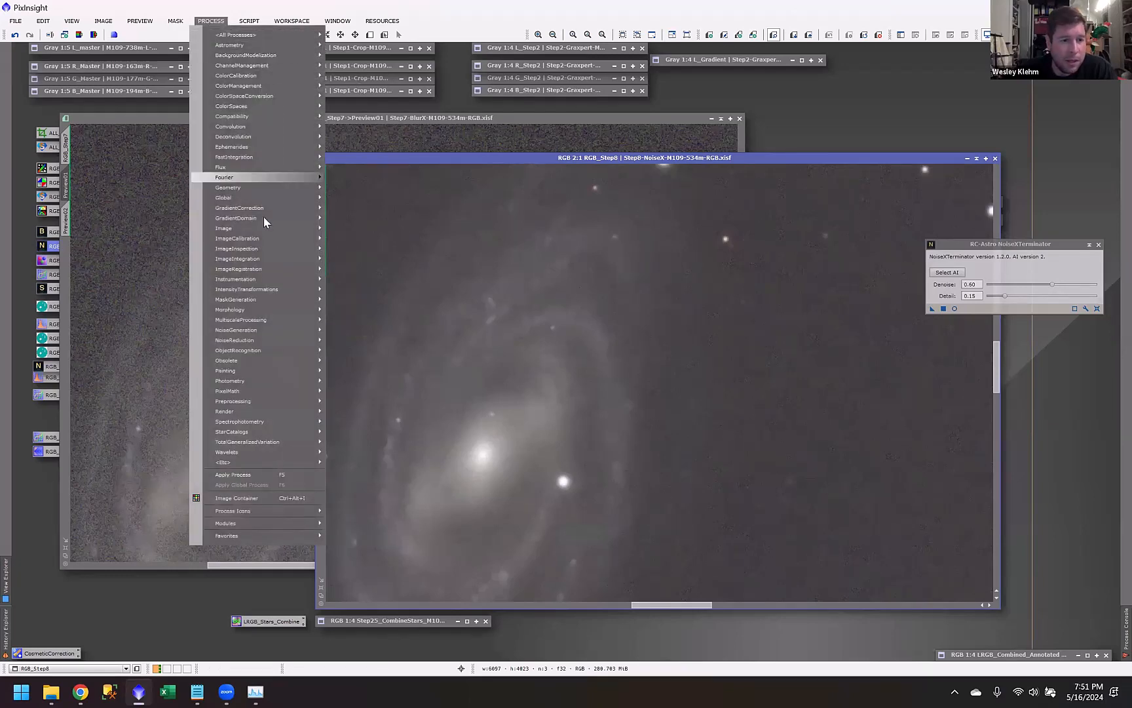
mouse_move(255, 342)
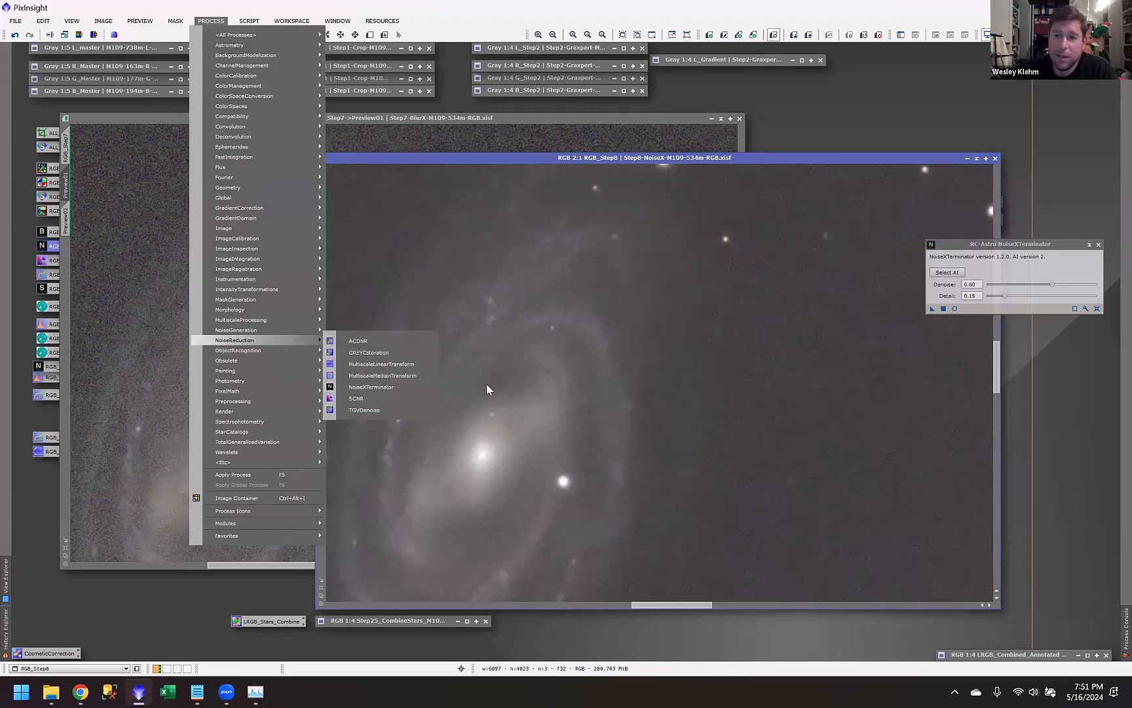
left_click(1021, 248)
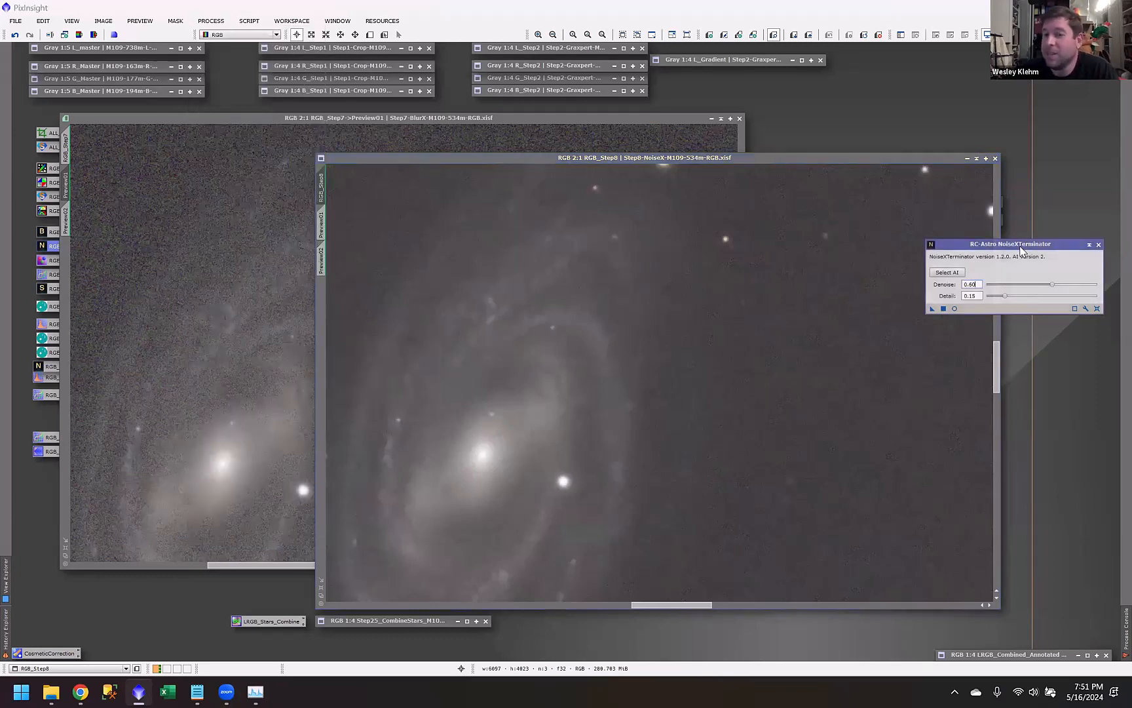
Step: Compare the galaxy and background in RGB_Step8 and the RGB_Step7 preview at 1:1 scale
left_click(766, 472)
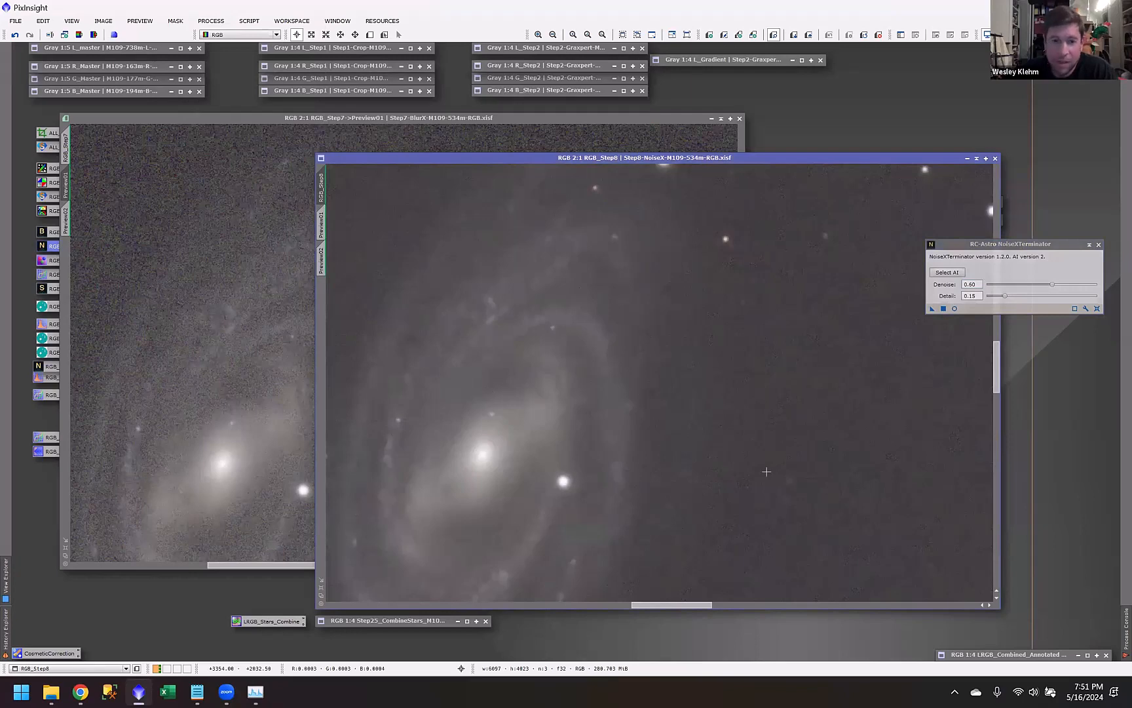
scroll(766, 471, "down", 1)
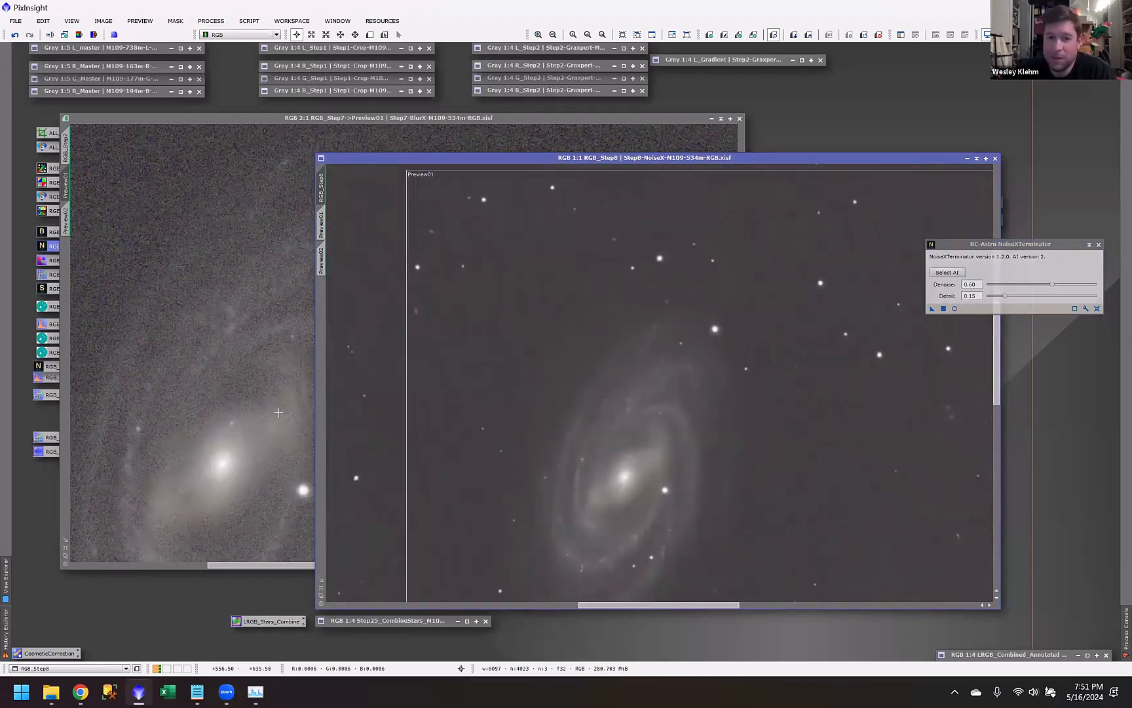
left_click(279, 413)
scroll(278, 420, "down", 1)
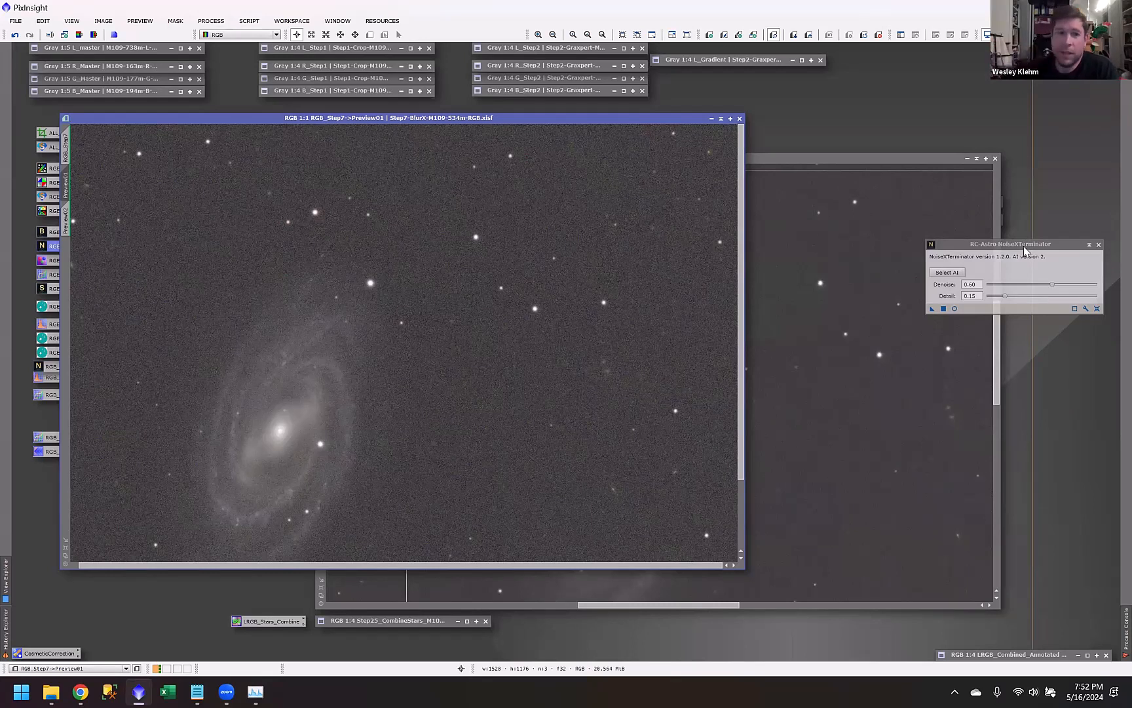
Step: Open the L_Step2 luminance image, compare its noise with the RGB_Step7 preview, and collapse it again
double_click(577, 49)
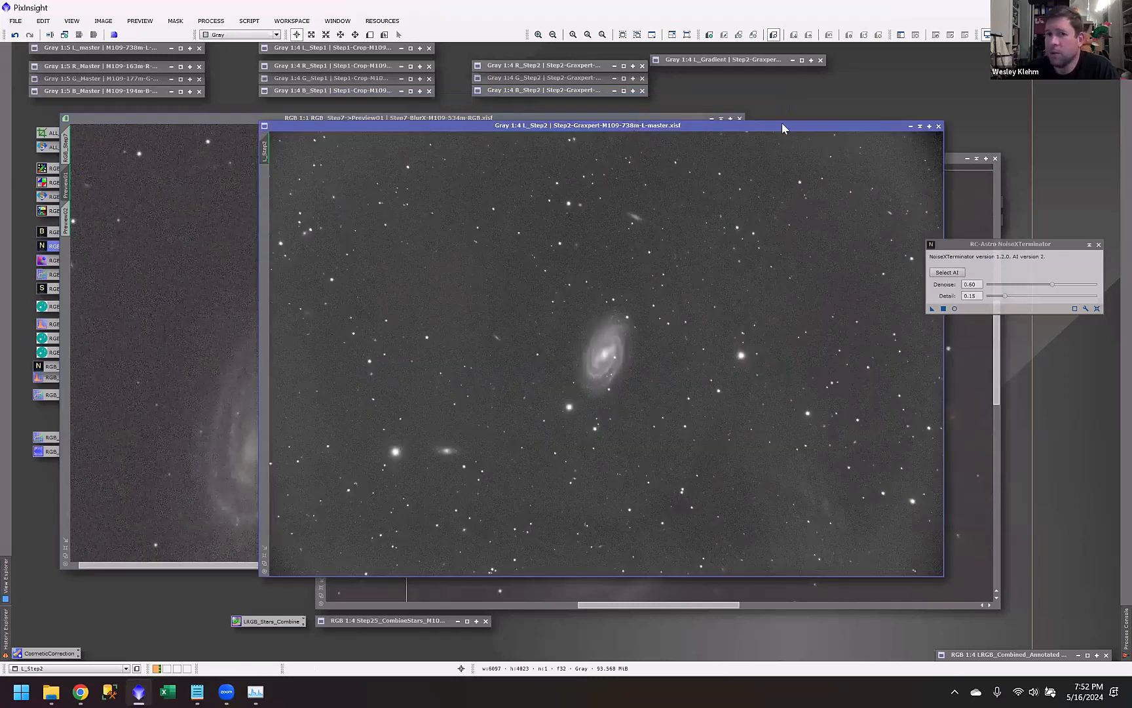
left_click(921, 127)
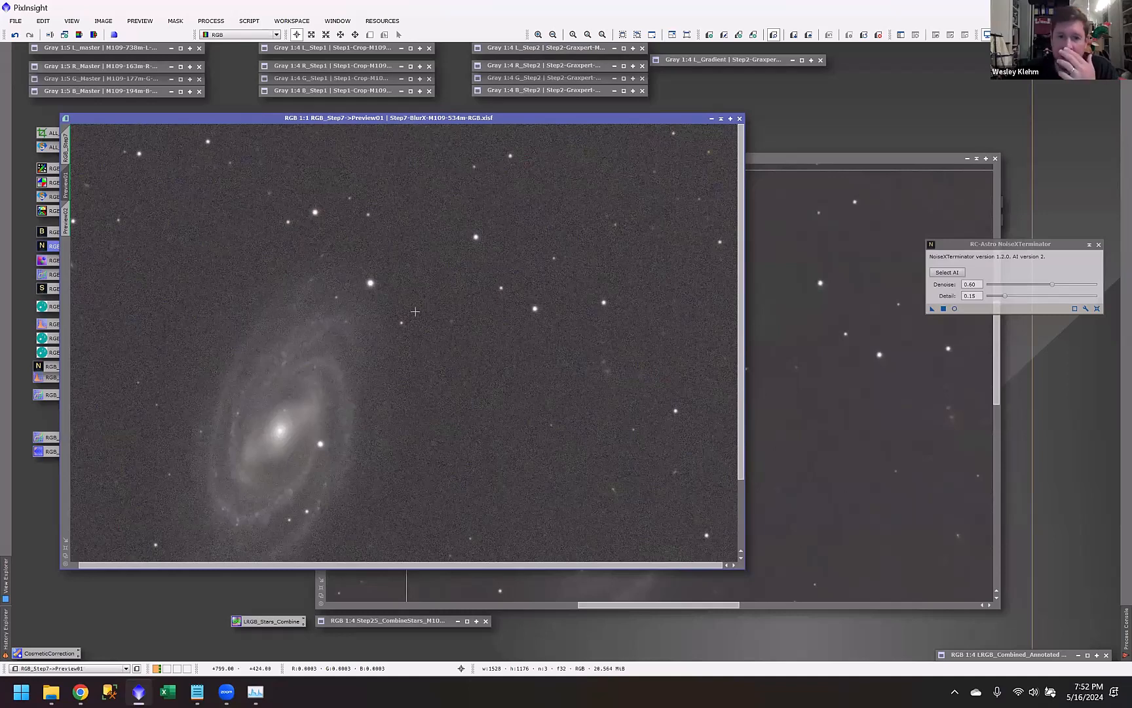
scroll(415, 415, "down", 3)
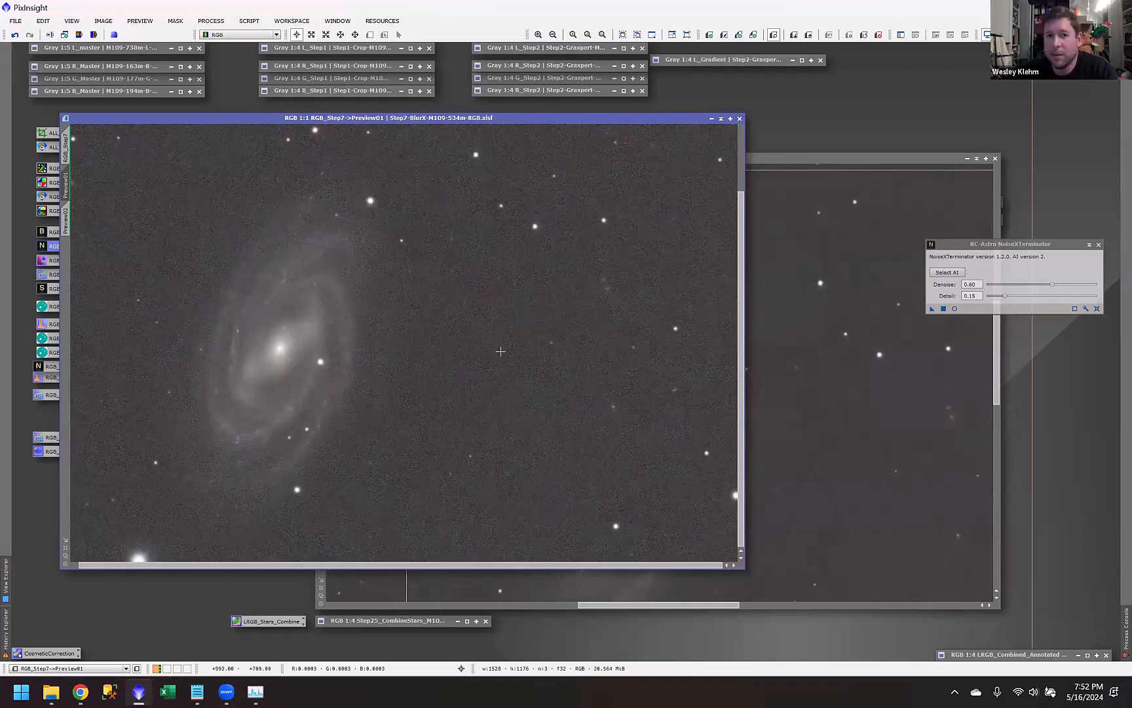
double_click(533, 59)
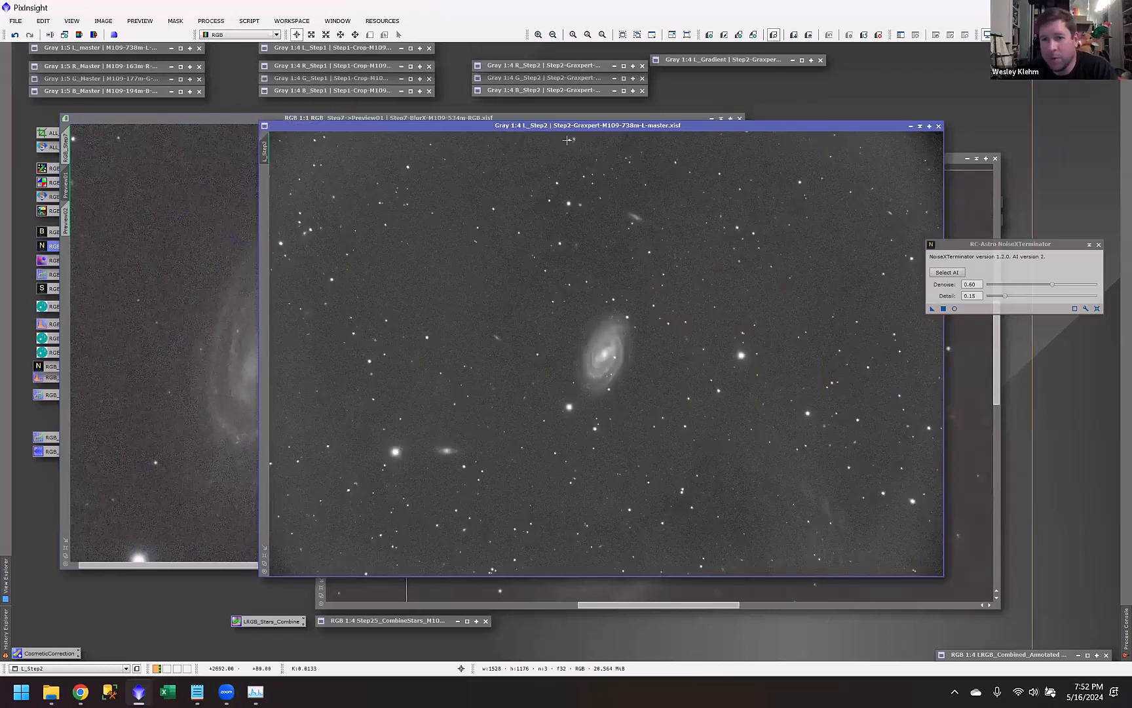
scroll(640, 354, "up", 2)
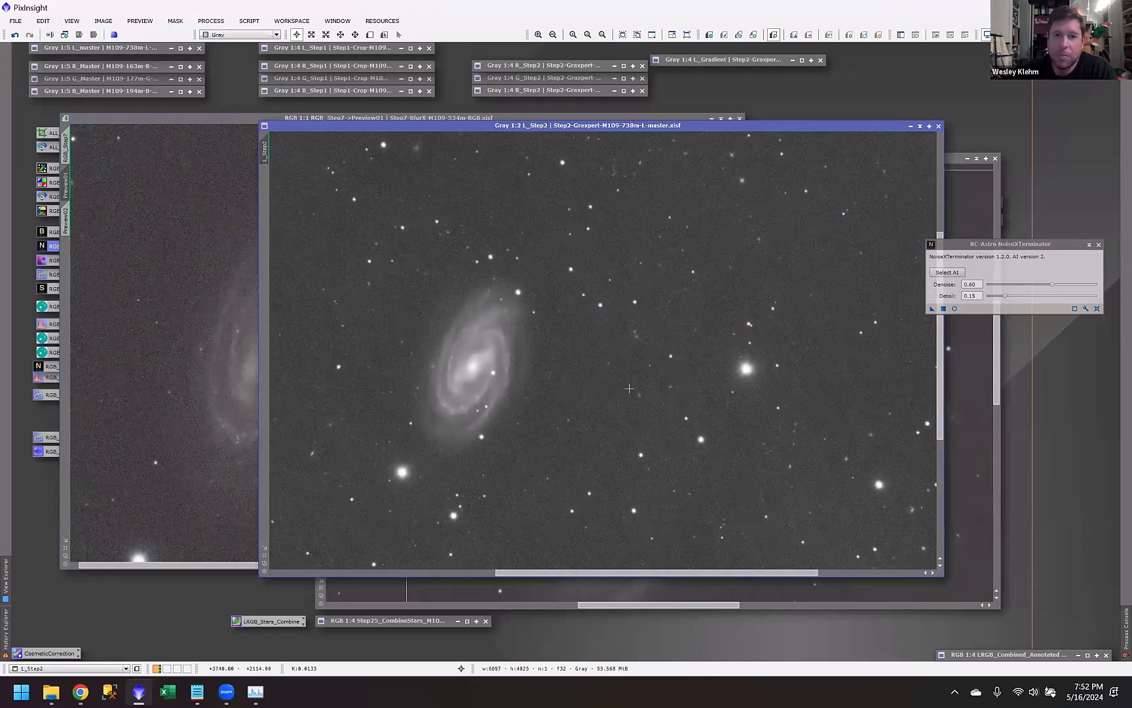
left_click(223, 371)
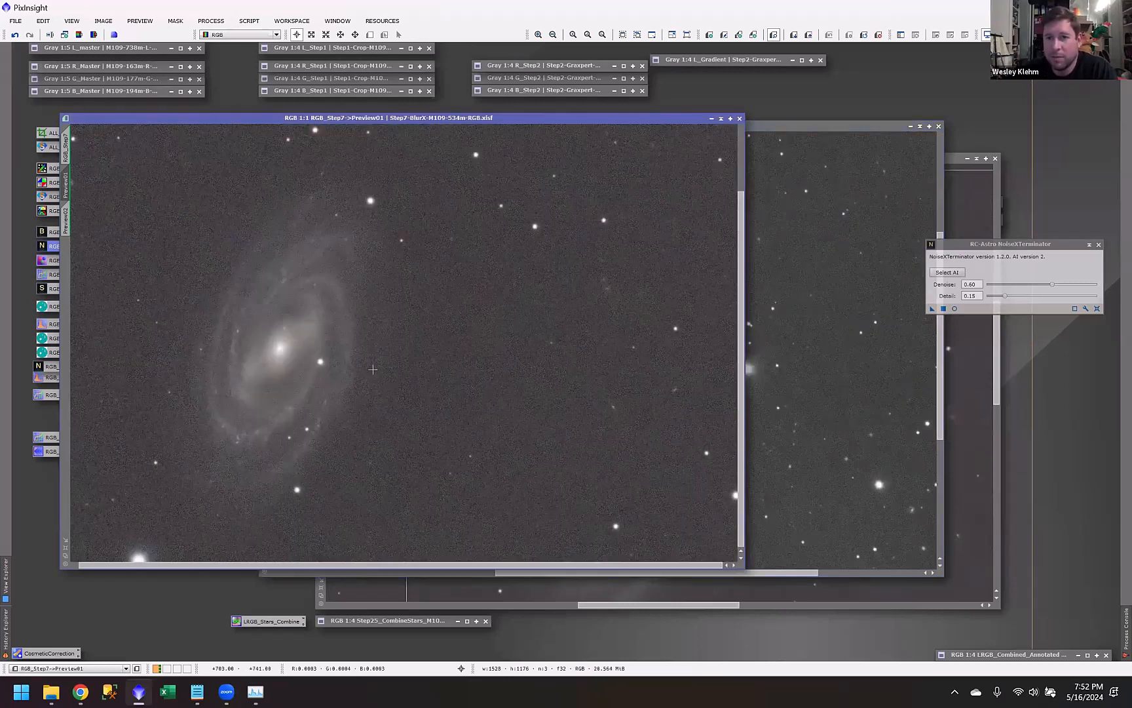
left_click(920, 126)
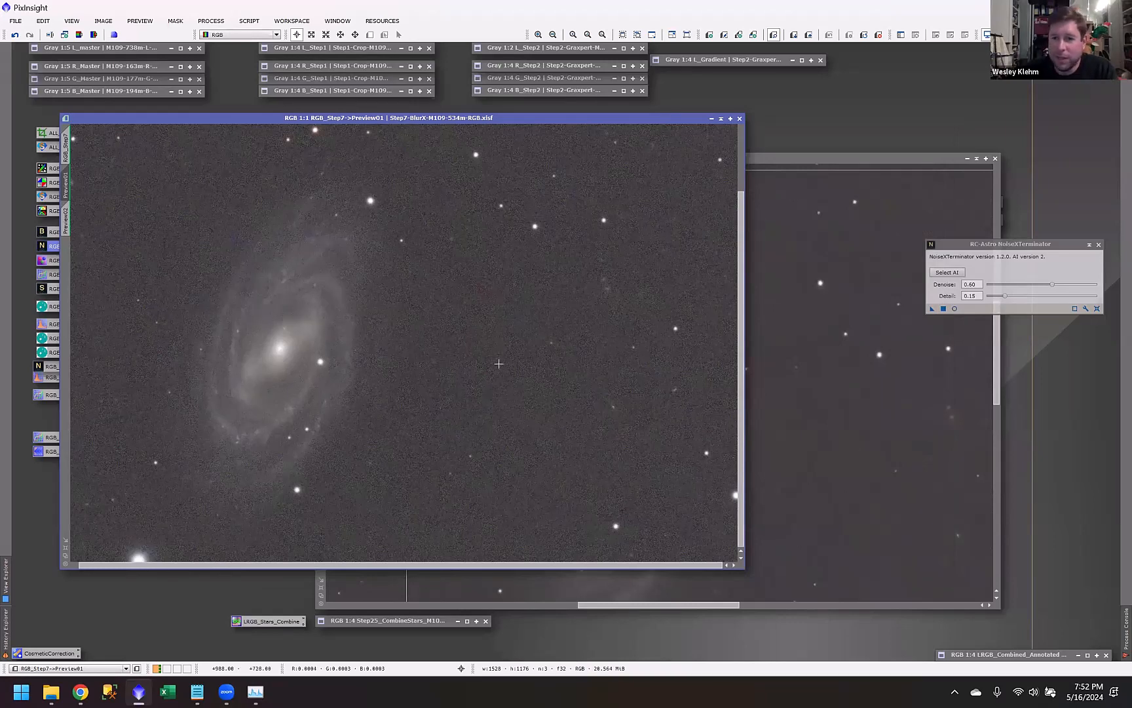
Step: Examine the background colour noise in the RGB_Step7 preview at pixel level up to 12:1, then display the full RGB_Step7 image
scroll(367, 344, "up", 2)
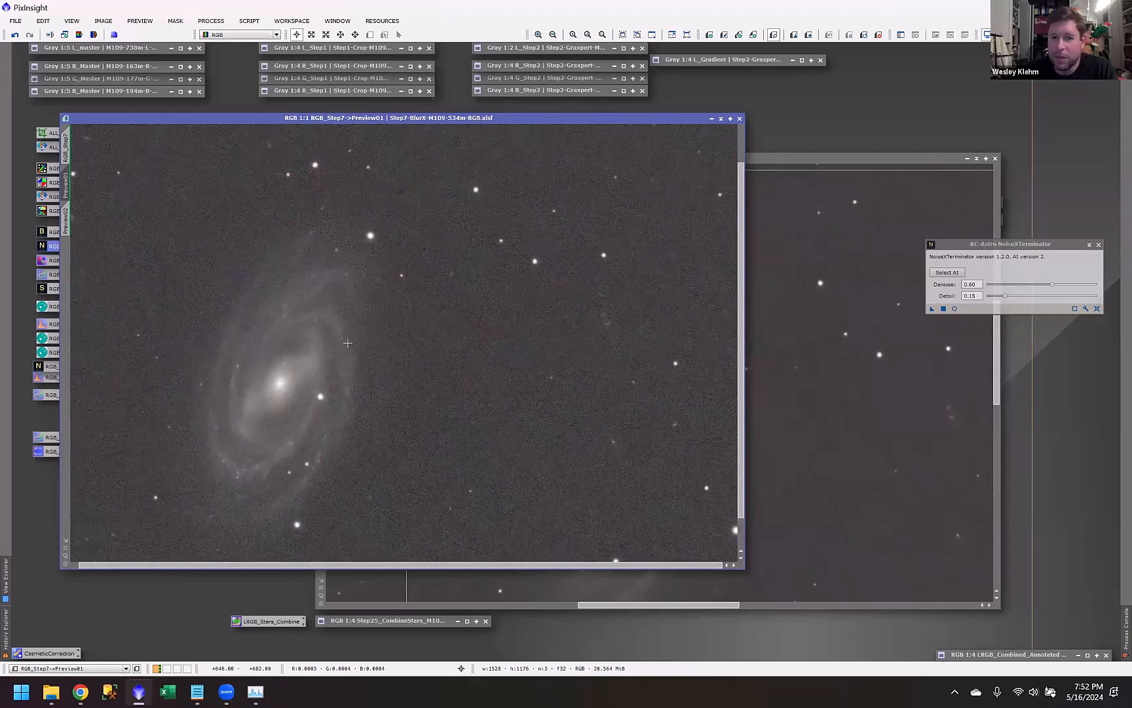
scroll(347, 343, "up", 1)
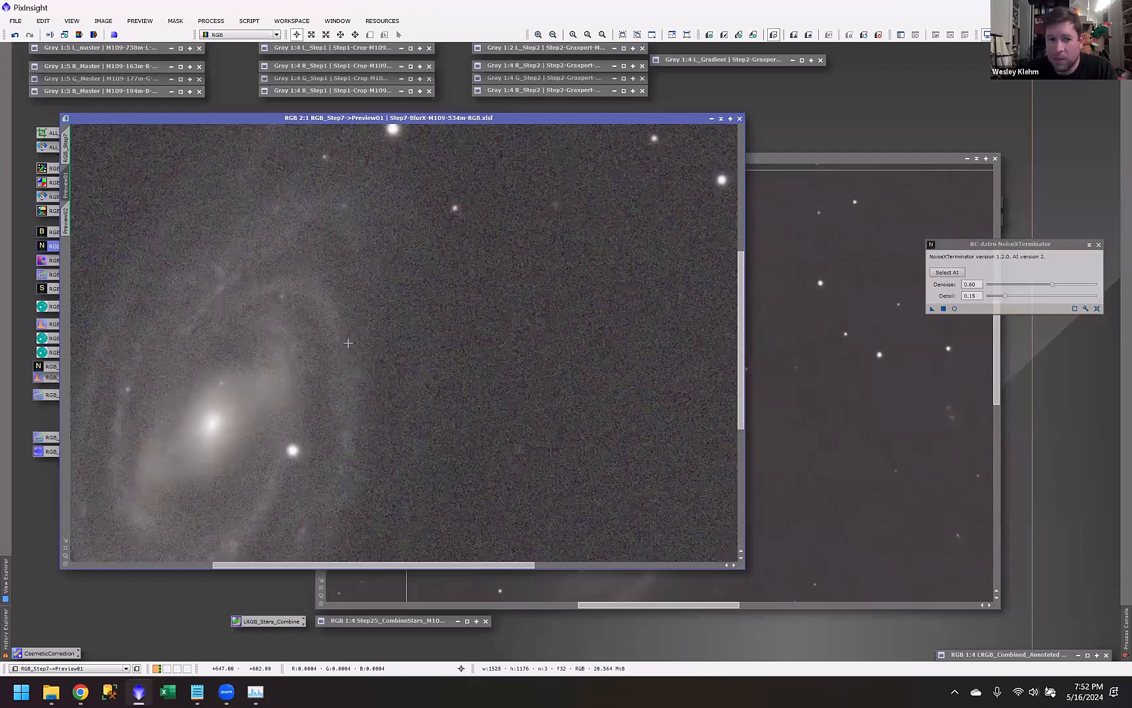
scroll(348, 343, "up", 5)
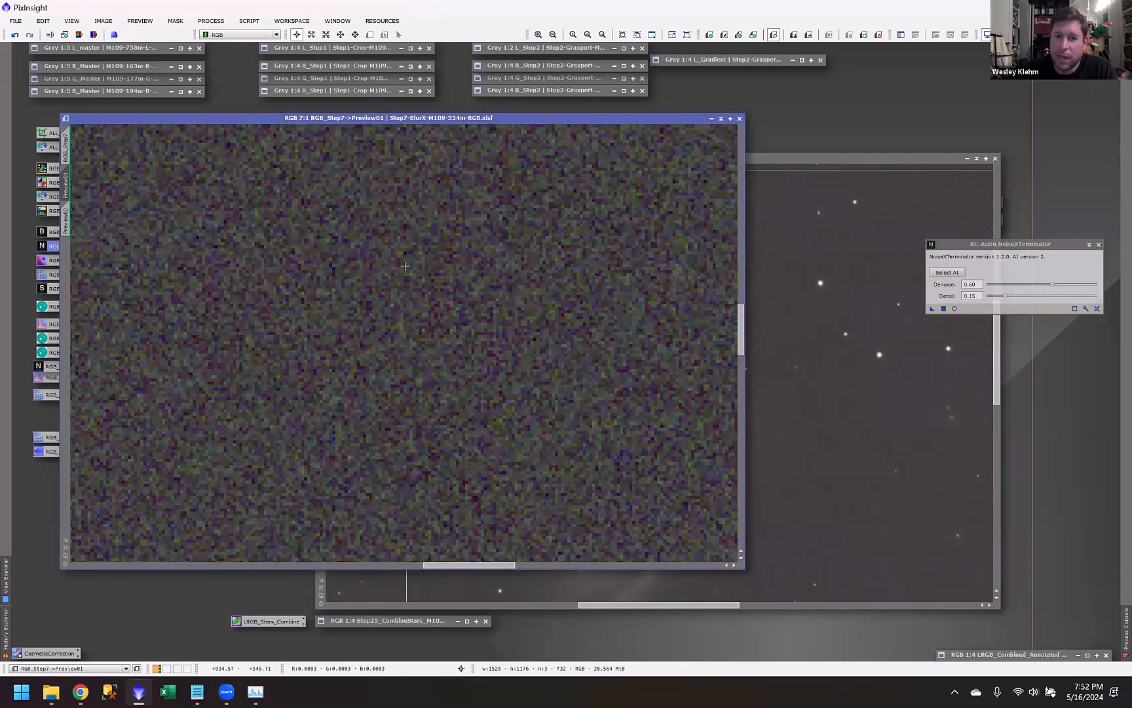
scroll(391, 331, "up", 1)
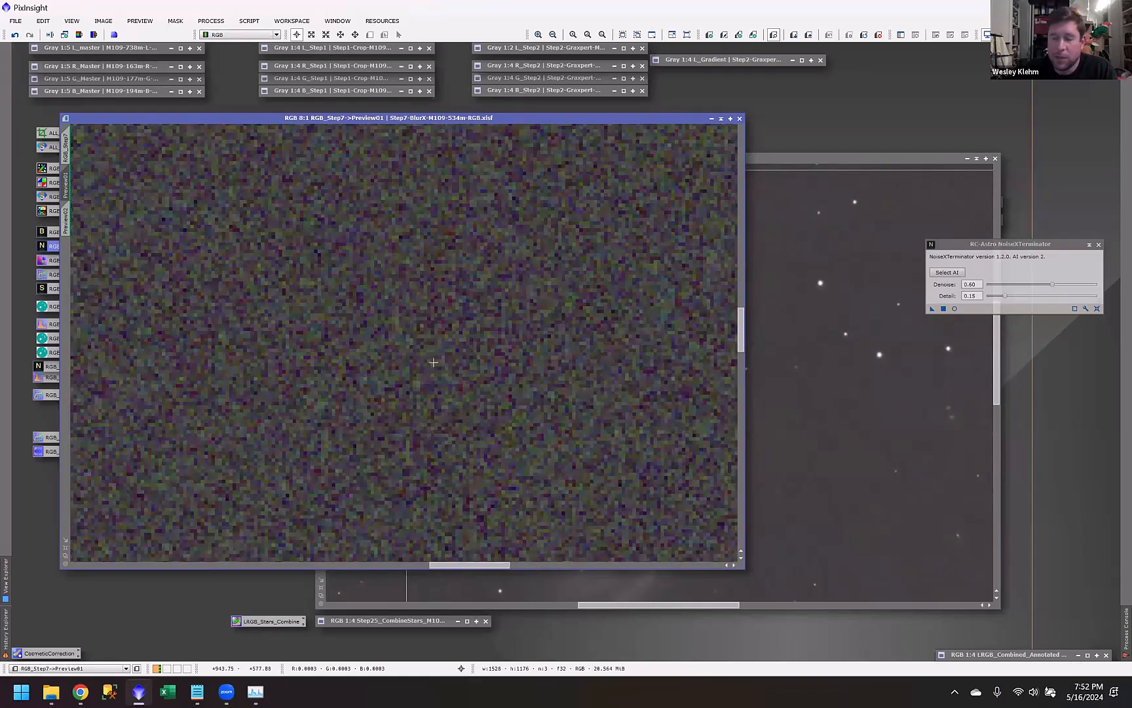
scroll(433, 362, "up", 4)
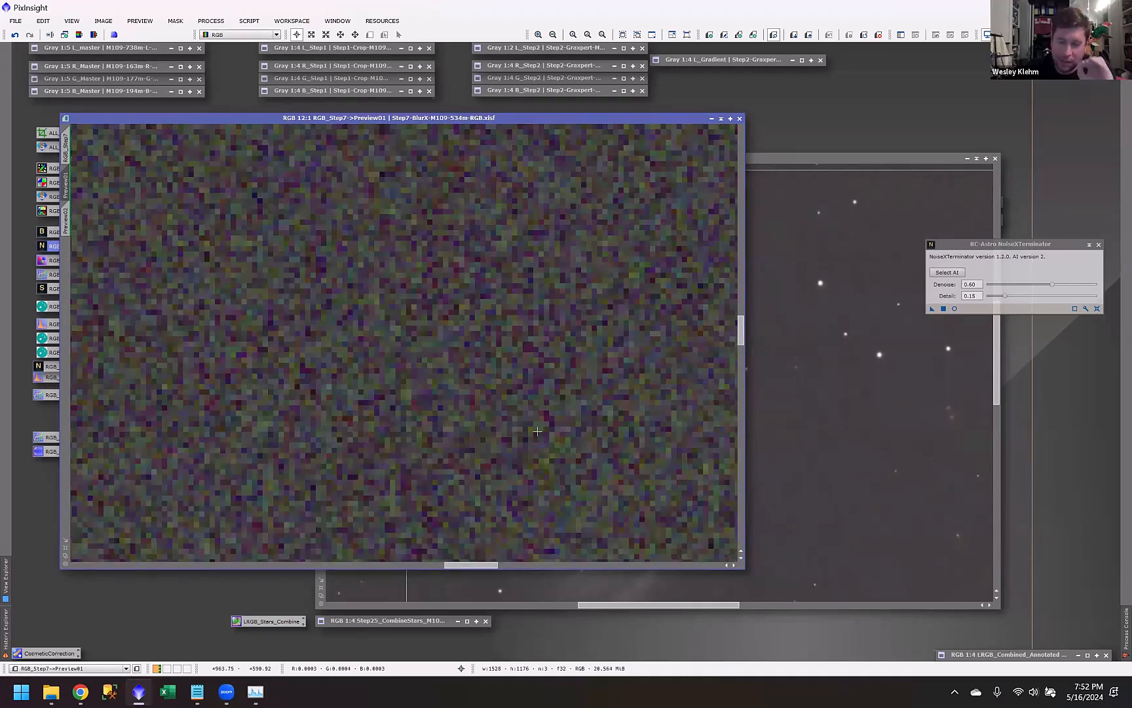
scroll(538, 431, "down", 1)
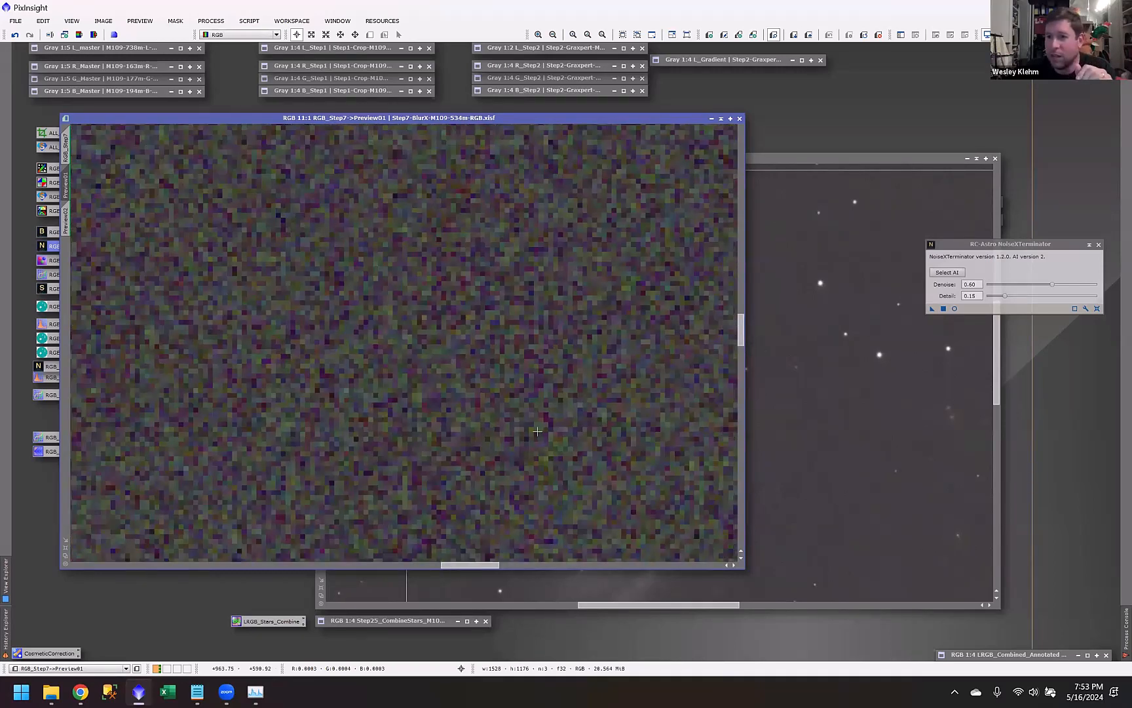
scroll(537, 431, "down", 8)
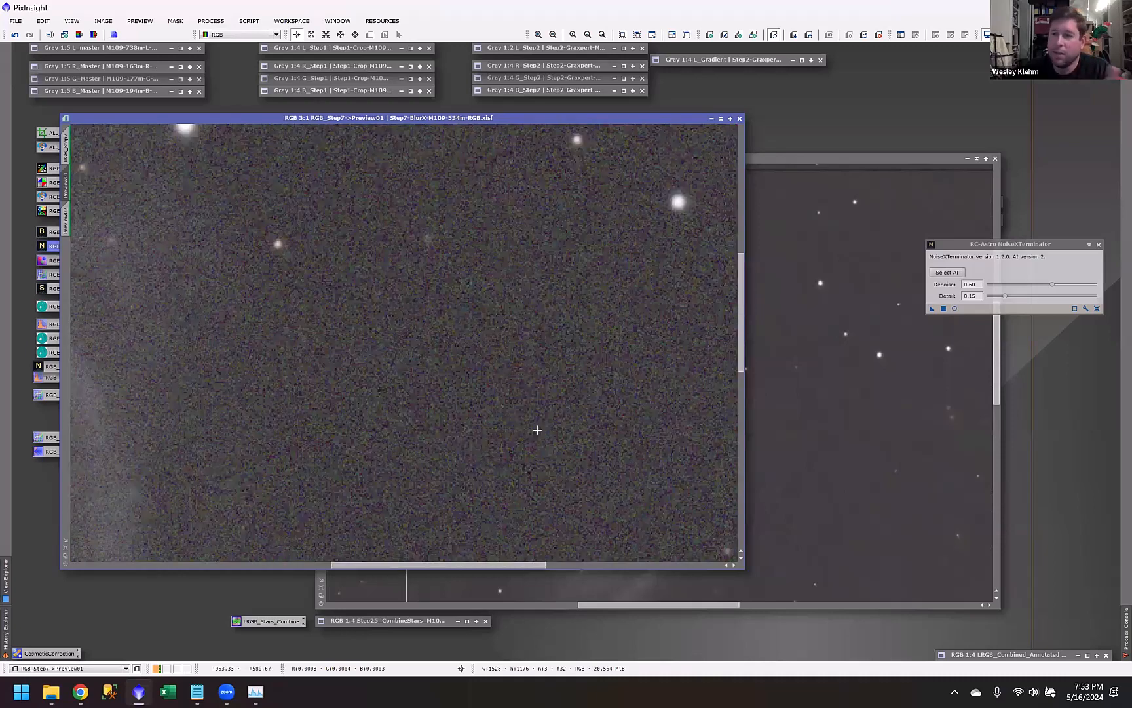
scroll(537, 430, "down", 2)
scroll(585, 433, "down", 1)
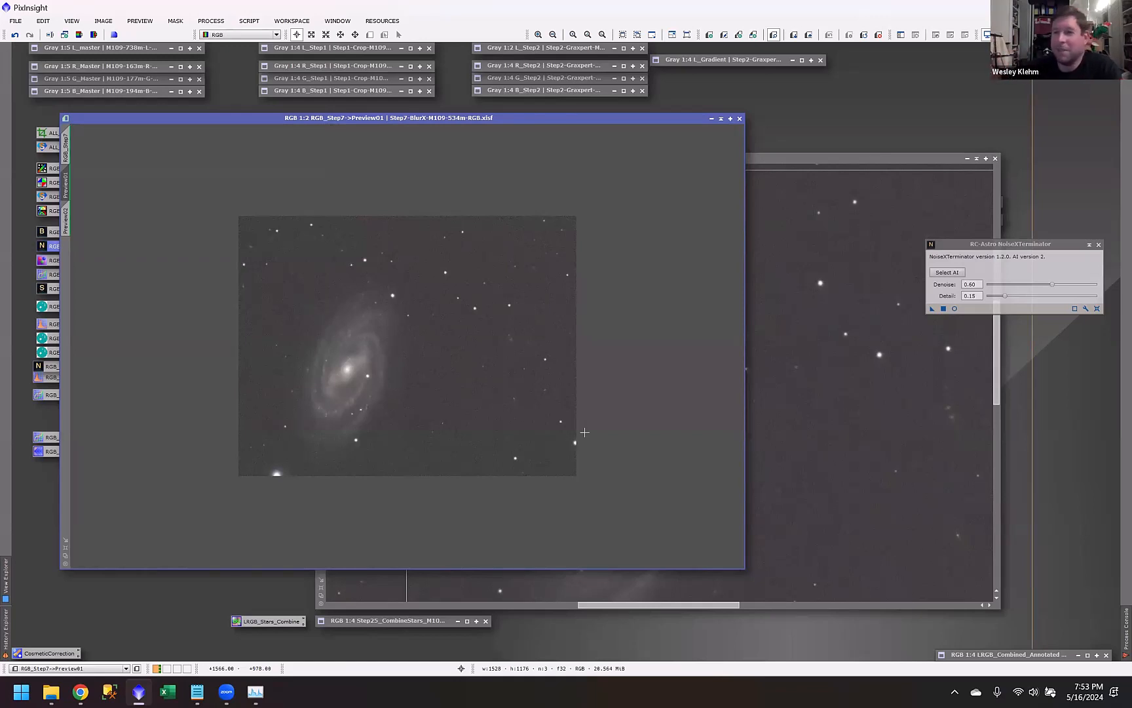
left_click(67, 142)
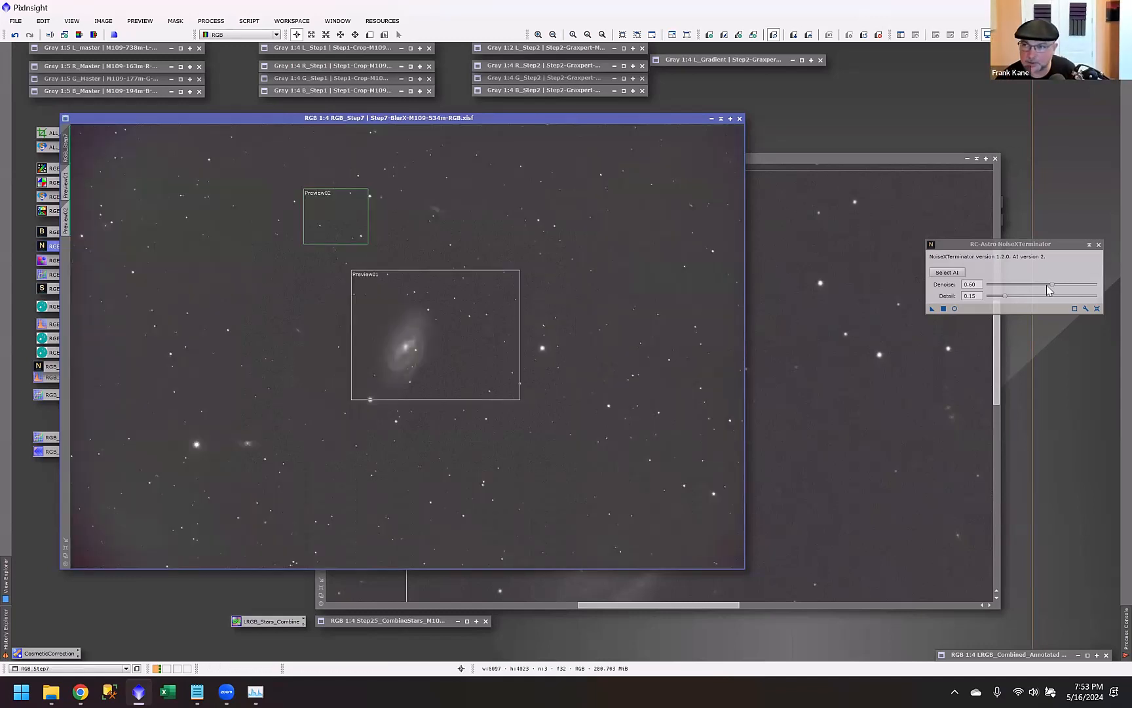
Step: Close the NoiseXTerminator settings, and bring RGB_Step8 to the front with RGB_Step7 collapsed
left_click(1099, 245)
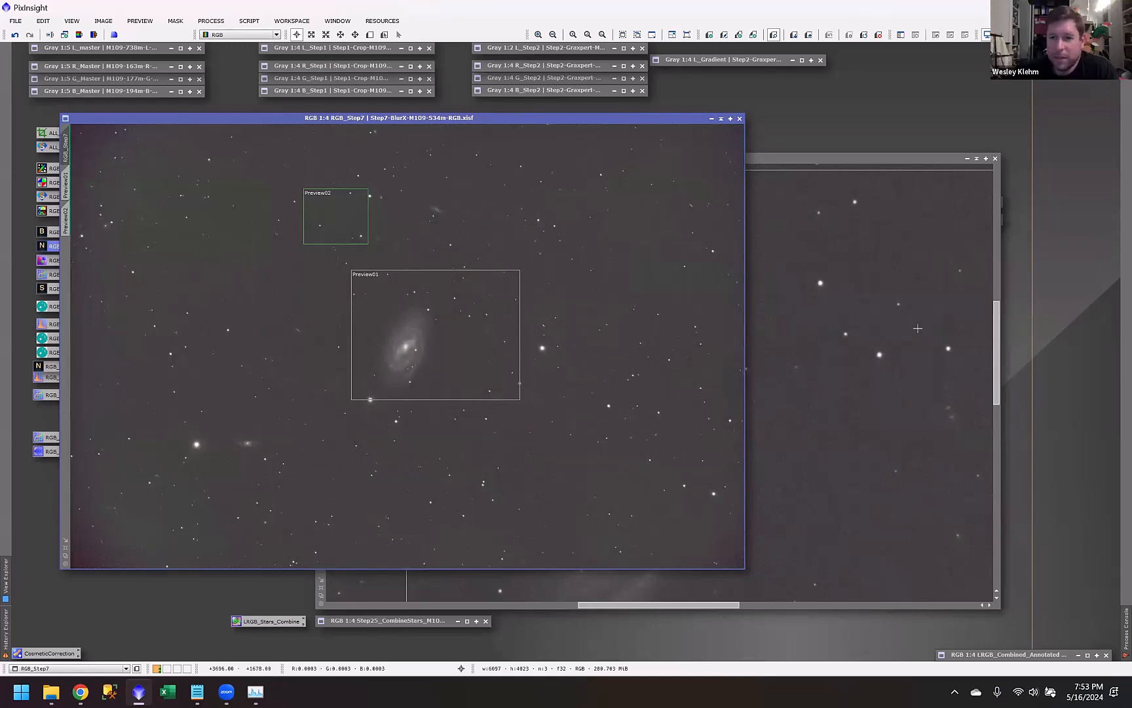
left_click(873, 158)
left_click_drag(873, 158, 816, 157)
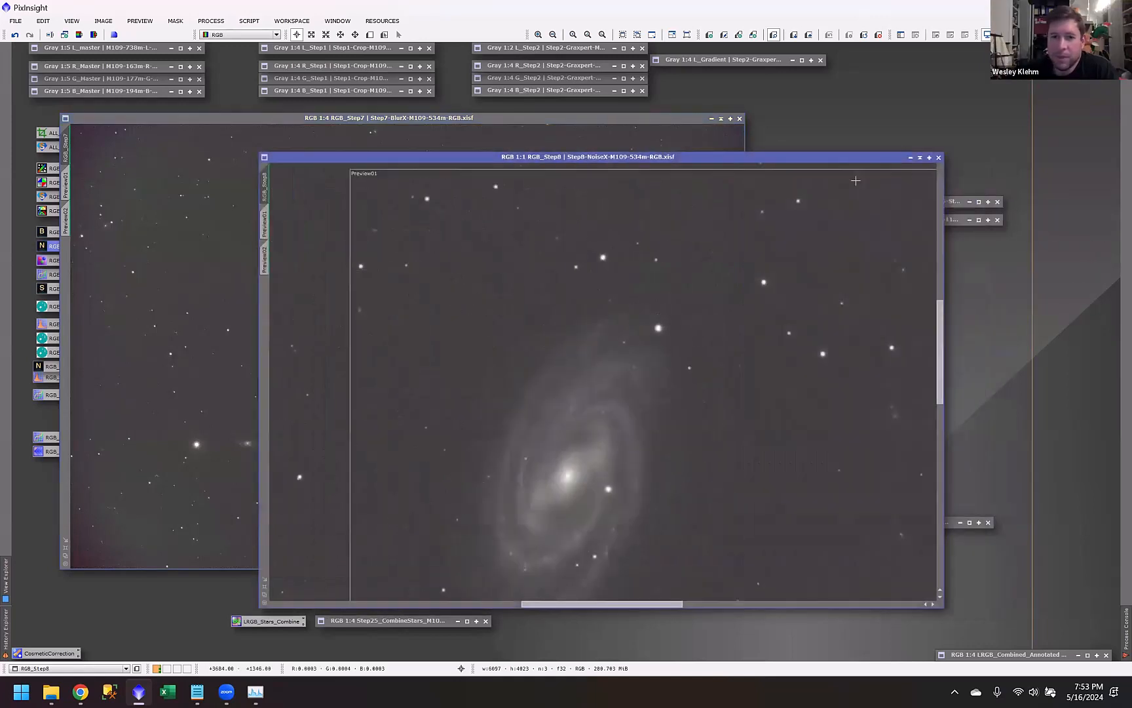
left_click(692, 122)
Step: Examine the background and galaxy of the denoised RGB_Step8 image at scales from the full view up to 9:1
scroll(650, 354, "down", 1)
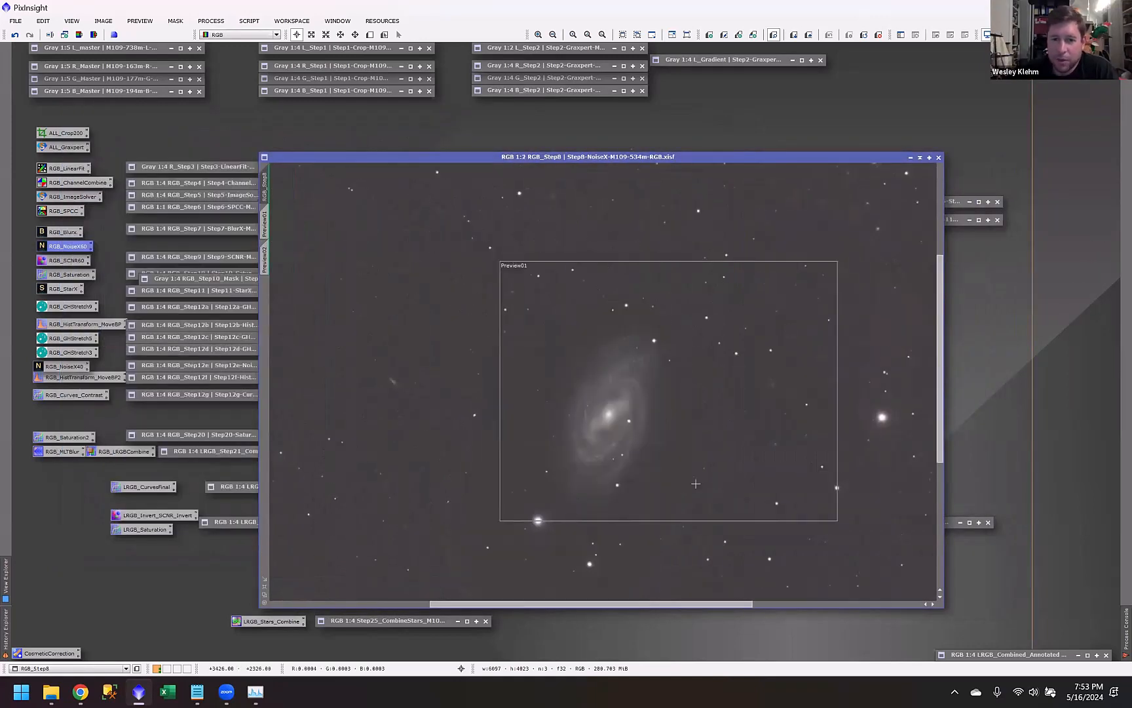
scroll(634, 411, "down", 1)
scroll(301, 252, "up", 2)
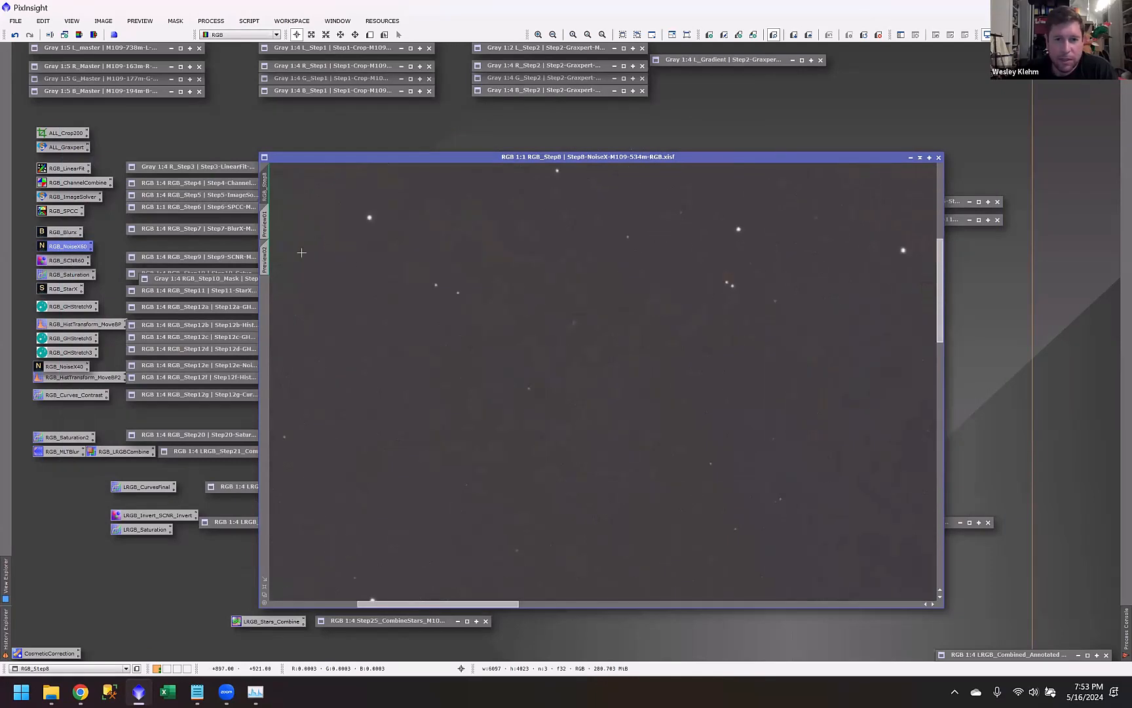
scroll(468, 457, "up", 8)
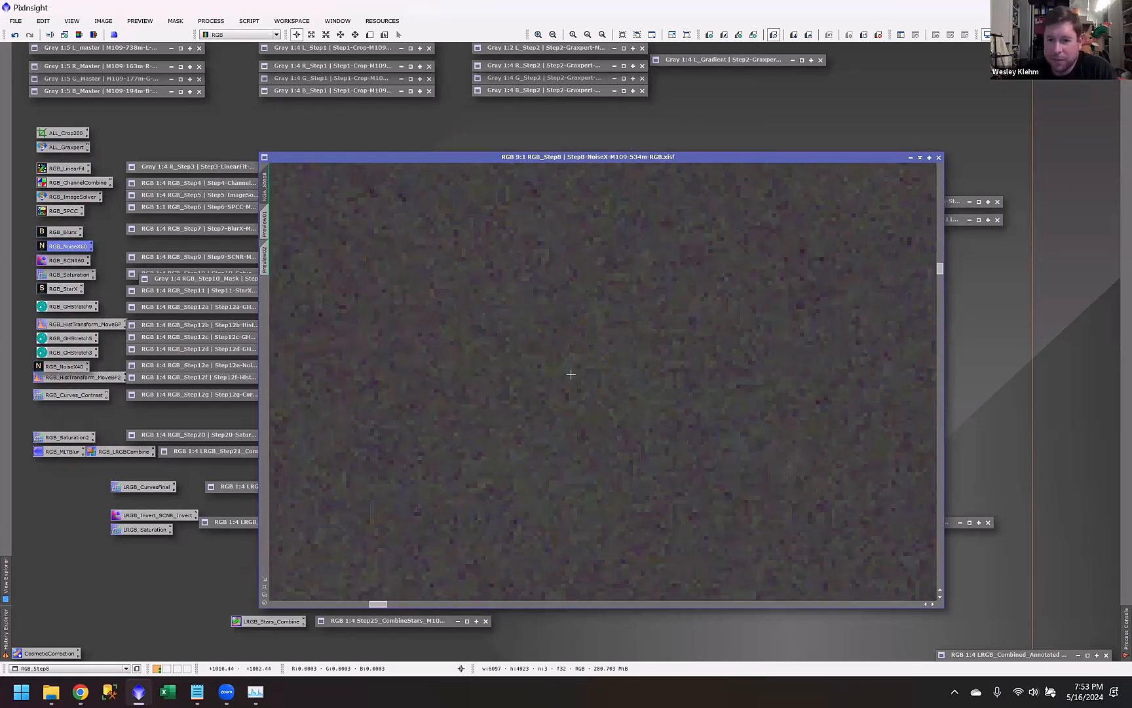
scroll(454, 409, "down", 10)
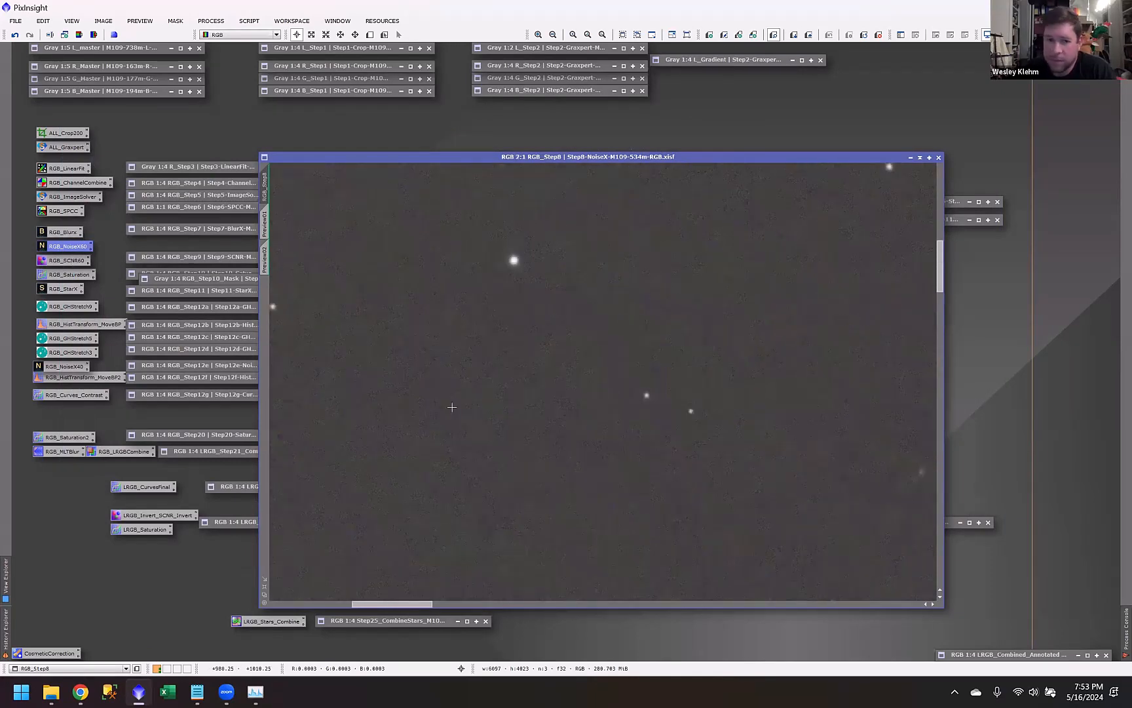
scroll(839, 372, "down", 1)
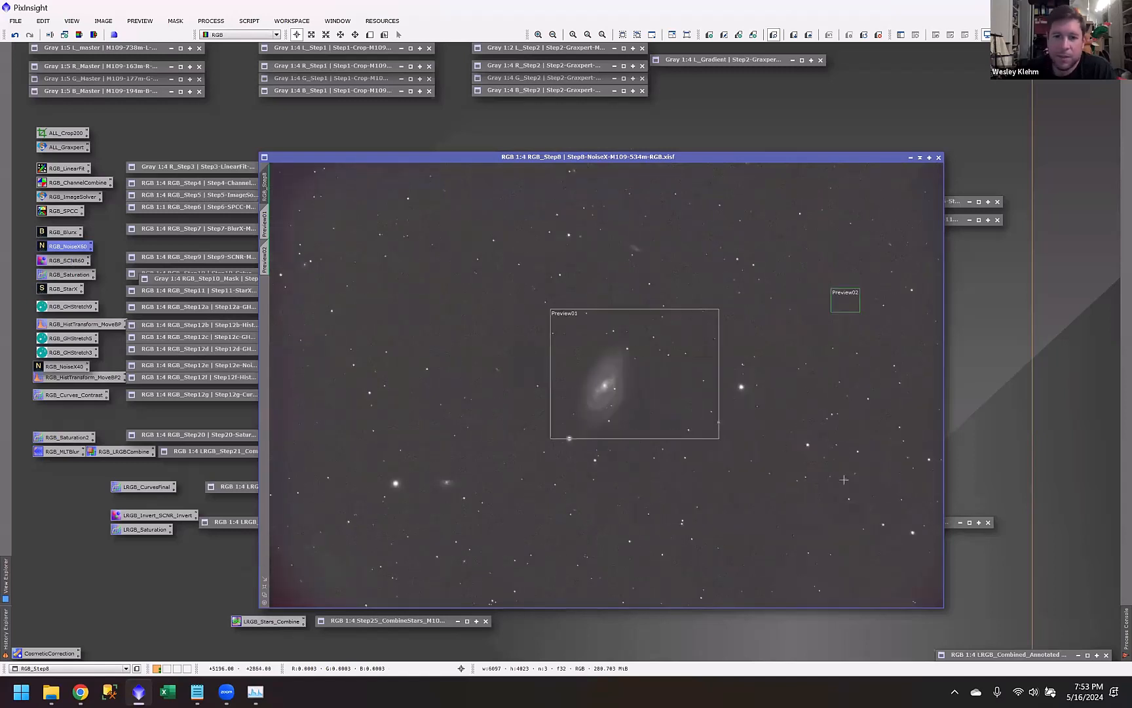
scroll(829, 471, "up", 2)
left_click_drag(829, 470, 726, 440)
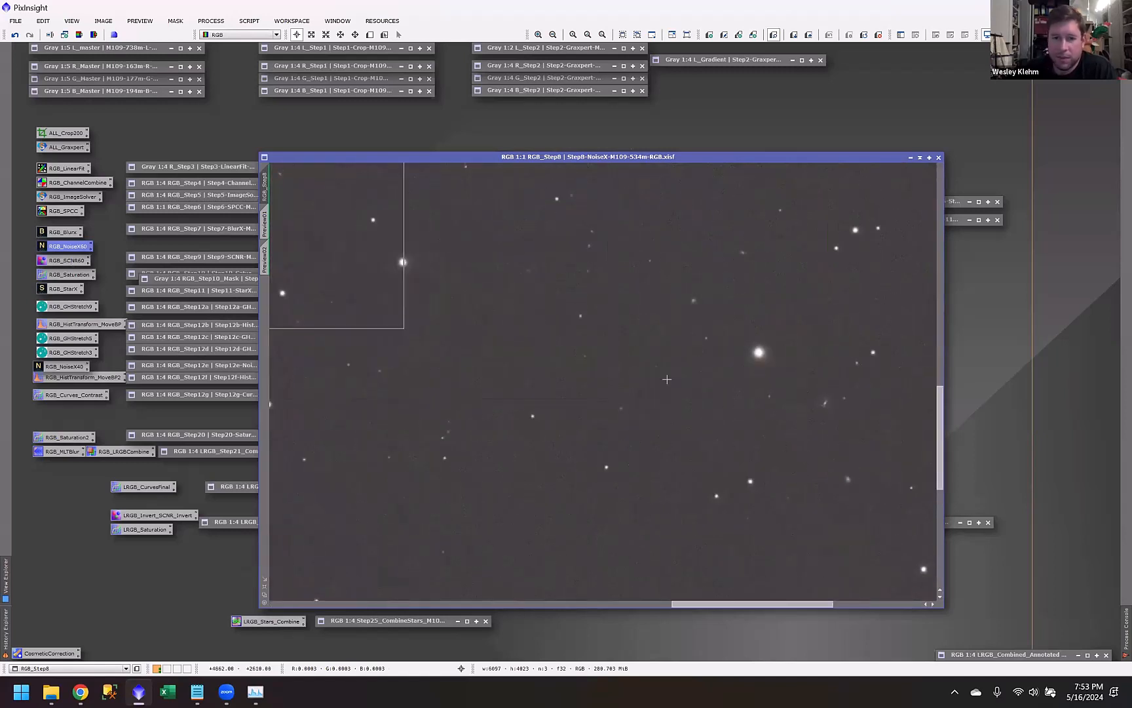
scroll(293, 257, "down", 4)
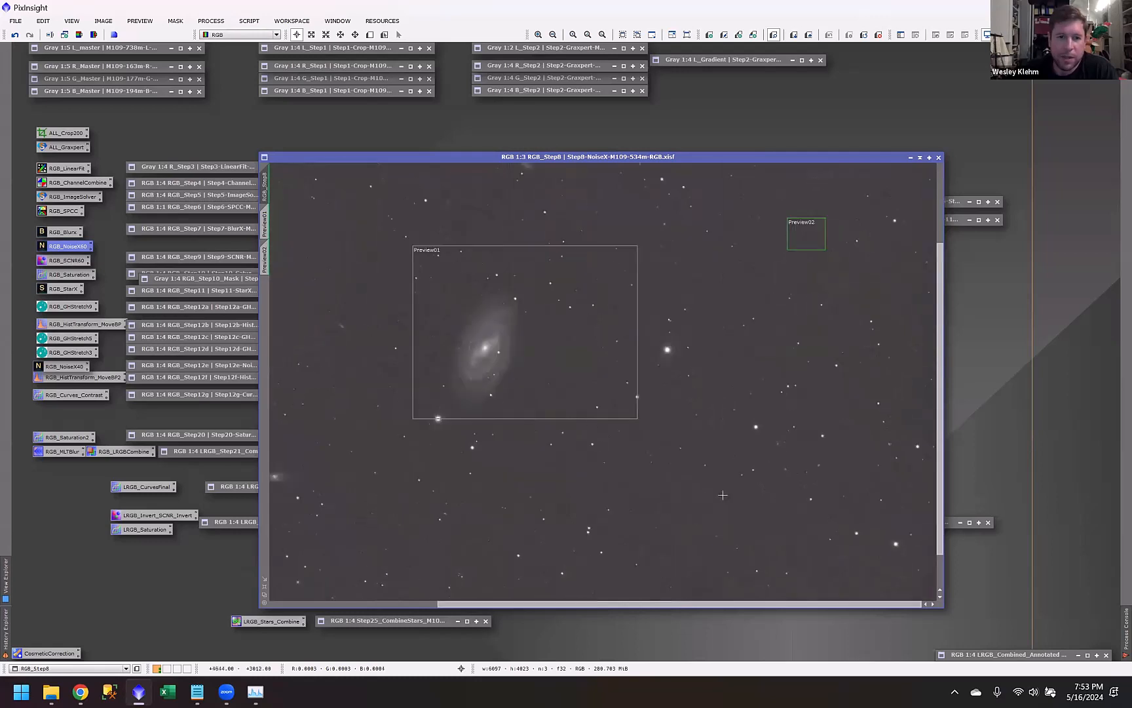
scroll(491, 374, "up", 5)
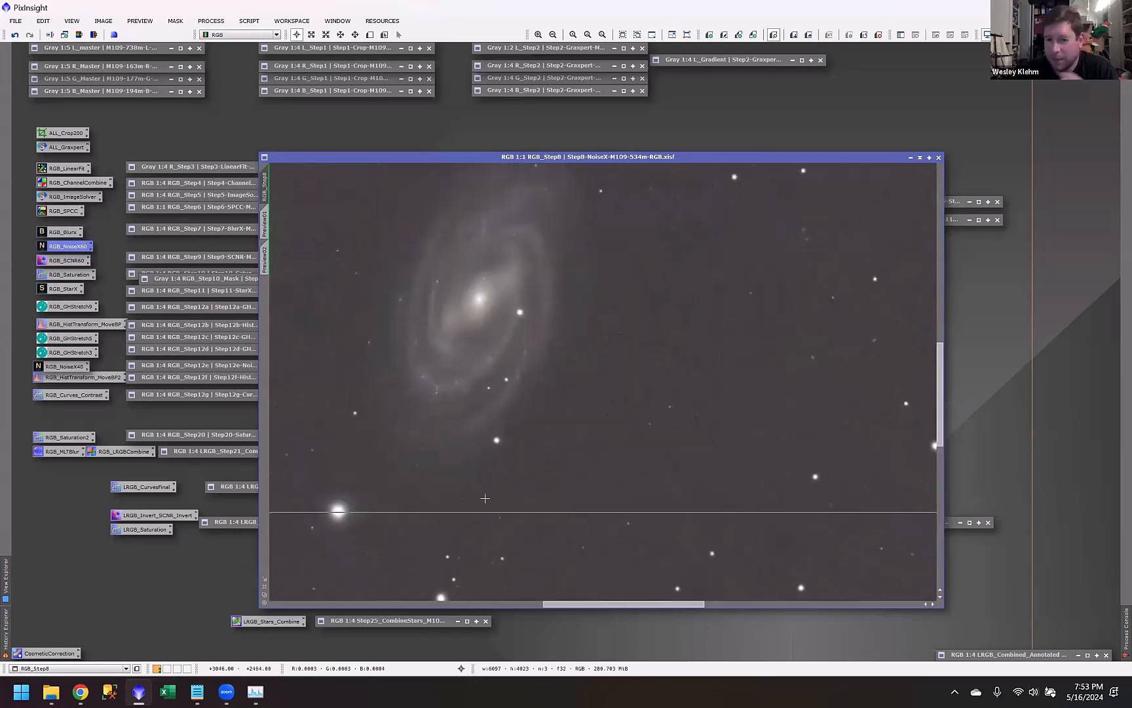
scroll(531, 508, "down", 1)
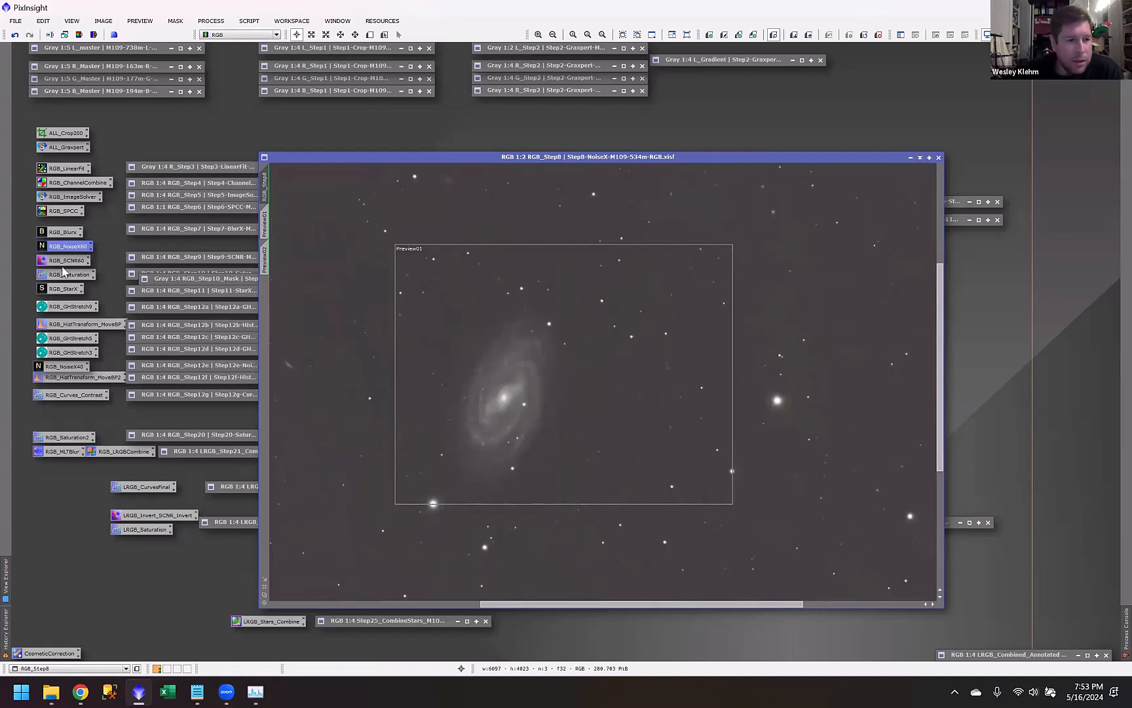
scroll(516, 438, "down", 2)
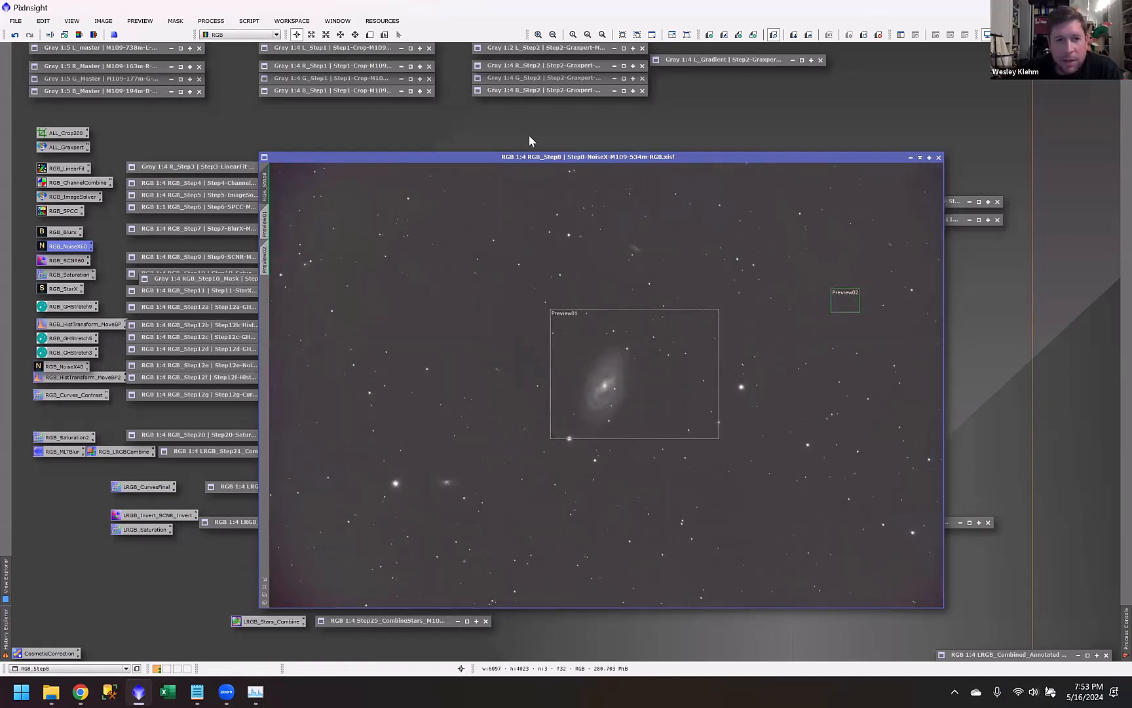
Step: Open the saved RGB_SCNR60 process beside the RGB_Step8 image and set its green removal amount to 0.59
left_click_drag(555, 158, 513, 132)
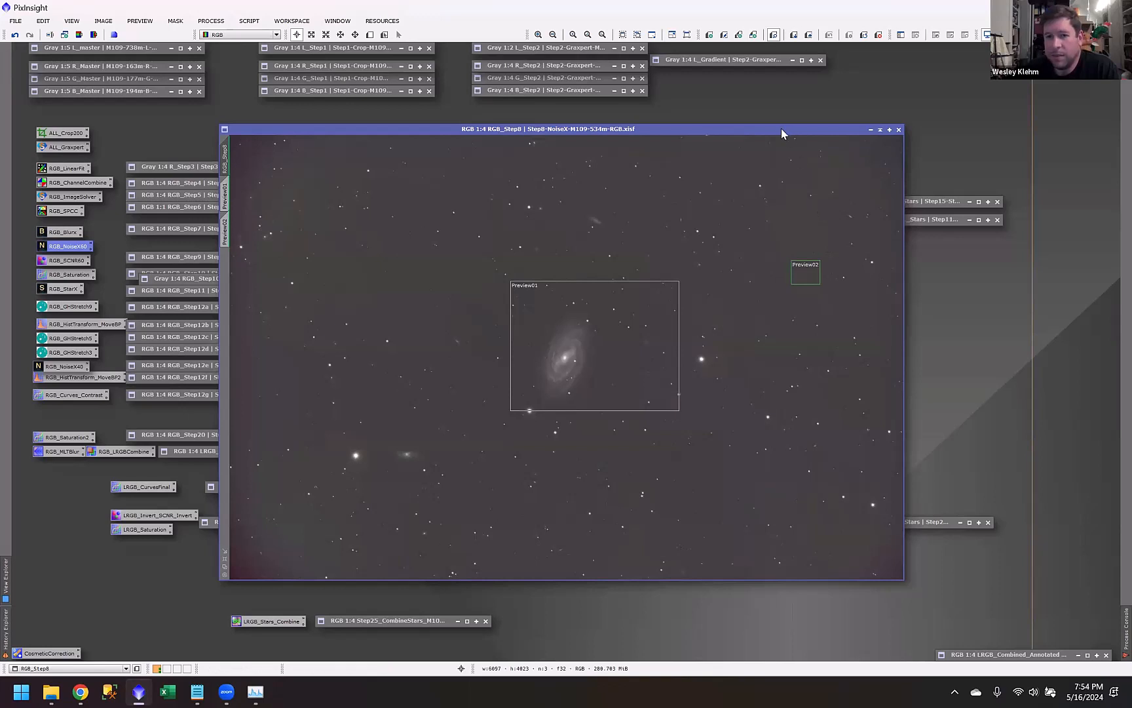
left_click_drag(782, 133, 770, 132)
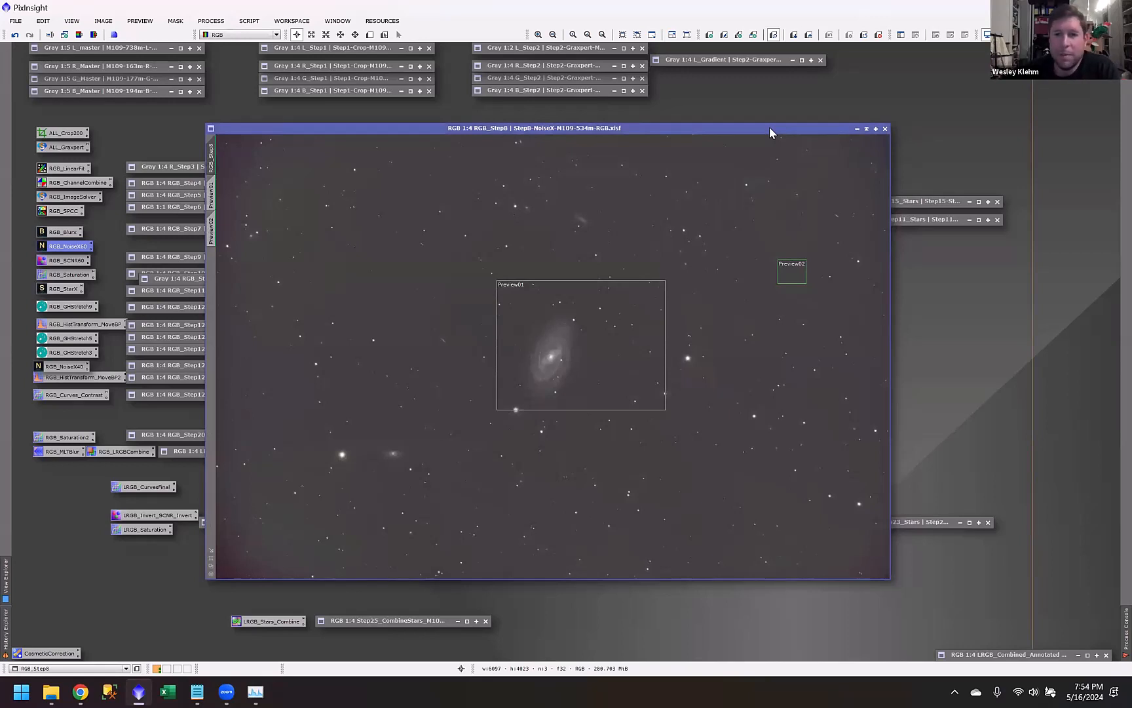
double_click(55, 262)
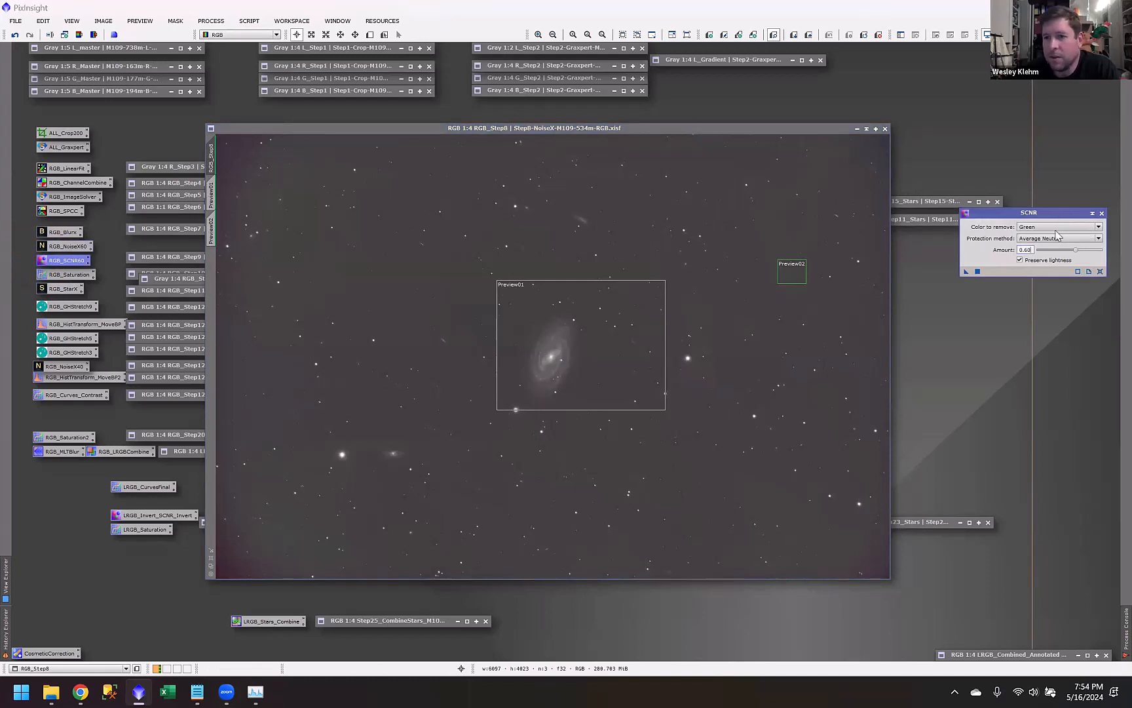
left_click_drag(1045, 274, 1043, 323)
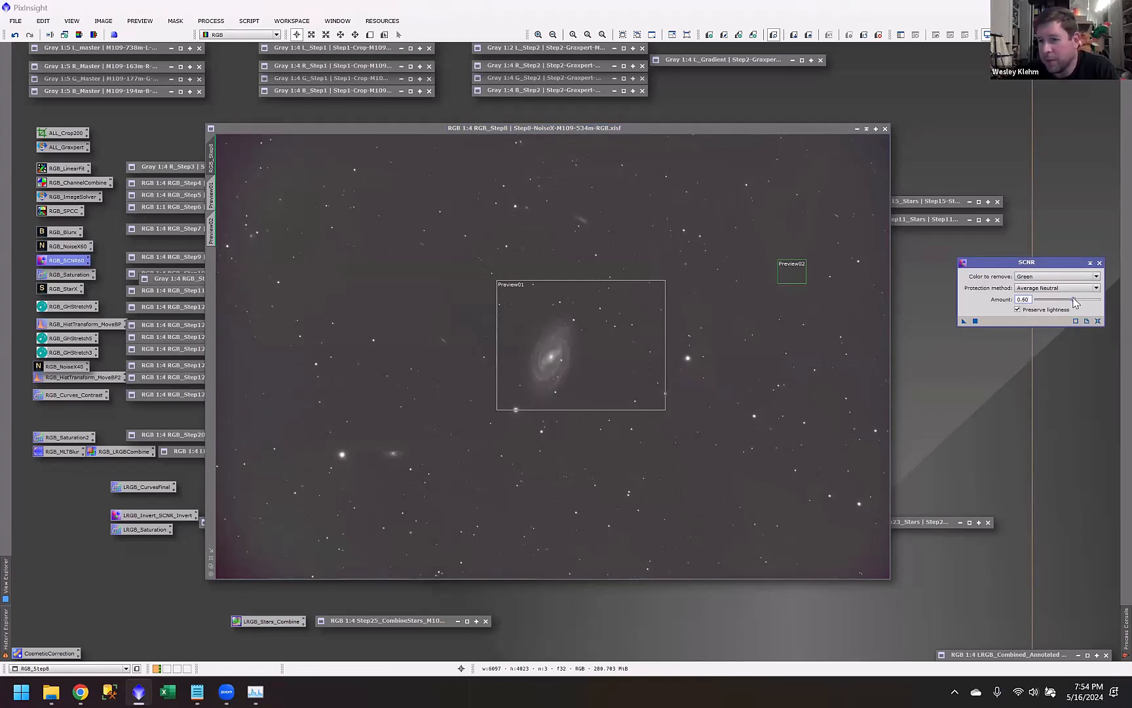
mouse_move(1076, 304)
left_mouse_down()
mouse_move(1103, 309)
mouse_move(1075, 305)
left_mouse_up()
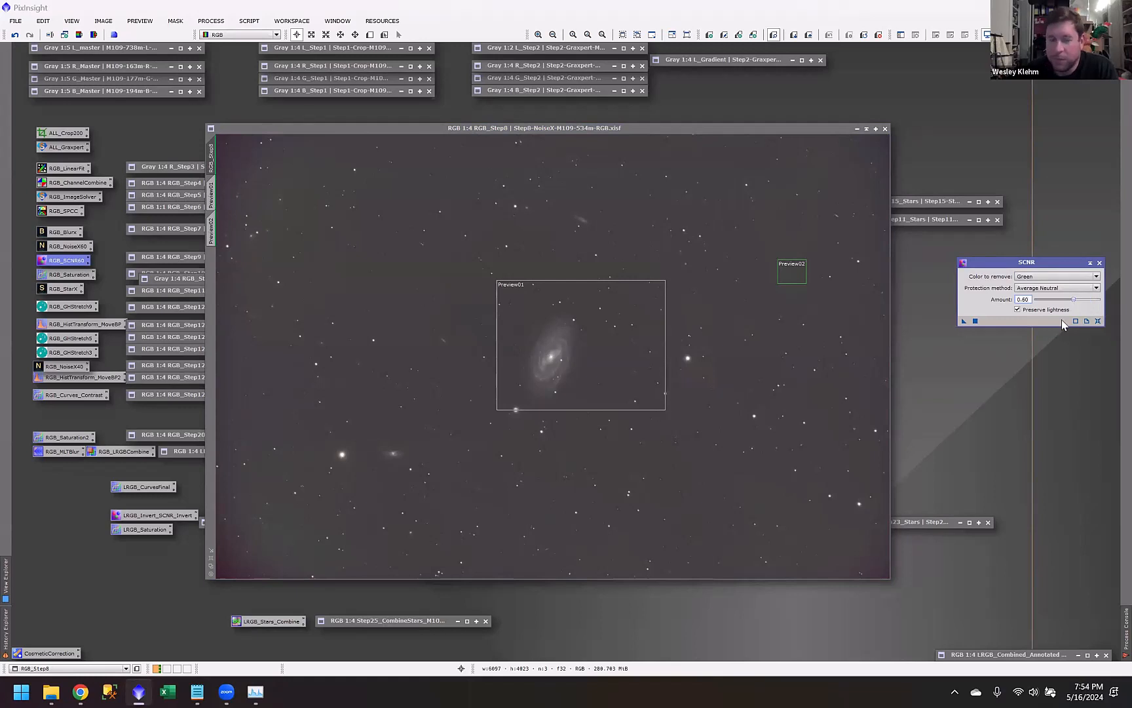
left_click_drag(1076, 305, 1074, 305)
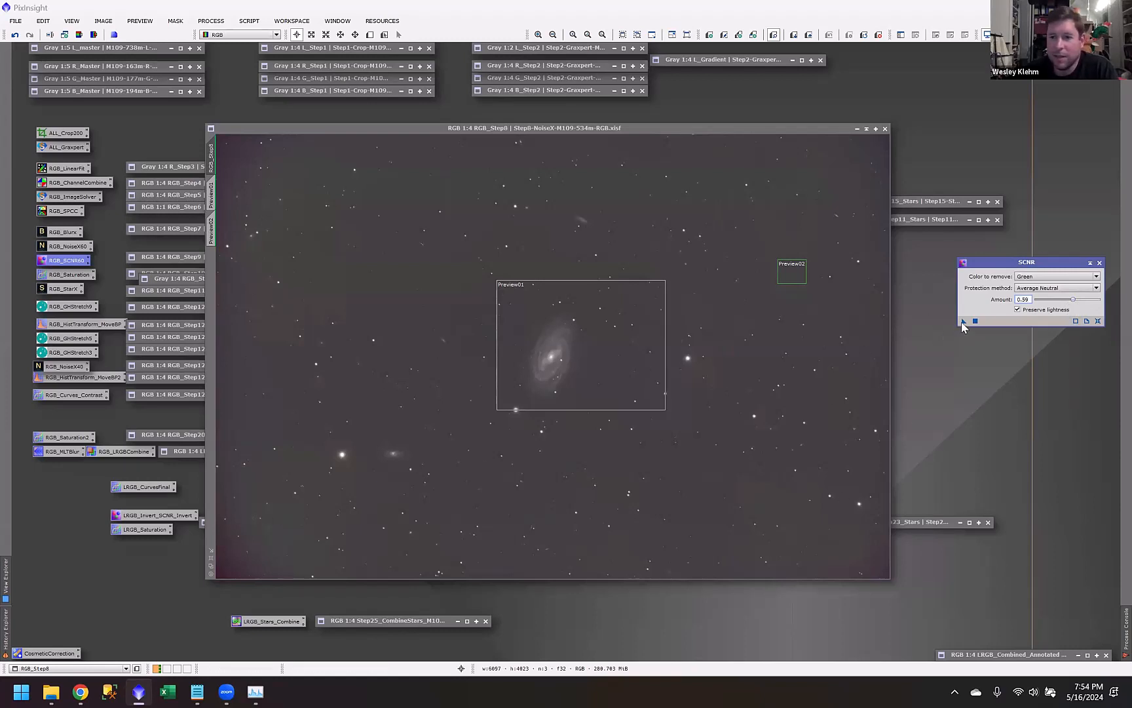
Step: Open RGB_Step9 and compare its background colour with RGB_Step8, leaving RGB_Step8 collapsed and RGB_Step9 near the centre of the workspace
double_click(144, 259)
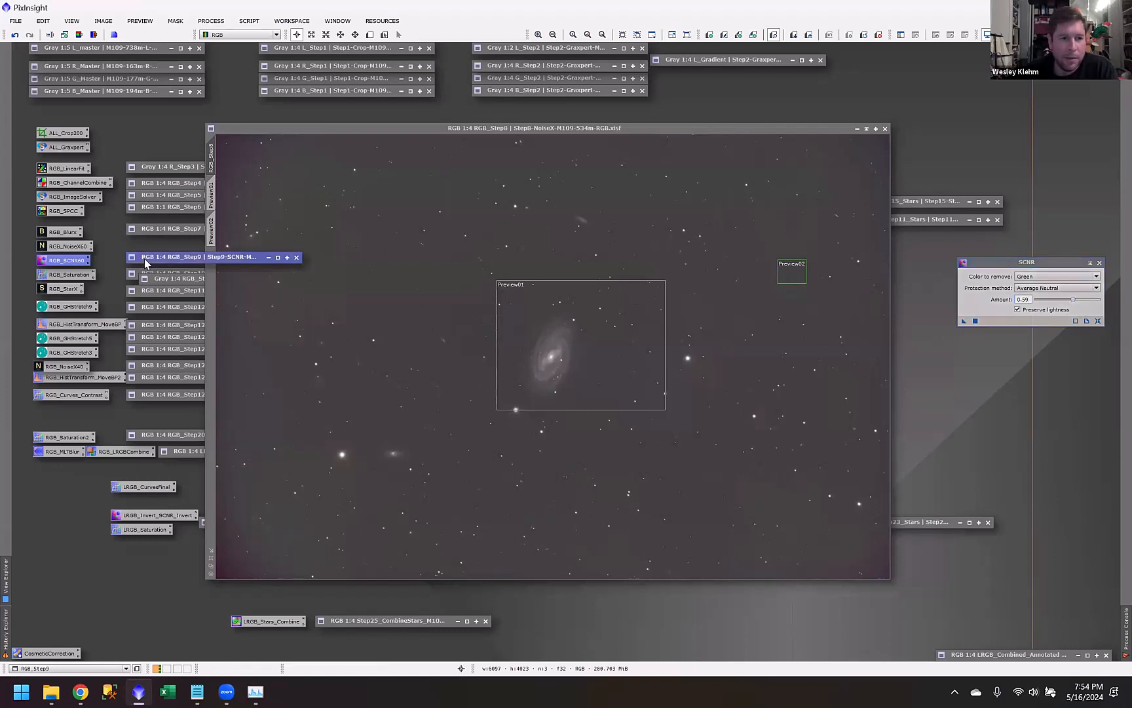
left_click(277, 370)
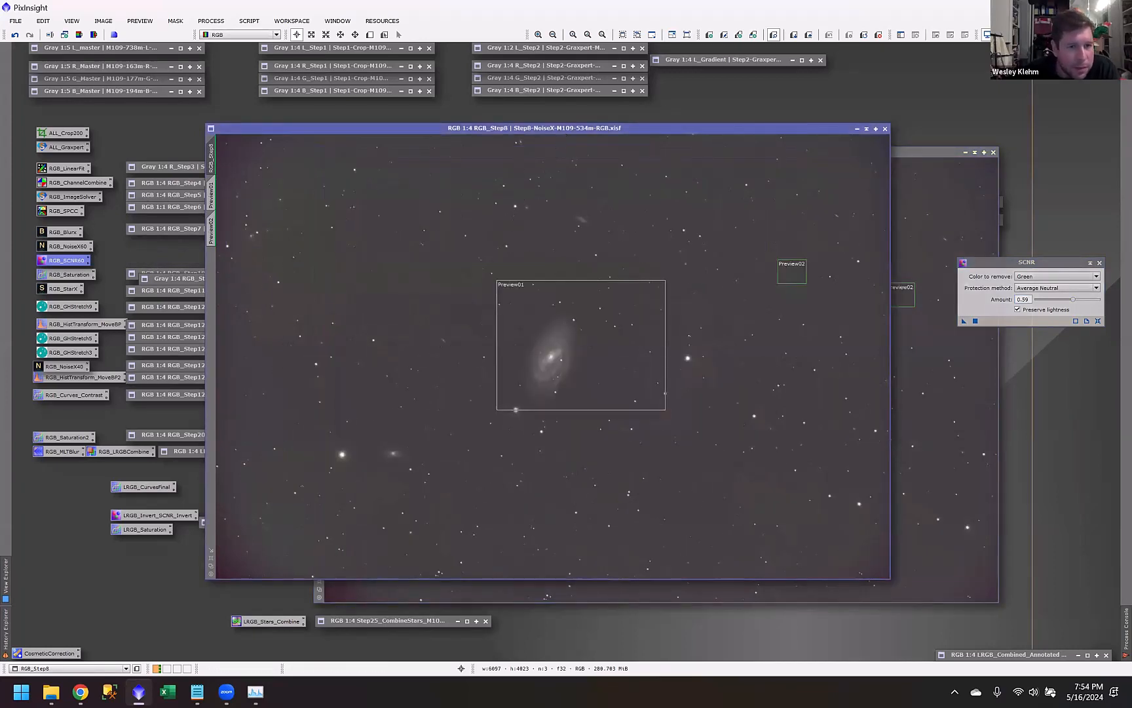
left_click(857, 128)
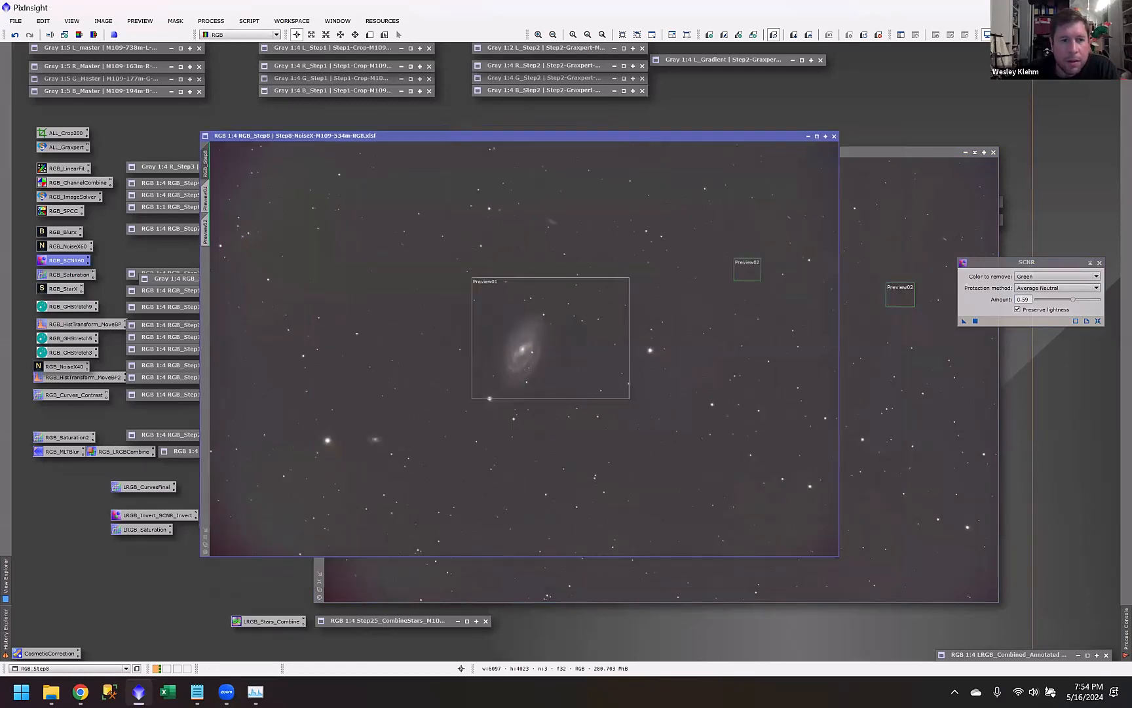
double_click(192, 247)
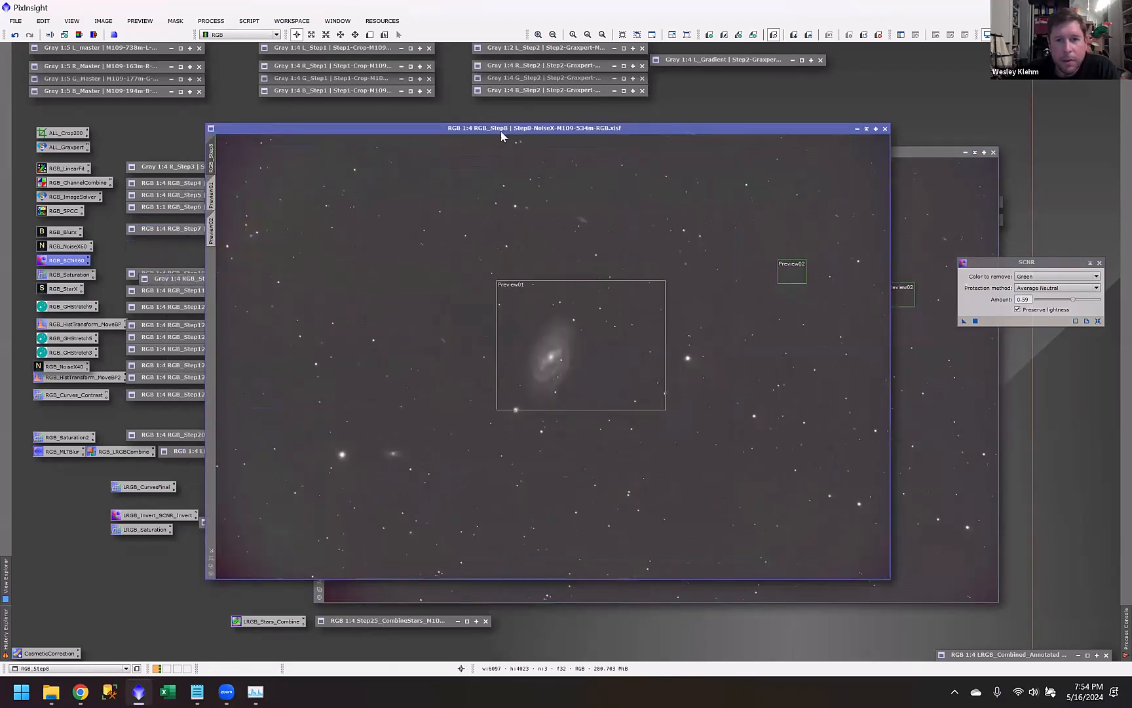
left_click_drag(503, 128, 368, 127)
left_click(932, 382)
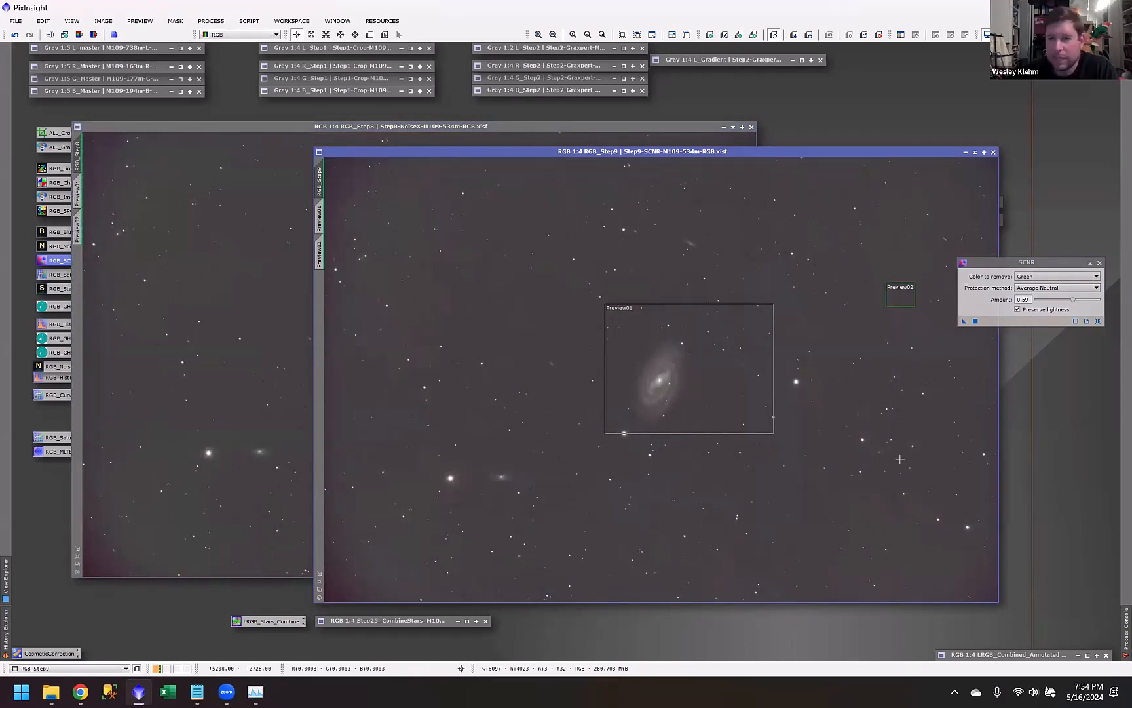
left_click(733, 126)
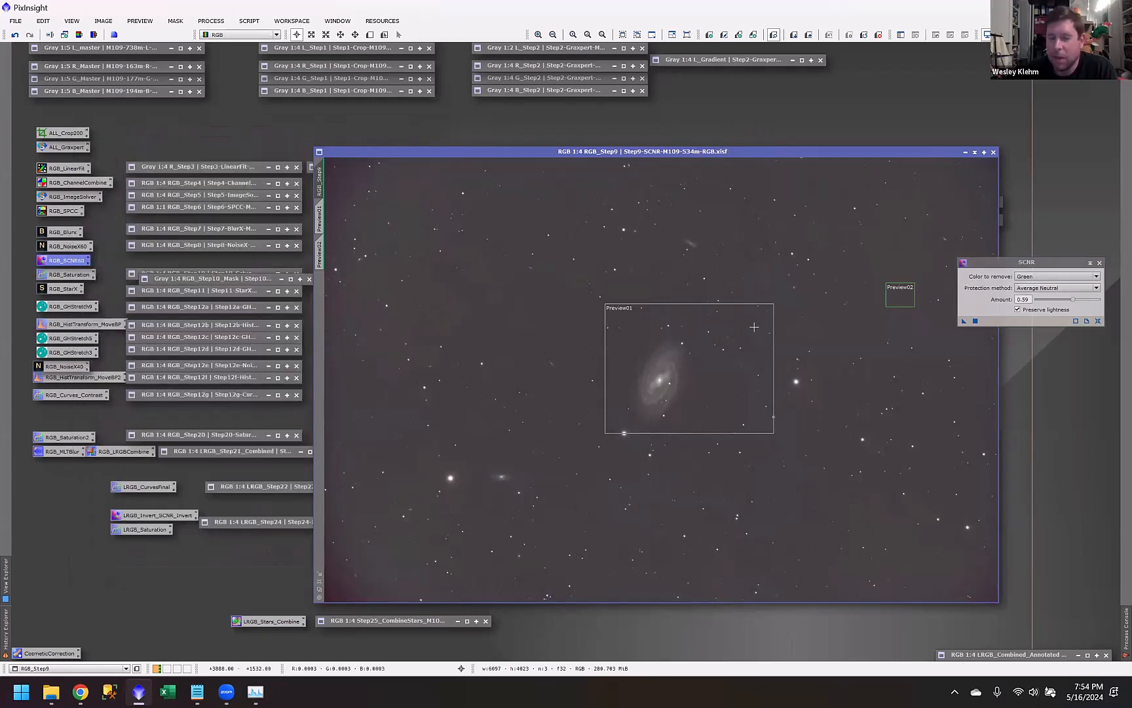
left_click_drag(766, 151, 715, 153)
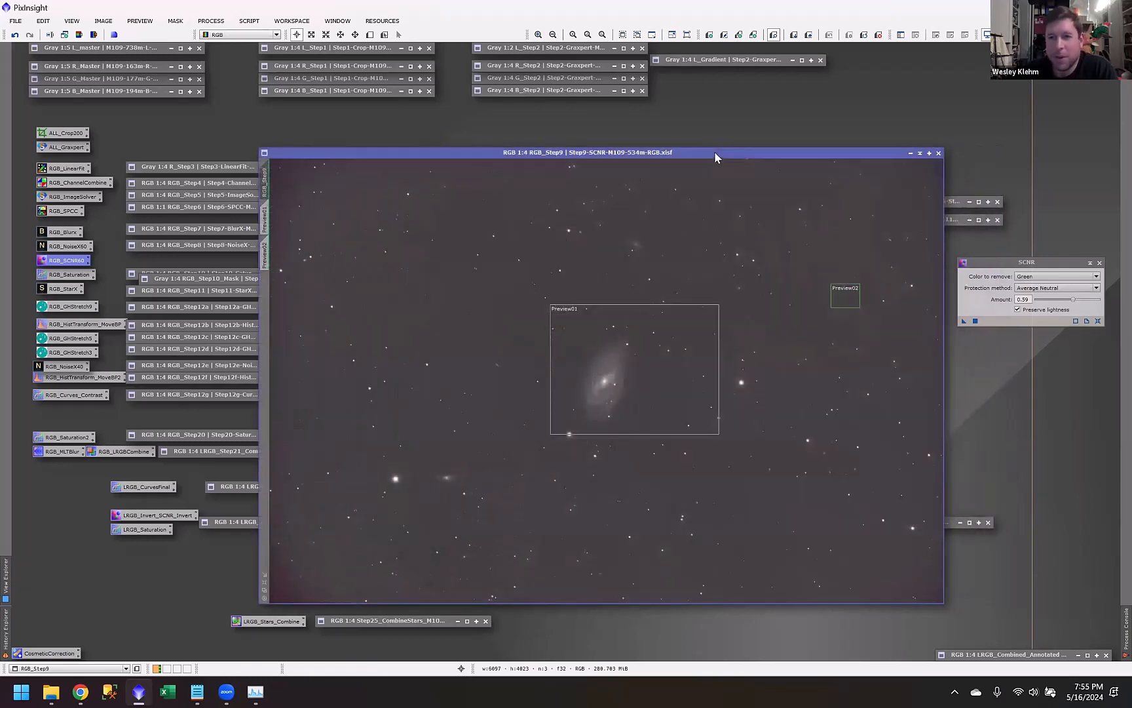
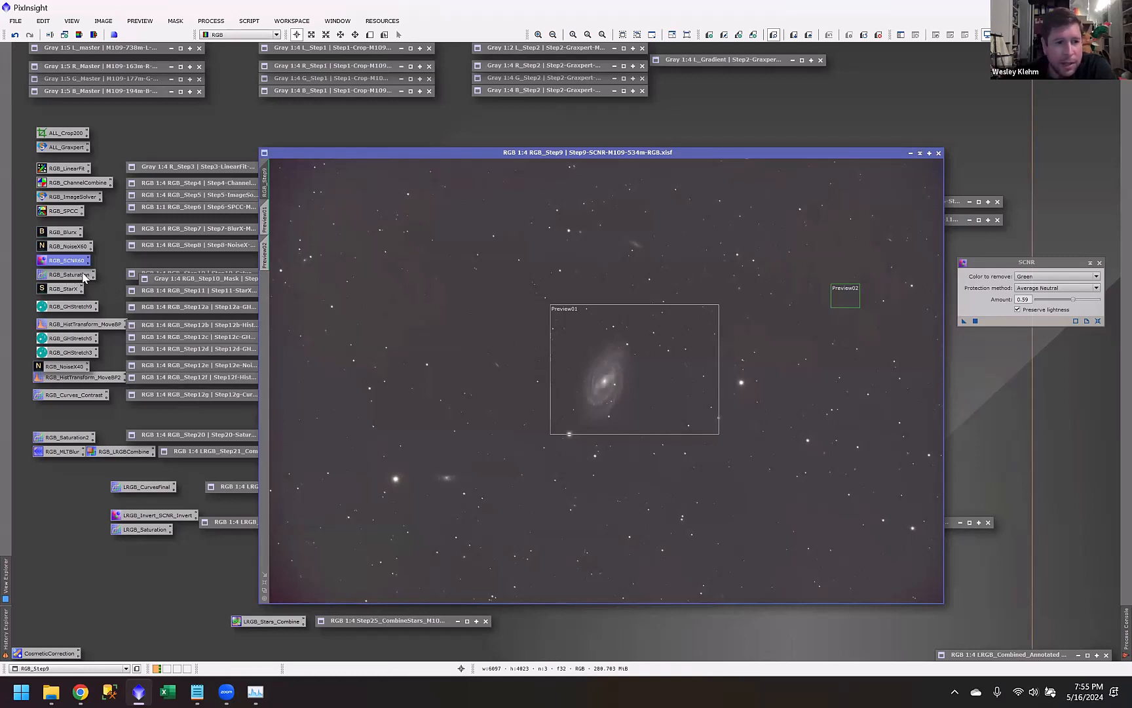
Step: Open RGB_Step10_Mask for reference beside RGB_Step9, and extract RGB_Step9's luminance as a new grayscale image with an auto screen stretch
double_click(203, 280)
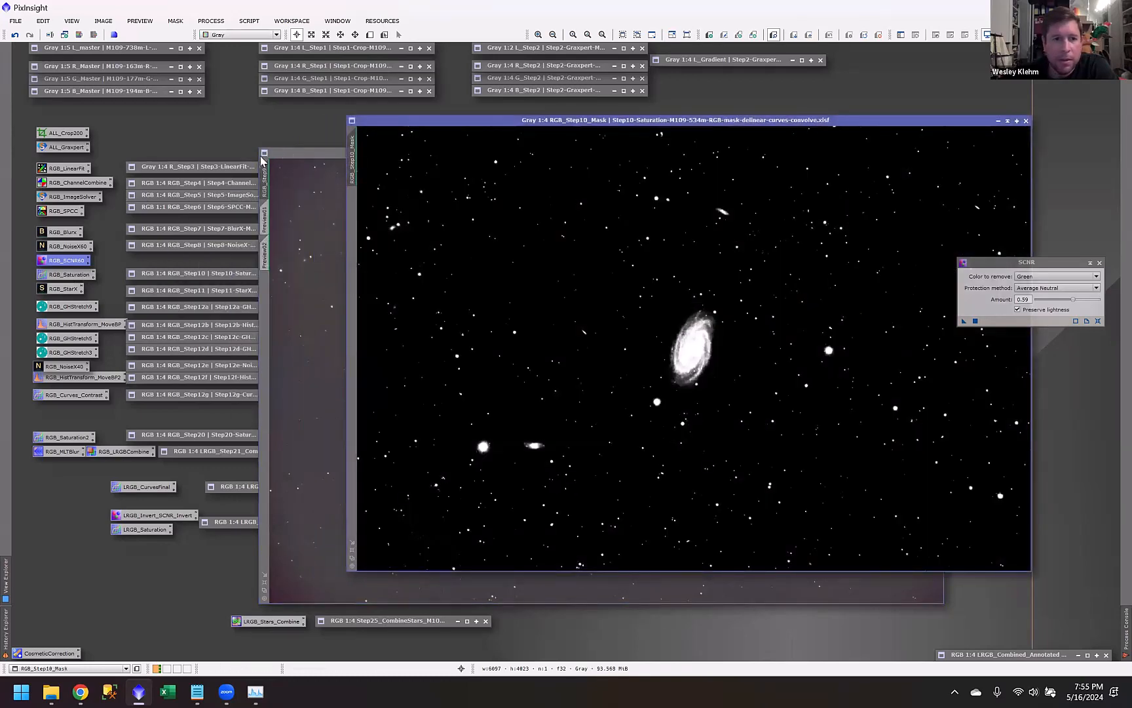
left_click_drag(288, 154, 109, 148)
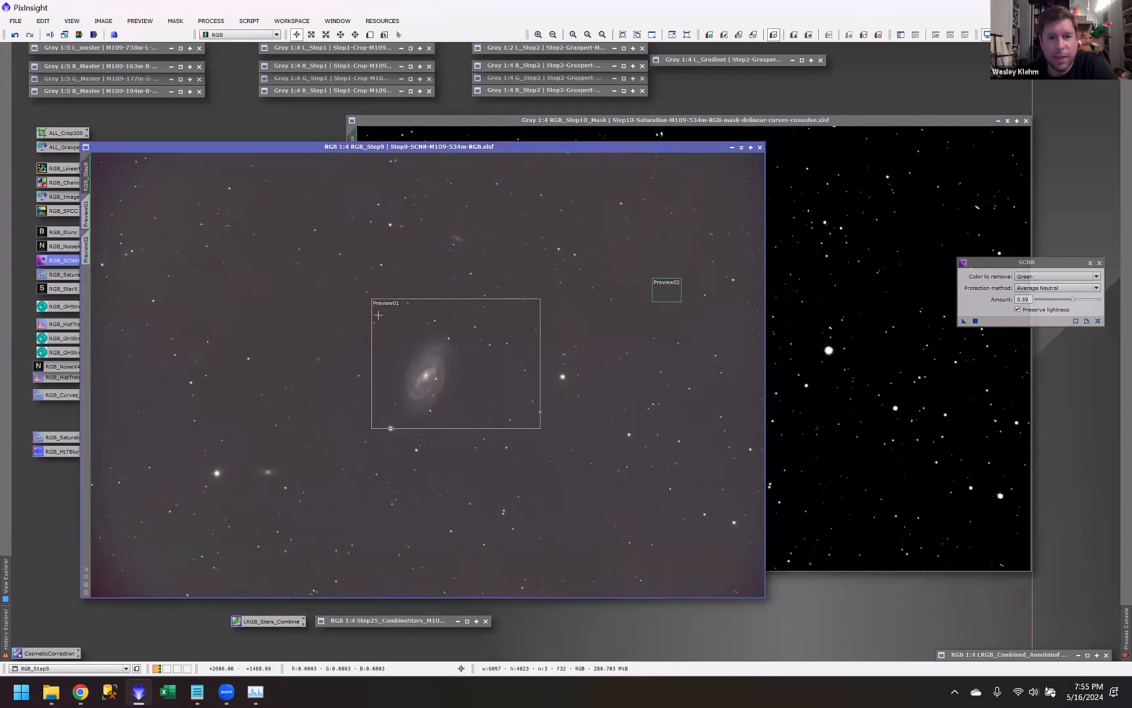
left_click(79, 35)
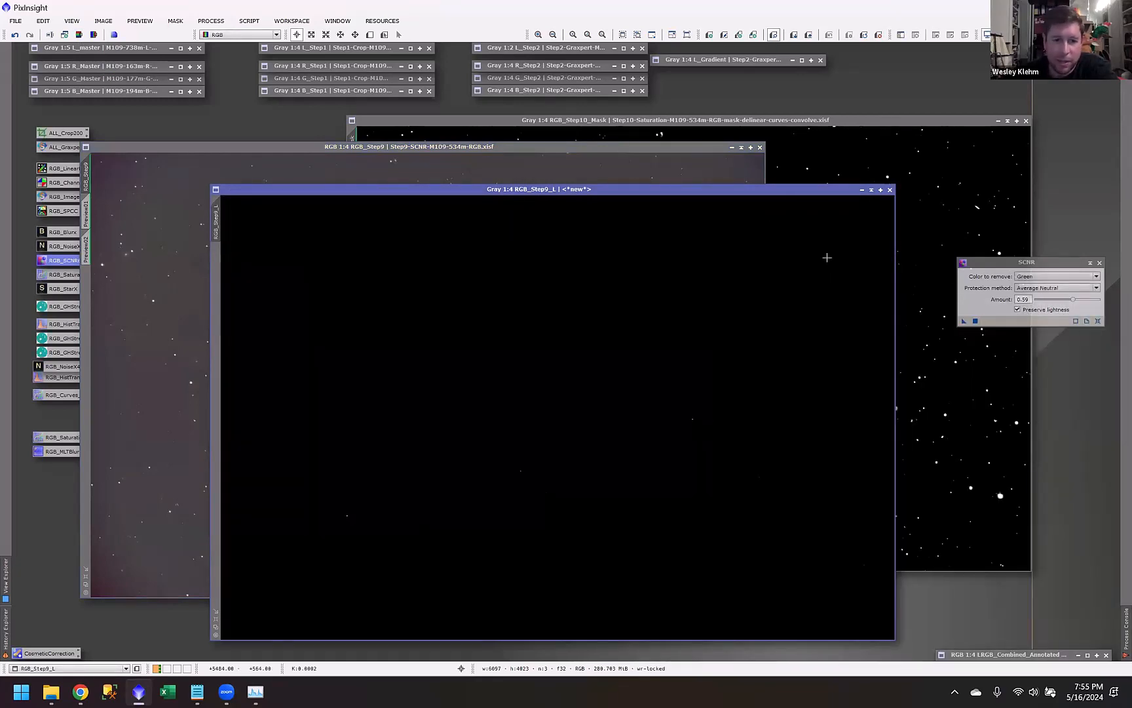
key("ctrl+a")
key("ctrl+Tab")
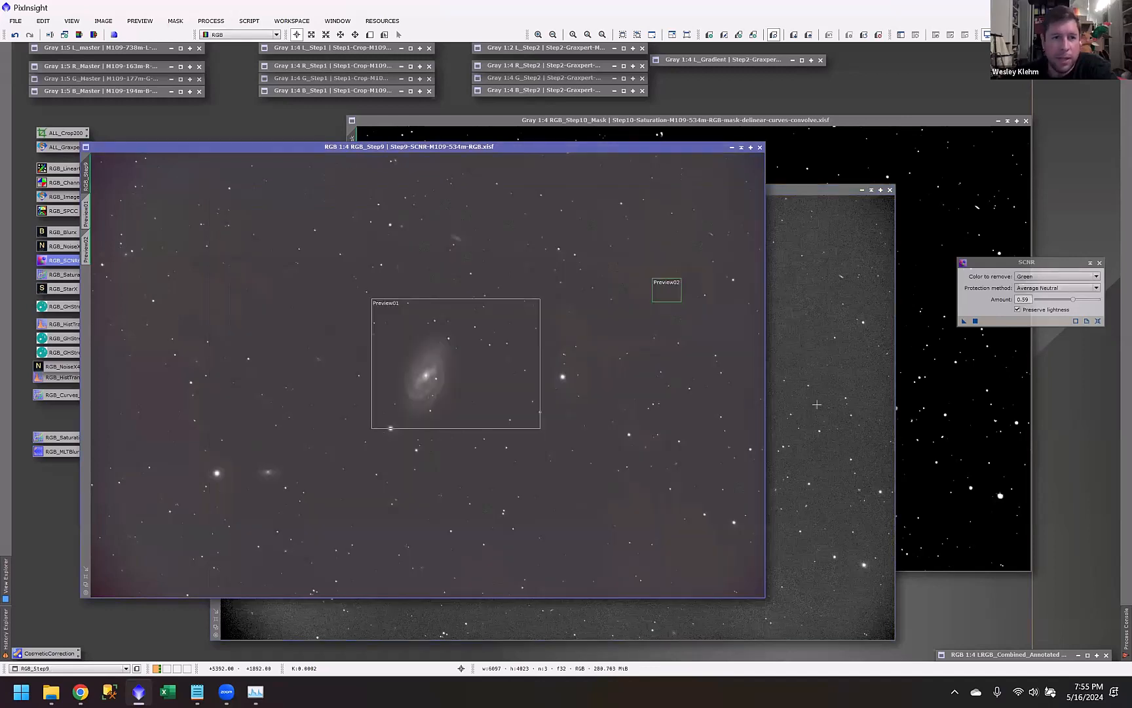
key("ctrl+Tab")
Step: Locate the DeLinear utility script without running it, and view the extracted luminance without and with its auto screen stretch
left_click(249, 21)
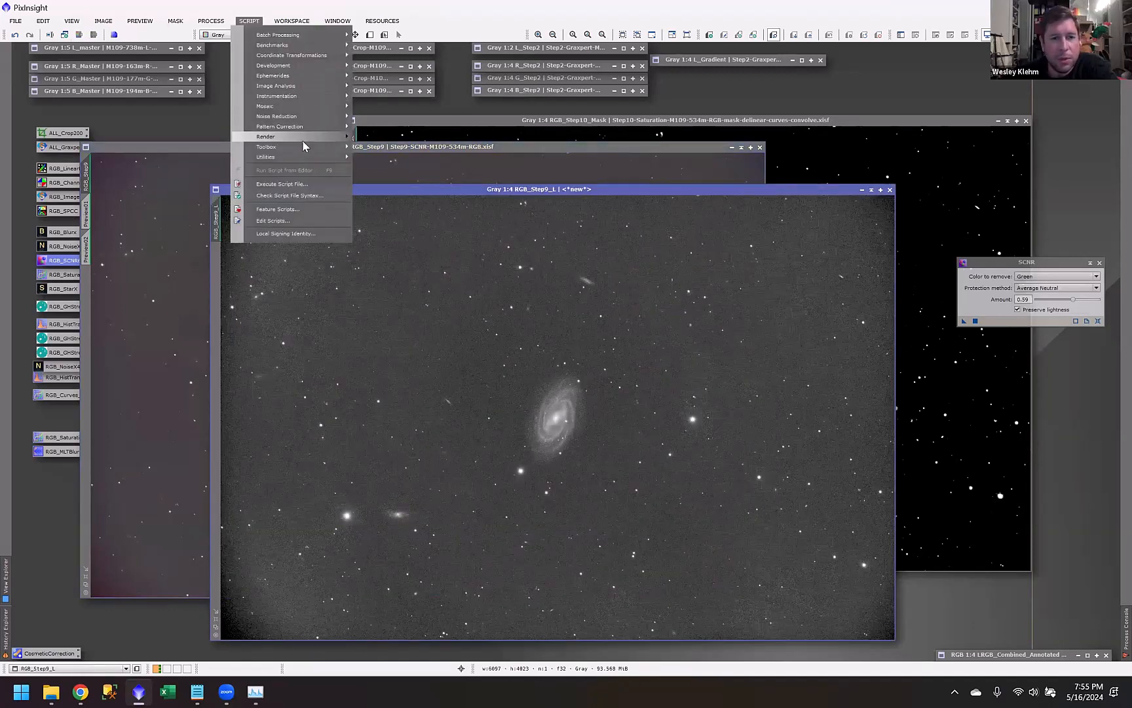
mouse_move(310, 156)
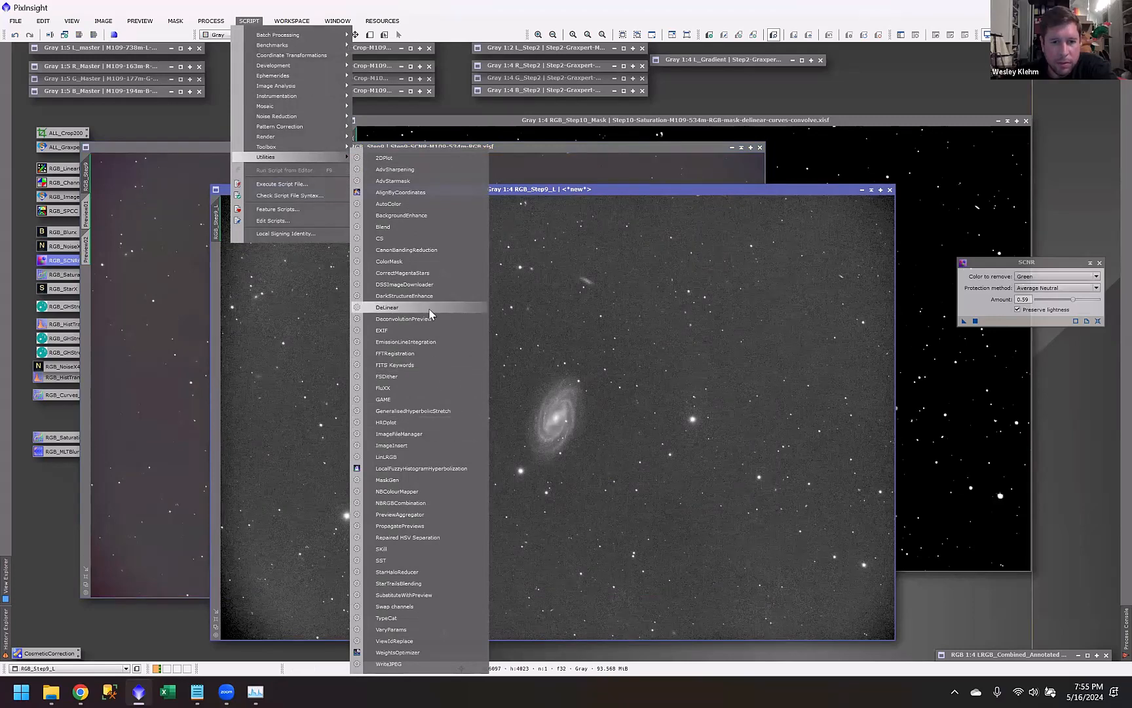
left_click(626, 342)
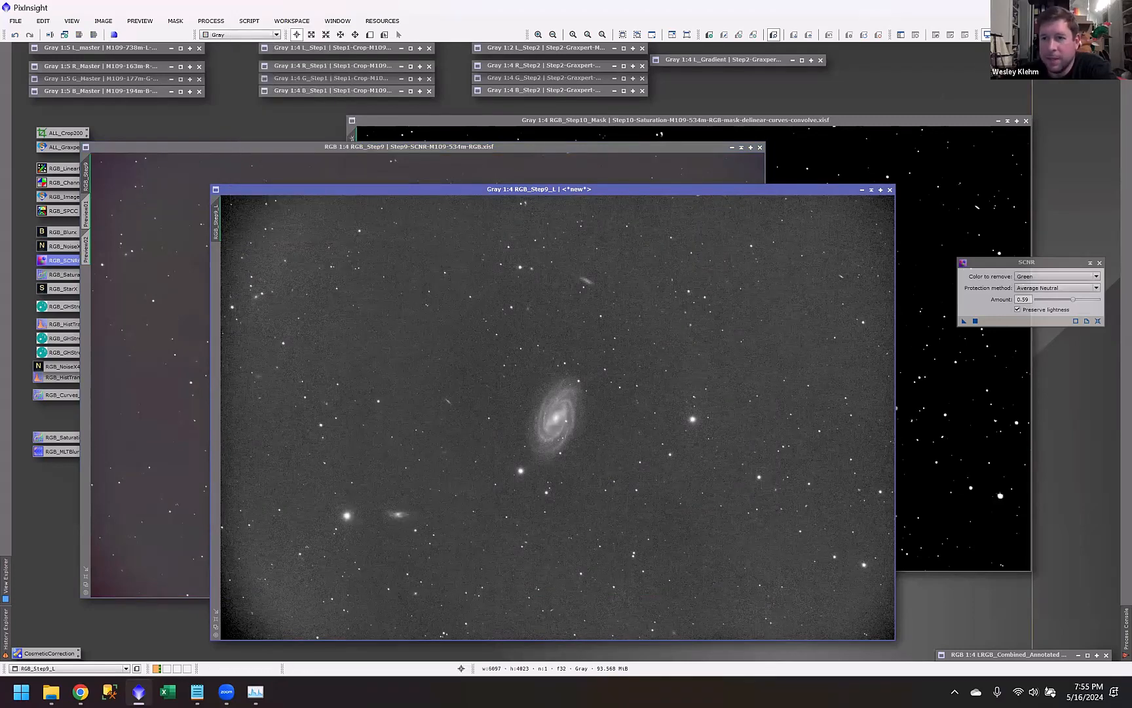
left_click(1002, 34)
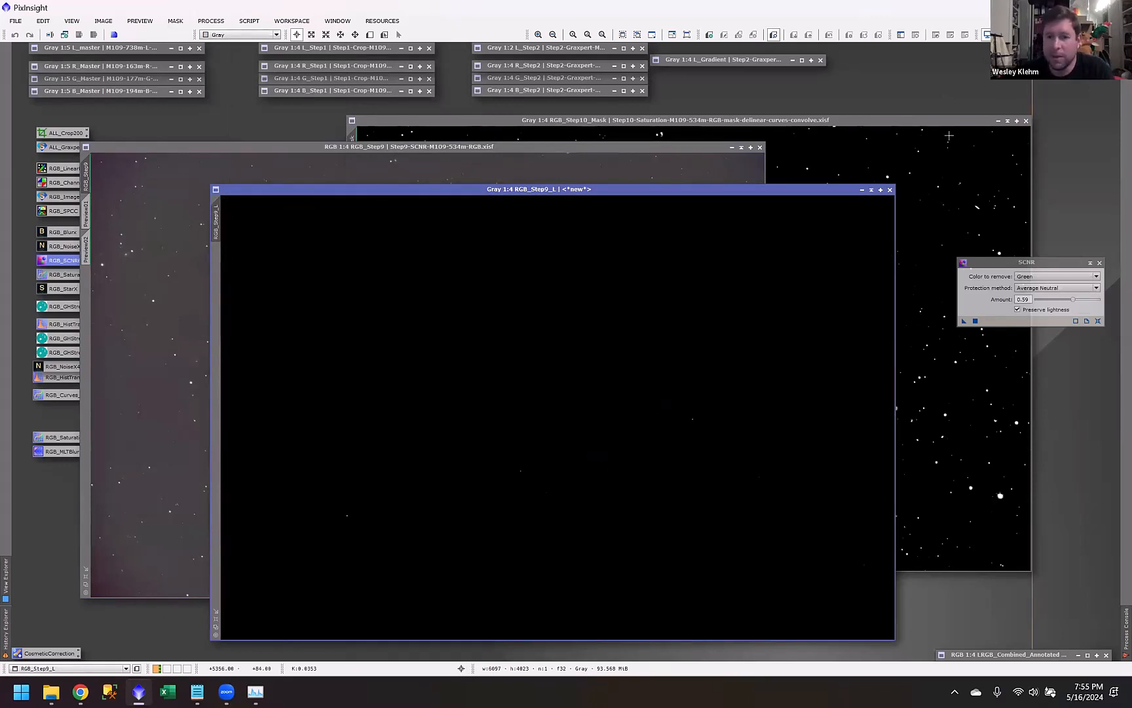
key("ctrl+a")
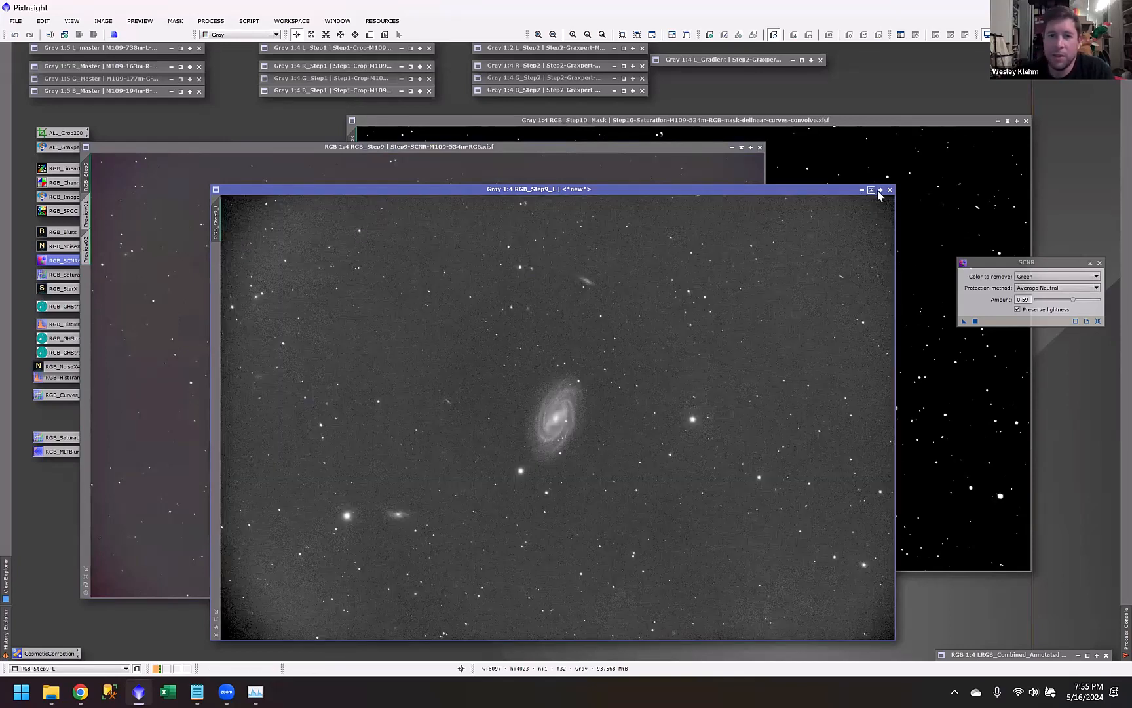
Step: Close the extracted RGB_Step9 luminance image, compare RGB_Step10_Mask with RGB_Step9, and leave RGB_Step9 in front near the centre of the workspace
left_click(880, 190)
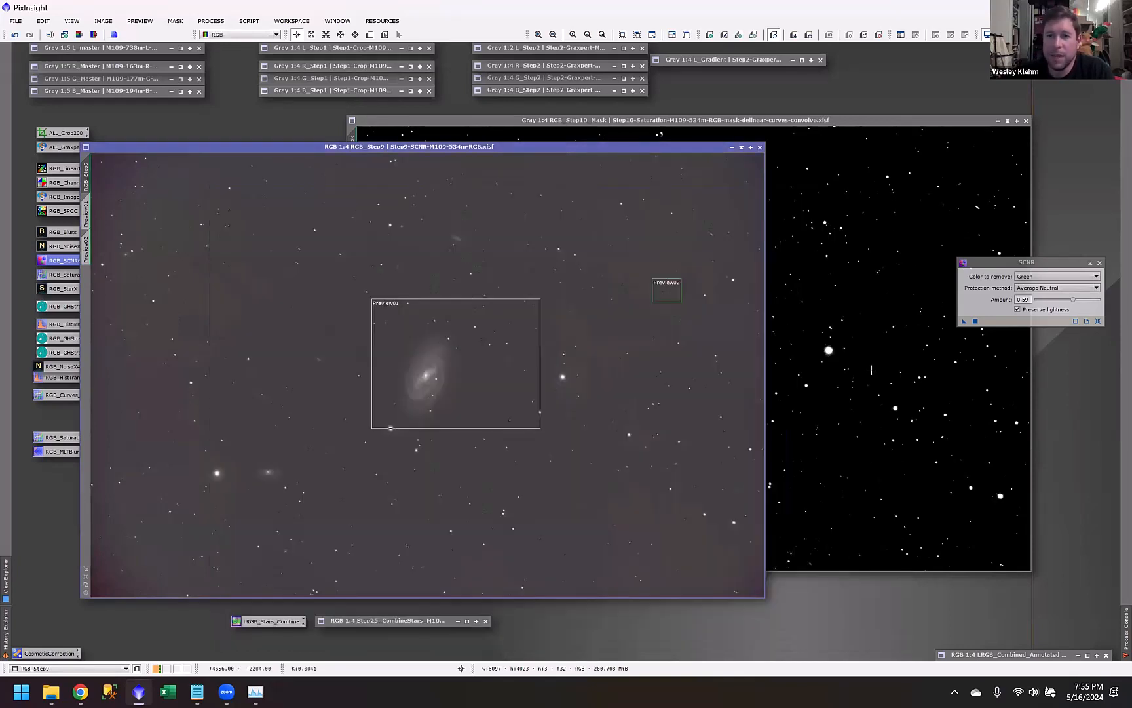
left_click(872, 417)
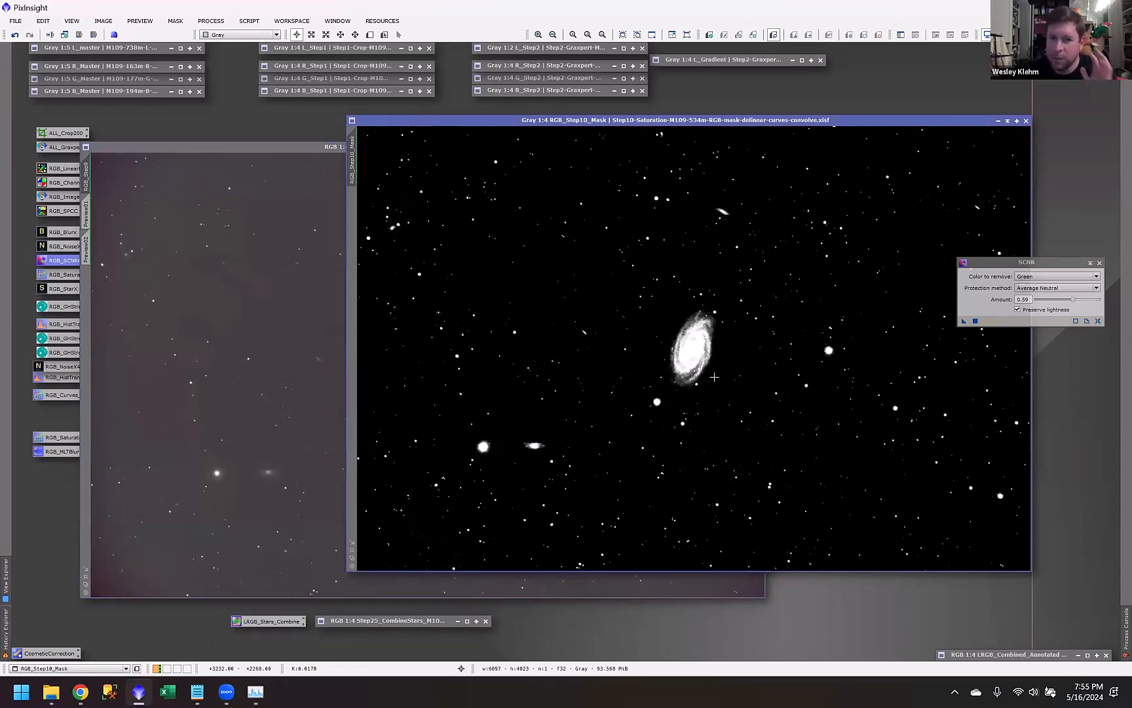
left_click(232, 255)
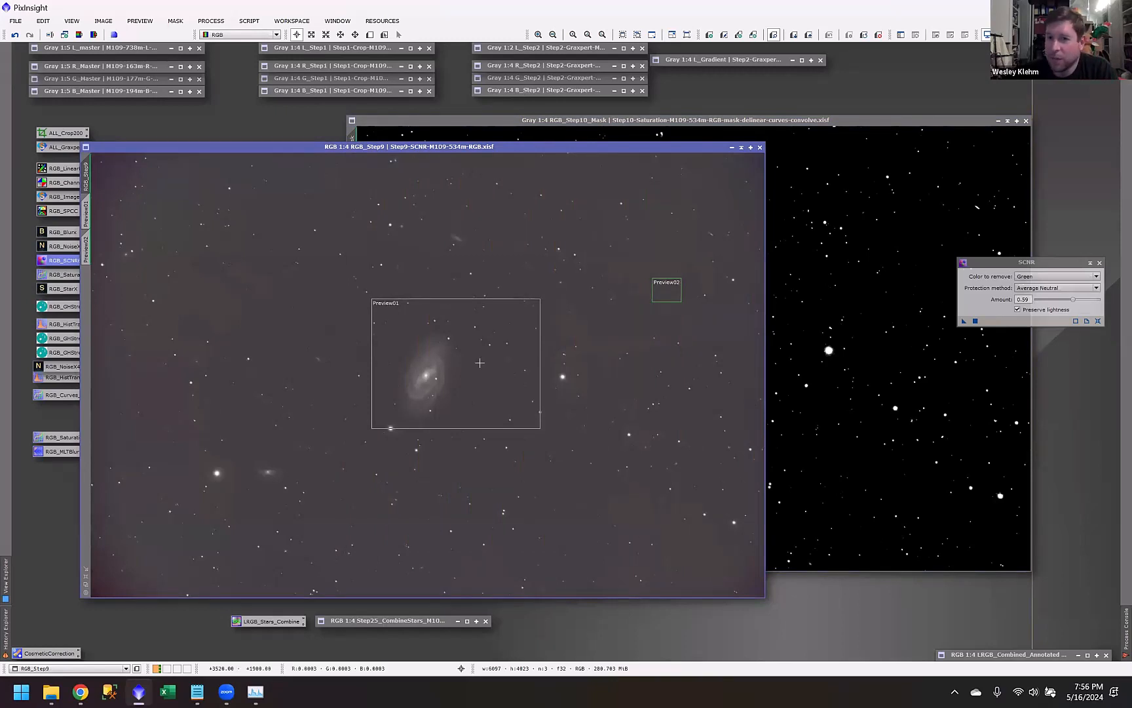
left_click_drag(518, 148, 604, 142)
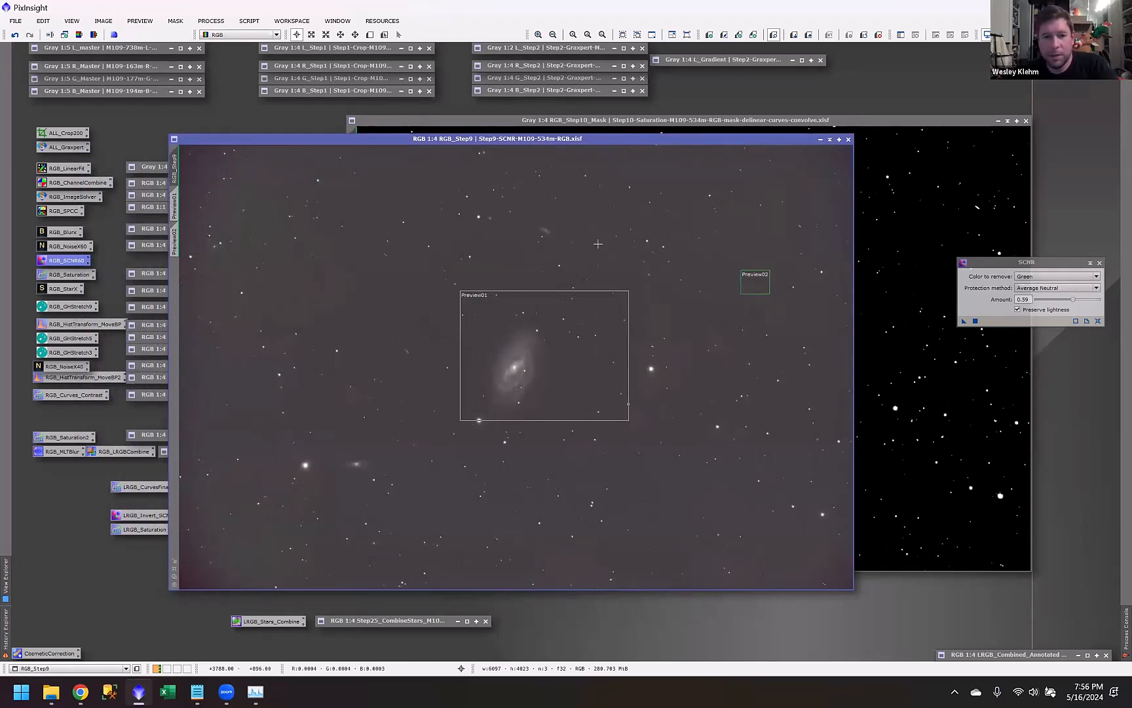
key("ctrl+m")
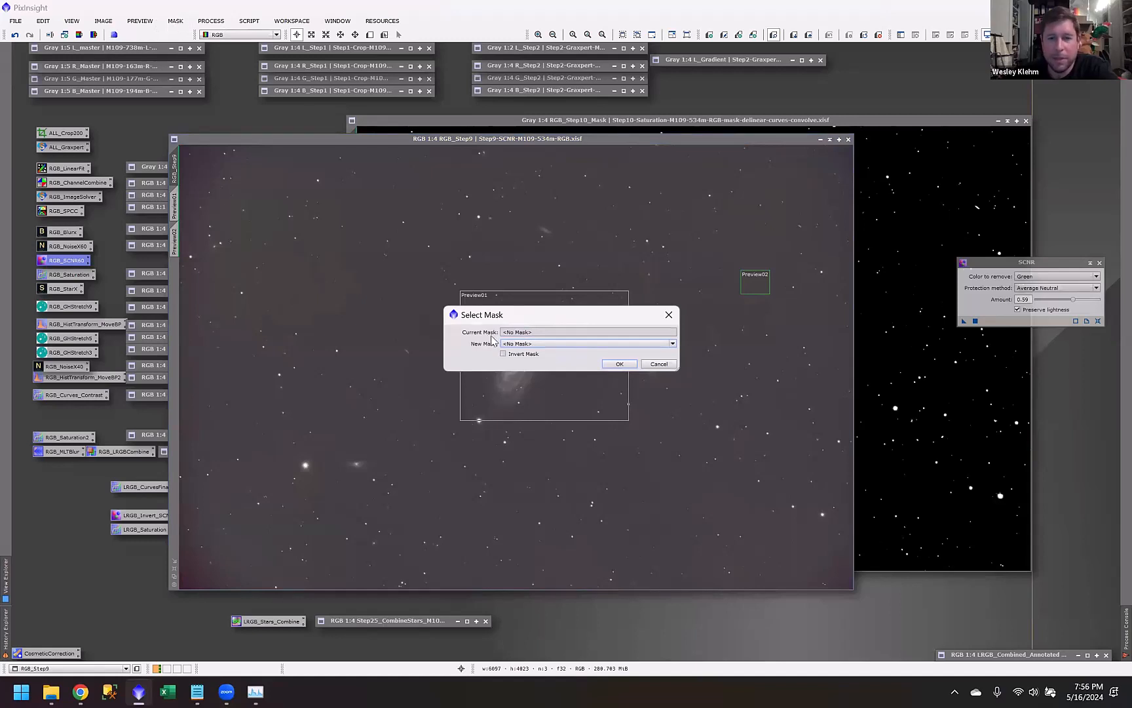
left_click(524, 344)
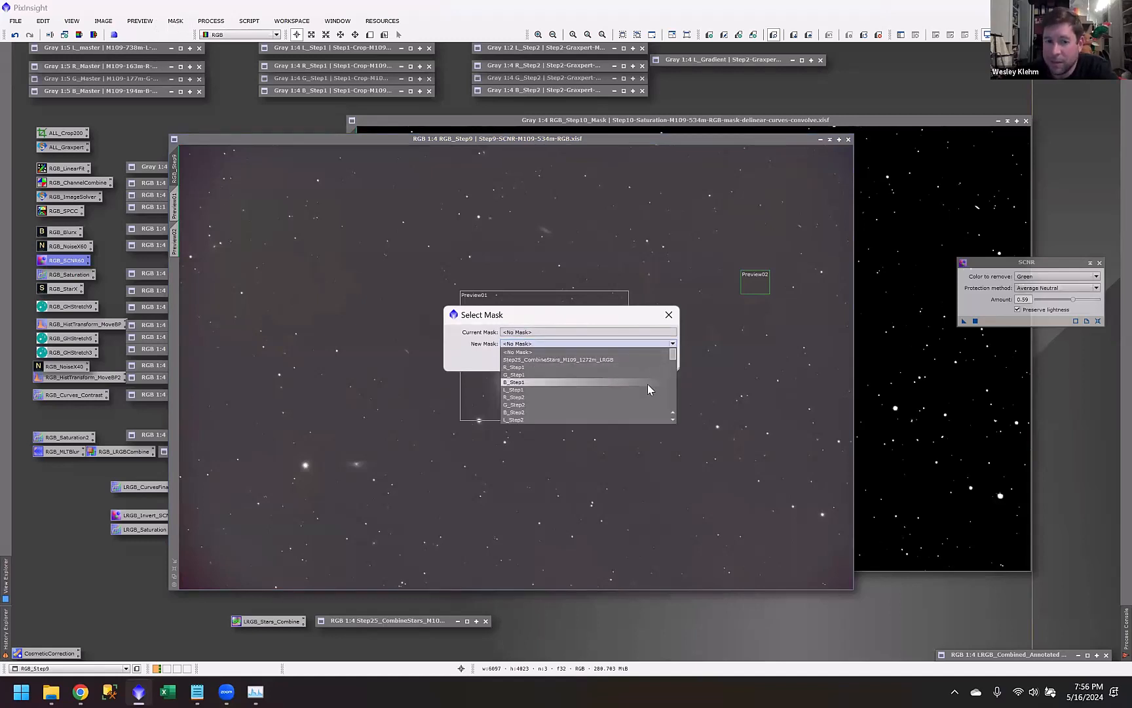
scroll(625, 378, "down", 10)
scroll(623, 379, "up", 9)
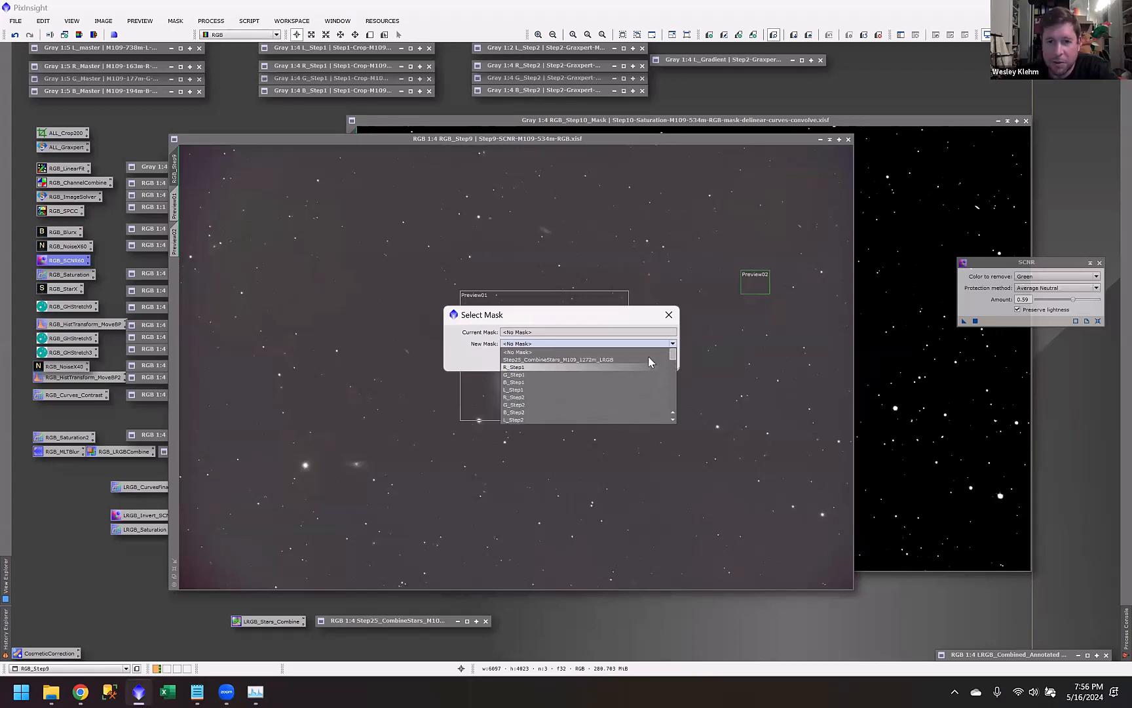
left_click(666, 341)
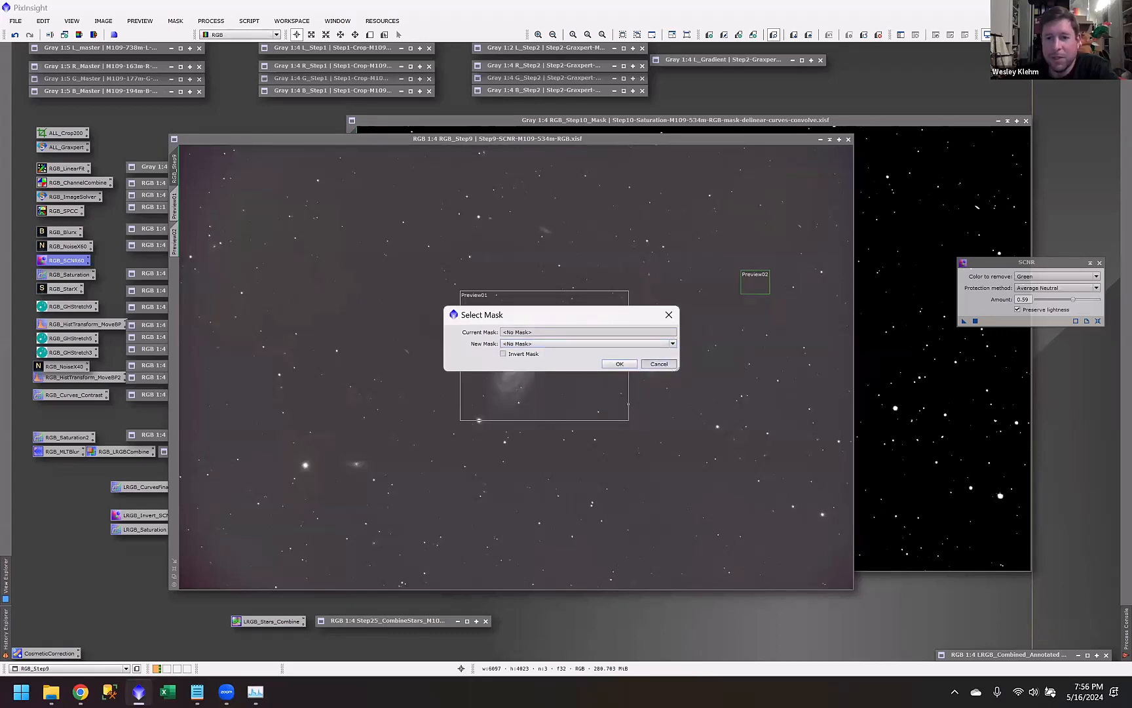
left_click(659, 363)
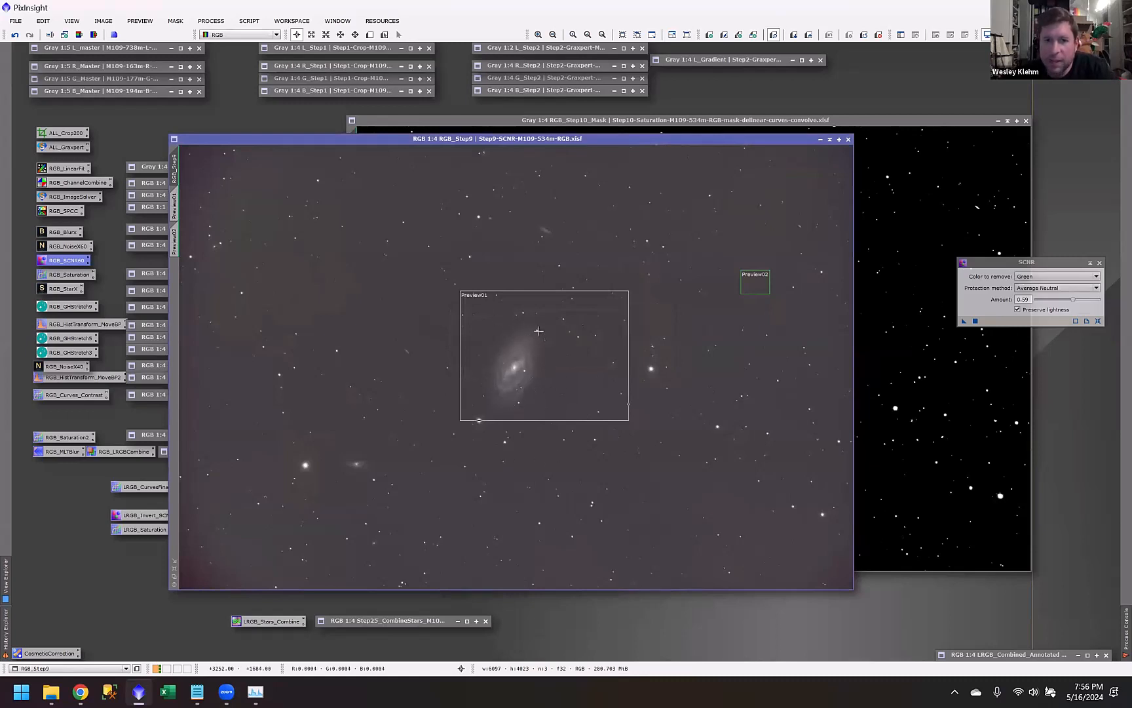
Step: Check RGB_Step10_Mask against RGB_Step9, and open the saved RGB_Saturation curve in place of the SCNR window
left_click(860, 344)
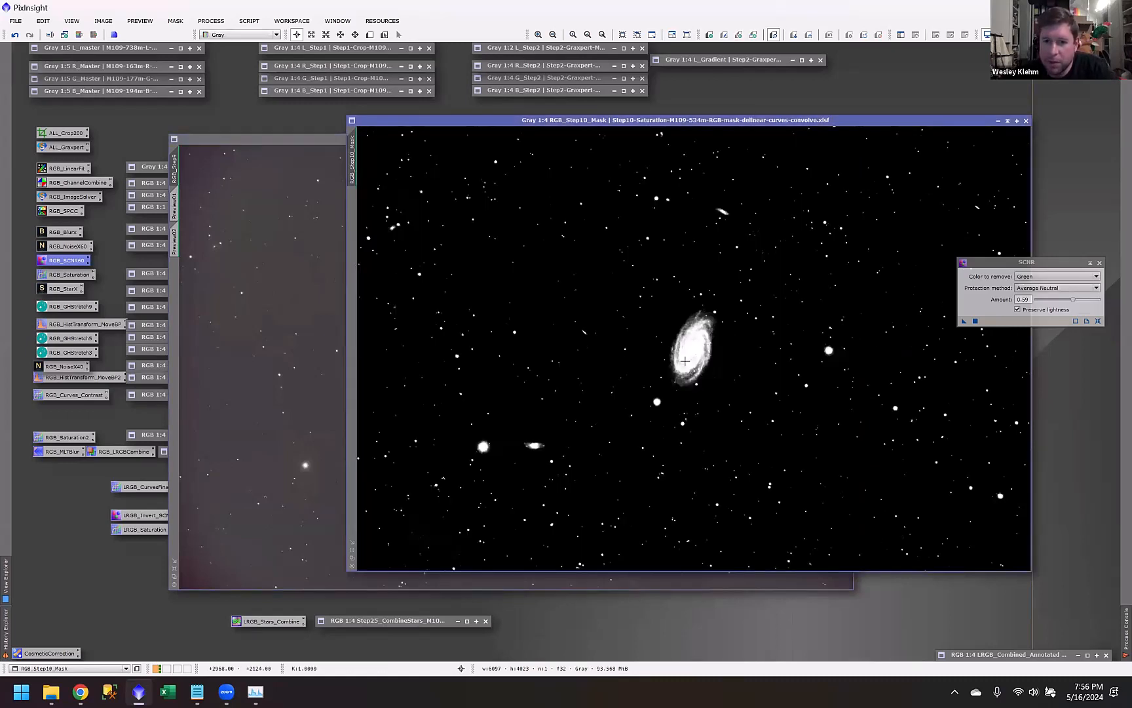
left_click(255, 374)
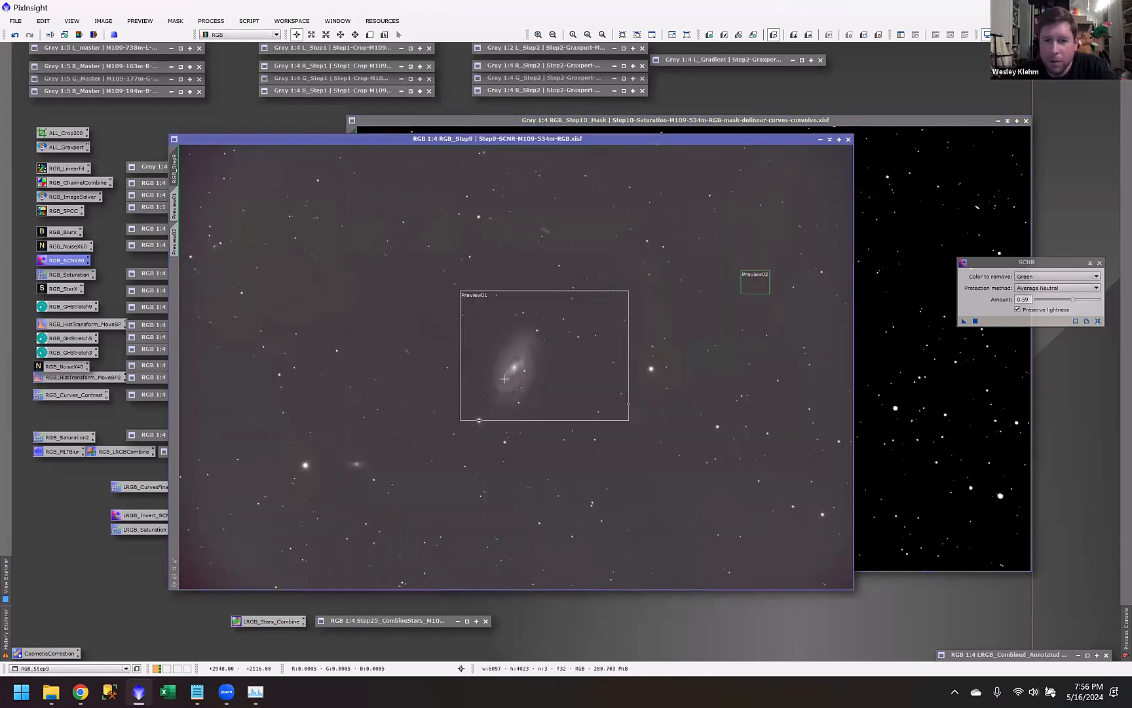
double_click(64, 275)
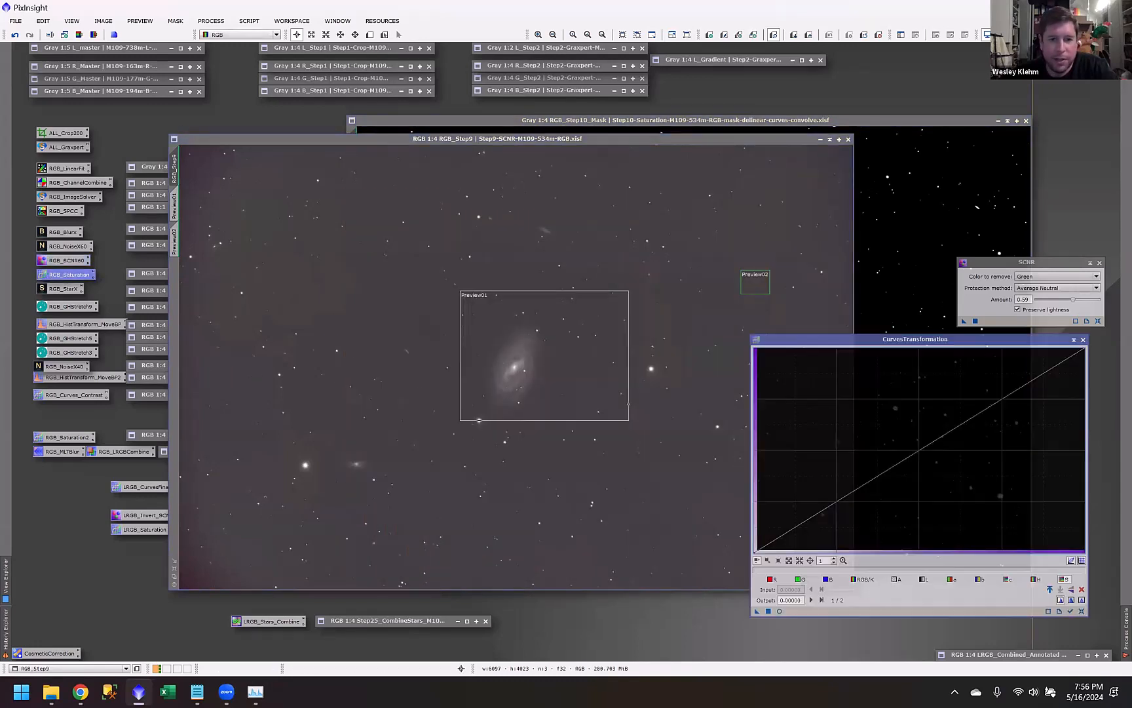
left_click(1100, 263)
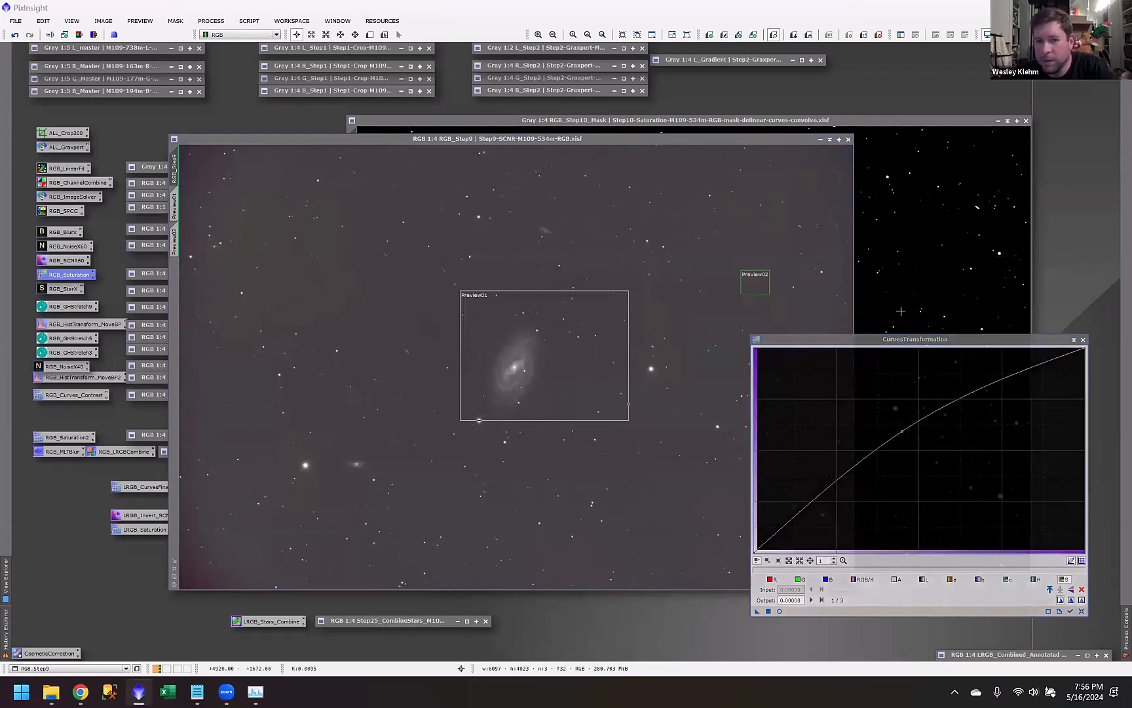
Step: Open RGB_Step10 beside RGB_Step9 and compare the galaxy's colour saturation in both images at 1:1 zoom
double_click(150, 275)
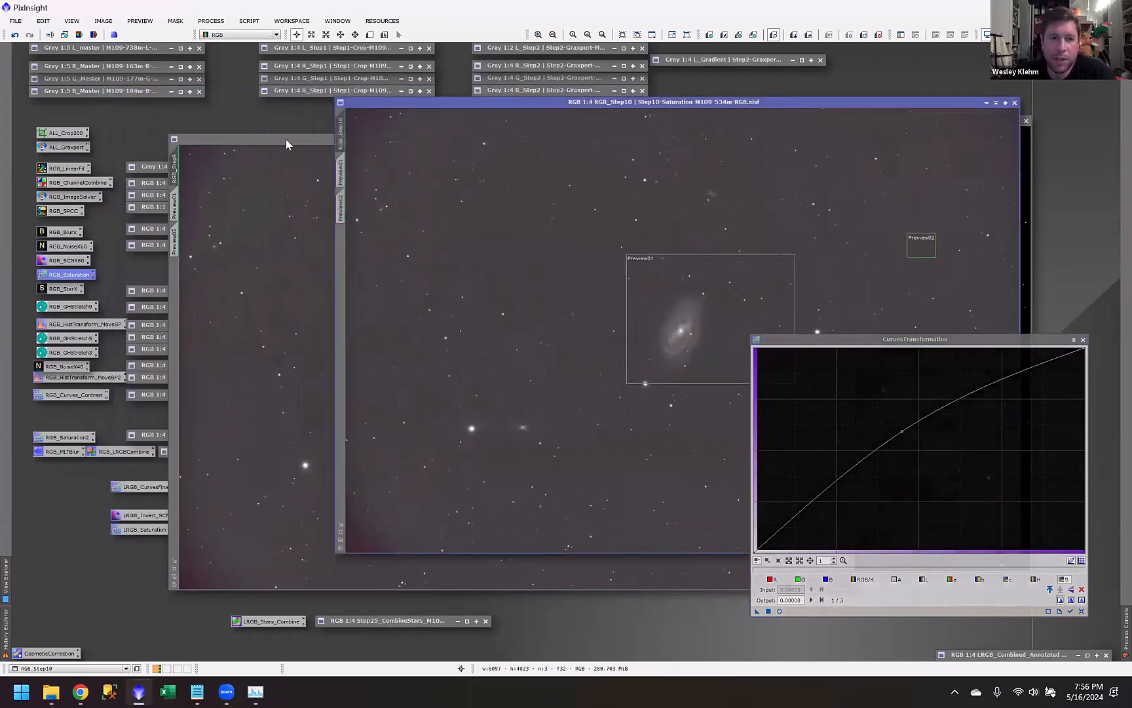
left_click_drag(286, 139, 176, 97)
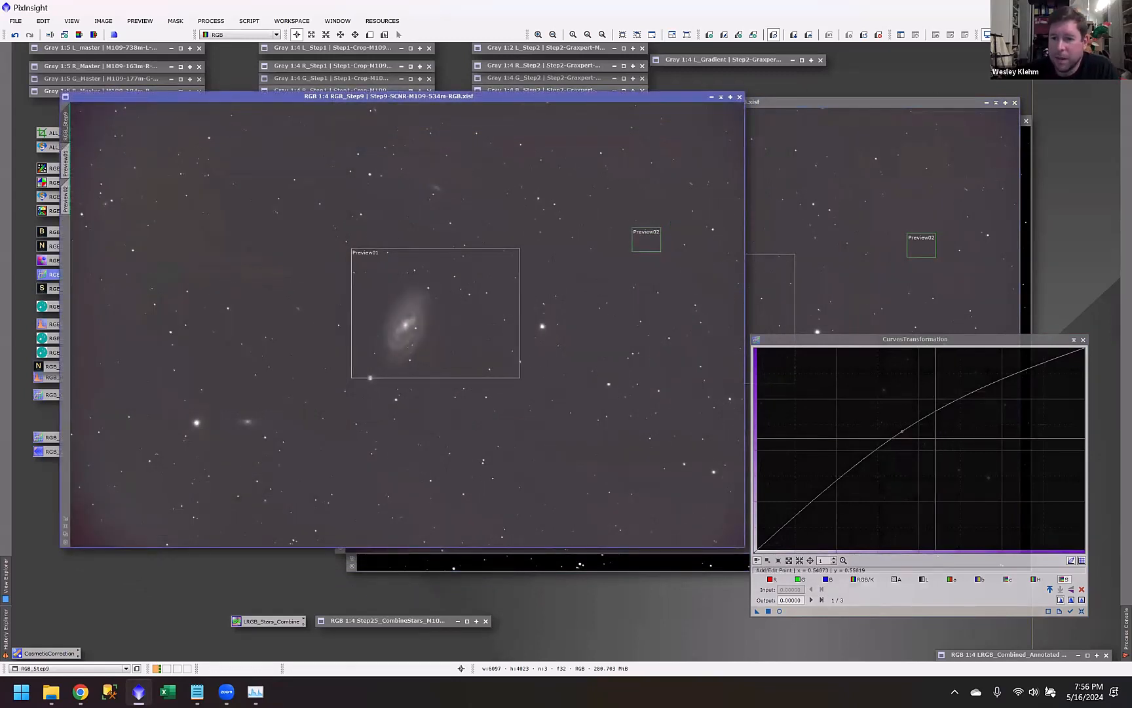
left_click(828, 292)
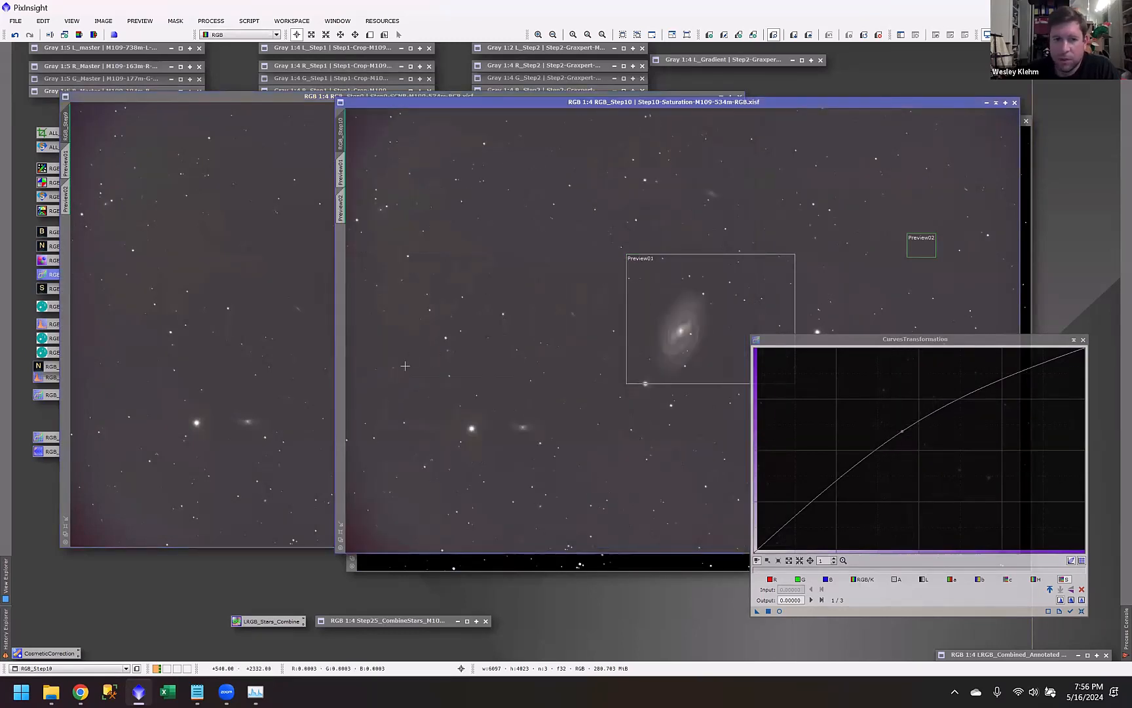
scroll(682, 341, "up", 3)
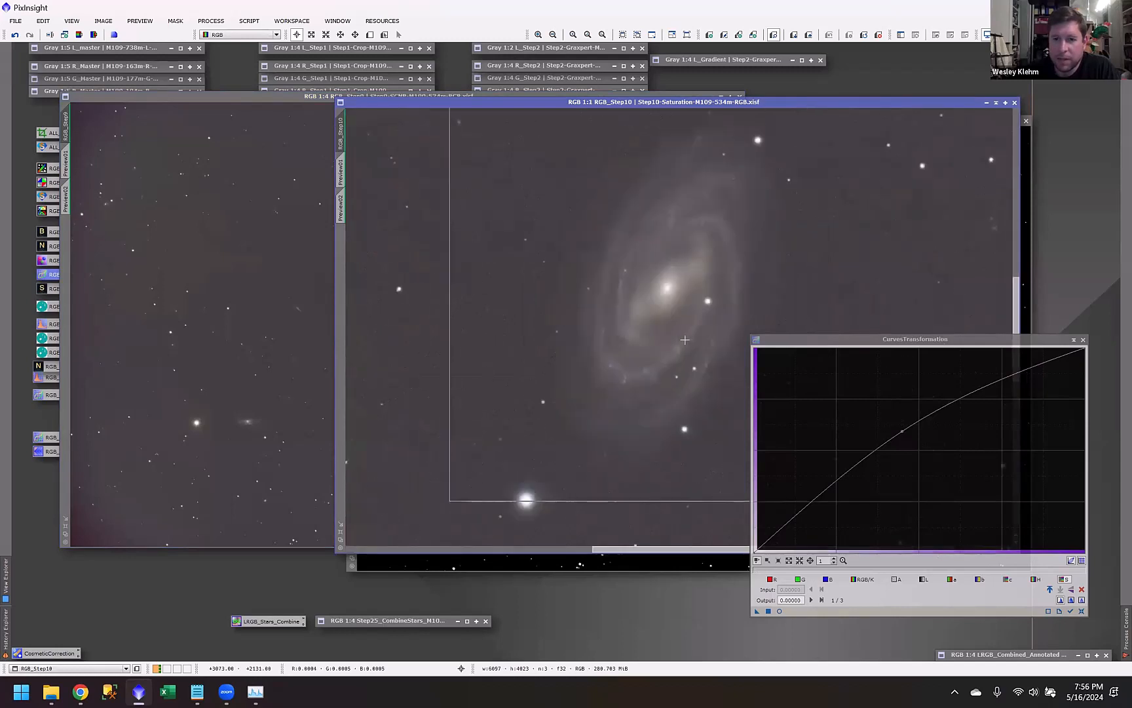
left_click(279, 346)
scroll(424, 326, "up", 4)
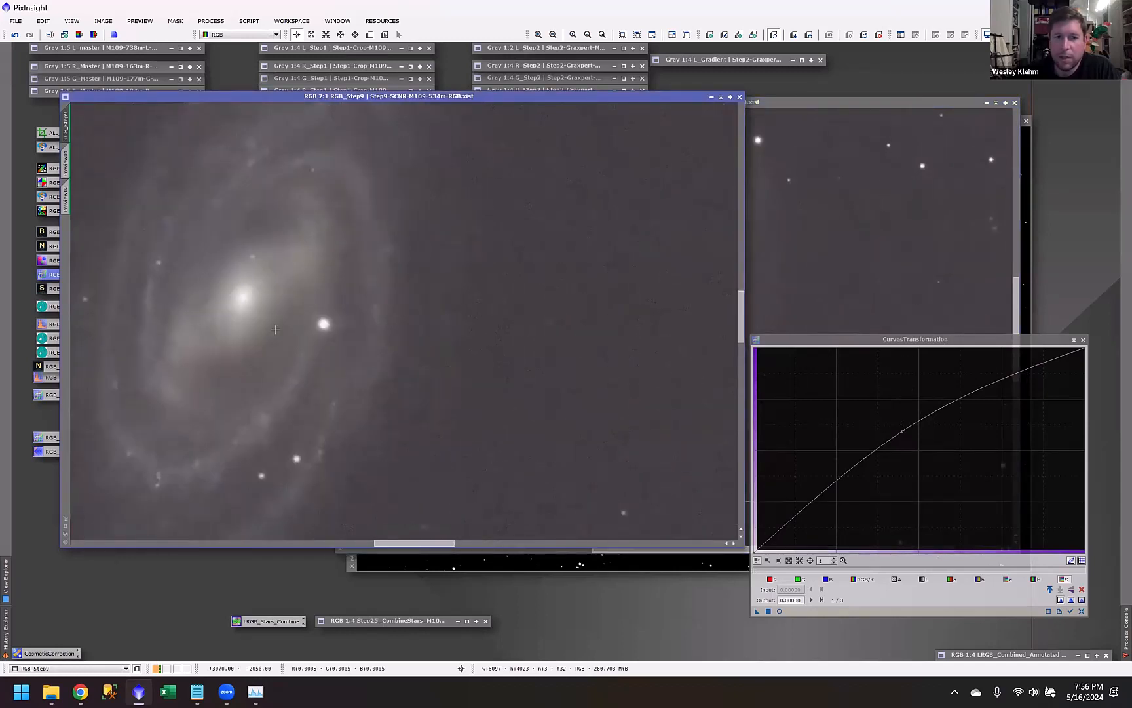
scroll(276, 330, "down", 1)
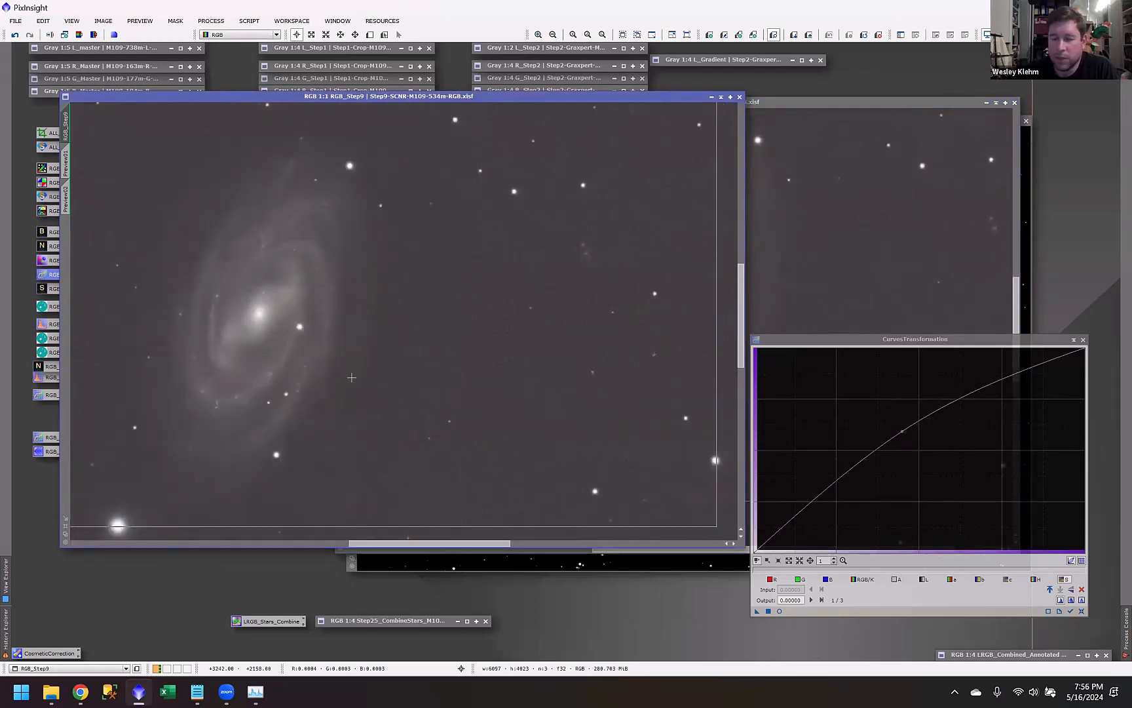
left_click(924, 286)
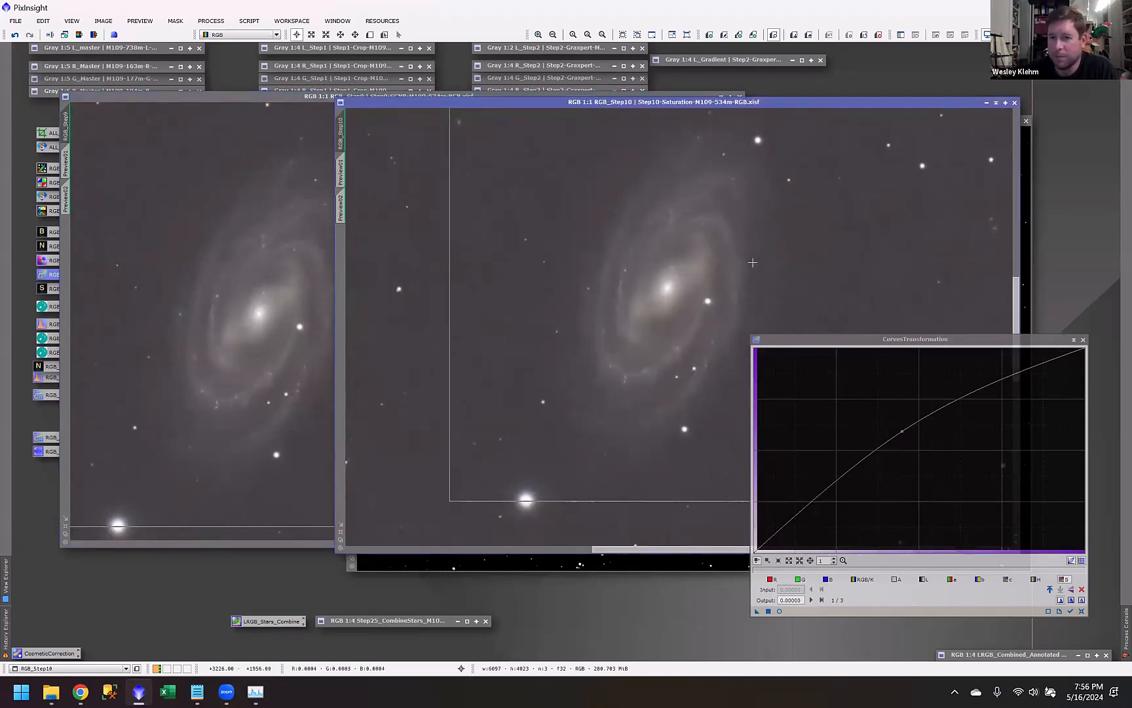
Step: Clear the workspace around RGB_Step10 at 1:4 zoom by closing CurvesTransformation and collapsing RGB_Step9 and RGB_Step10_Mask
left_click(1083, 340)
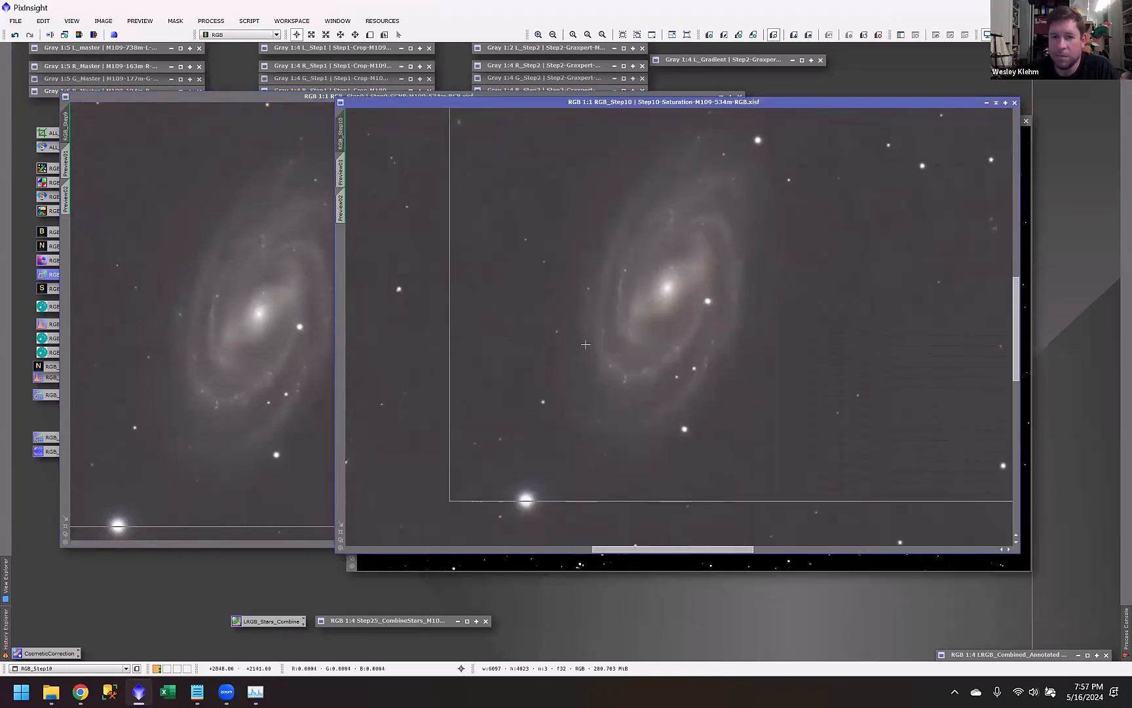
scroll(915, 141, "down", 3)
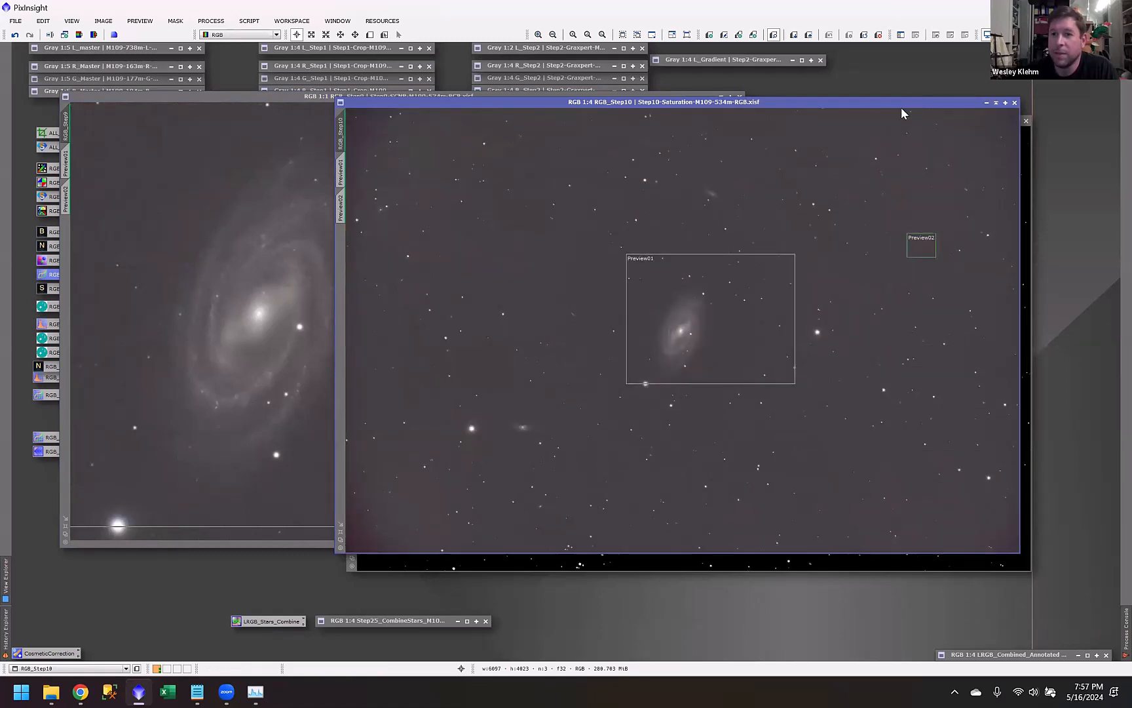
left_click_drag(901, 107, 870, 117)
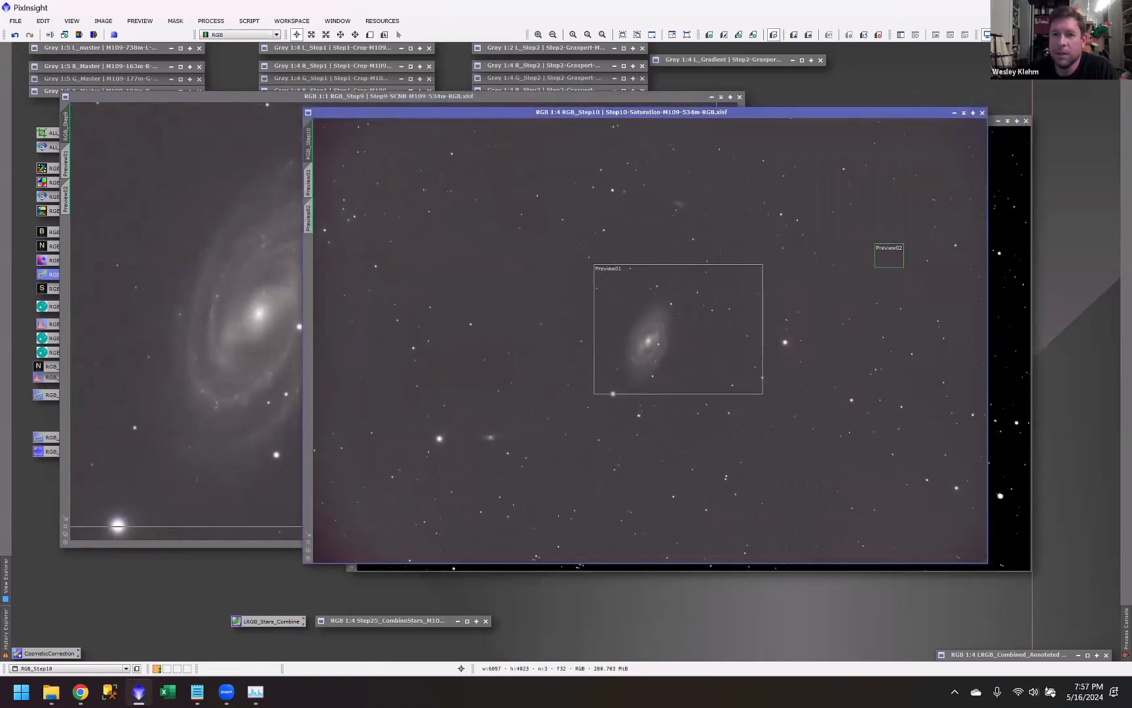
left_click(721, 97)
left_click(1009, 183)
left_click_drag(746, 121, 633, 134)
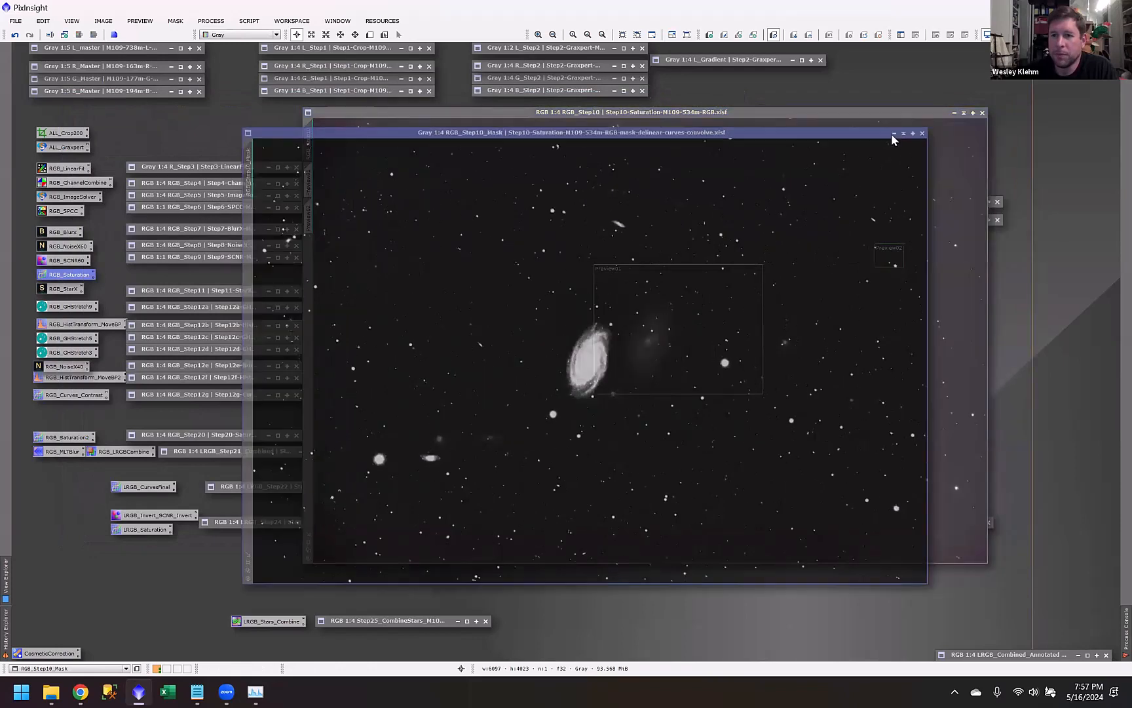
left_click(890, 134)
left_click_drag(826, 115, 672, 116)
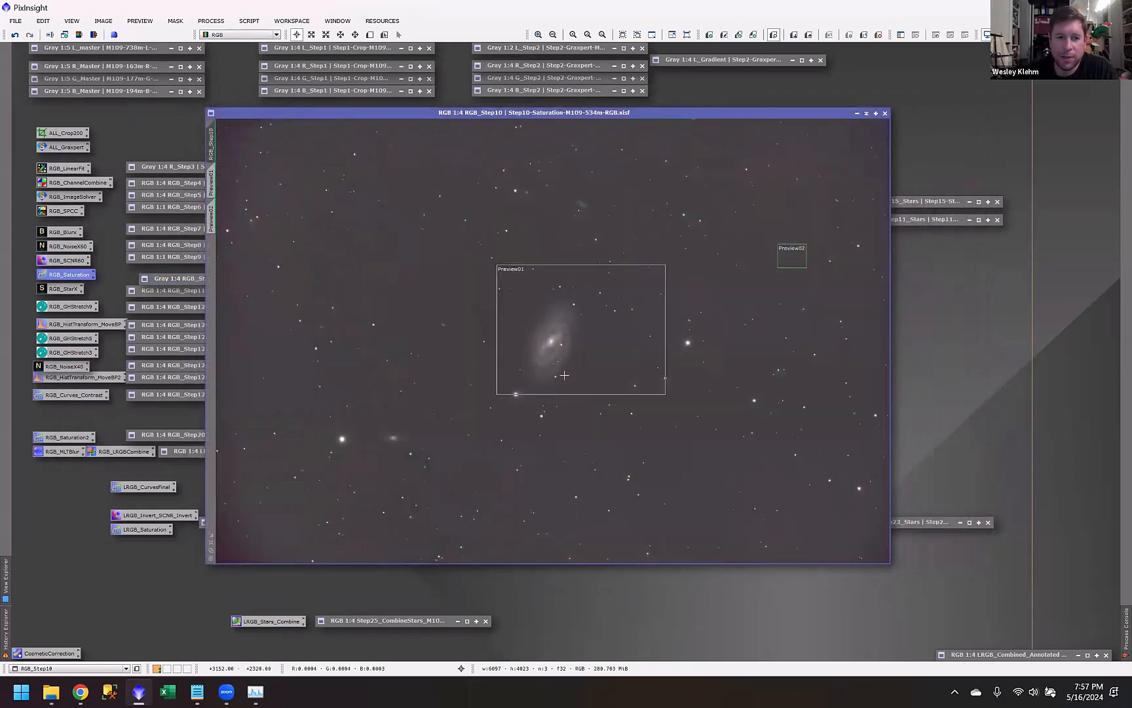
left_click_drag(564, 112, 544, 112)
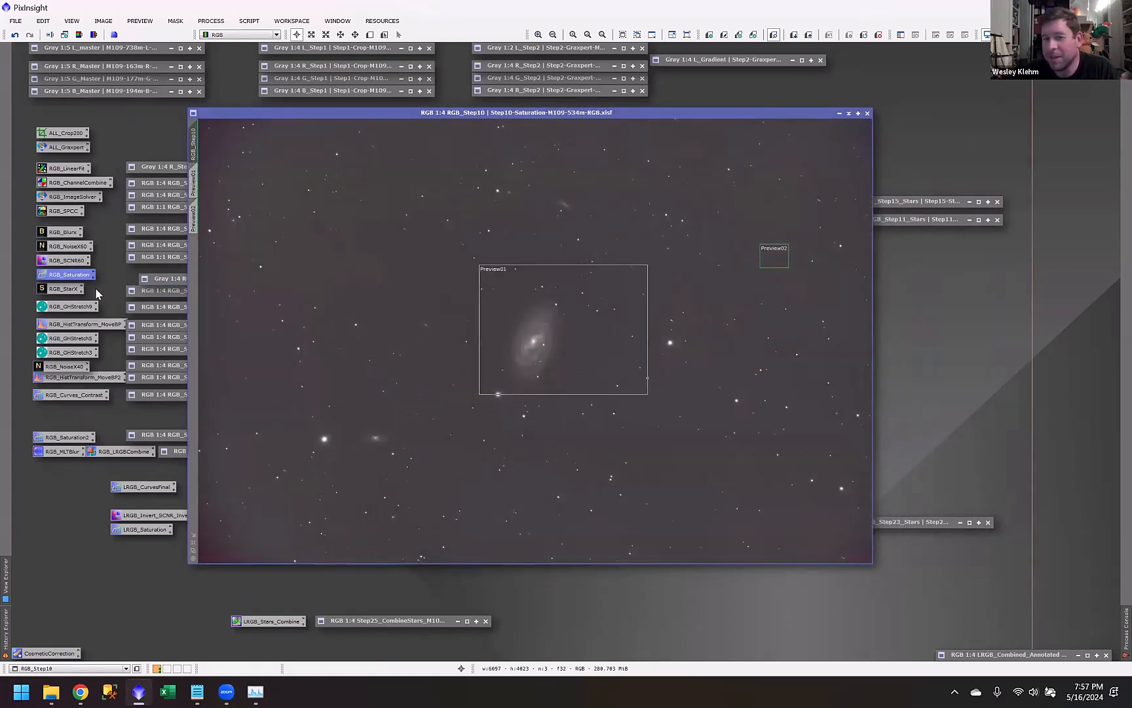
Step: Open the saved RGB_StarX process and place its StarXTerminator window beside the RGB_Step10 image
double_click(58, 290)
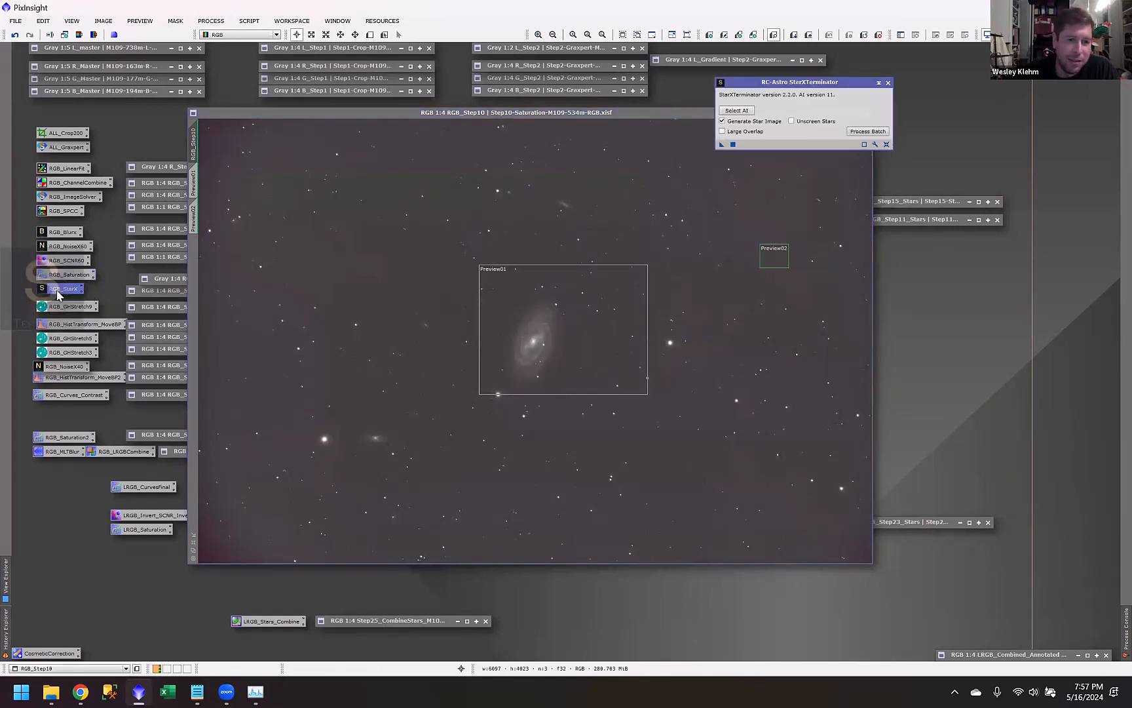
left_click_drag(800, 89, 1018, 260)
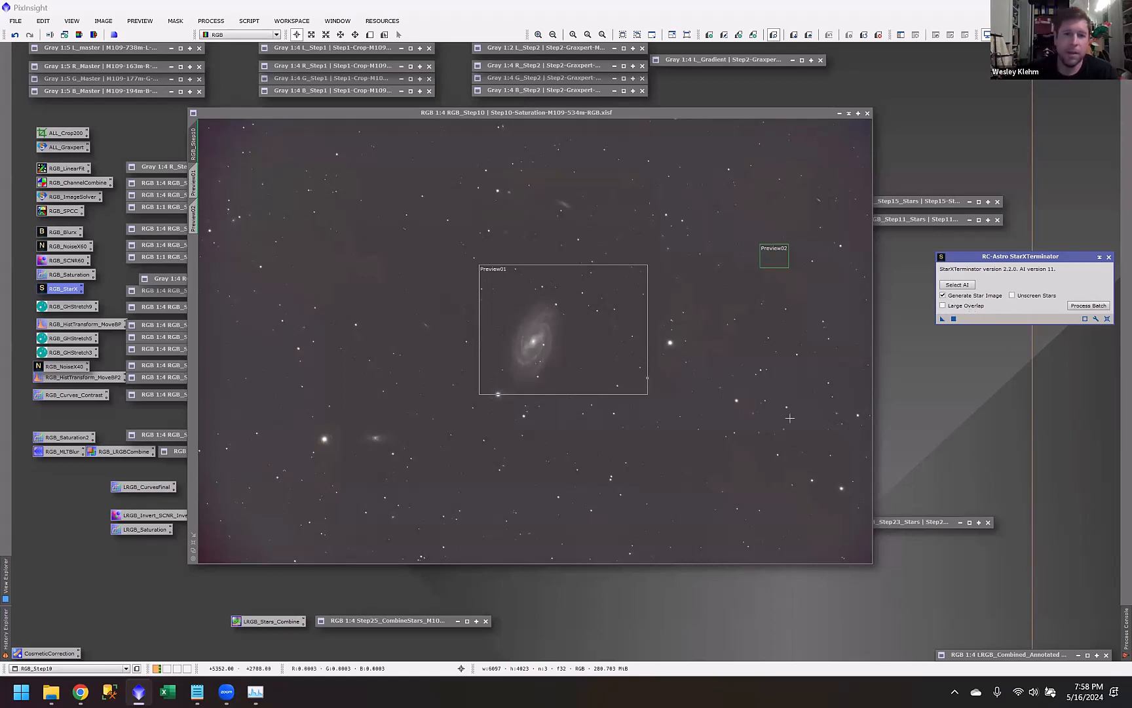
left_click(836, 372)
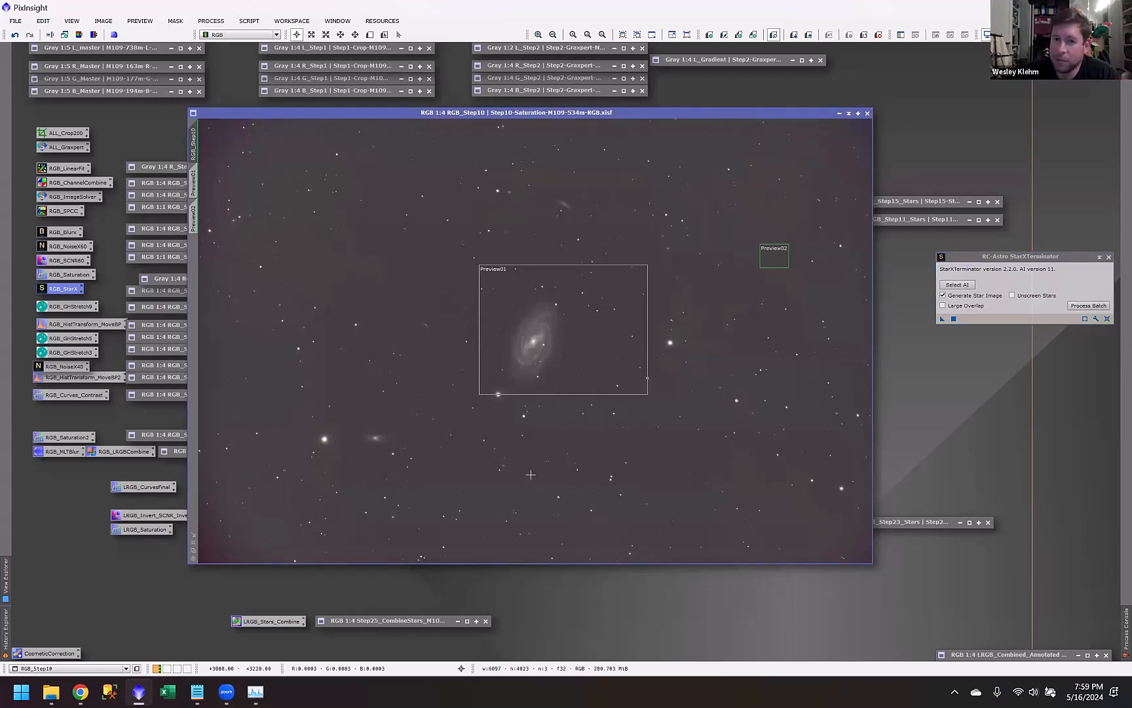
Step: Collapse RGB_Step10 and open the starless RGB_Step11 image, leaving the collapsed stars images uncovered
left_click(840, 113)
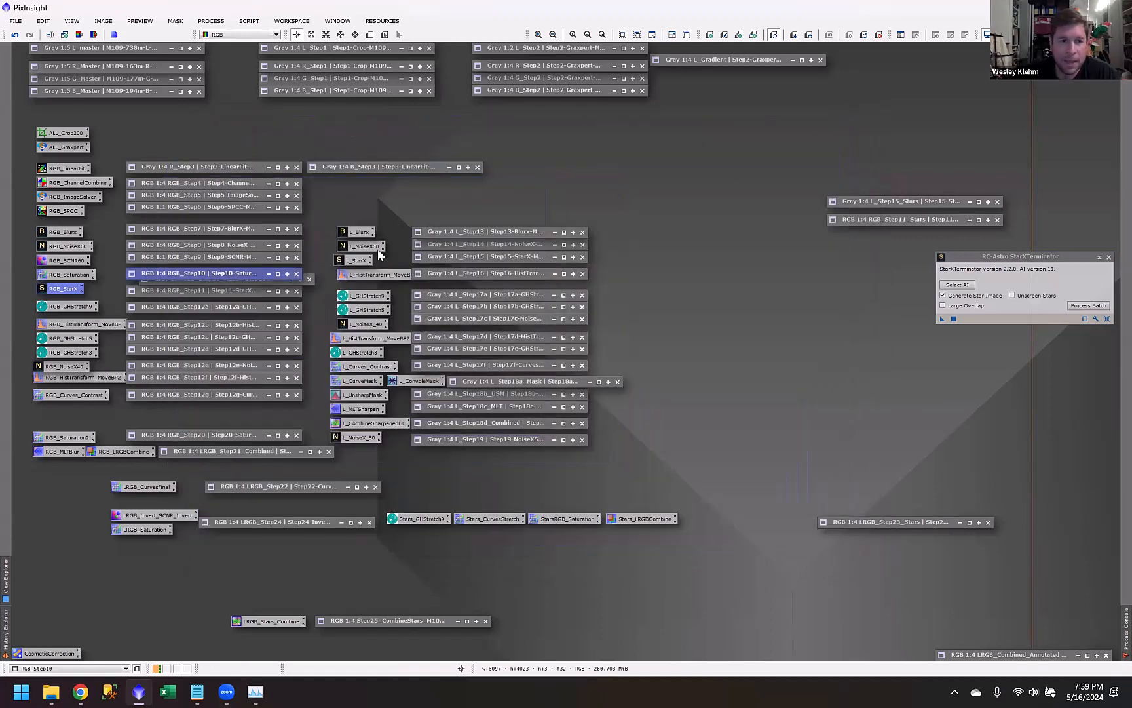
double_click(157, 289)
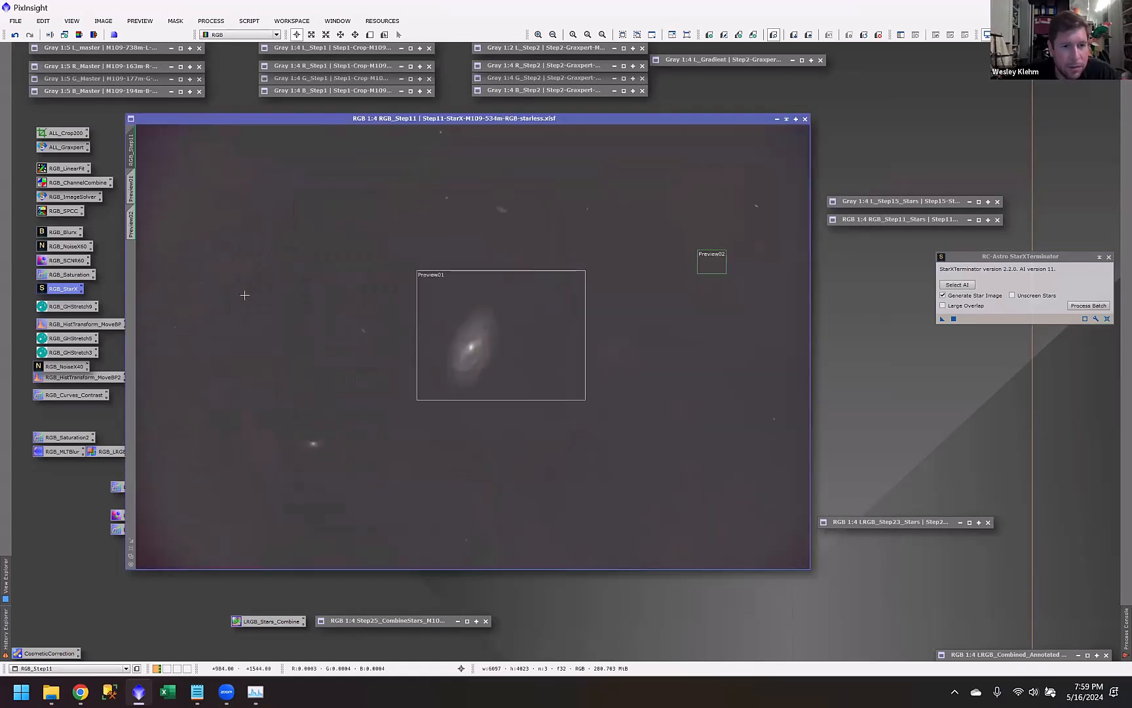
left_click_drag(443, 118, 346, 178)
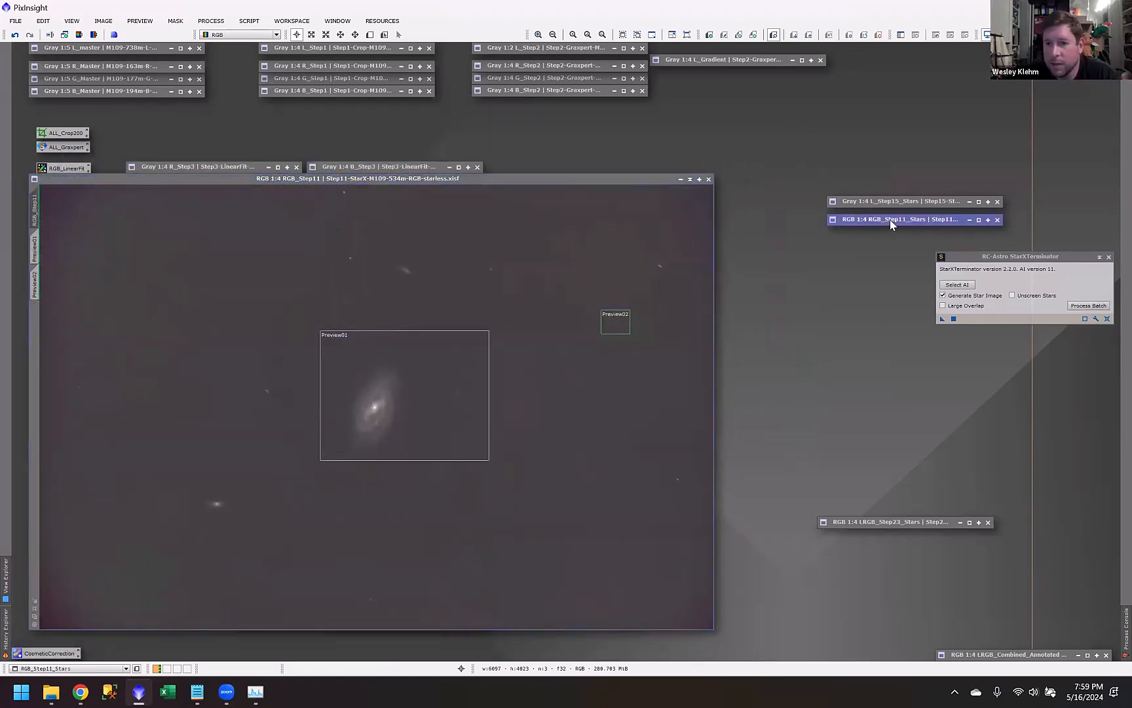
Step: Open RGB_Step11_Stars over the starless image and examine its brightest star and halo up to 4:1 zoom
double_click(891, 222)
left_click_drag(687, 124, 752, 96)
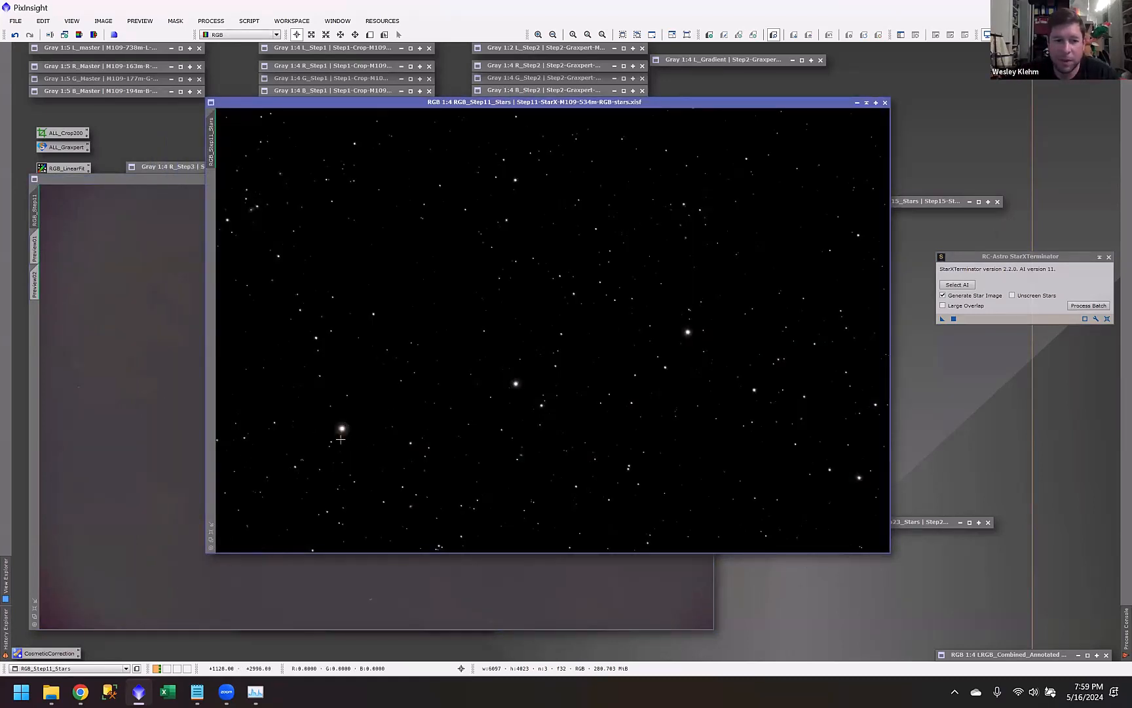
scroll(334, 436, "up", 5)
scroll(332, 437, "down", 2)
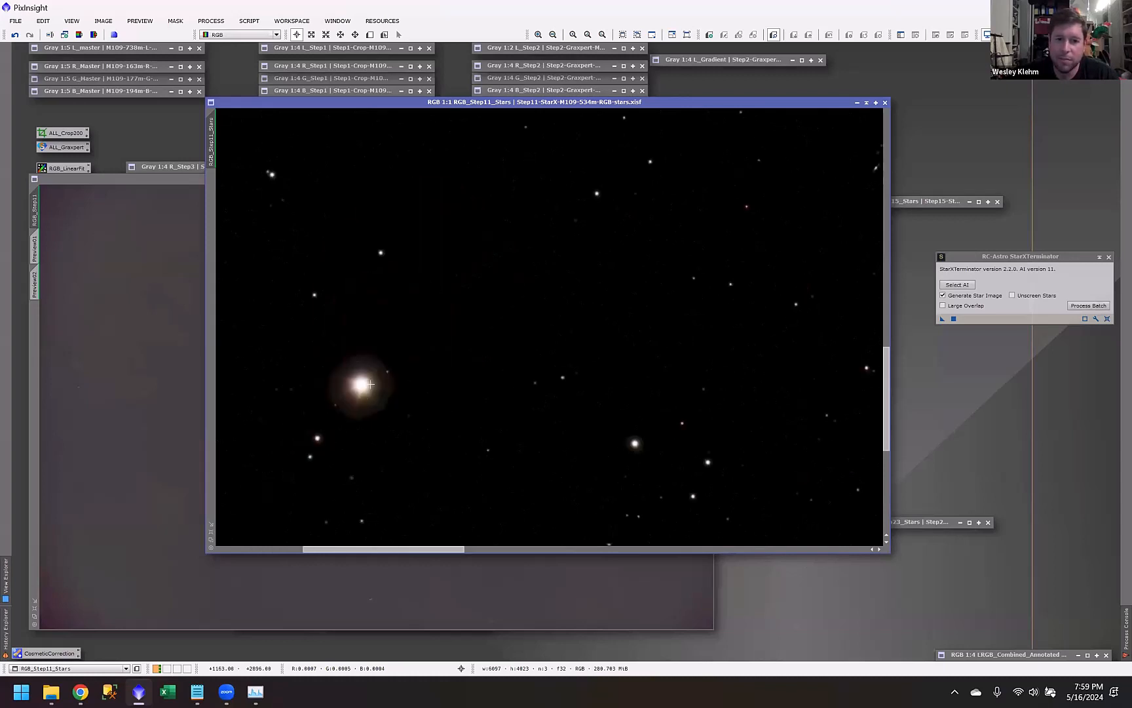
scroll(368, 387, "up", 3)
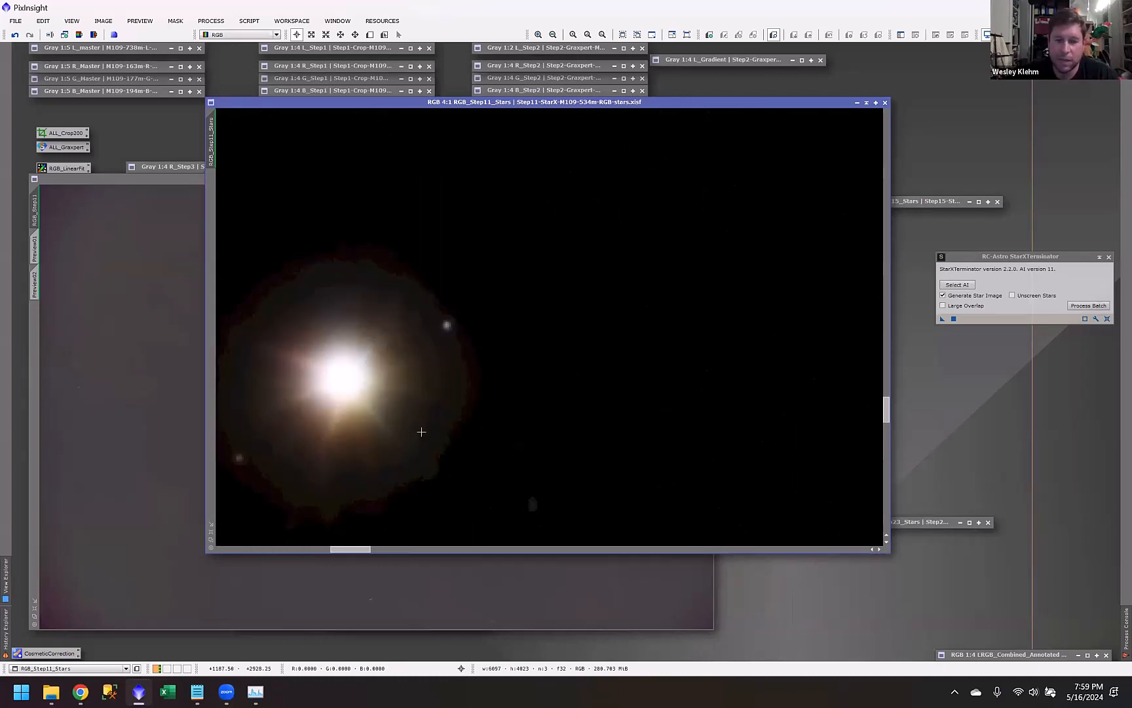
Step: Zoom RGB_Step11_Stars back out to 1:4 and collapse it beneath the collapsed L_Step15_Stars image
scroll(421, 433, "down", 4)
scroll(425, 441, "up", 3)
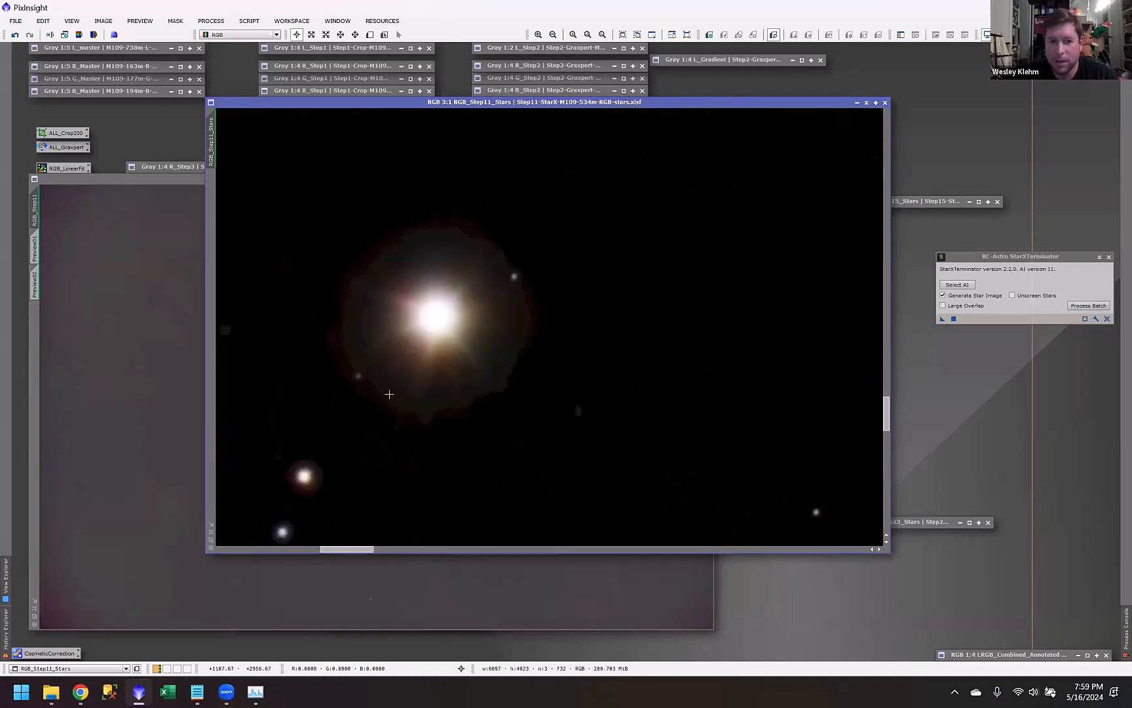
scroll(398, 413, "down", 2)
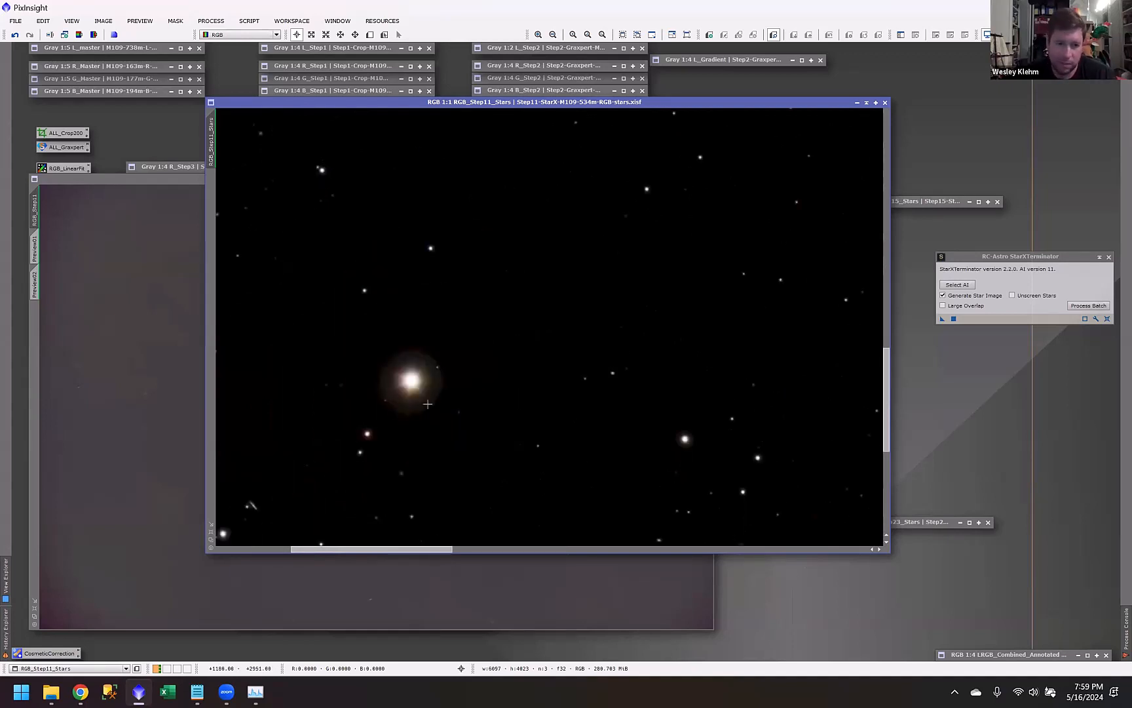
scroll(452, 403, "down", 4)
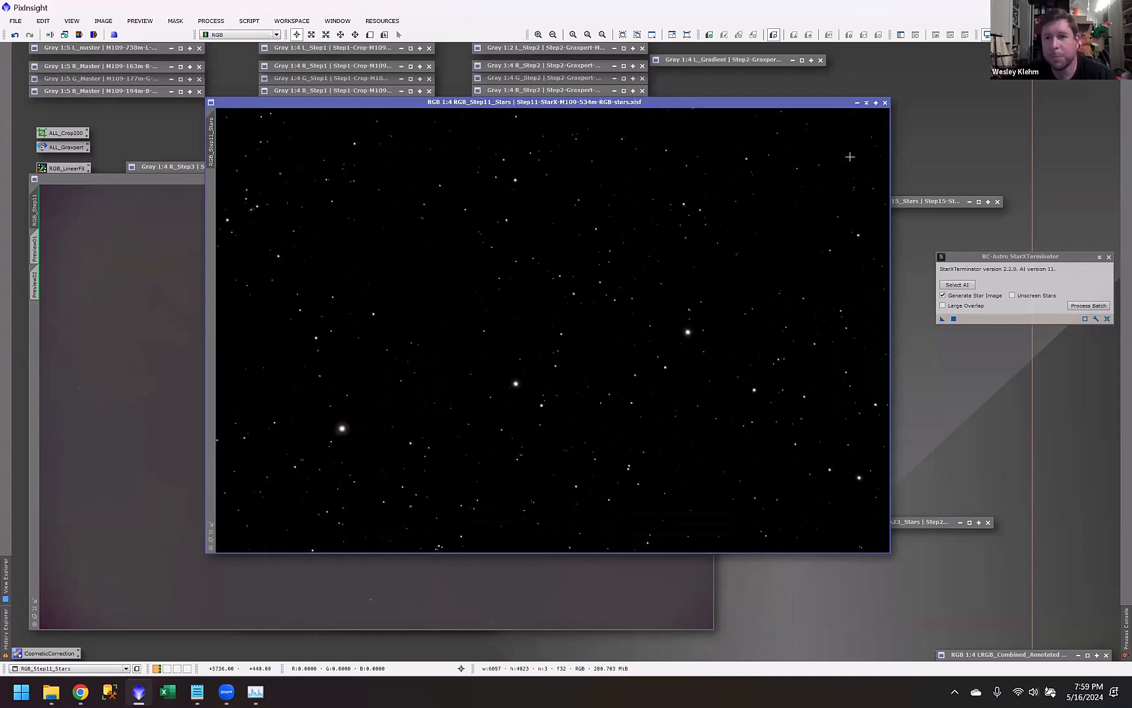
left_click(858, 103)
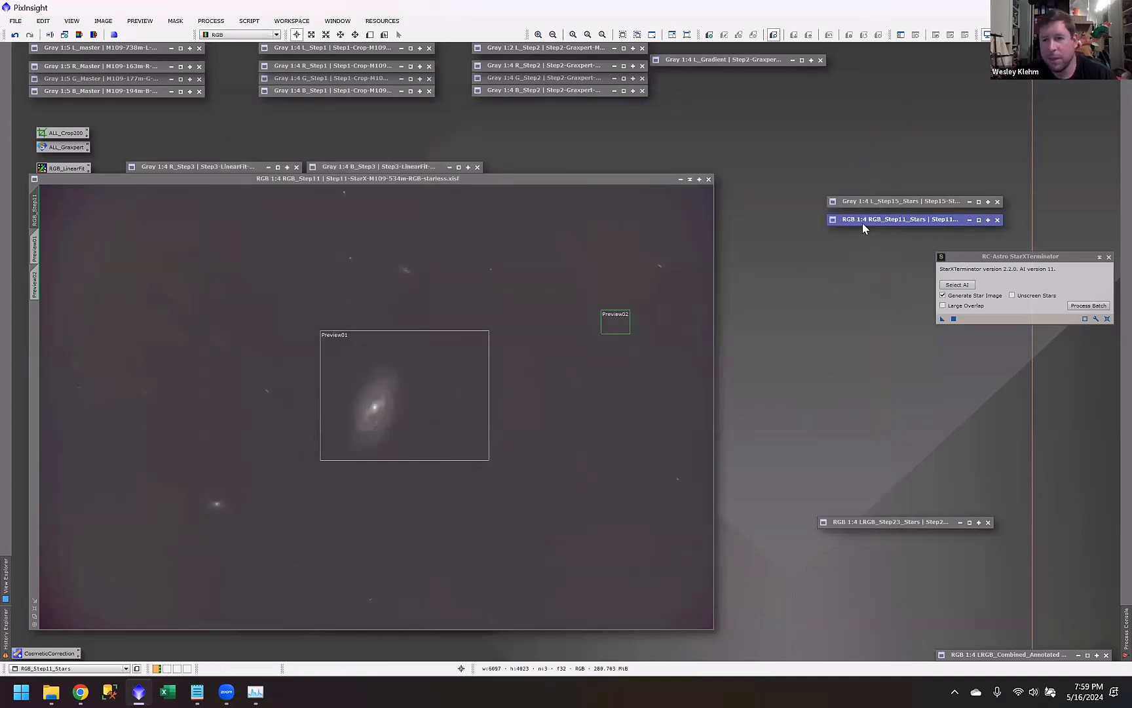
left_click_drag(931, 226, 939, 226)
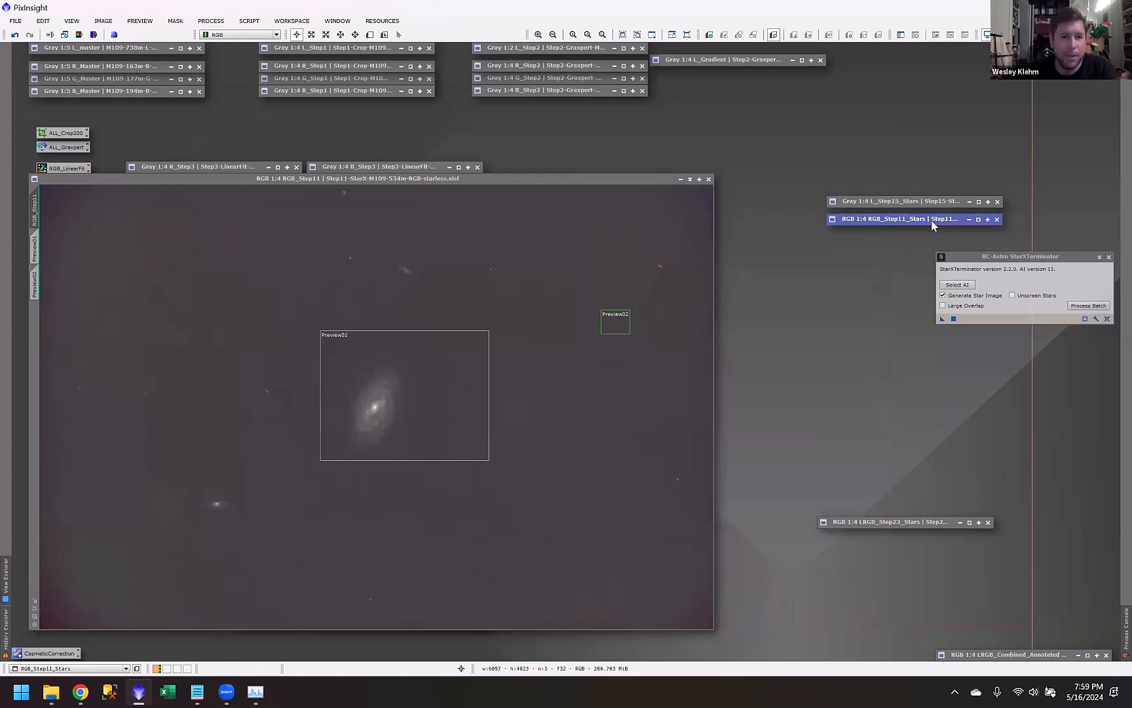
Step: Move the starless RGB_Step11 image clear of the process icons and examine the galaxy and its background at closer zoom
left_click_drag(488, 176, 763, 126)
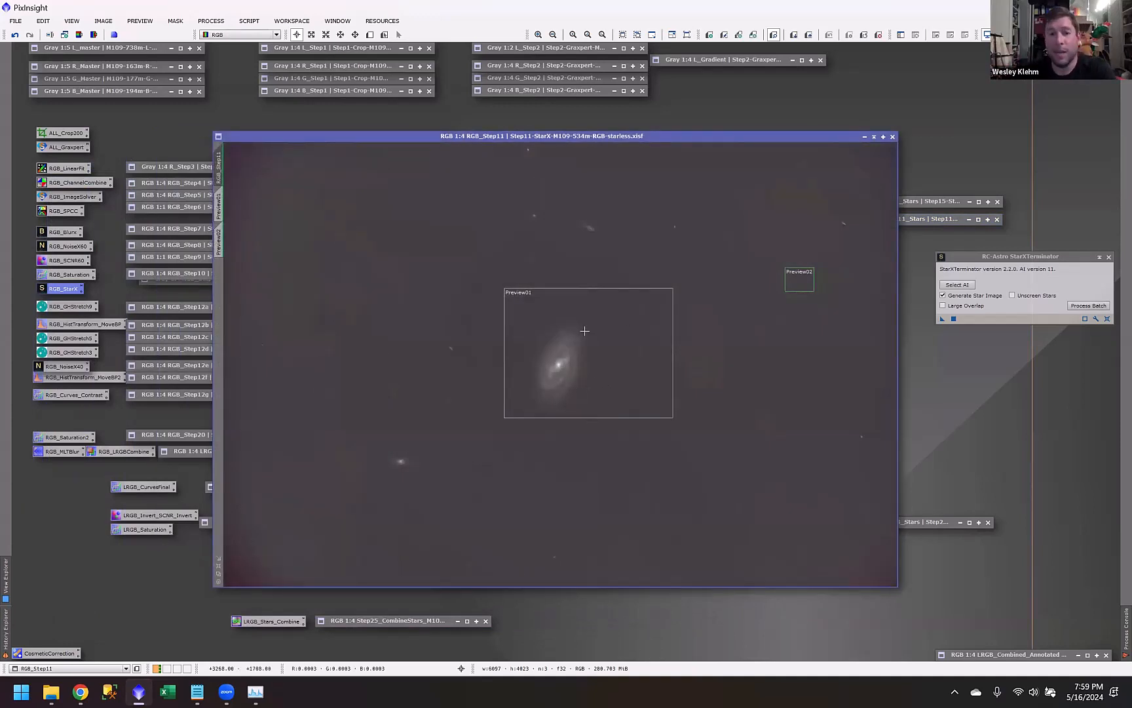
scroll(328, 374, "up", 1)
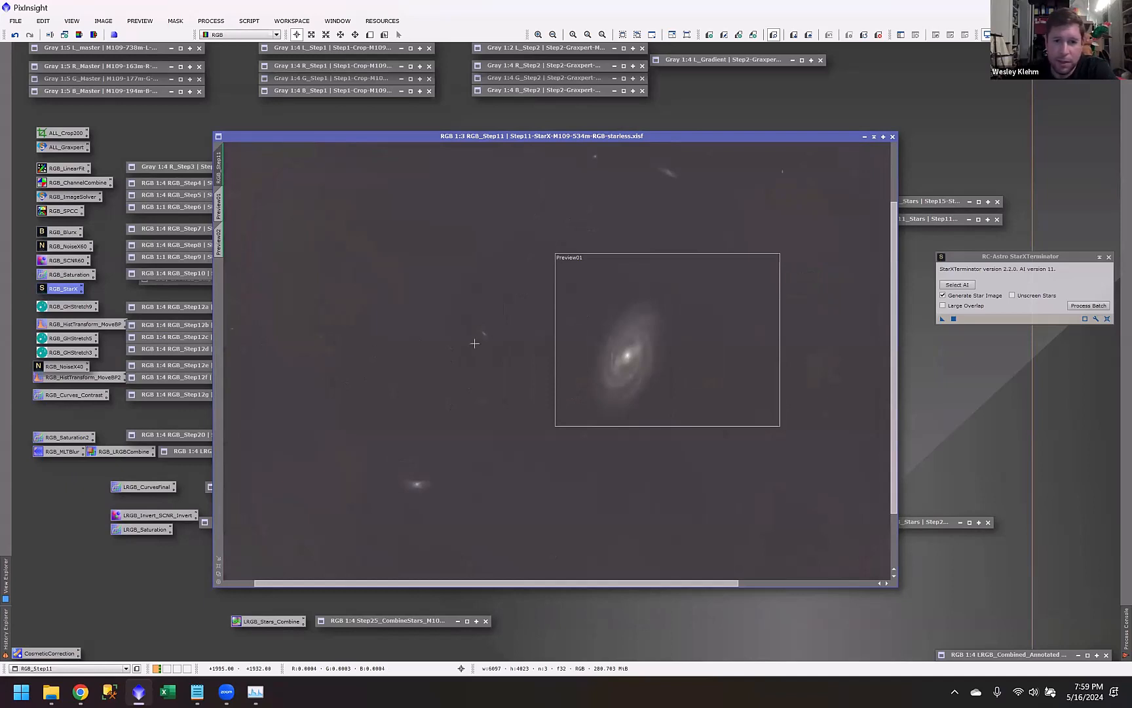
scroll(492, 333, "up", 1)
scroll(478, 341, "up", 1)
scroll(452, 360, "down", 1)
scroll(434, 375, "down", 1)
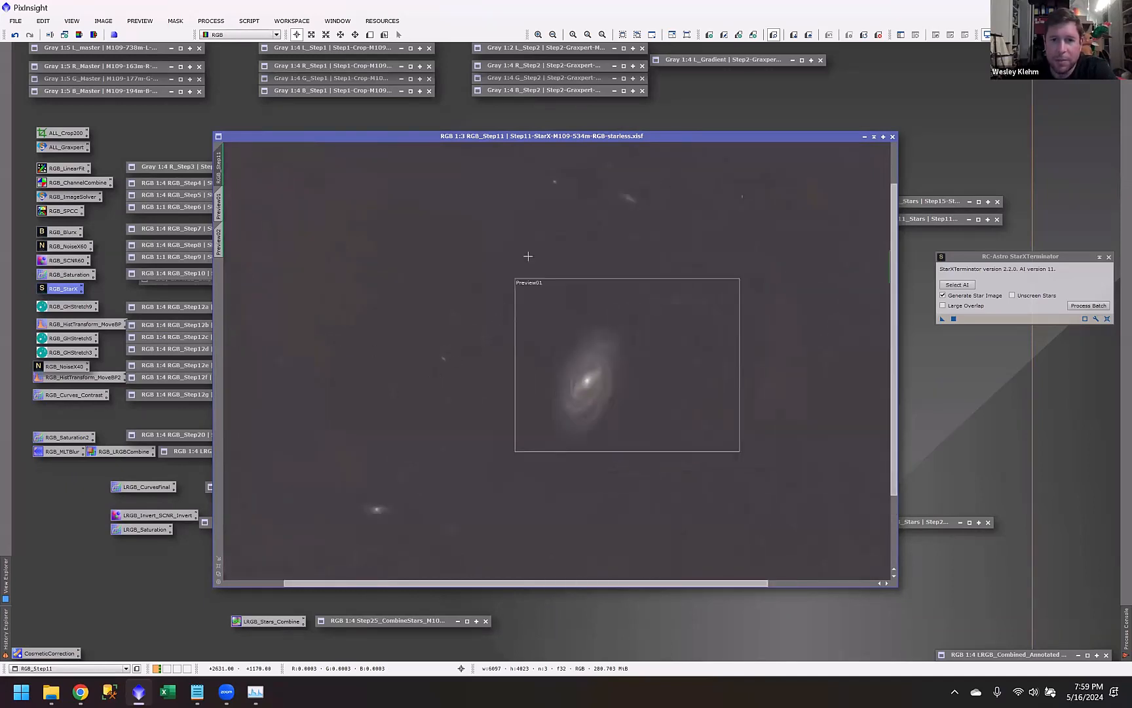
scroll(662, 174, "up", 2)
scroll(650, 210, "down", 1)
scroll(650, 208, "down", 2)
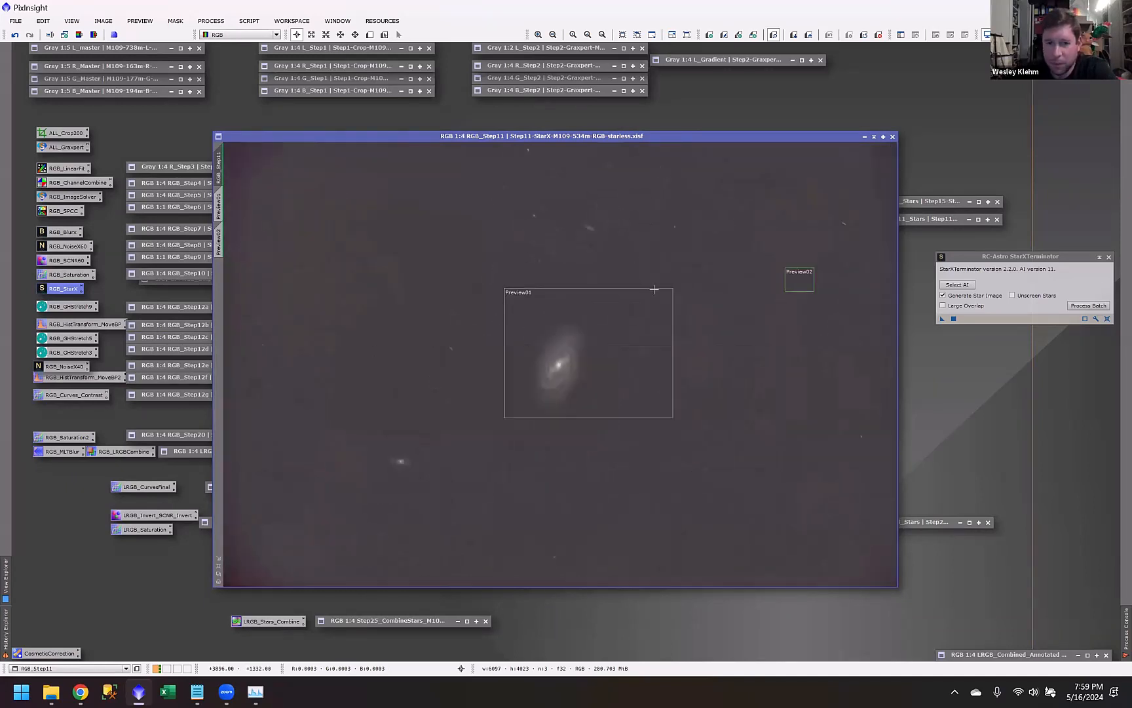
Step: Close StarXTerminator and reposition the RGB_Step11 image in the freed workspace
mouse_move(719, 136)
left_mouse_down()
mouse_move(730, 136)
mouse_move(700, 138)
left_mouse_up()
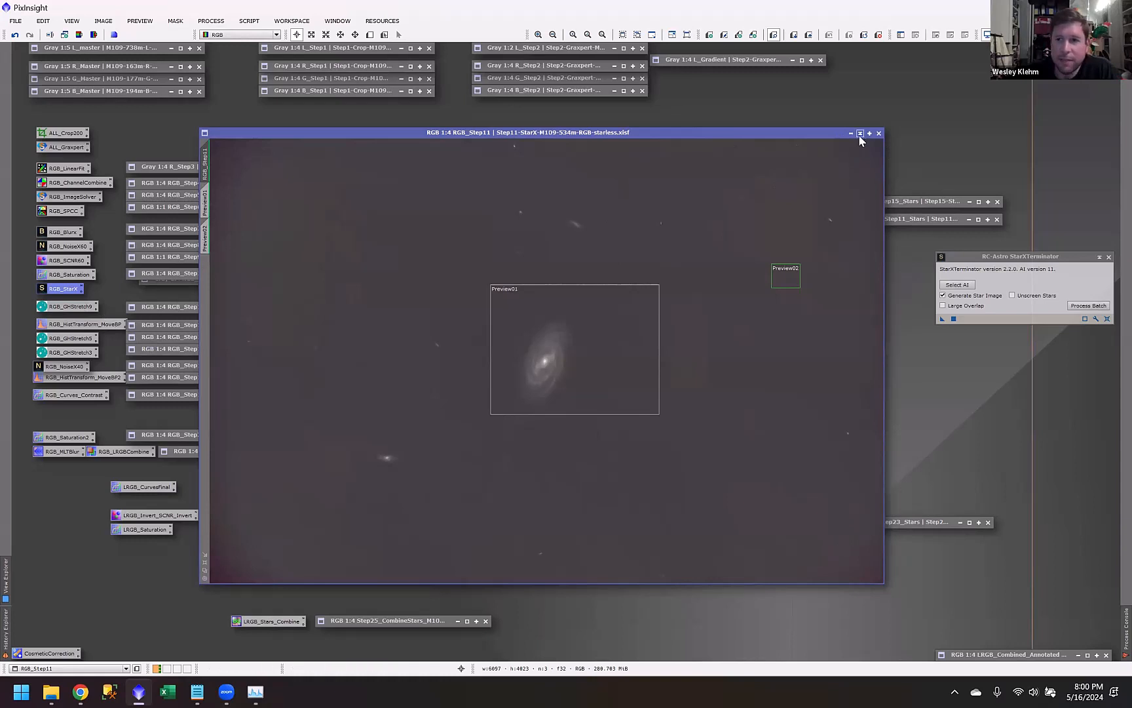
left_click(1108, 256)
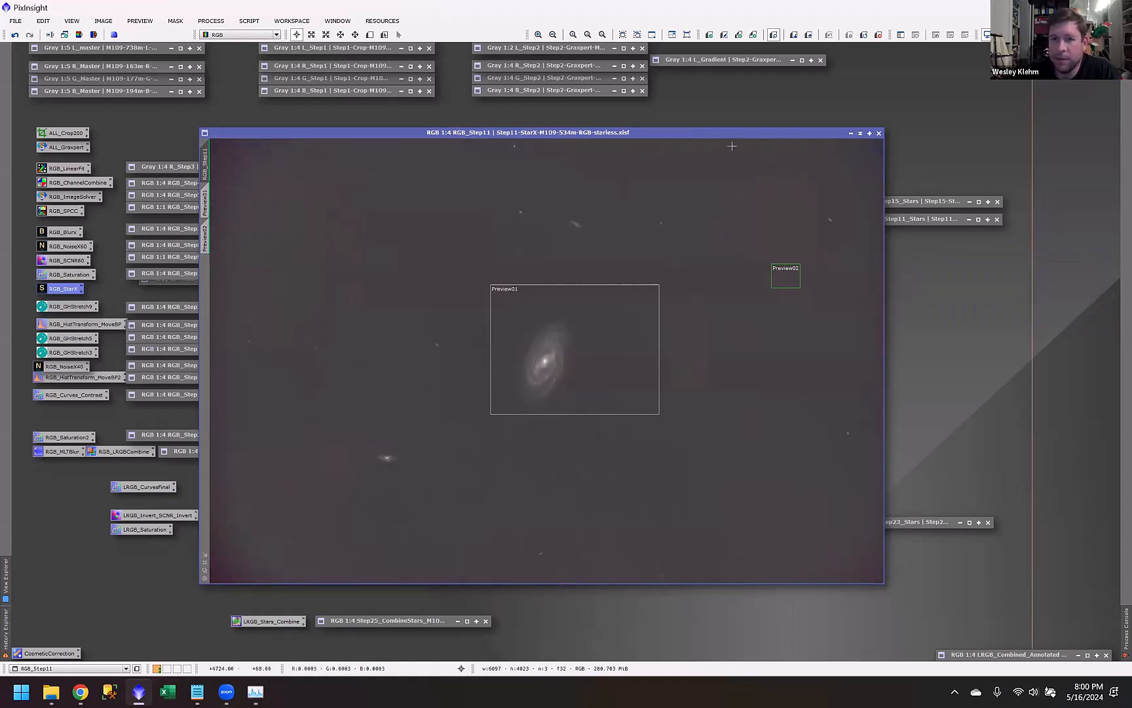
left_click_drag(701, 134, 738, 117)
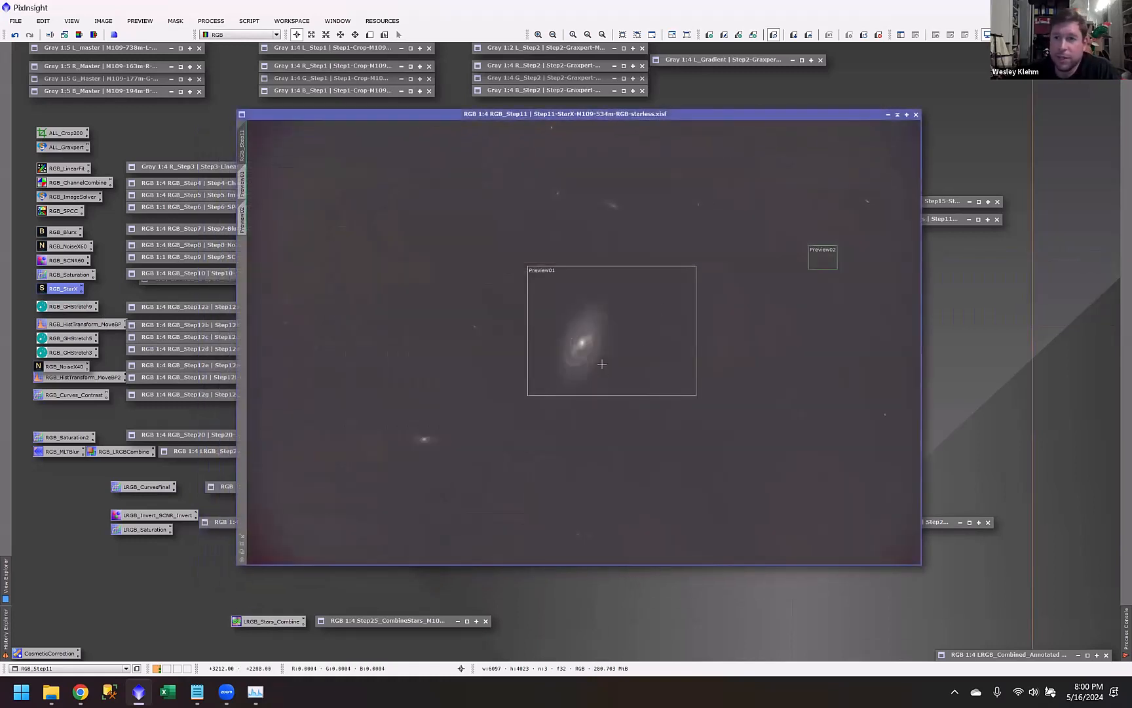
Step: Toggle the automatic screen stretch on RGB_Step11 for comparison, leaving it off so the image is shown linear
key("F12")
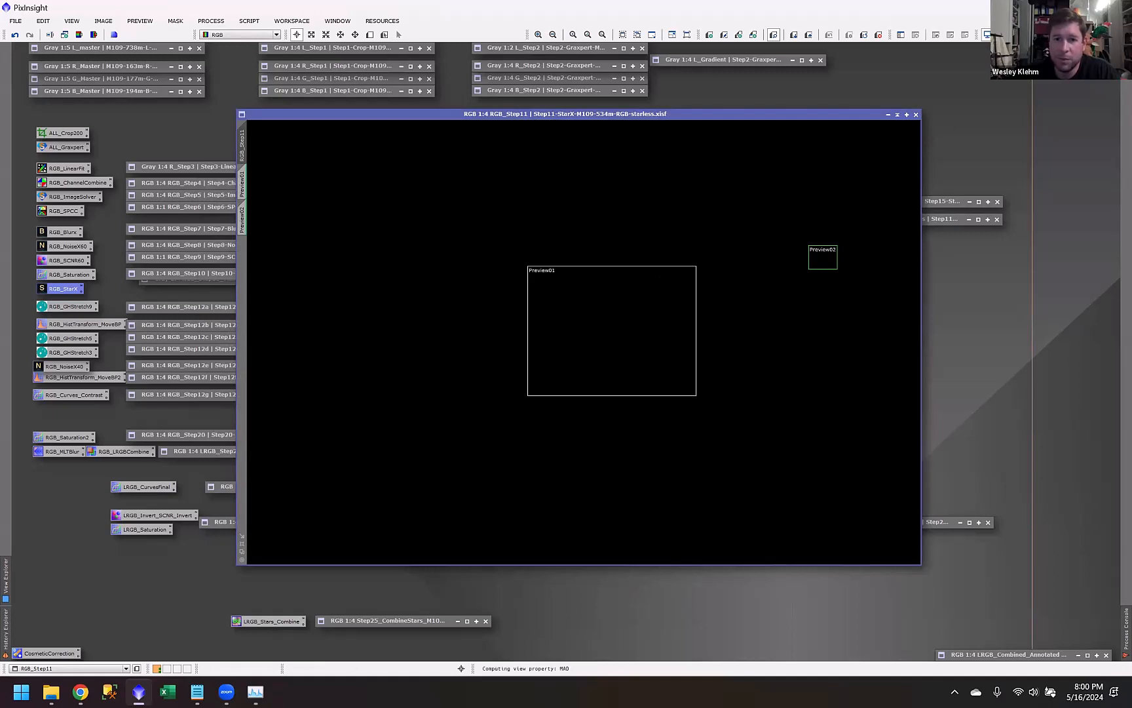
key("ctrl+a")
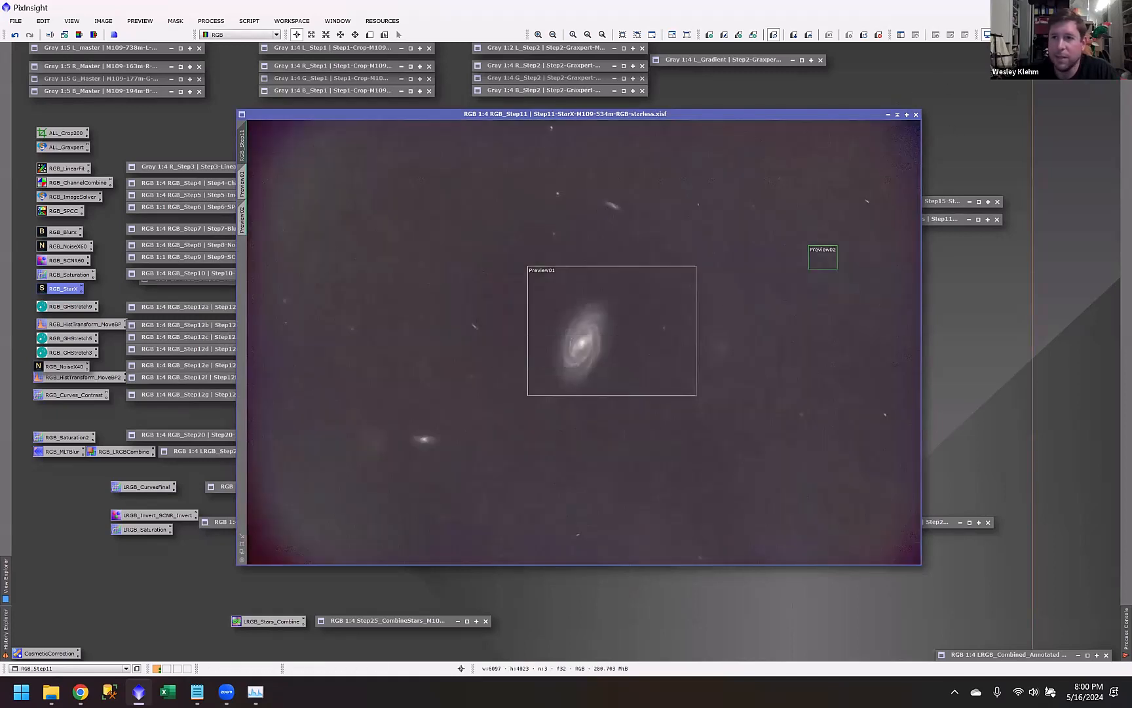
key("ctrl+F12")
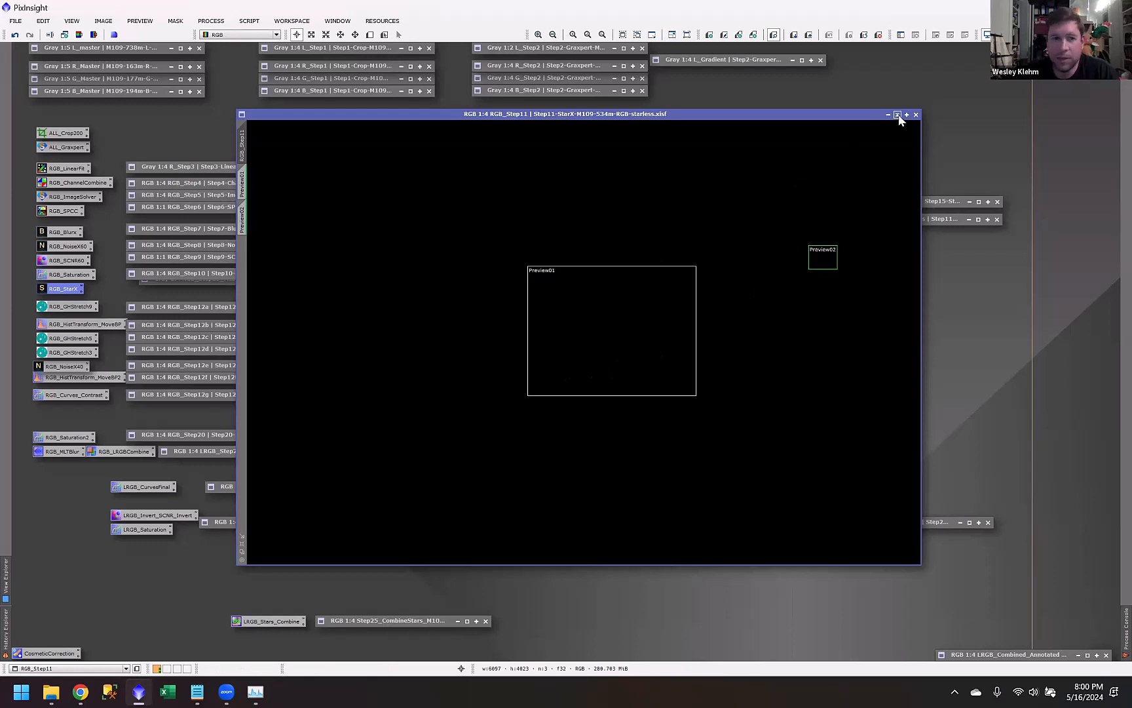
Step: Open the saved RGB_GHStretch9 process and place its GeneralizedHyperbolicStretch window beside the RGB_Step11 image
double_click(63, 308)
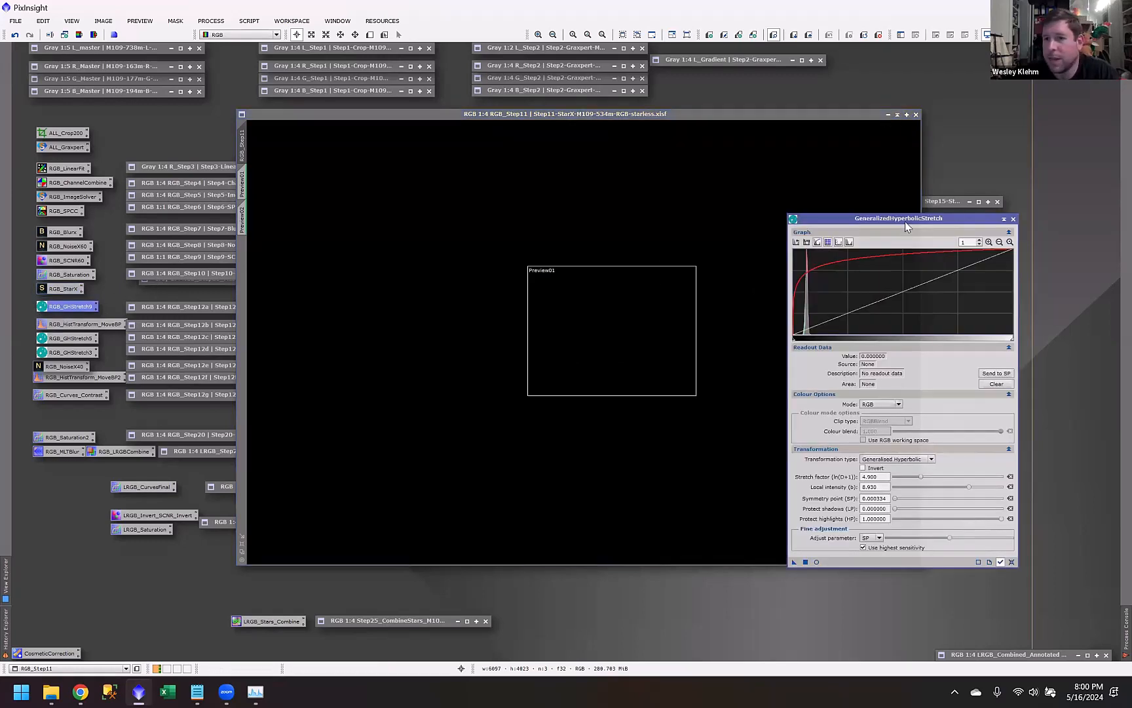
left_click_drag(926, 224, 1016, 266)
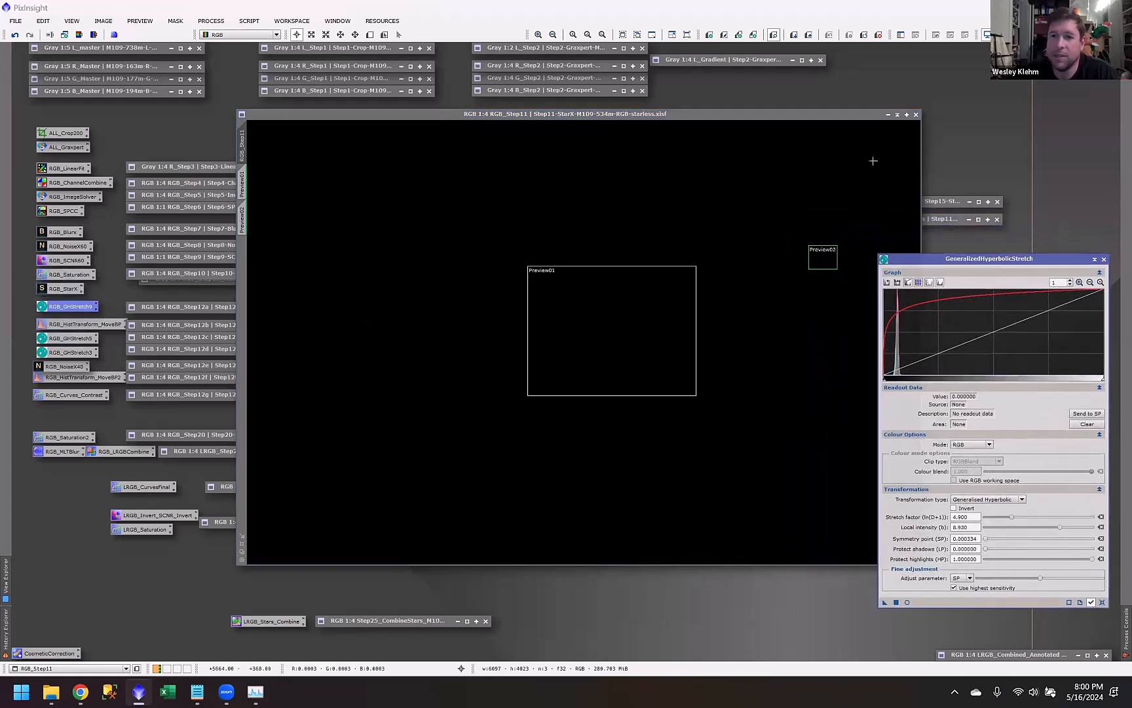
left_click(797, 115)
left_click_drag(797, 117, 744, 115)
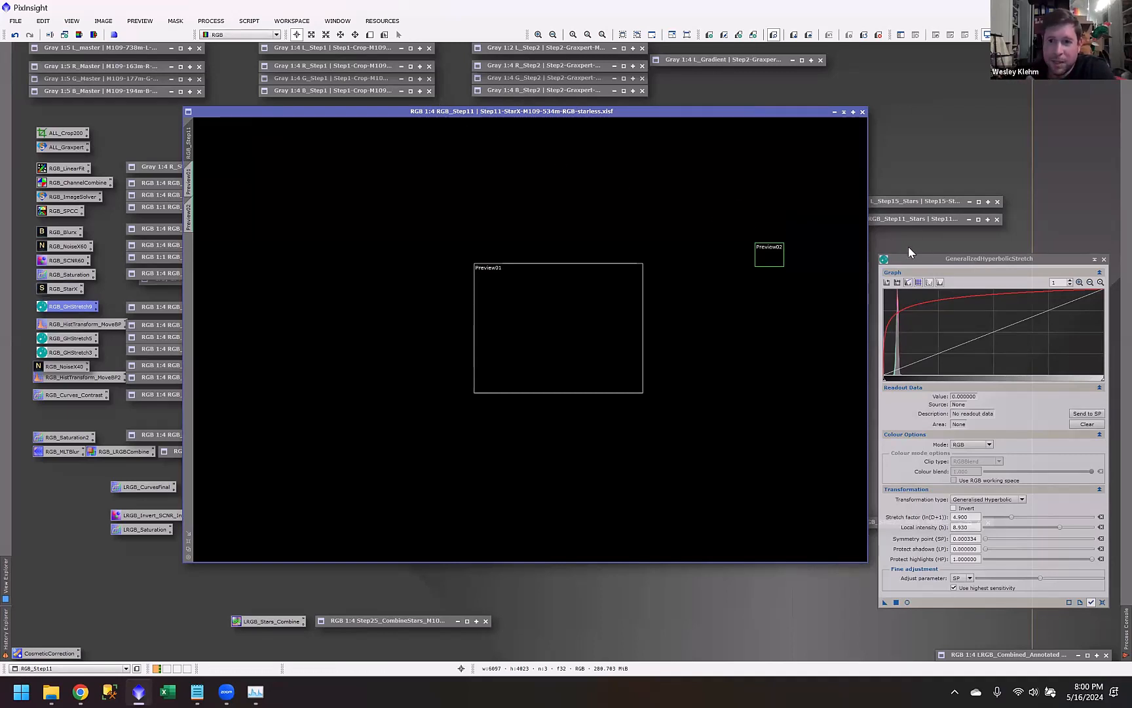
Step: Browse the full process list for GeneralizedHyperbolicStretch and review the stretch curve in its open window
left_click(211, 20)
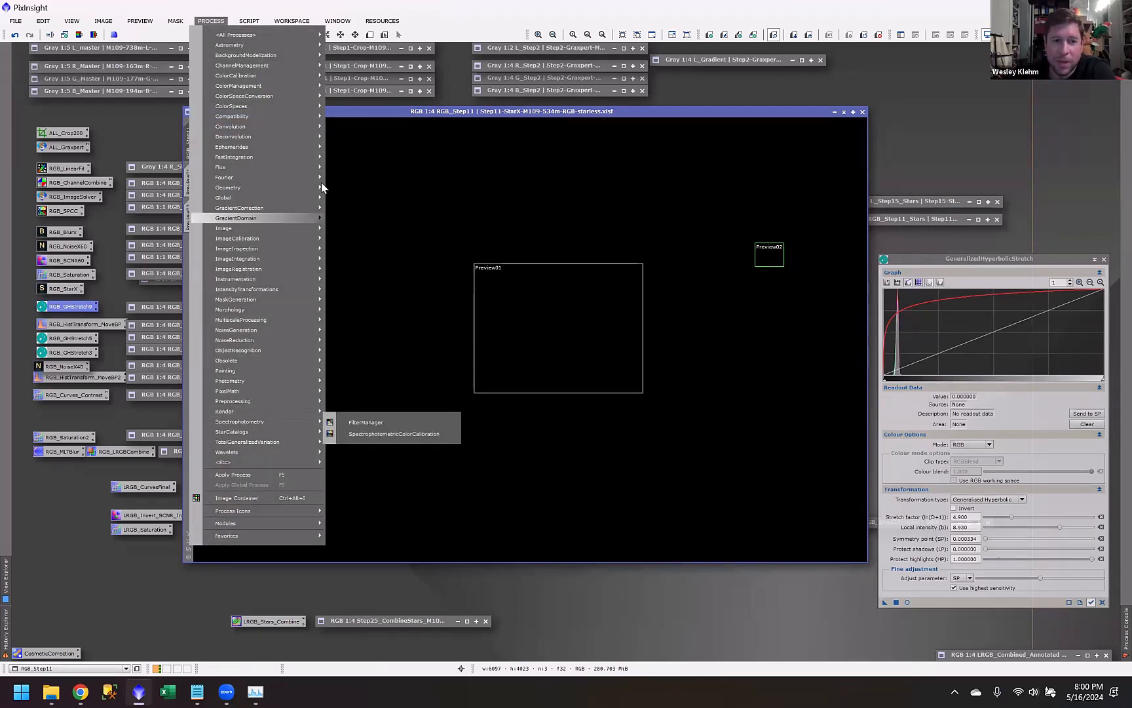
mouse_move(285, 40)
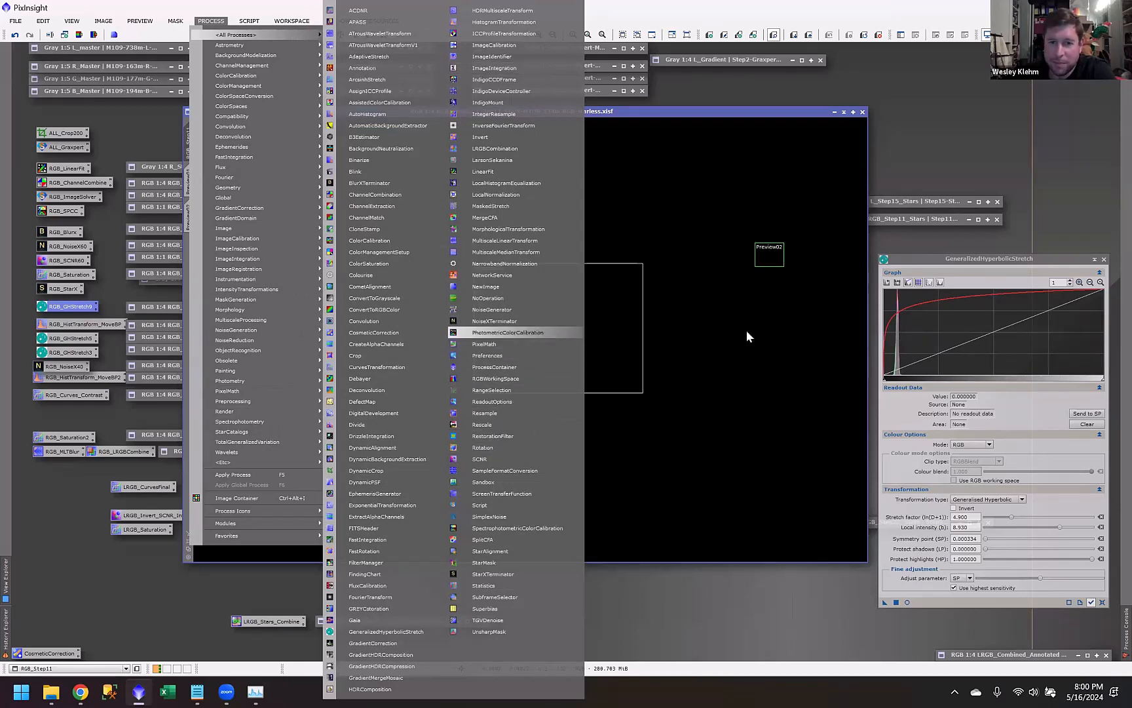
left_click(1006, 264)
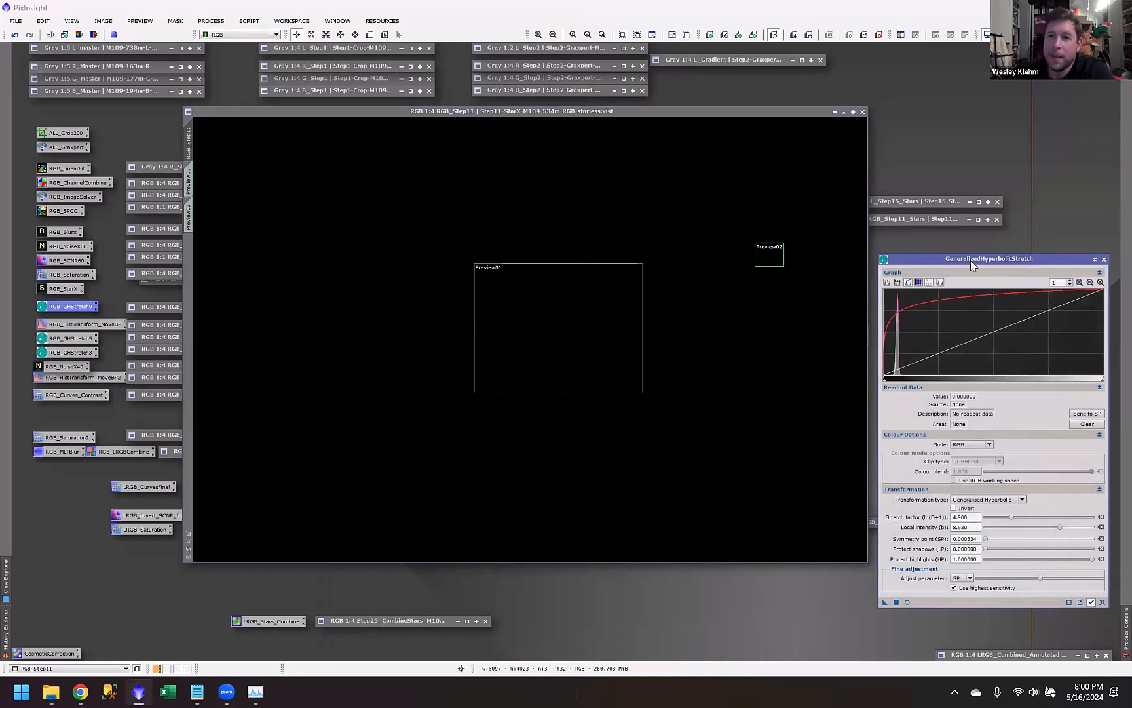
left_click_drag(970, 260, 970, 259)
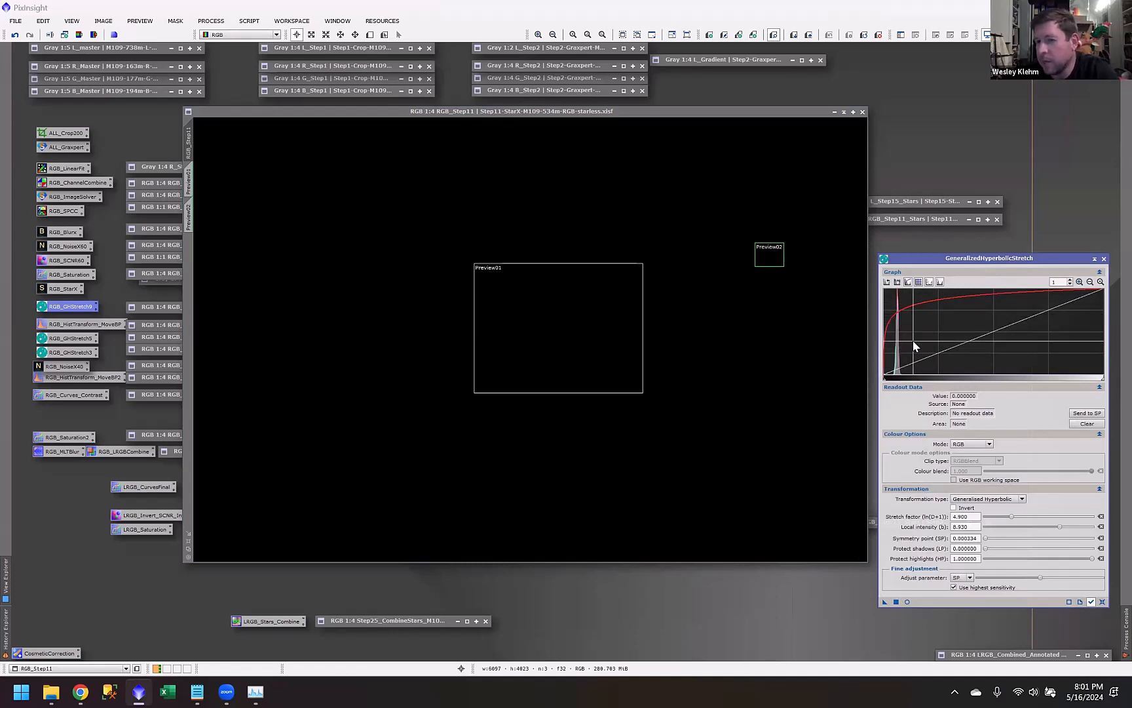
mouse_move(915, 346)
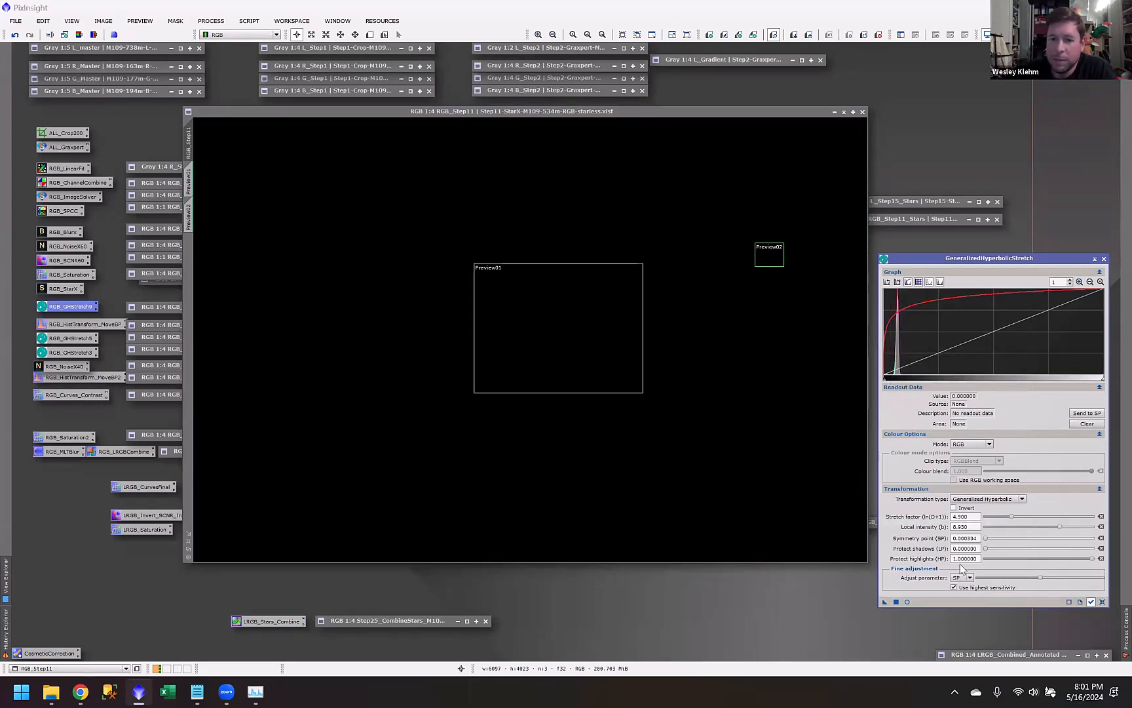
Step: Reset GeneralizedHyperbolicStretch, pick a symmetry point of 0.014028 on the graph, and set the local intensity to 8.930
left_click(1102, 602)
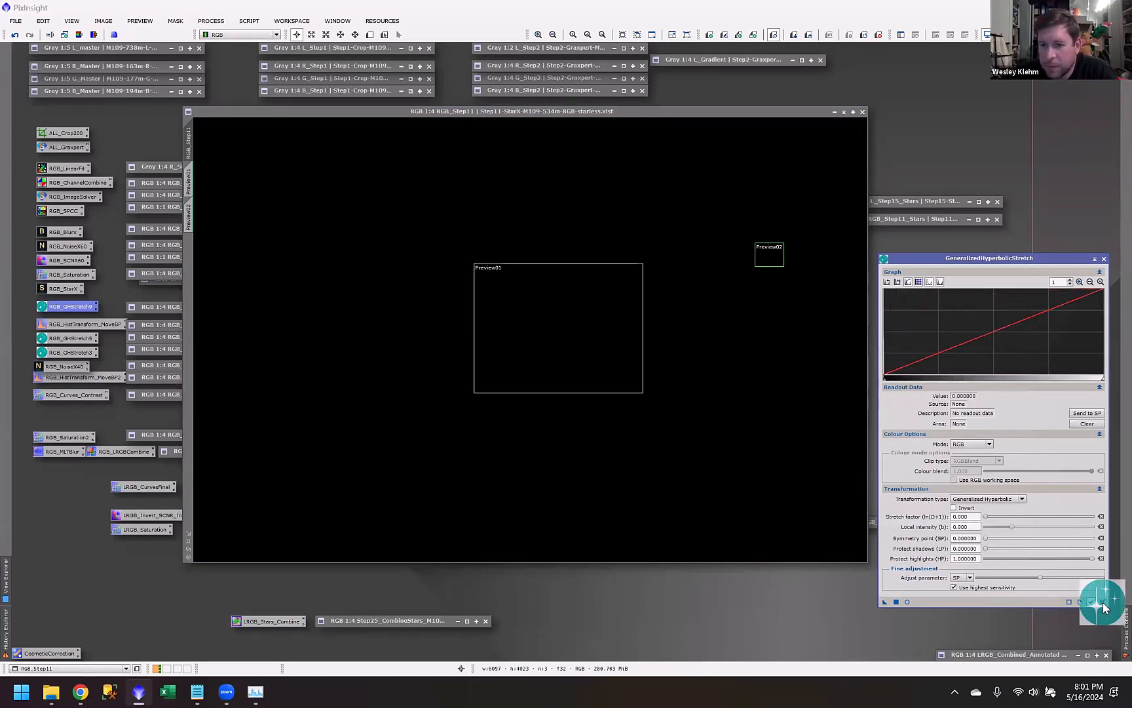
left_click(885, 338)
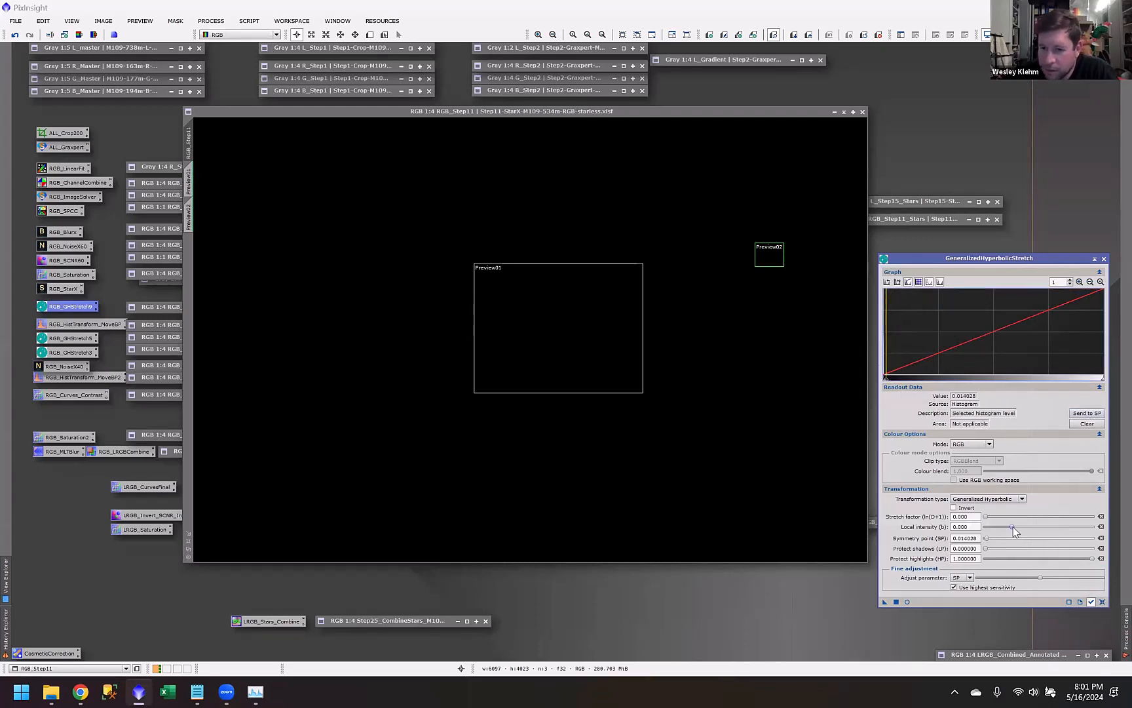
left_click_drag(1012, 527, 1066, 538)
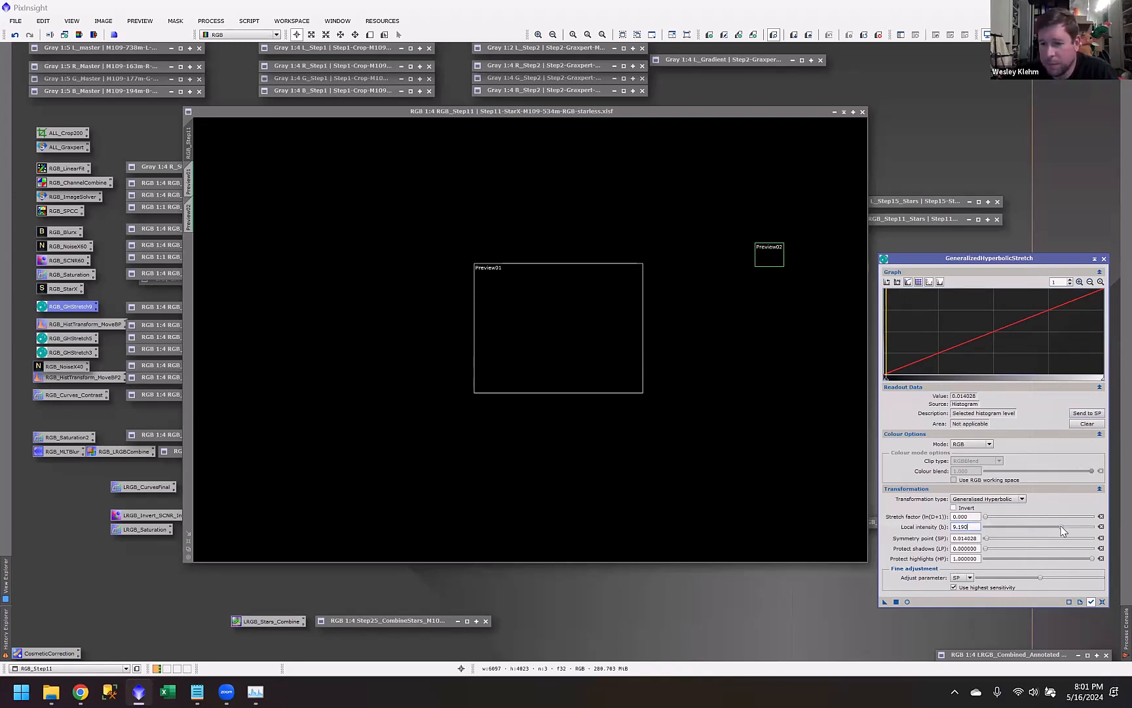
left_click_drag(1062, 531, 1060, 530)
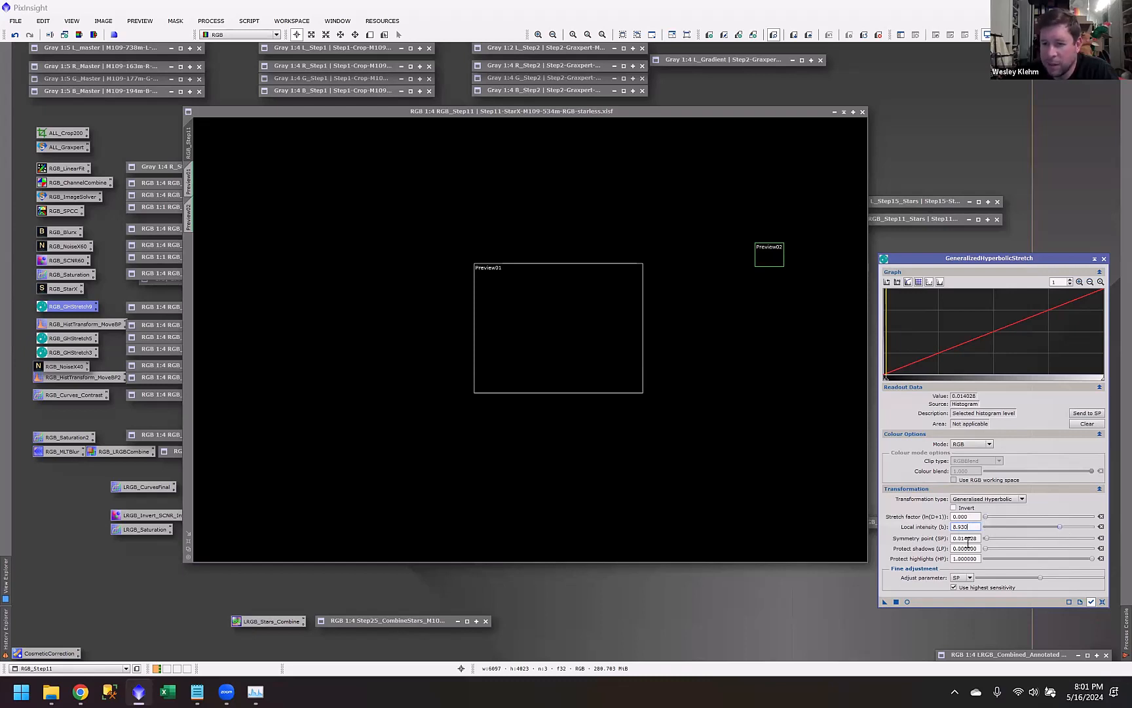
Step: Try a stretch factor of 1.400 with a symmetry point of 0.010020 in the real-time preview, sampling the image for a readout
left_click(908, 601)
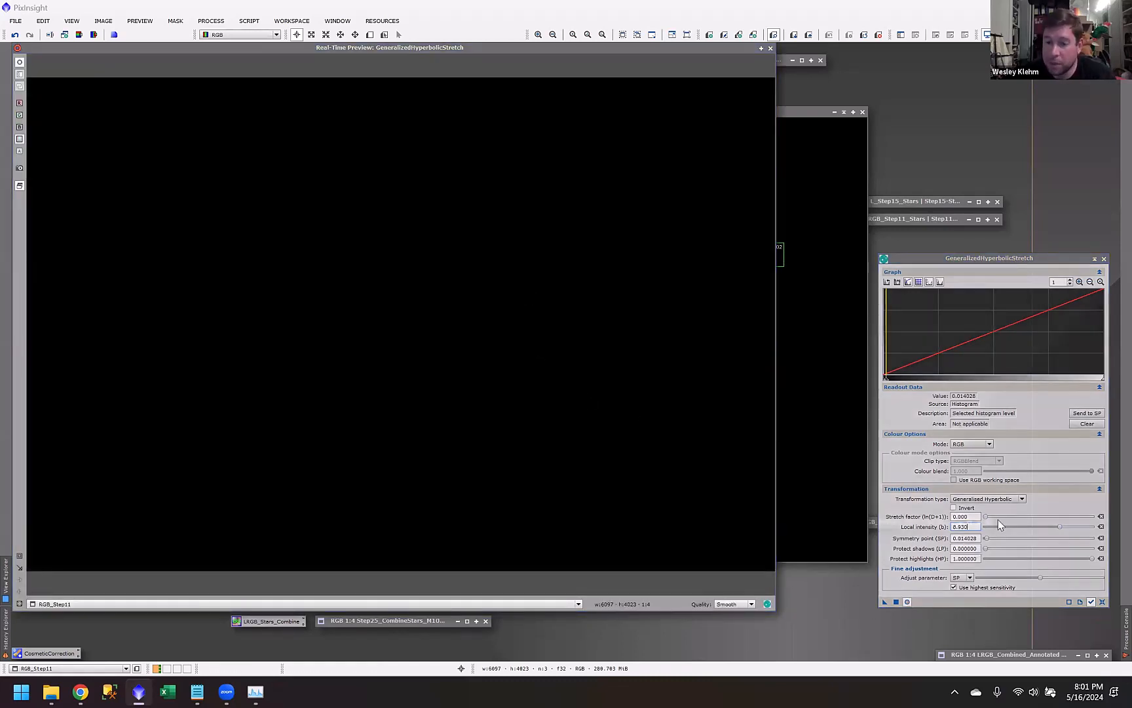
mouse_move(985, 517)
left_mouse_down()
mouse_move(1035, 533)
mouse_move(1047, 523)
mouse_move(994, 518)
left_mouse_up()
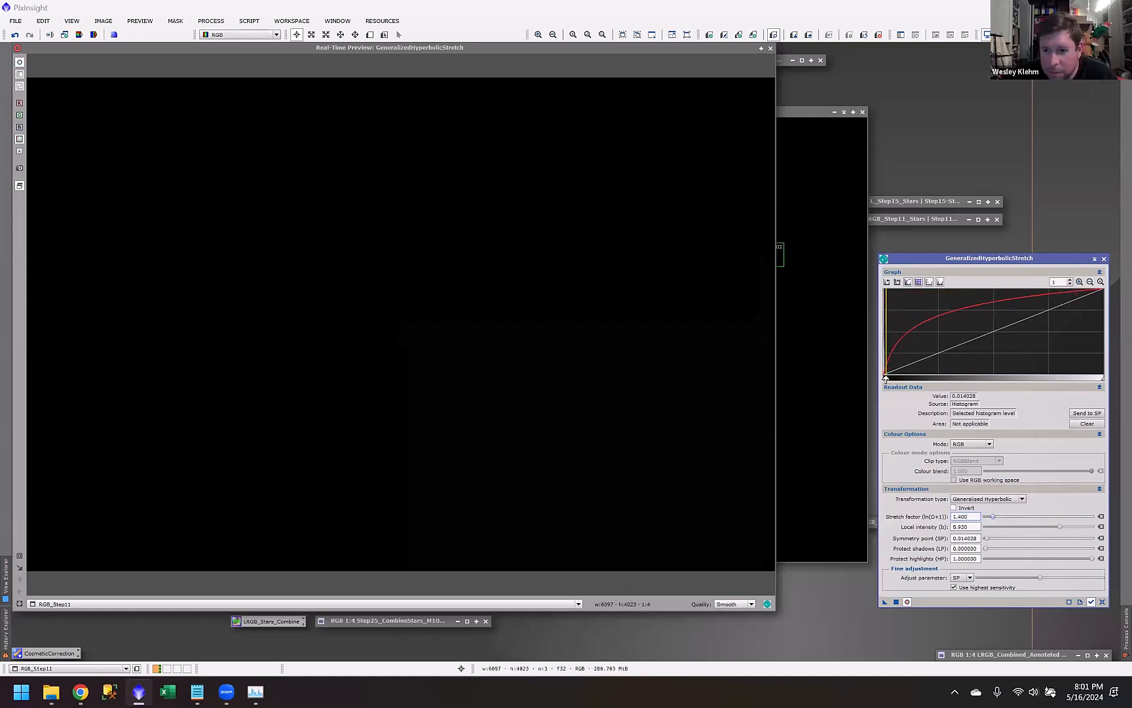
left_click(888, 361)
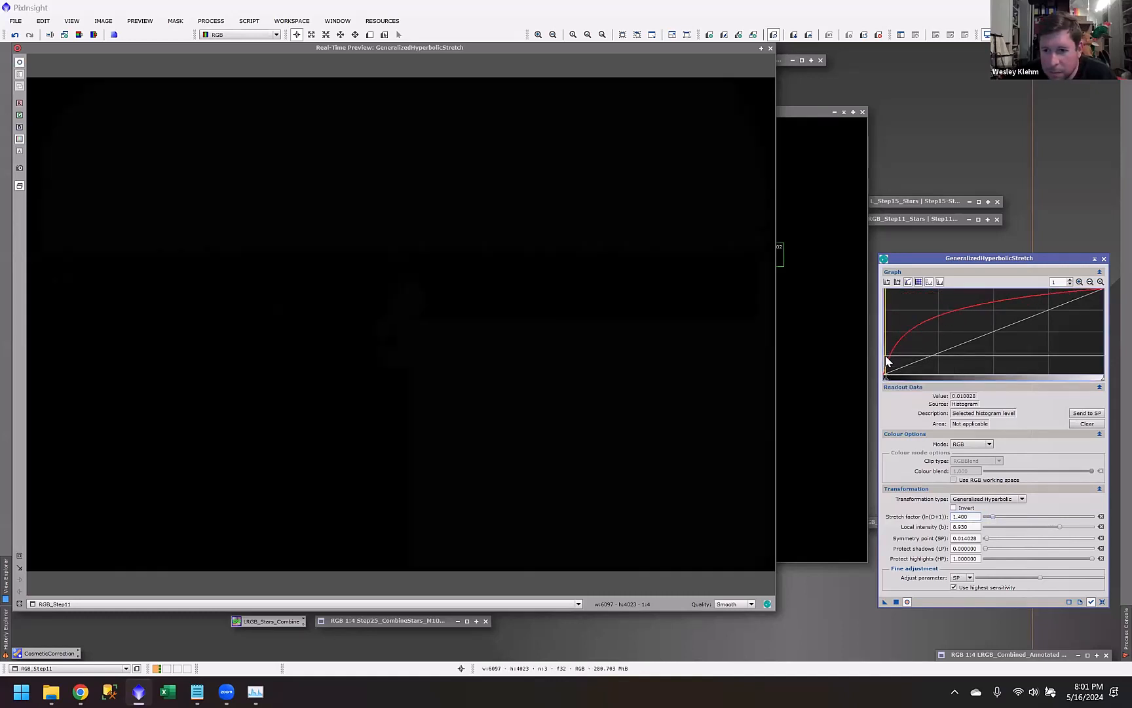
left_click(487, 351)
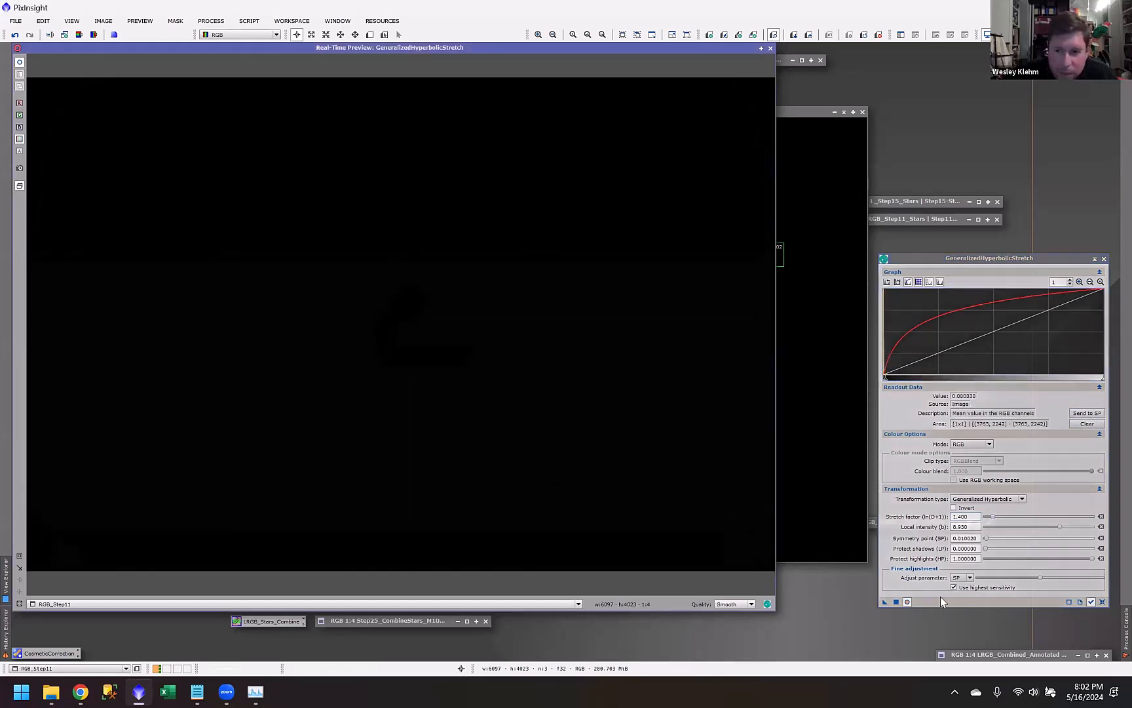
Step: Restart the real-time preview to try a stretch factor of 1.580, discarding the trial by resetting and closing GeneralizedHyperbolicStretch
left_click(770, 49)
left_click(907, 602)
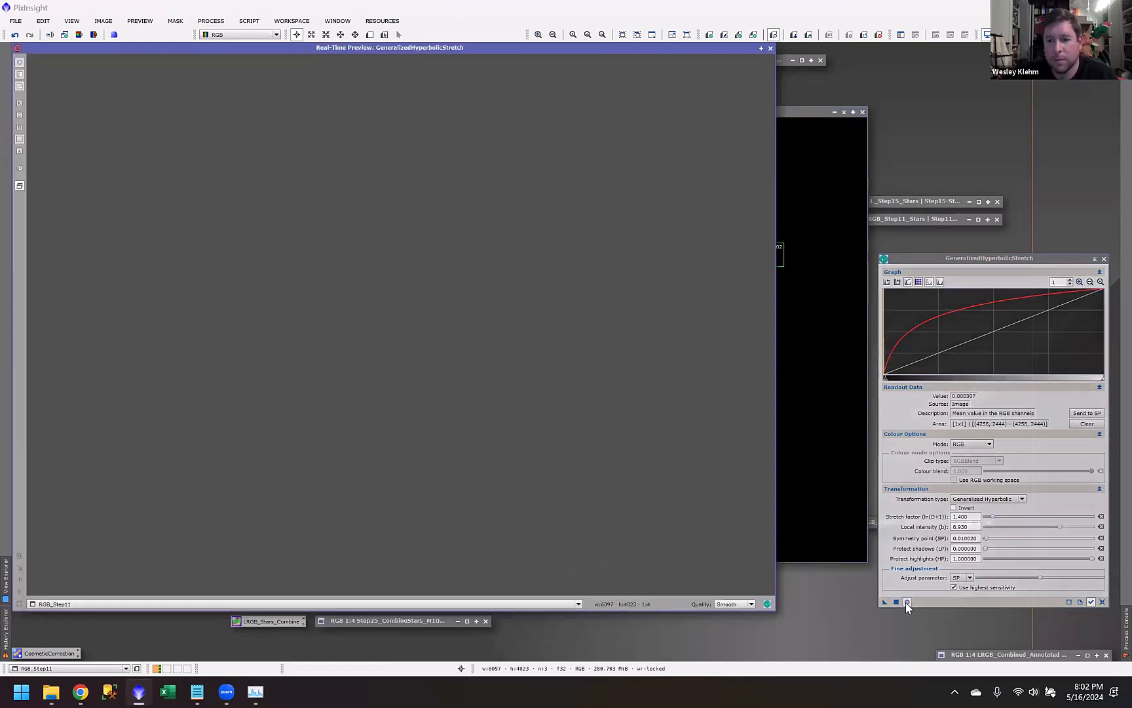
mouse_move(994, 516)
left_mouse_down()
mouse_move(1056, 526)
mouse_move(994, 517)
left_mouse_up()
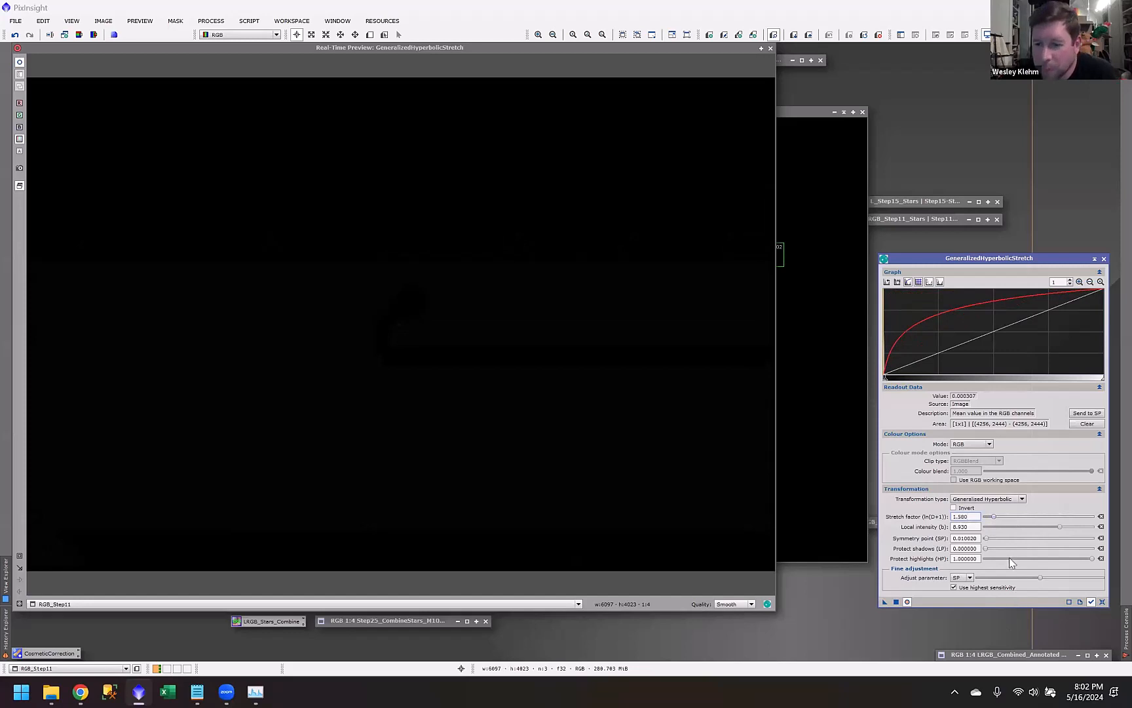
left_click(1102, 602)
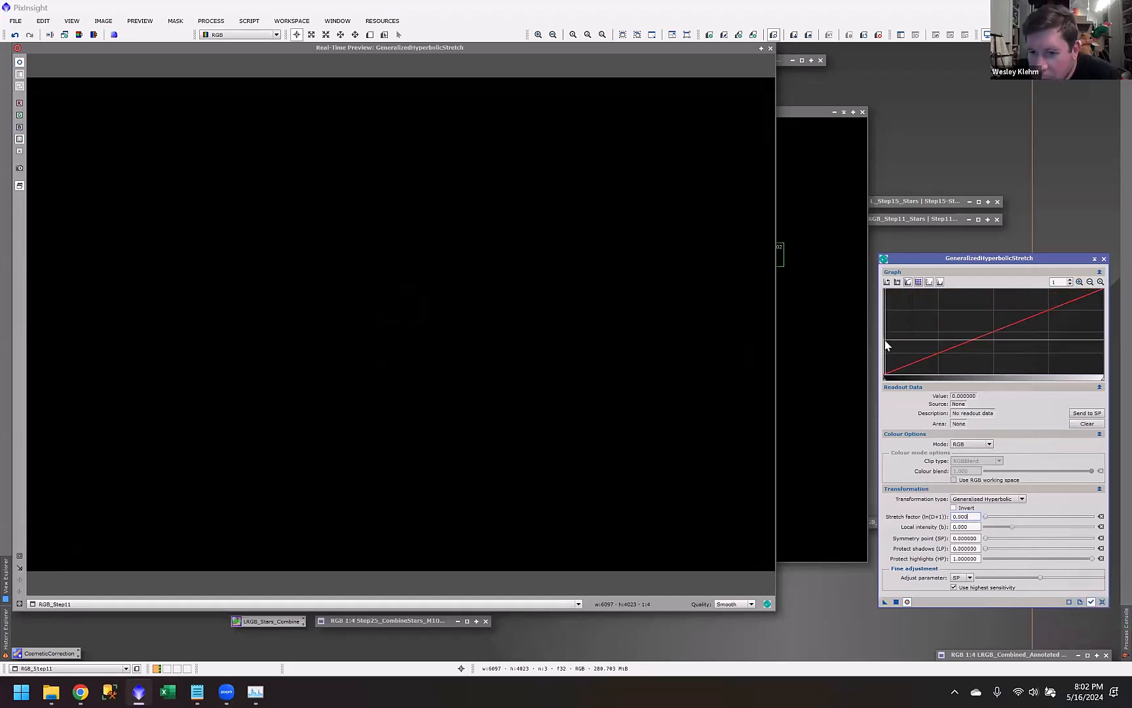
left_click(1104, 258)
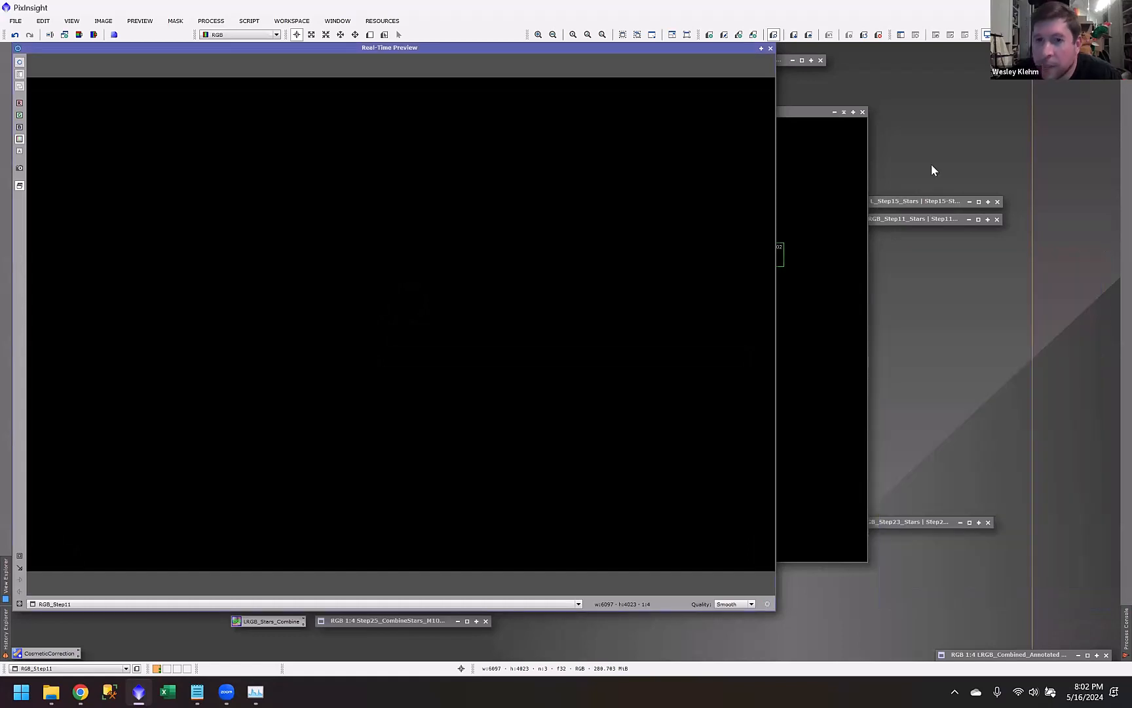
Step: Load the saved RGB_GHStretch9 settings and review their stretch of RGB_Step11 in the real-time preview
left_click(770, 48)
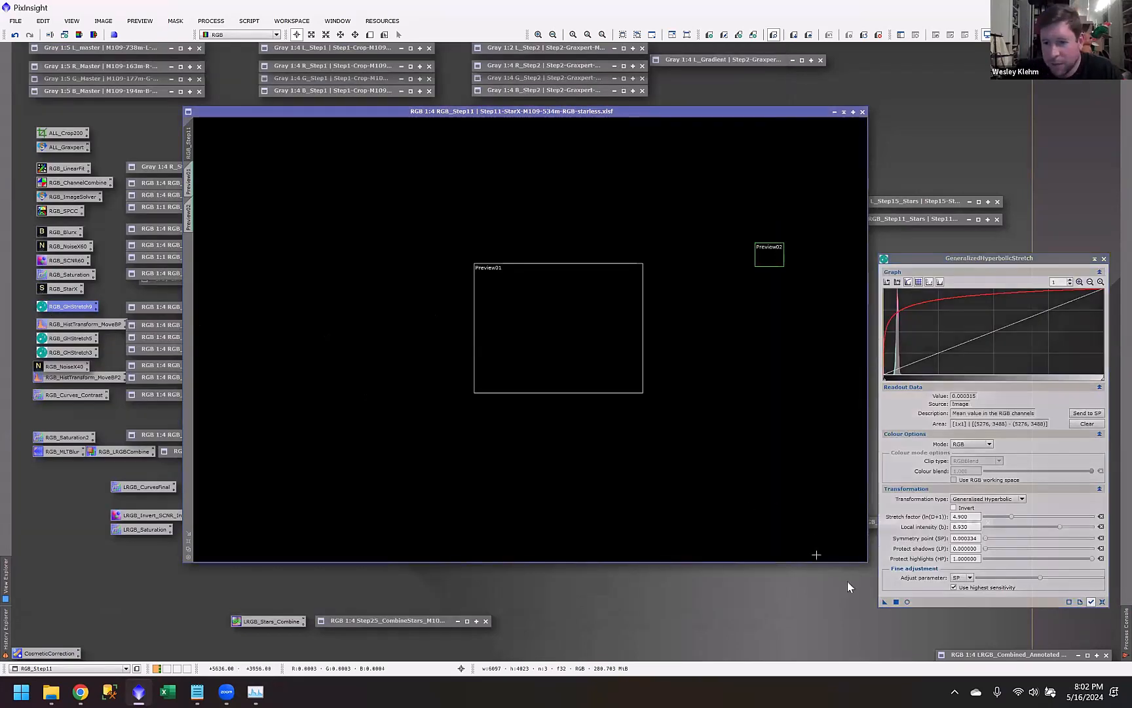
left_click(907, 603)
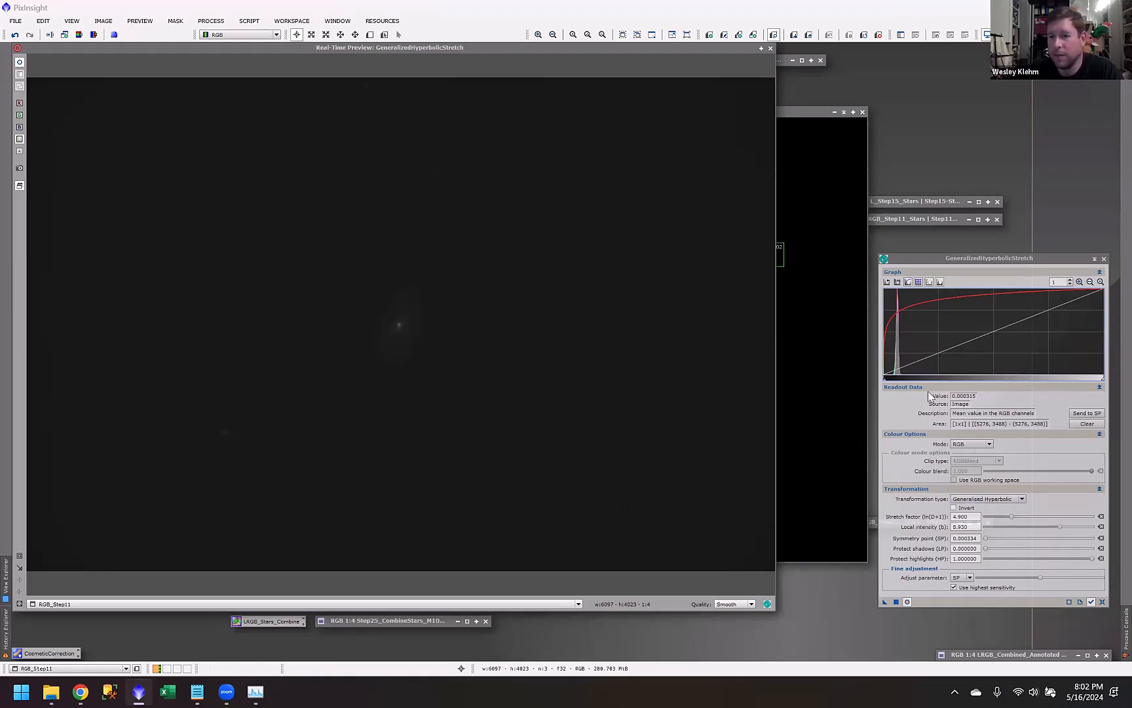
left_click(771, 48)
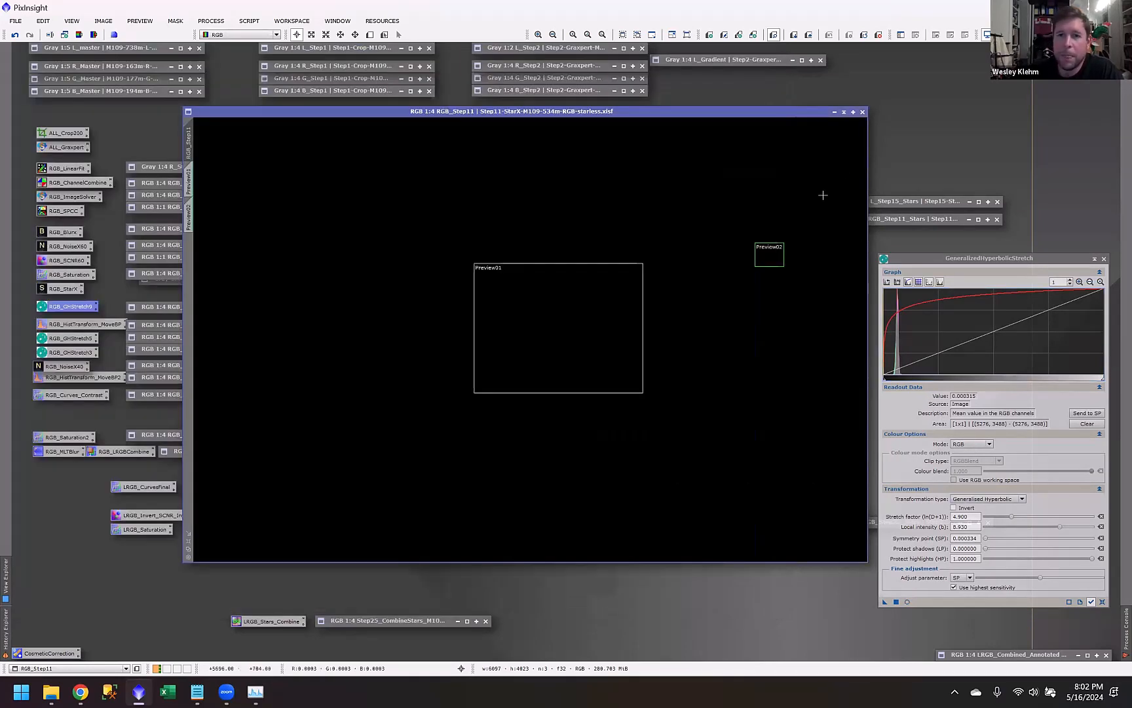
Step: Collapse RGB_Step11, bring up the stretched RGB_Step12a image, and close GeneralizedHyperbolicStretch
left_click(834, 111)
double_click(198, 308)
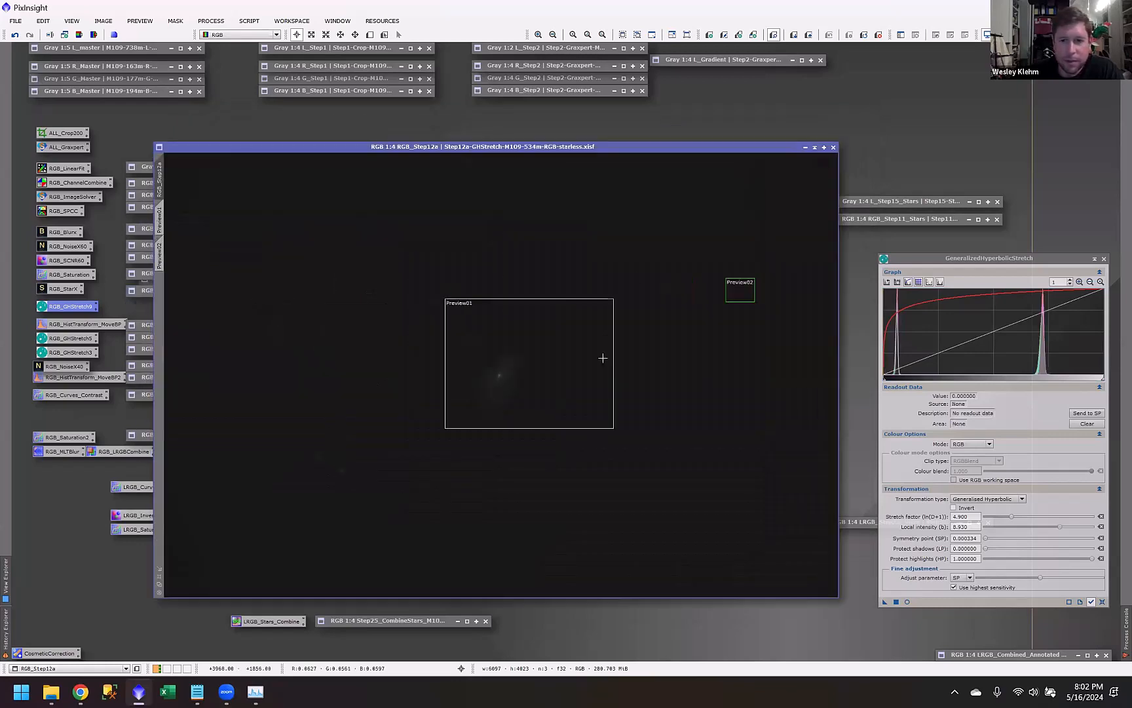
left_click(1104, 258)
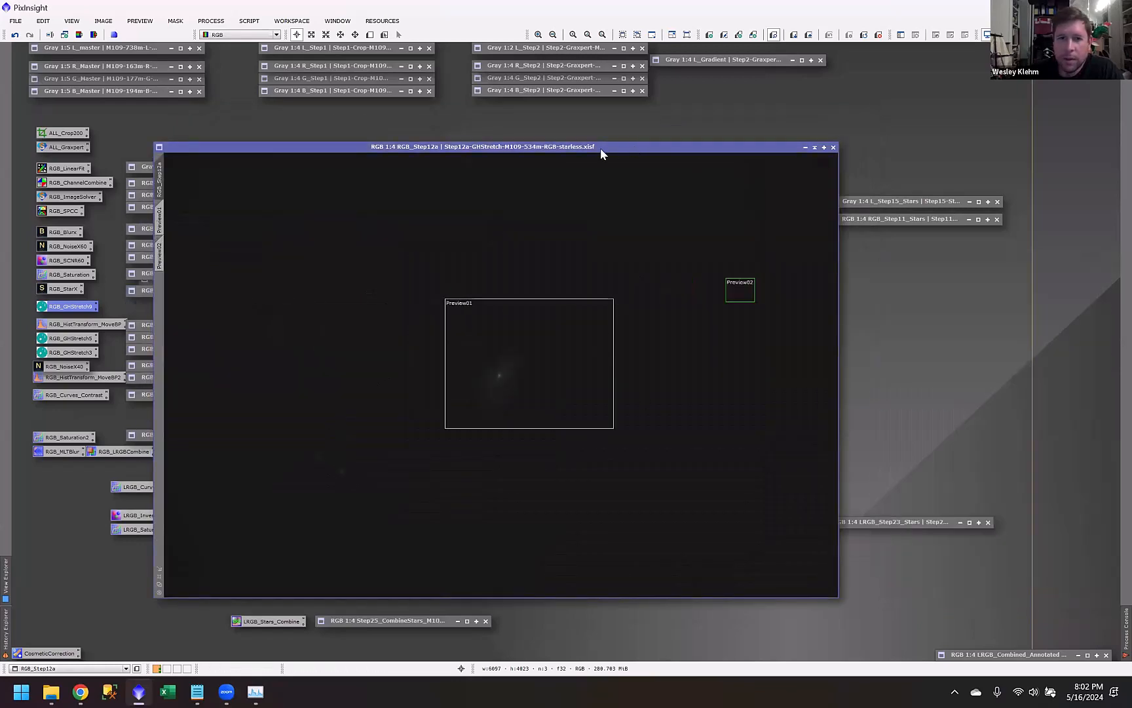
left_click_drag(601, 147, 613, 118)
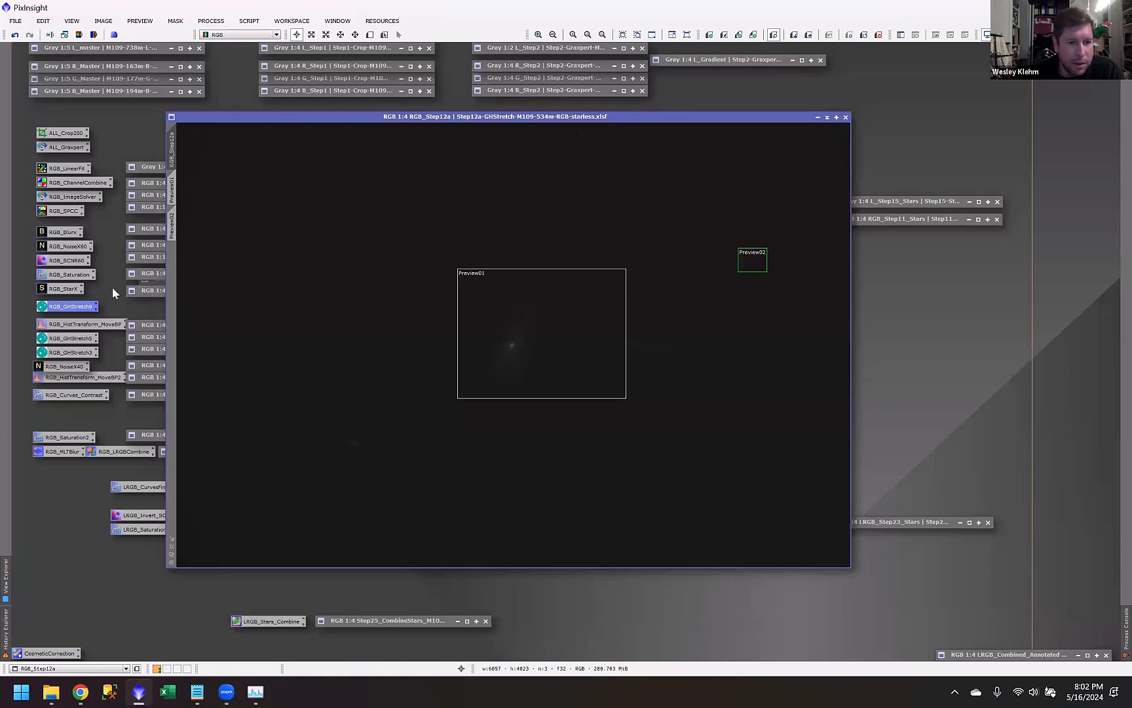
left_click_drag(363, 120, 367, 157)
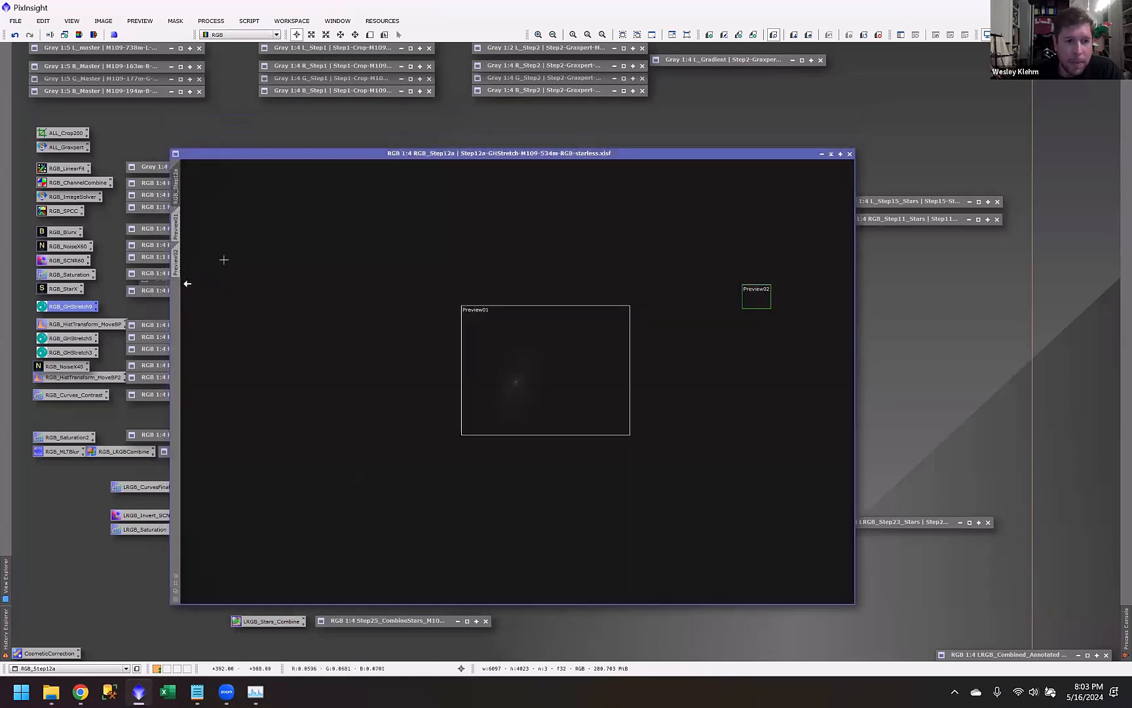
Step: Open the saved RGB_HistTransform_MoveBP settings in HistogramTransformation and arrange the window beside the RGB_Step12a image
left_click(78, 325)
double_click(79, 325)
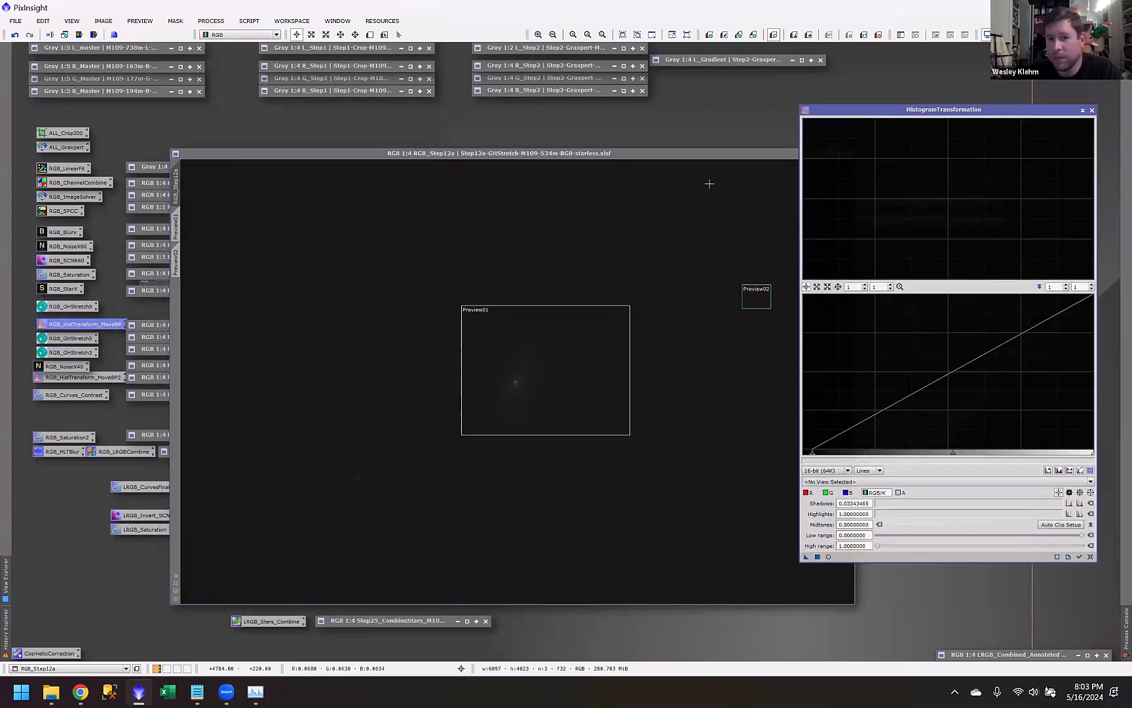
left_click_drag(633, 163, 634, 167)
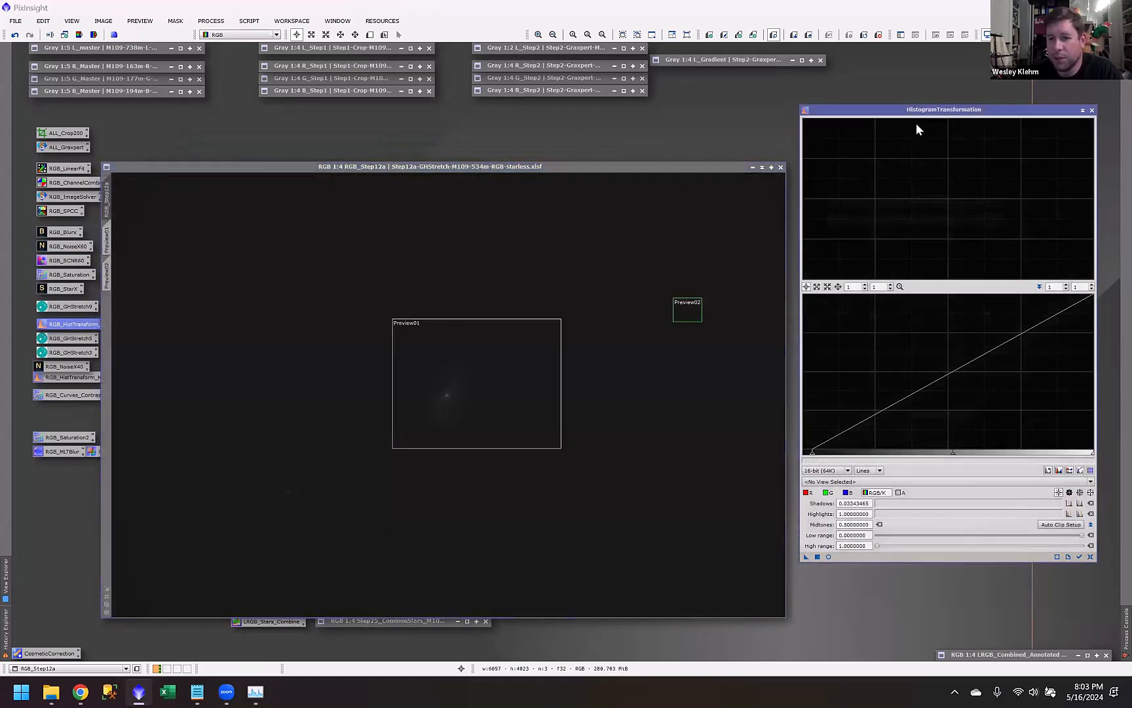
left_click_drag(917, 111, 925, 188)
left_click(589, 234)
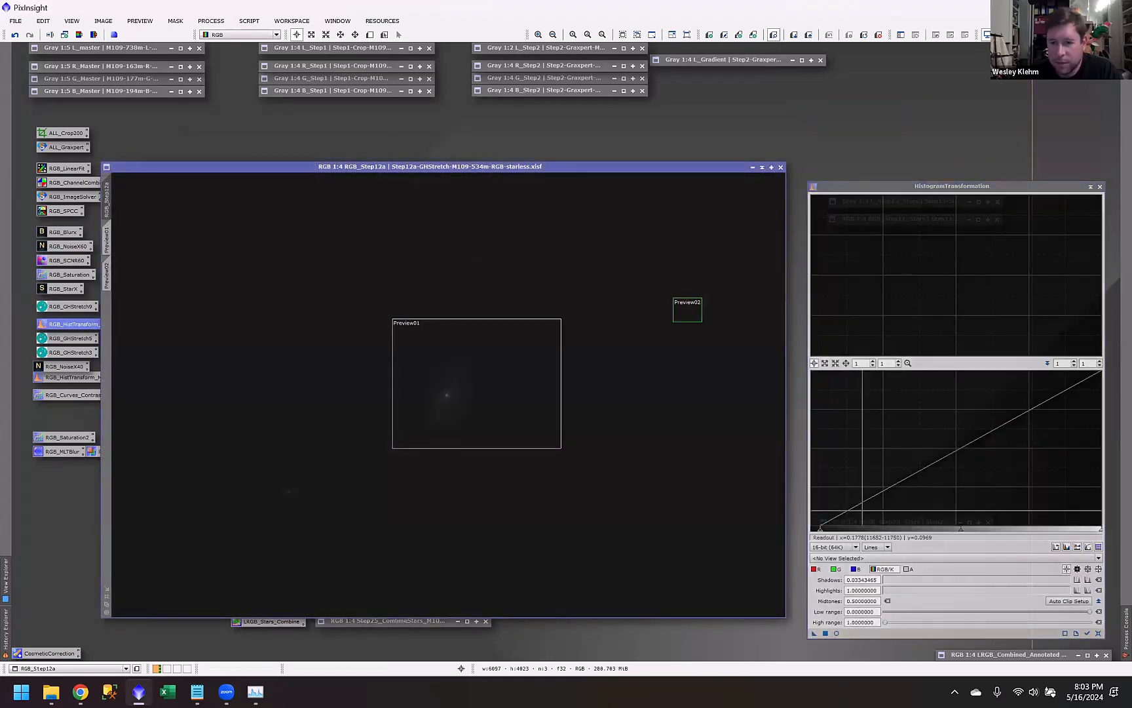
Step: Load the RGB_Step12a histogram in HistogramTransformation and try a shadows clipping value of 0.03799392
left_click(891, 558)
scroll(905, 608, "down", 5)
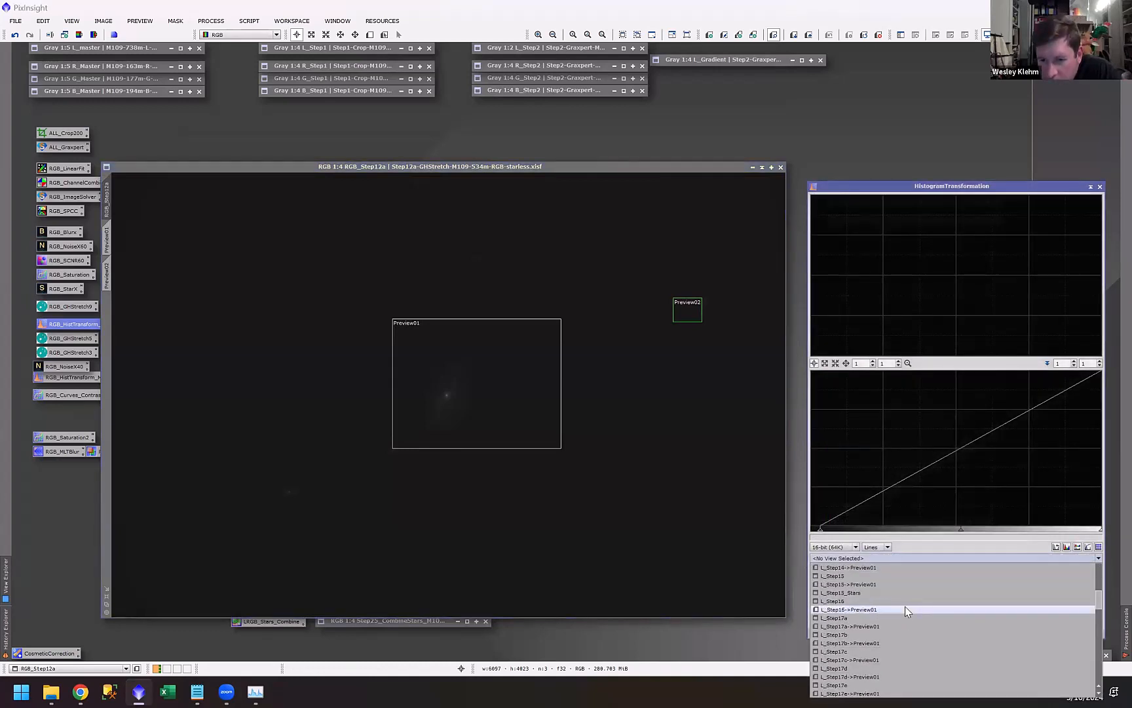
scroll(905, 610, "down", 5)
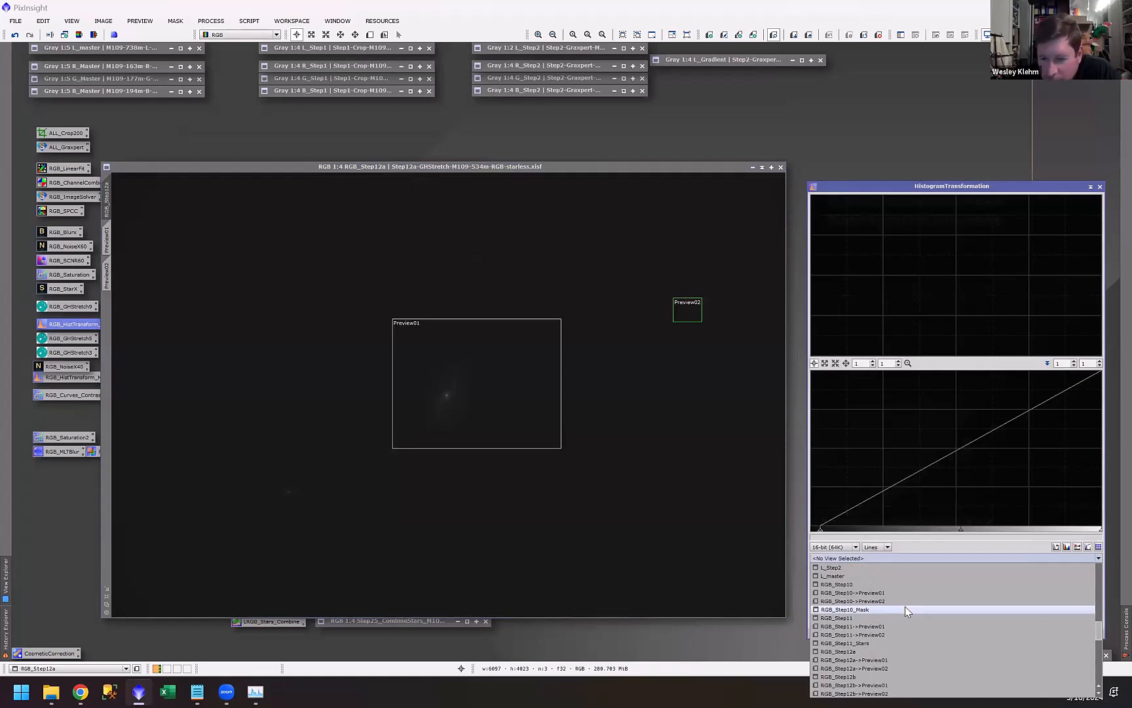
left_click(872, 652)
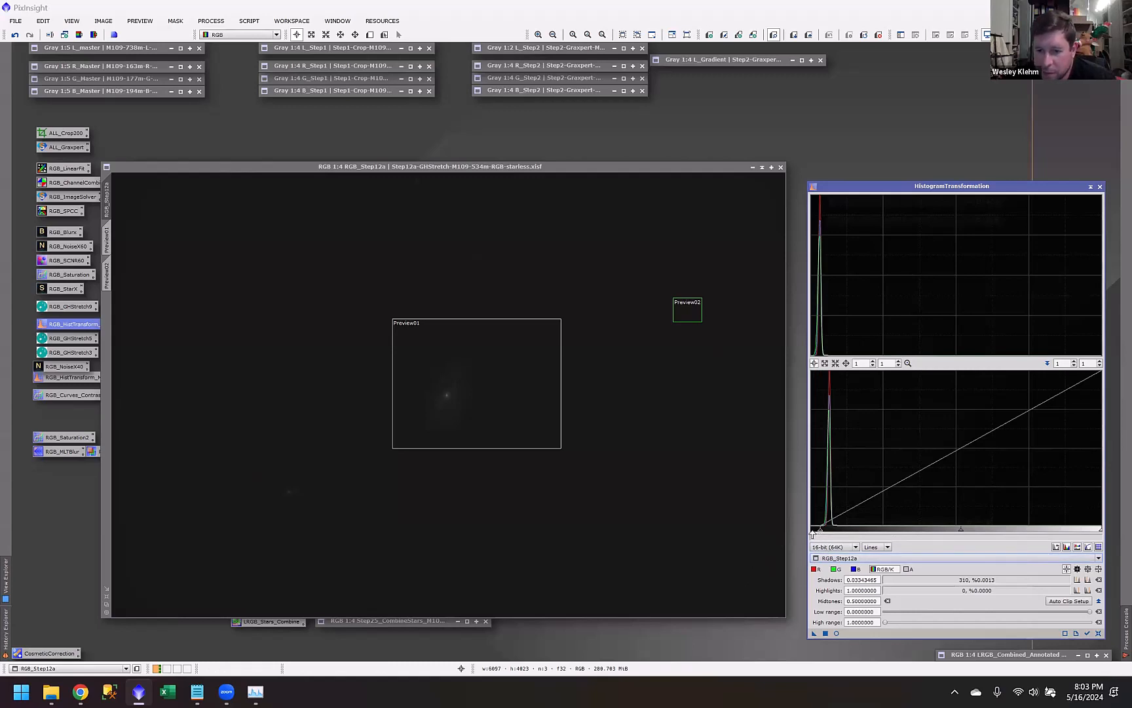
mouse_move(820, 533)
left_mouse_down()
mouse_move(808, 533)
mouse_move(823, 535)
left_mouse_up()
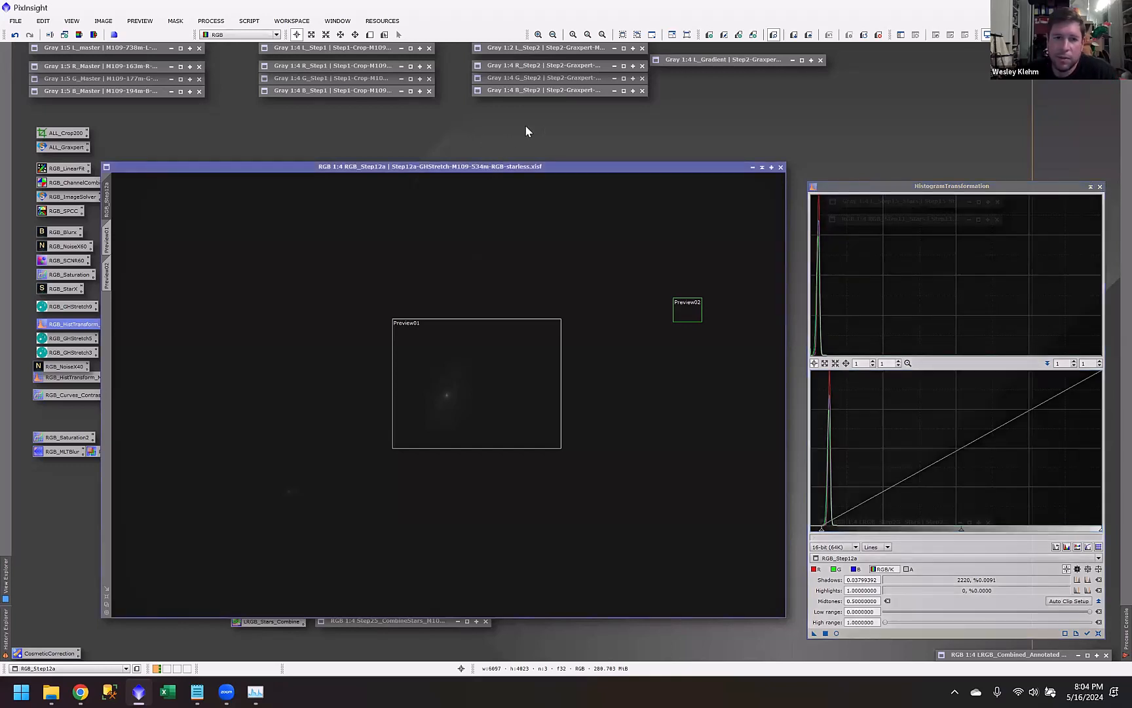
Step: Bring up the black-point-adjusted RGB_Step12b image in place of RGB_Step12a and close HistogramTransformation
left_click_drag(485, 167, 536, 118)
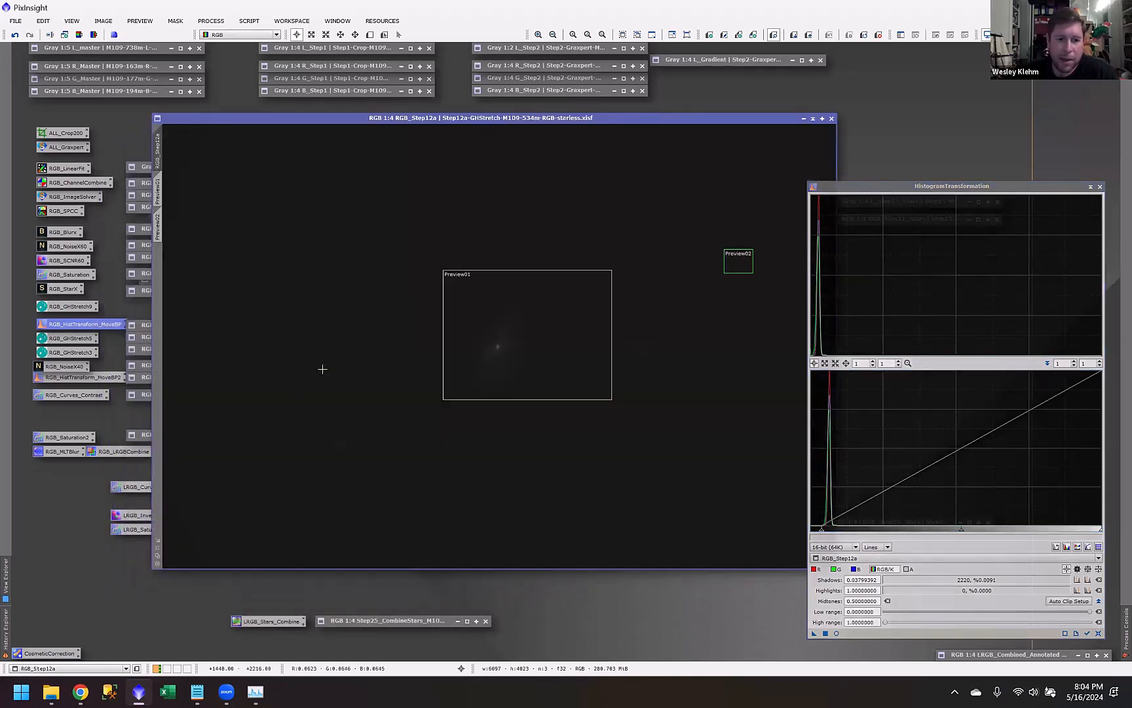
double_click(146, 327)
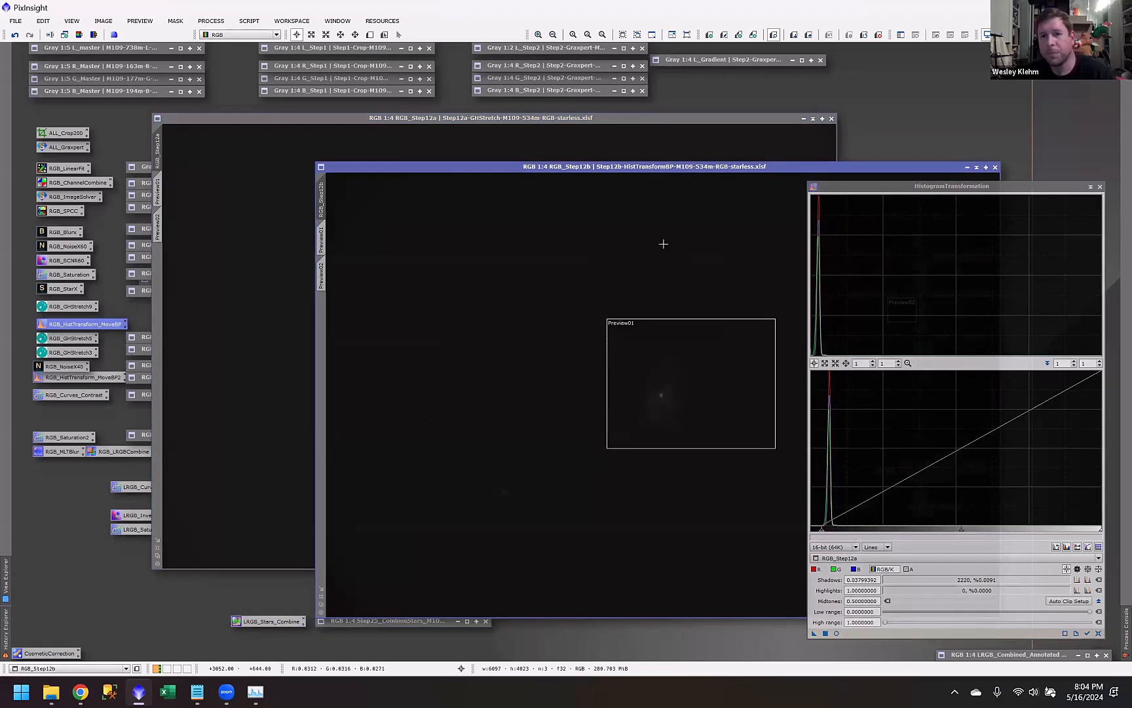
left_click(804, 119)
left_click_drag(707, 168, 597, 117)
left_click(1100, 186)
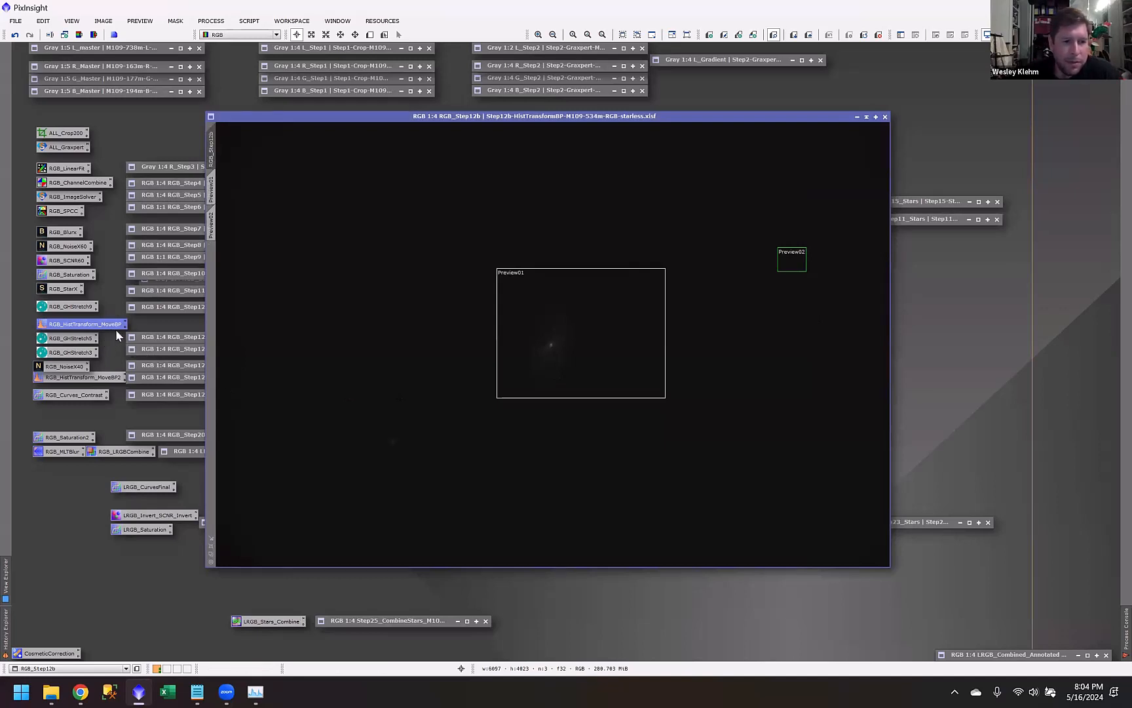
left_click(154, 328)
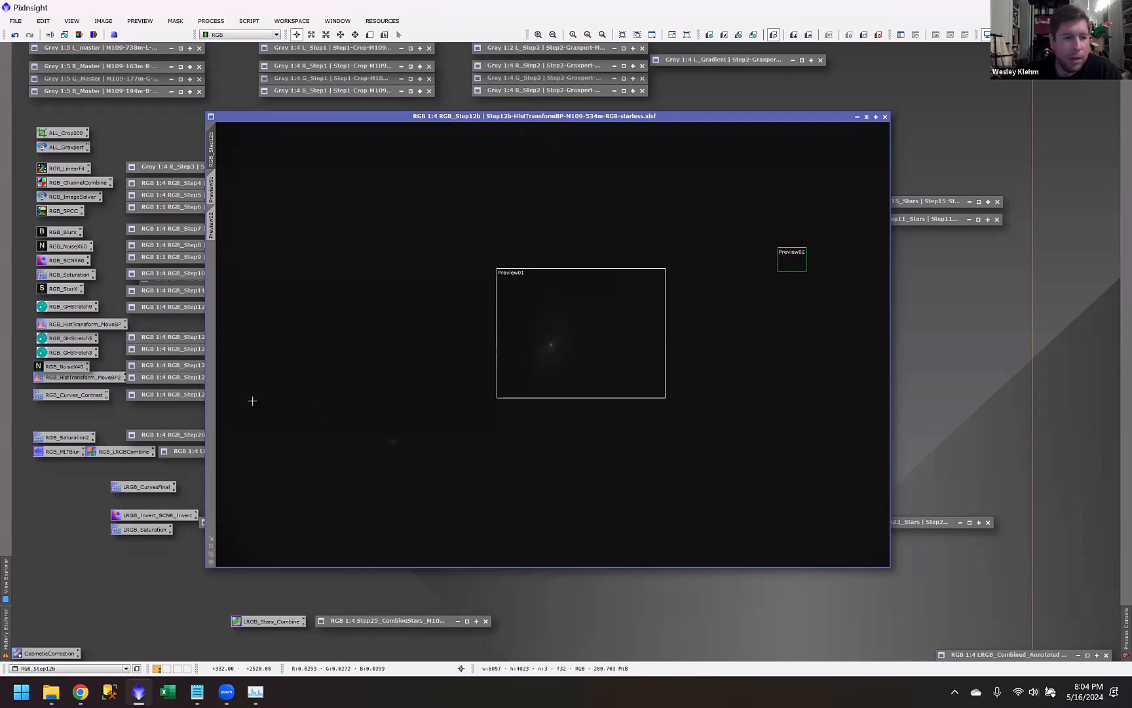
Step: Load the saved RGB_GHStretch5 settings and start a real-time preview of the stretch on RGB_Step12b
double_click(76, 345)
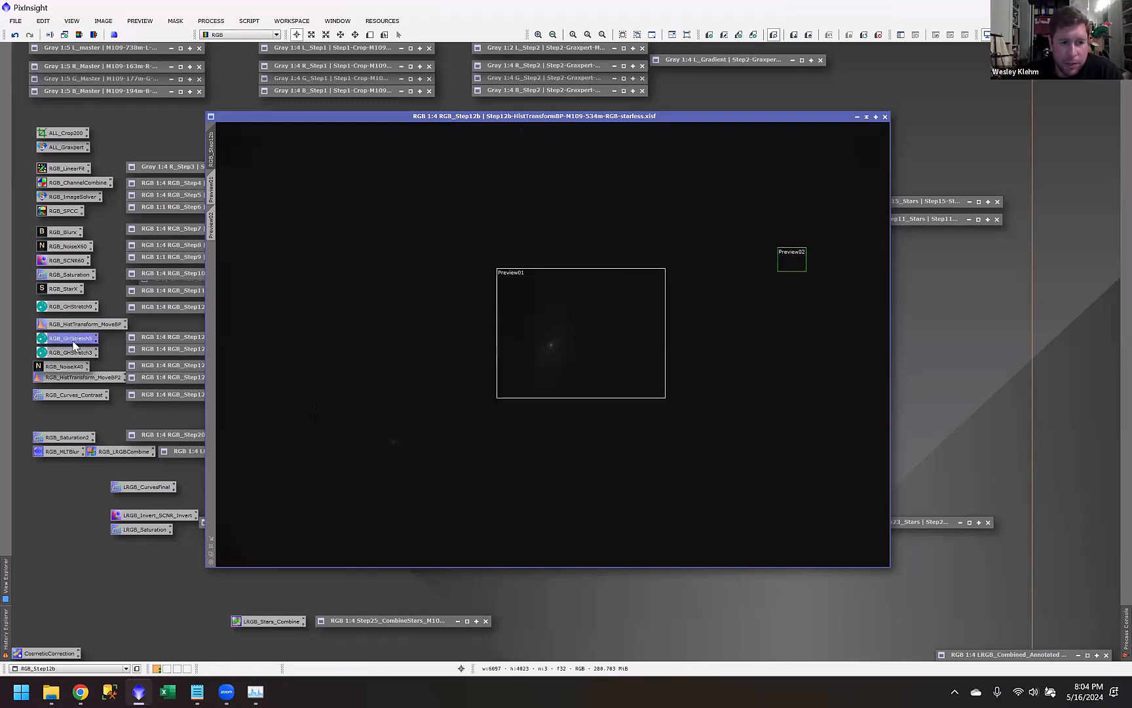
left_click_drag(779, 117, 751, 125)
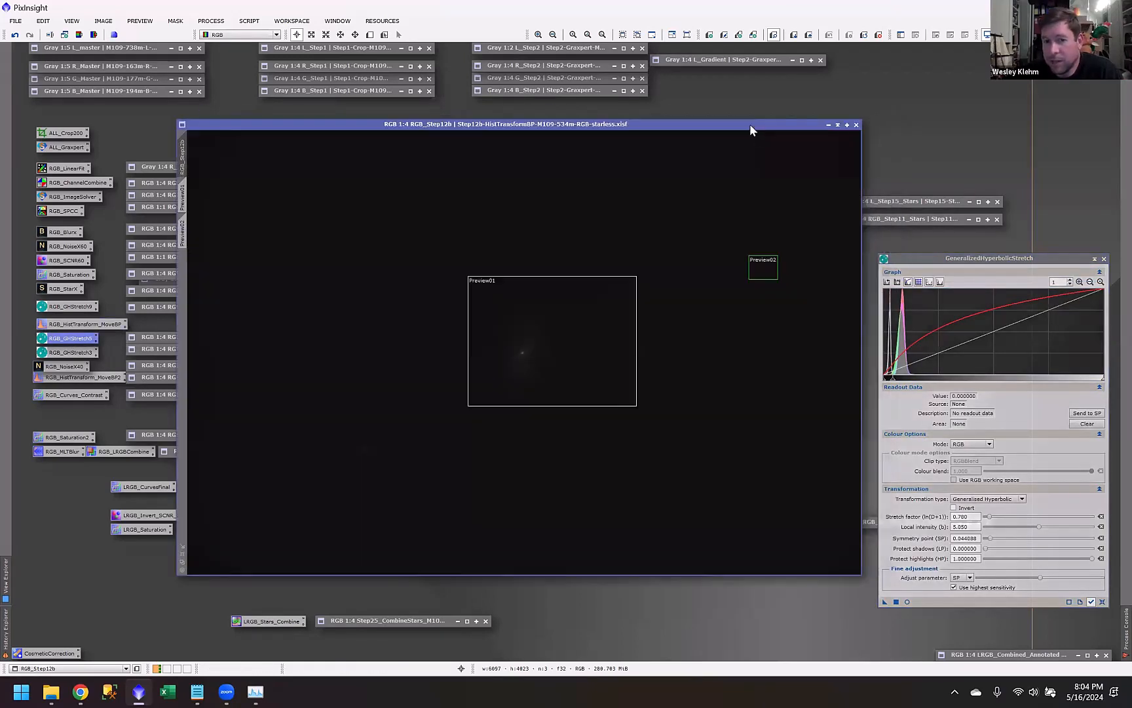
left_click(907, 601)
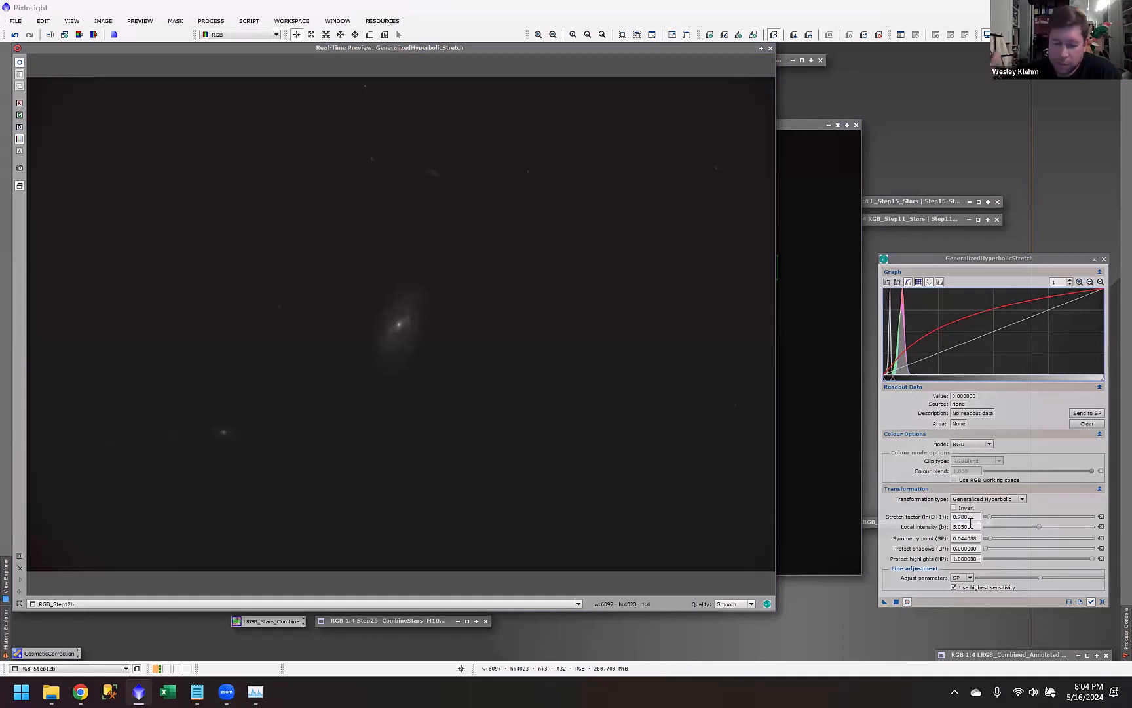
Step: Compare stretch factors of 0.540 and 0.780 in the real-time preview, restarting it once before closing it
mouse_move(972, 524)
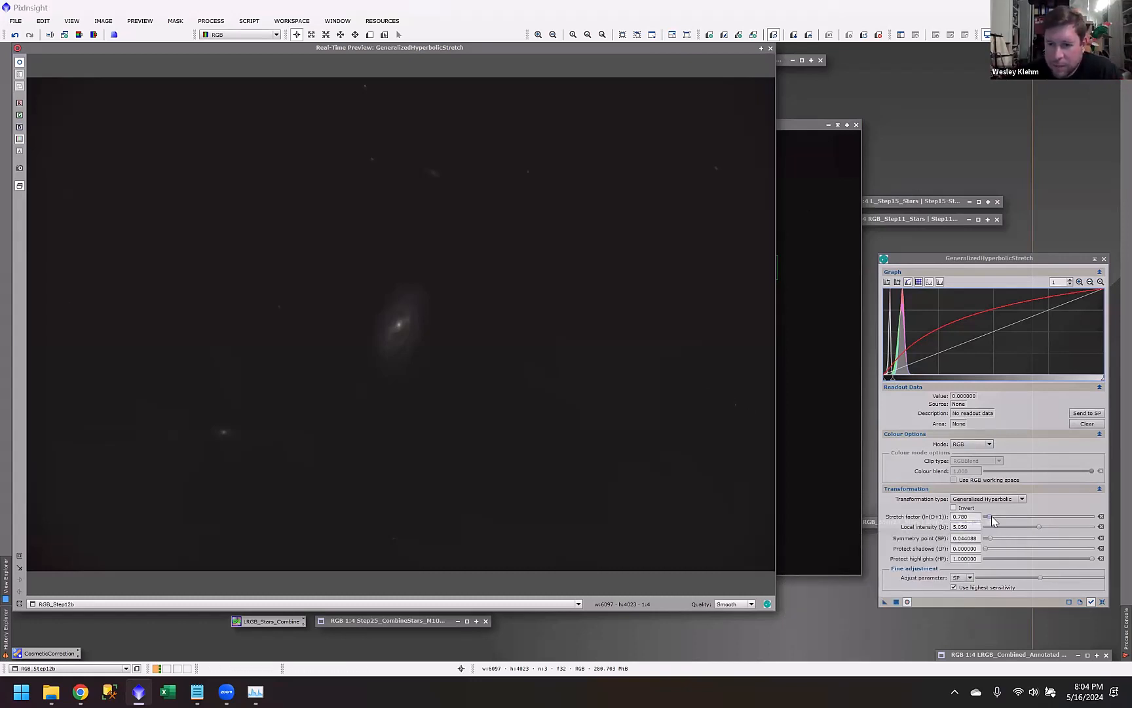
scroll(991, 517, "up", 1)
scroll(992, 519, "down", 2)
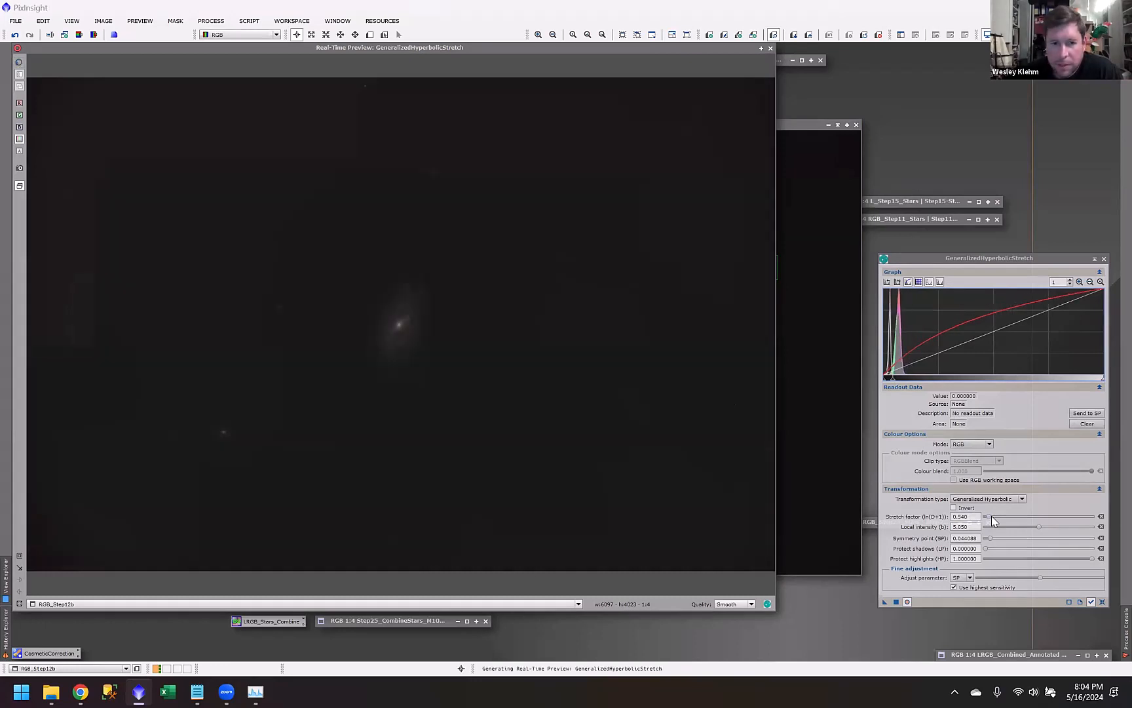
scroll(992, 515, "up", 1)
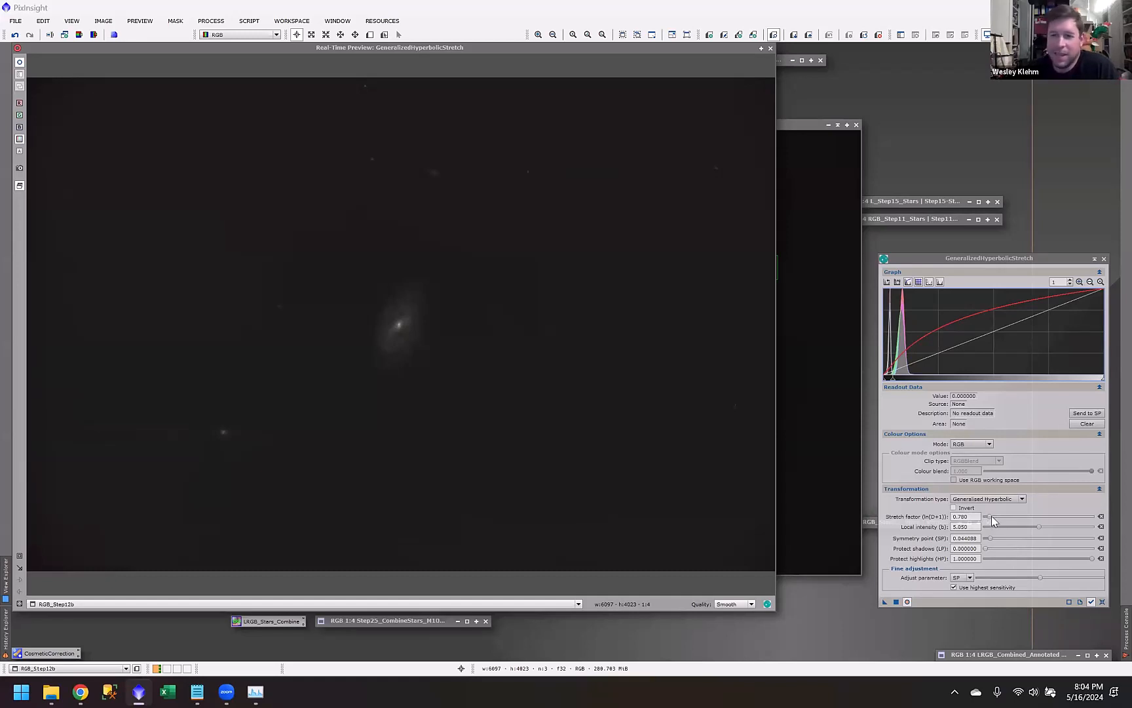
left_click(770, 48)
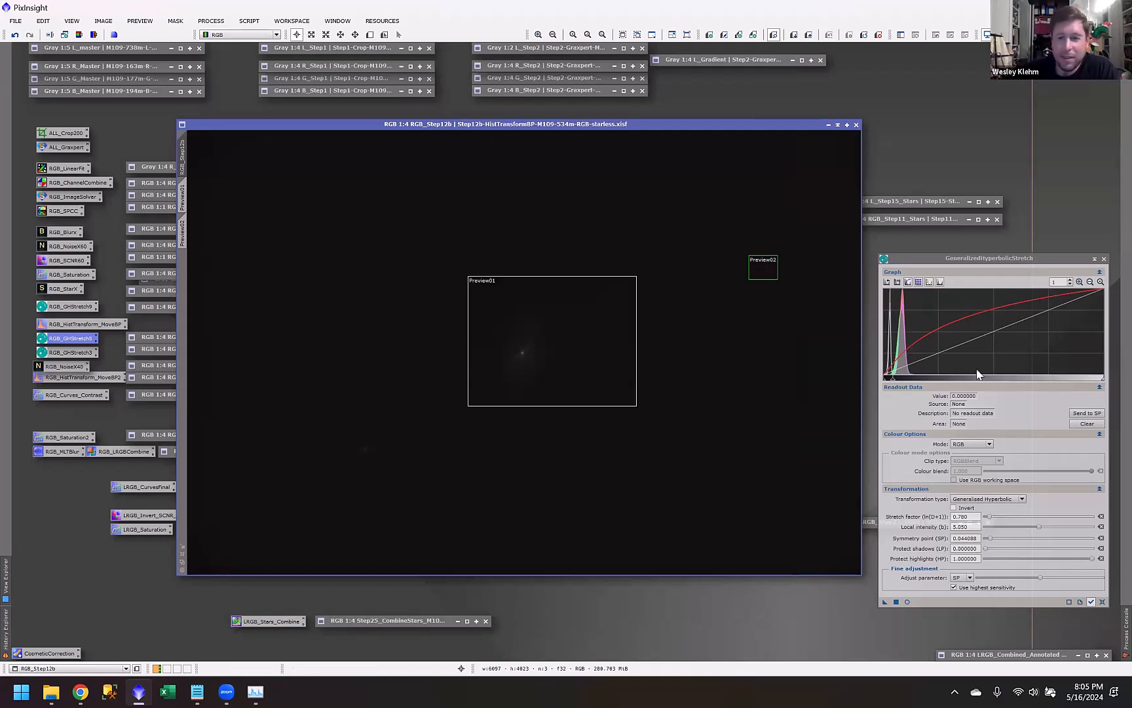
left_click(907, 602)
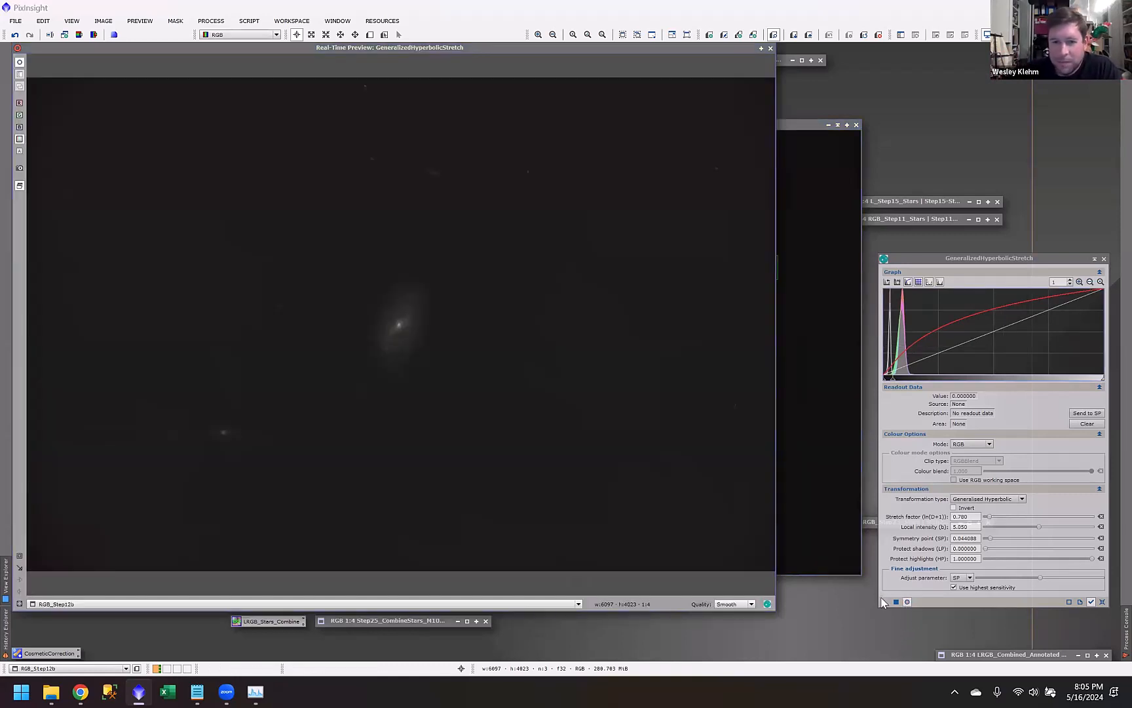
left_click(771, 48)
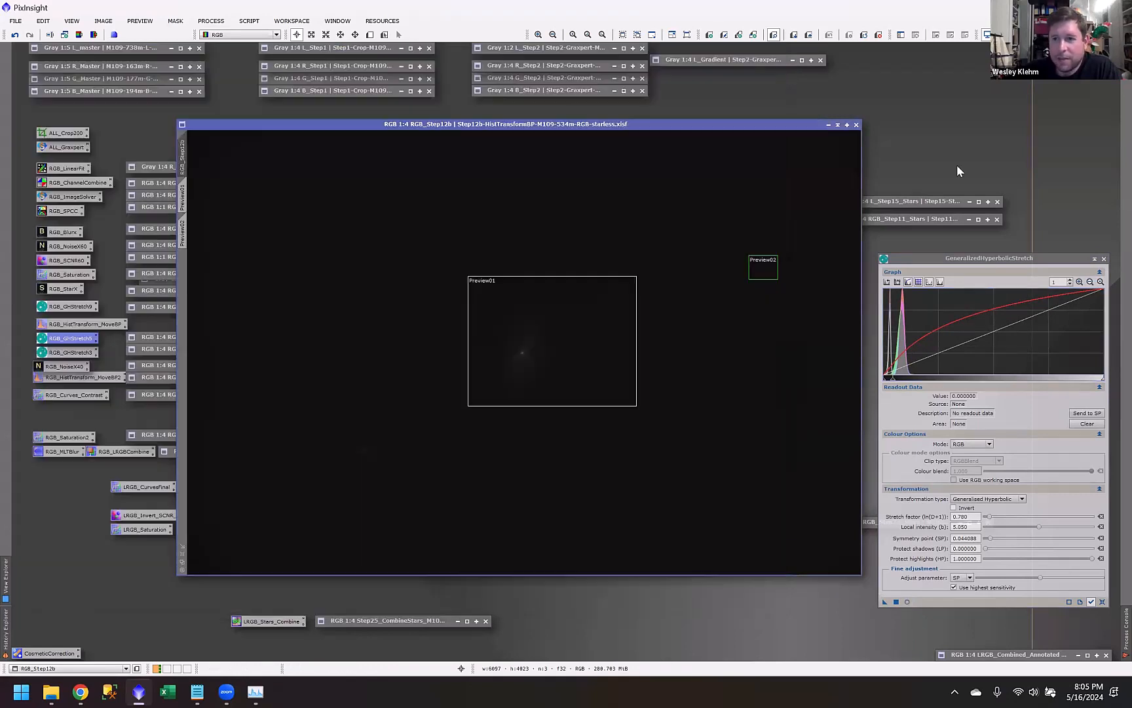
Step: Close GeneralizedHyperbolicStretch and bring up the stretched RGB_Step12c image in place of RGB_Step12b
left_click(1105, 258)
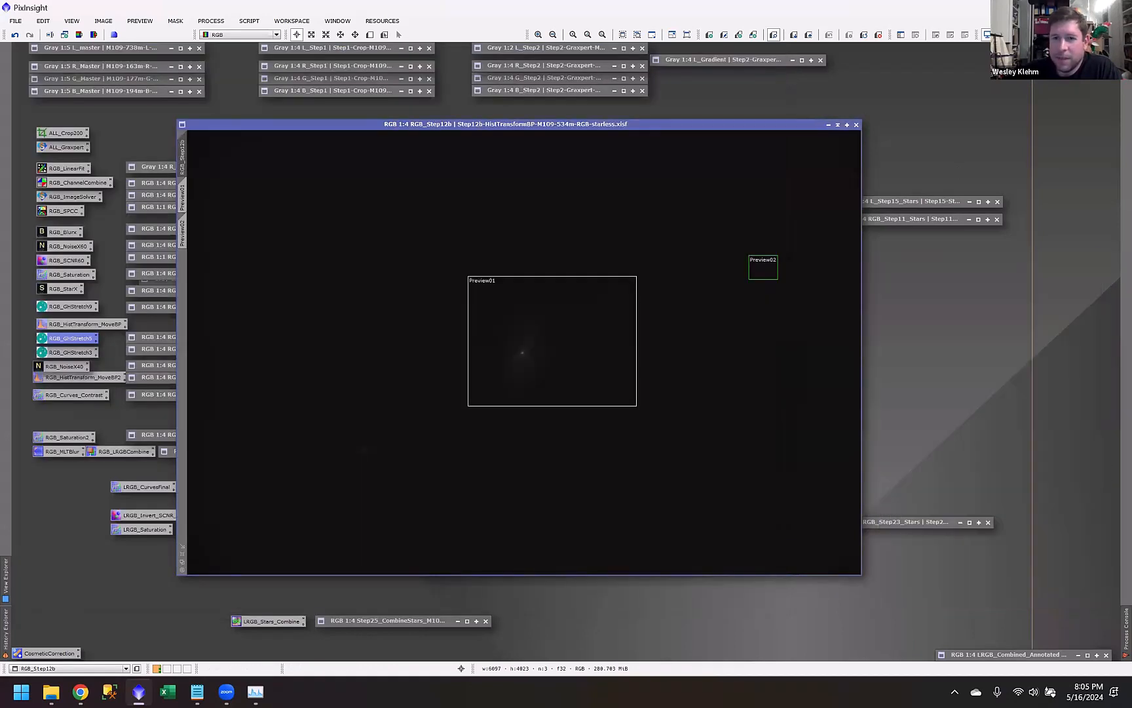
left_click(838, 126)
double_click(157, 336)
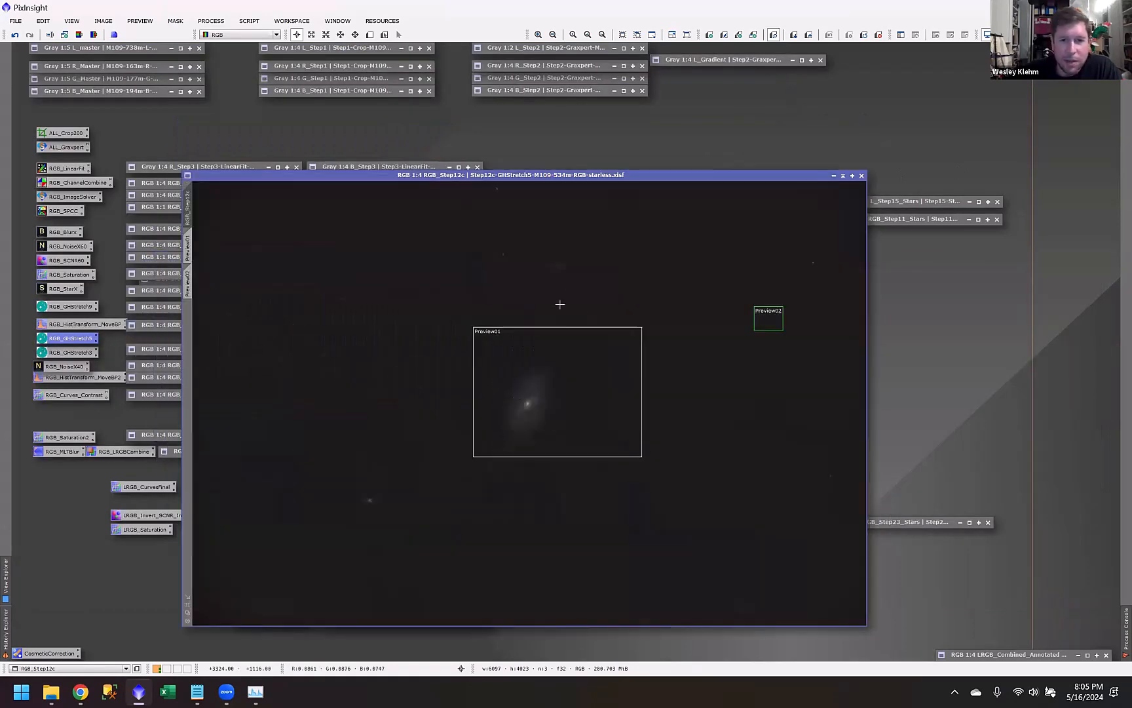
left_click_drag(561, 175, 596, 125)
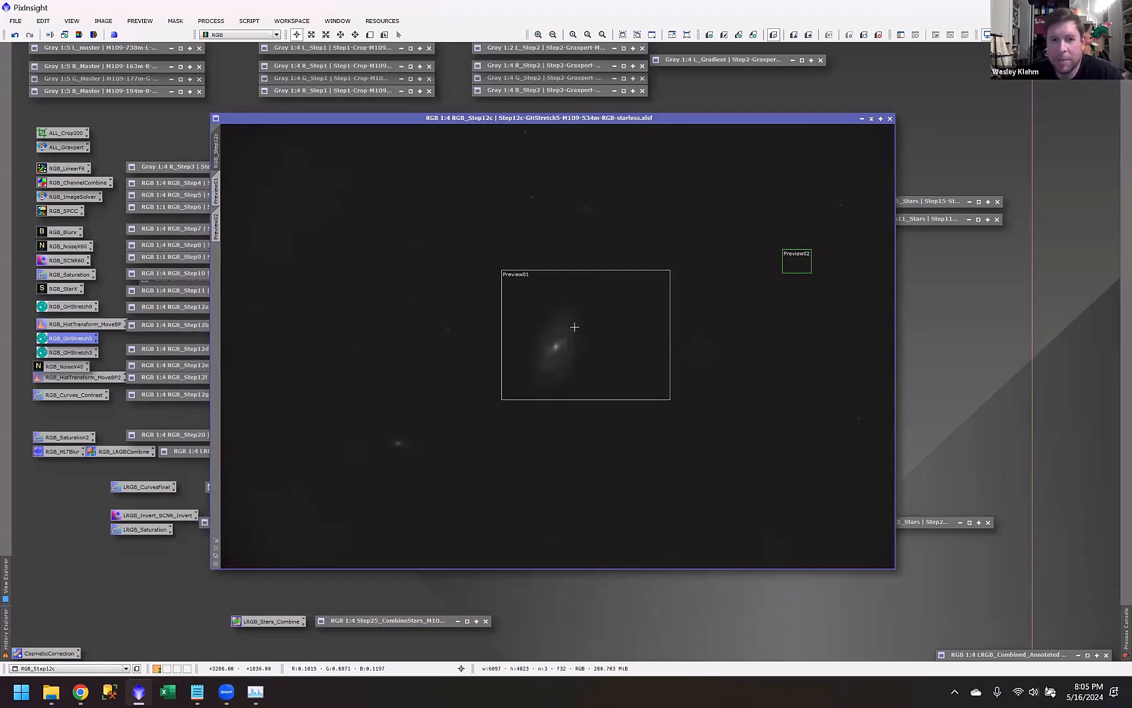
Step: Load the saved RGB_GHStretch3 settings, sample RGB_Step12c's background, review the real-time preview, and close both windows
double_click(65, 354)
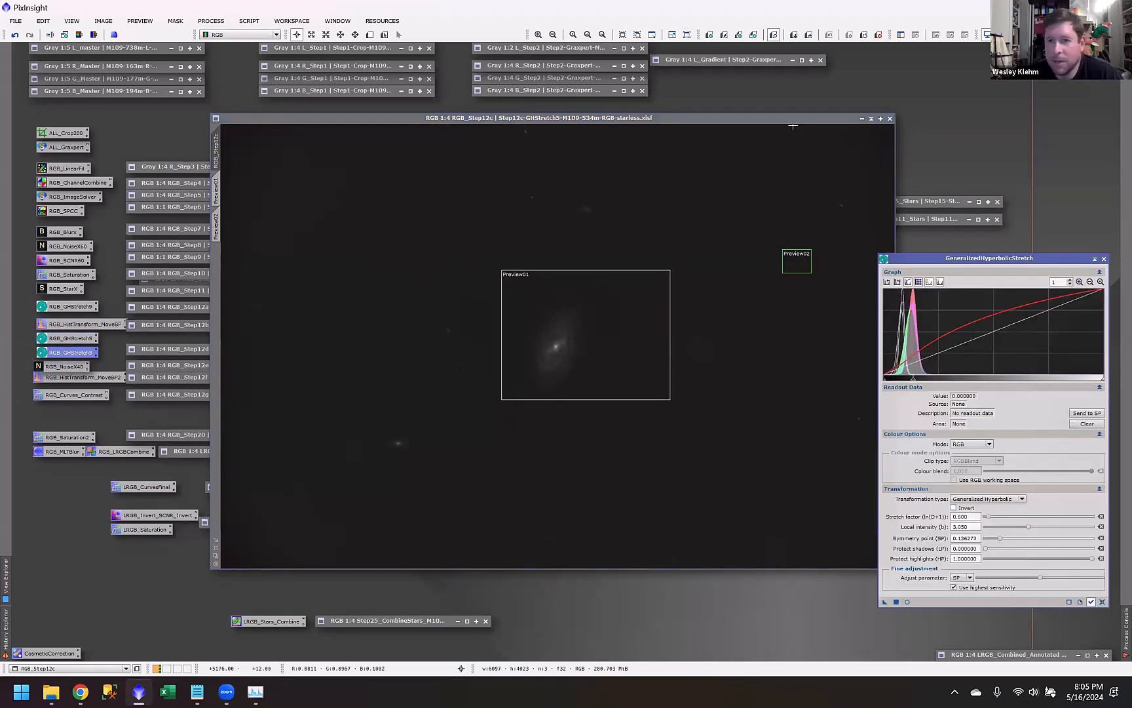
left_click_drag(782, 122, 748, 121)
left_click(733, 306)
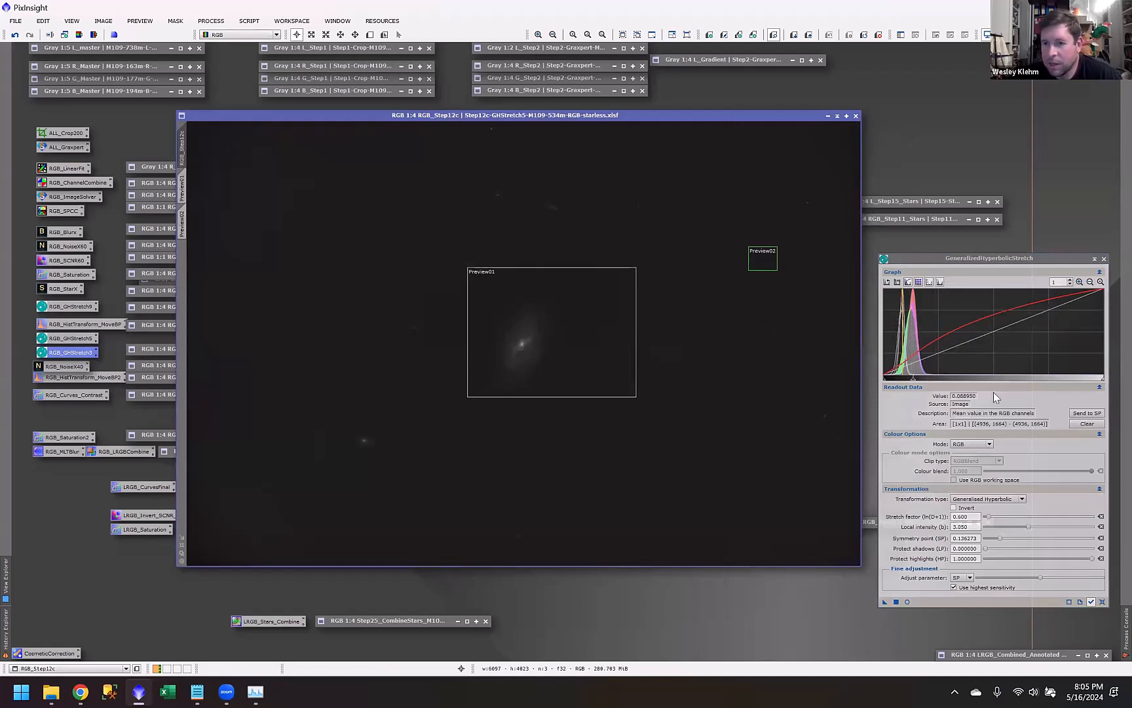
left_click(907, 602)
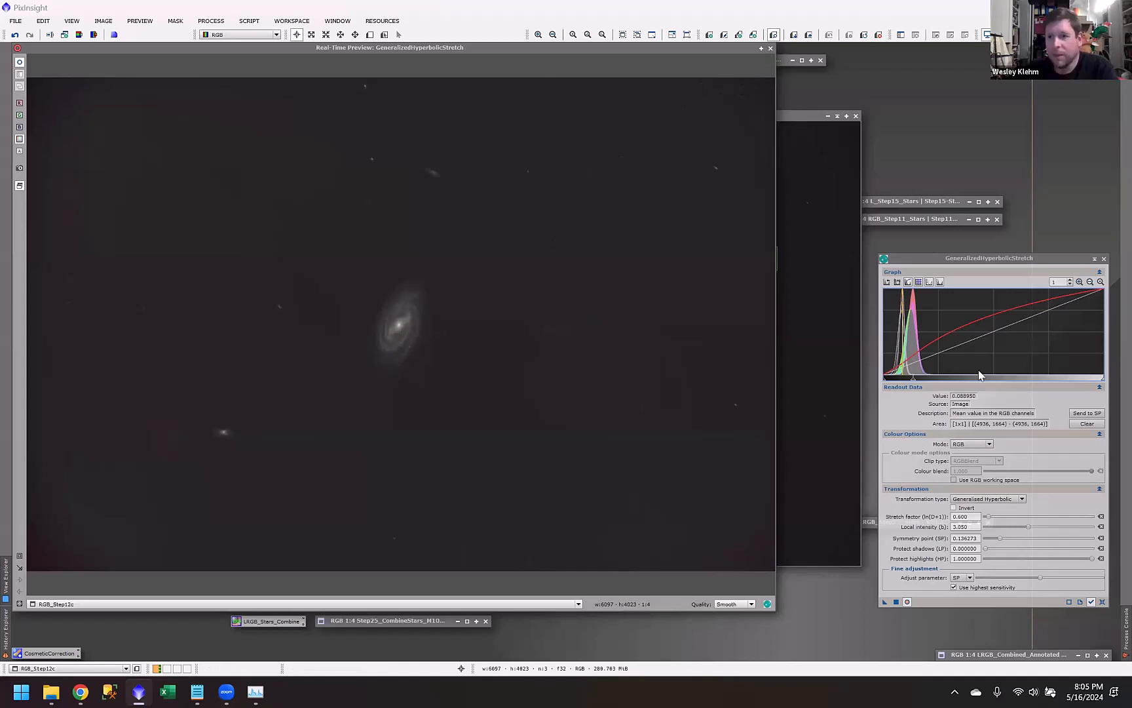
left_click(1104, 258)
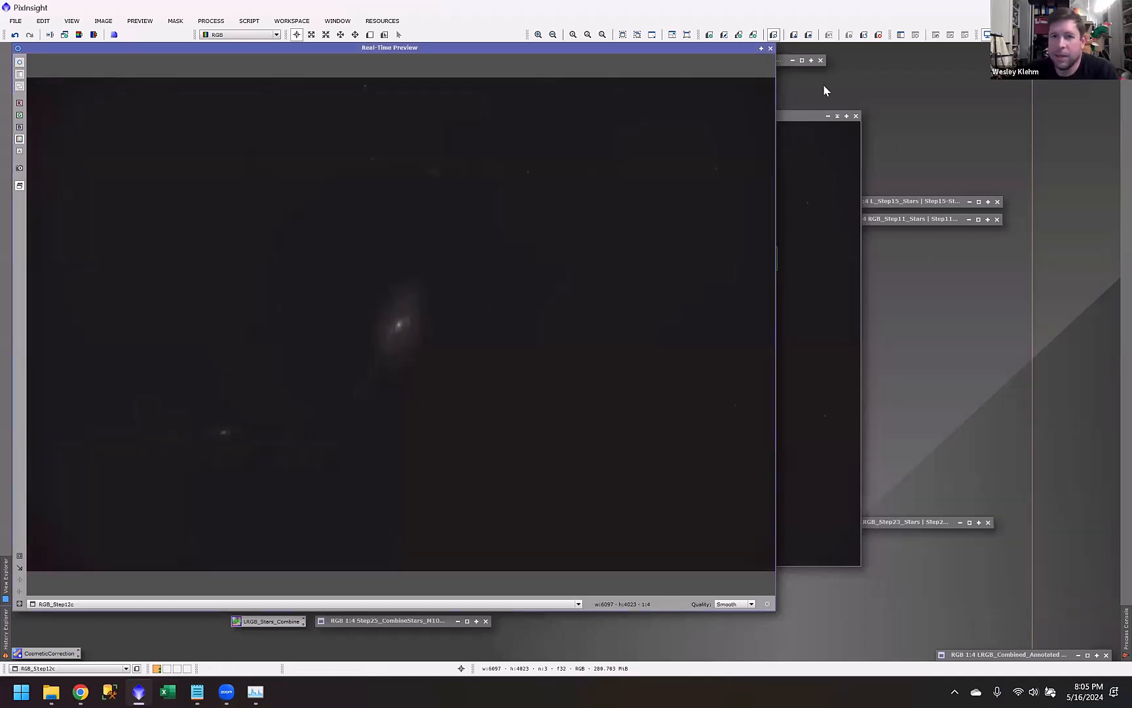
left_click(771, 48)
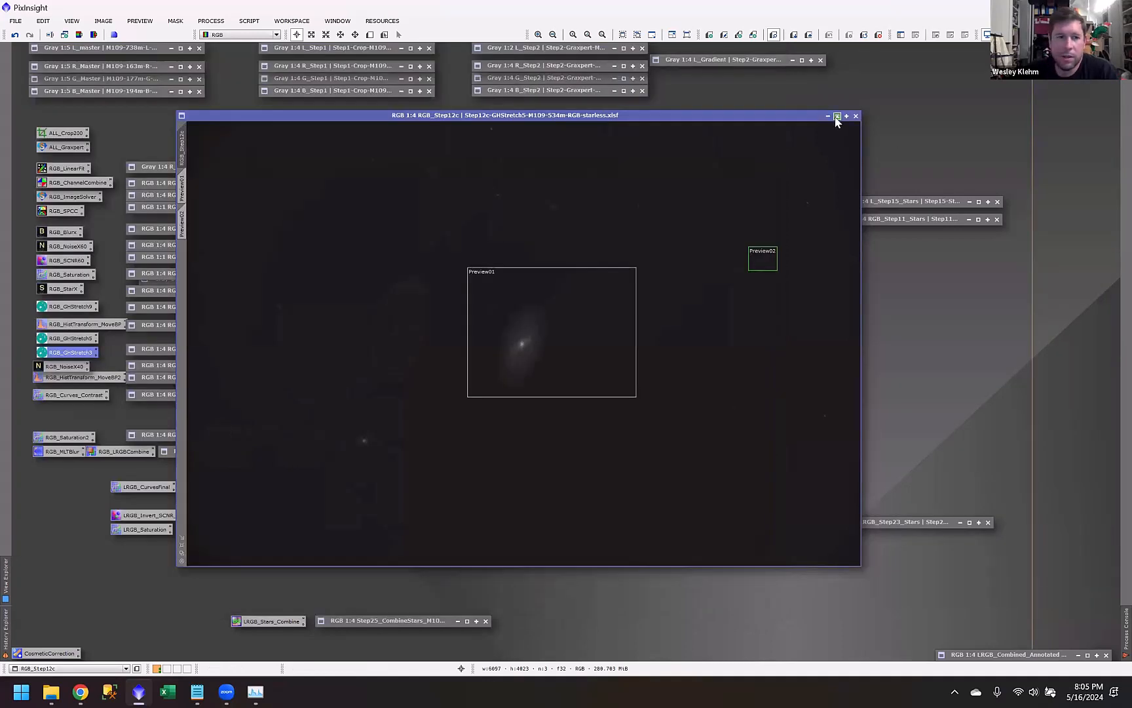
Step: Collapse the RGB_Step12c image and bring up the stretched RGB_Step12d image in its place
left_click(837, 116)
double_click(163, 350)
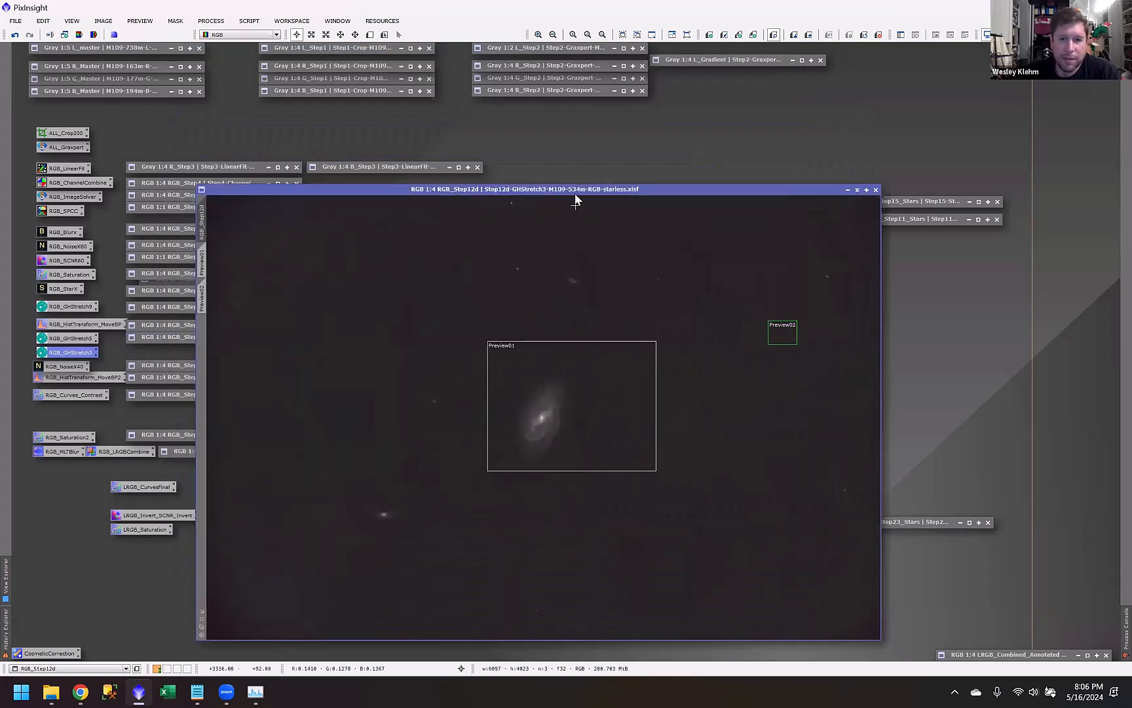
left_click_drag(575, 193, 620, 123)
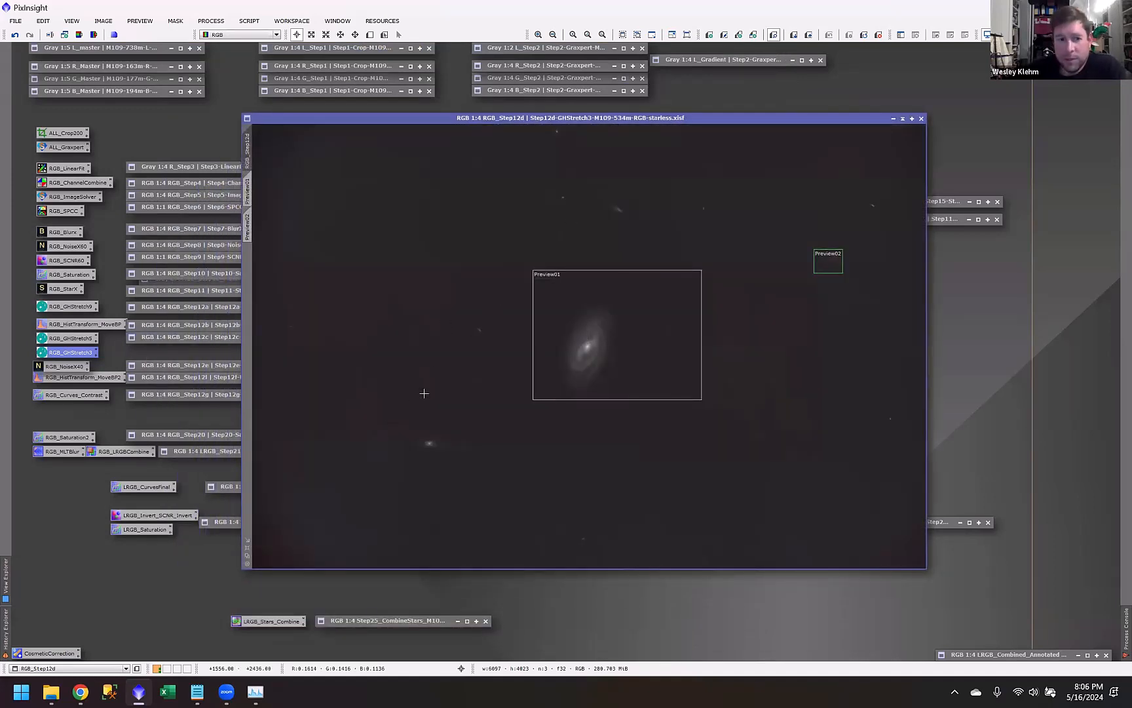
Step: Examine the background noise of RGB_Step12d at high magnification, then view the galaxy area
scroll(382, 289, "up", 4)
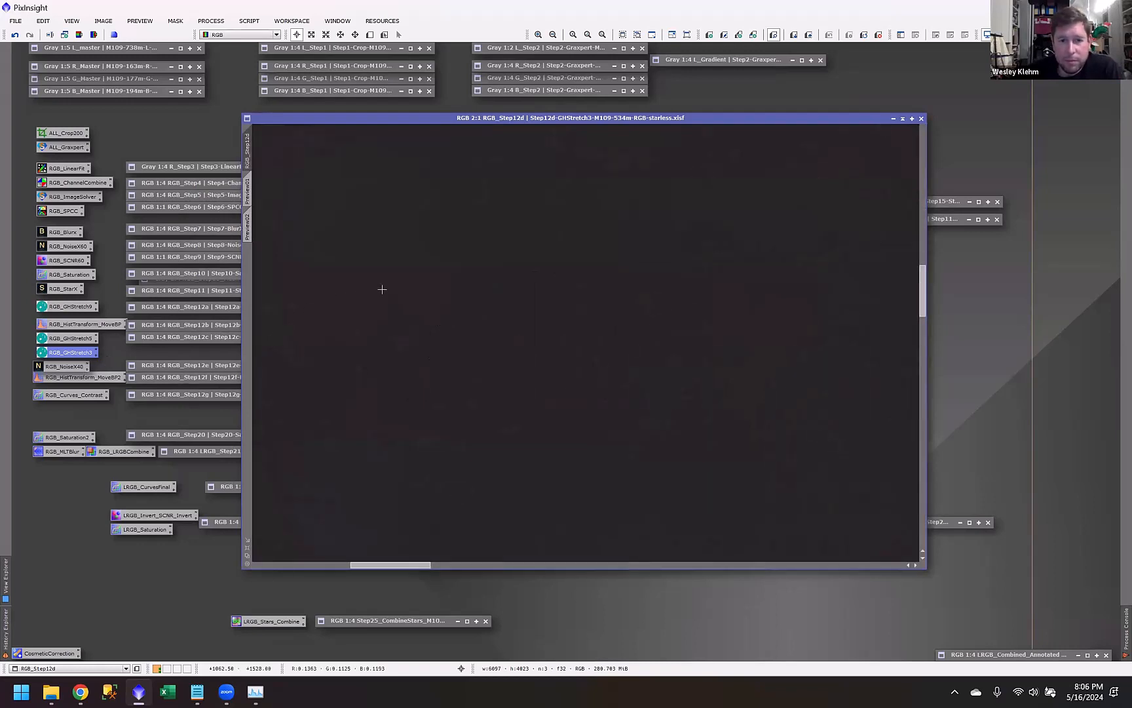
scroll(384, 289, "up", 6)
scroll(527, 420, "down", 5)
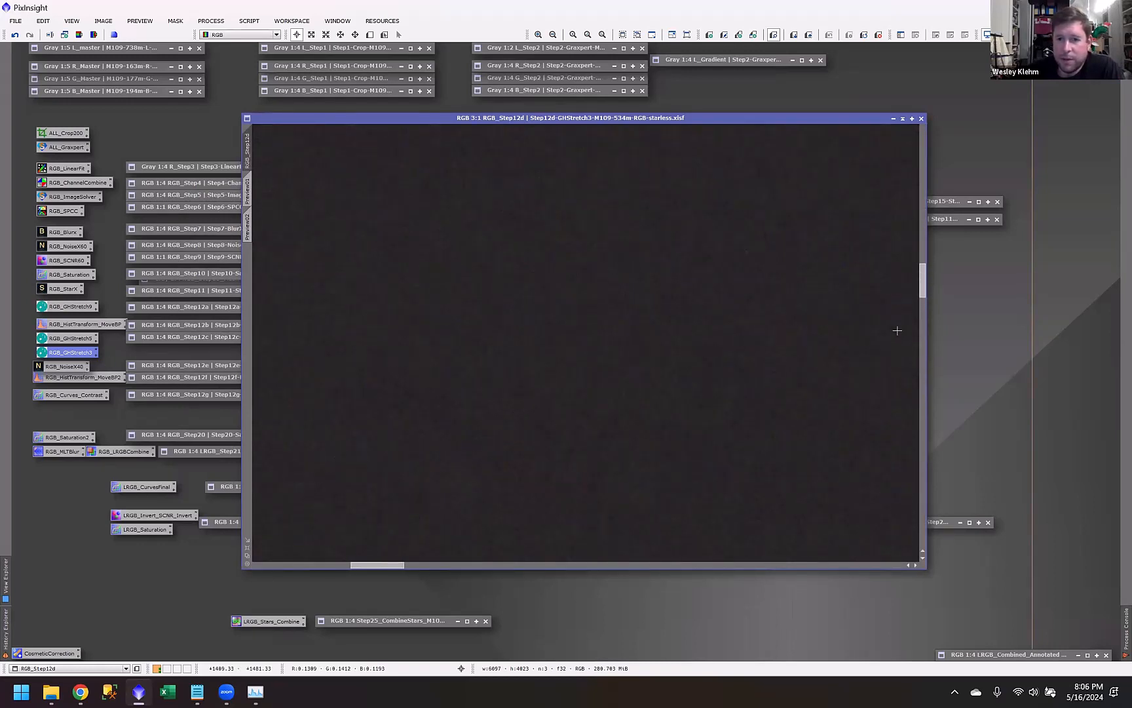
scroll(897, 331, "up", 7)
scroll(525, 411, "down", 7)
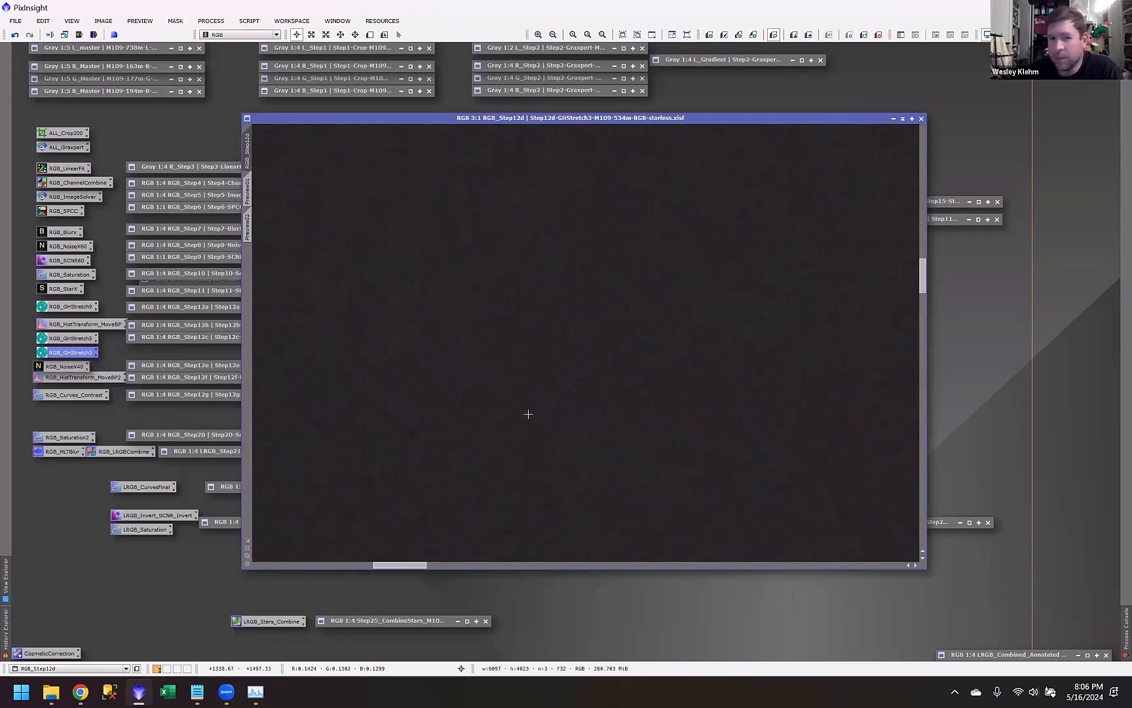
scroll(528, 414, "down", 5)
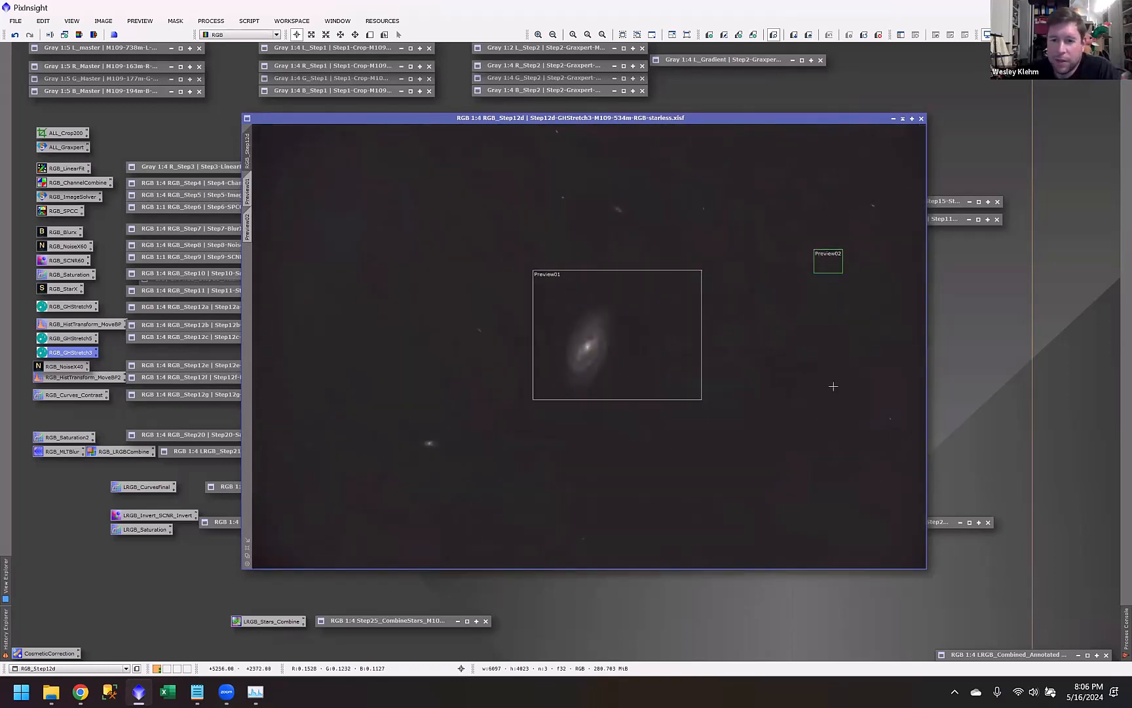
scroll(775, 358, "up", 2)
Step: Load the saved RGB_NoiseX40 settings and examine the noise in RGB_Step12d's background and around the galaxy core
left_click(57, 370)
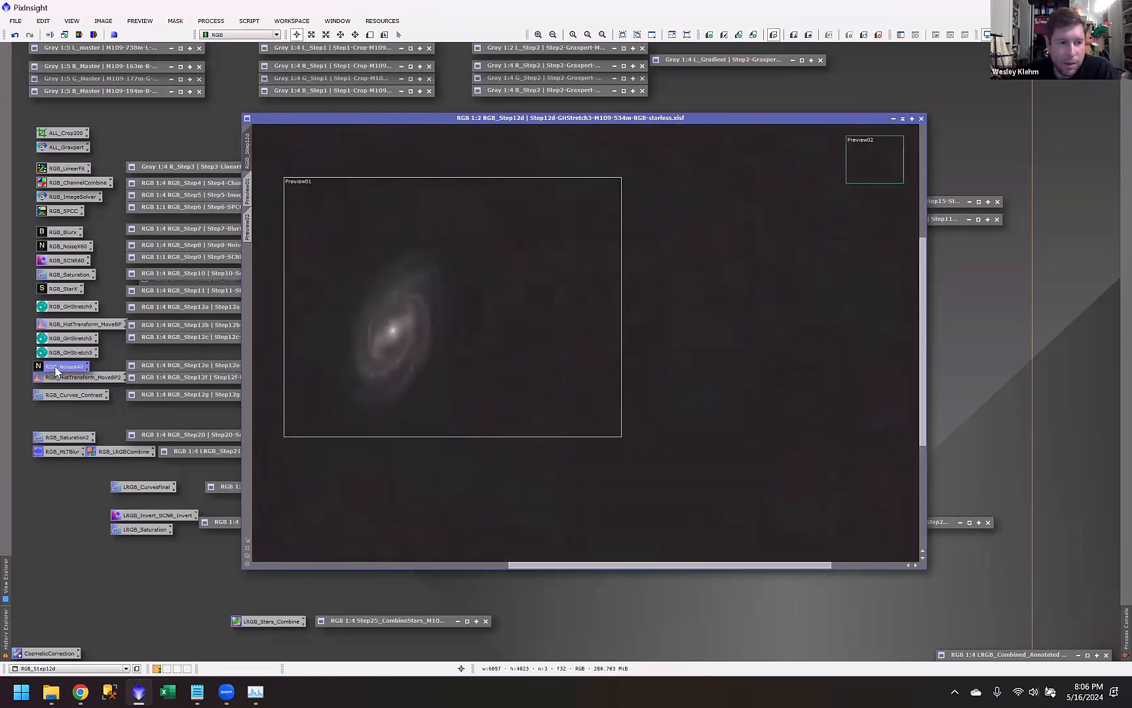
double_click(57, 371)
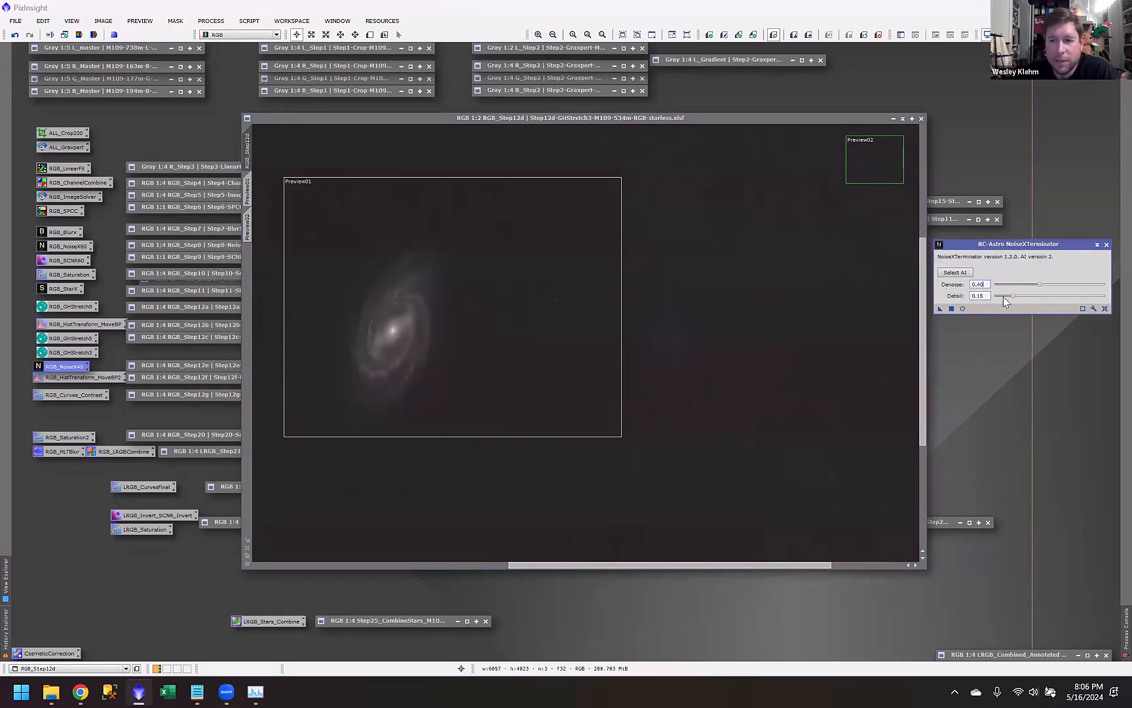
scroll(725, 283, "up", 6)
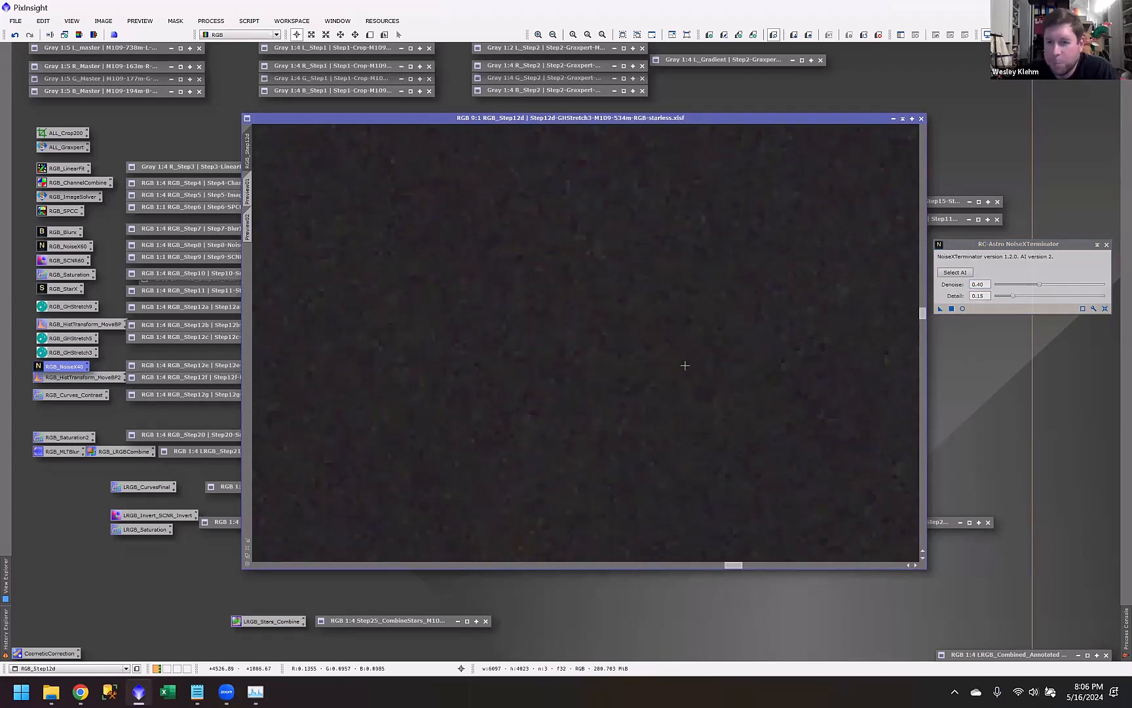
scroll(690, 364, "down", 4)
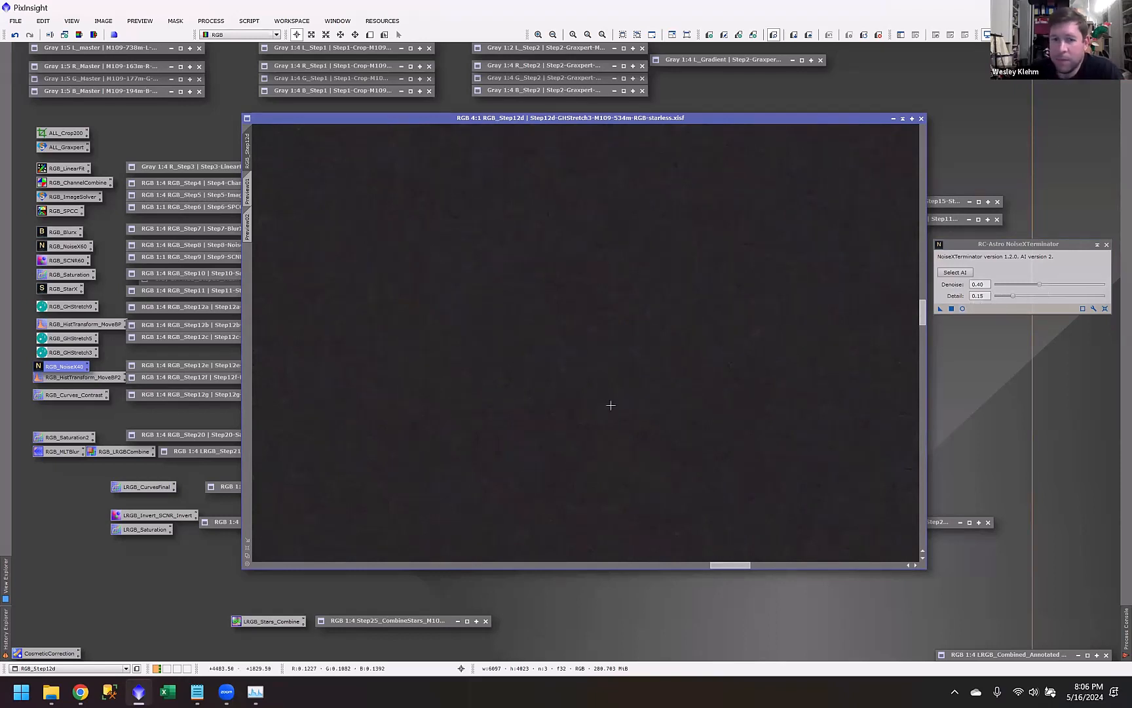
scroll(611, 405, "down", 2)
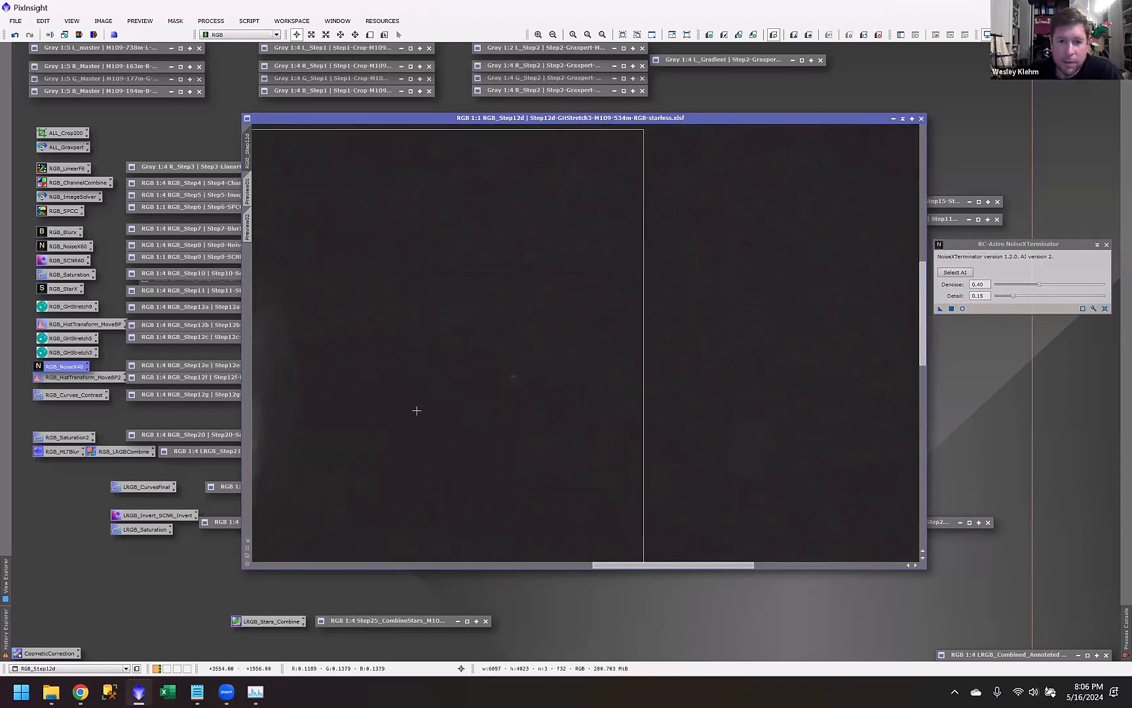
scroll(417, 411, "down", 3)
scroll(619, 341, "up", 5)
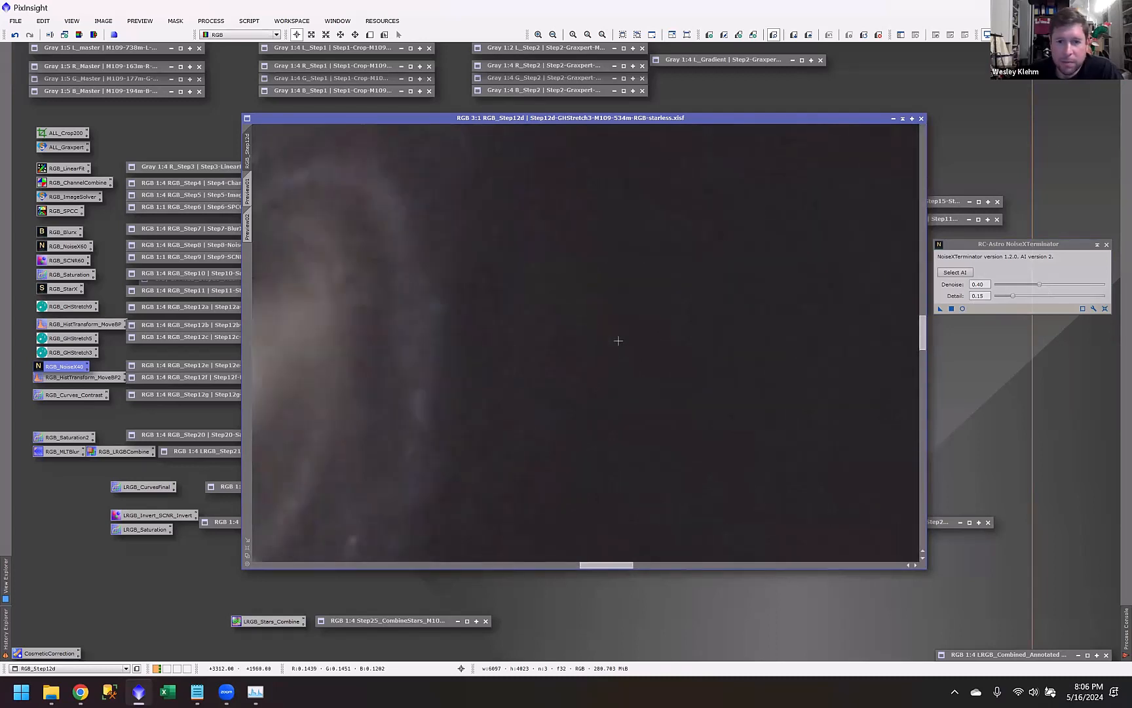
scroll(357, 260, "down", 3)
scroll(387, 235, "up", 3)
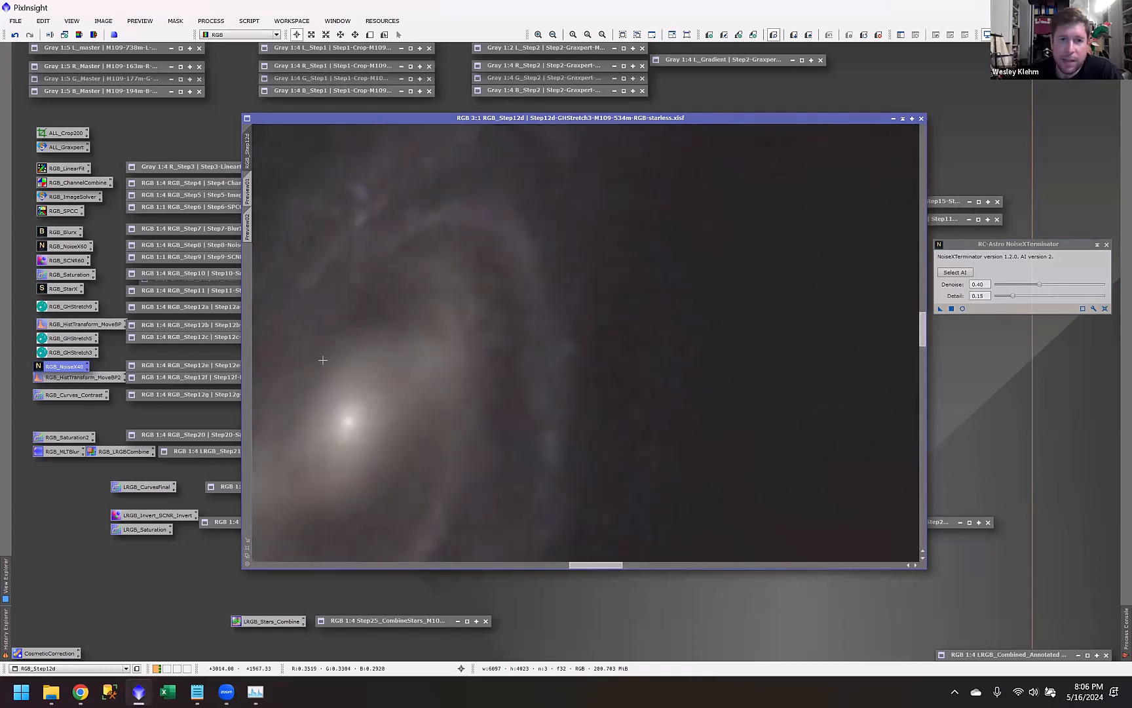
scroll(393, 268, "down", 1)
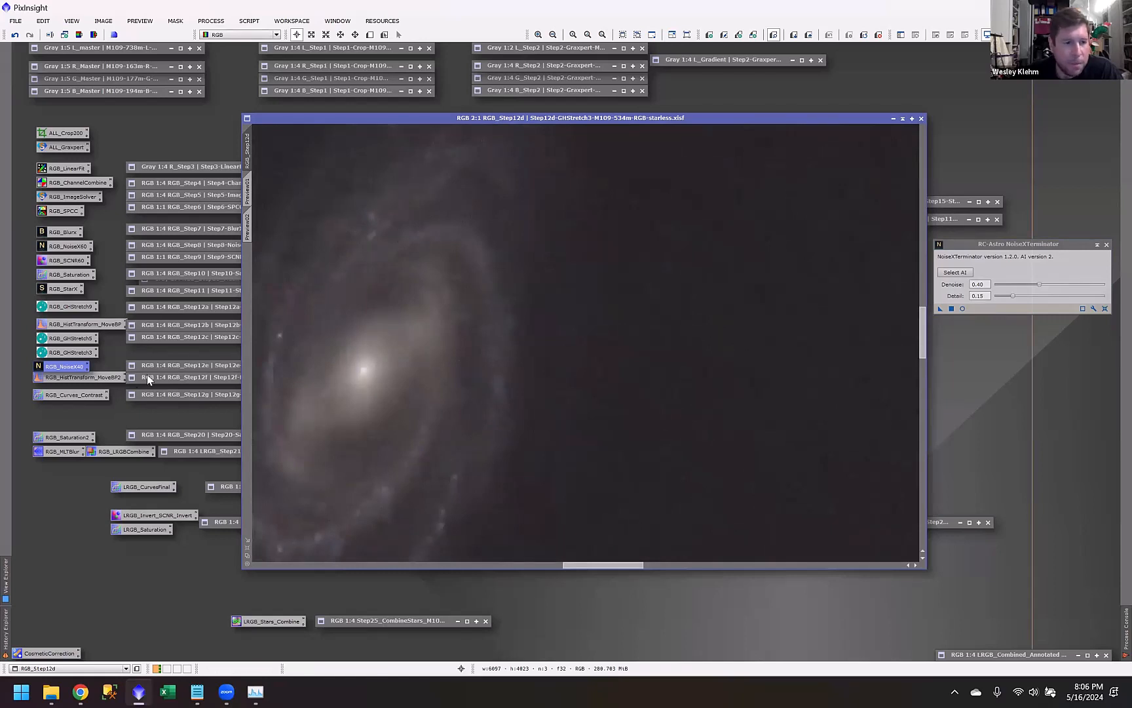
Step: Open the noise-reduced RGB_Step12e image and inspect the galaxy's spiral arms up close
double_click(162, 363)
scroll(564, 426, "up", 1)
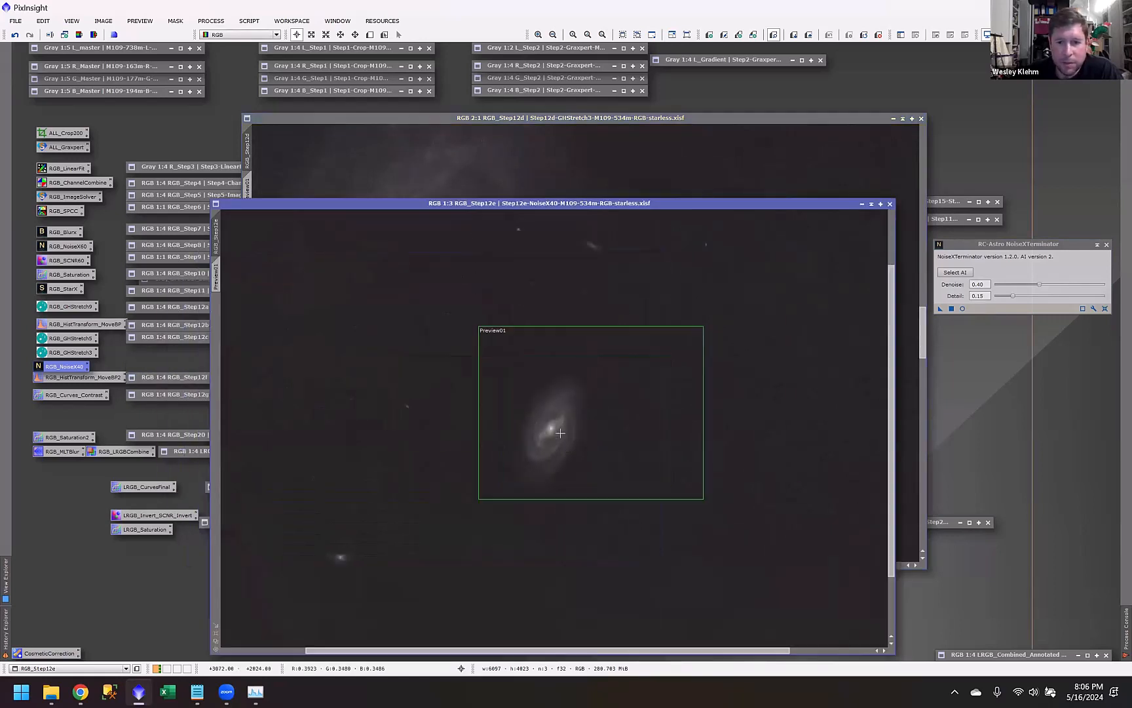
scroll(560, 433, "up", 3)
scroll(565, 485, "down", 1)
scroll(584, 375, "up", 1)
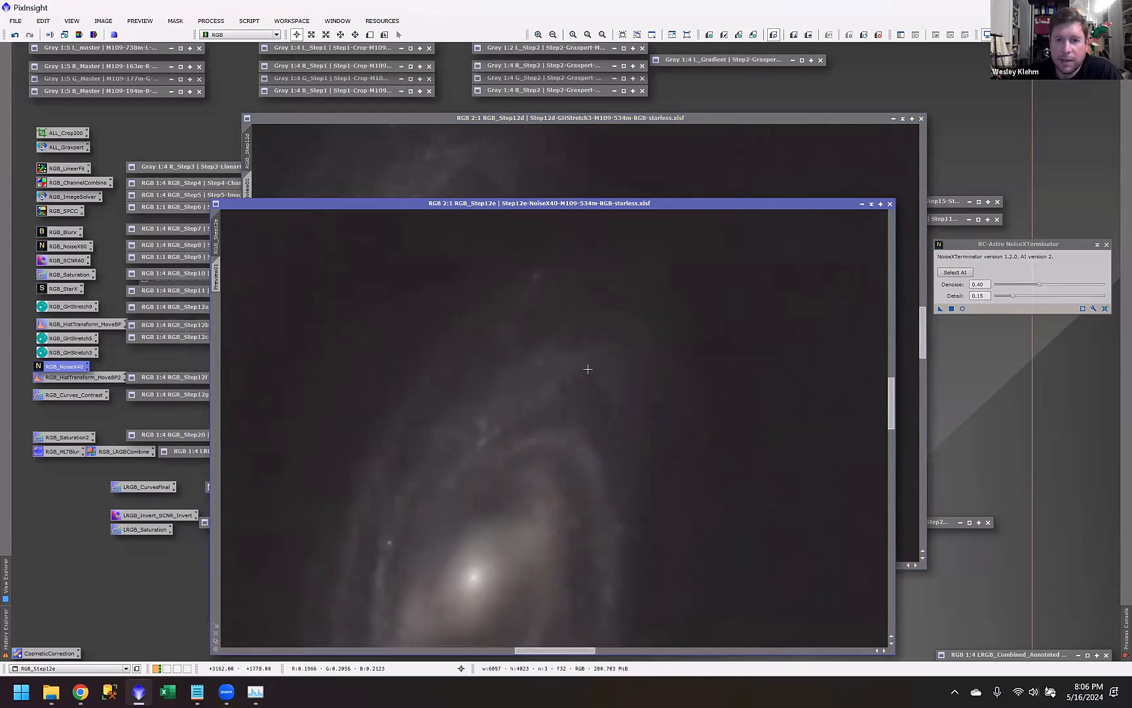
scroll(587, 371, "up", 1)
Step: Arrange RGB_Step12d and RGB_Step12e side by side and compare the galaxy detail before and after noise reduction
left_click_drag(653, 206, 738, 192)
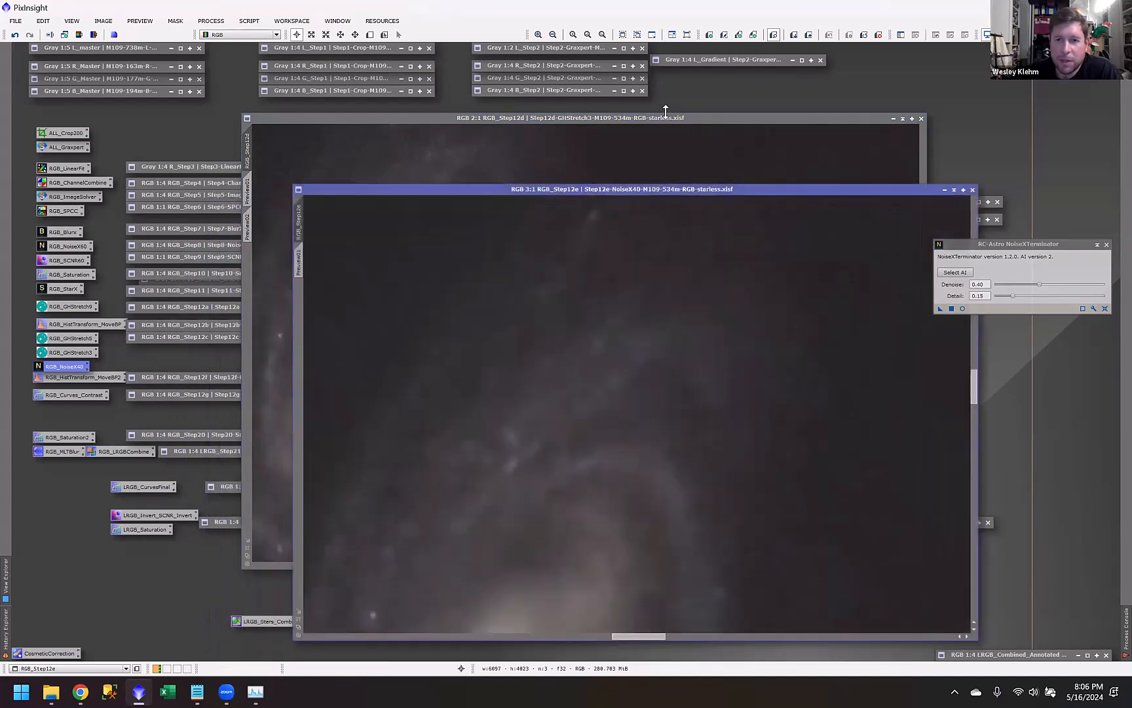
left_click_drag(664, 116, 498, 126)
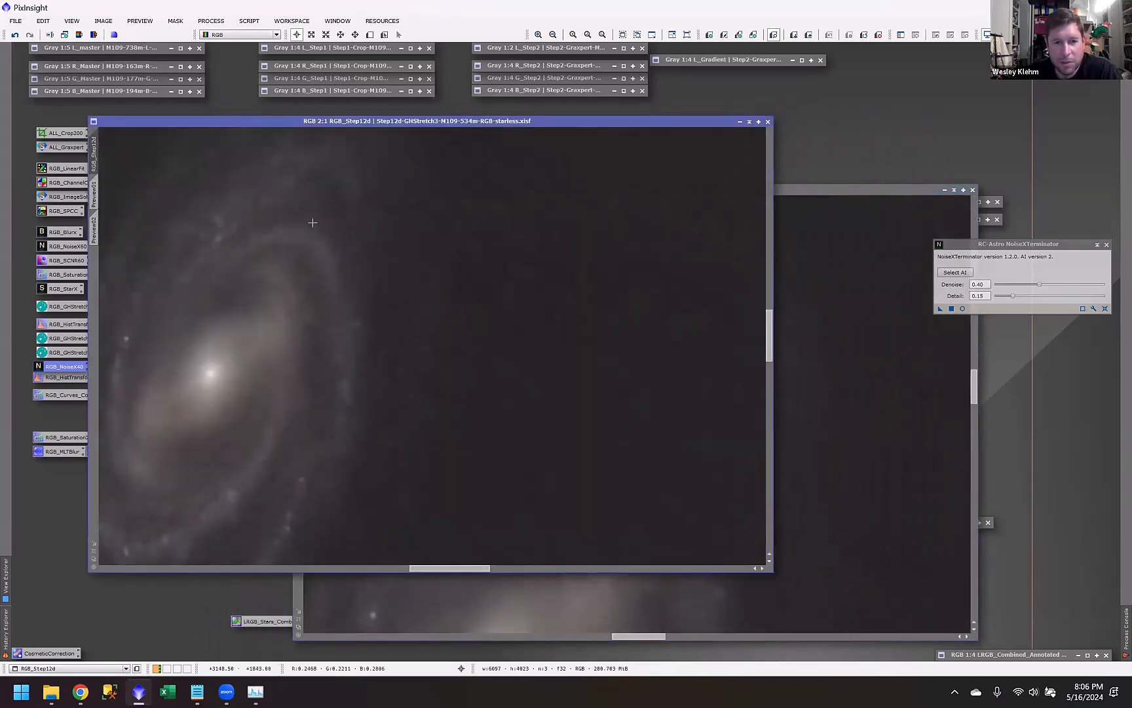
left_click(870, 457)
left_click_drag(508, 190, 544, 109)
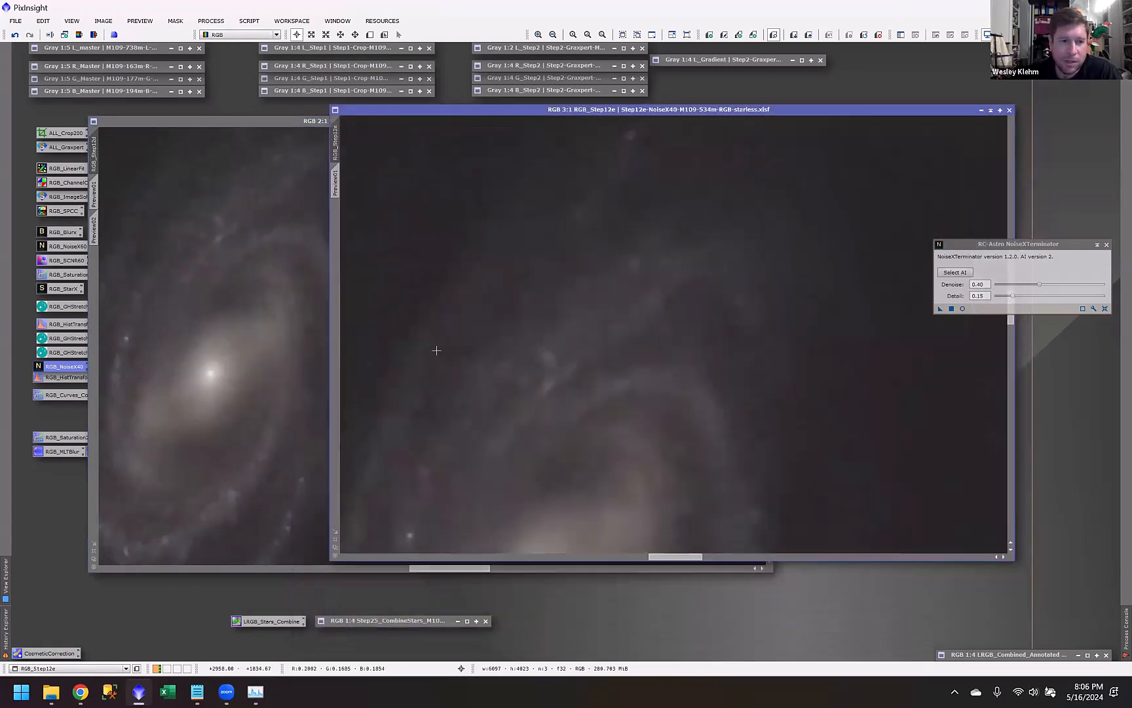
scroll(521, 427, "down", 1)
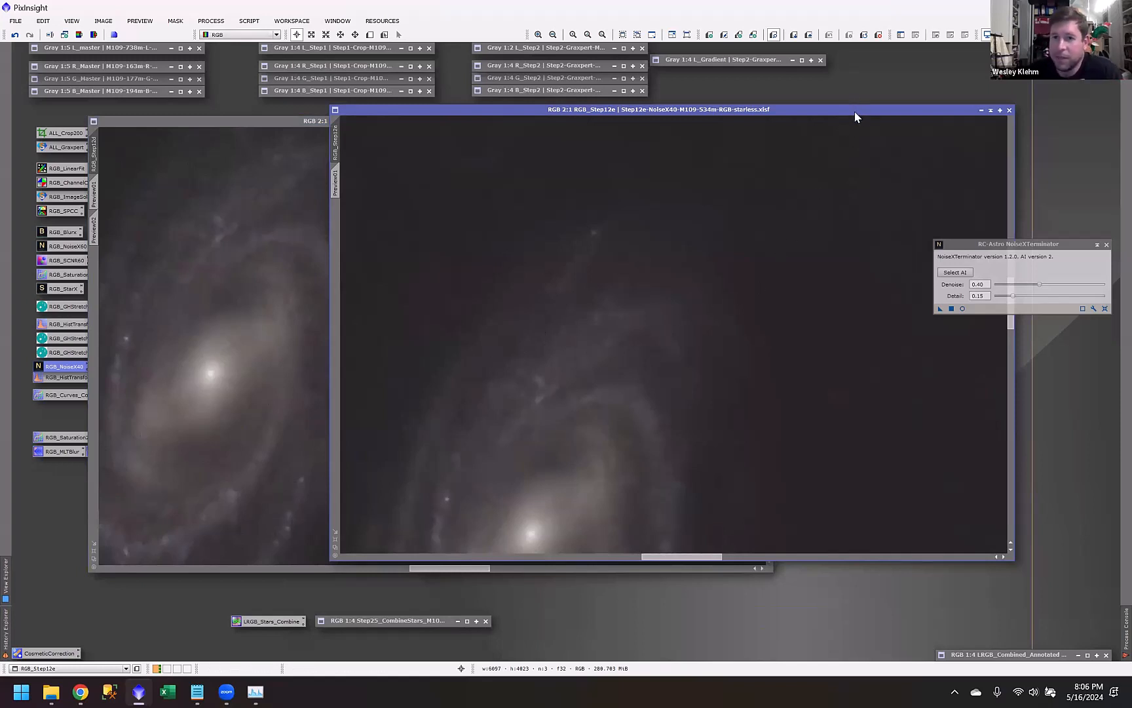
left_click_drag(857, 112, 797, 180)
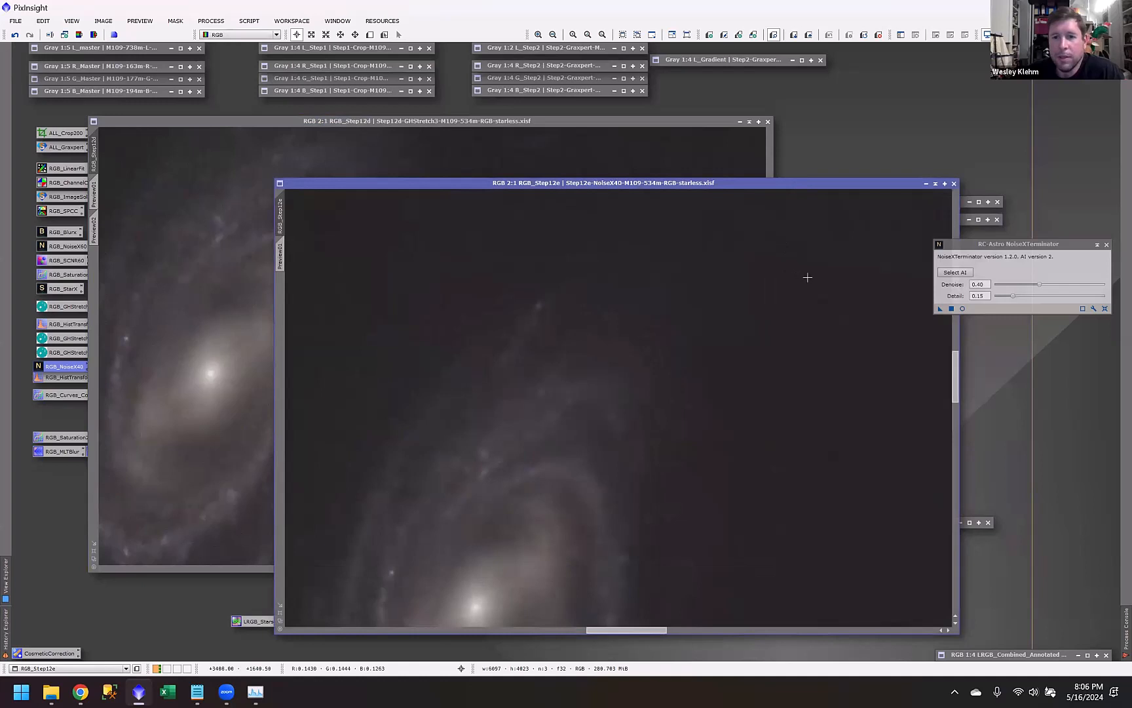
scroll(807, 277, "down", 4)
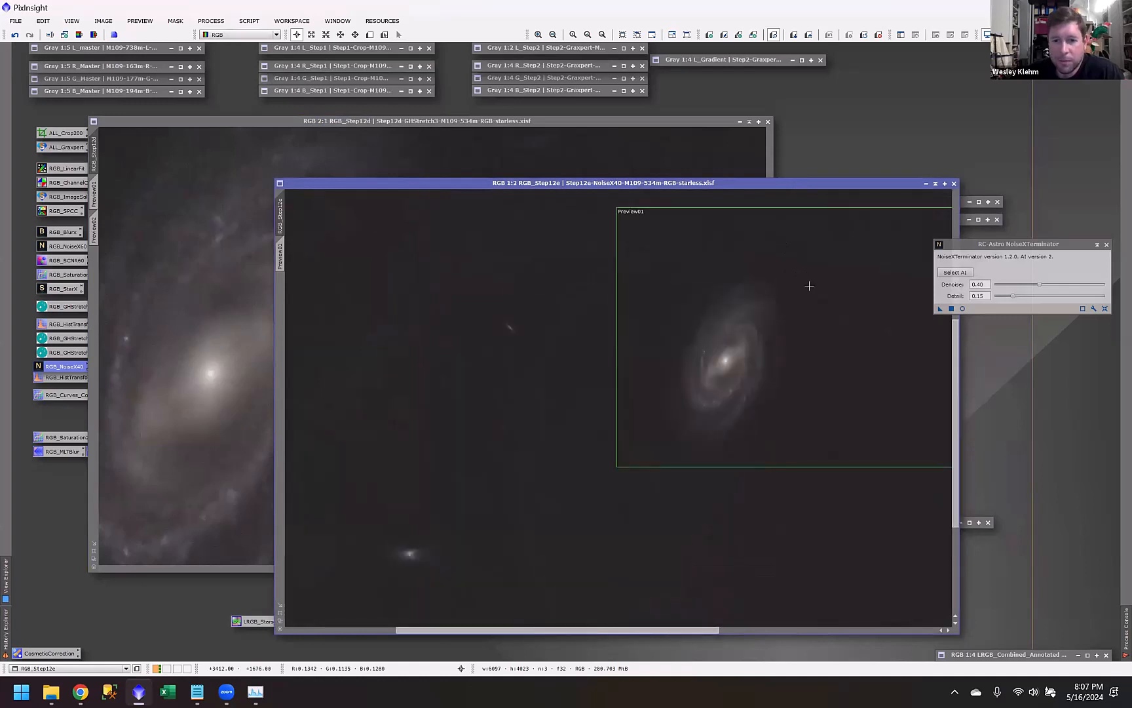
Step: Close NoiseXTerminator and collapse RGB_Step12d, leaving the RGB_Step12e image repositioned in the workspace
left_click(1107, 245)
left_click(750, 121)
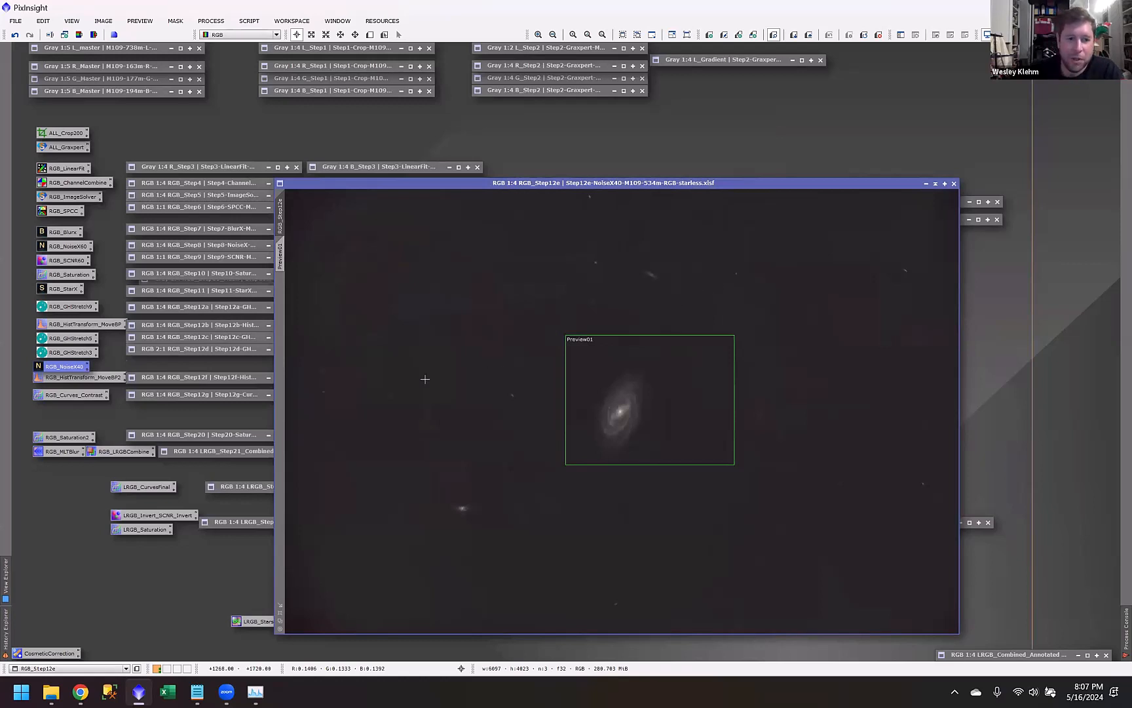
left_click_drag(361, 184, 251, 138)
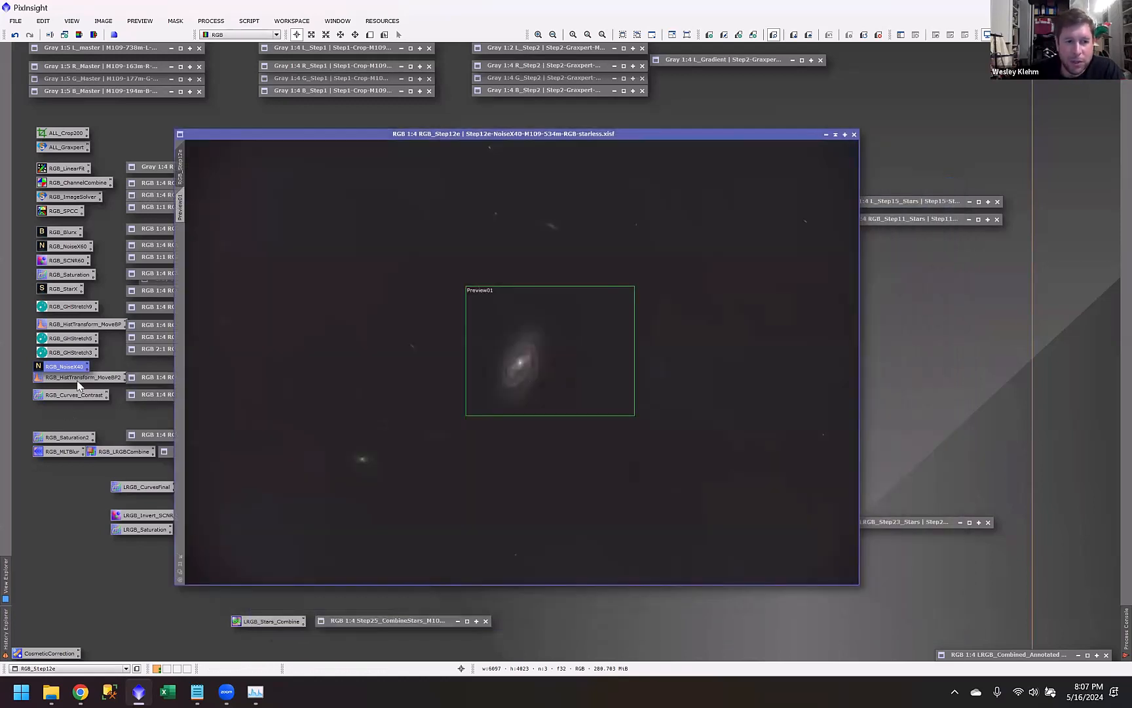
Step: Load the saved RGB_HistTransform_MoveBP2 settings and display the histogram of RGB_Step12e
double_click(77, 378)
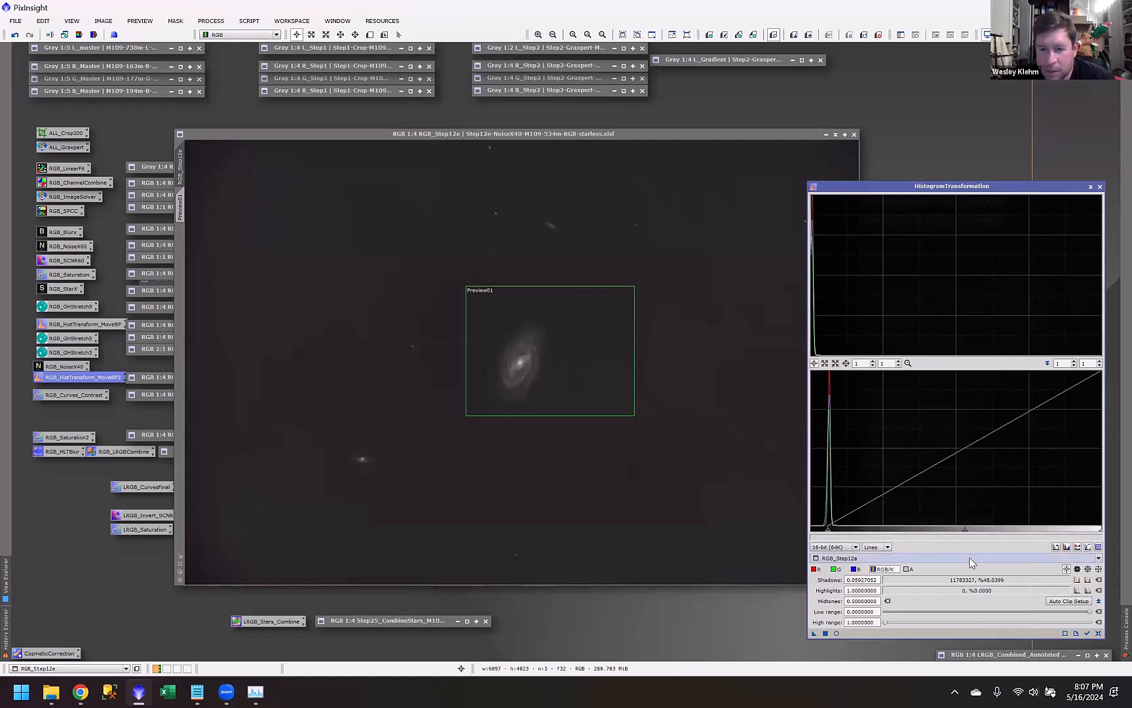
mouse_move(972, 562)
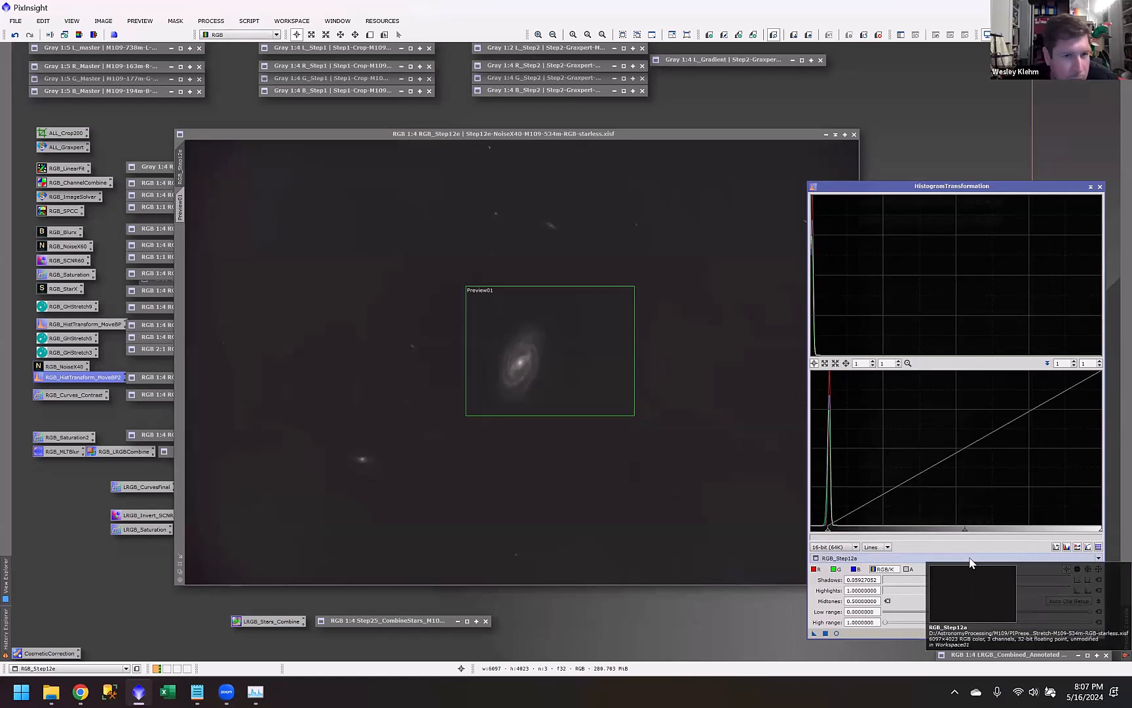
left_click(970, 562)
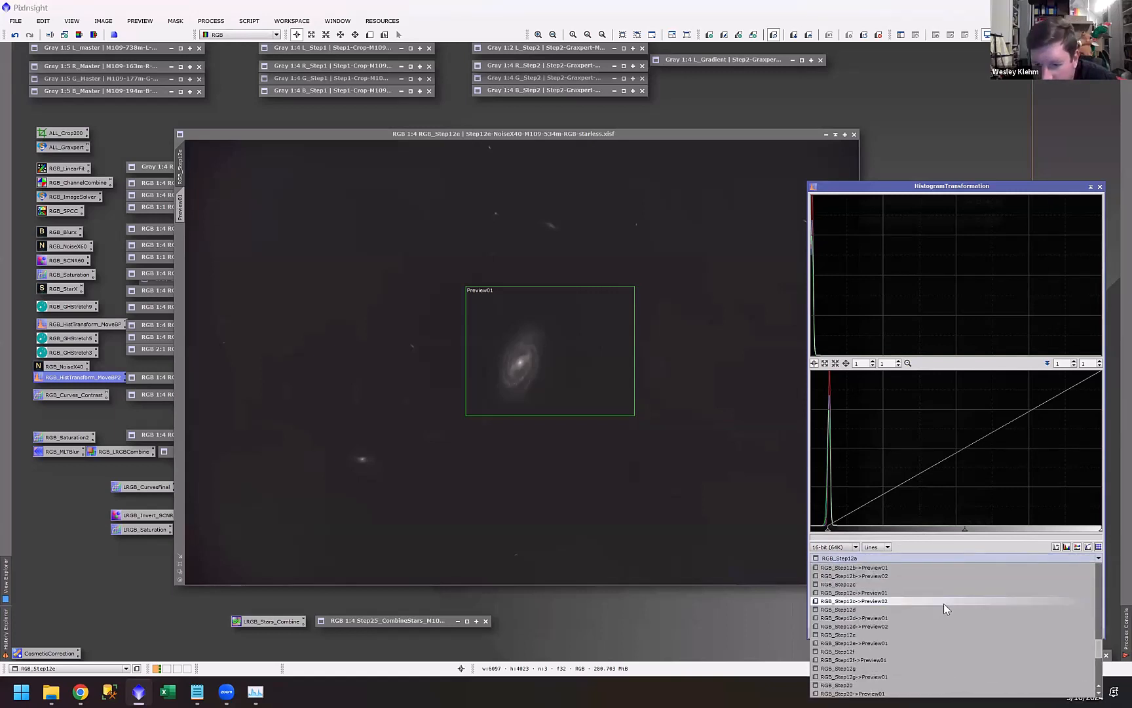
left_click(894, 635)
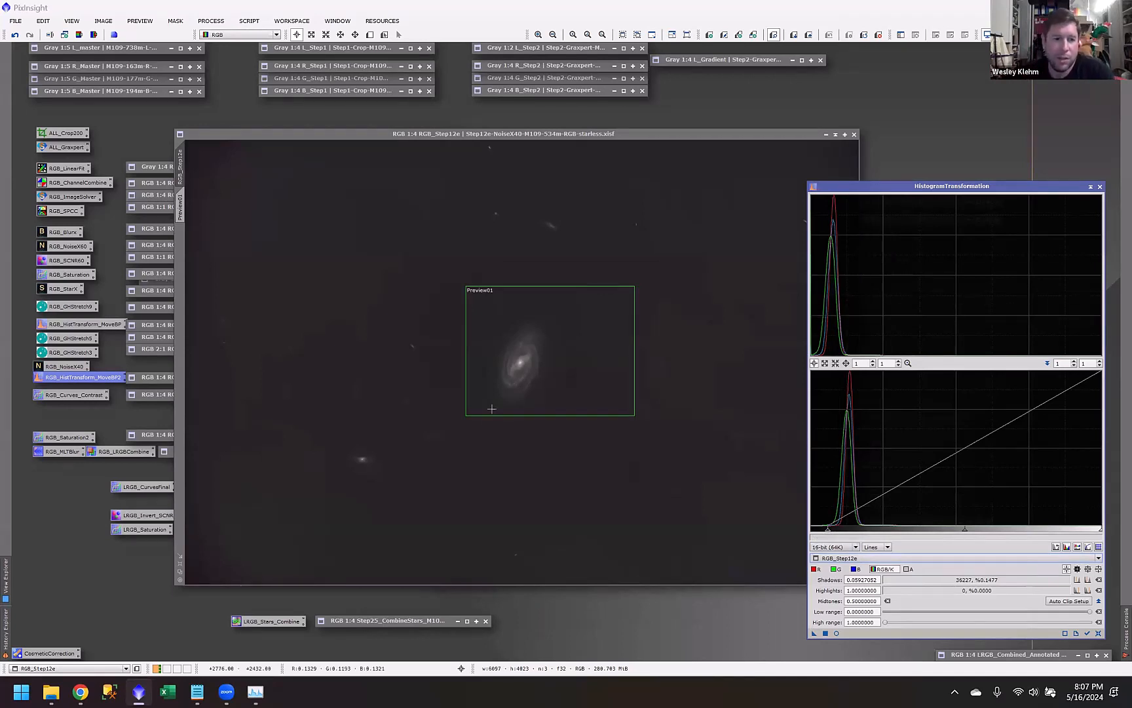
Step: Close HistogramTransformation and inspect the galaxy in RGB_Step12f, shown in place of RGB_Step12e
double_click(156, 377)
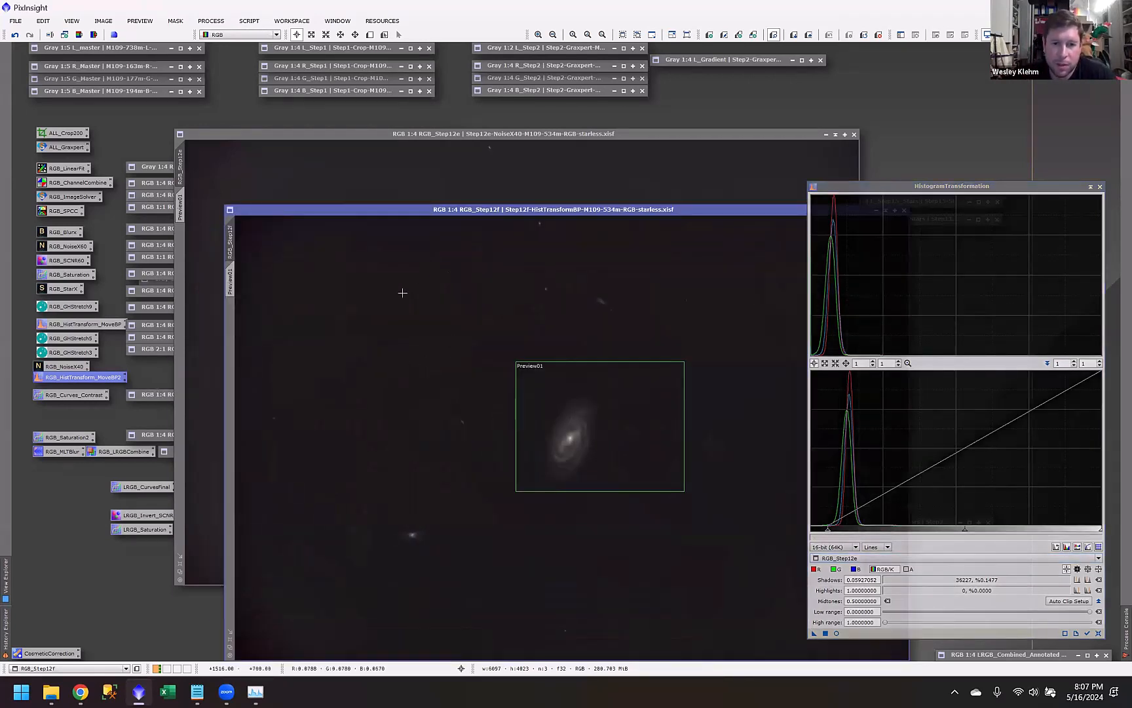
left_click(1100, 187)
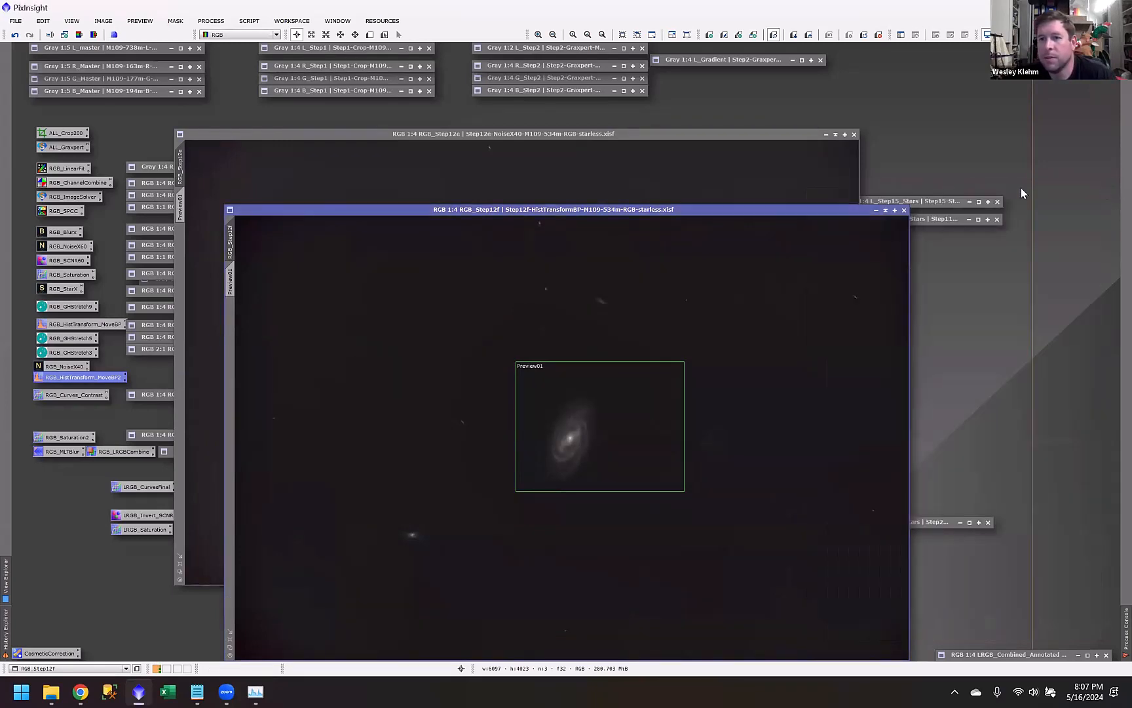
left_click(838, 135)
left_click_drag(652, 210, 611, 116)
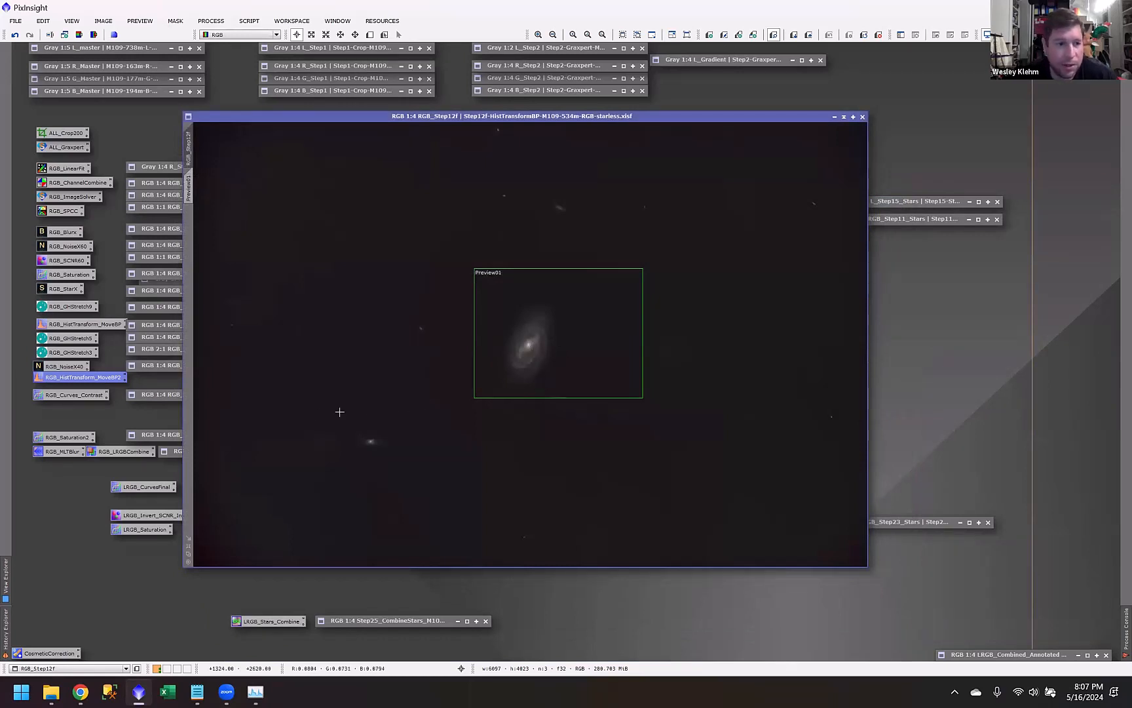
scroll(540, 363, "up", 1)
scroll(540, 362, "up", 2)
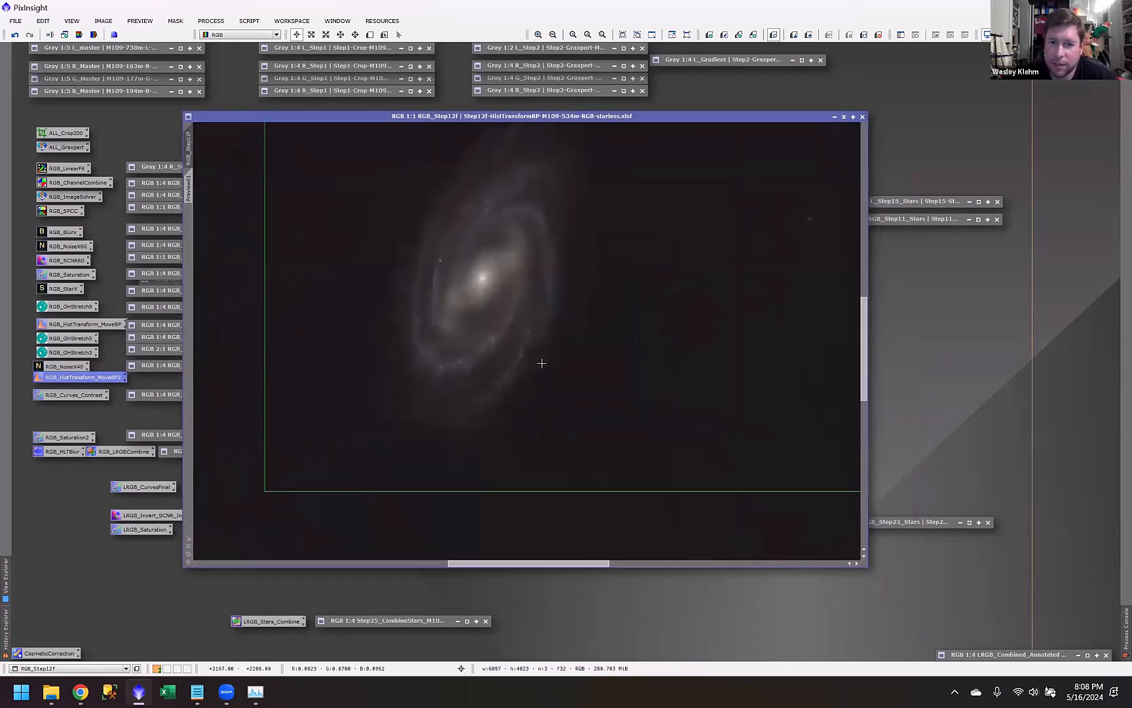
scroll(544, 366, "down", 3)
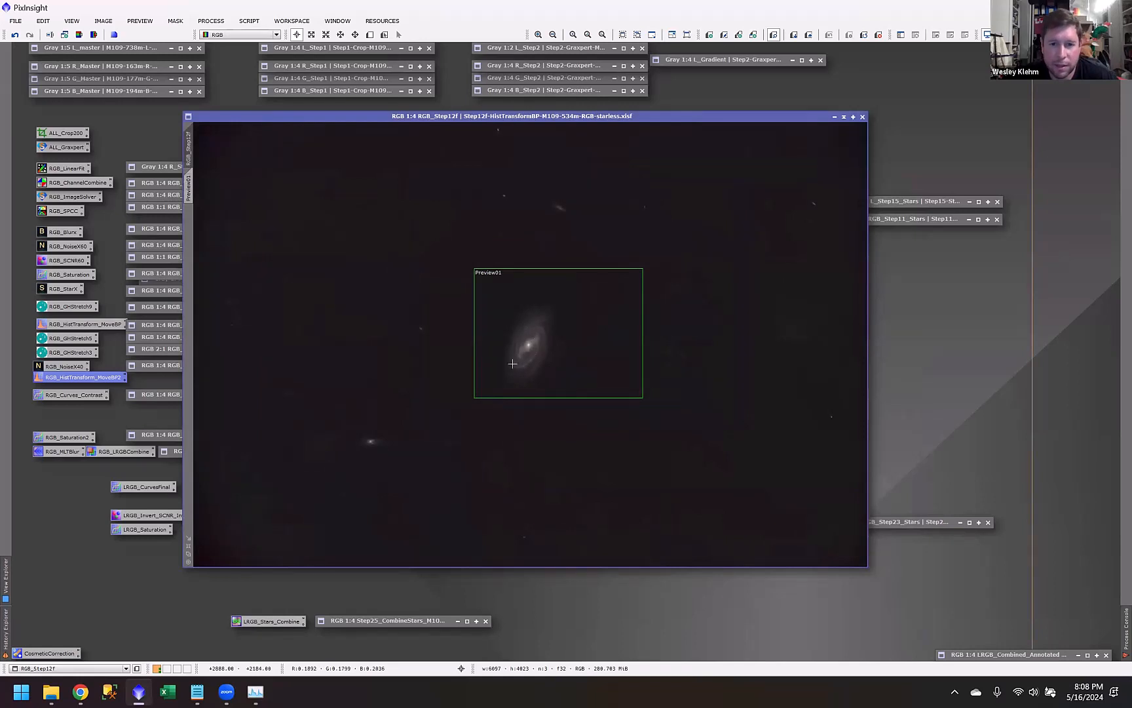
Step: Load the saved RGB_Curves_Contrast settings and display the combined RGB/K curve
double_click(66, 396)
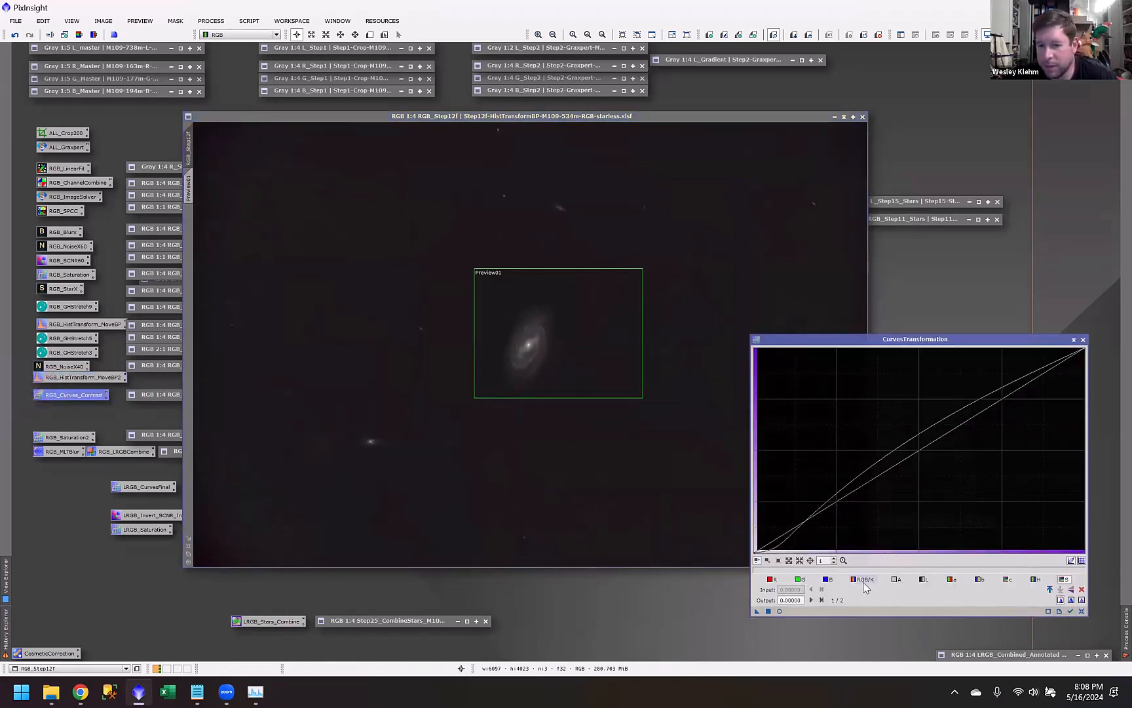
left_click(862, 580)
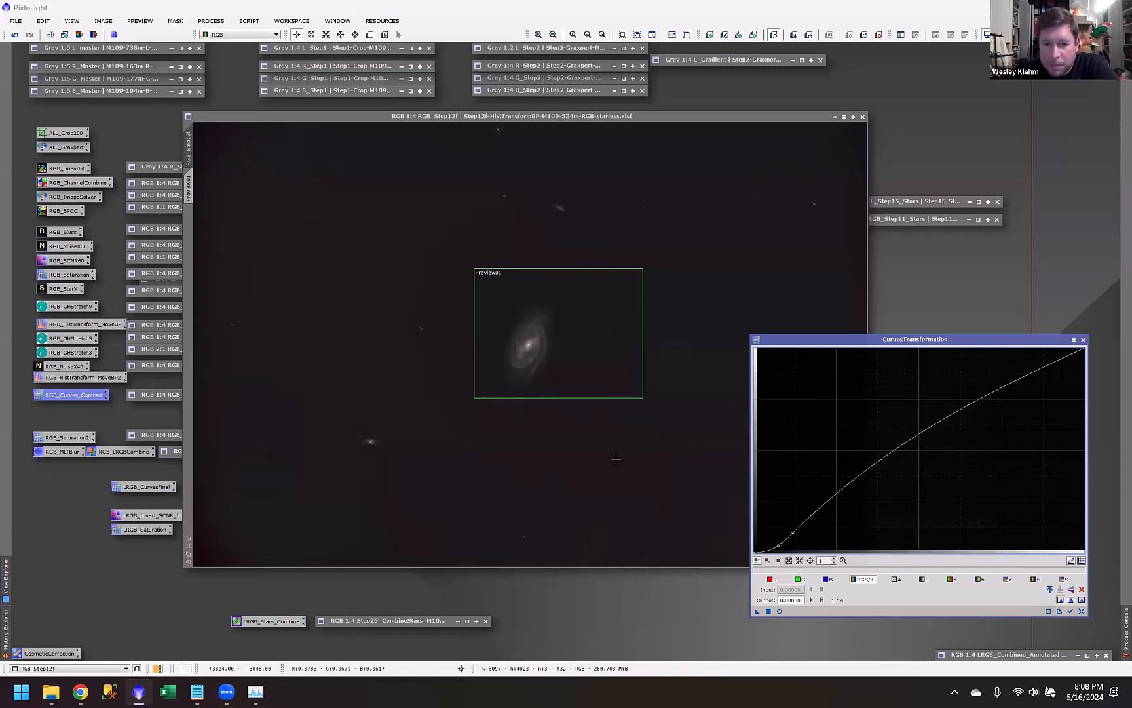
Step: Move RGB_Step12f clear of the curve and probe its background pixel values against the RGB/K contrast curve
left_click_drag(675, 117, 573, 110)
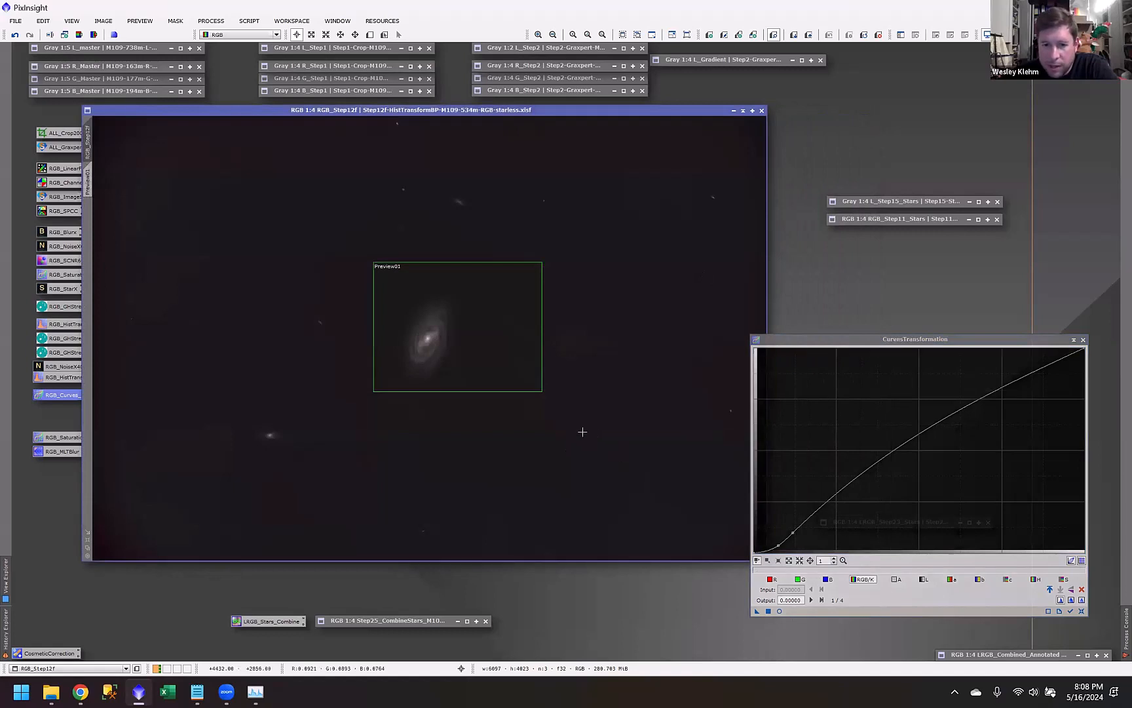
mouse_move(582, 432)
left_mouse_down()
mouse_move(566, 419)
mouse_move(574, 470)
mouse_move(535, 486)
mouse_move(557, 446)
mouse_move(539, 440)
mouse_move(542, 450)
mouse_move(597, 395)
mouse_move(620, 362)
mouse_move(619, 331)
mouse_move(609, 399)
mouse_move(581, 435)
mouse_move(606, 455)
mouse_move(592, 448)
left_mouse_up()
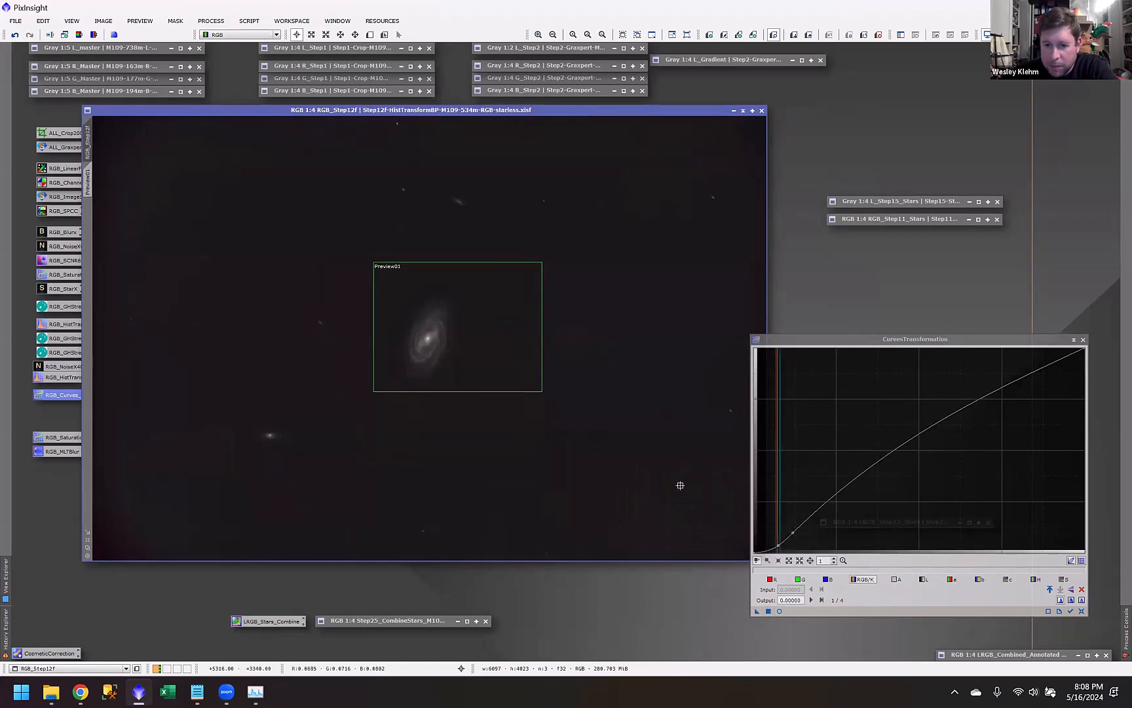
left_click_drag(680, 486, 521, 468)
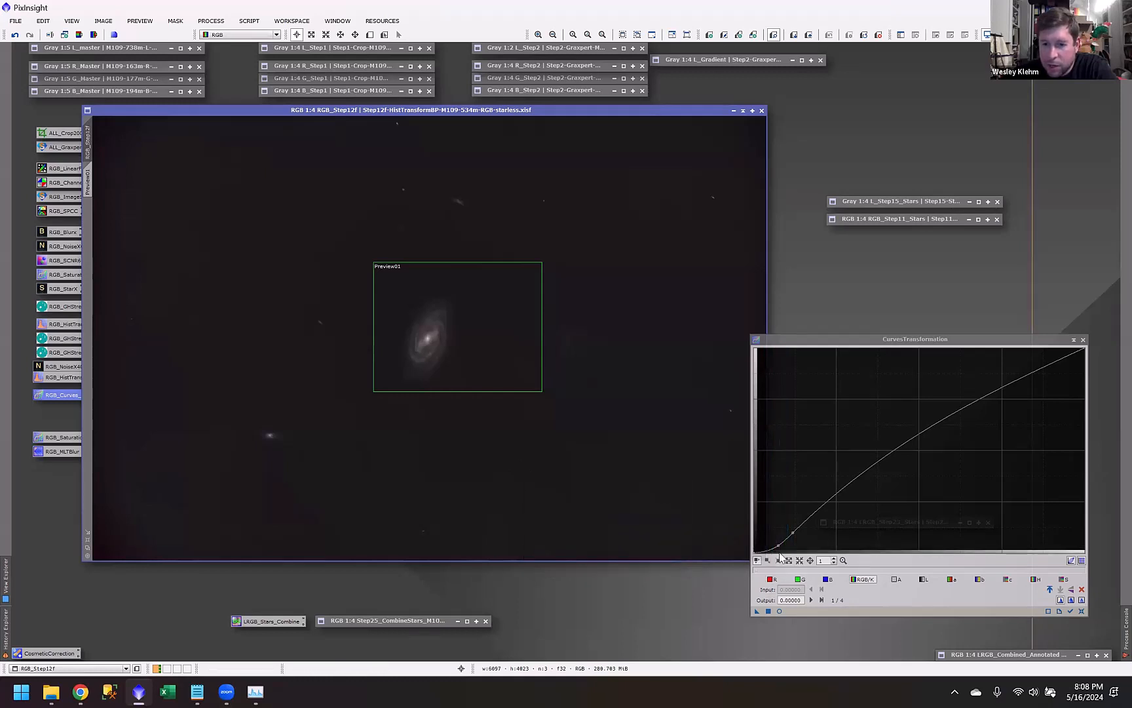
Step: Preview the contrast curve on RGB_Step12f in real time, toggling it to compare before and after, and close the preview
left_click(779, 612)
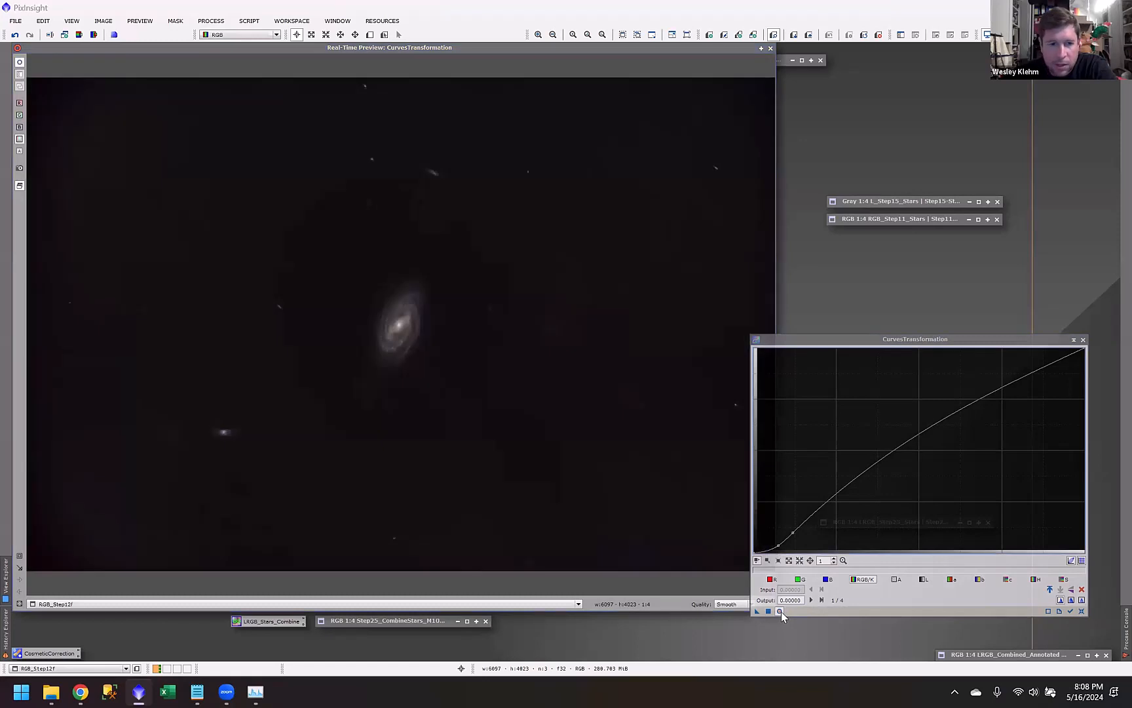
left_click(781, 611)
left_click(780, 612)
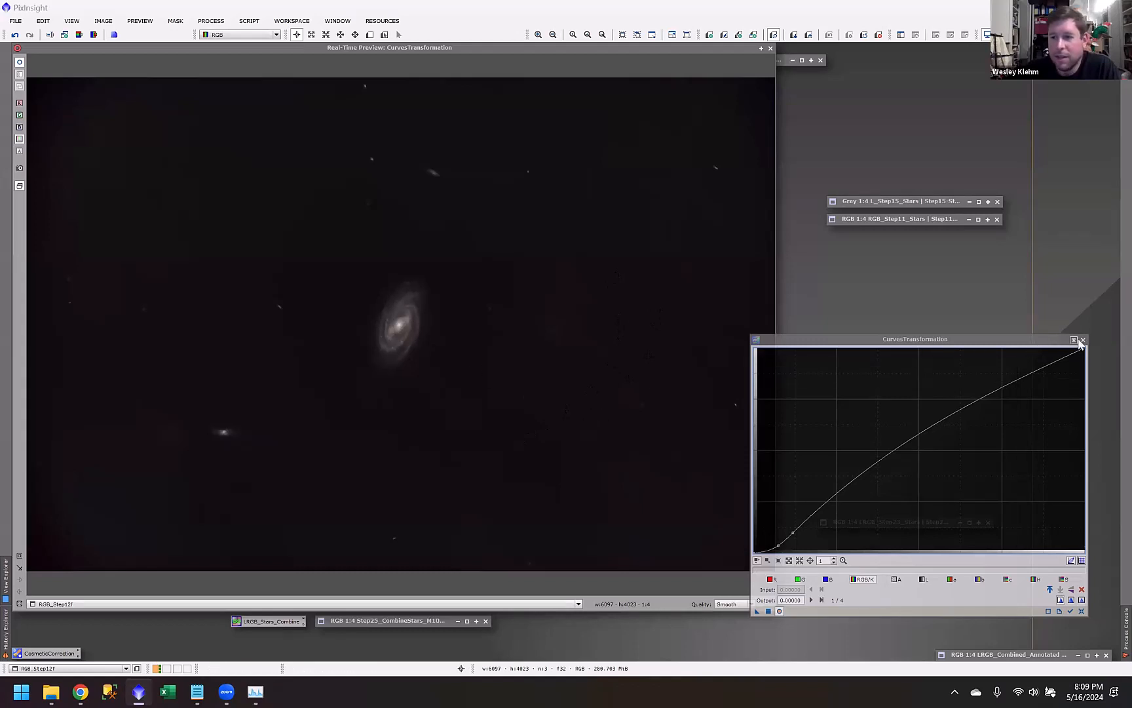
left_click(770, 48)
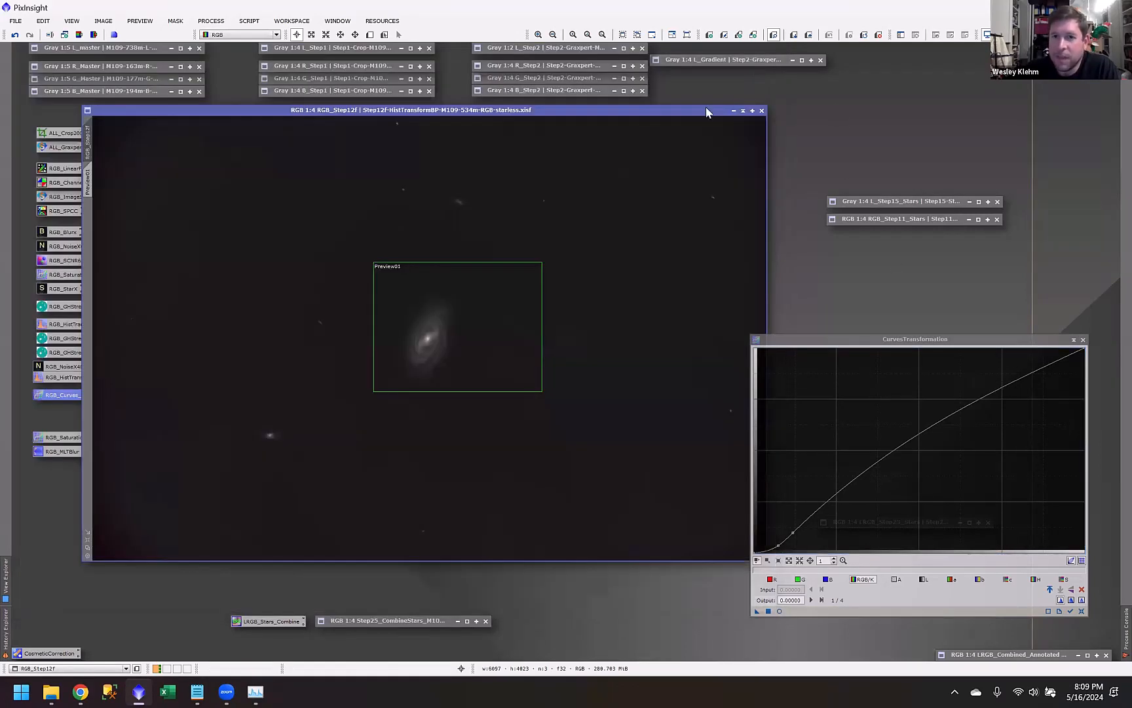
Step: Show RGB_Step12g in place of RGB_Step12f, with CurvesTransformation closed and the image repositioned in the workspace
left_click_drag(360, 110, 454, 102)
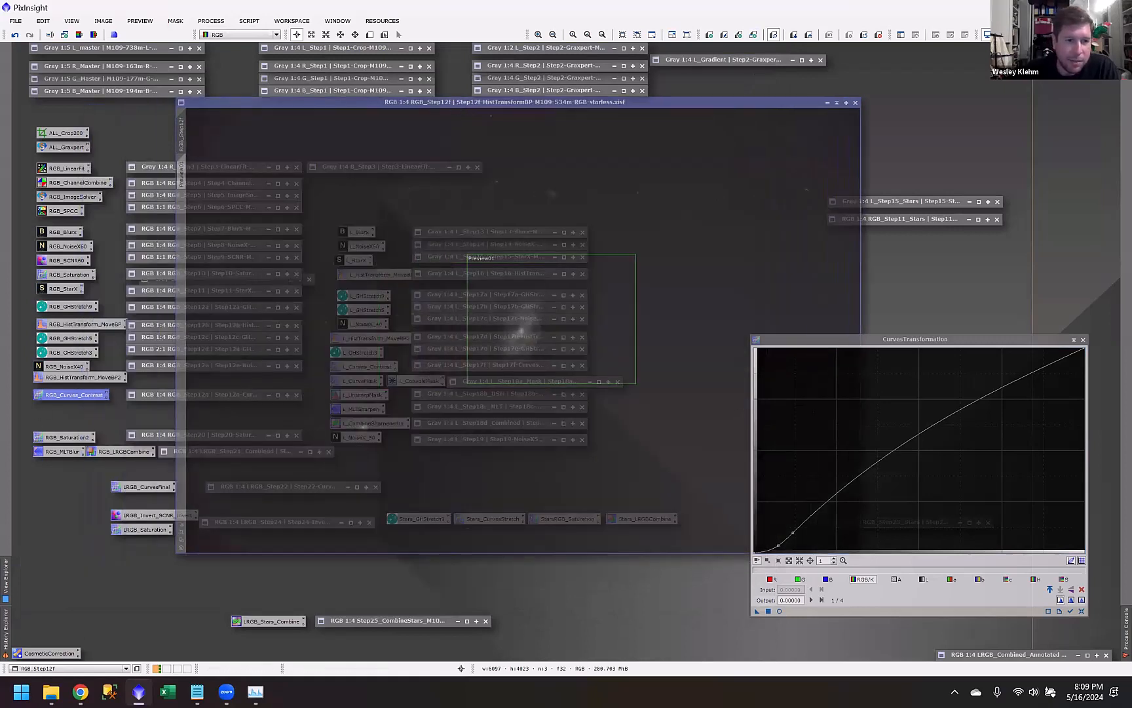
double_click(140, 395)
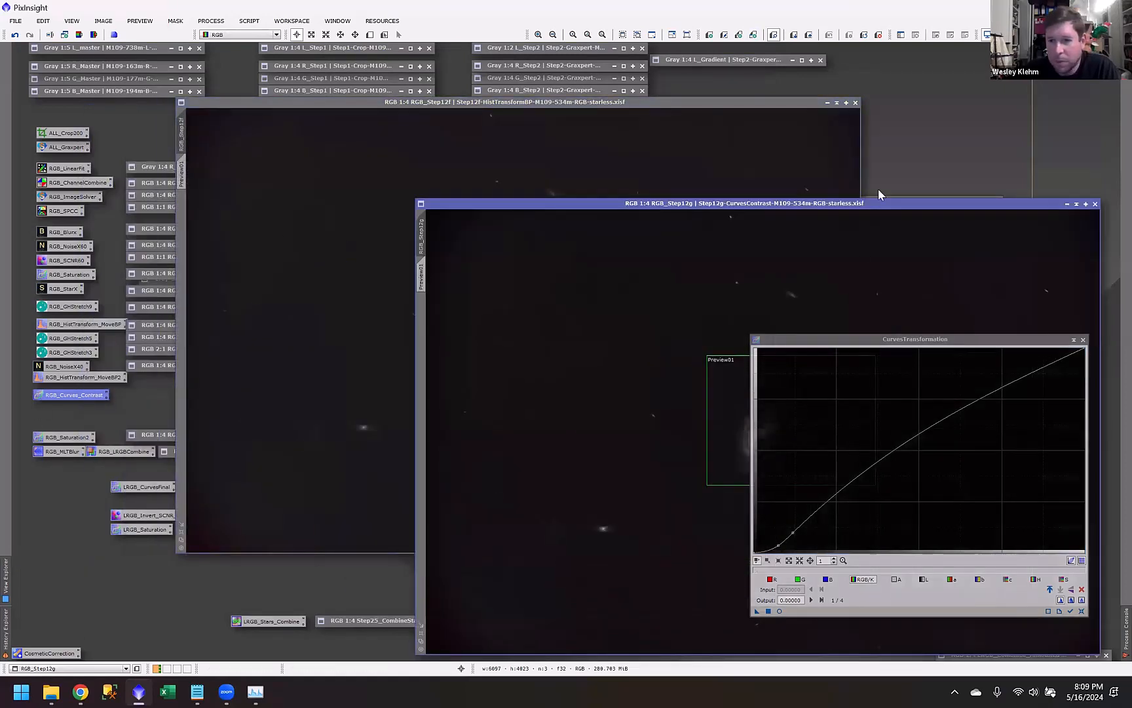
left_click(1083, 340)
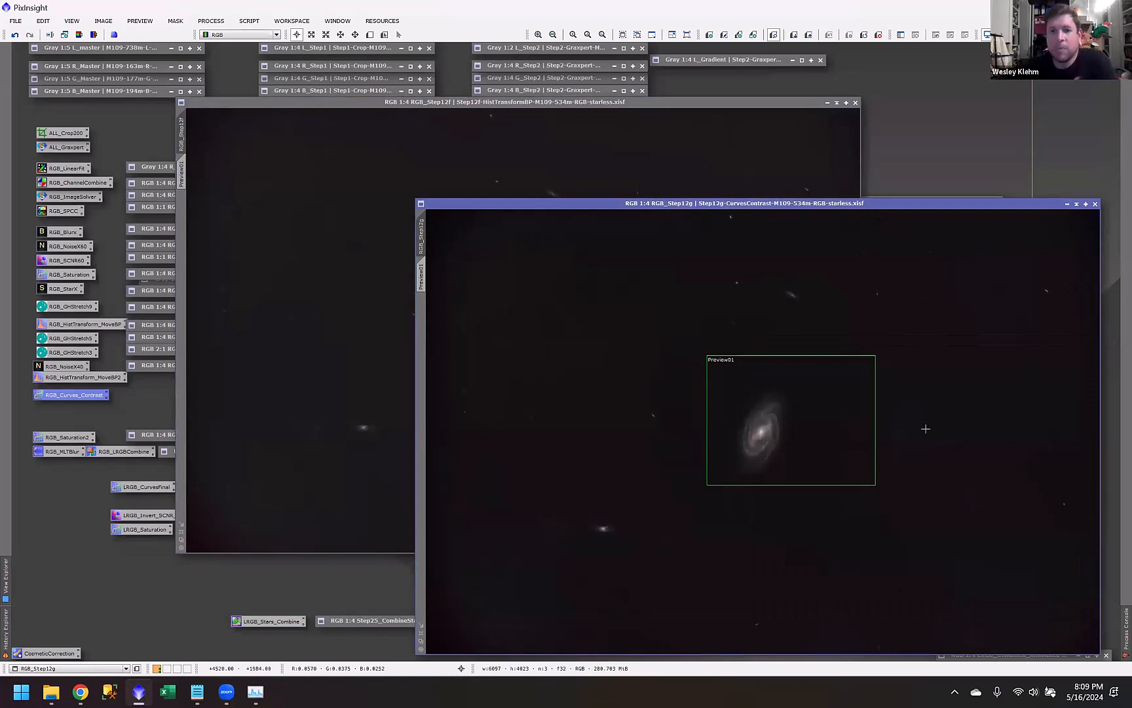
left_click(836, 103)
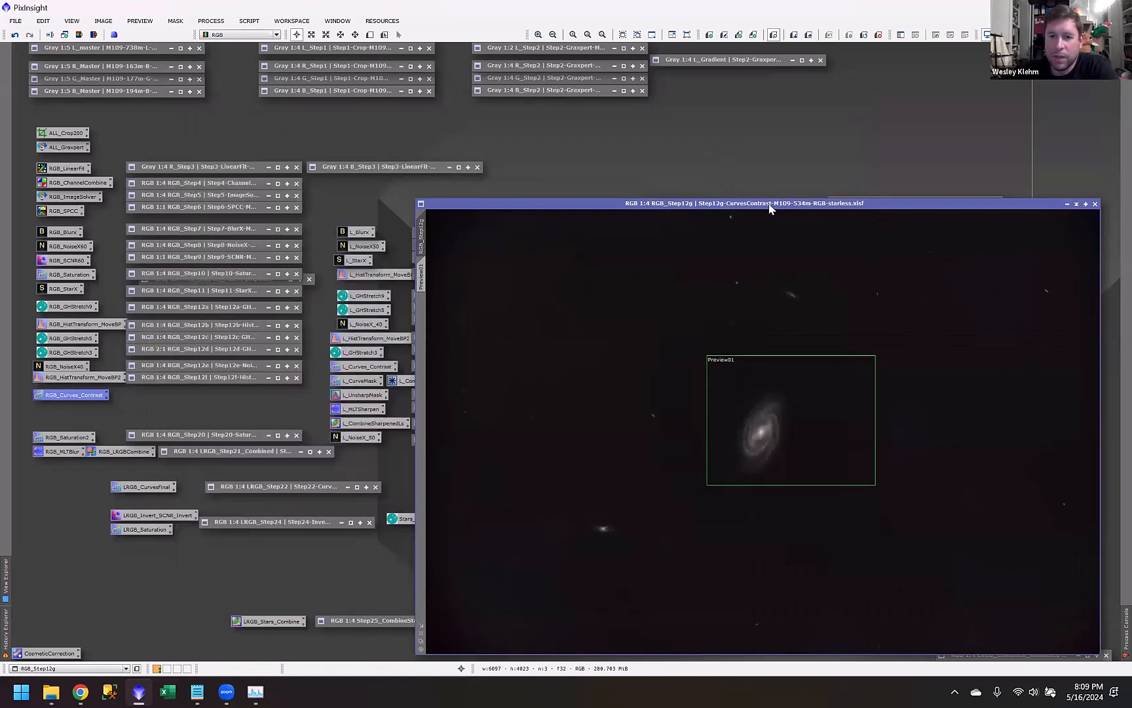
left_click_drag(770, 208, 496, 130)
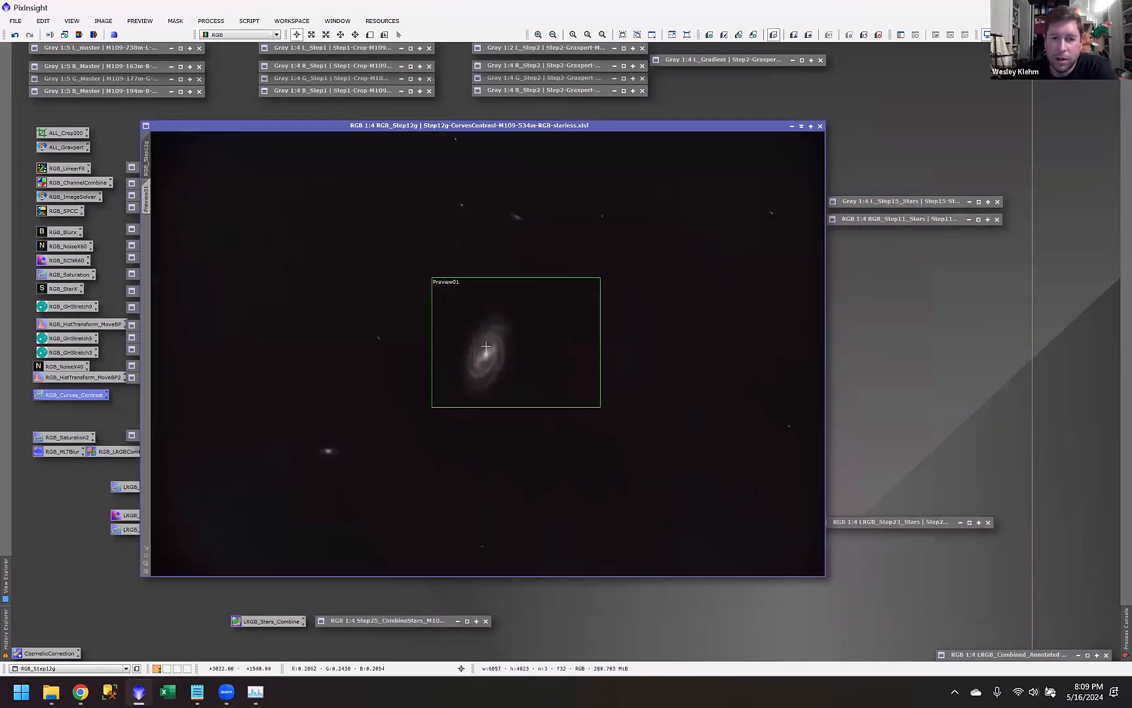
Step: Inspect the galaxy in RGB_Step12g at full scale and in context, and collapse the image
scroll(497, 394, "up", 3)
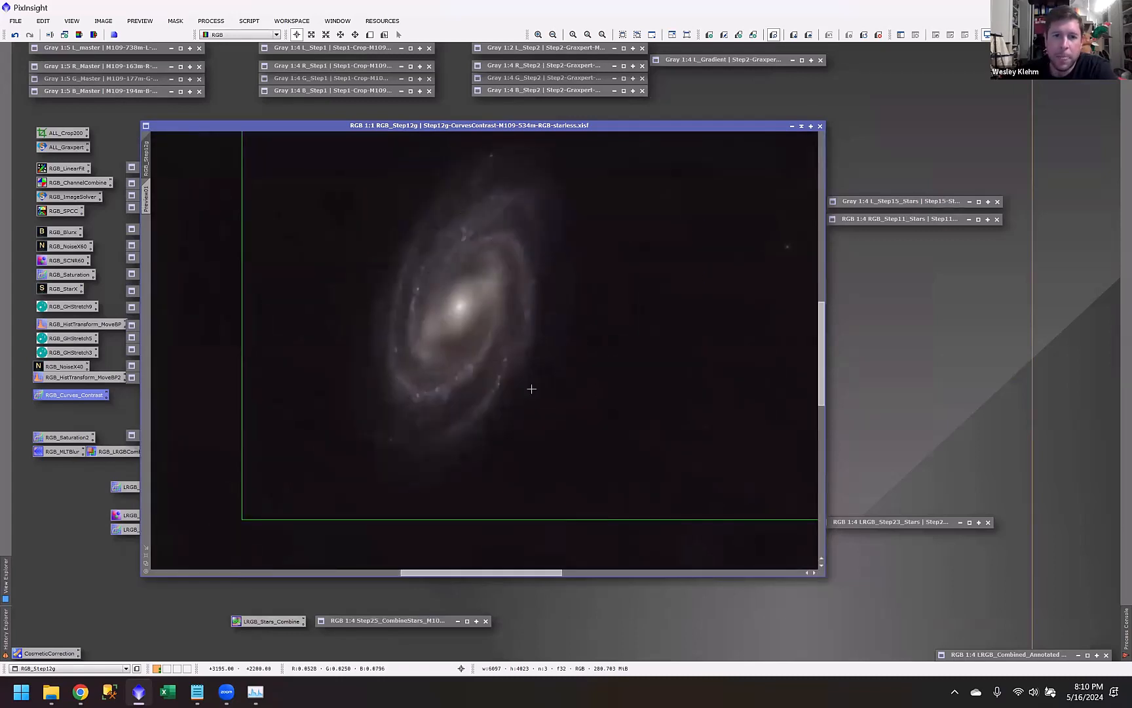
scroll(492, 447, "down", 1)
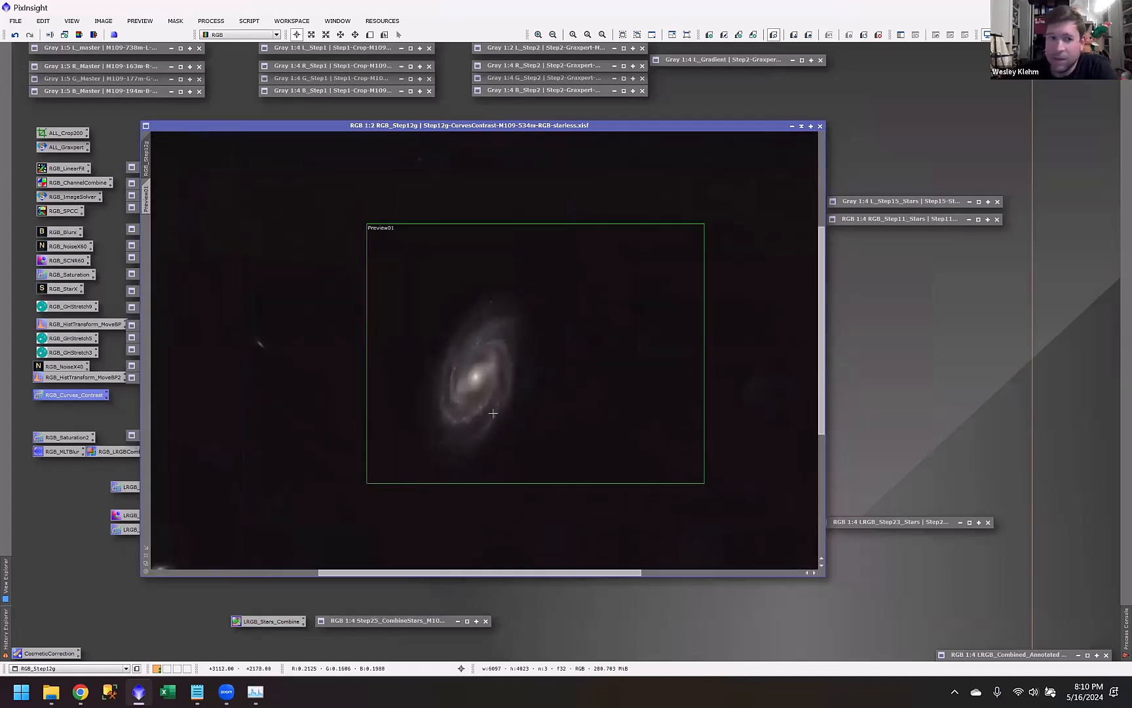
scroll(493, 412, "up", 1)
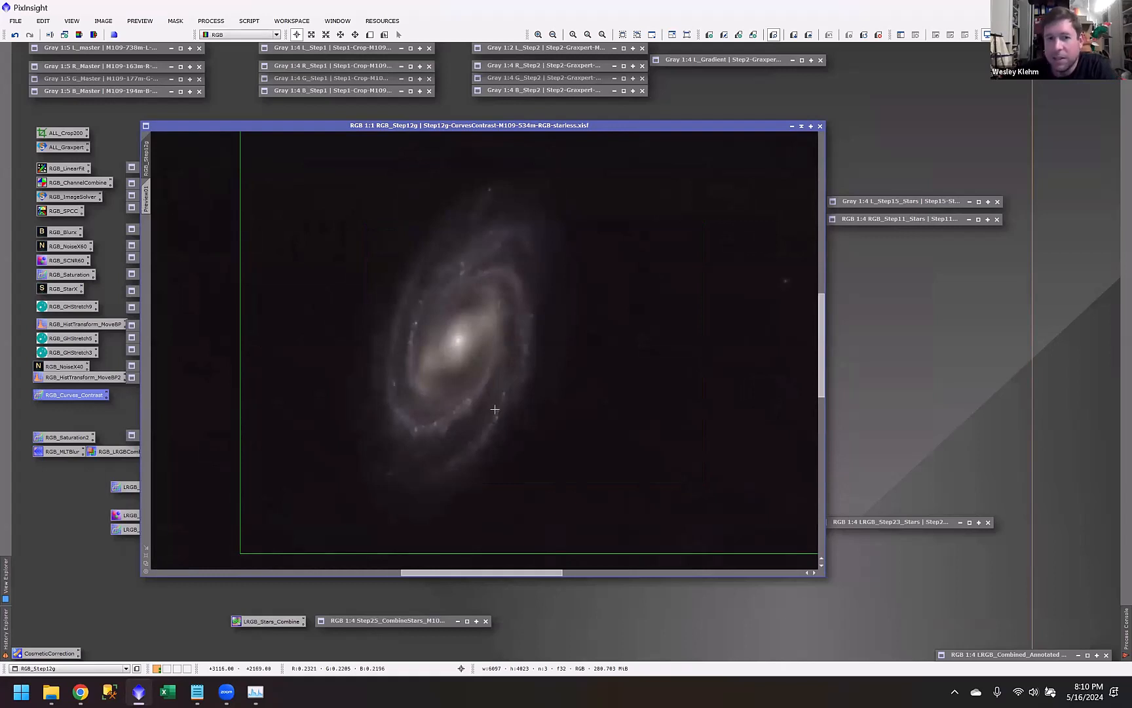
scroll(494, 410, "down", 2)
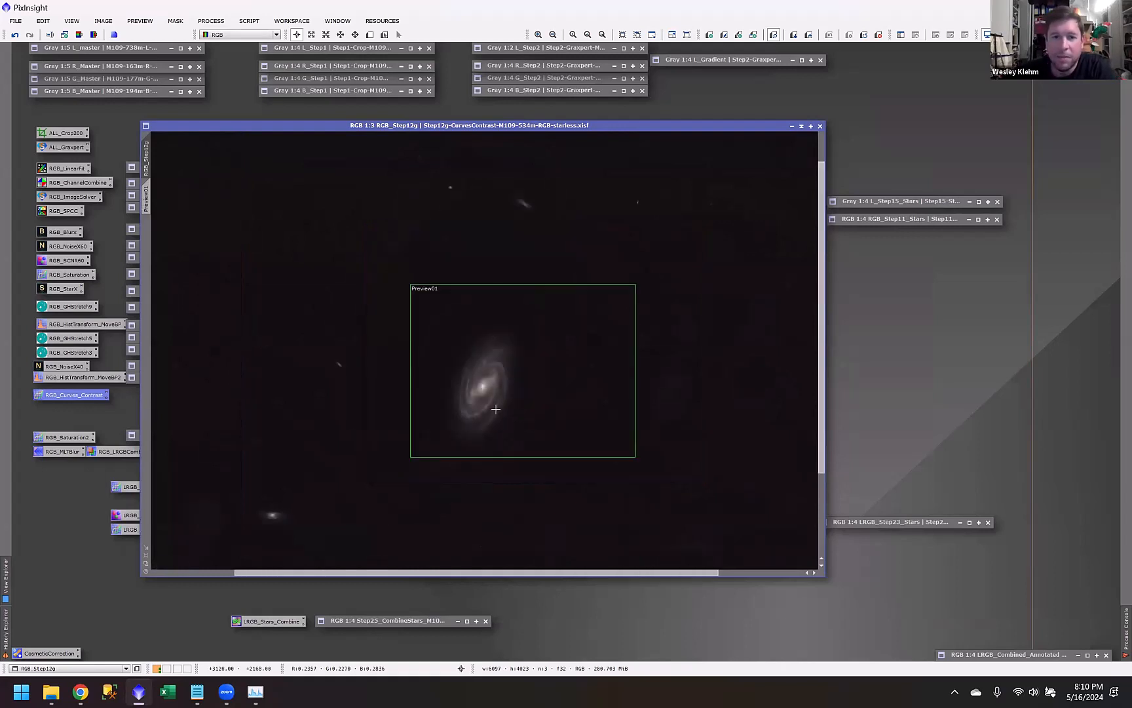
left_click(802, 127)
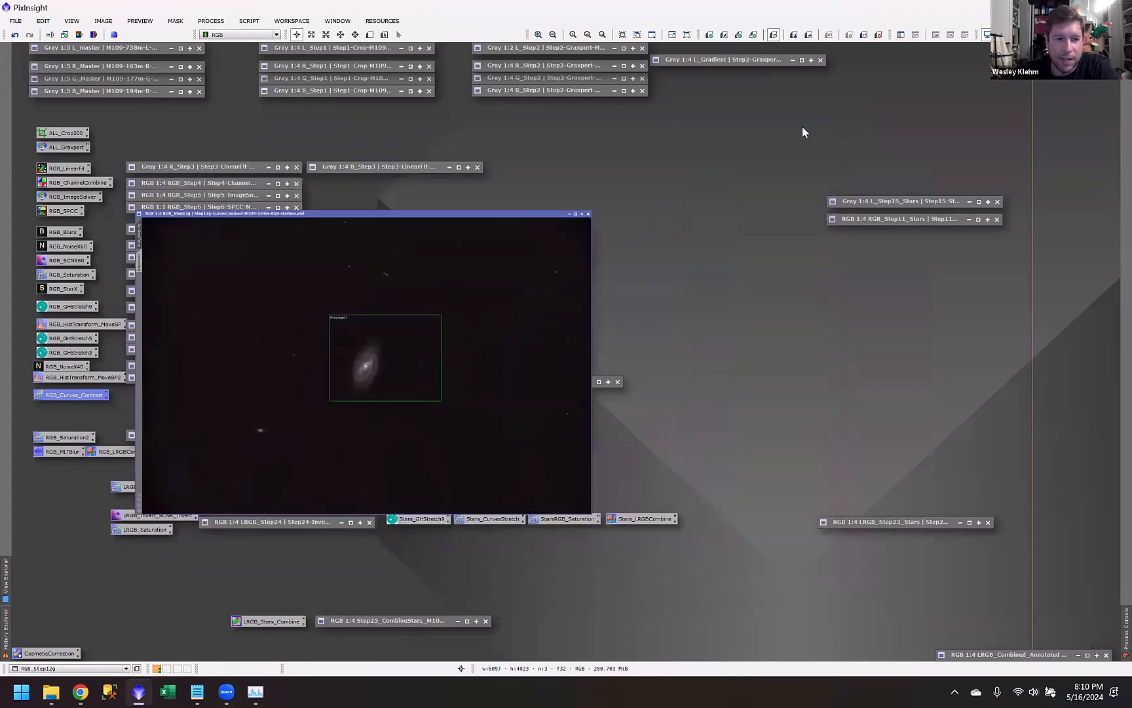
Step: Review the whole luminance image L_Step2 and collapse it
double_click(561, 49)
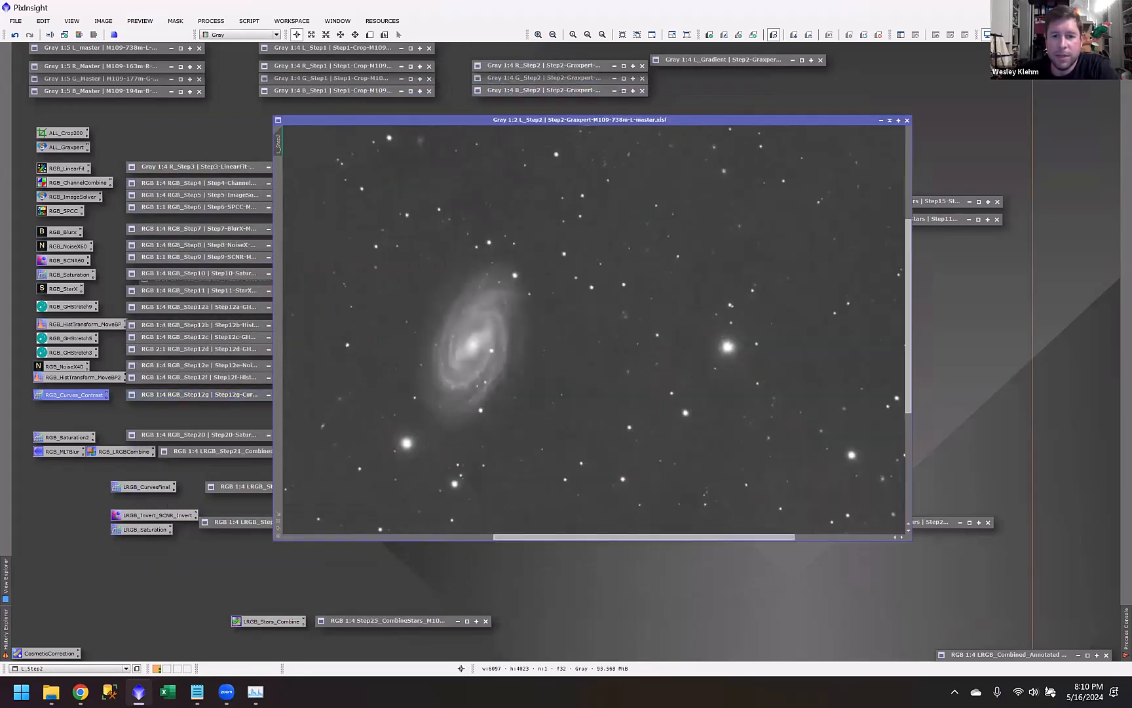
scroll(685, 223, "down", 1)
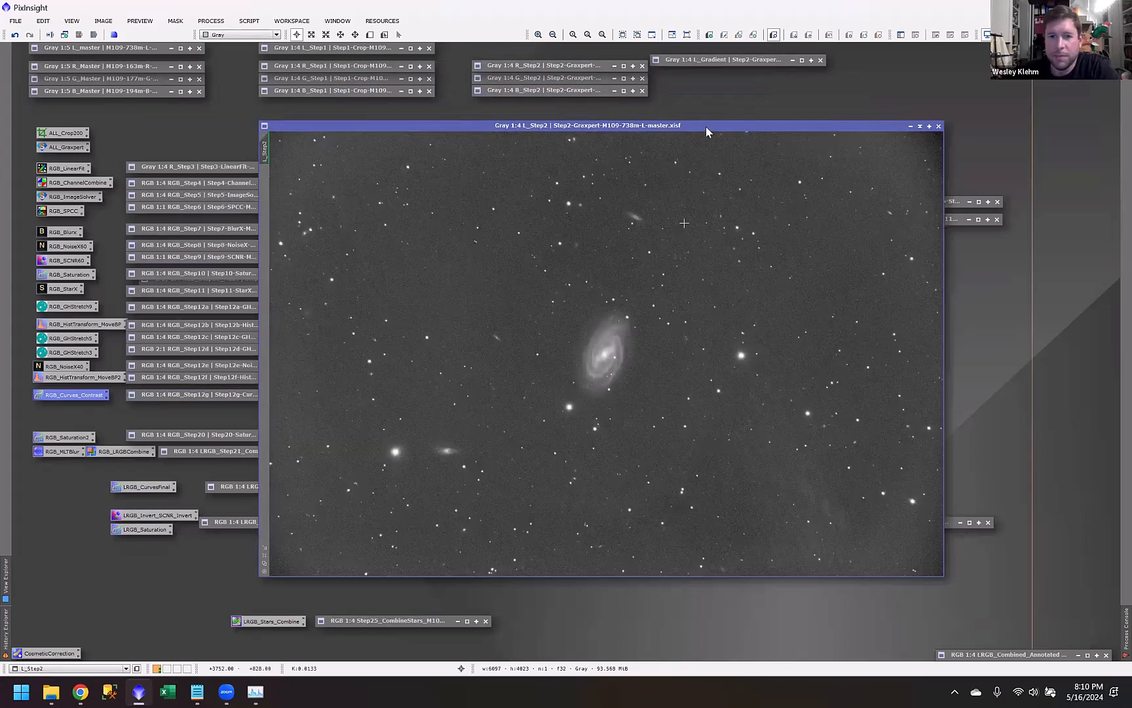
left_click_drag(563, 131, 705, 131)
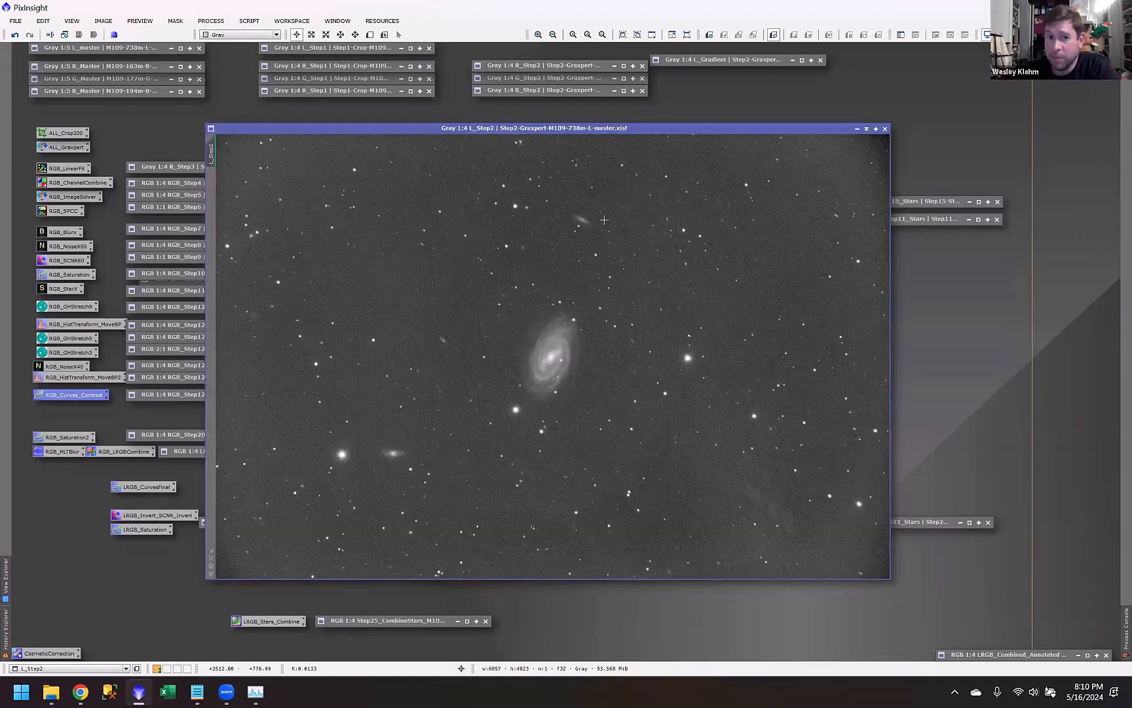
left_click(867, 129)
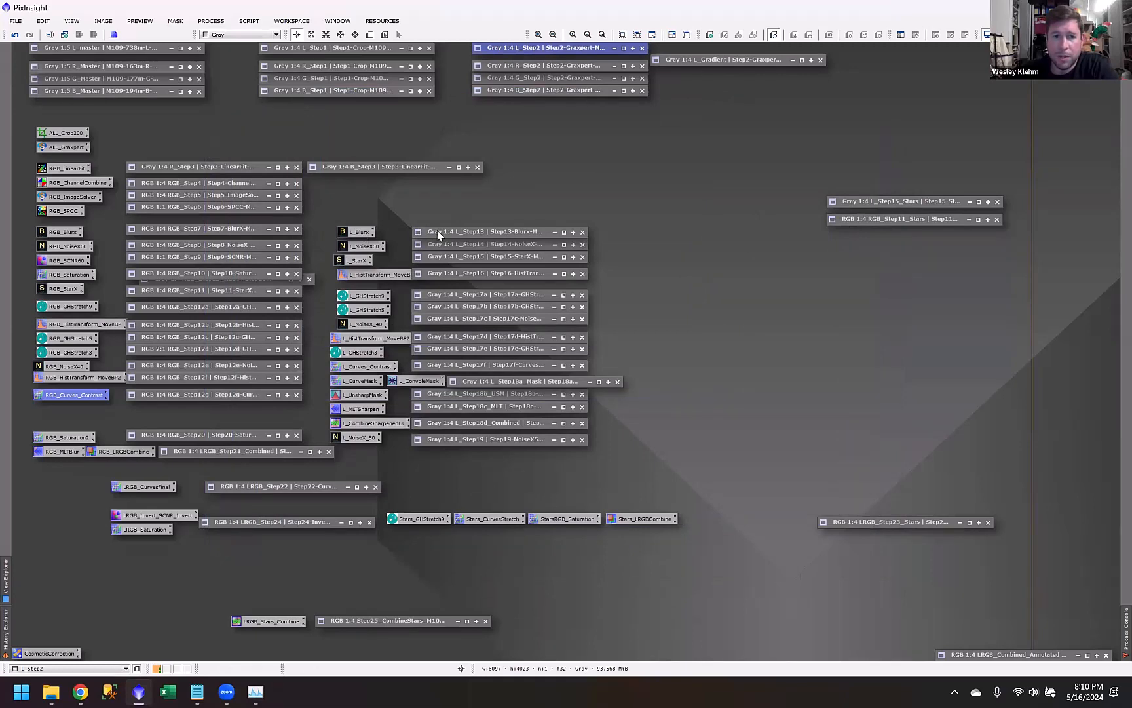
Step: Show the deblurred luminance image L_Step13 and view its galaxy at 1:1
double_click(437, 231)
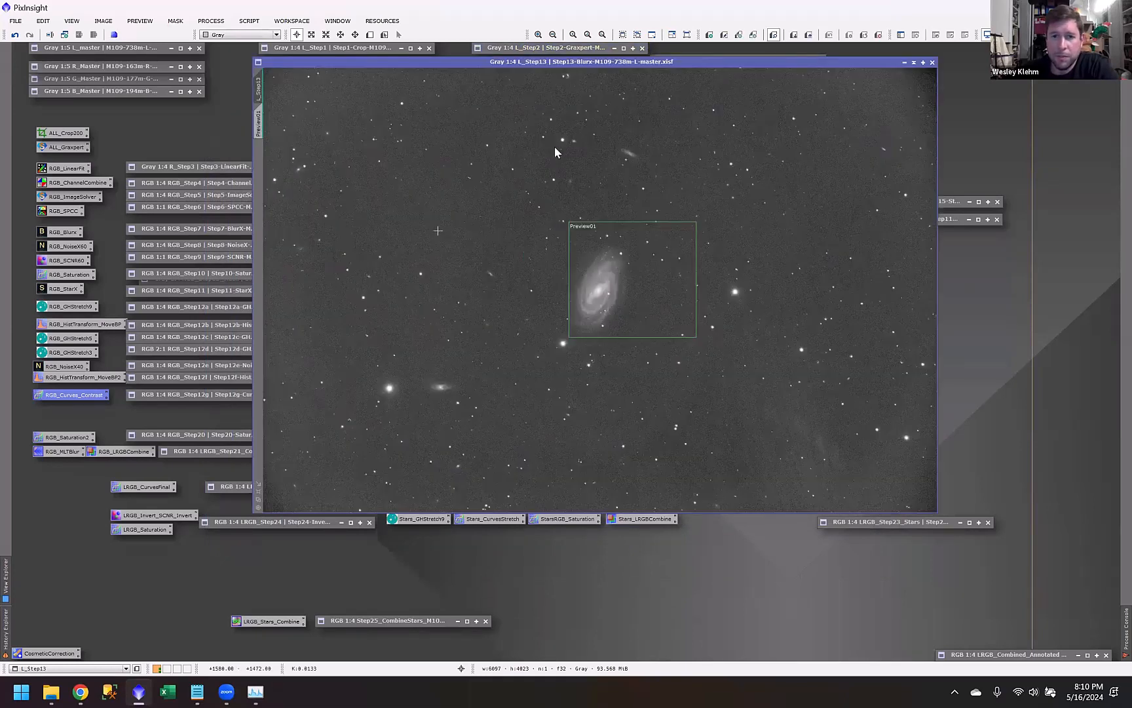
left_click_drag(581, 61, 399, 166)
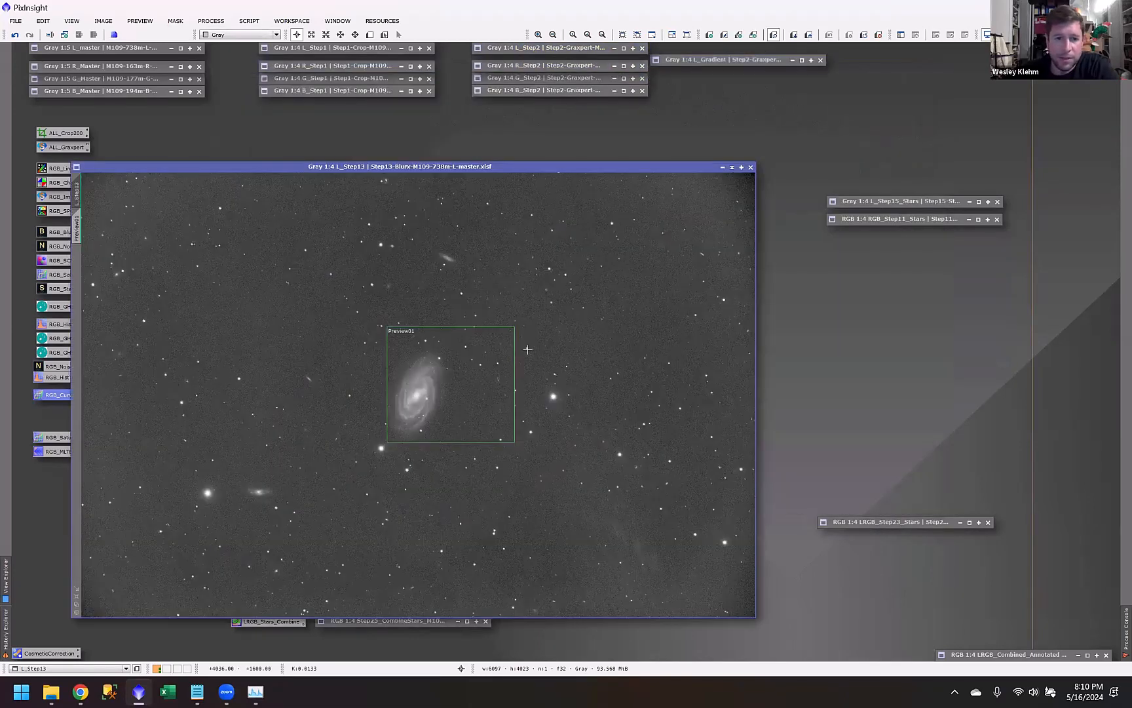
left_click(573, 34)
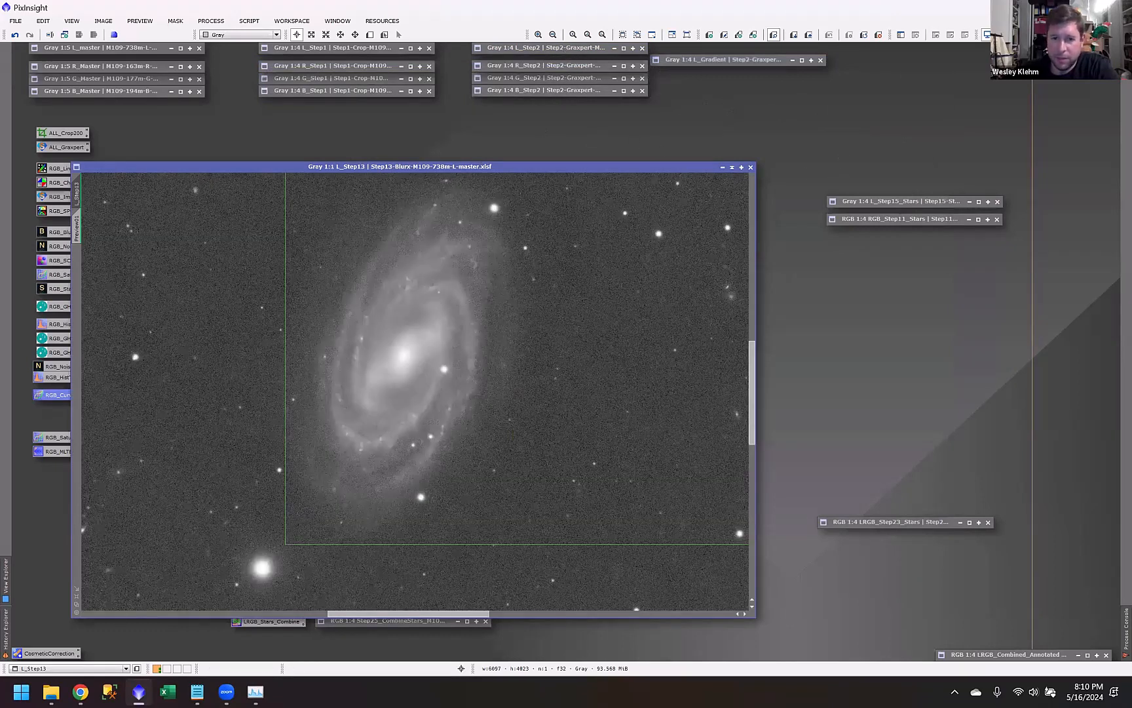
Step: Compare the galaxy and stars in L_Step2 side by side with those in L_Step13
double_click(544, 48)
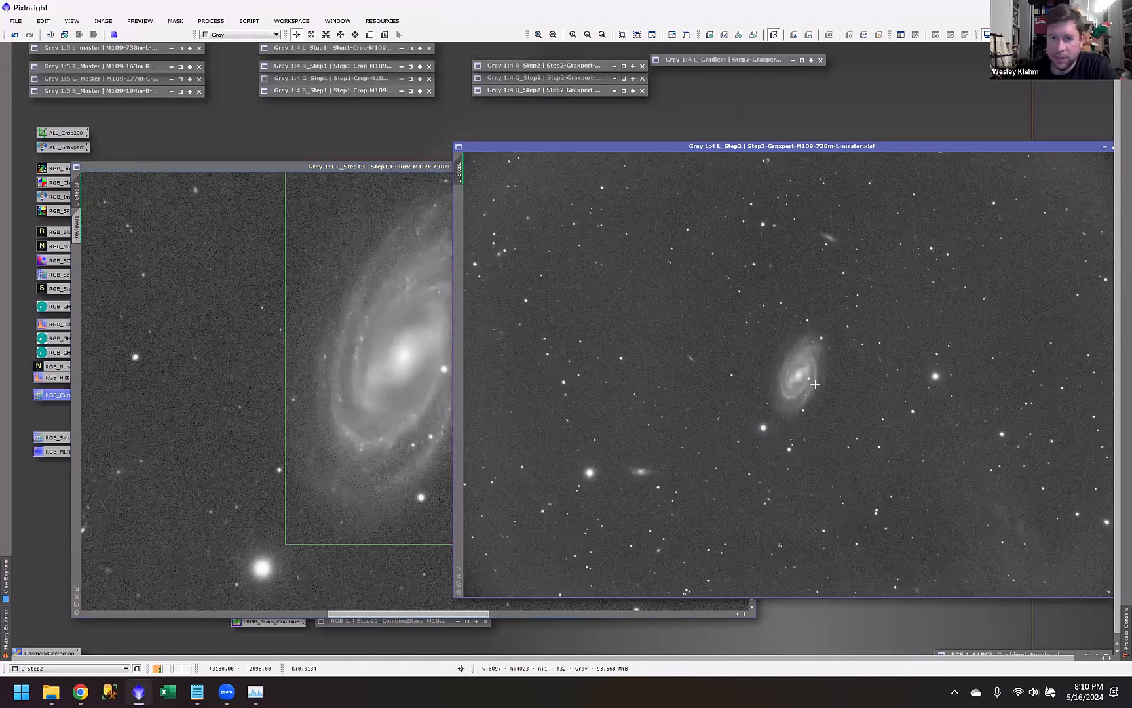
scroll(814, 383, "up", 4)
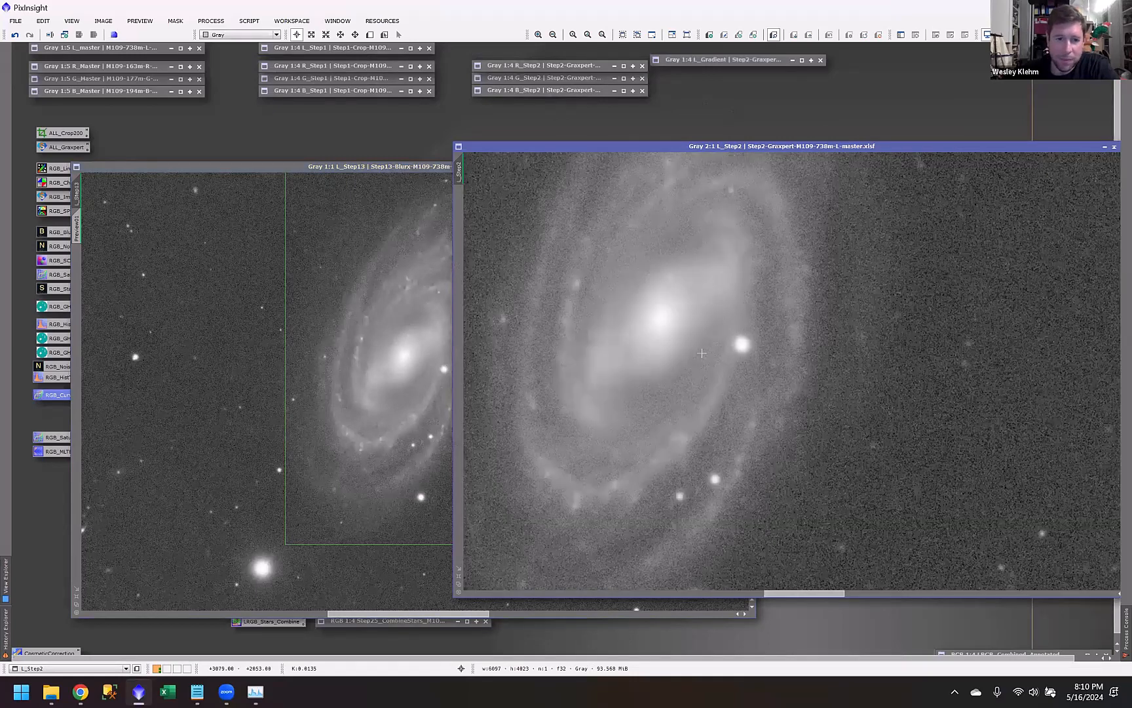
scroll(702, 353, "down", 1)
left_click(450, 167)
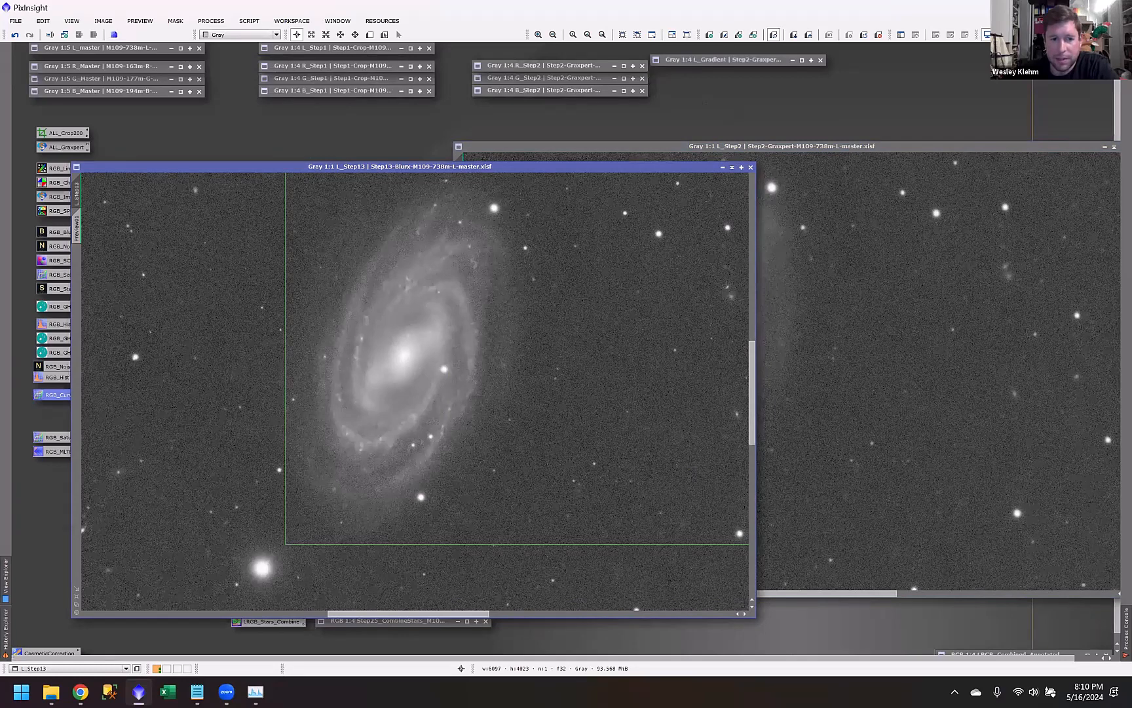
left_click_drag(449, 167, 281, 146)
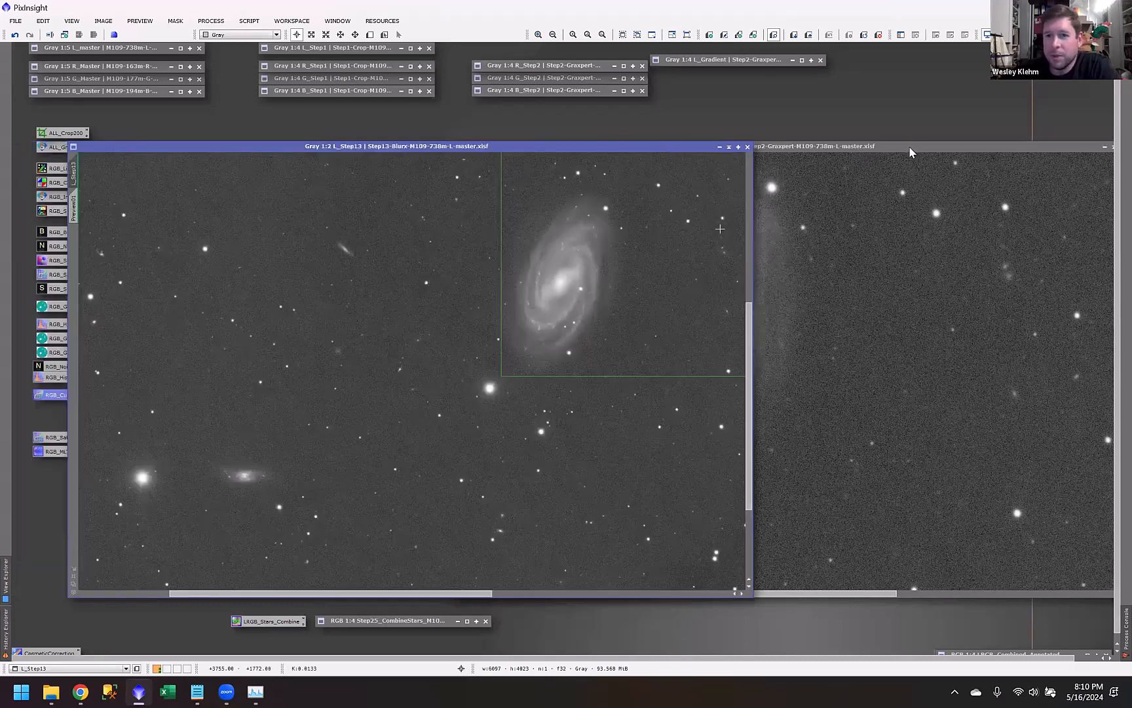
left_click(908, 146)
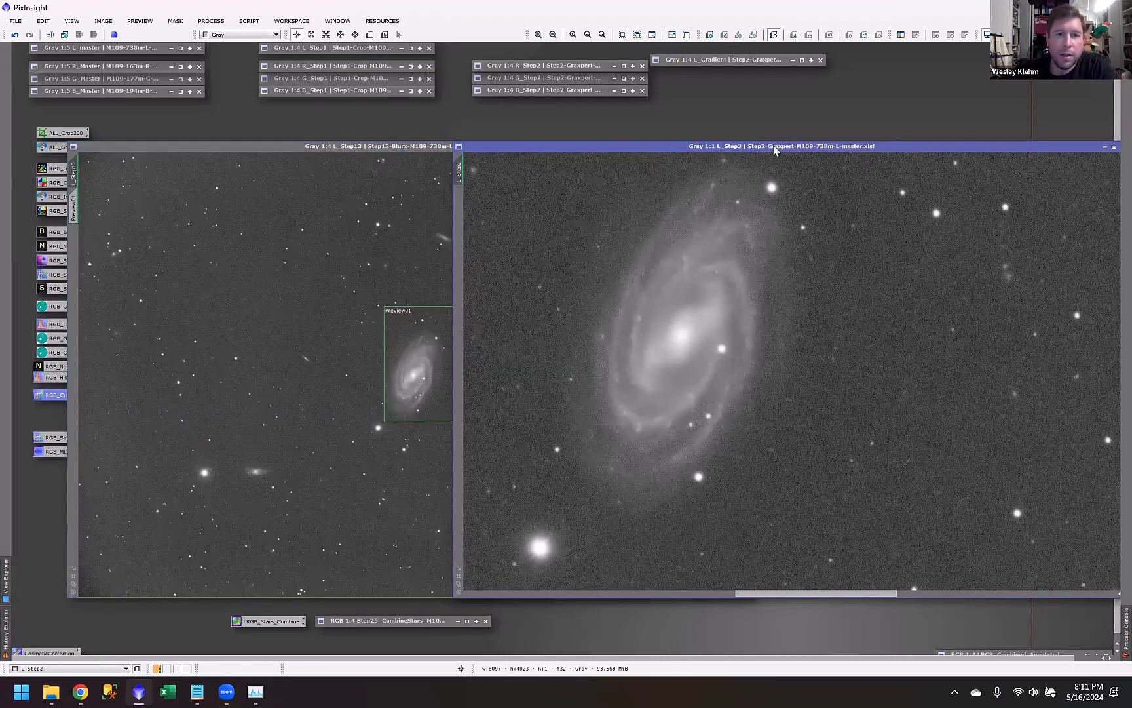
left_click_drag(977, 146, 773, 147)
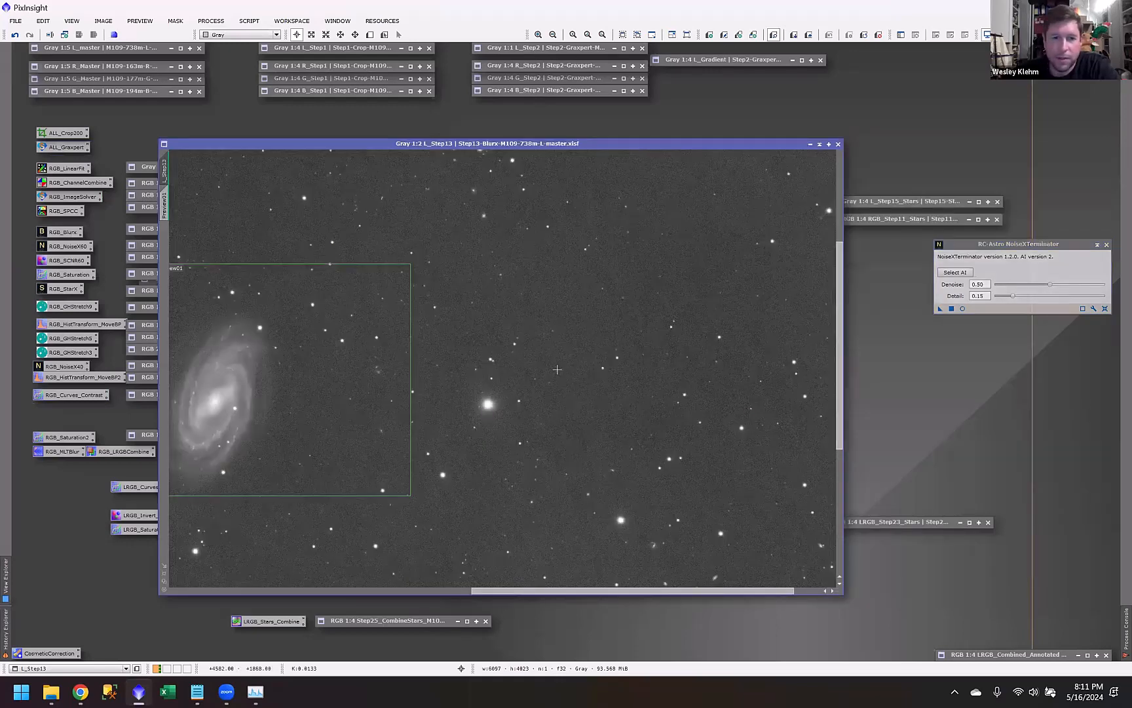
Step: Examine the galaxy and background noise in L_Step13 up to 4:1, and collapse it to show L_Step14
scroll(557, 370, "down", 1)
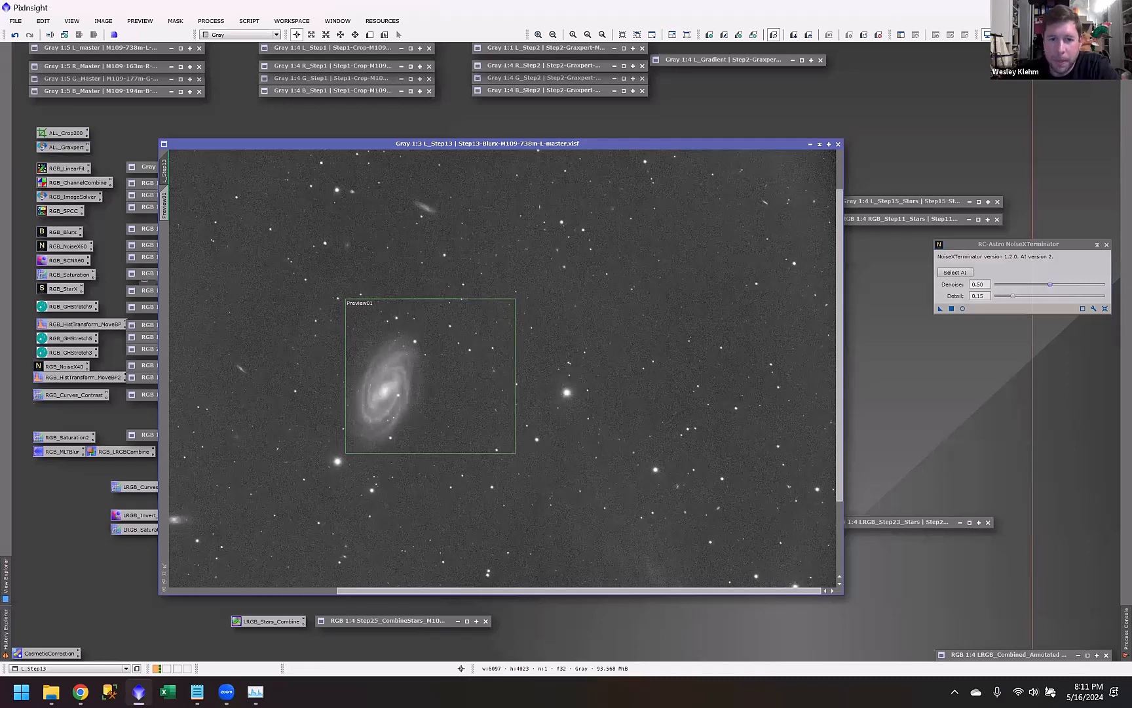
scroll(454, 412, "up", 2)
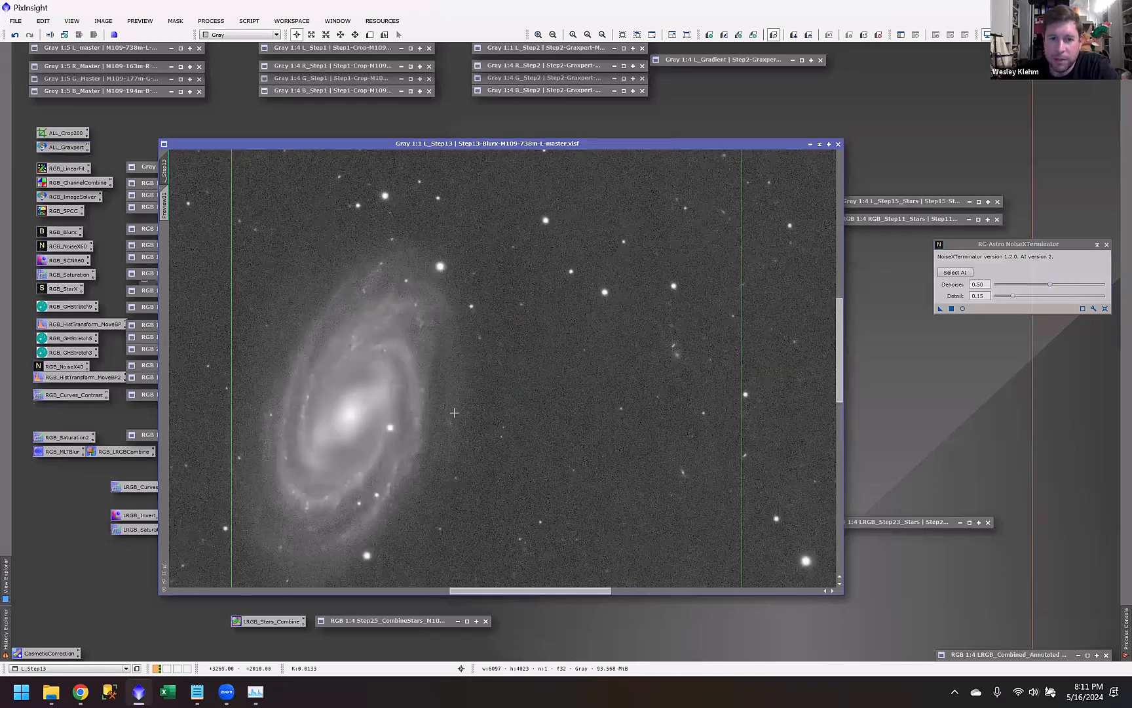
scroll(454, 412, "up", 3)
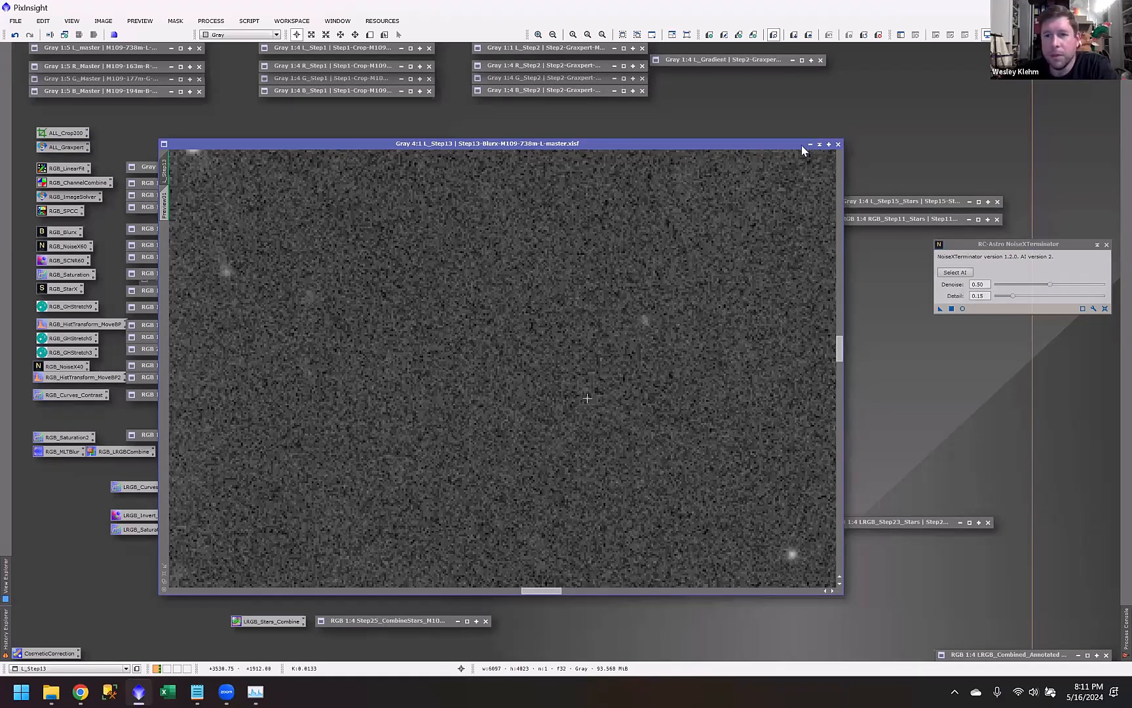
scroll(588, 397, "down", 4)
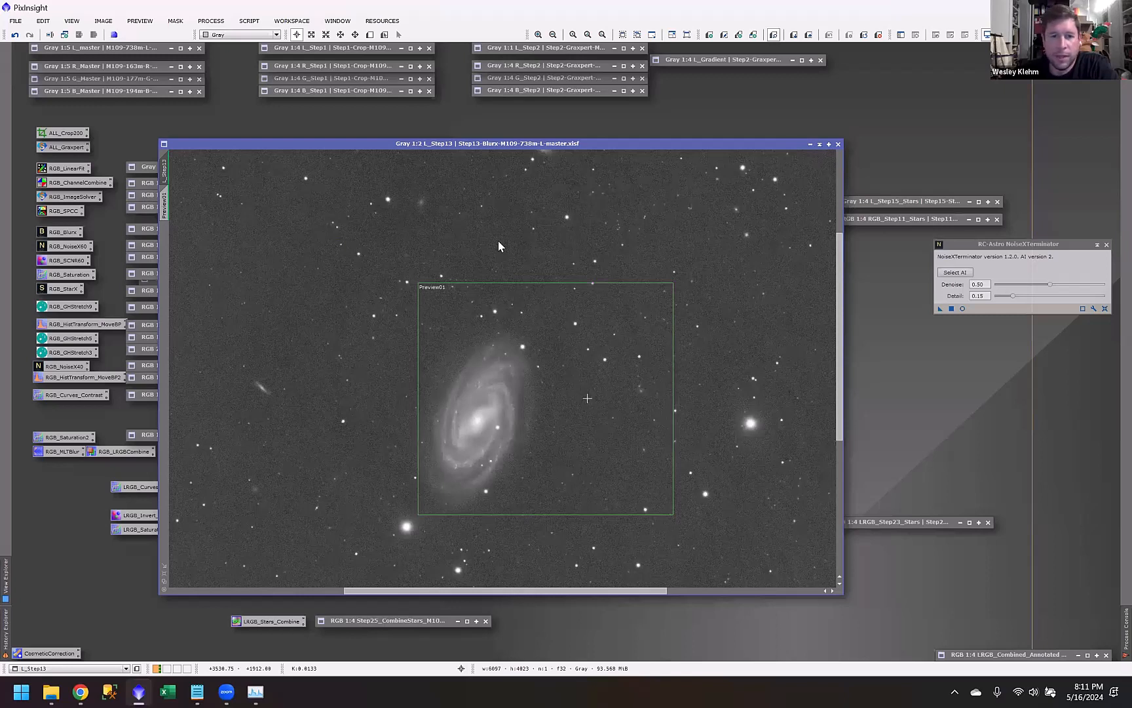
scroll(498, 245, "down", 1)
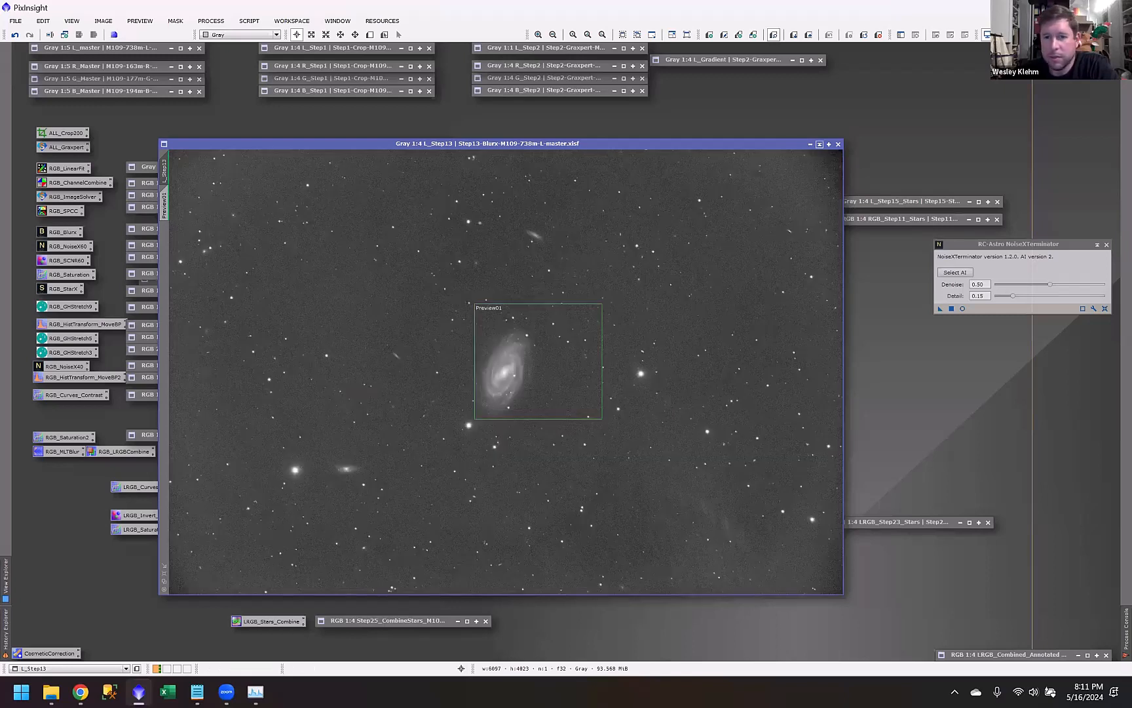
left_click(820, 144)
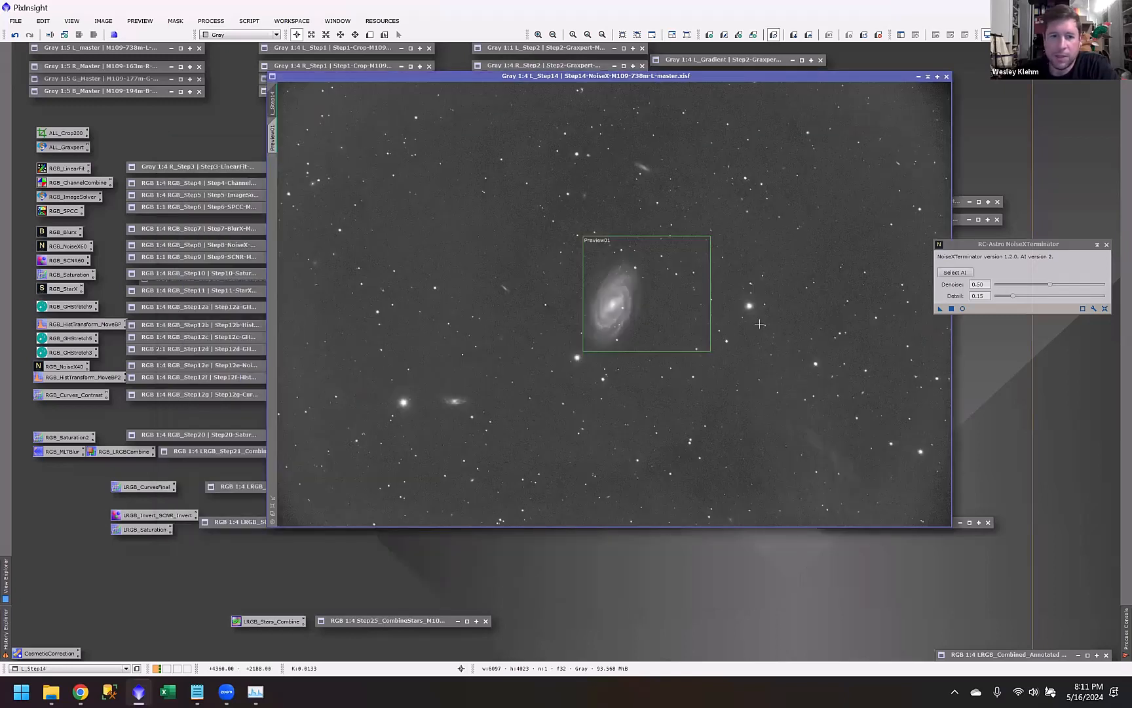
Step: Examine the galaxy and background noise in the noise-reduced luminance image L_Step14 at up to 2:1, and collapse it
scroll(637, 288, "up", 4)
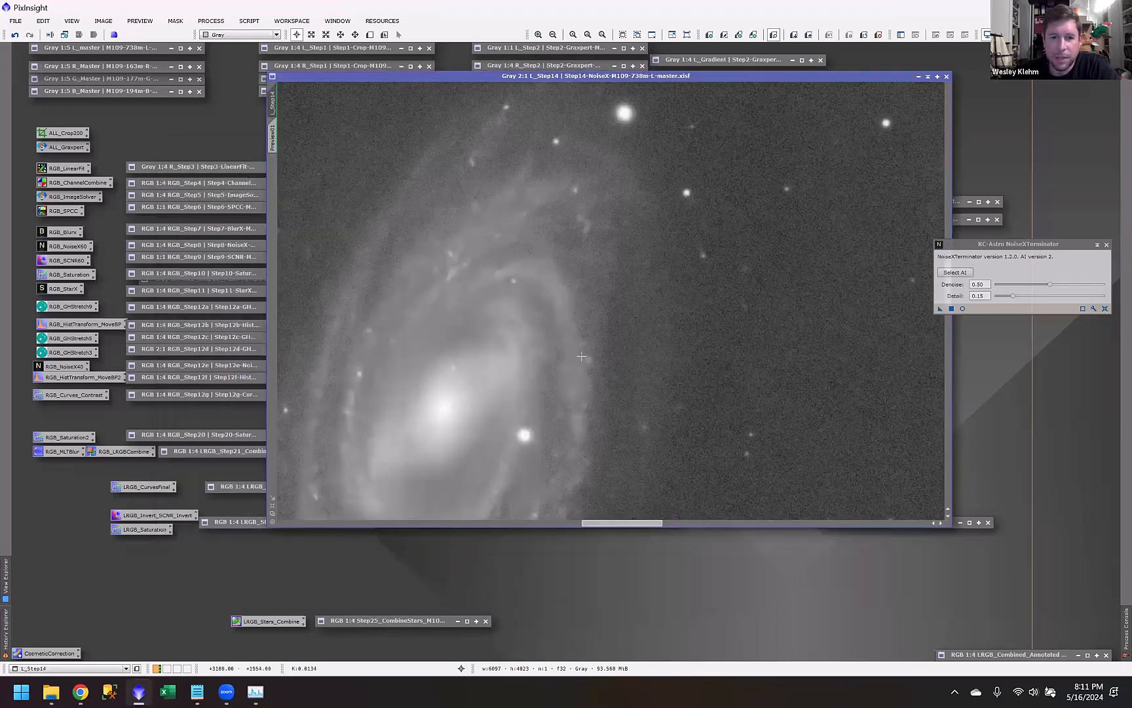
scroll(581, 355, "down", 1)
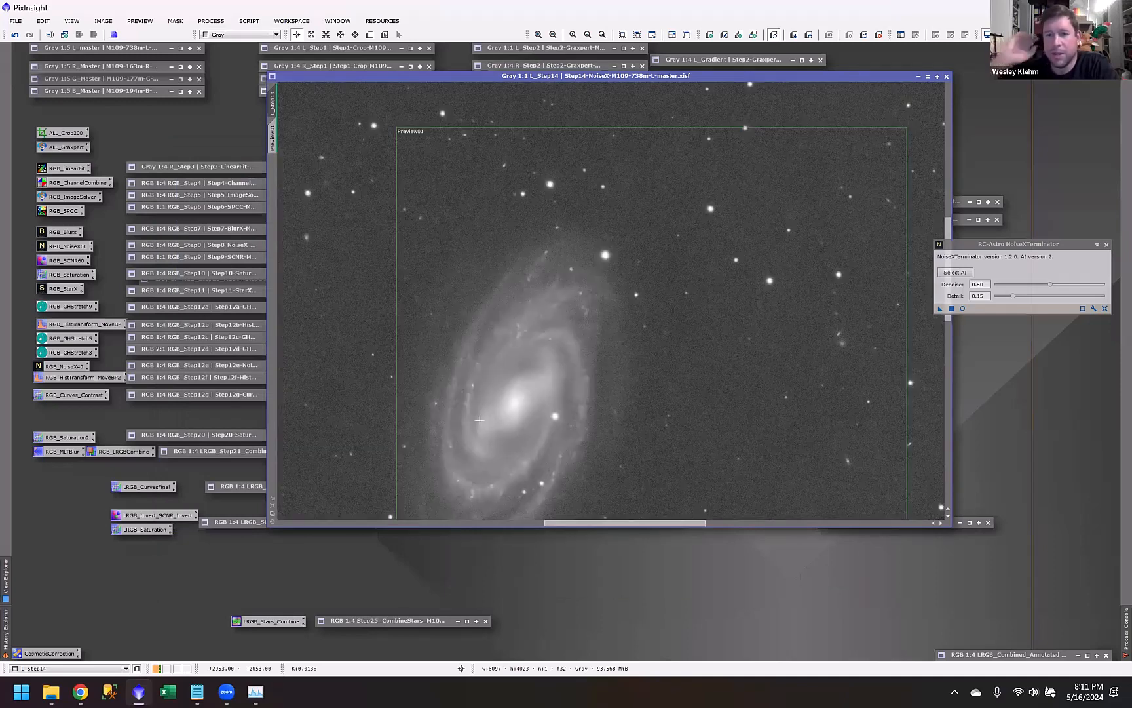
left_click_drag(597, 389, 715, 357)
scroll(639, 438, "up", 1)
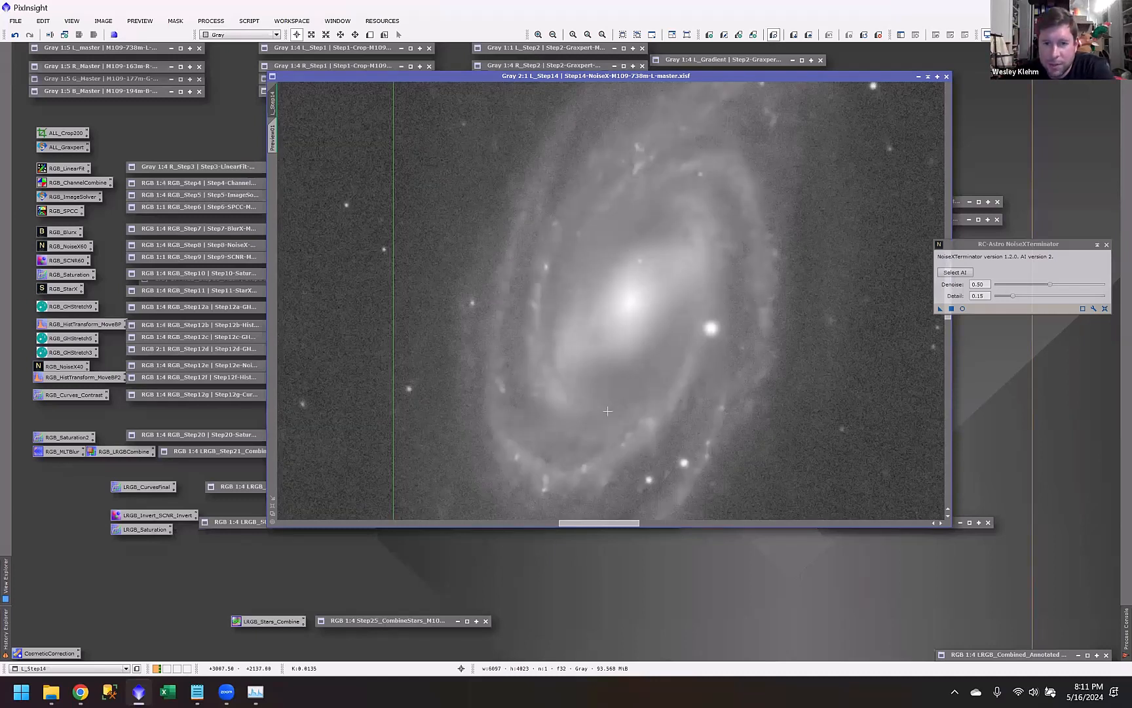
scroll(608, 410, "down", 1)
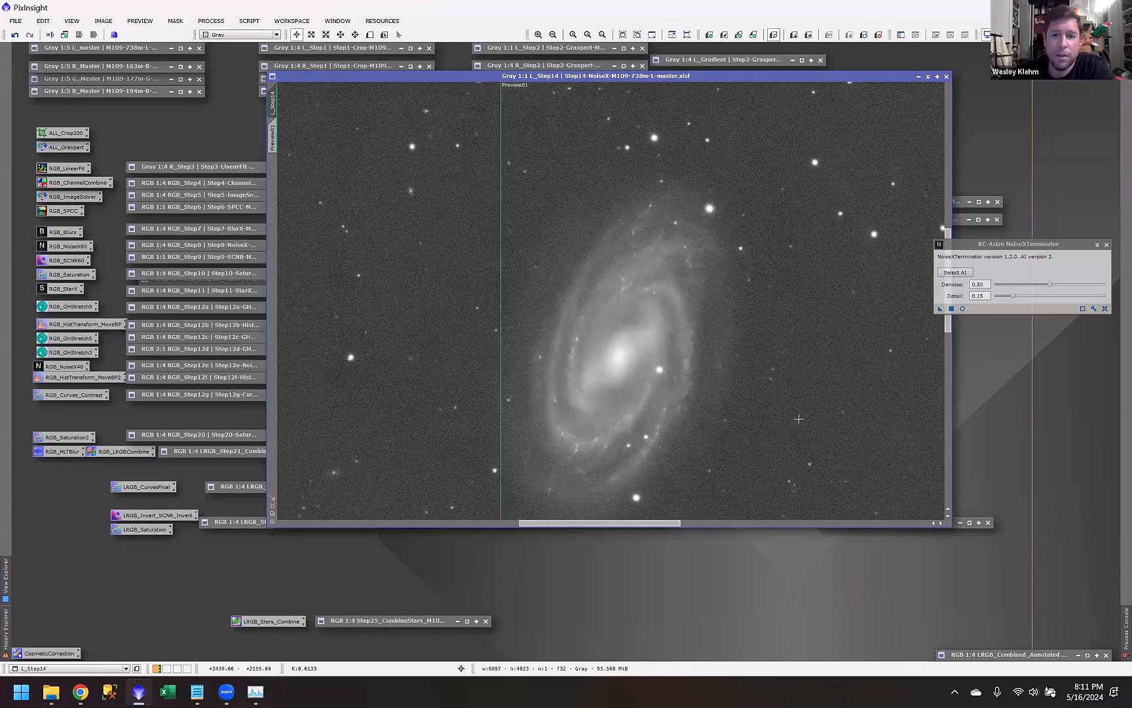
scroll(798, 419, "down", 3)
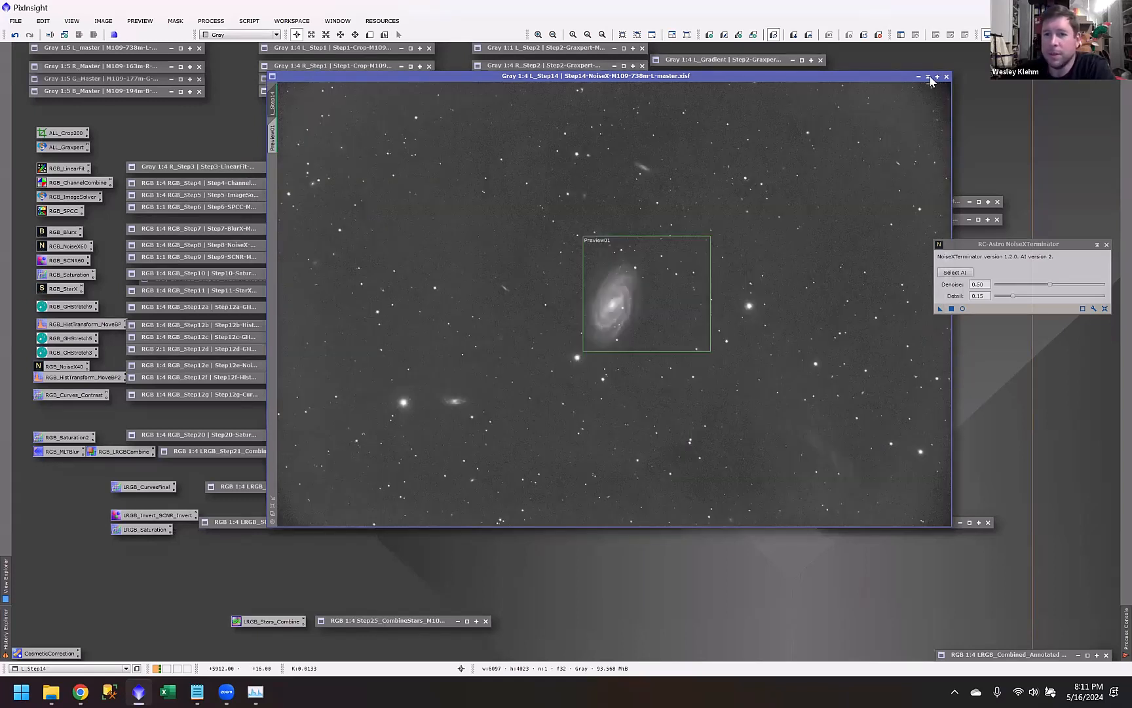
left_click(919, 76)
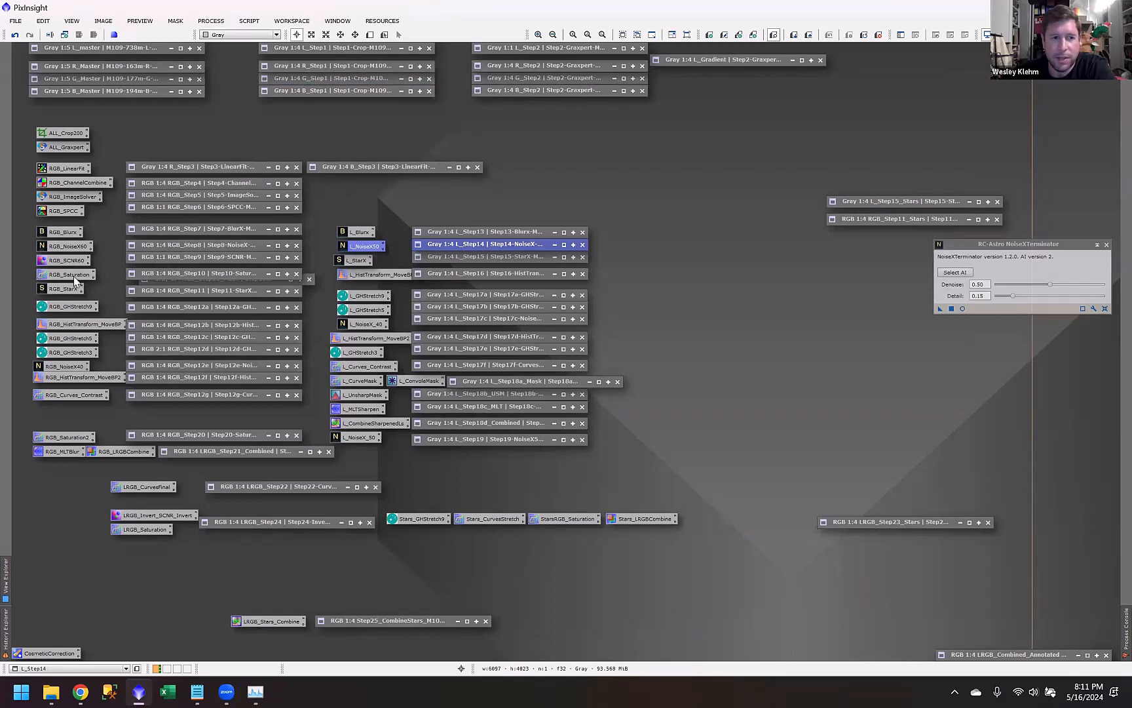
Step: Show the starless luminance image L_Step15, and briefly view the extracted stars in L_Step15_Stars
double_click(444, 259)
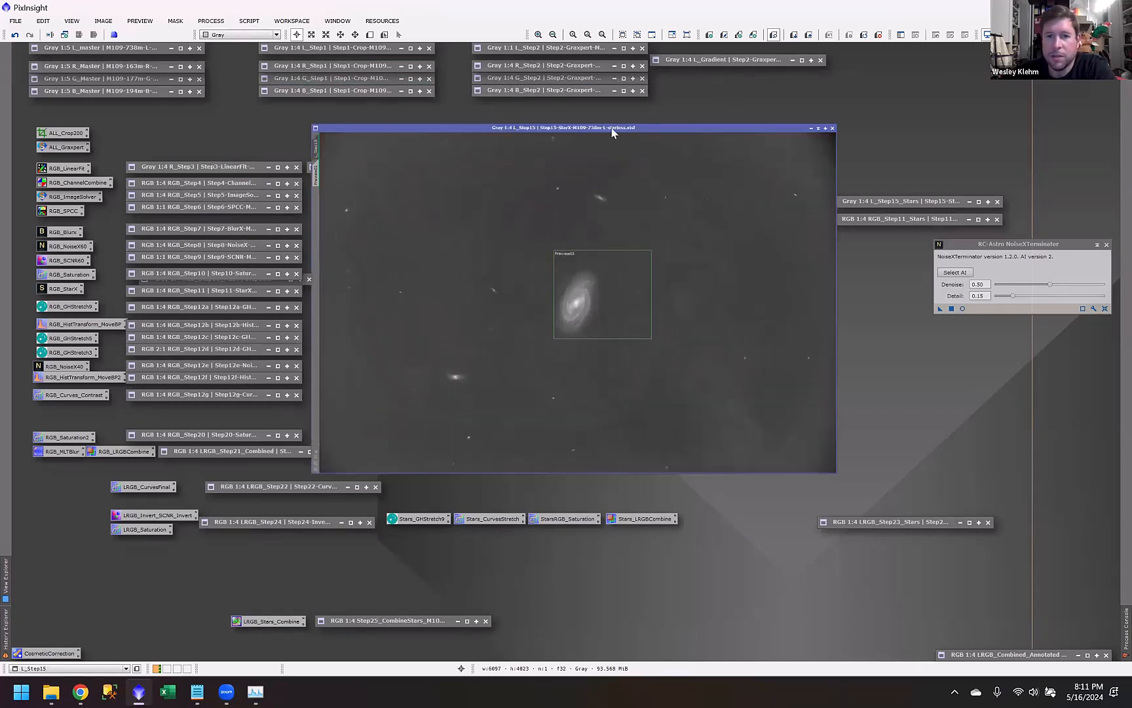
left_click_drag(447, 91, 207, 167)
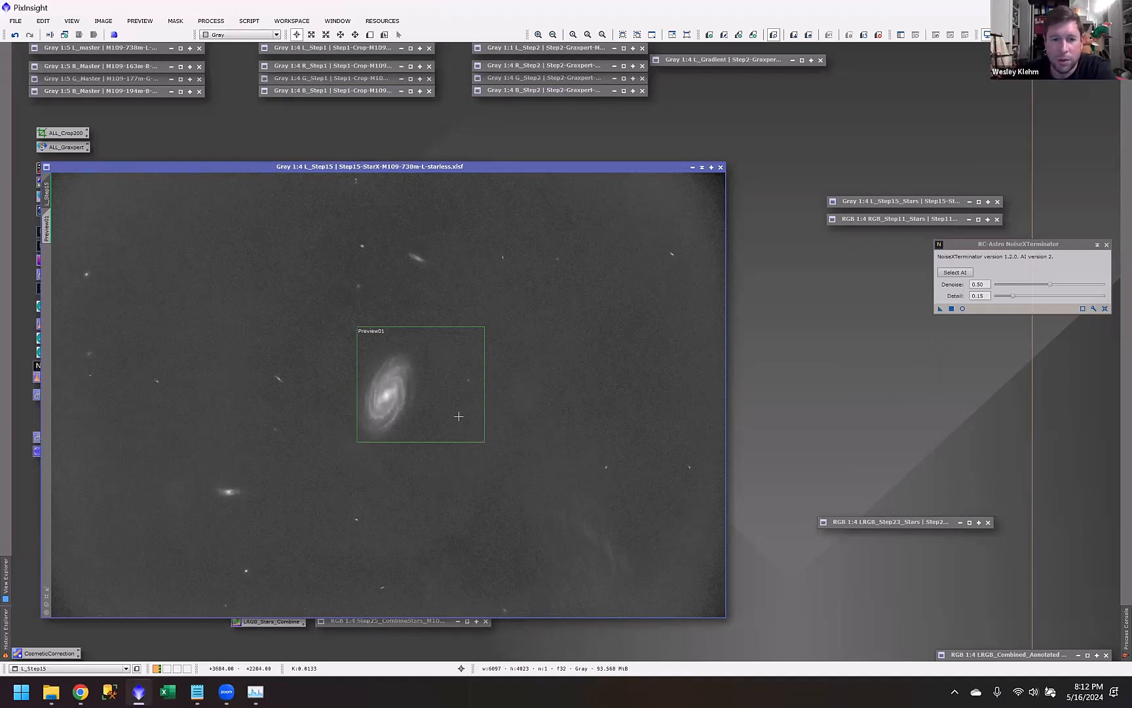
scroll(404, 410, "up", 1)
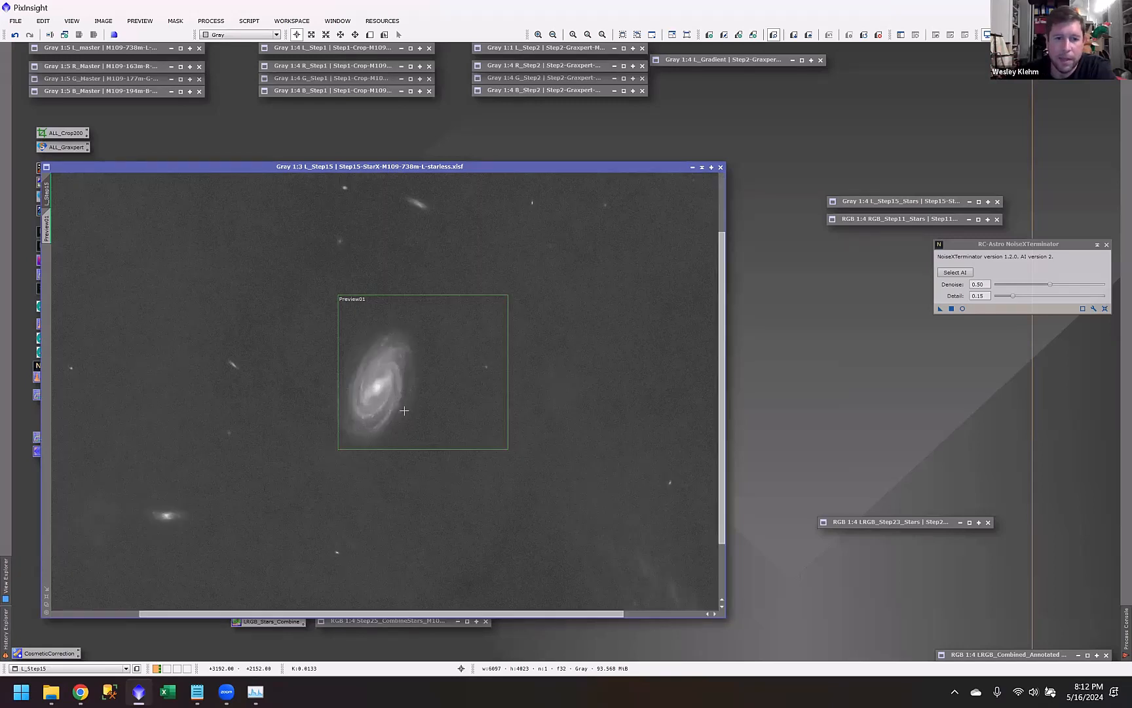
double_click(884, 202)
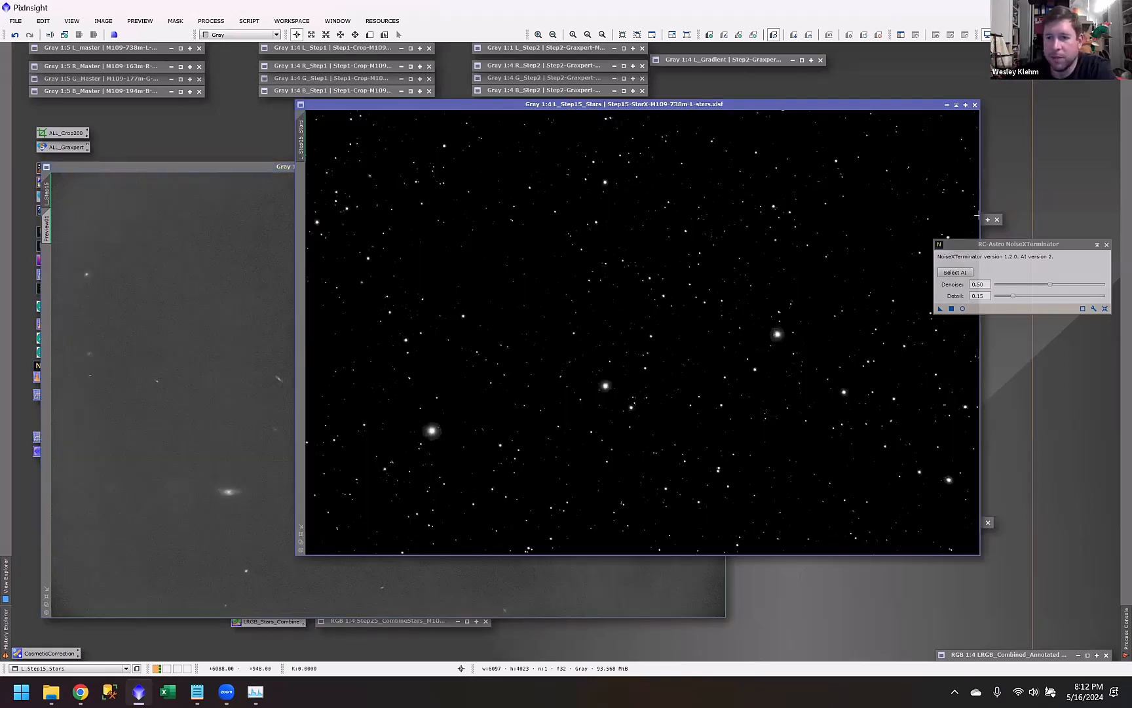
left_click(957, 105)
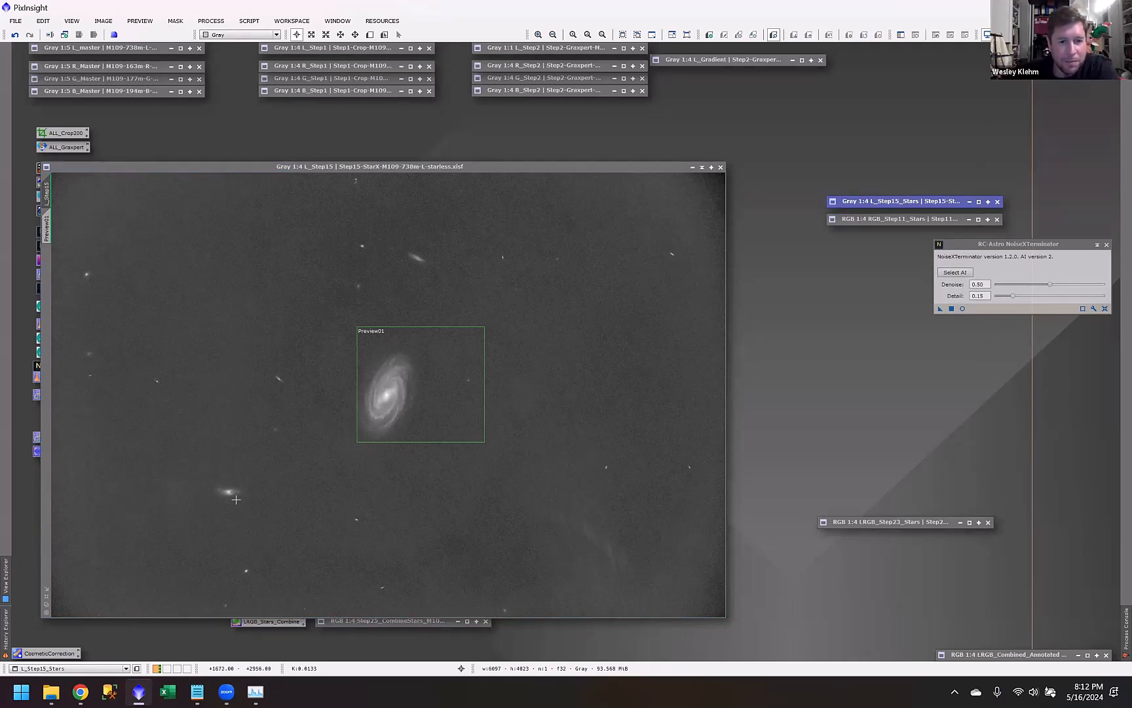
Step: Examine the small companion galaxy and the main galaxy in L_Step15 at up to 1:1, and return to the whole image
scroll(212, 497, "up", 1)
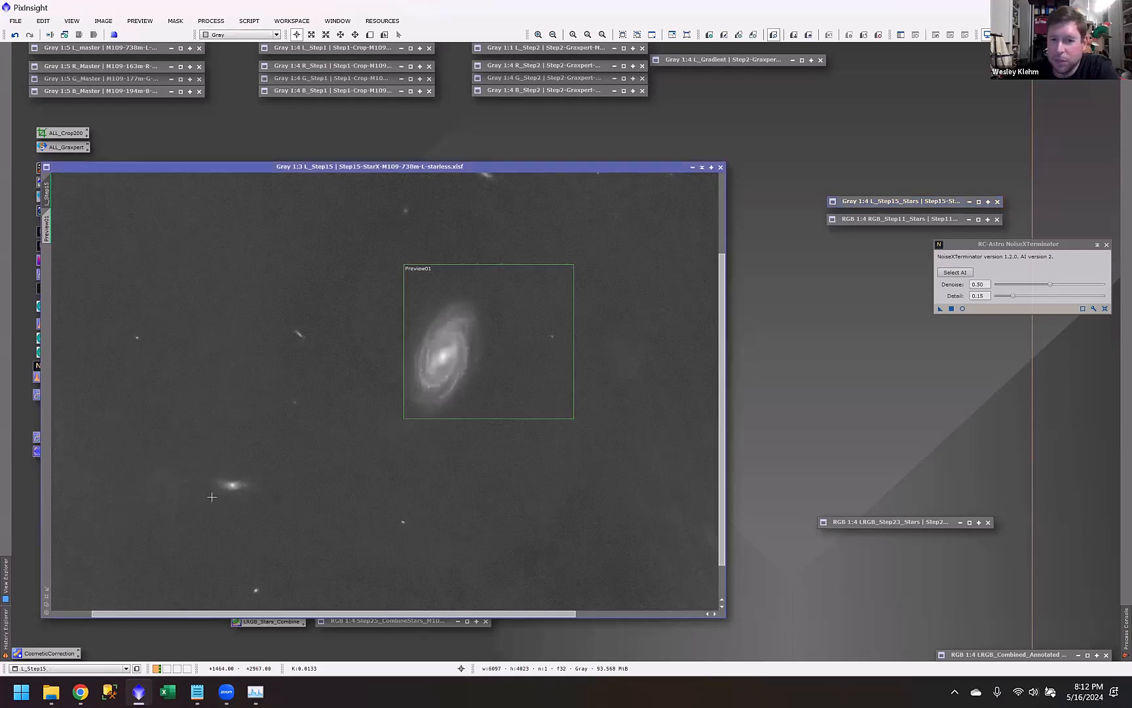
scroll(212, 498, "up", 1)
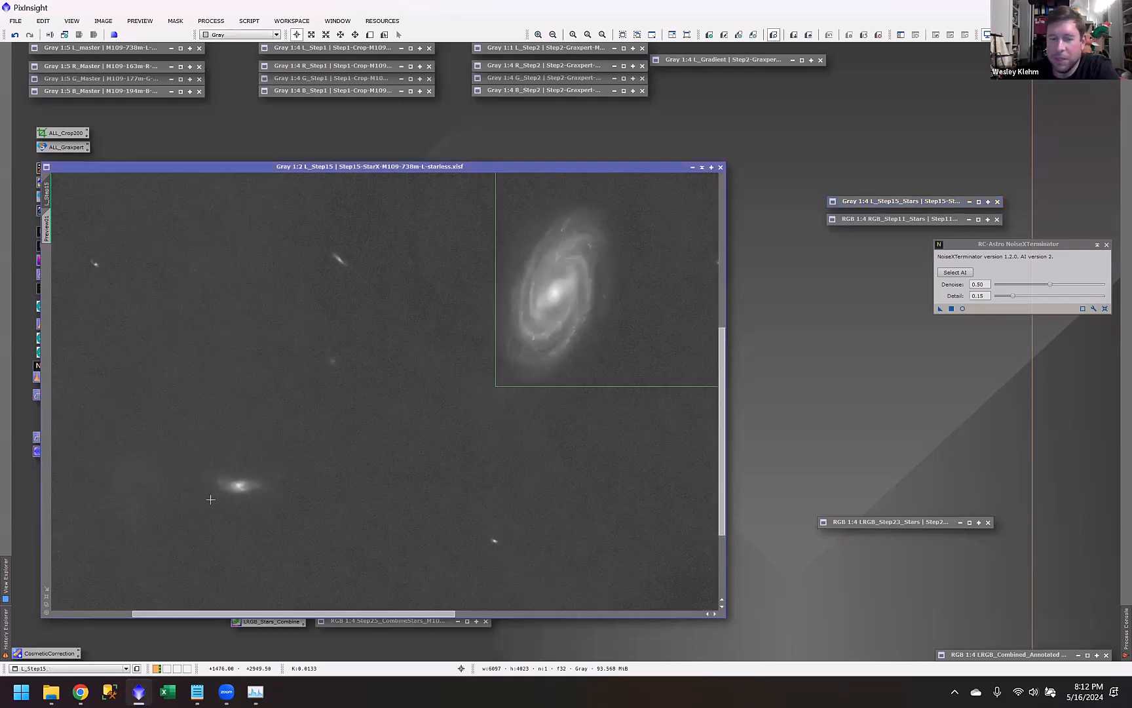
scroll(640, 223, "up", 1)
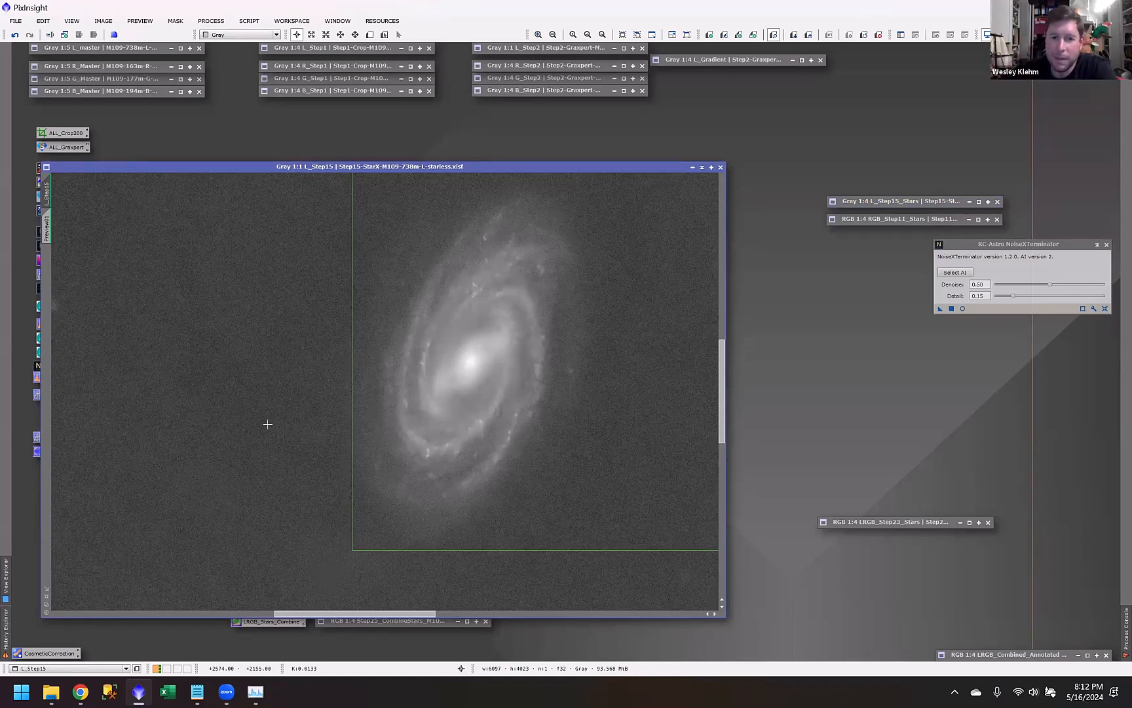
scroll(267, 424, "down", 1)
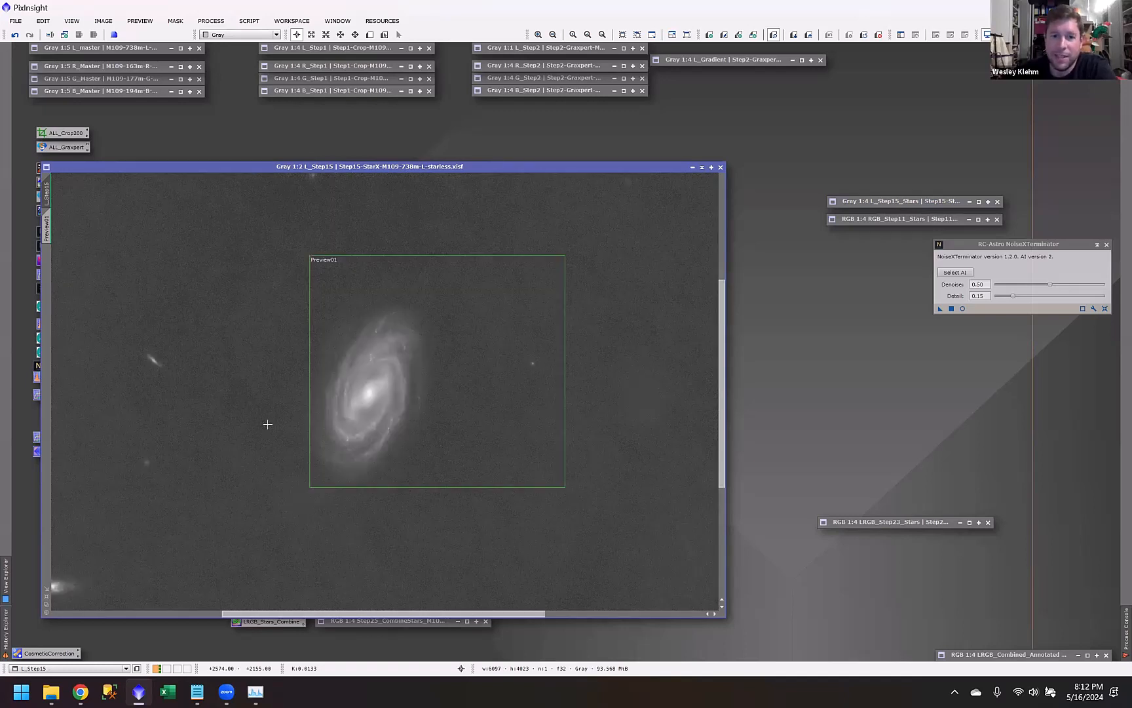
scroll(268, 424, "down", 2)
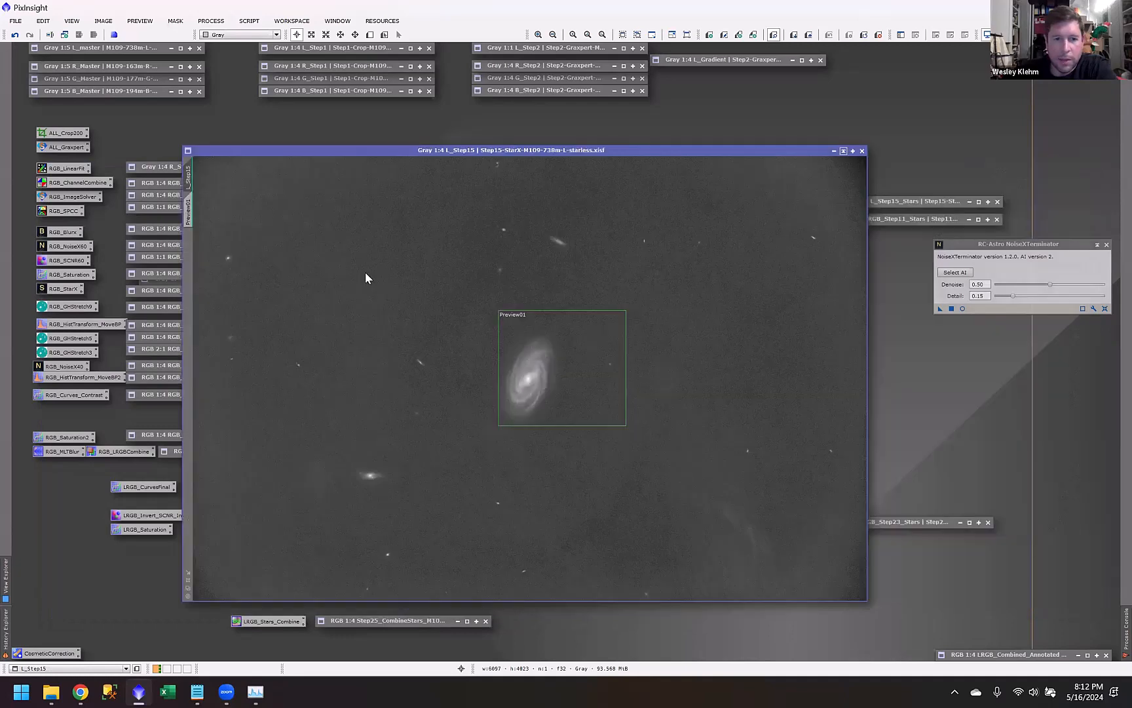
Step: Show L_Step15 alongside HistogramTransformation and select L_Step15 as the view whose histogram is displayed
double_click(462, 256)
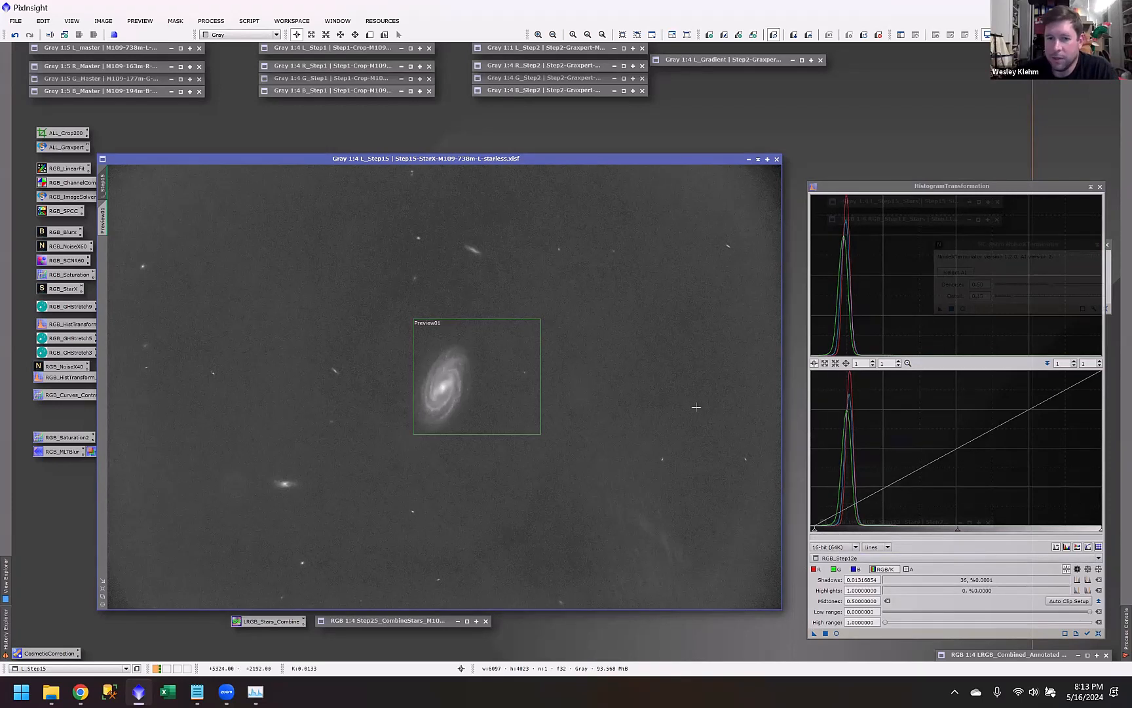
left_click(1076, 581)
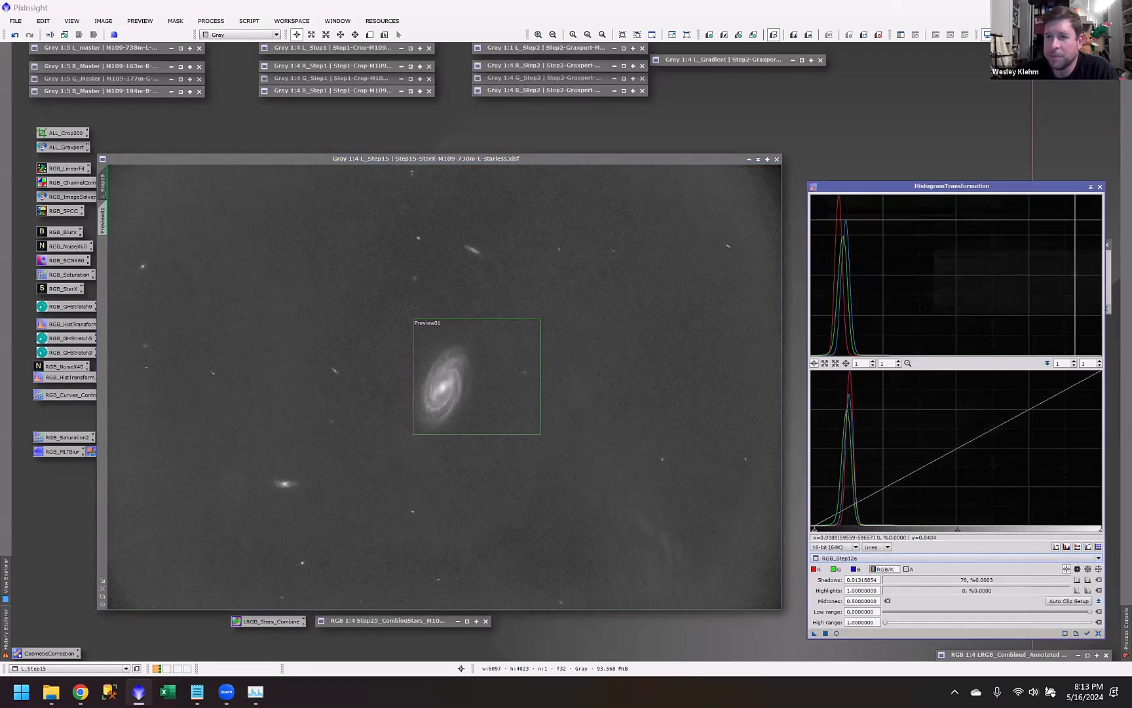
left_click(841, 558)
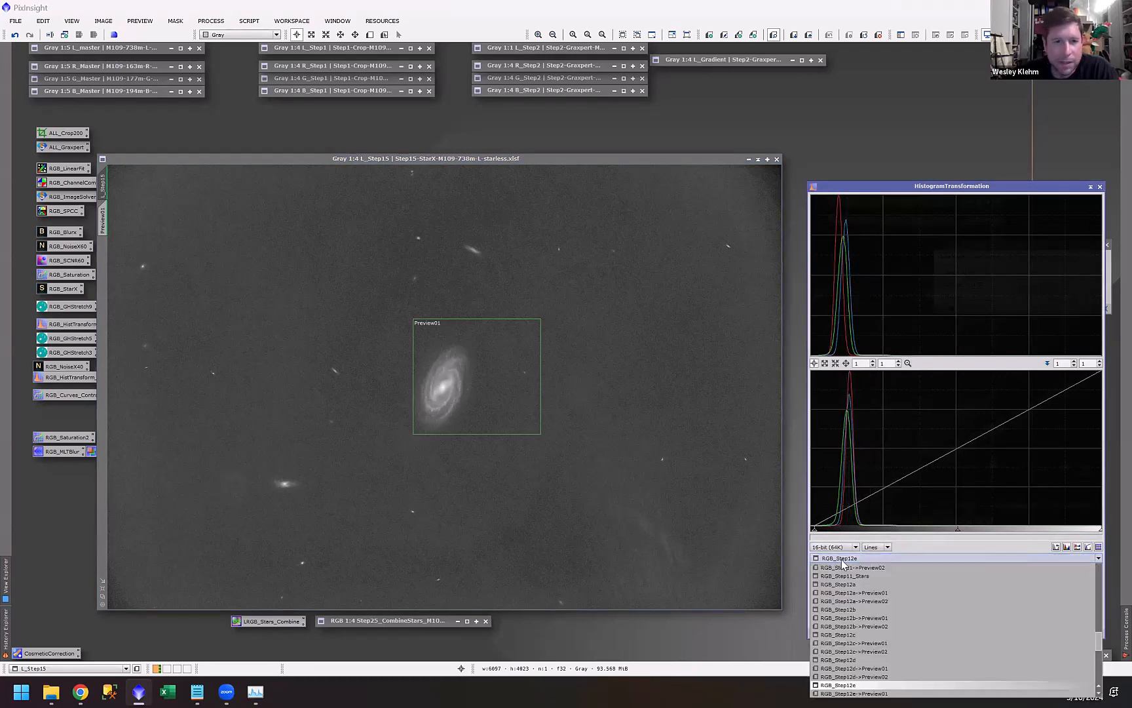
scroll(855, 629, "up", 3)
scroll(857, 634, "up", 3)
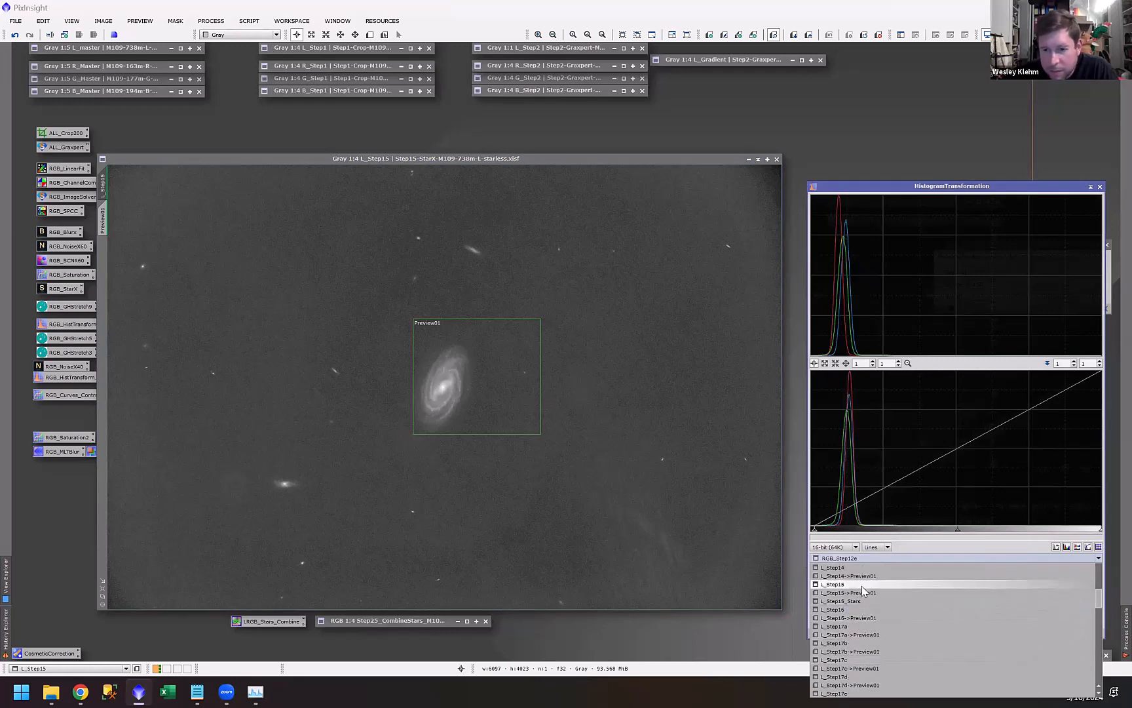
left_click(865, 585)
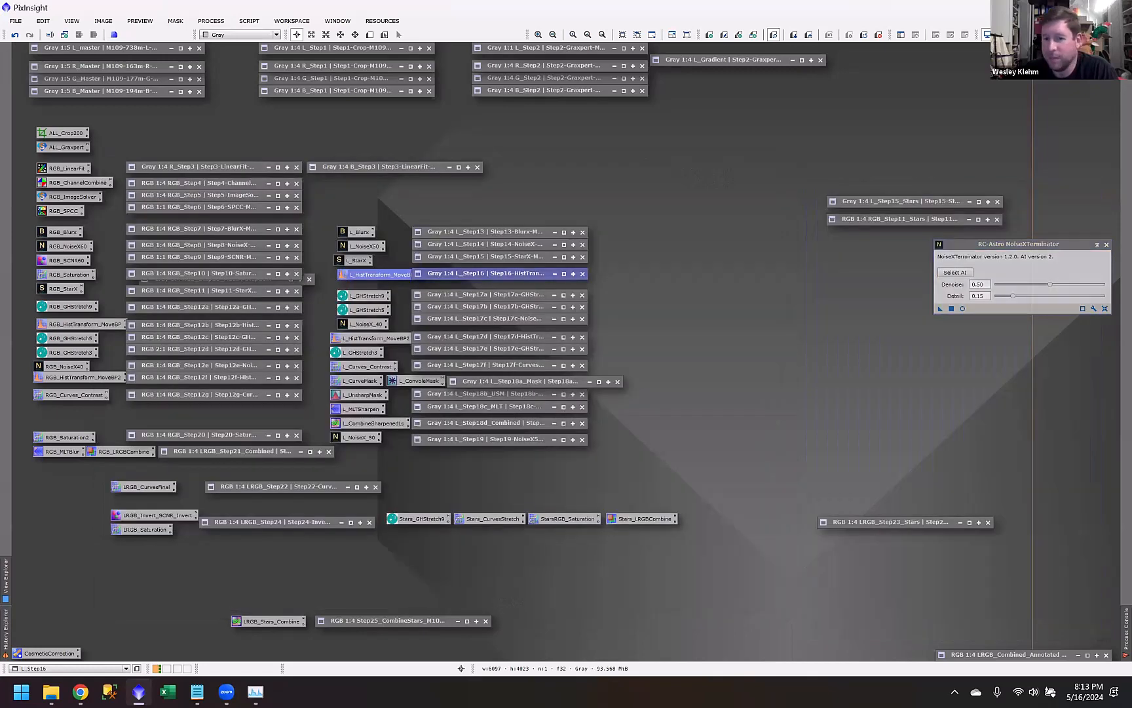
Step: Show the black-point-adjusted luminance image L_Step16 and reposition its window in the workspace
double_click(485, 274)
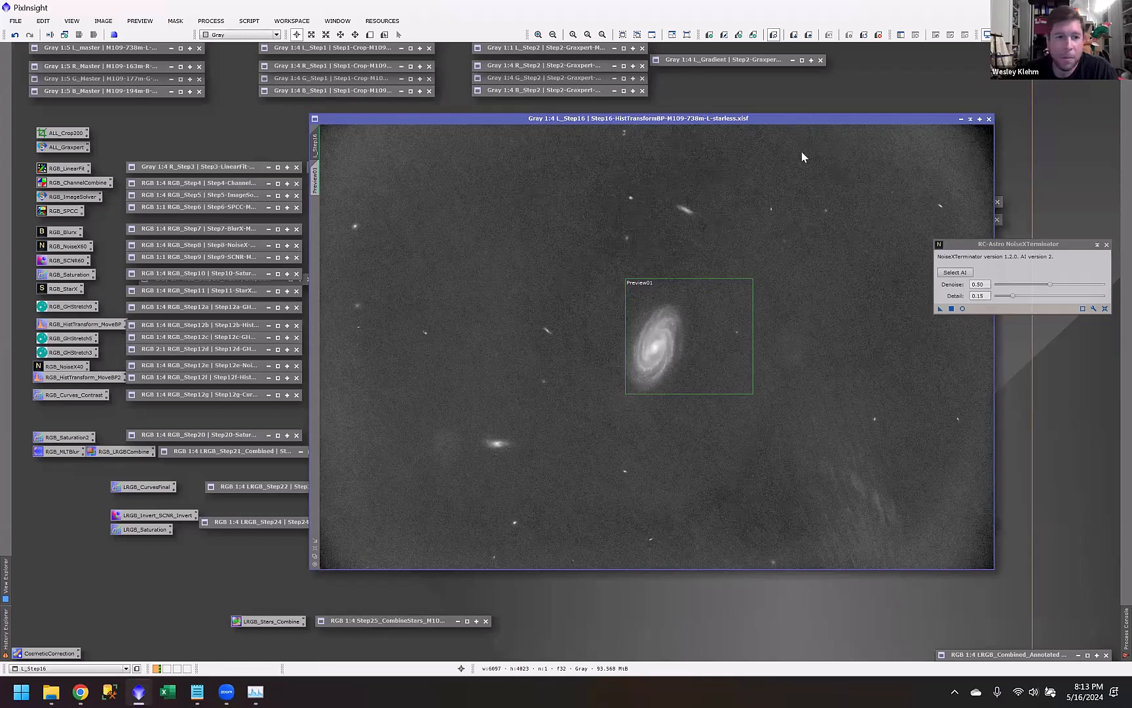
left_click_drag(889, 168, 891, 168)
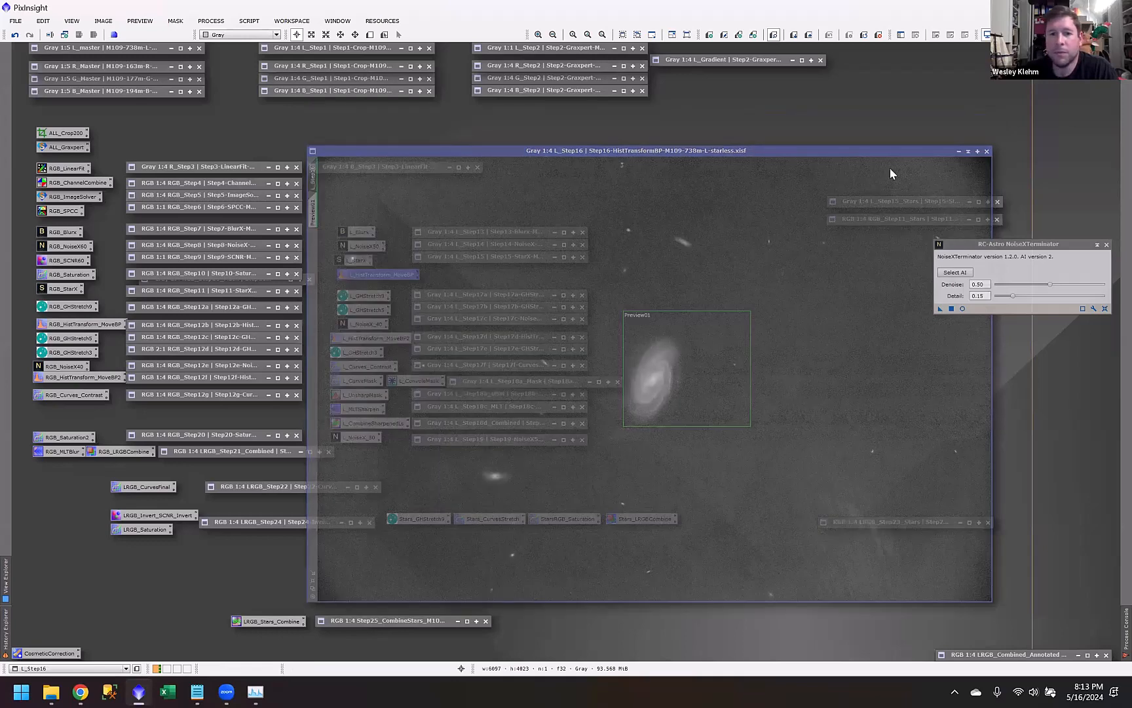
left_click_drag(820, 159, 743, 169)
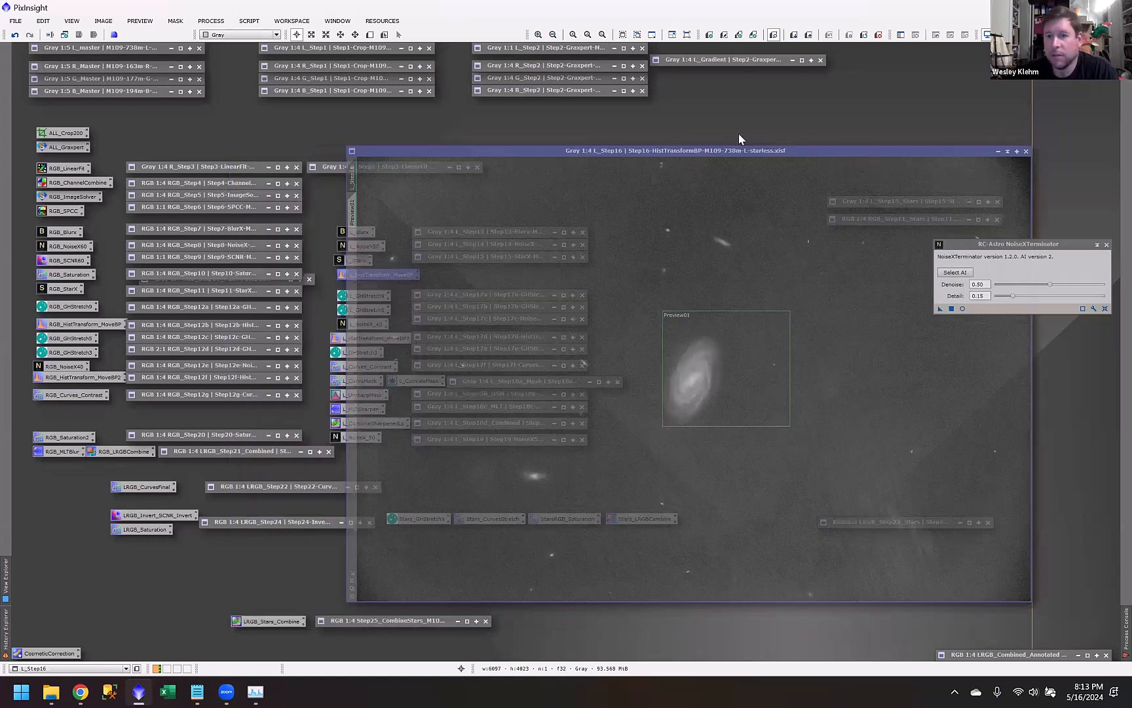
left_click_drag(753, 155, 760, 157)
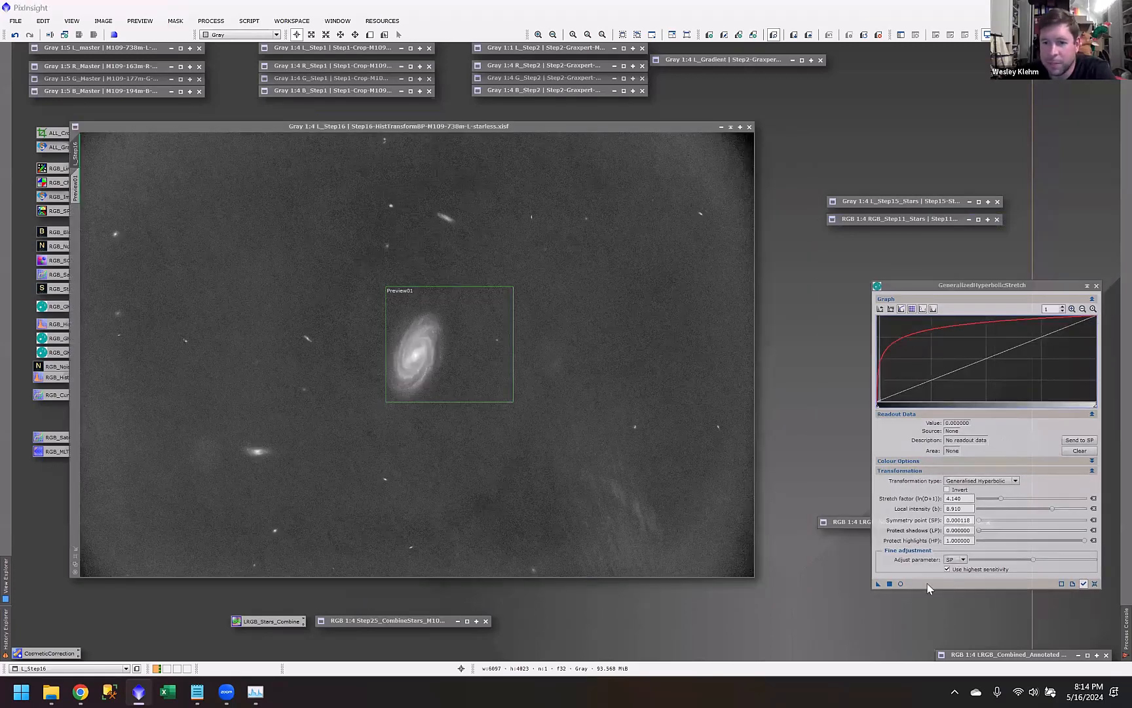
Step: Turn off the screen stretch on L_Step16, view the L_GHStretch9 settings in a real-time preview, and collapse the image
left_click(644, 499)
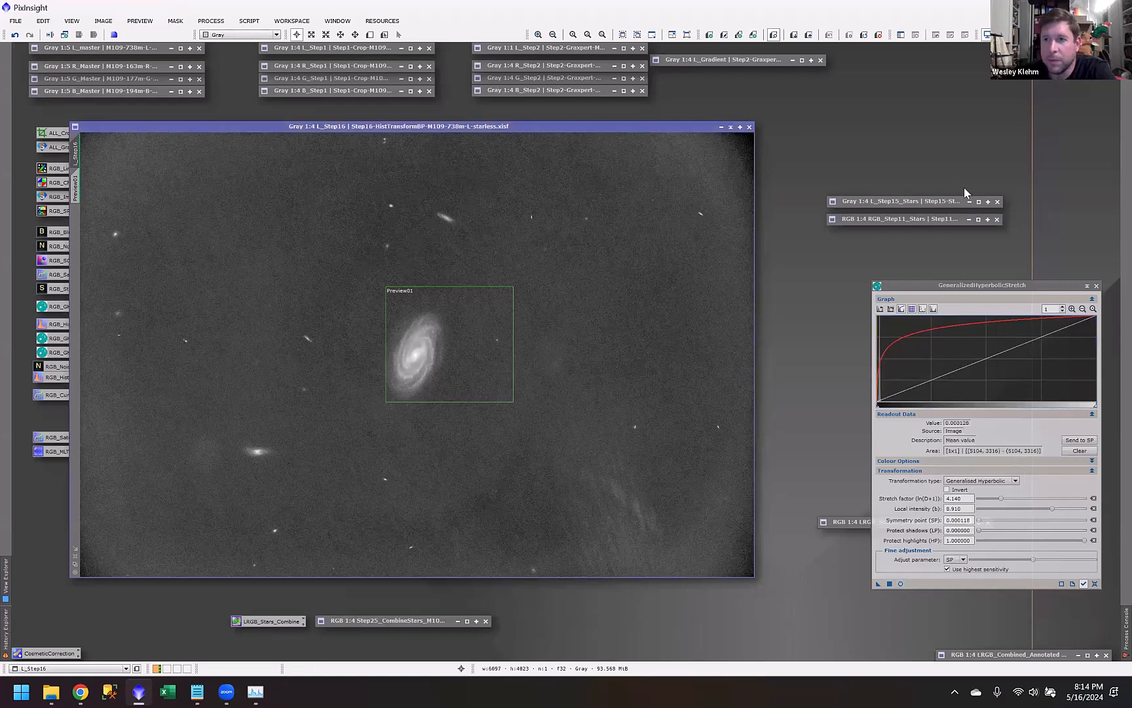
key("F12")
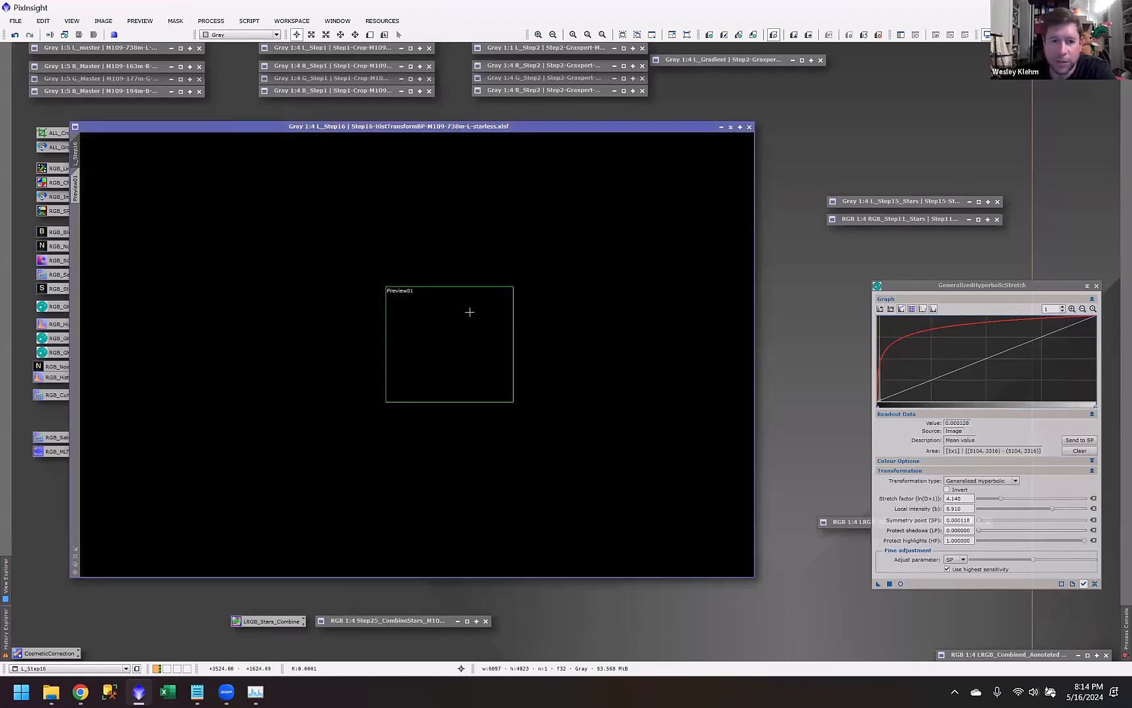
left_click(901, 584)
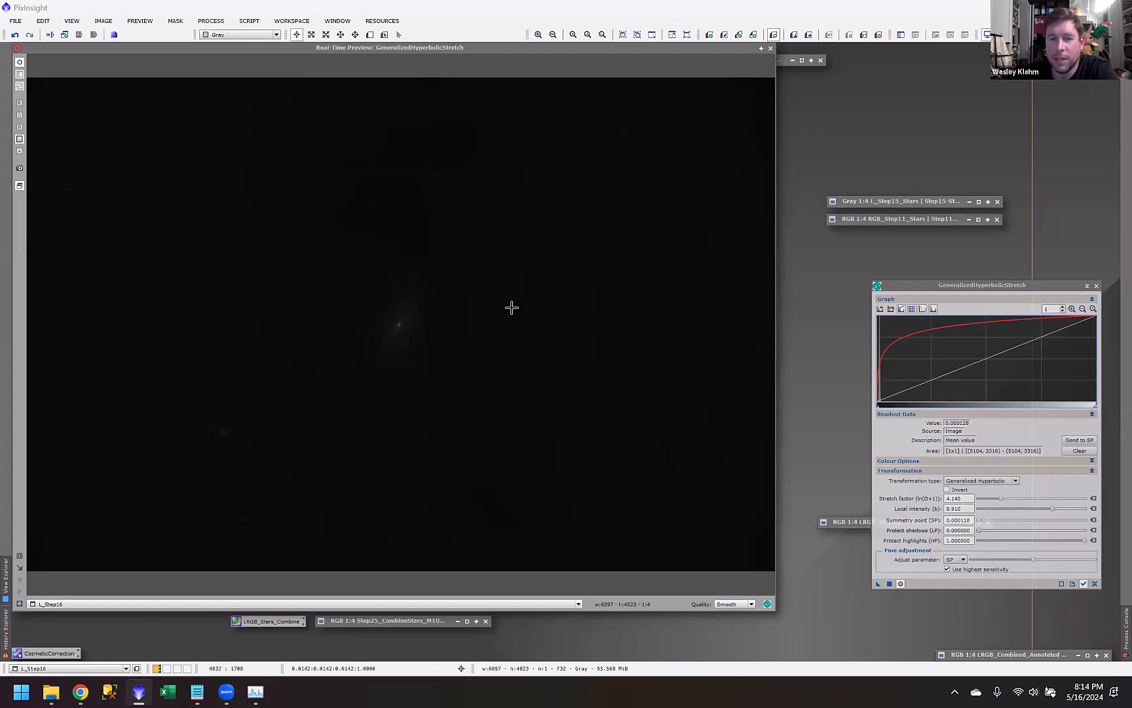
left_click(771, 49)
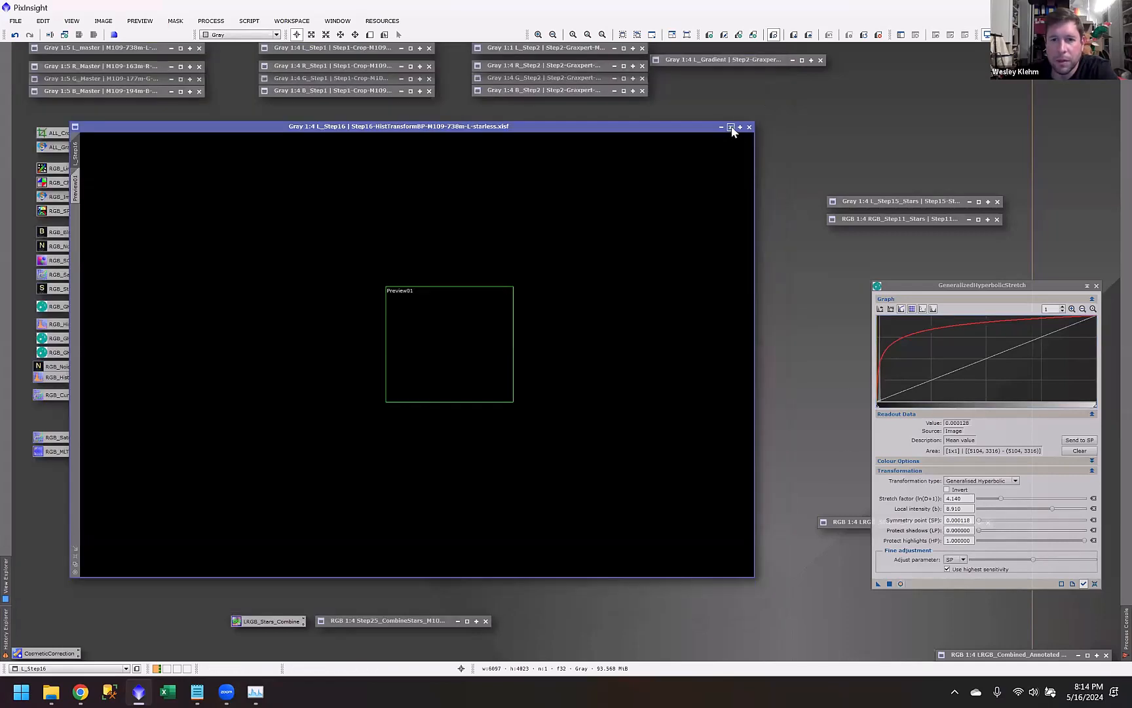
left_click(732, 128)
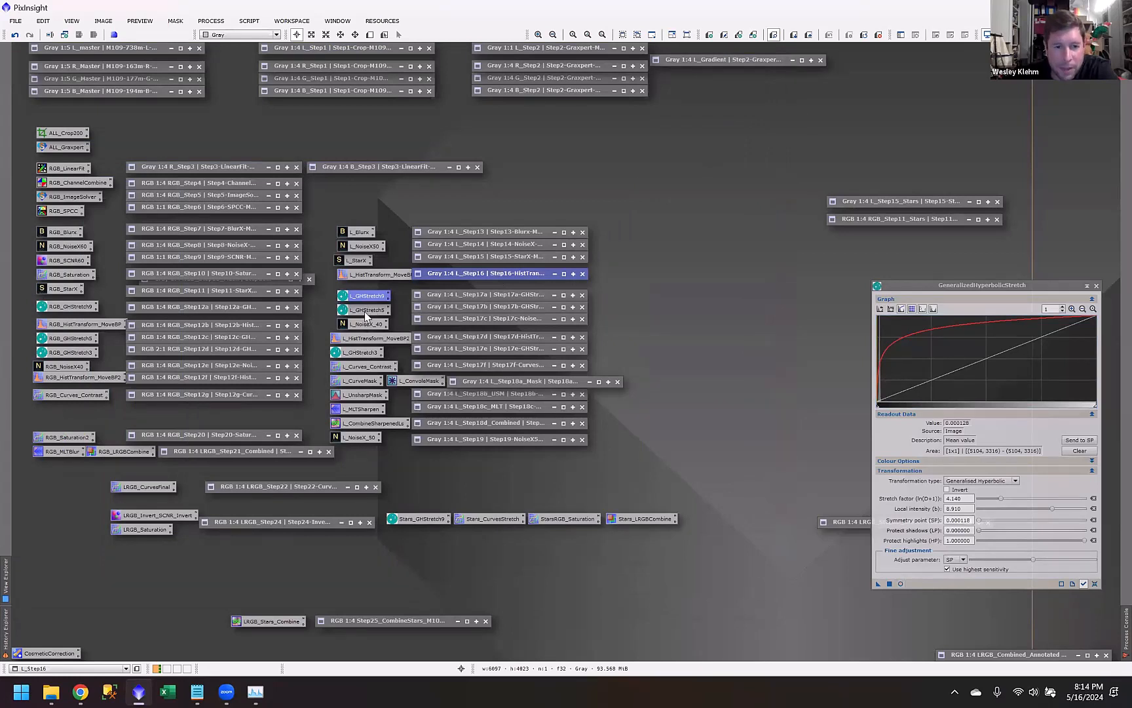
Step: Load the L_GHStretch5 settings and preview that stretch in real time on the luminance image L_Step17a
double_click(365, 312)
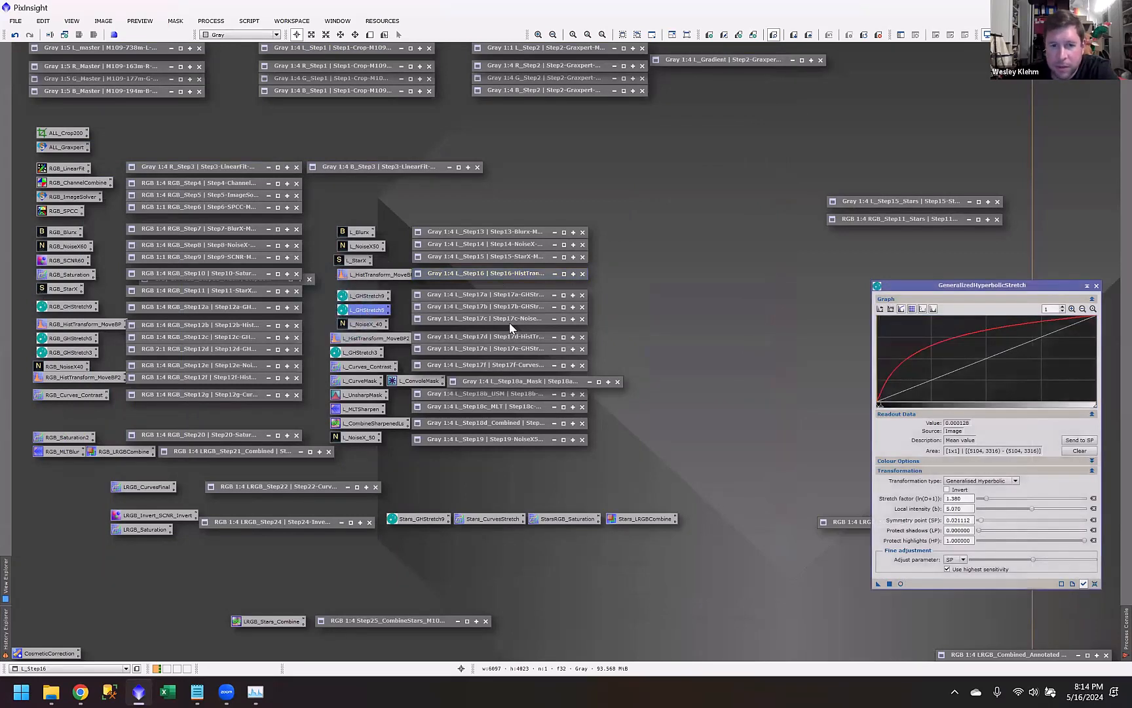
double_click(478, 300)
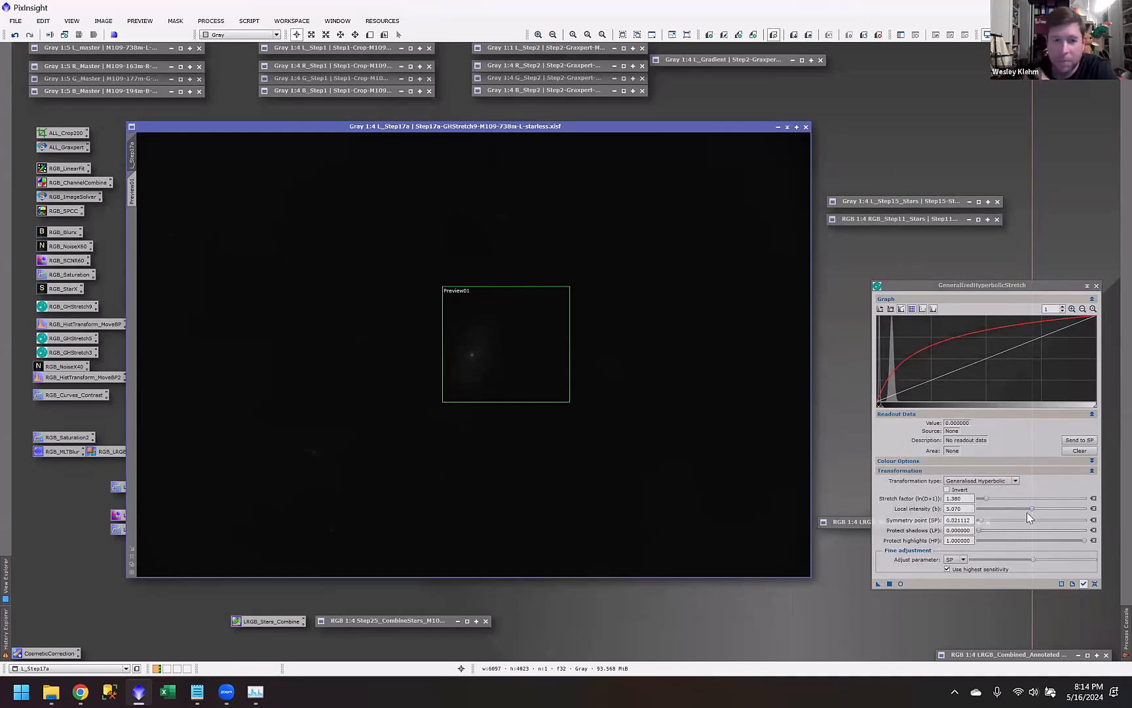
left_click(901, 583)
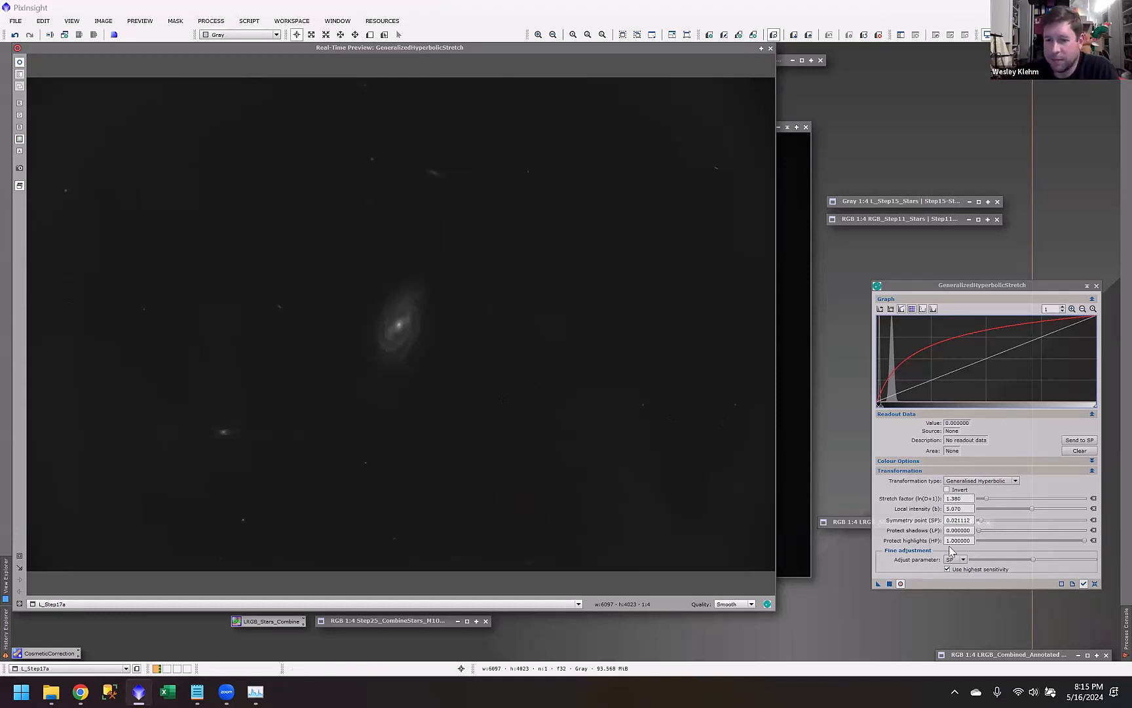
Step: Close the stretch preview and GeneralizedHyperbolicStretch, collapse L_Step17a, and place the opened L_Step17b image clear of the process icons
left_click(771, 48)
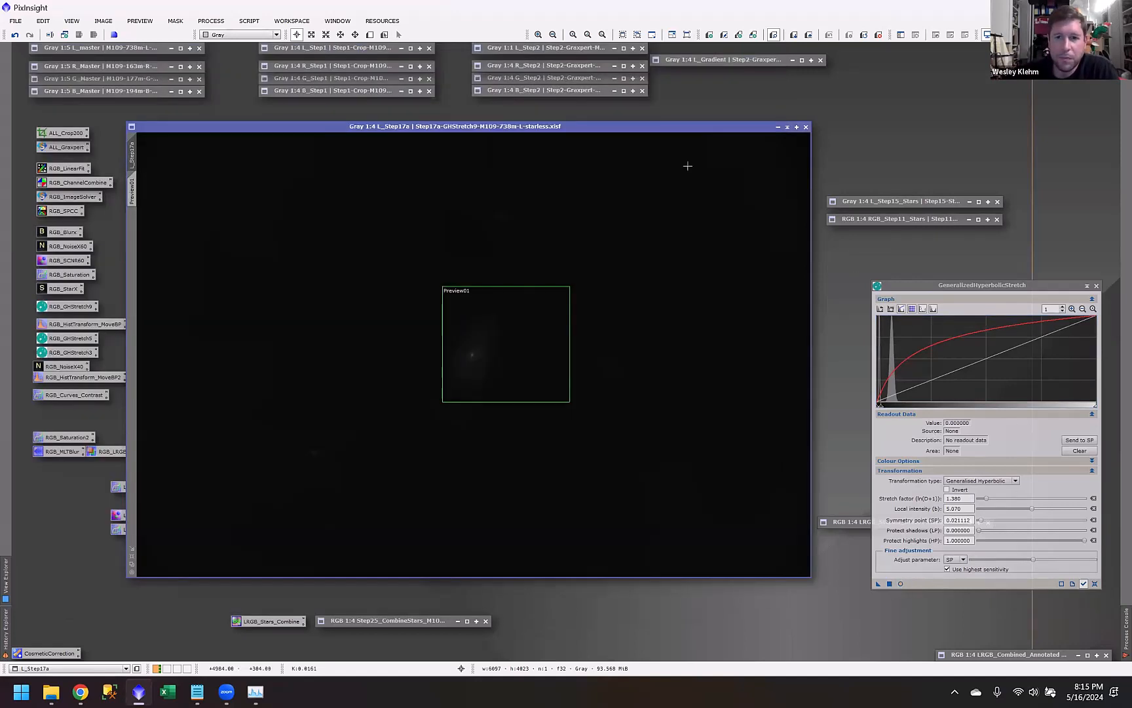
left_click(778, 127)
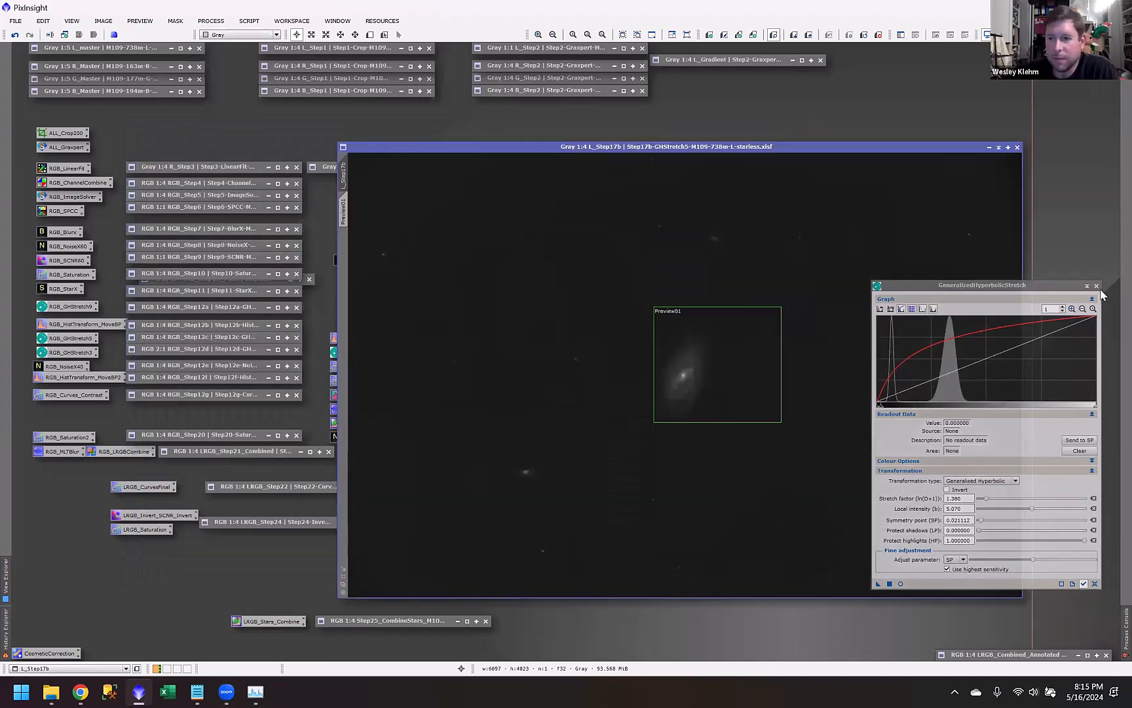
left_click(1096, 285)
left_click_drag(764, 151, 800, 140)
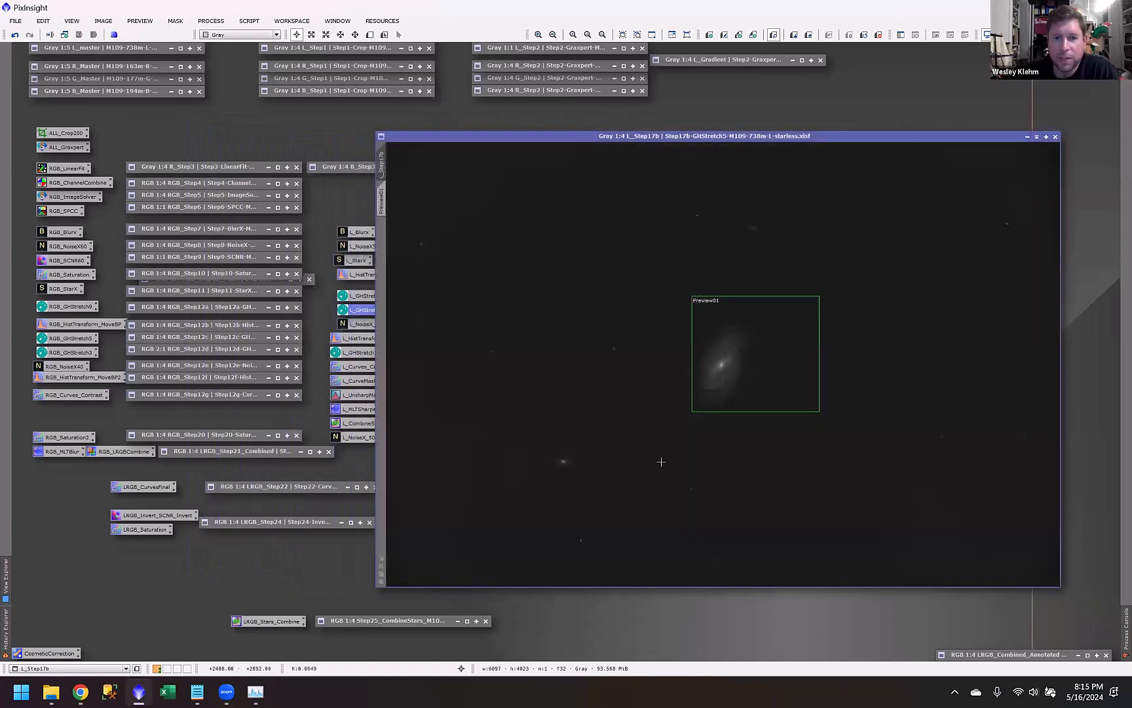
Step: Examine the noise in L_Step17b, looking closely at the background sky and the galaxy's spiral arms
scroll(568, 276, "up", 12)
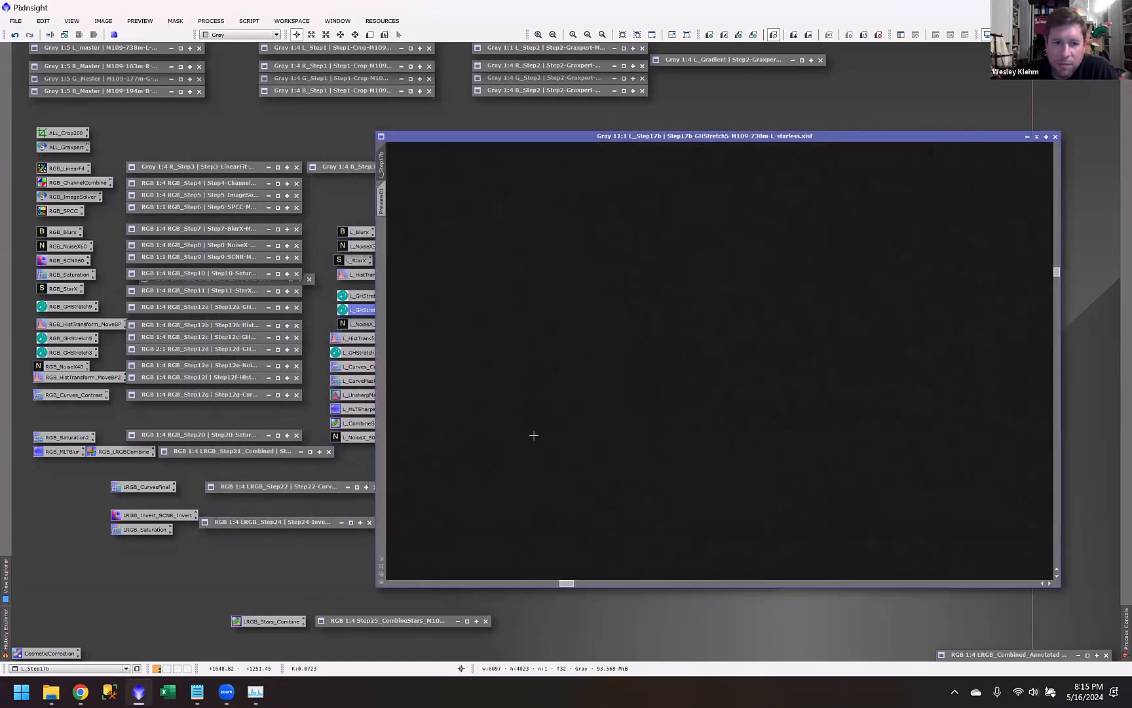
scroll(540, 454, "down", 12)
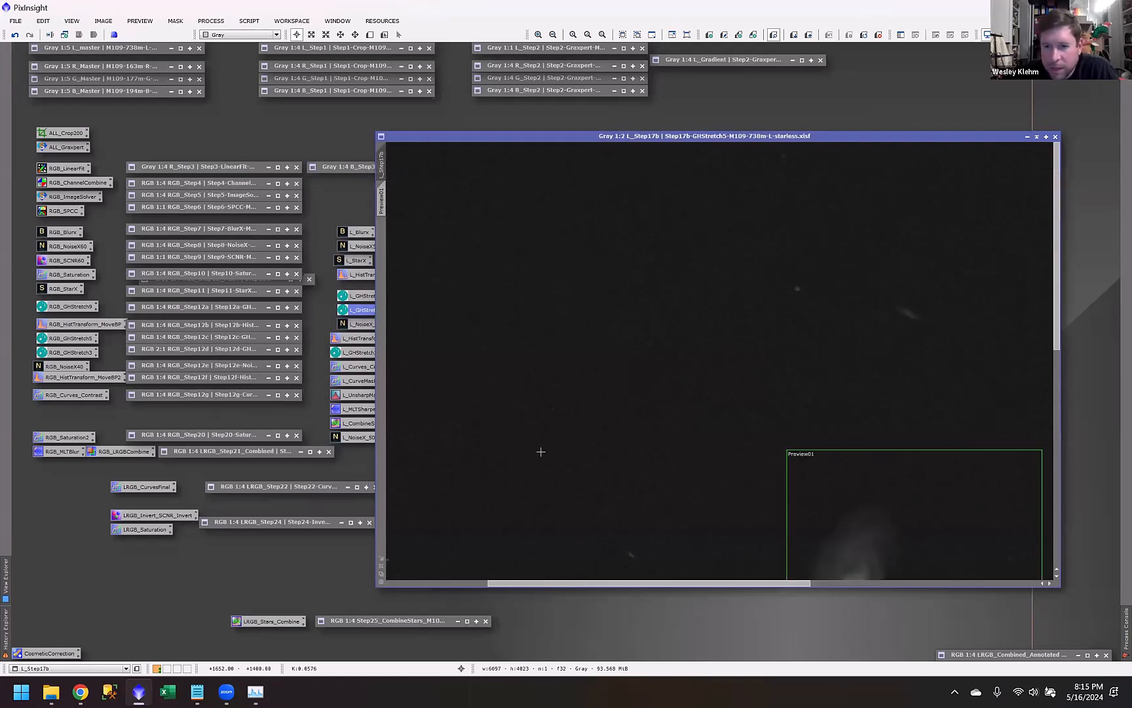
scroll(932, 537, "up", 3)
scroll(730, 177, "down", 2)
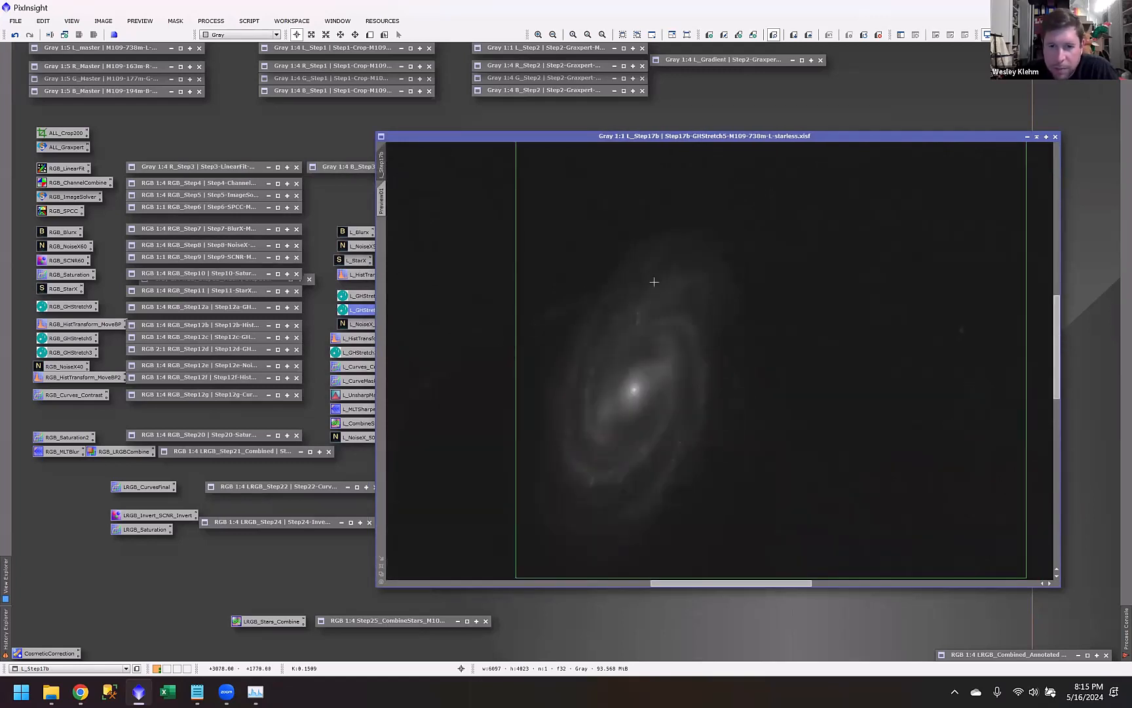
scroll(652, 281, "up", 2)
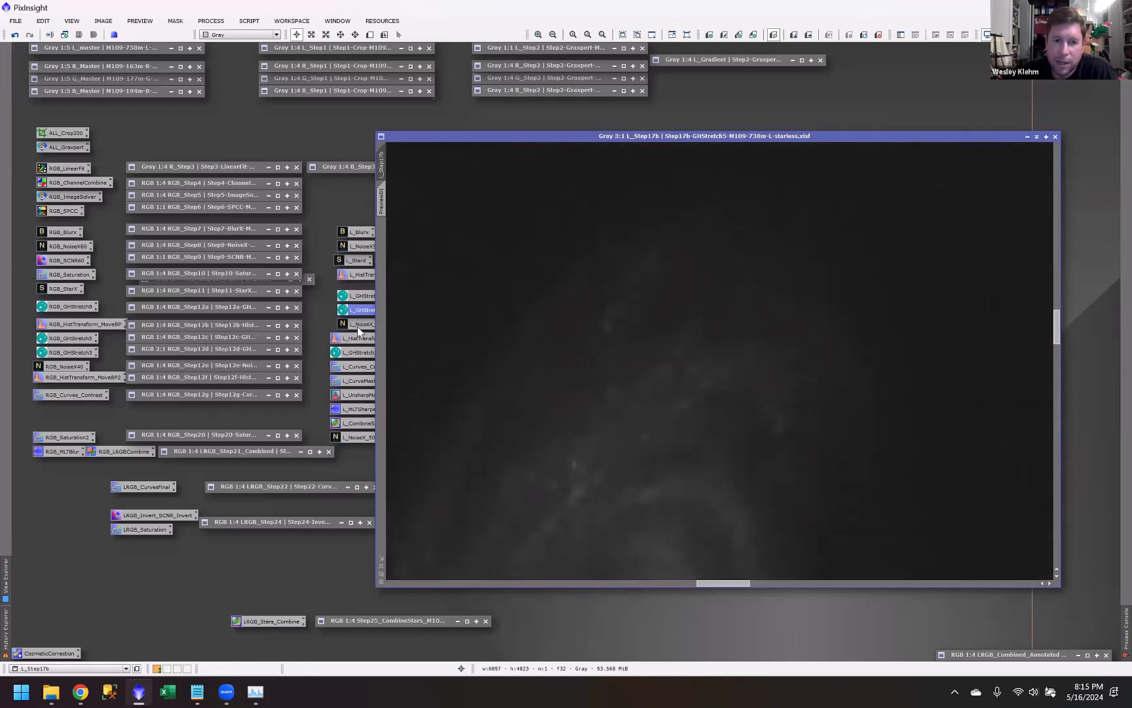
Step: Open the saved L_NoiseX_40 process and the denoised L_Step17c image, and examine the galaxy at 3:1
double_click(358, 325)
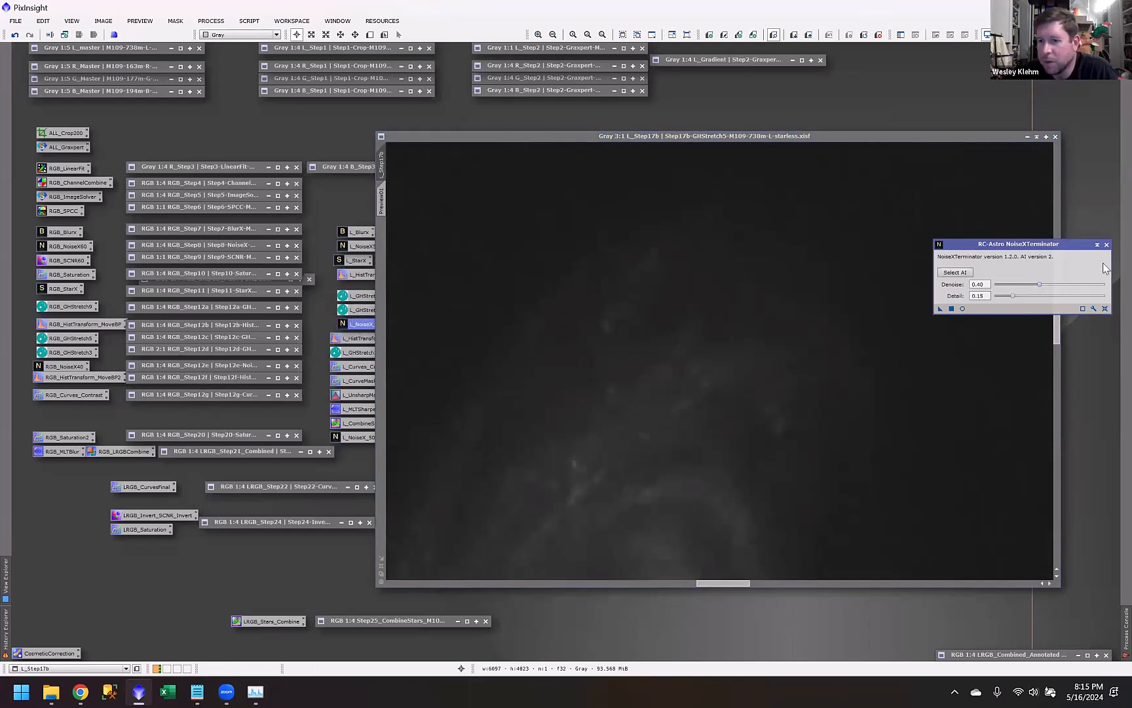
left_click_drag(692, 138, 451, 323)
double_click(451, 318)
scroll(721, 387, "up", 4)
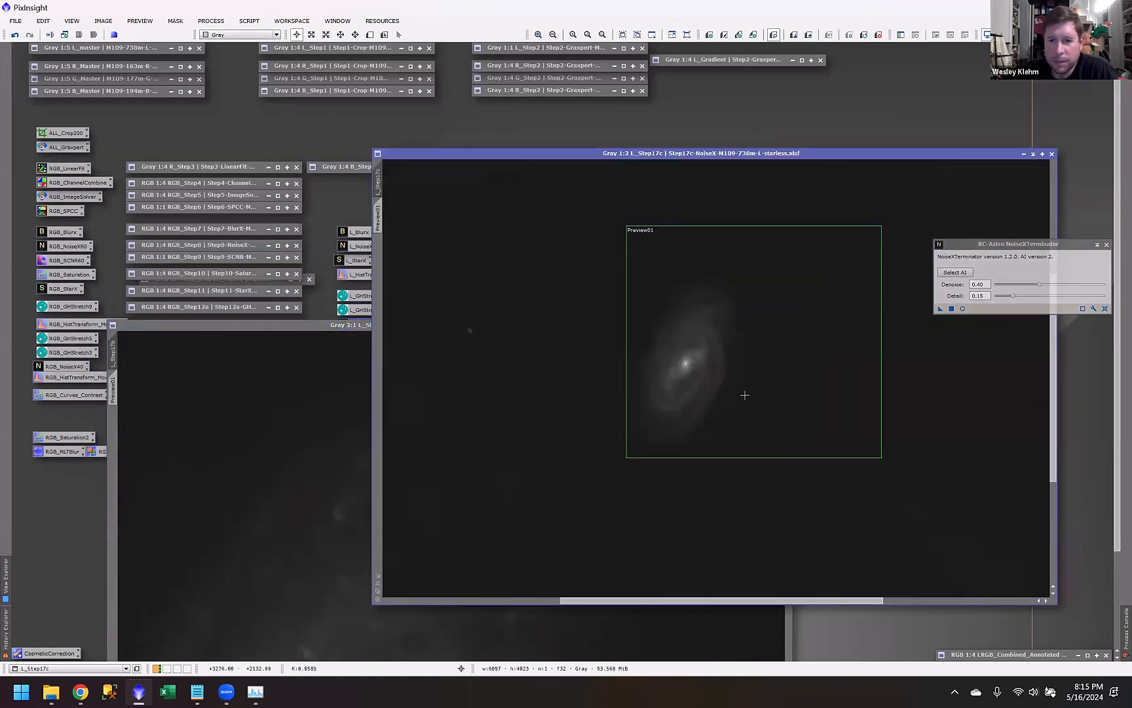
scroll(663, 371, "down", 2)
scroll(594, 214, "up", 3)
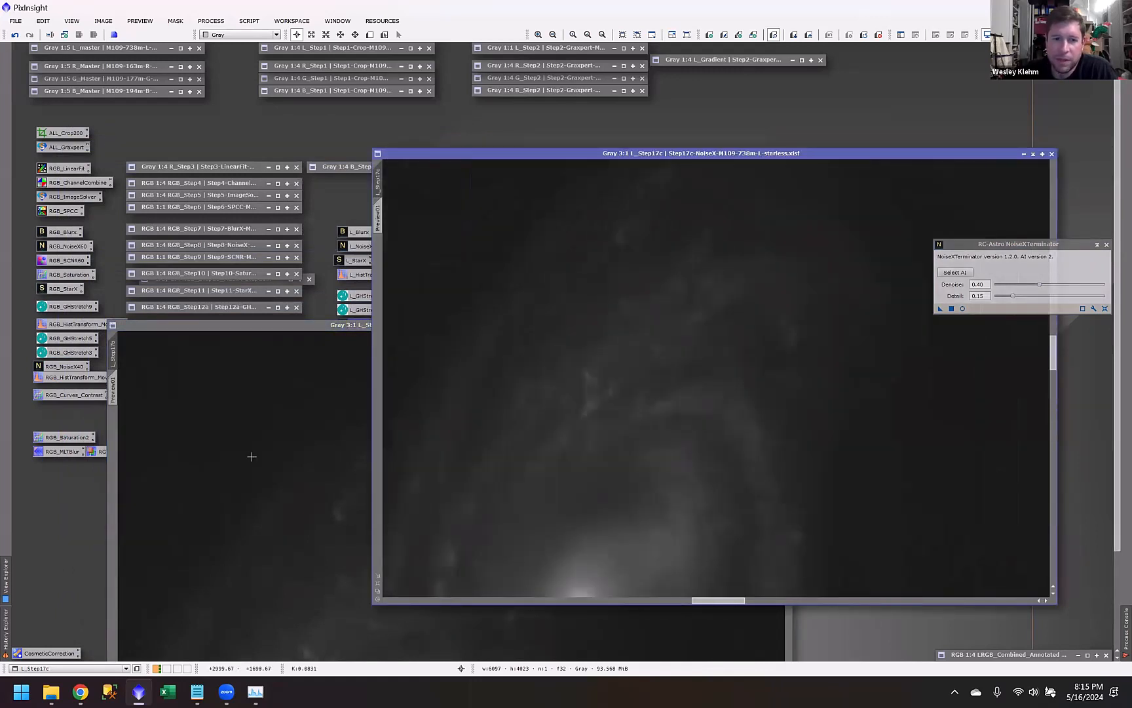
Step: Compare L_Step17b with L_Step17c side by side, then collapse L_Step17b and close NoiseXTerminator
left_click_drag(319, 327, 251, 143)
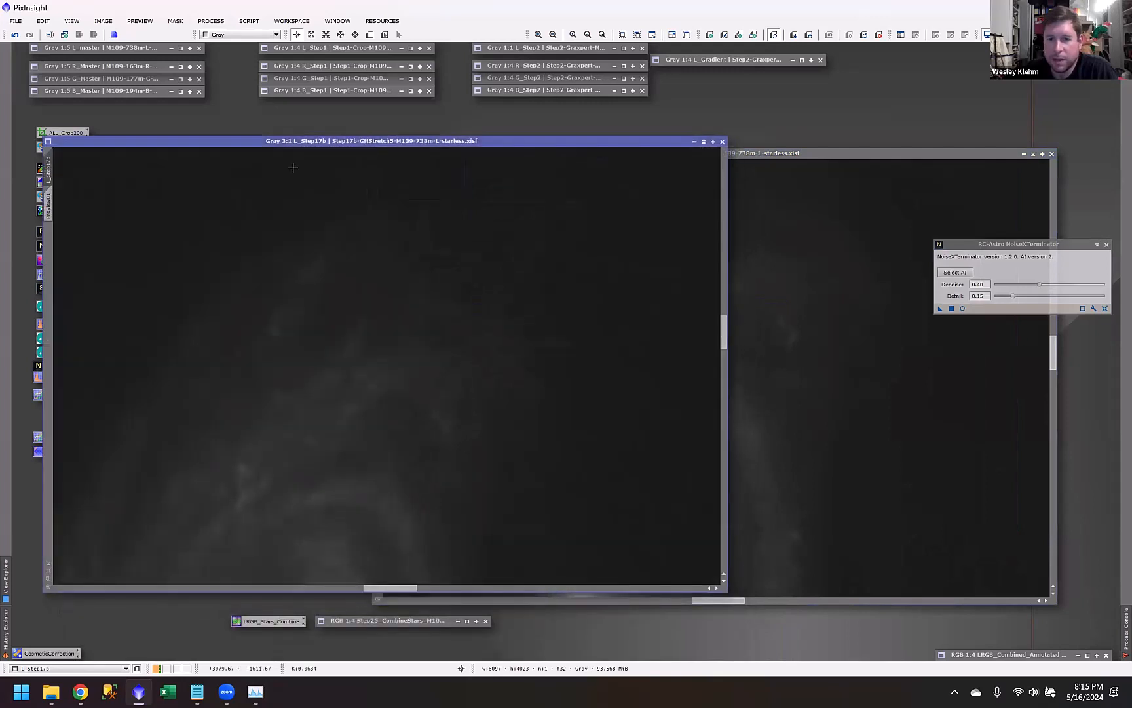
left_click(816, 258)
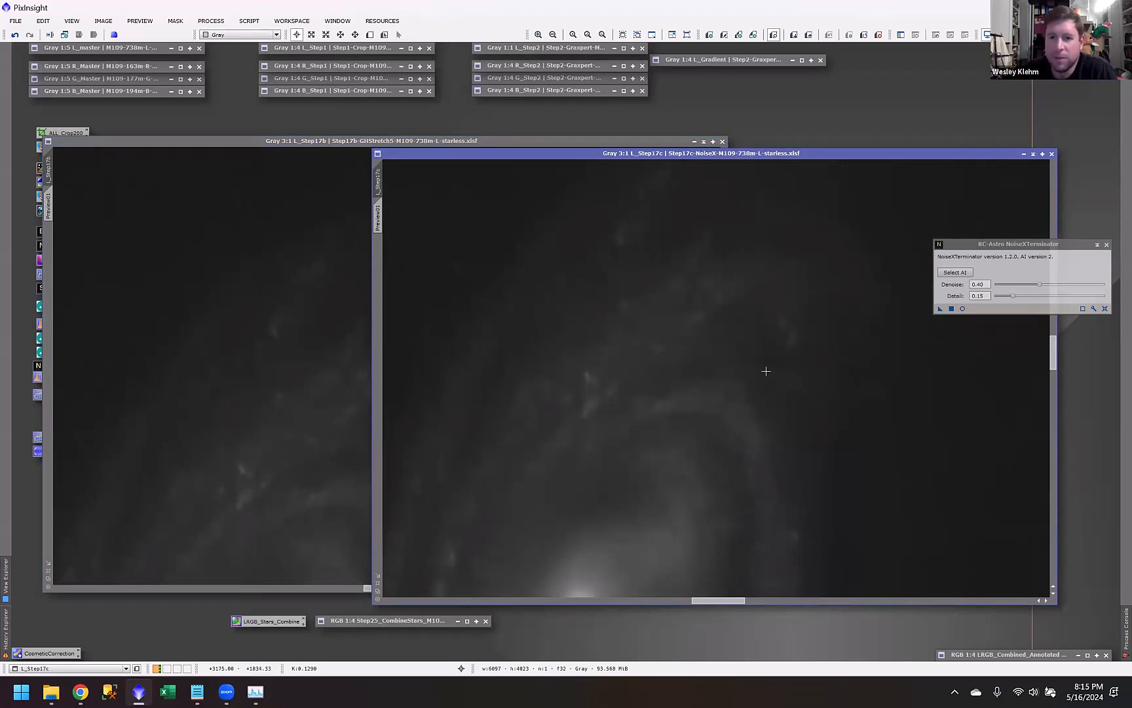
left_click(703, 142)
left_click(1107, 244)
mouse_move(703, 157)
left_mouse_down()
mouse_move(731, 152)
mouse_move(638, 161)
mouse_move(699, 157)
left_mouse_up()
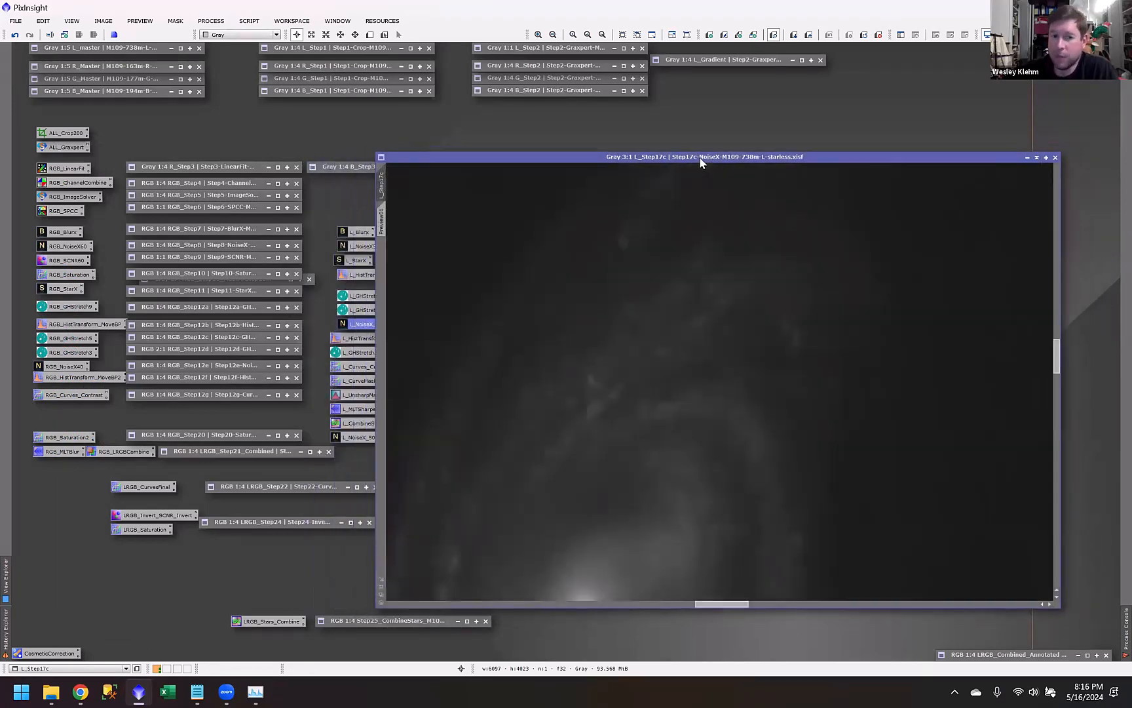
Step: Open the saved luminance HistogramTransformation process beside the image and load the histogram of L_Step17c
double_click(357, 339)
left_click_drag(530, 158, 240, 121)
left_click(890, 558)
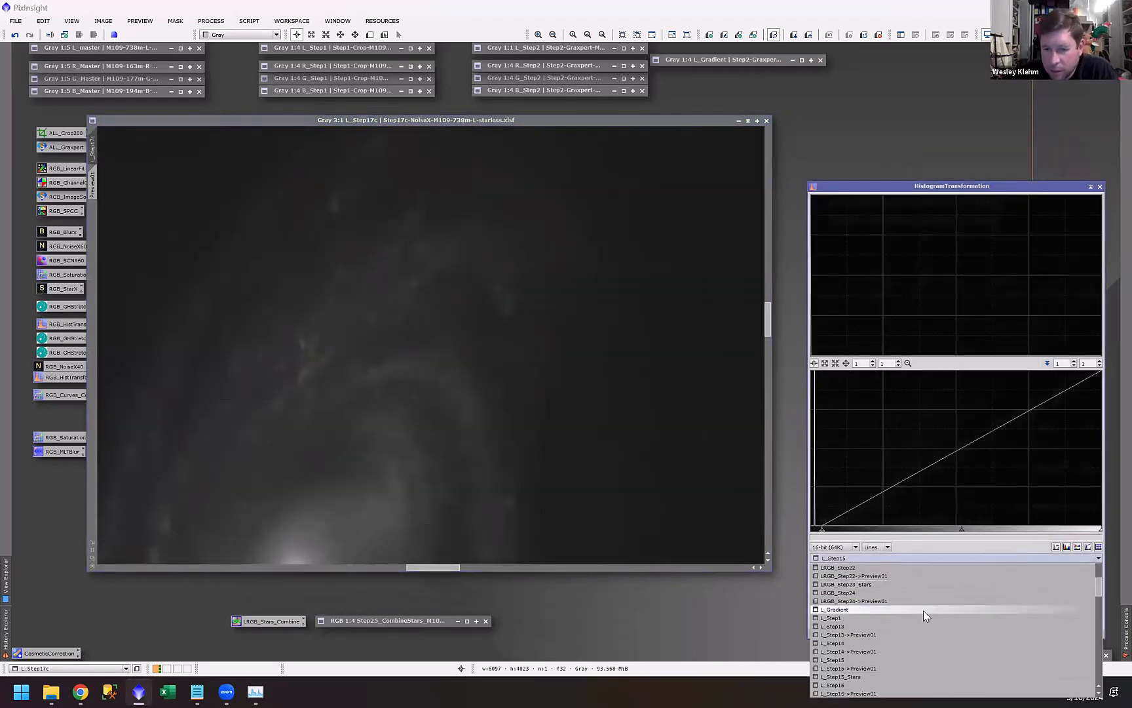
scroll(922, 610, "down", 7)
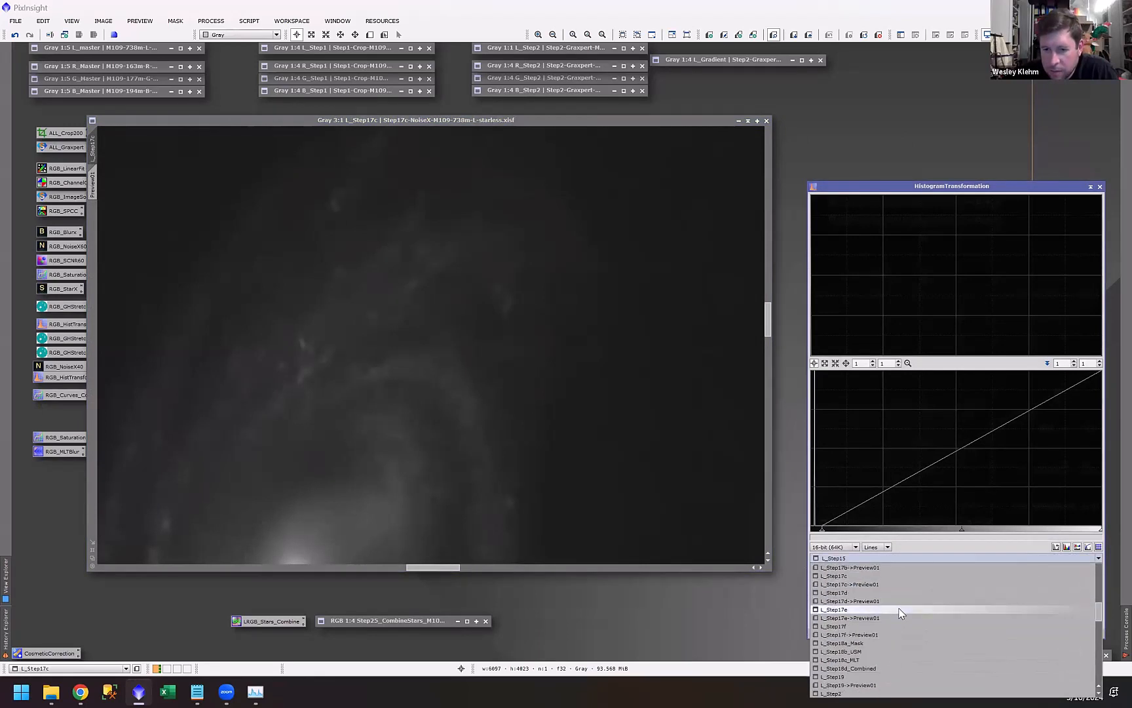
left_click(862, 576)
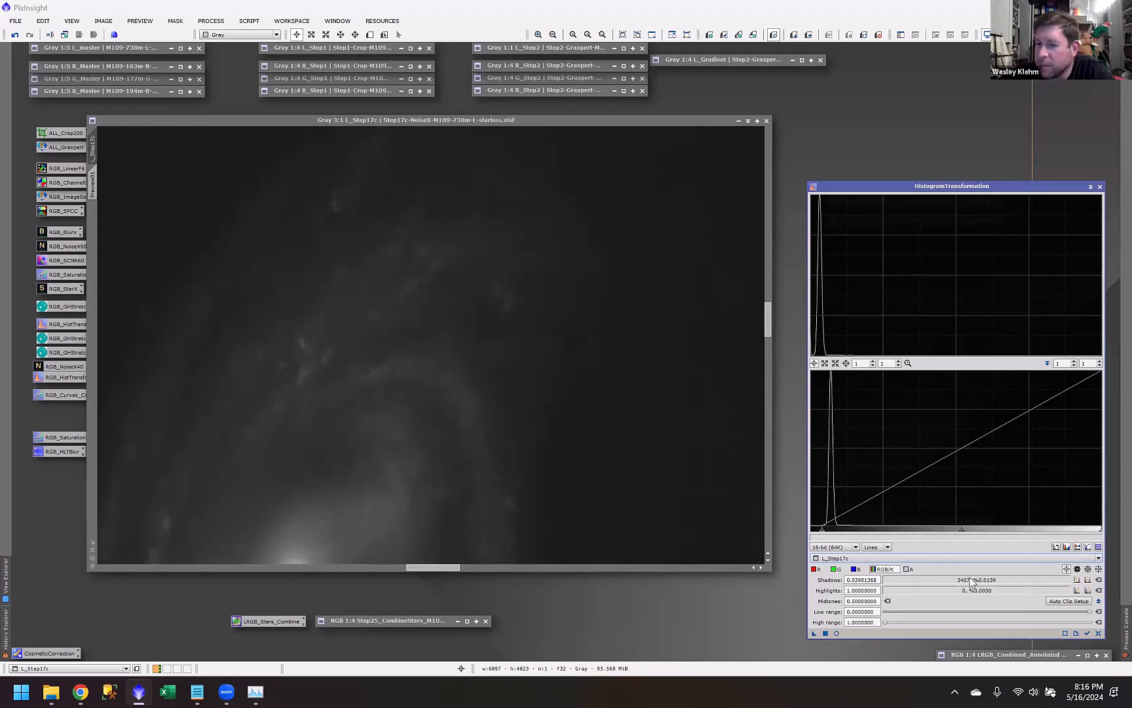
Step: Reset the shadows clipping to zero and raise the black point to about 0.0395, just before the histogram peak
left_click(1080, 581)
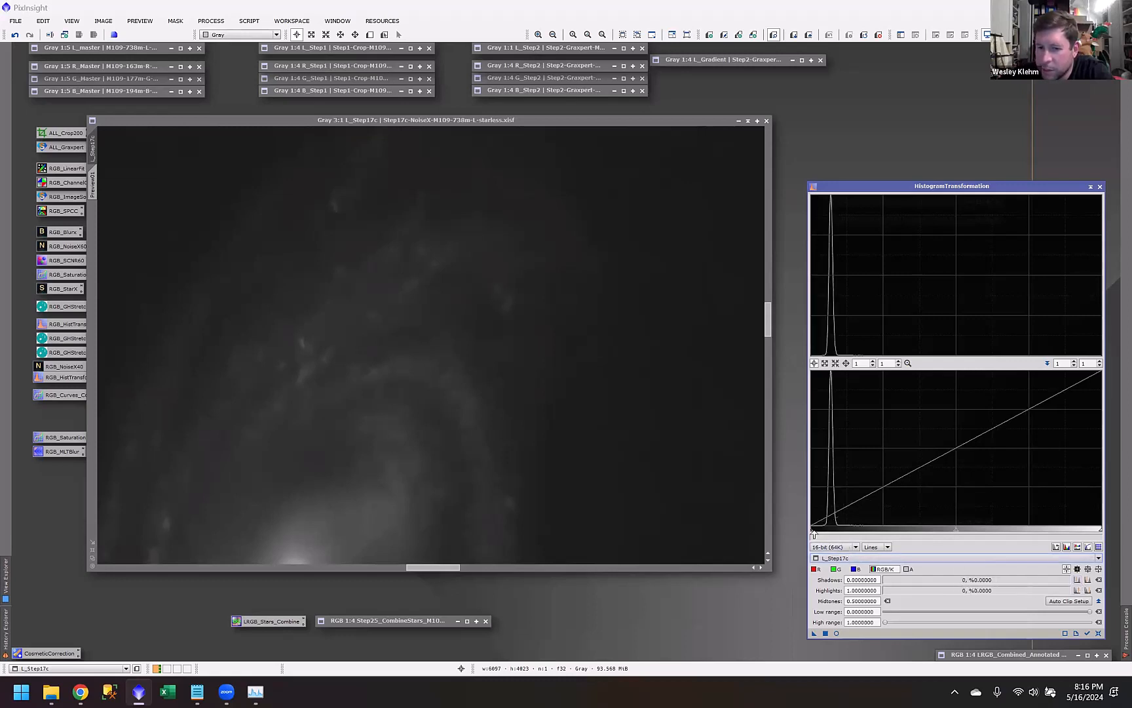
left_click_drag(812, 532, 823, 530)
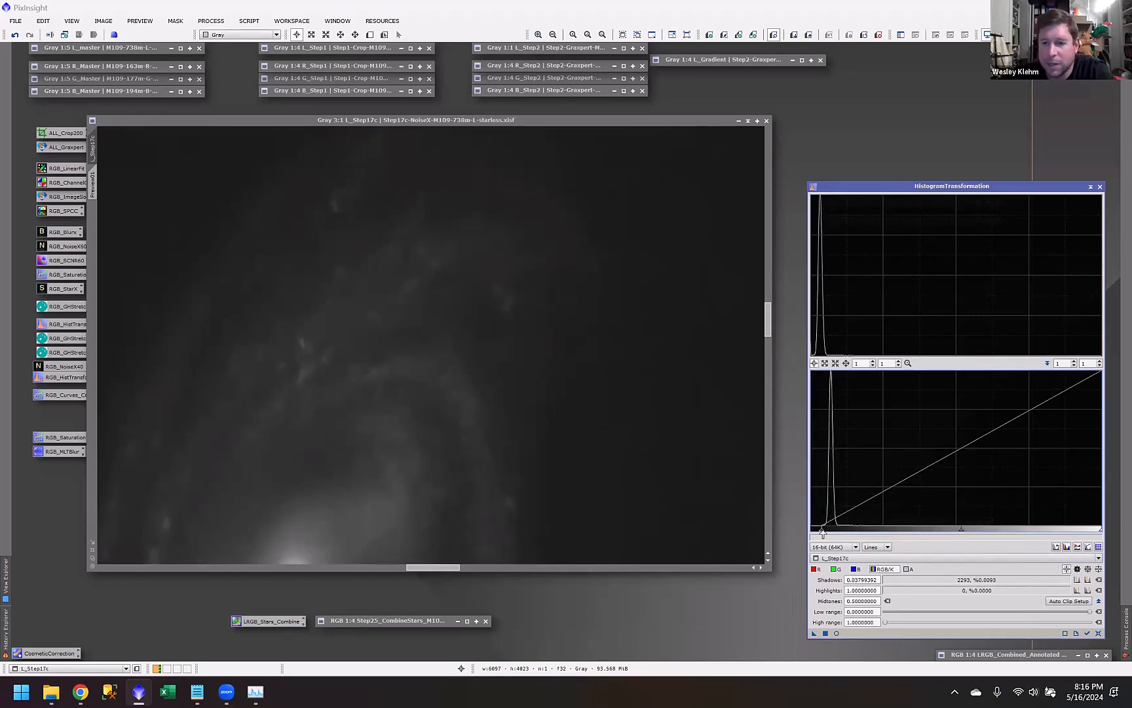
left_click_drag(823, 533, 823, 533)
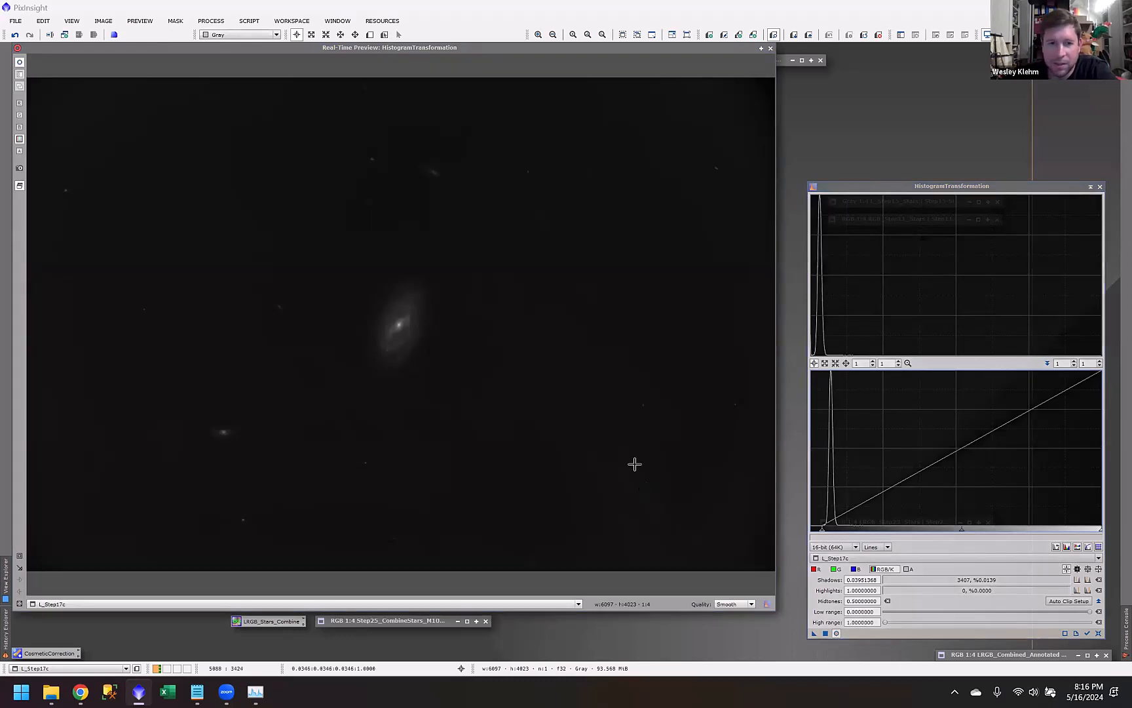
Step: Toggle the real-time preview of L_Step17c repeatedly to compare the image with and without the black point shift, then close it
left_click(836, 633)
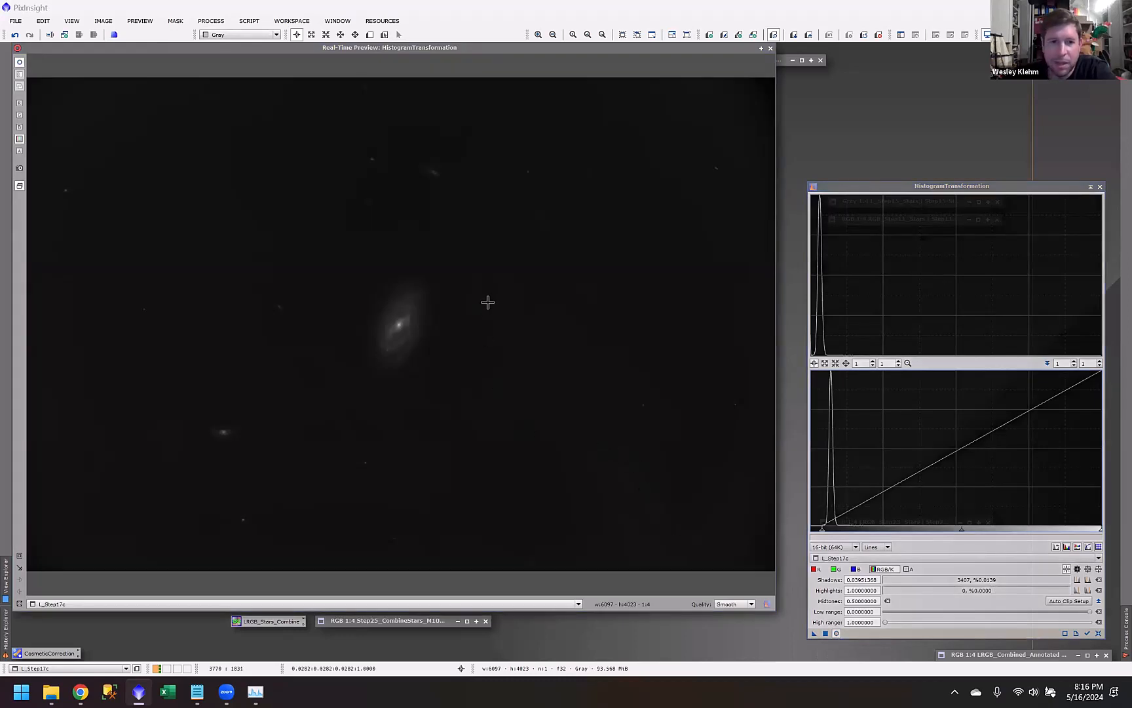
left_click(837, 633)
left_click(836, 633)
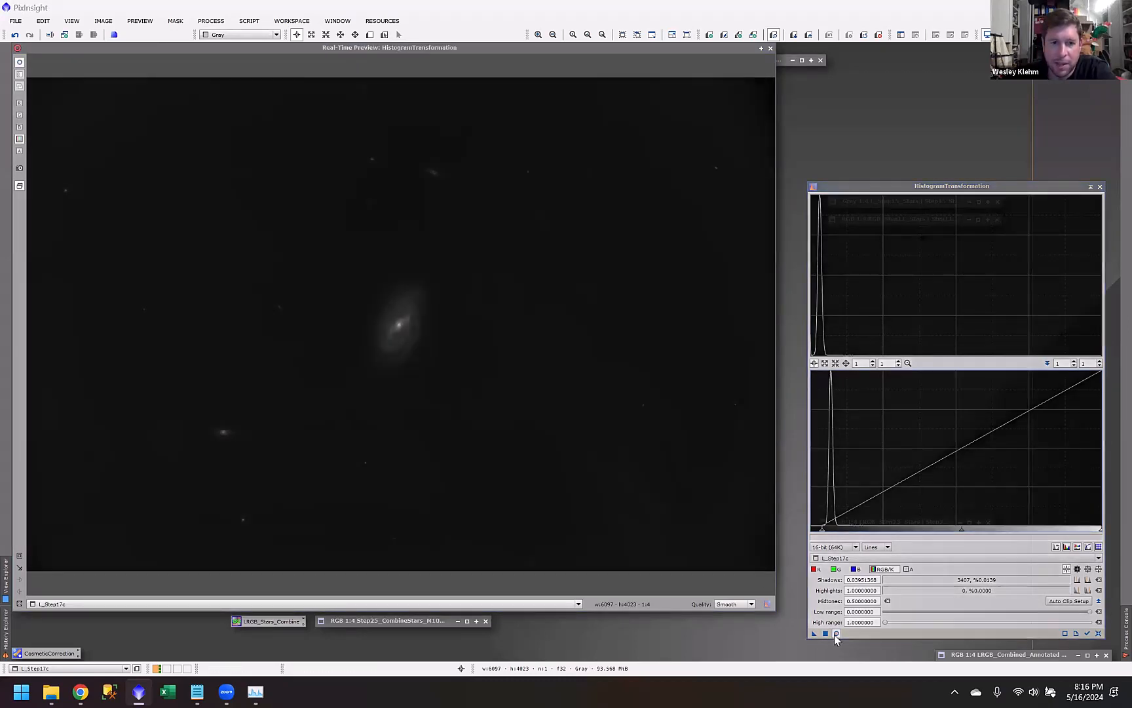
left_click(836, 634)
left_click(836, 633)
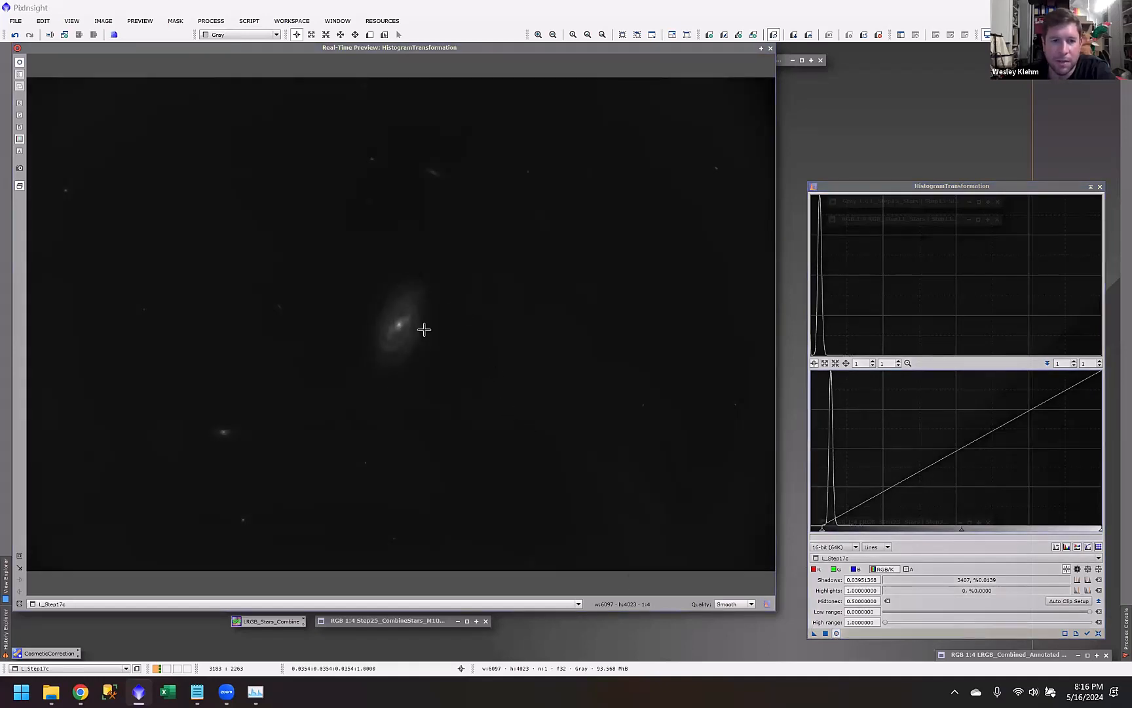
left_click(837, 633)
left_click(837, 633)
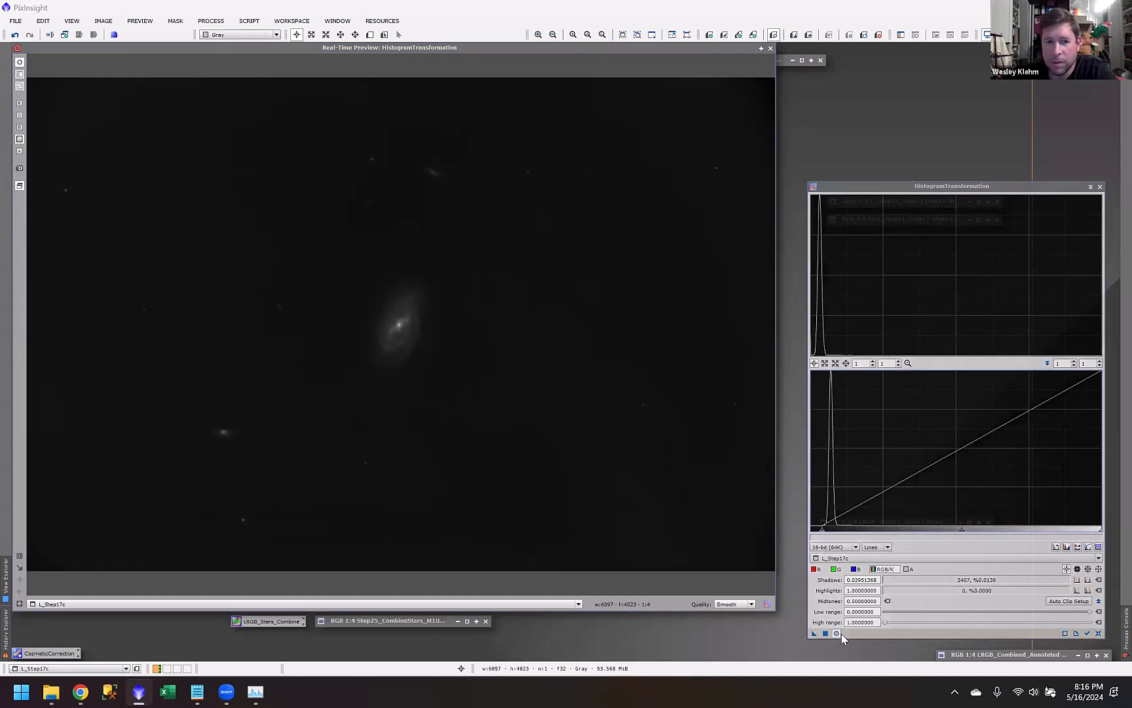
left_click(770, 49)
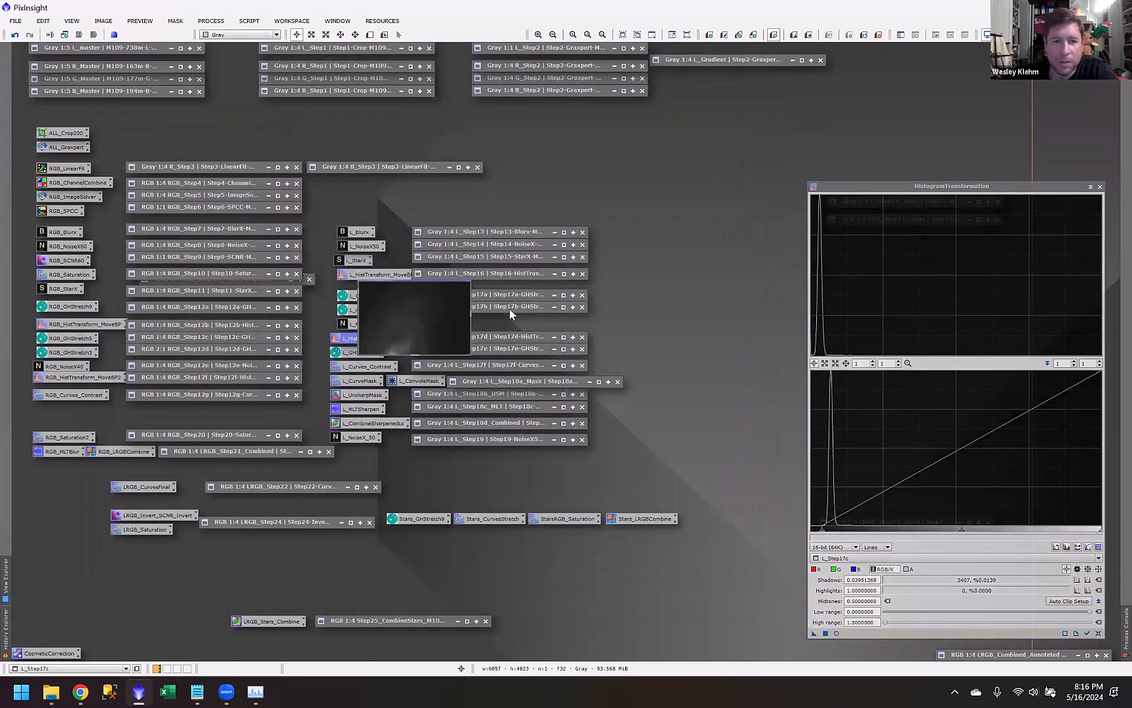
Step: Open the L_Step17d image, close HistogramTransformation, and move the image clear of the process icons
double_click(479, 337)
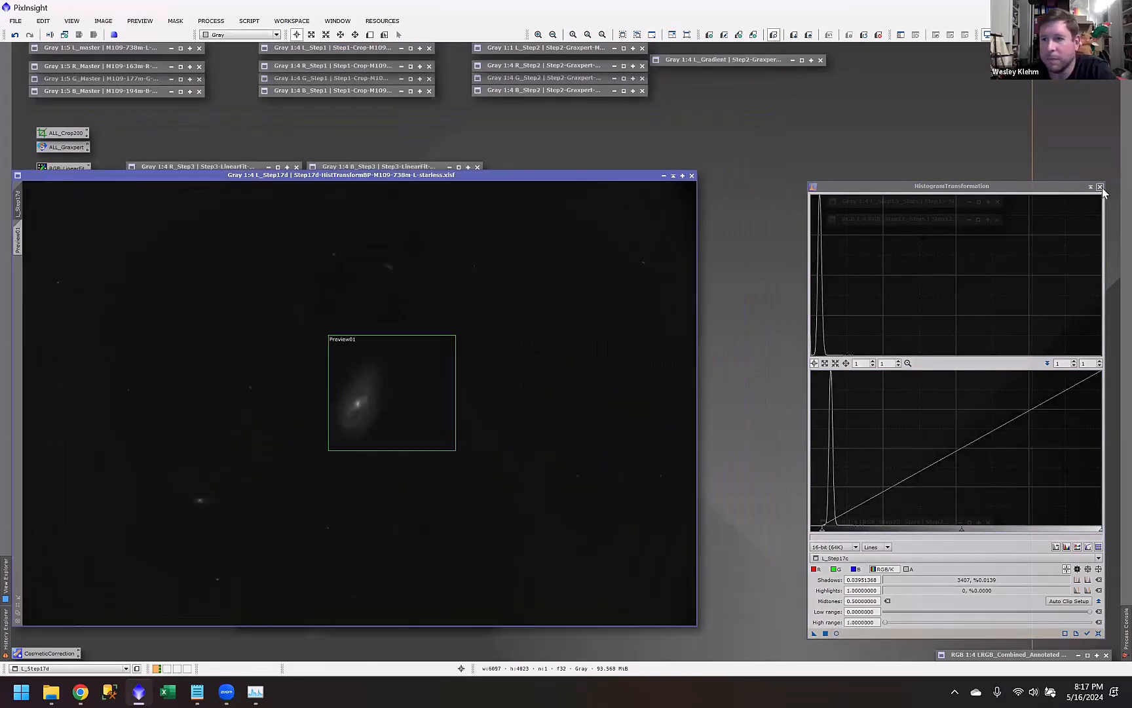
left_click(1101, 187)
mouse_move(514, 176)
left_mouse_down()
mouse_move(779, 161)
mouse_move(1009, 117)
left_mouse_up()
Step: Open the saved L_GHStretch3 process beside L_Step17d and sample a background point in the image for its readout
double_click(367, 352)
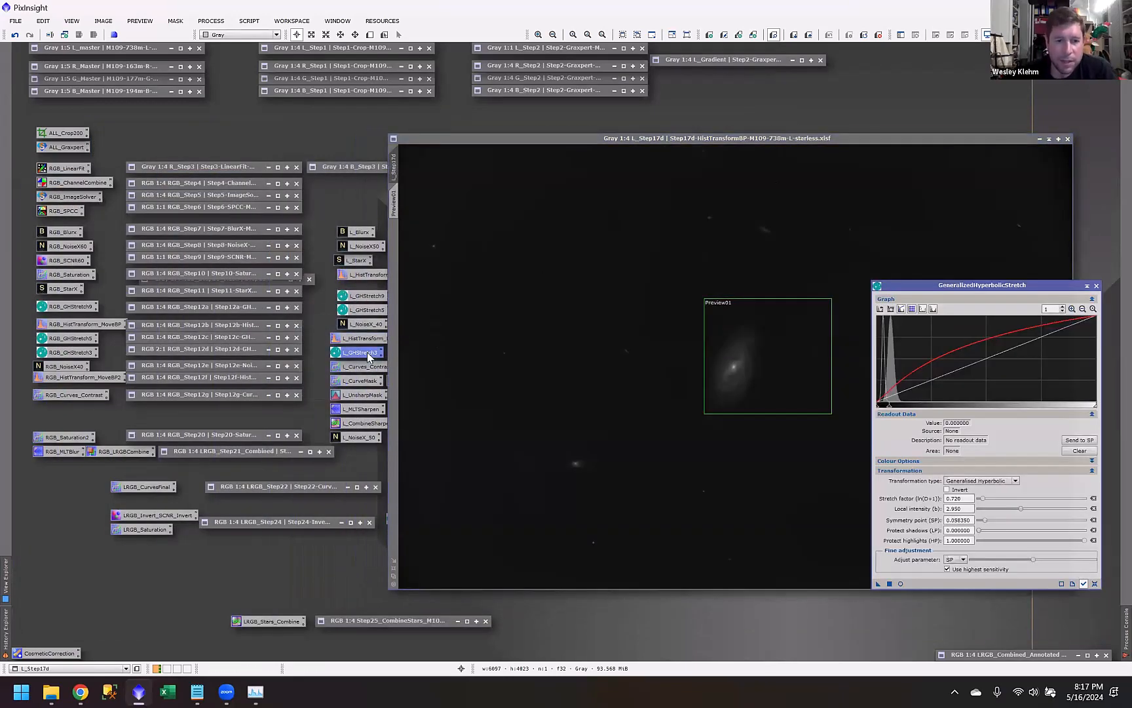
left_click_drag(867, 138, 294, 117)
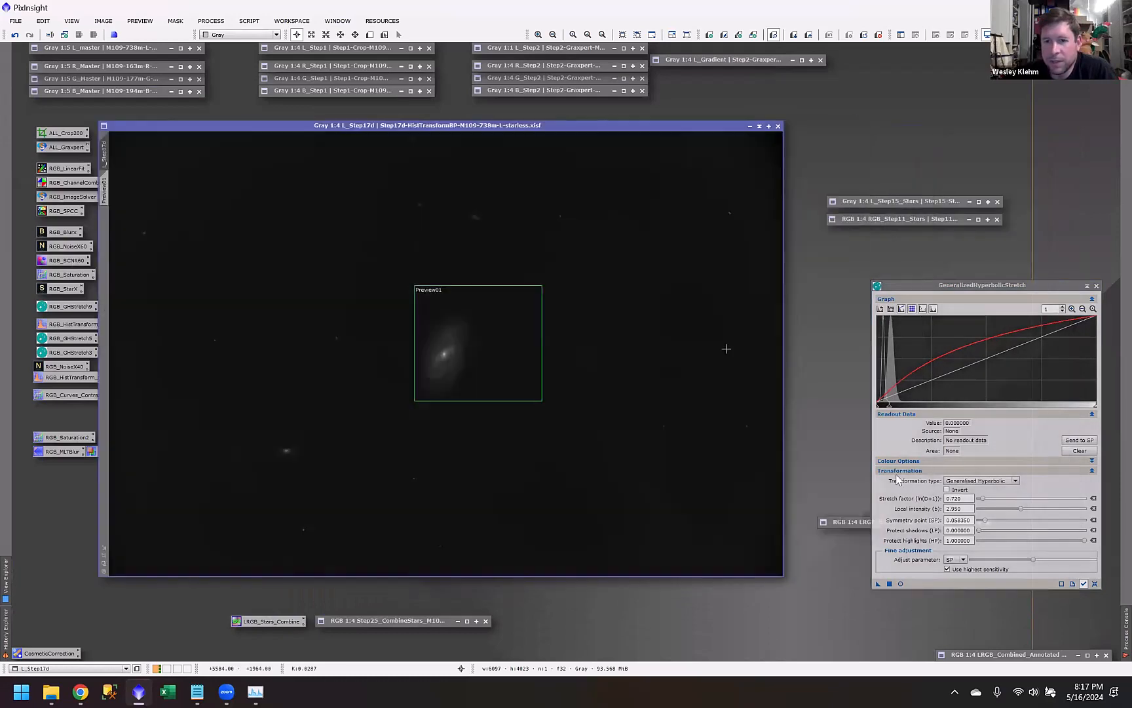
left_click(652, 511)
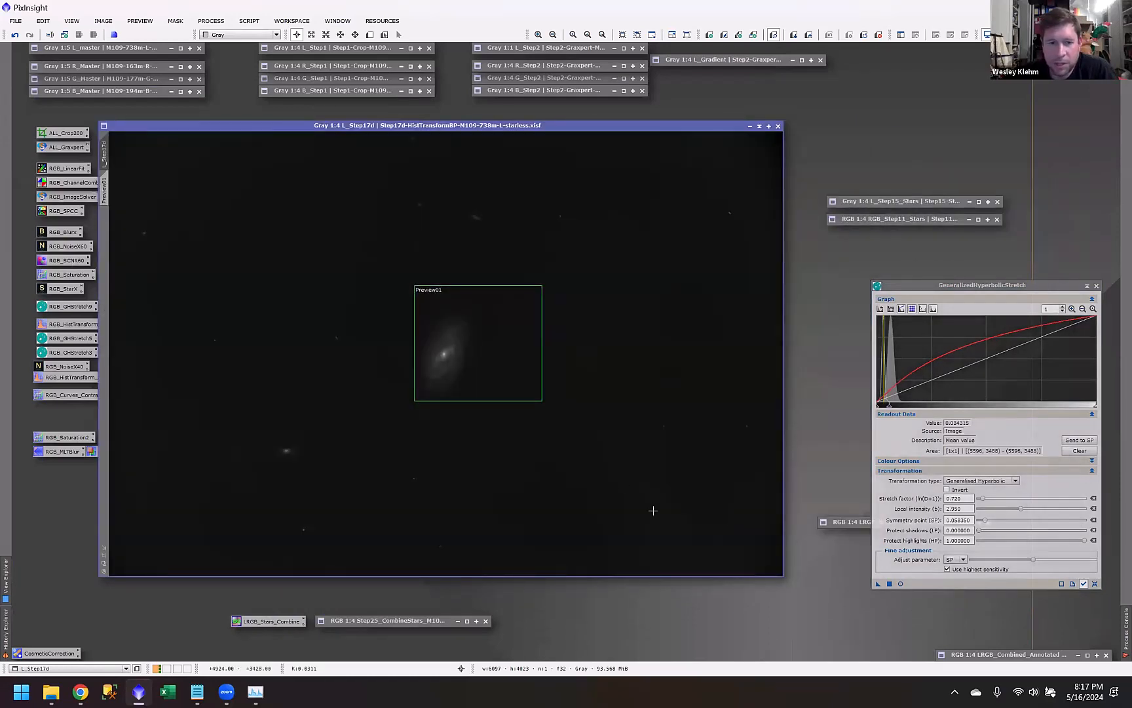
Step: Preview the GeneralizedHyperbolicStretch on L_Step17d in real time, toggling it to compare the galaxy with and without the stretch
left_click(900, 583)
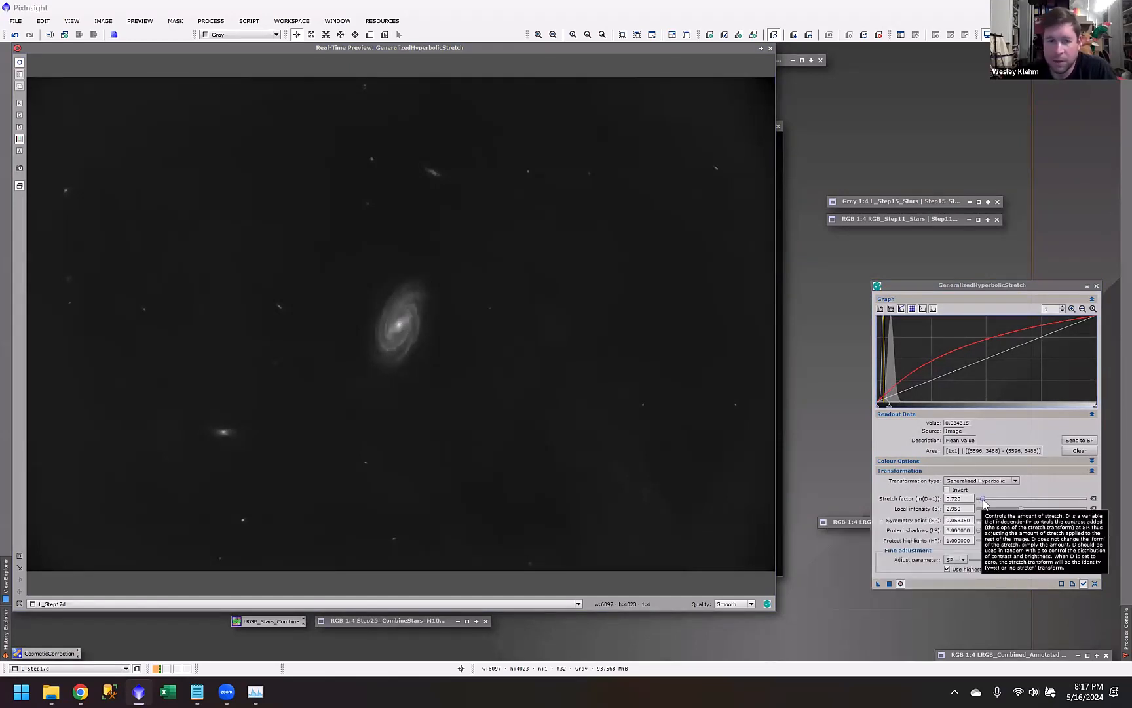
left_click(901, 584)
left_click(900, 584)
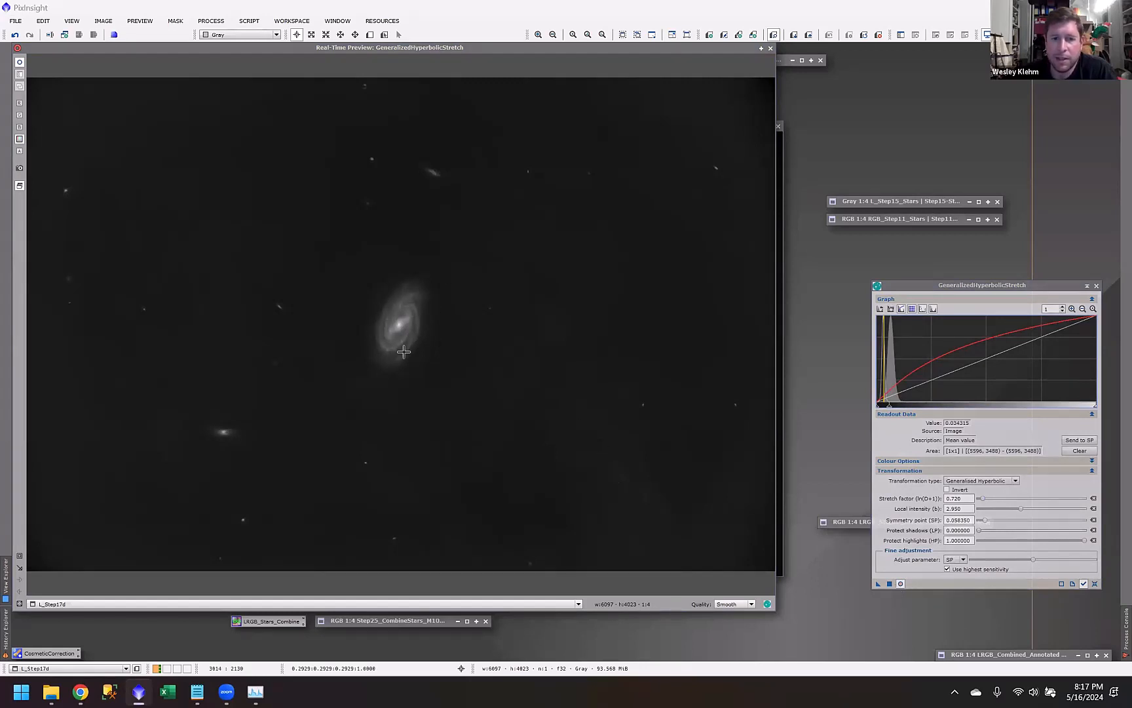
left_click(901, 583)
left_click(902, 584)
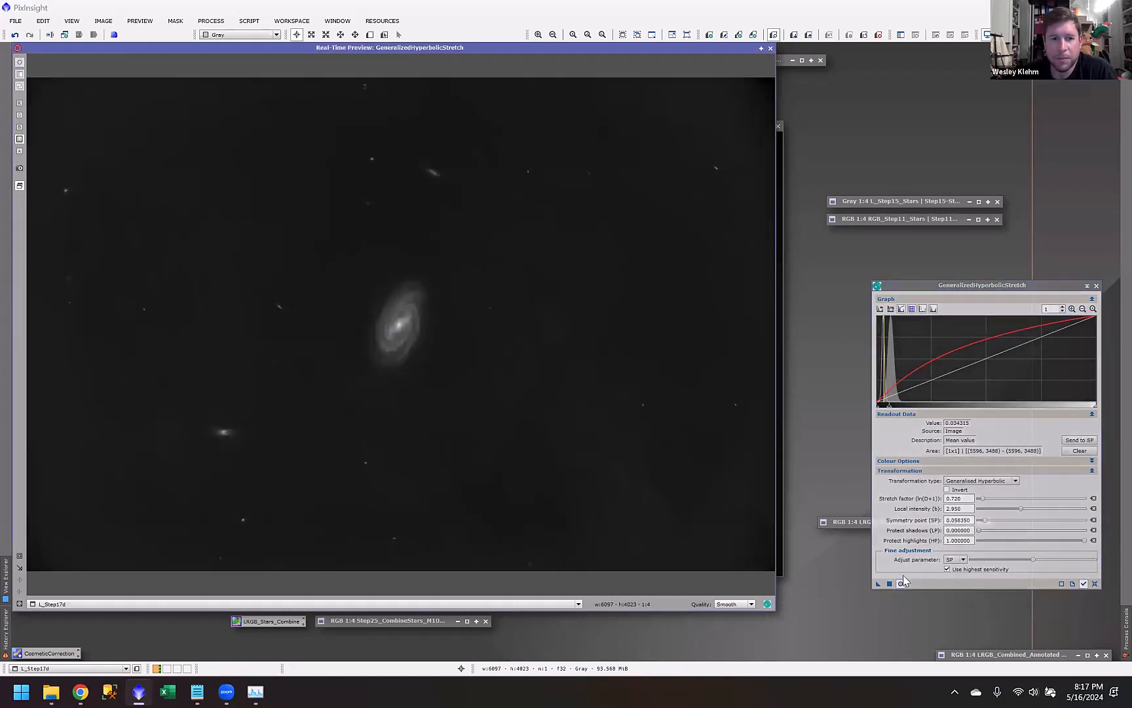
Step: Close the stretch preview and process, collapse L_Step17d, and place the stretched L_Step17e image clear of the process icons
left_click(771, 49)
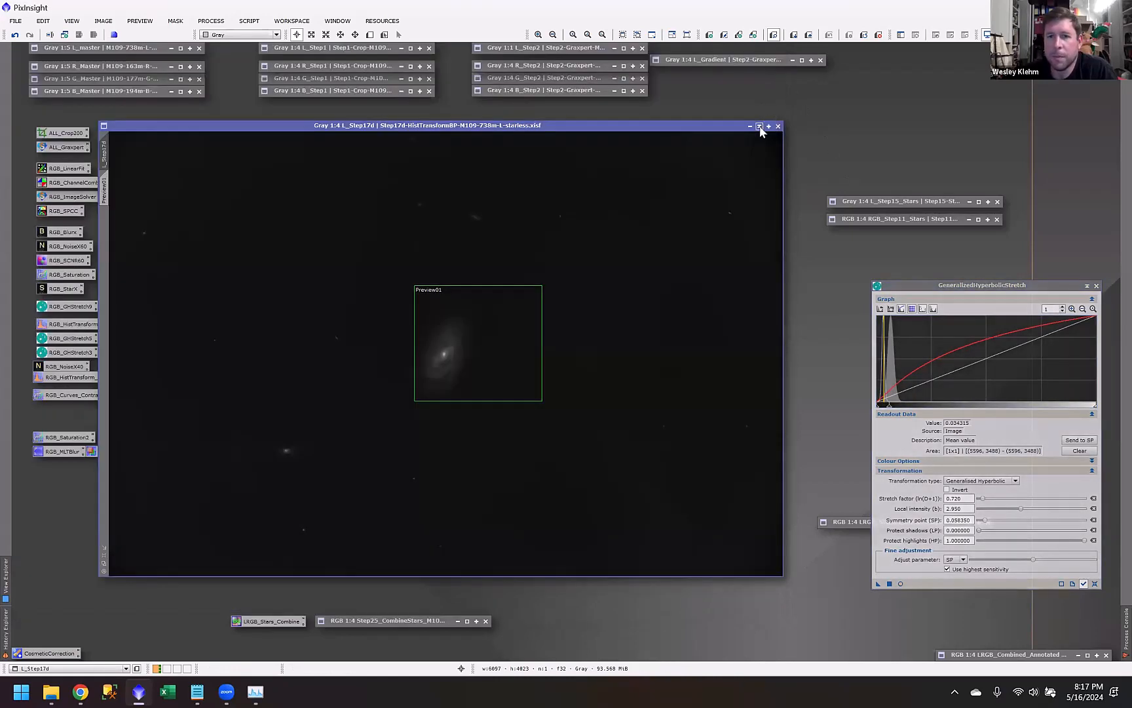
left_click(760, 126)
double_click(464, 348)
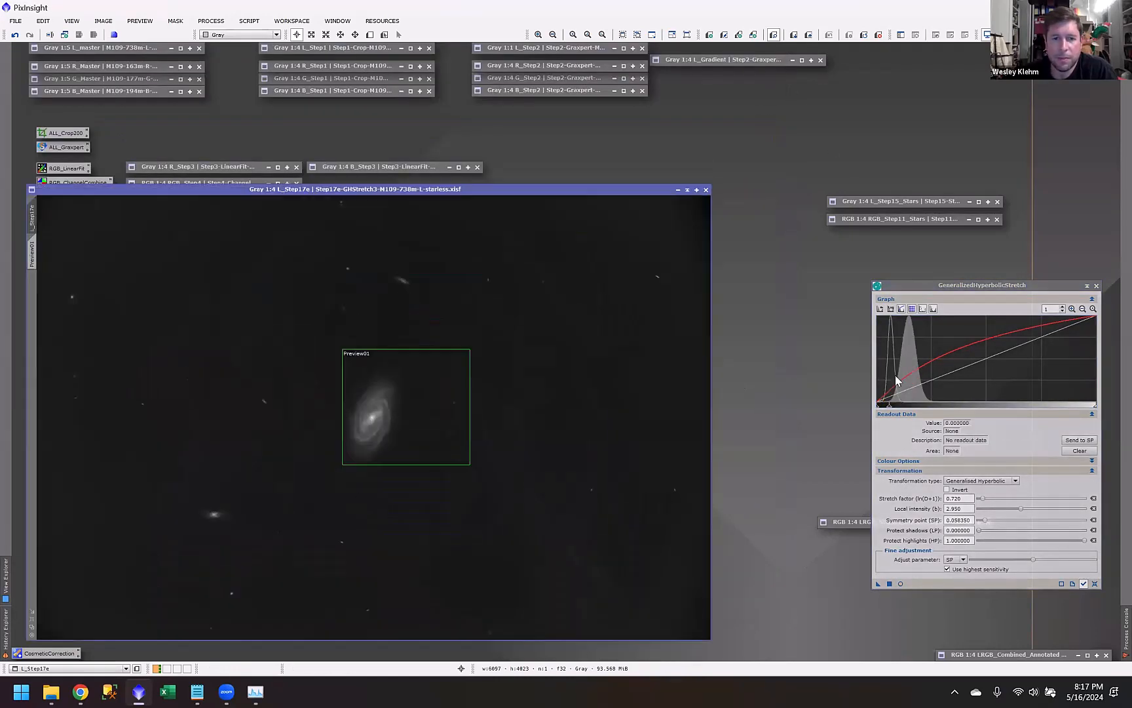
left_click(1097, 286)
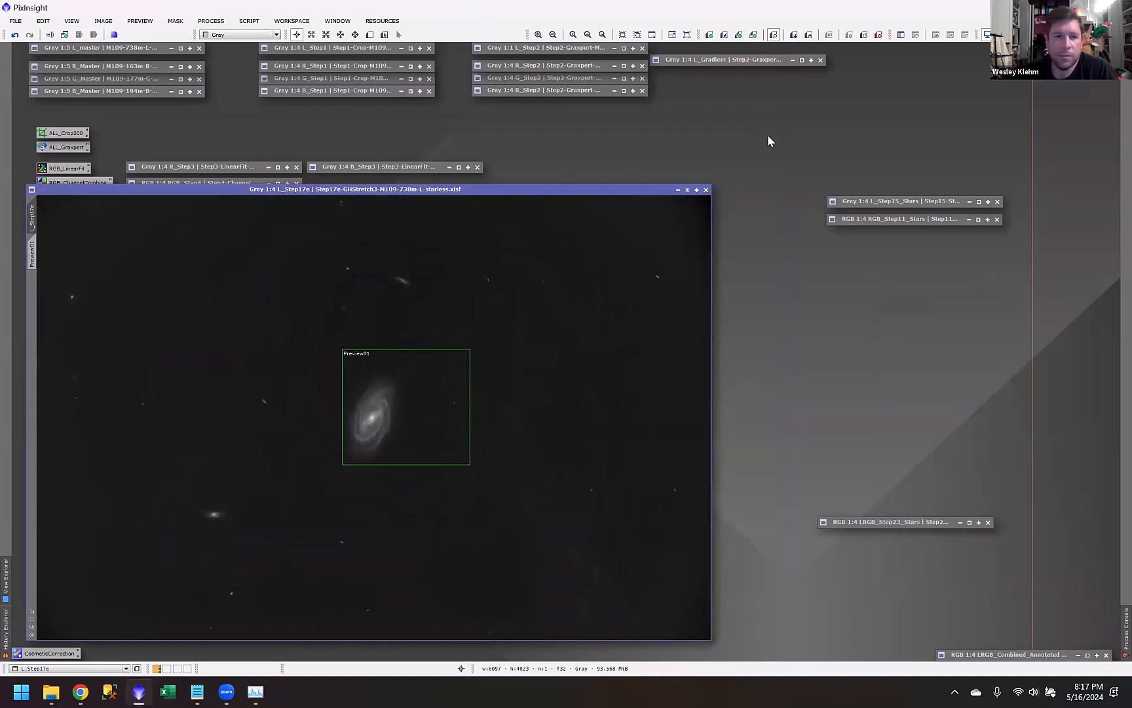
left_click_drag(503, 188, 868, 126)
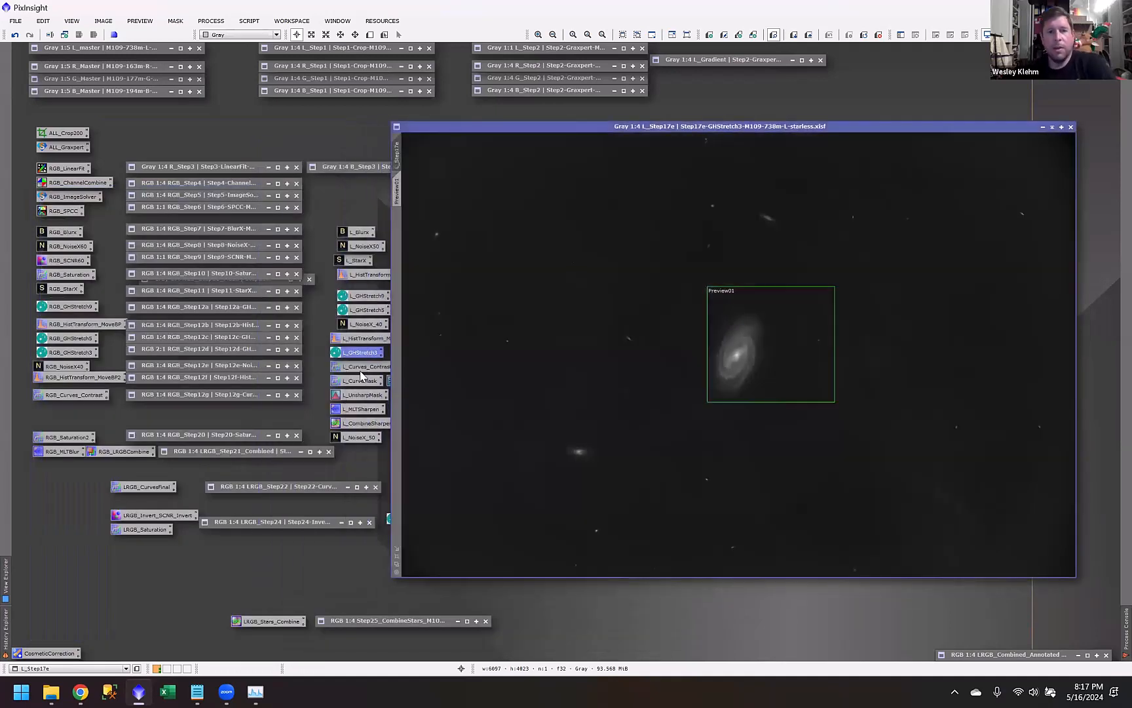
Step: Open the saved L_Curves_Contrast process beside L_Step17e and toggle its real-time preview to compare the galaxy with and without the curve
double_click(360, 369)
left_click_drag(656, 126, 275, 109)
left_click_drag(533, 336, 569, 303)
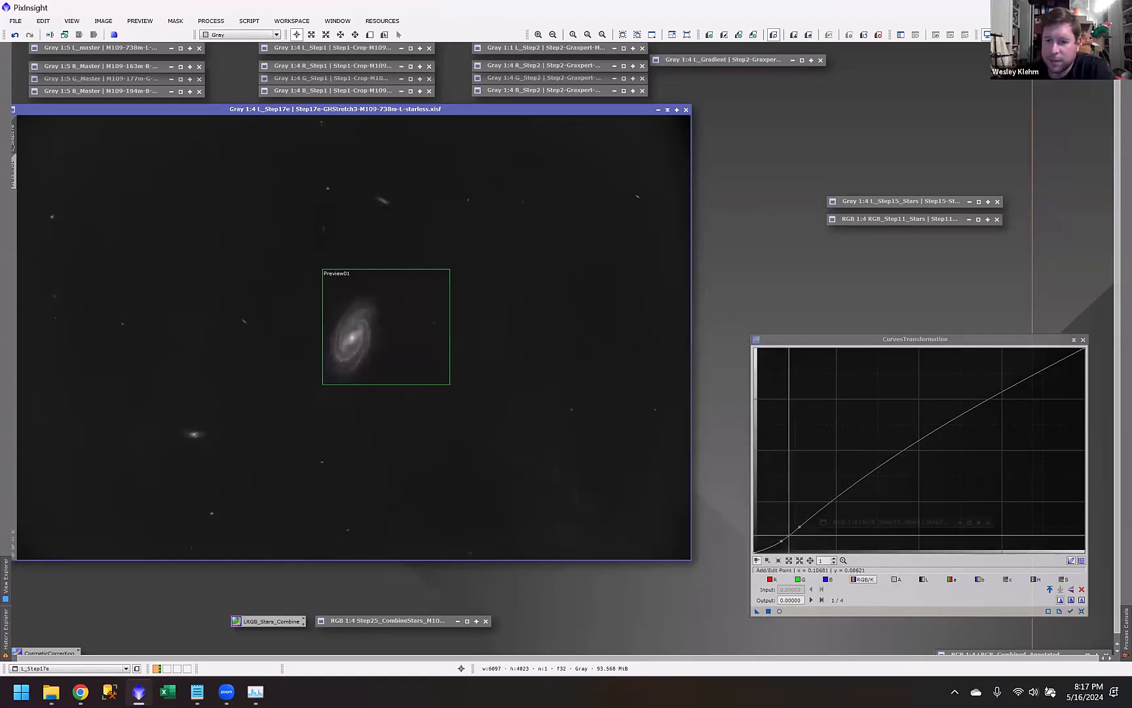
left_click(779, 612)
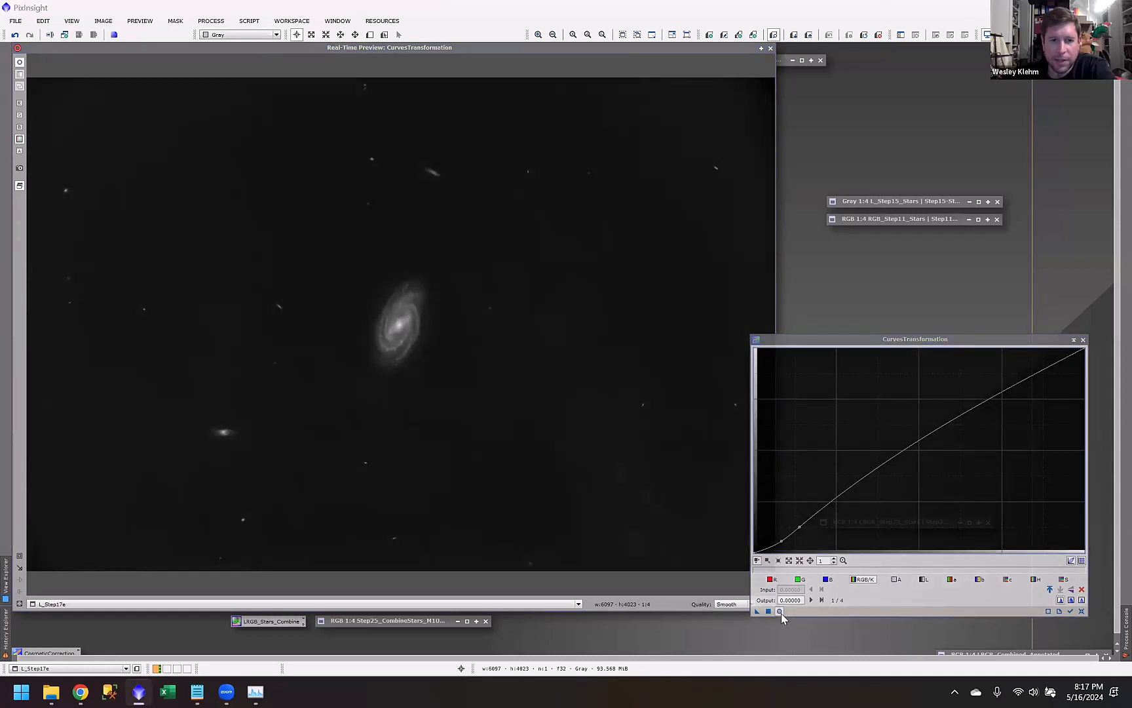
left_click(779, 611)
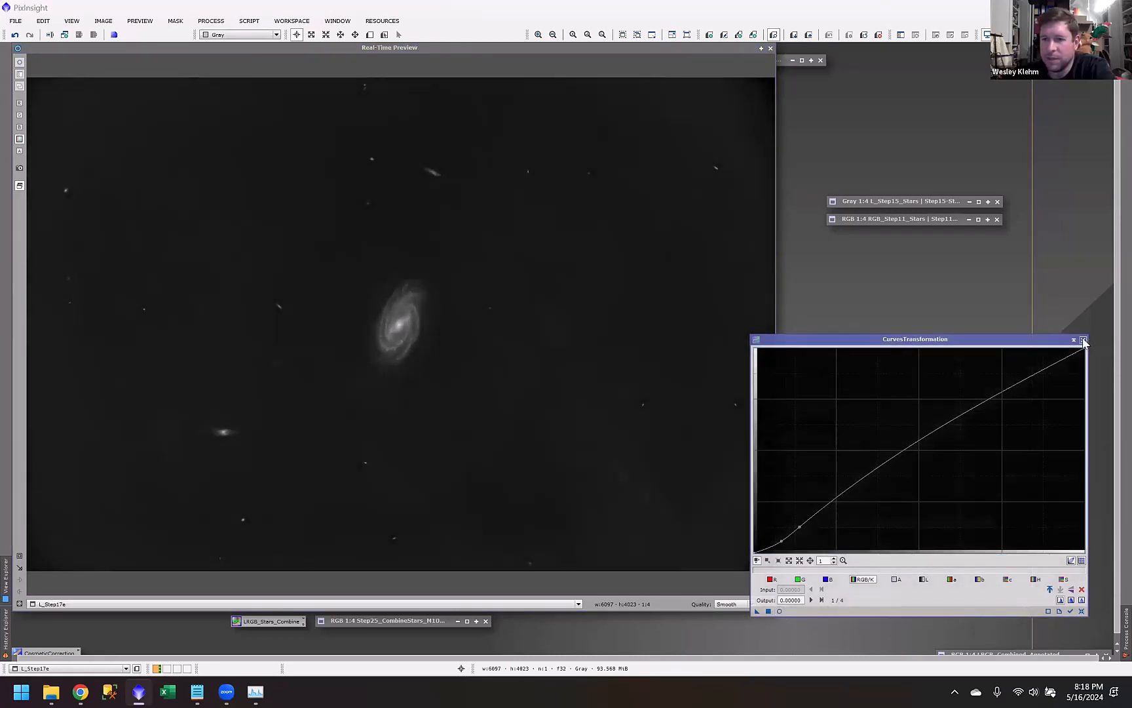
Step: Close CurvesTransformation with its real-time preview window and collapse the L_Step17e image
left_click(1084, 340)
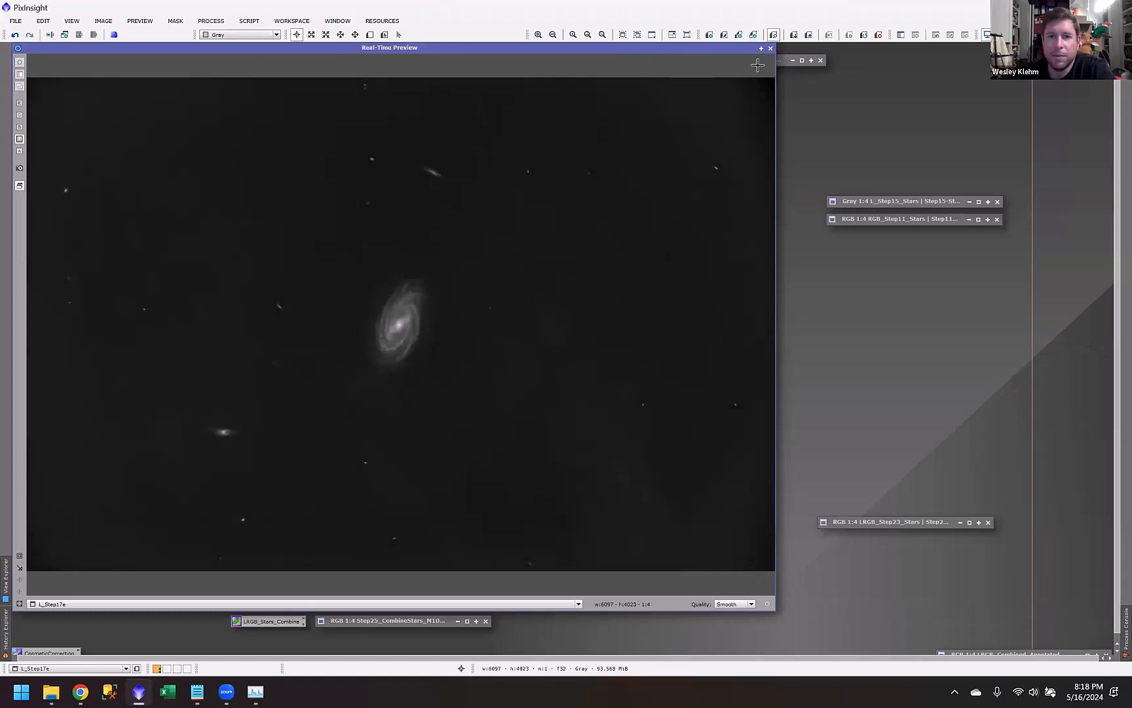
left_click(770, 49)
left_click(668, 109)
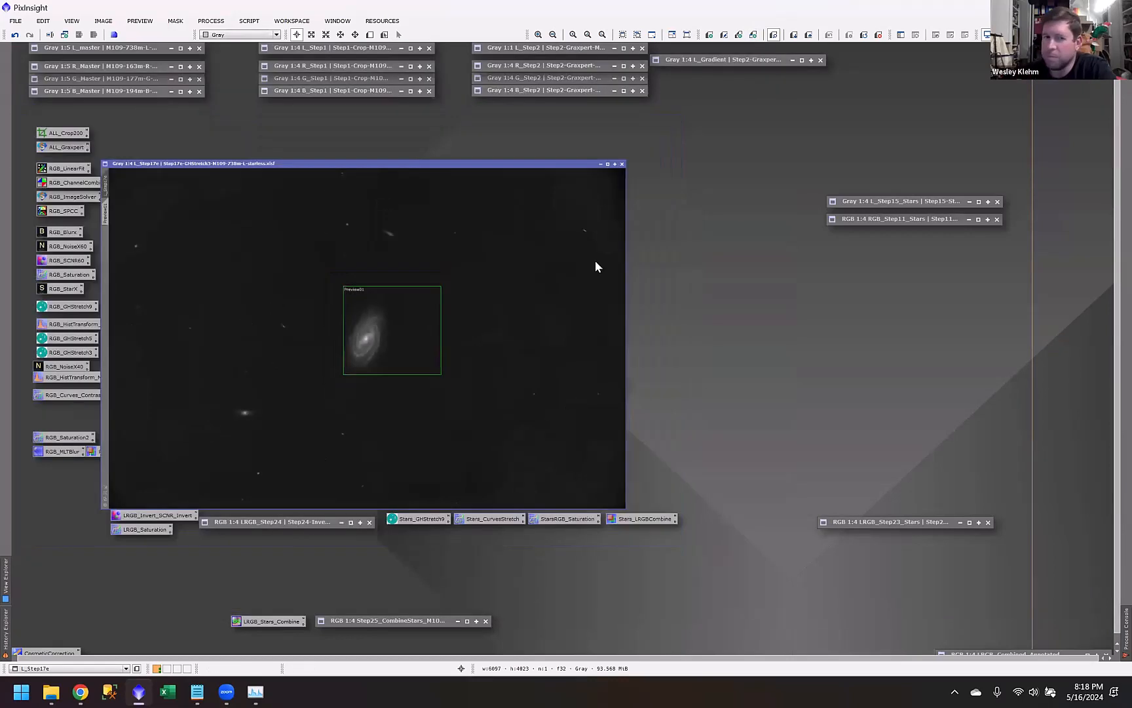
Step: Open the L_Step17f image, move it to clear space, and examine the galaxy's core and spiral arms up close
double_click(459, 363)
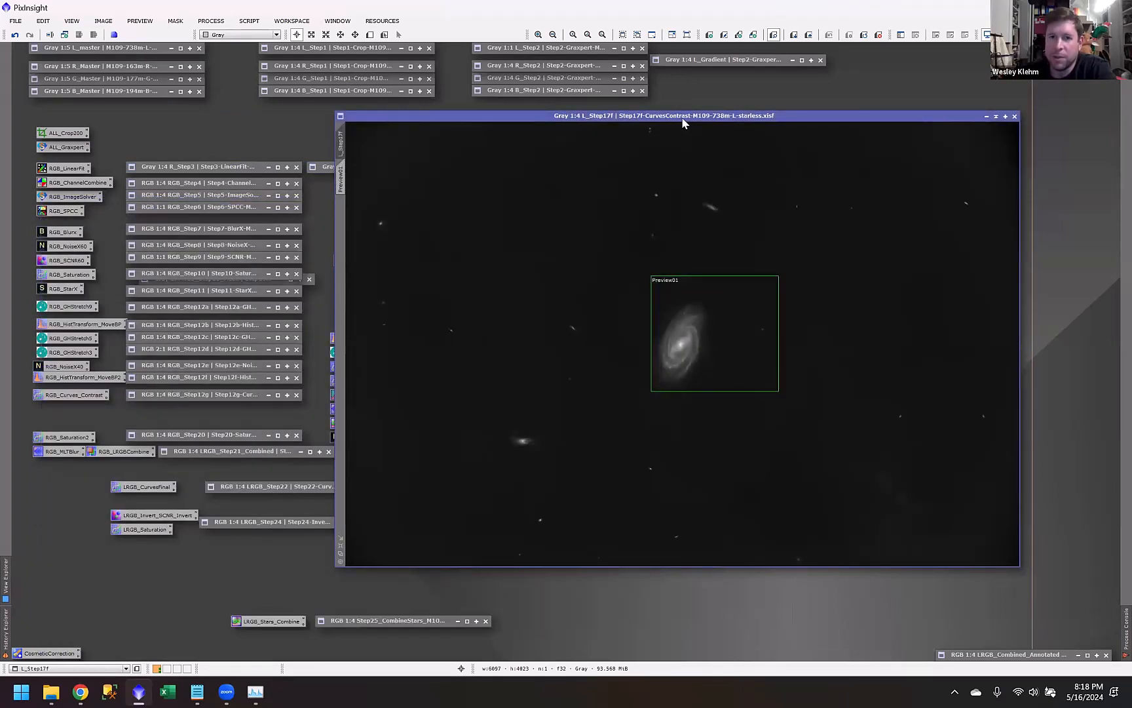
left_click_drag(682, 117, 752, 142)
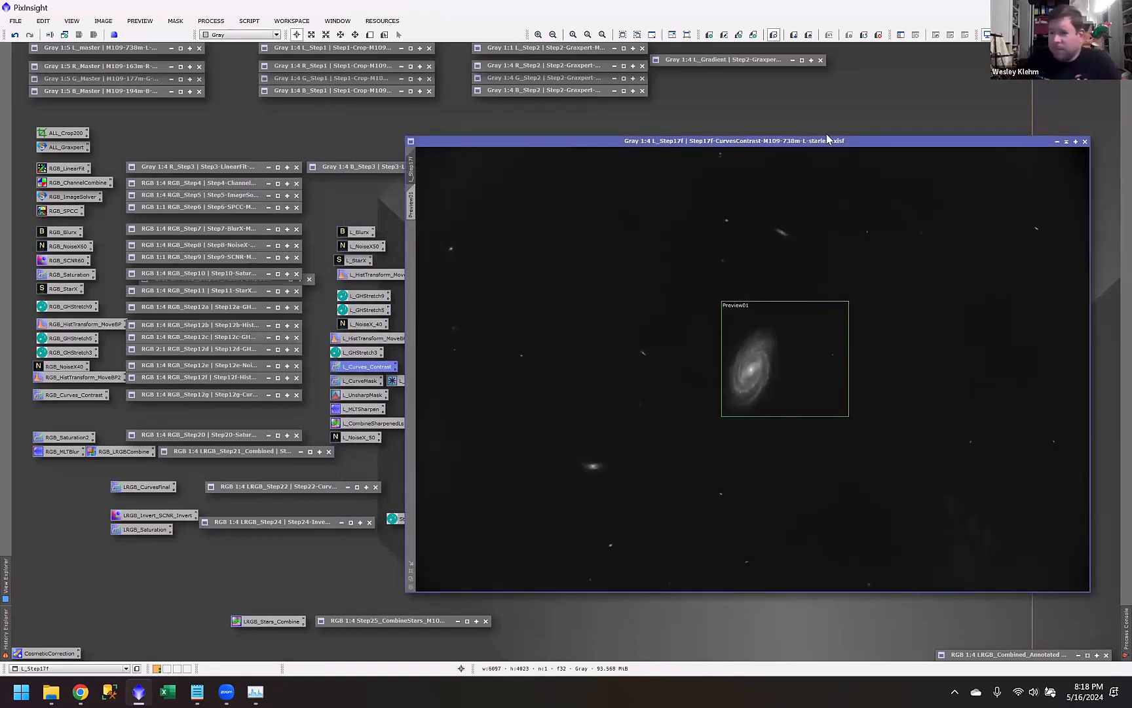
left_click_drag(830, 142, 411, 126)
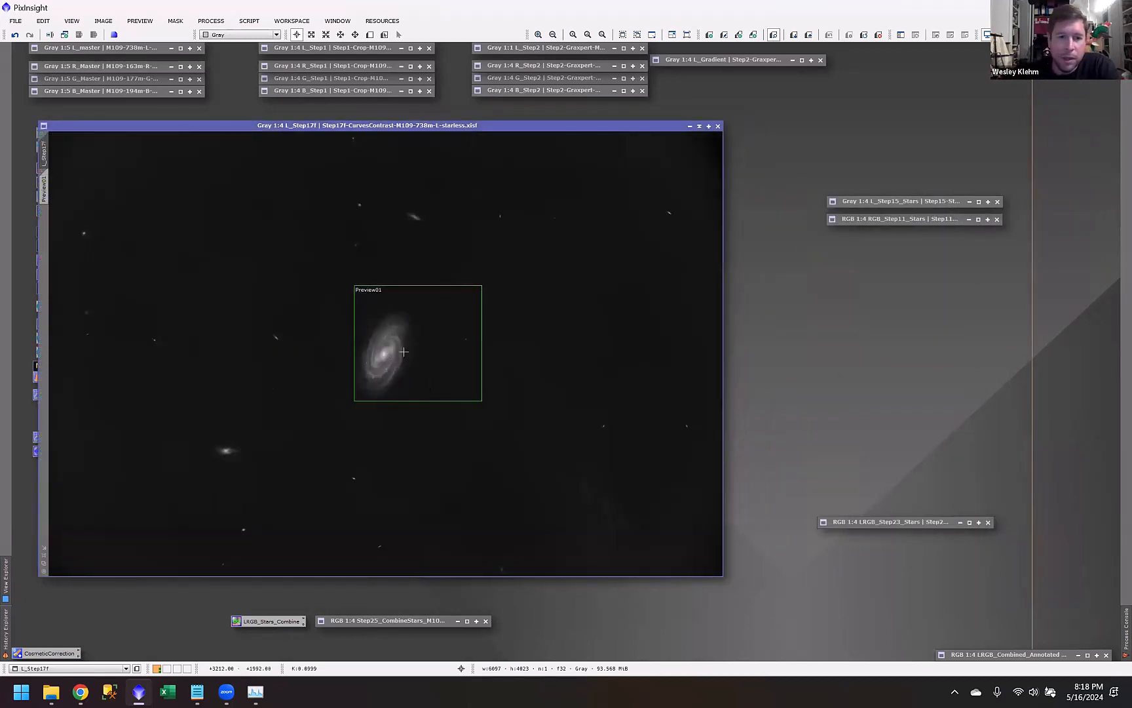
scroll(404, 352, "up", 4)
scroll(526, 414, "down", 4)
scroll(521, 422, "up", 4)
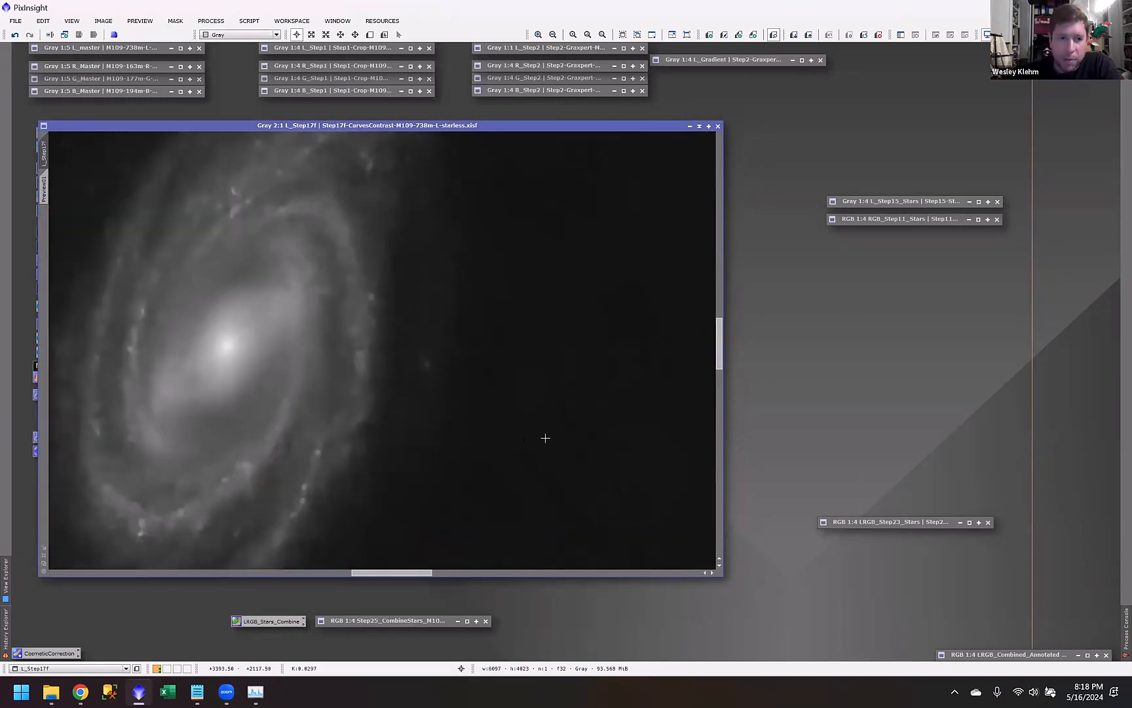
scroll(561, 445, "down", 1)
scroll(398, 365, "up", 1)
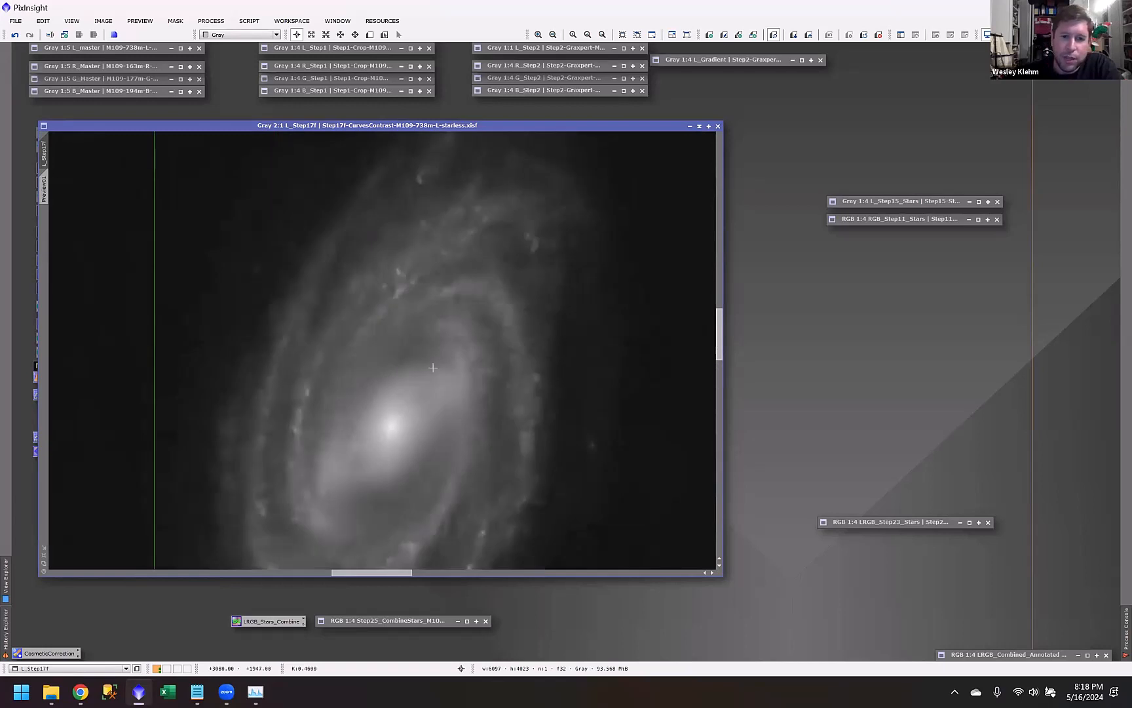
scroll(553, 498, "down", 4)
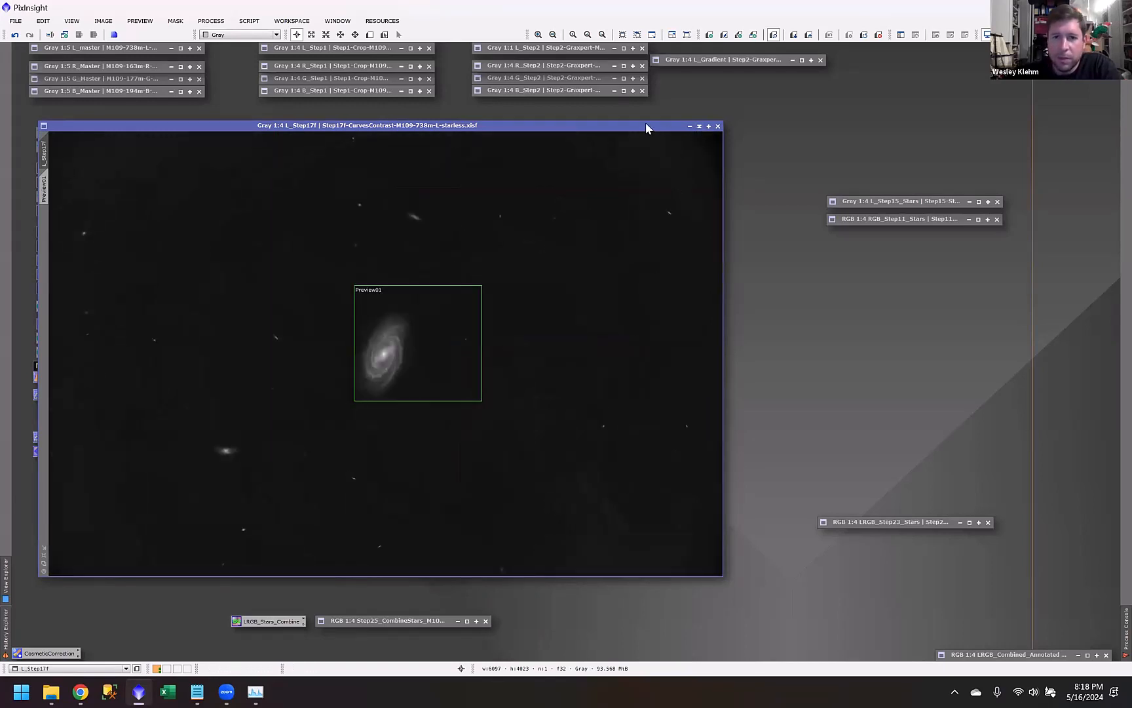
Step: Open the saved L_MLTSharpen process with L_Step17f moved aside and review the bias settings of detail layers 2 and 3
left_click_drag(620, 126, 961, 109)
double_click(354, 411)
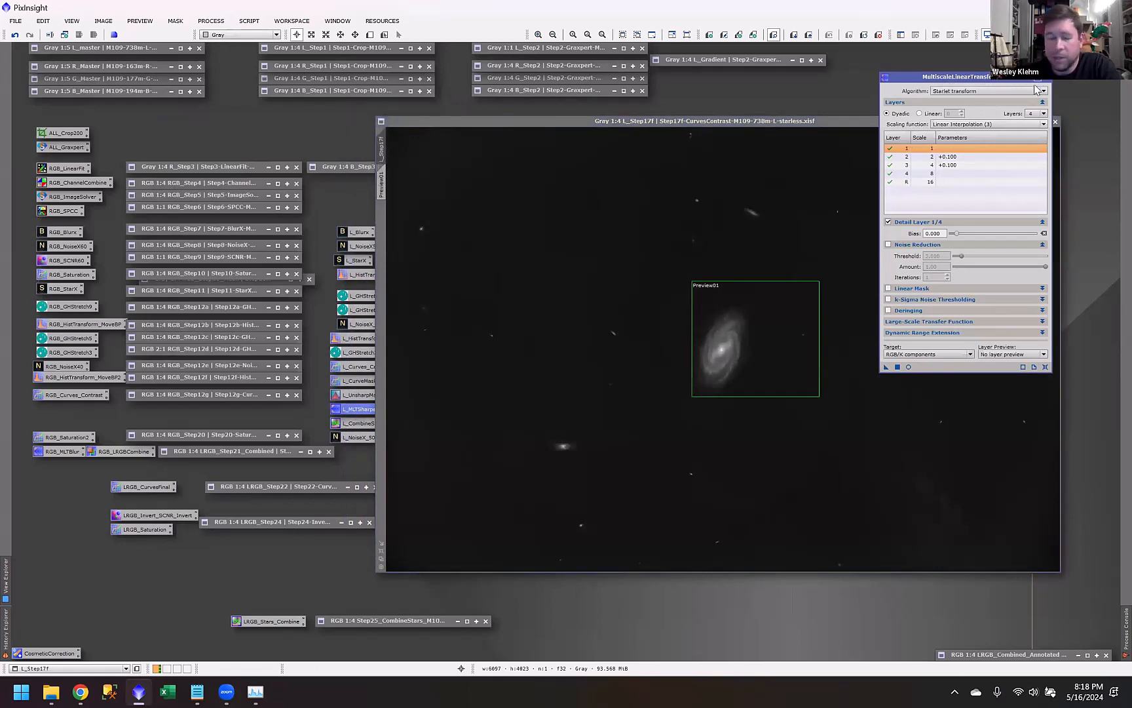
left_click_drag(934, 78, 844, 76)
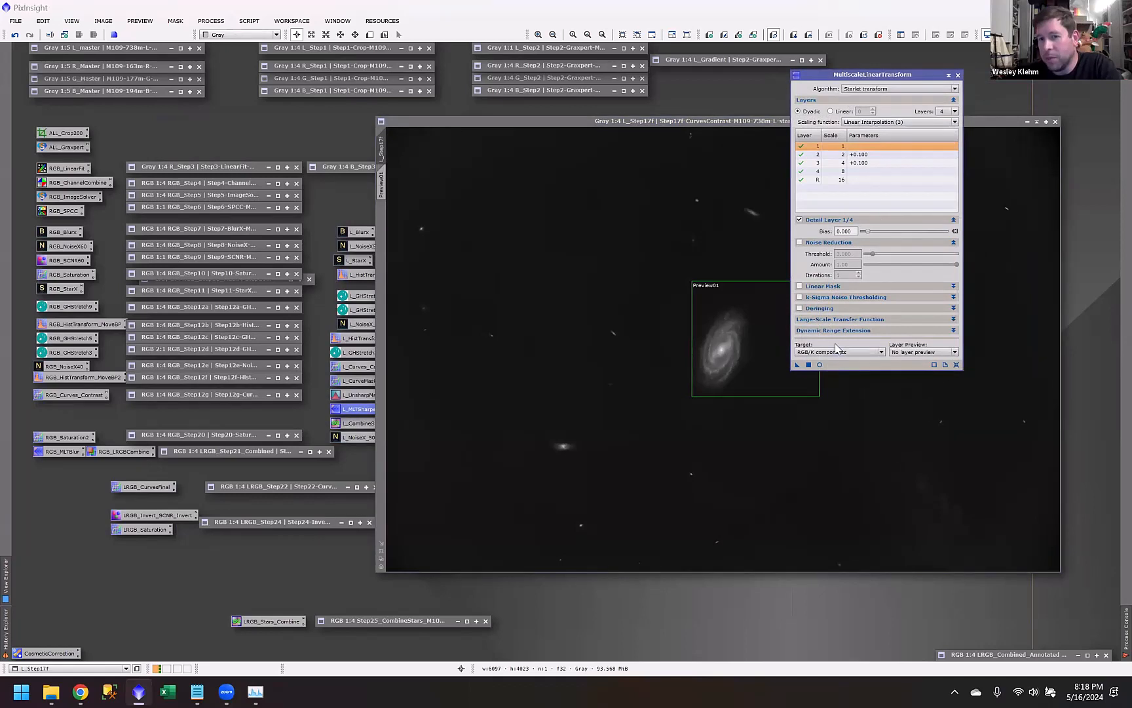
left_click(872, 162)
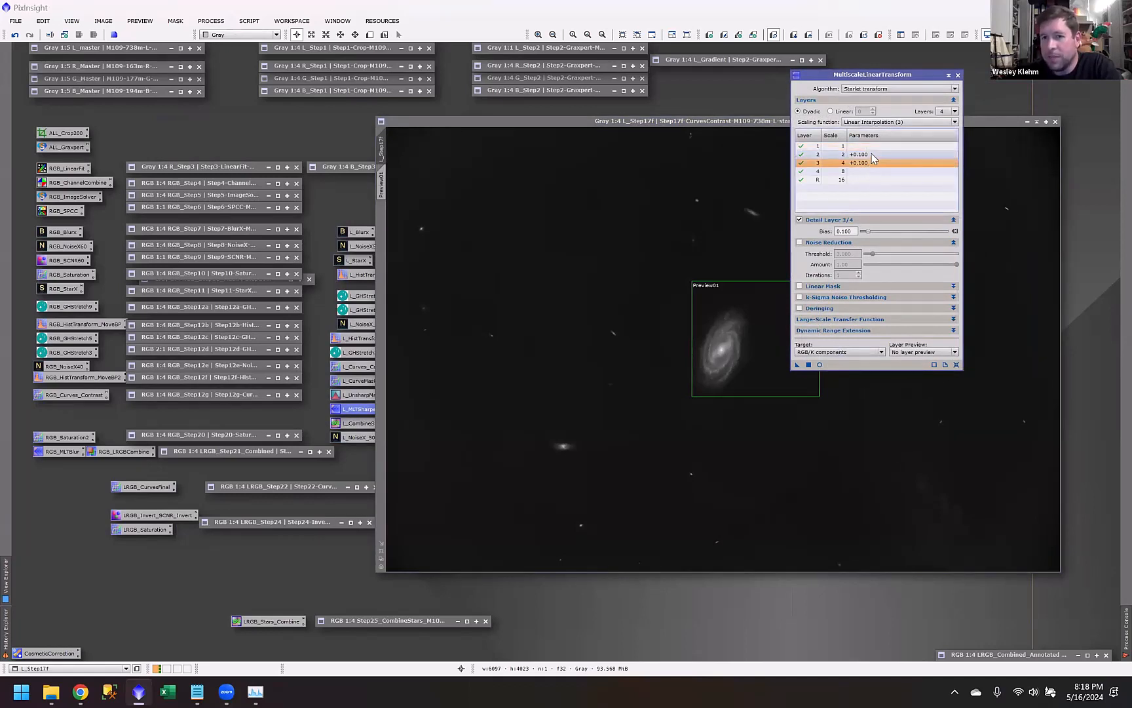
left_click(871, 154)
left_click(871, 162)
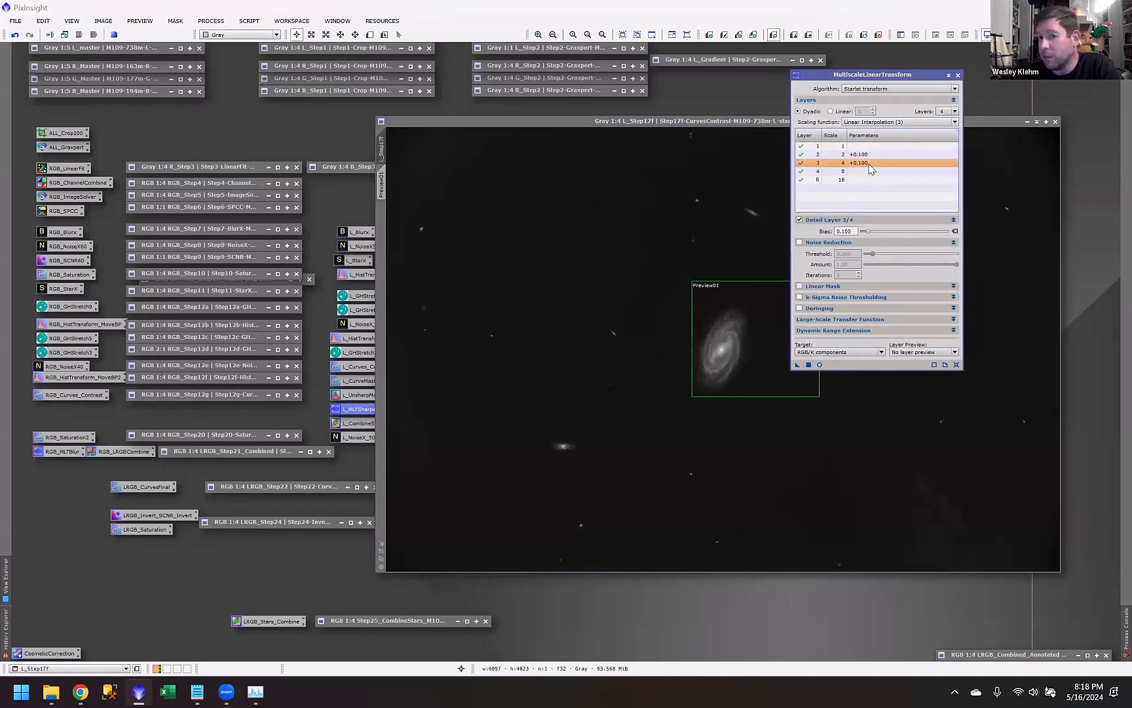
left_click(870, 155)
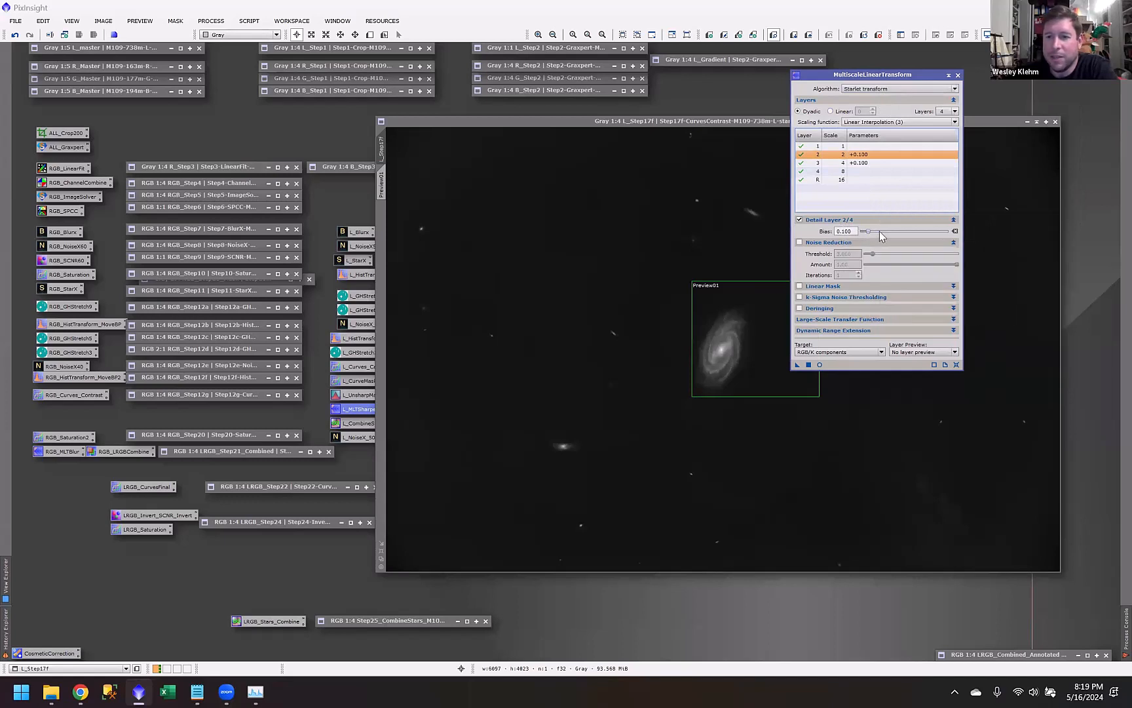
Step: Try a bias of -0.200 on detail layer 2, restore it to 0.100, and close MultiscaleLinearTransform
left_click_drag(869, 231, 866, 230)
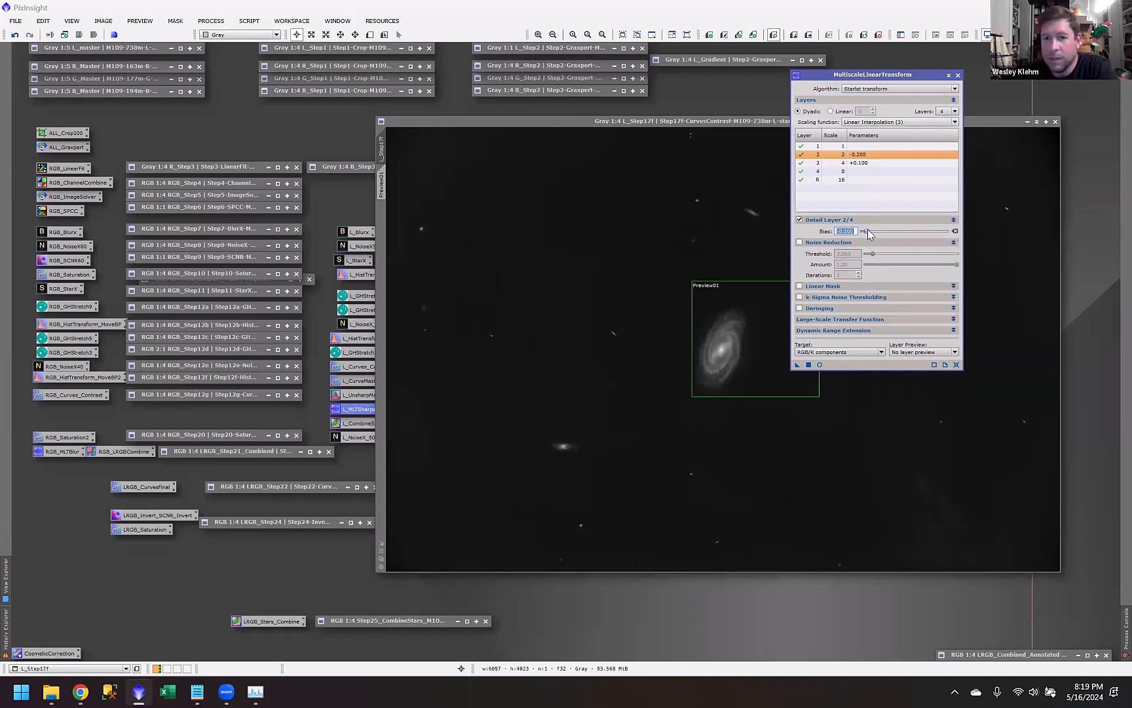
left_click_drag(868, 229, 870, 229)
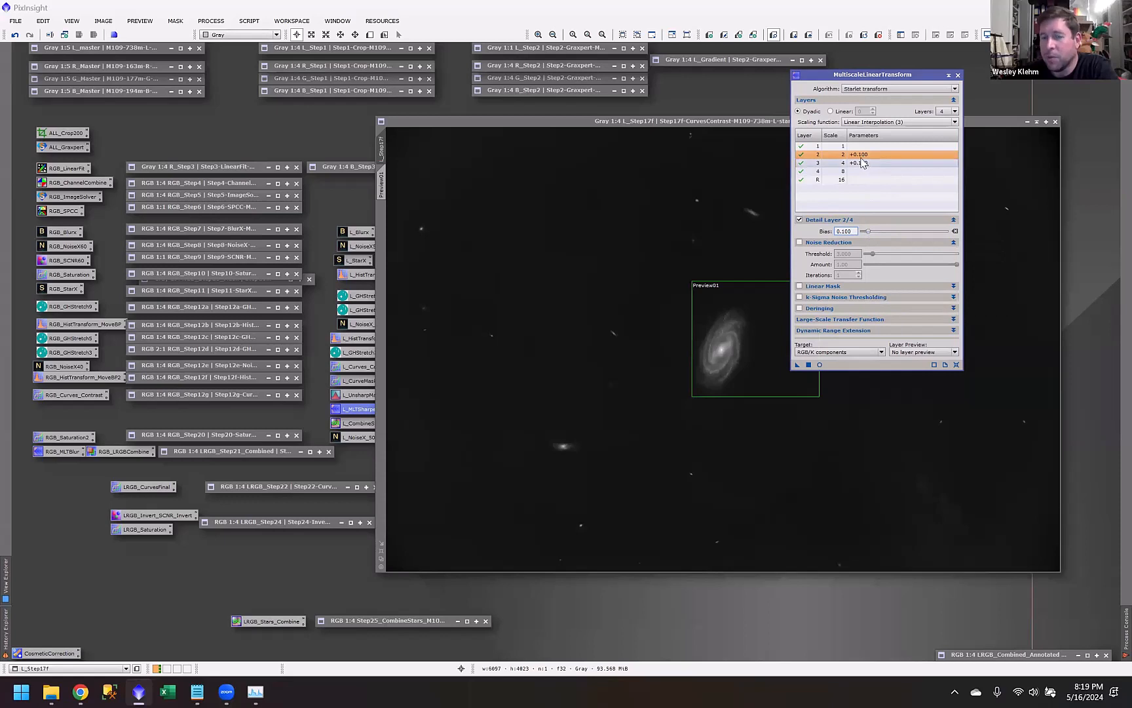
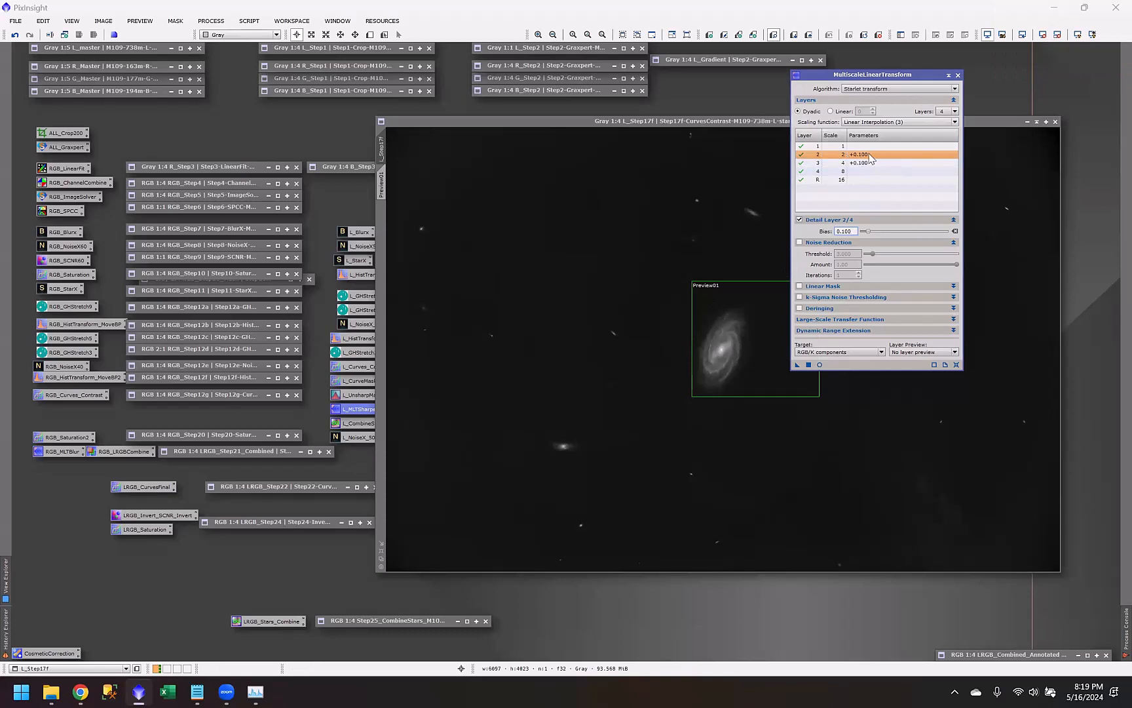
left_click(957, 75)
Step: Fit and reposition the L_Step17f window, and make three clones of the image
left_click_drag(785, 127, 713, 131)
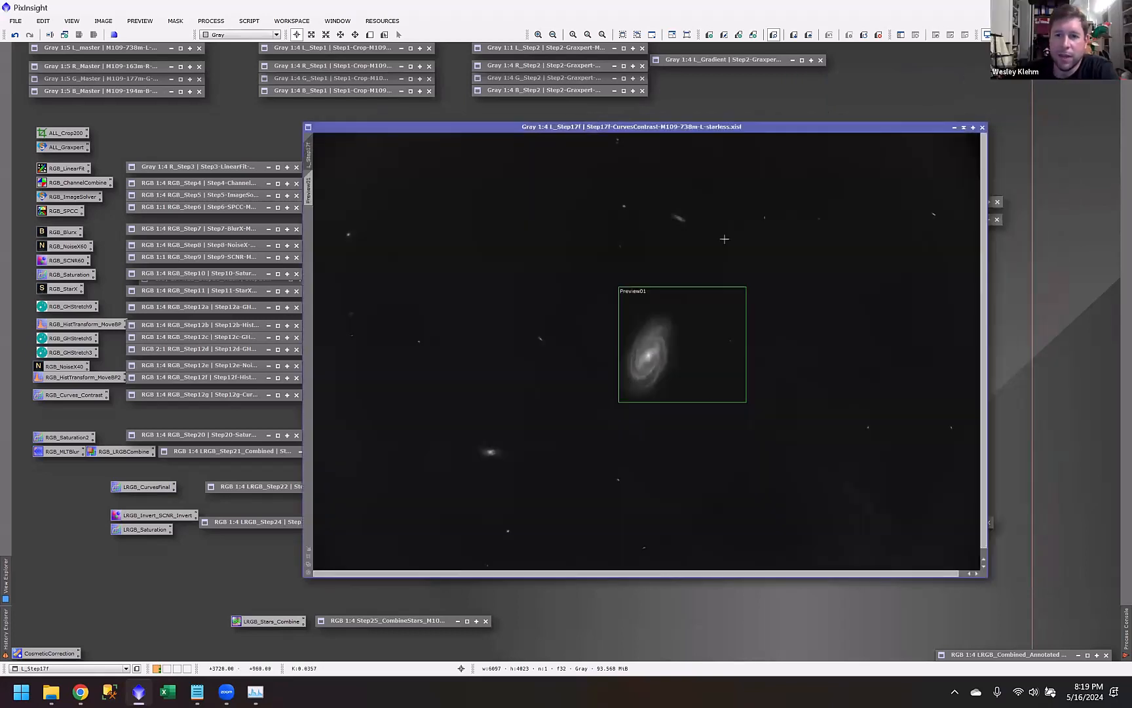
left_click(309, 563)
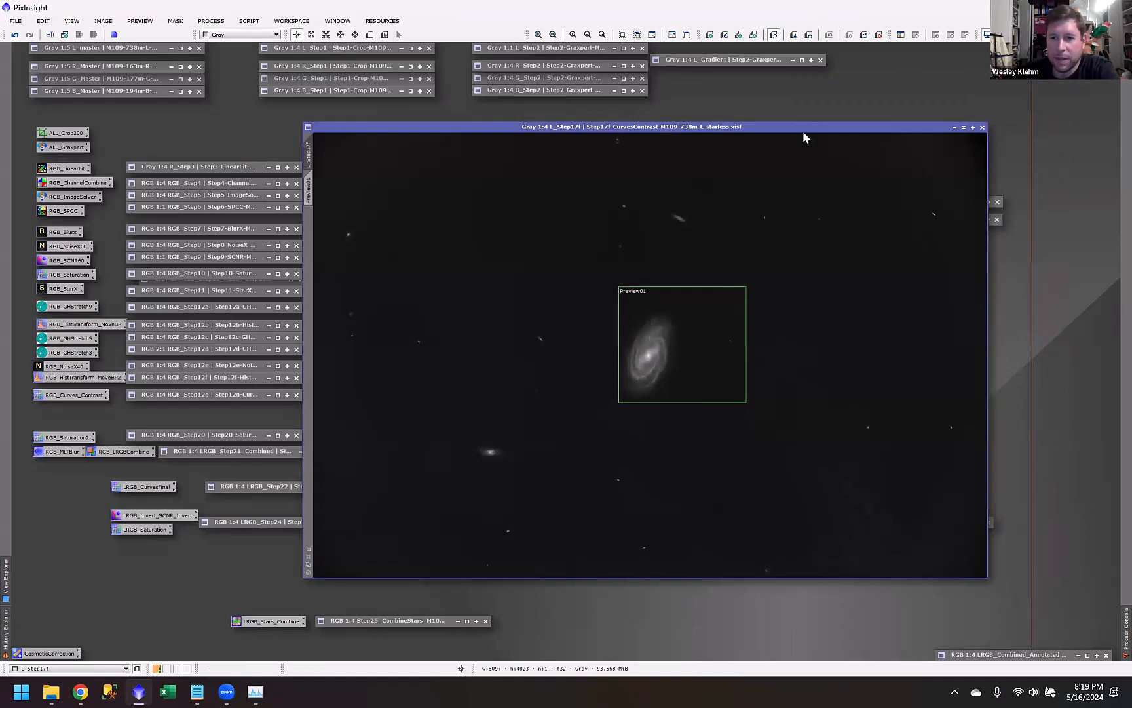
left_click_drag(805, 136, 771, 140)
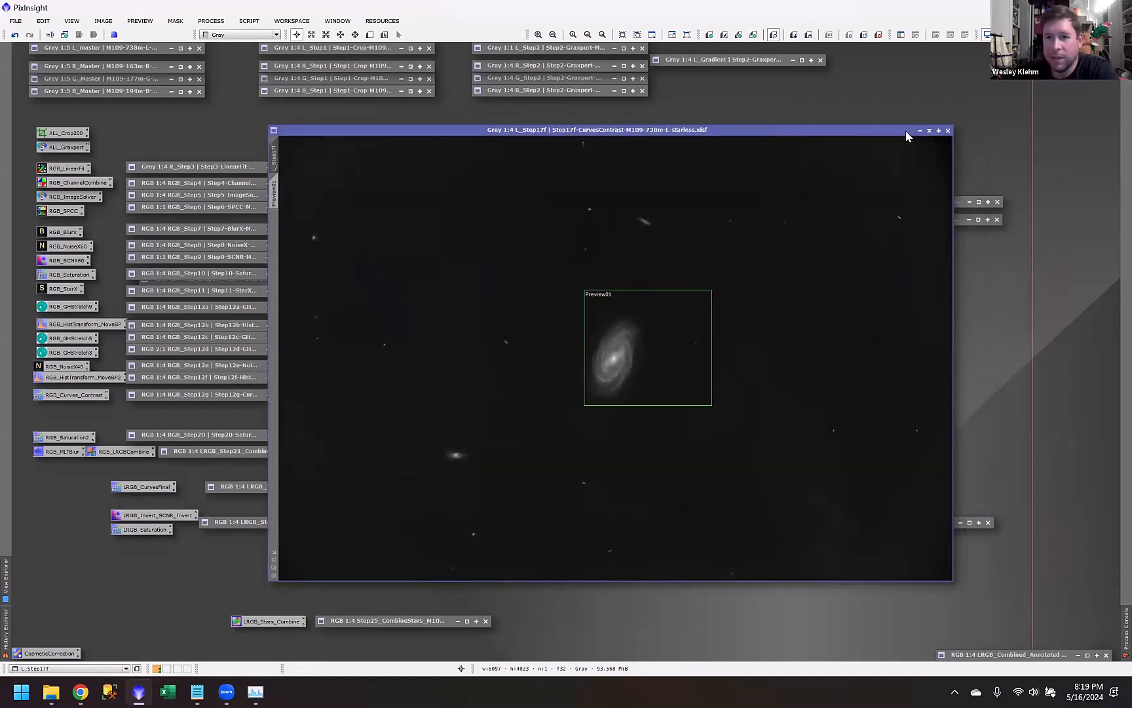
left_click_drag(868, 130, 634, 103)
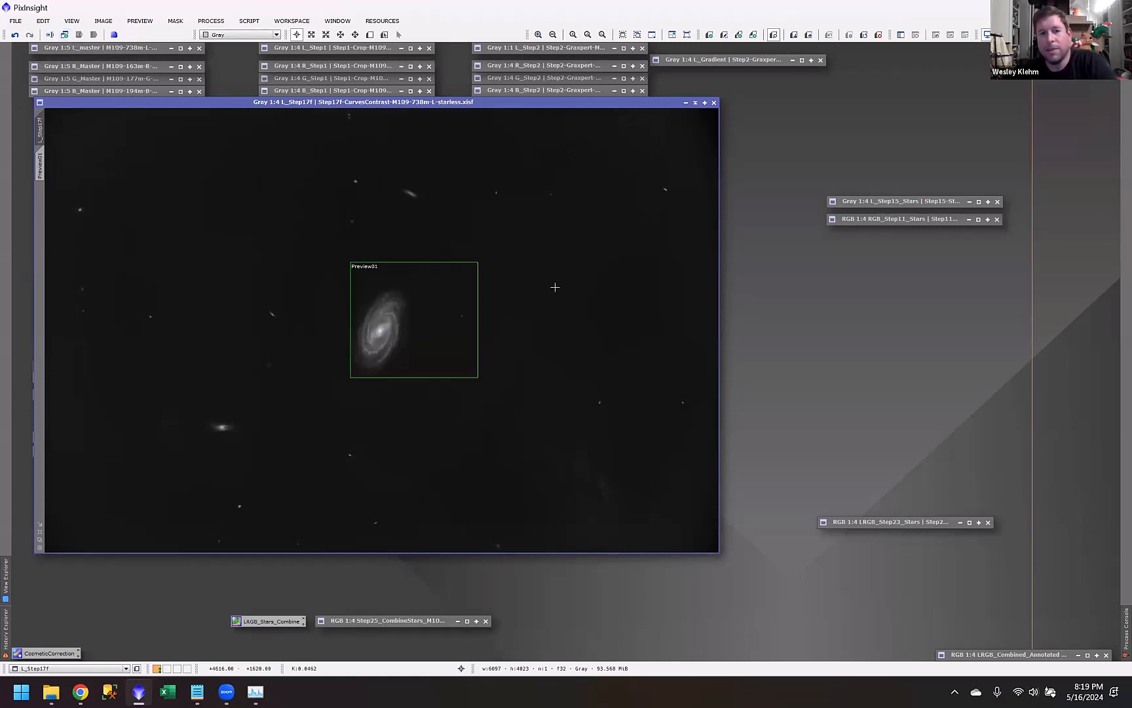
left_click(64, 35)
left_click(64, 35)
left_click(64, 35)
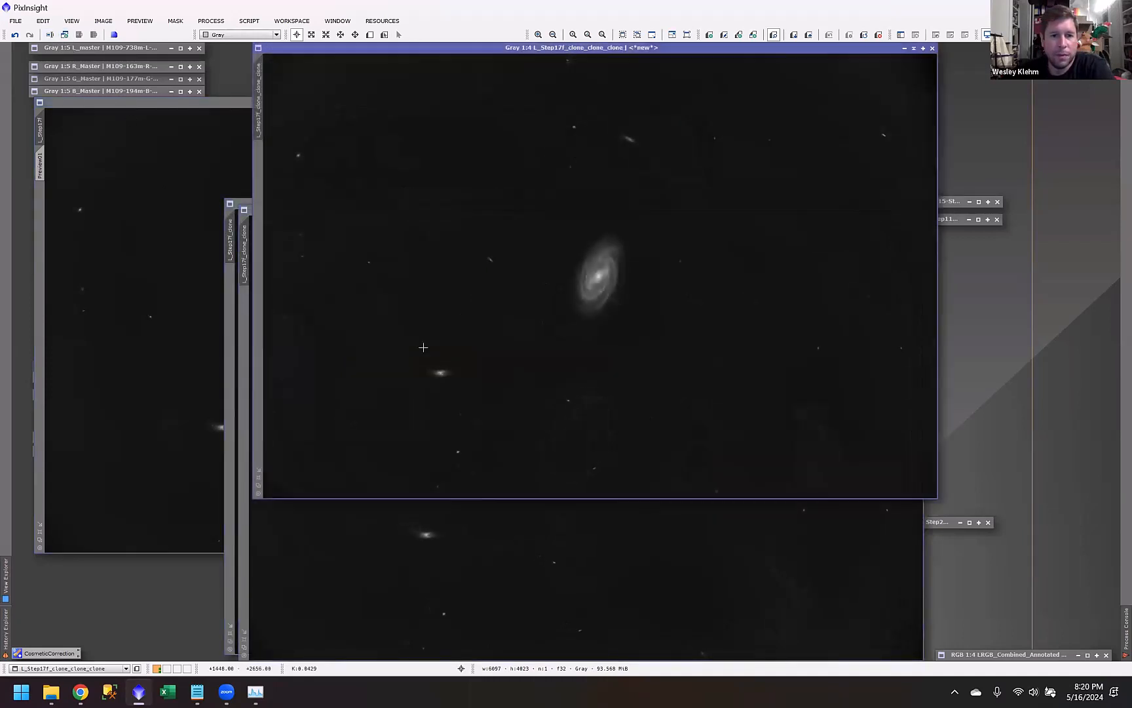
Step: Collapse the three L_Step17f clones and stack two of them in the empty workspace beside the original image
mouse_move(884, 49)
left_mouse_down()
mouse_move(923, 157)
mouse_move(920, 184)
left_mouse_up()
left_click(945, 187)
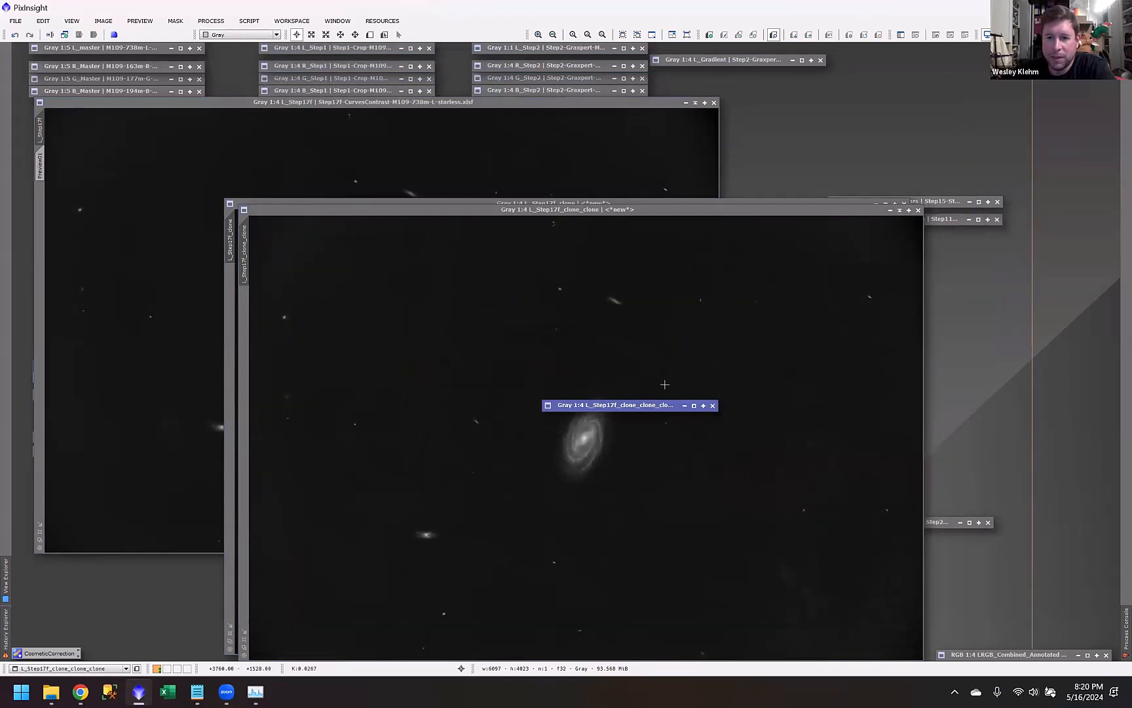
left_click(901, 209)
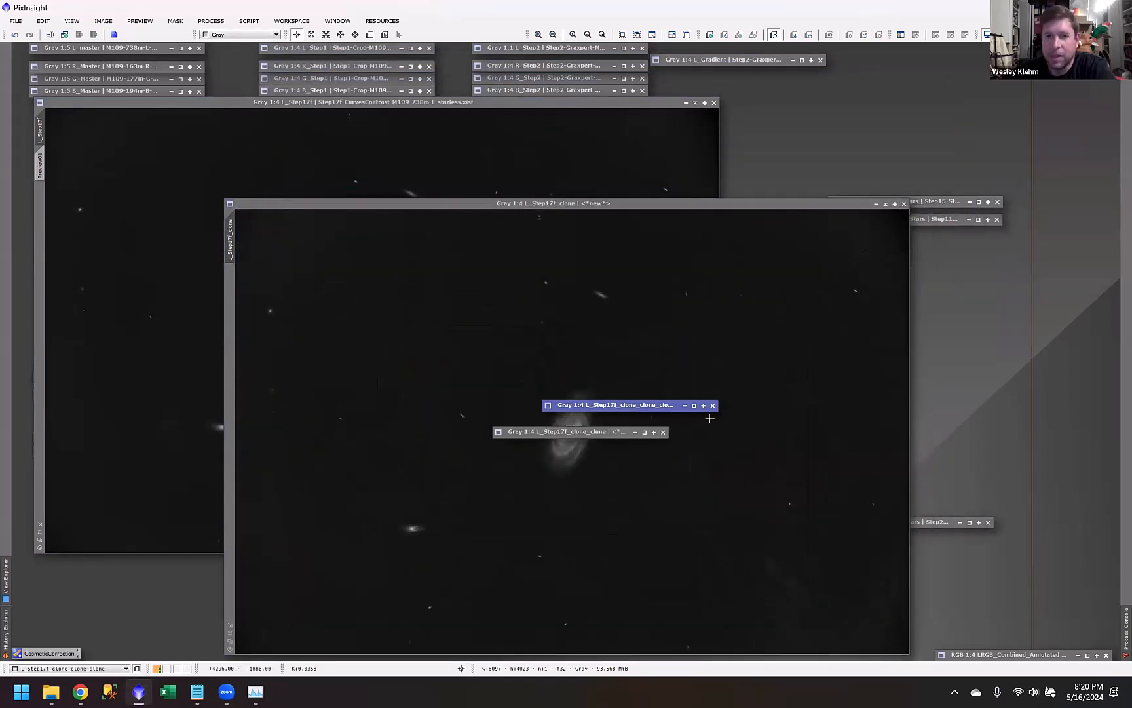
left_click(885, 203)
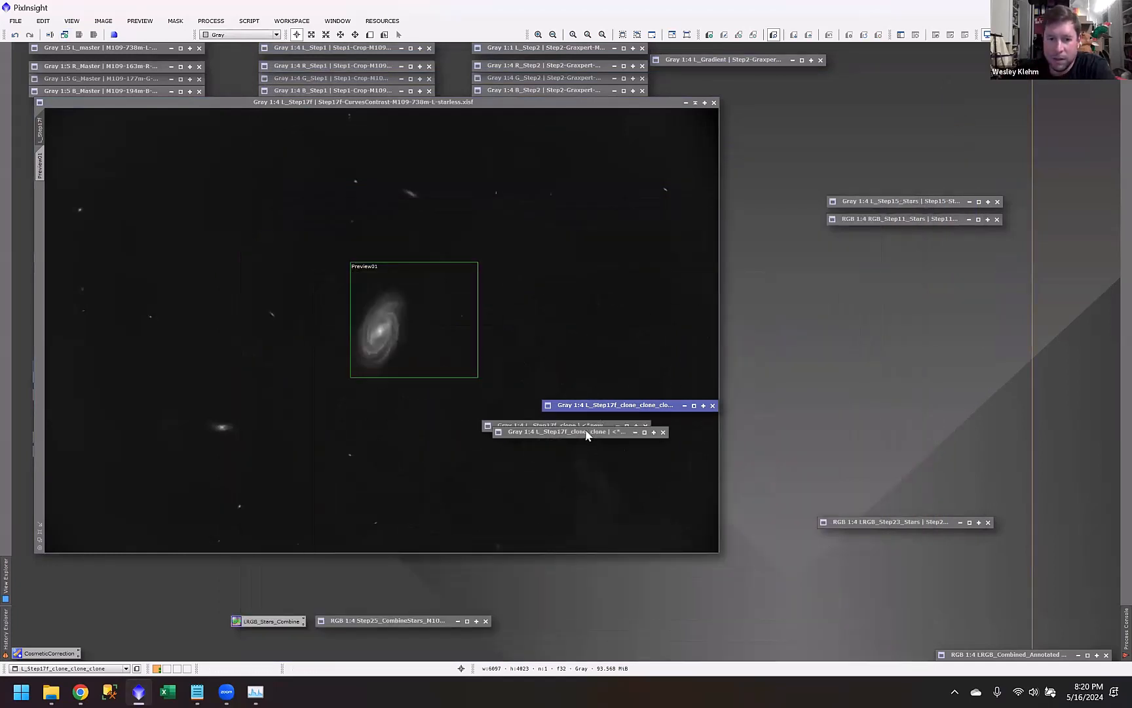
left_click_drag(598, 435, 837, 420)
left_click_drag(611, 405, 799, 404)
Step: Close all three clones of L_Step17f
left_click(645, 425)
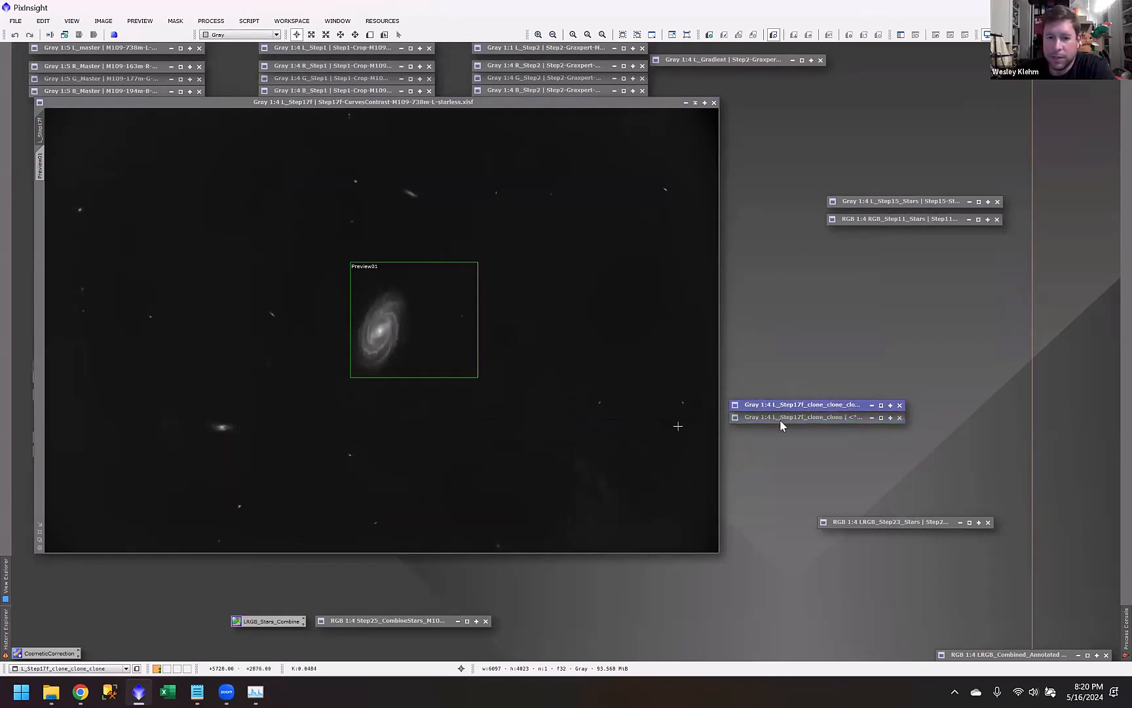
left_click(899, 417)
left_click(900, 405)
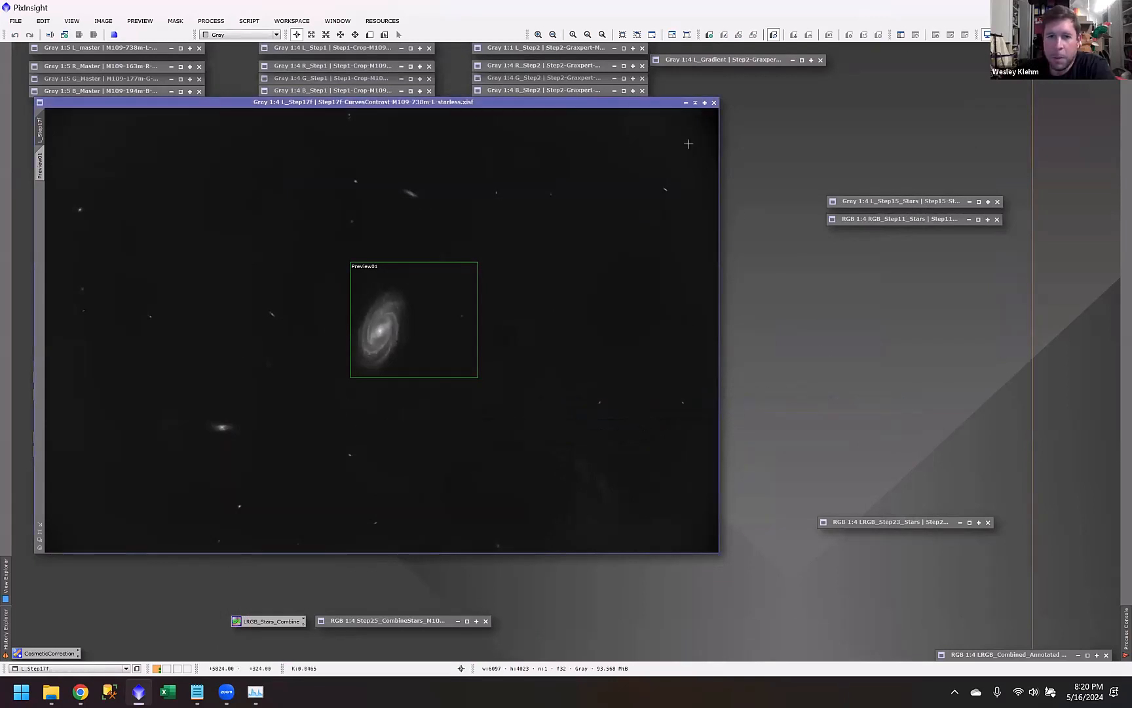
Step: Collapse L_Step17f, and open the L_Step18a_Mask image clear of the luminance process icons
left_click(695, 102)
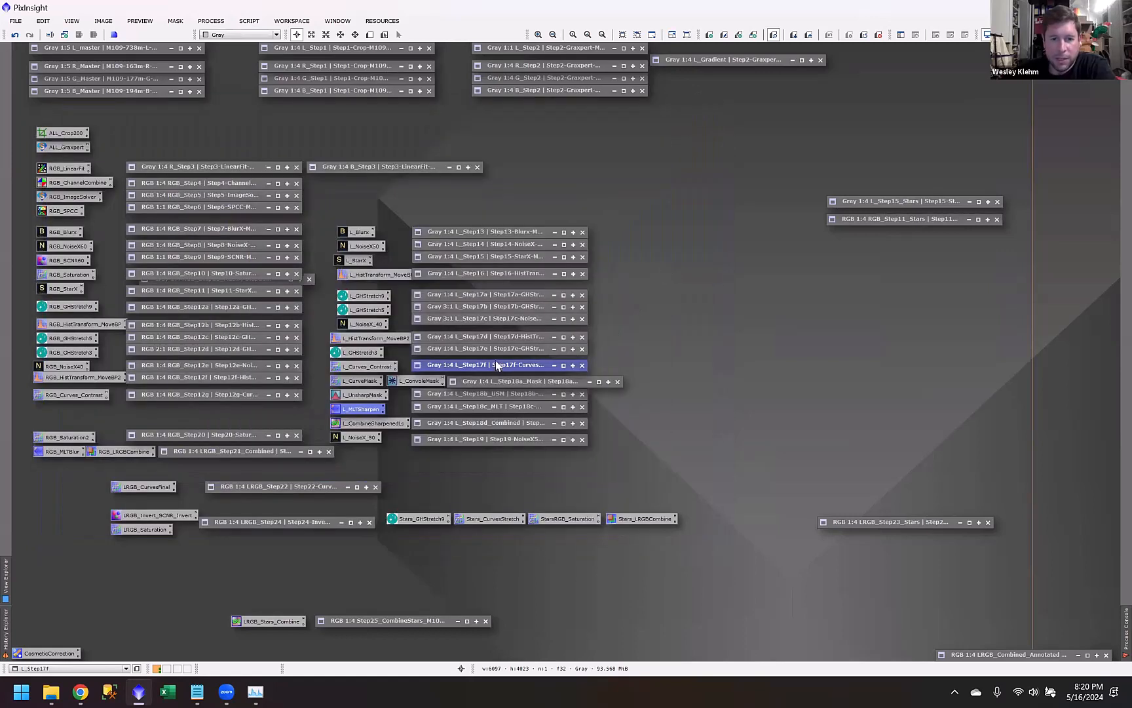
double_click(505, 380)
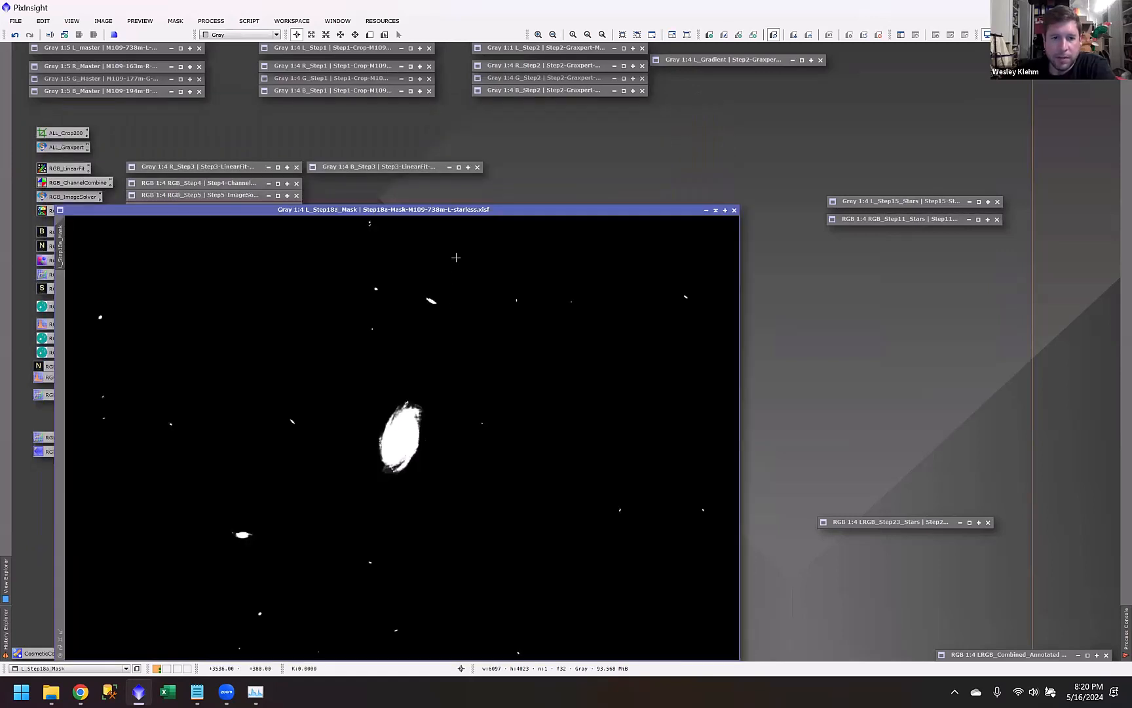
double_click(500, 211)
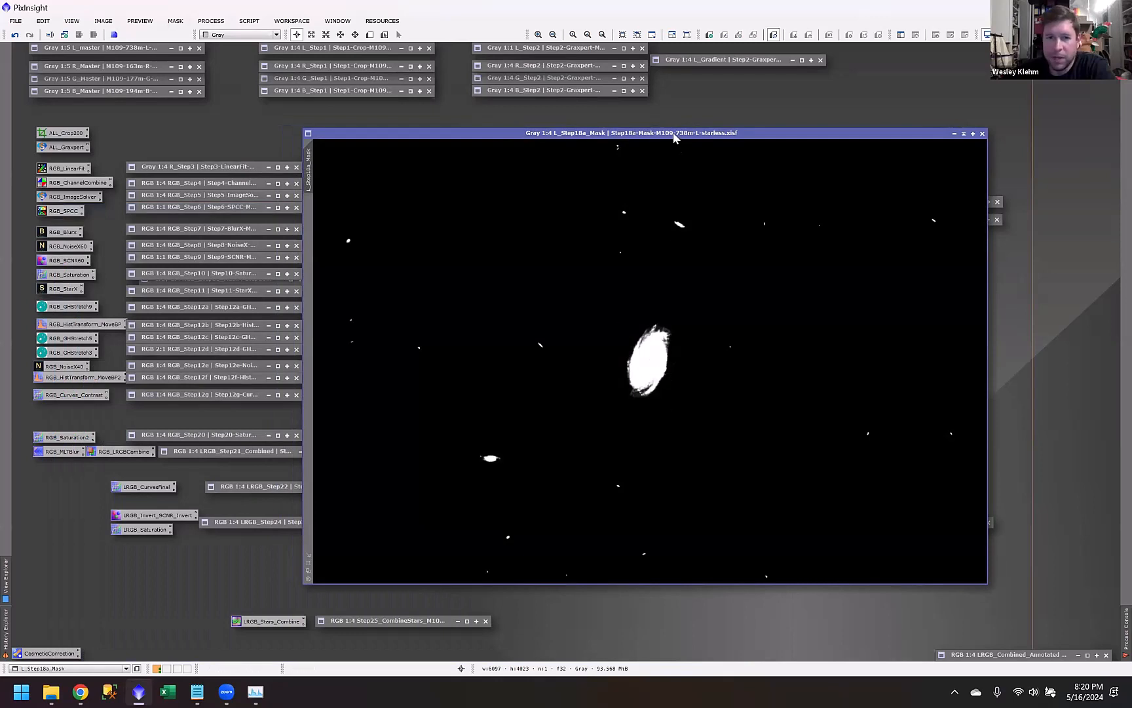
left_click_drag(674, 135, 767, 136)
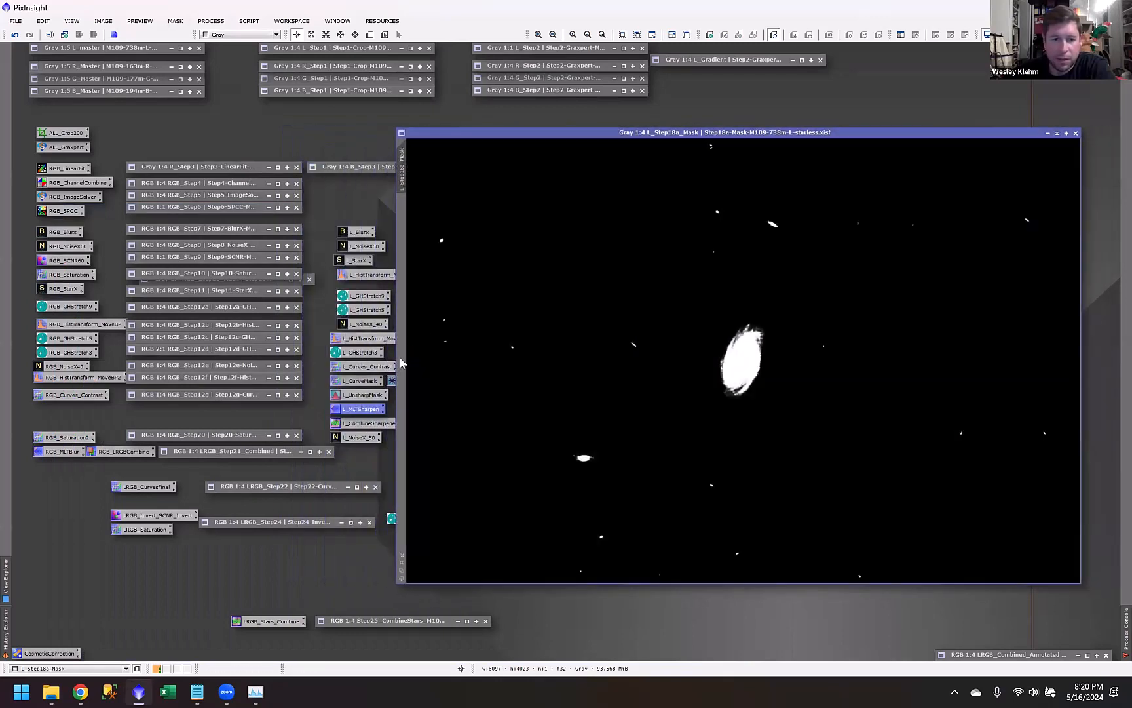
Step: Open the saved L_CurveMask process to review the steep curve used for the galaxy mask, and close it
double_click(357, 380)
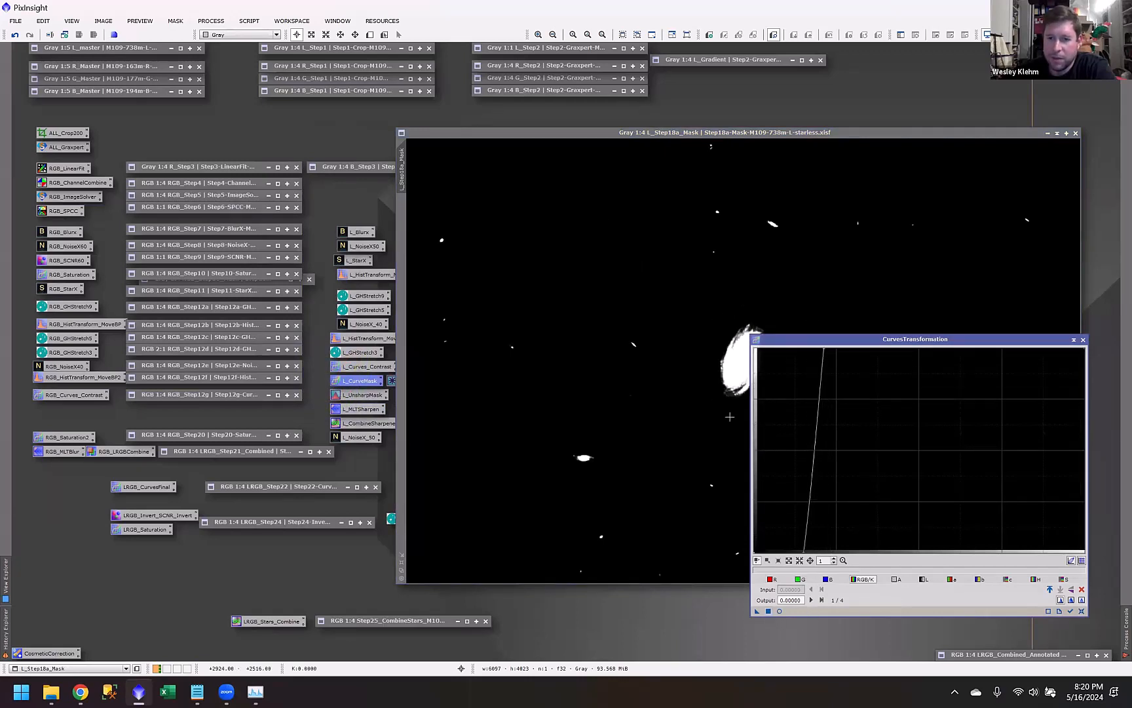
left_click(1084, 340)
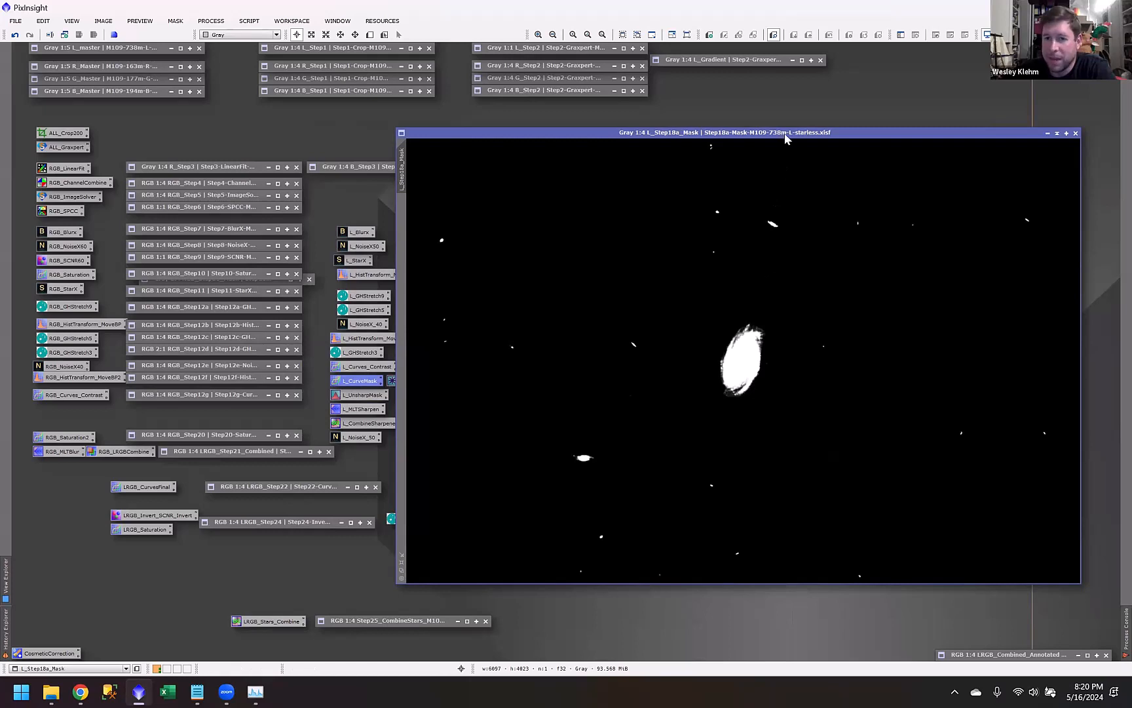
Step: Collapse the L_Step18a_Mask image, and open L_Step18b_USM beside its saved L_UnsharpMask process
left_click_drag(786, 138, 628, 141)
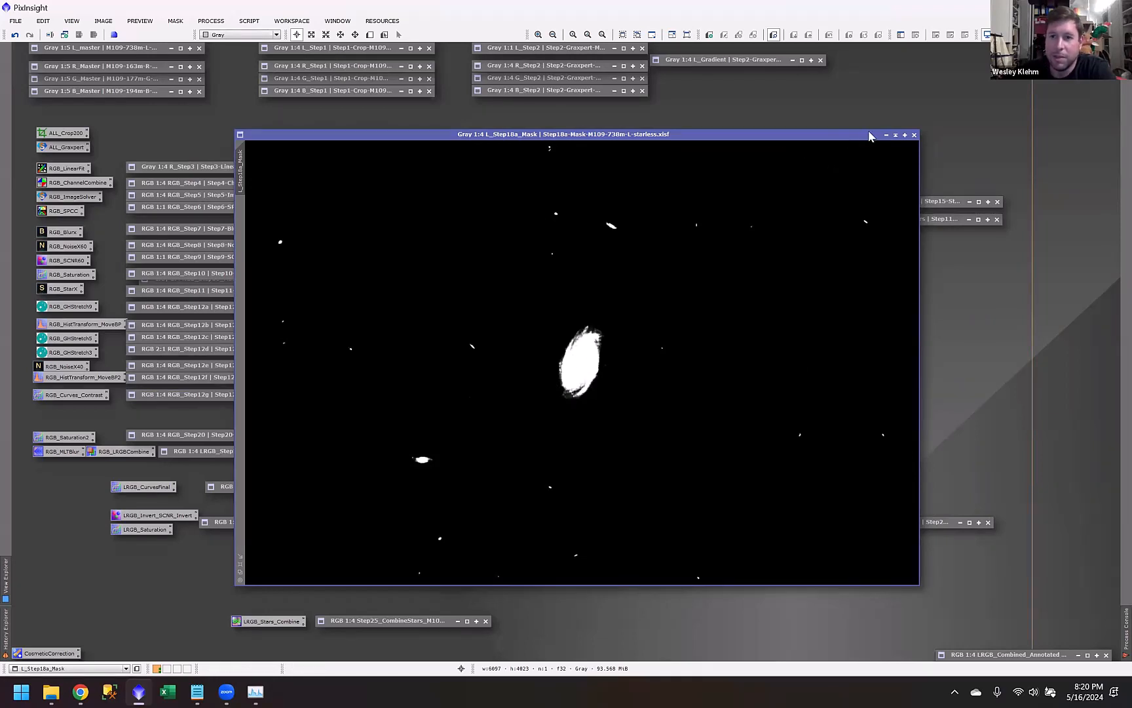
left_click(895, 135)
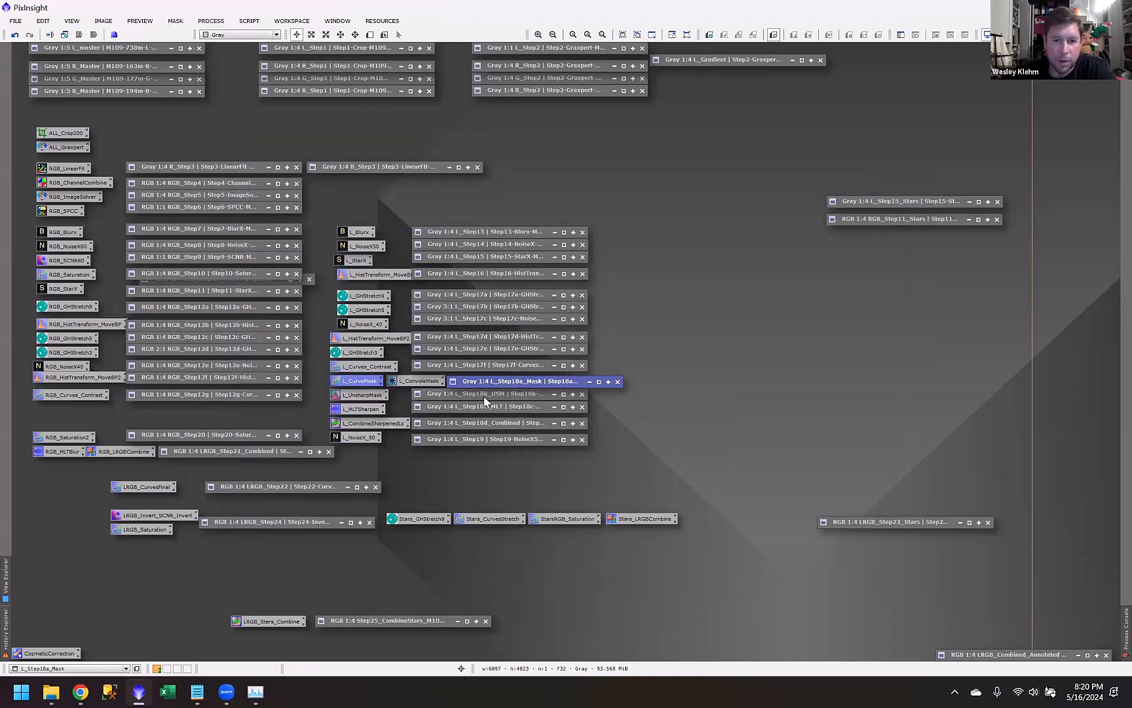
double_click(487, 395)
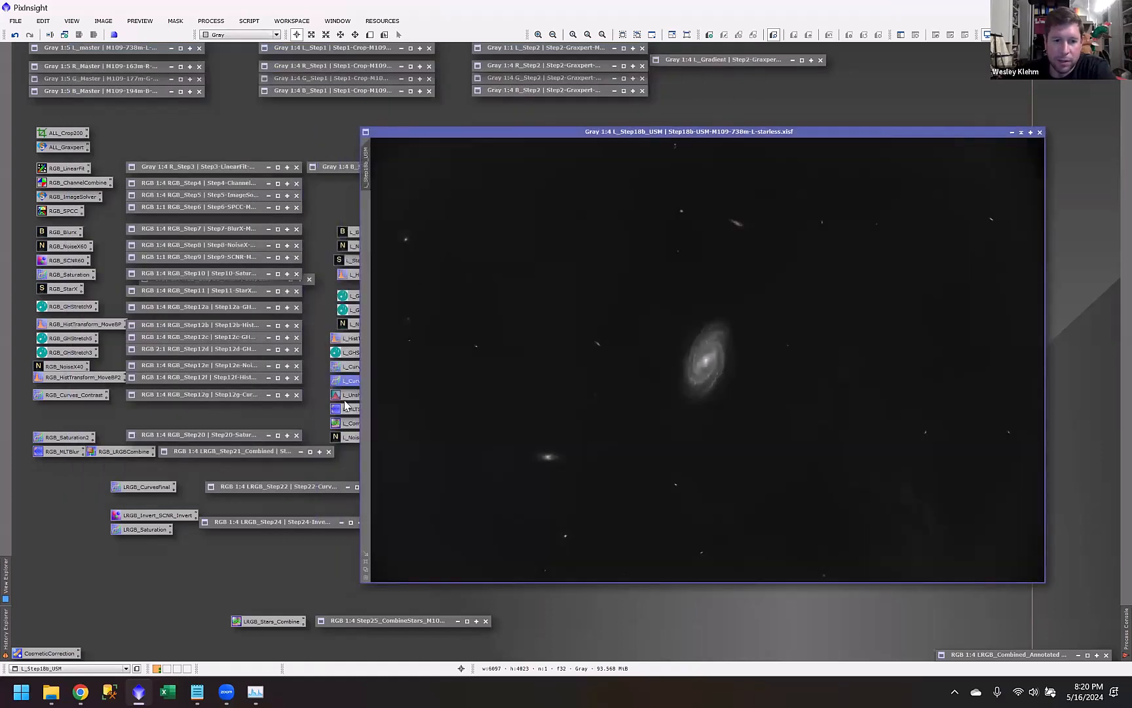
double_click(349, 395)
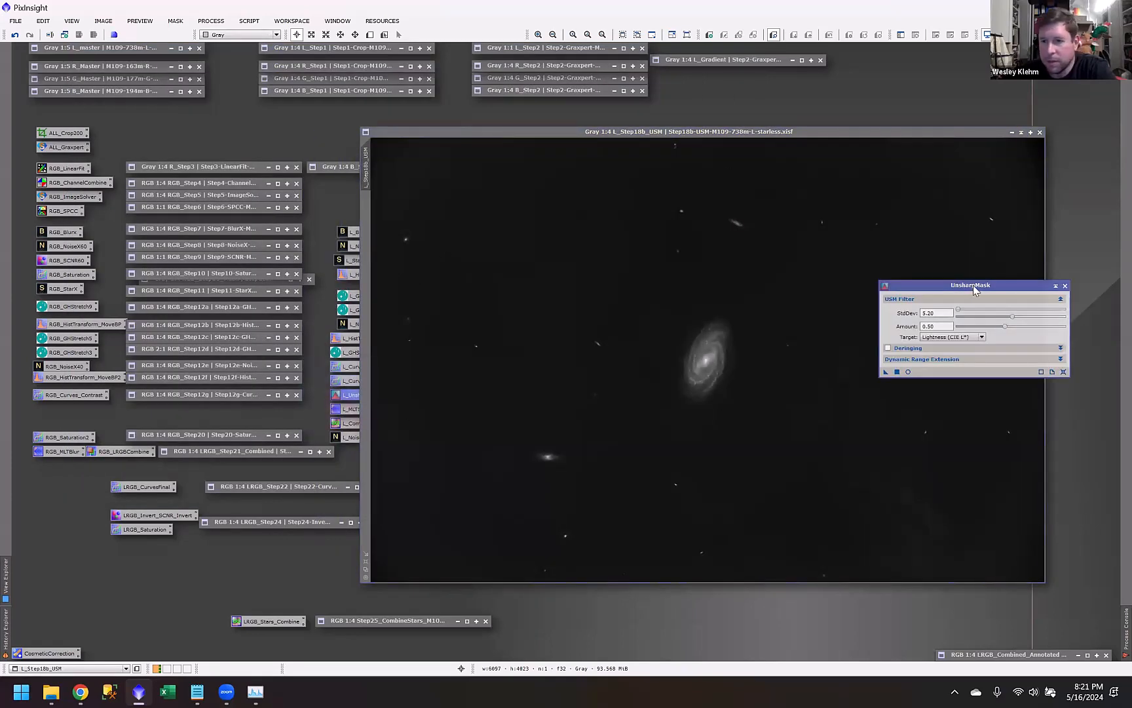
left_click_drag(849, 137, 656, 145)
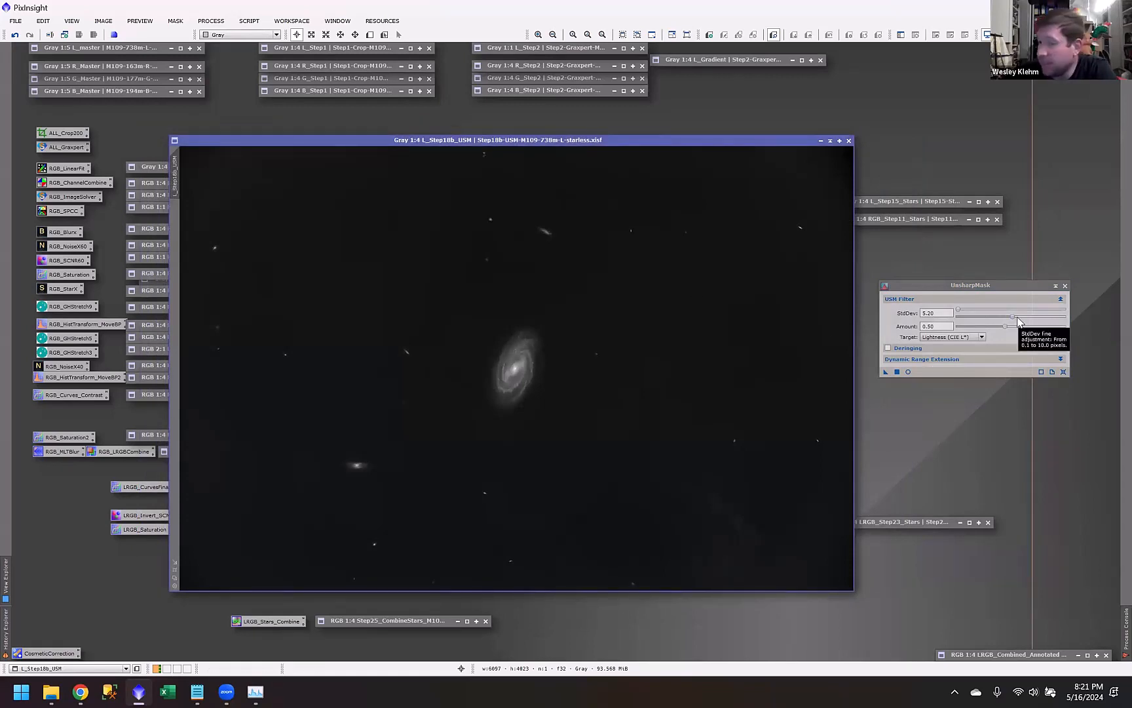
Step: Examine the galaxy's sharpened detail in L_Step18b_USM against the UnsharpMask StdDev and Amount settings, closing the process and collapsing the image when finished
scroll(513, 393, "up", 4)
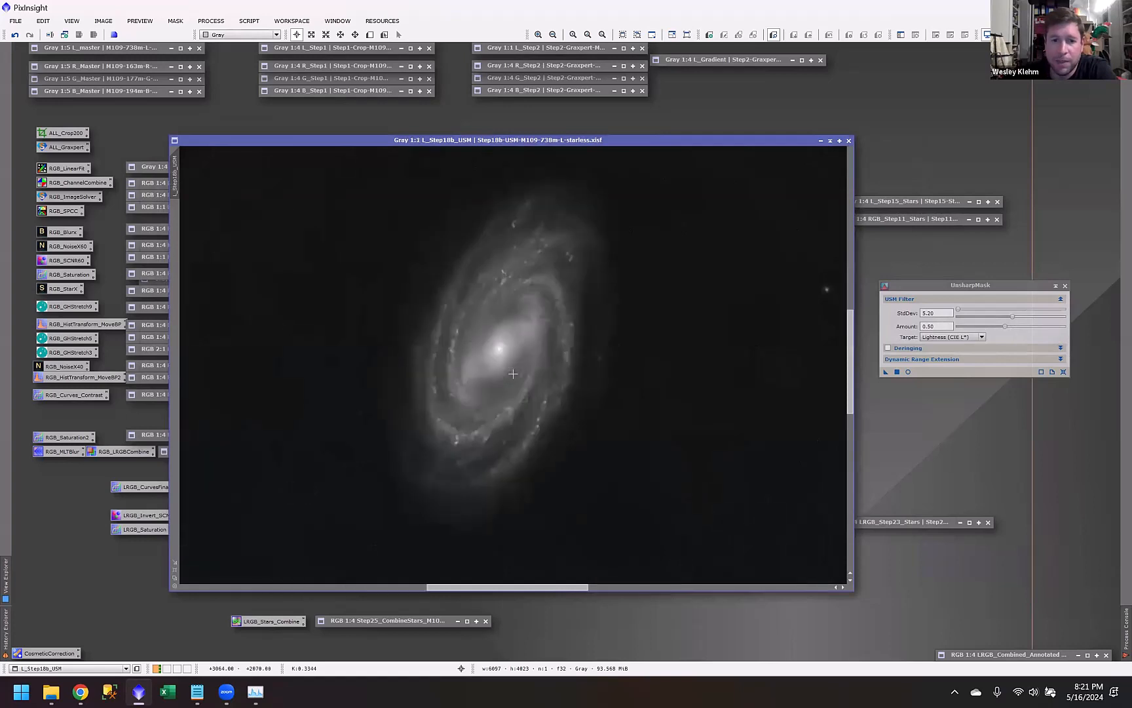
scroll(522, 429, "down", 1)
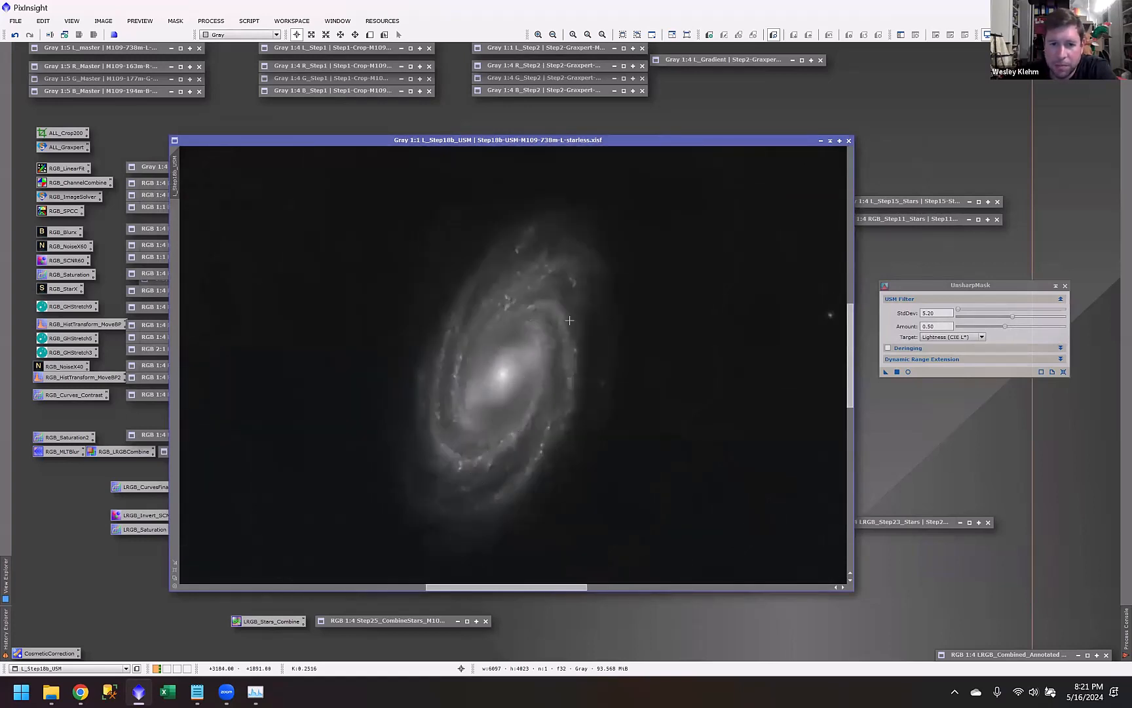
scroll(471, 459, "up", 1)
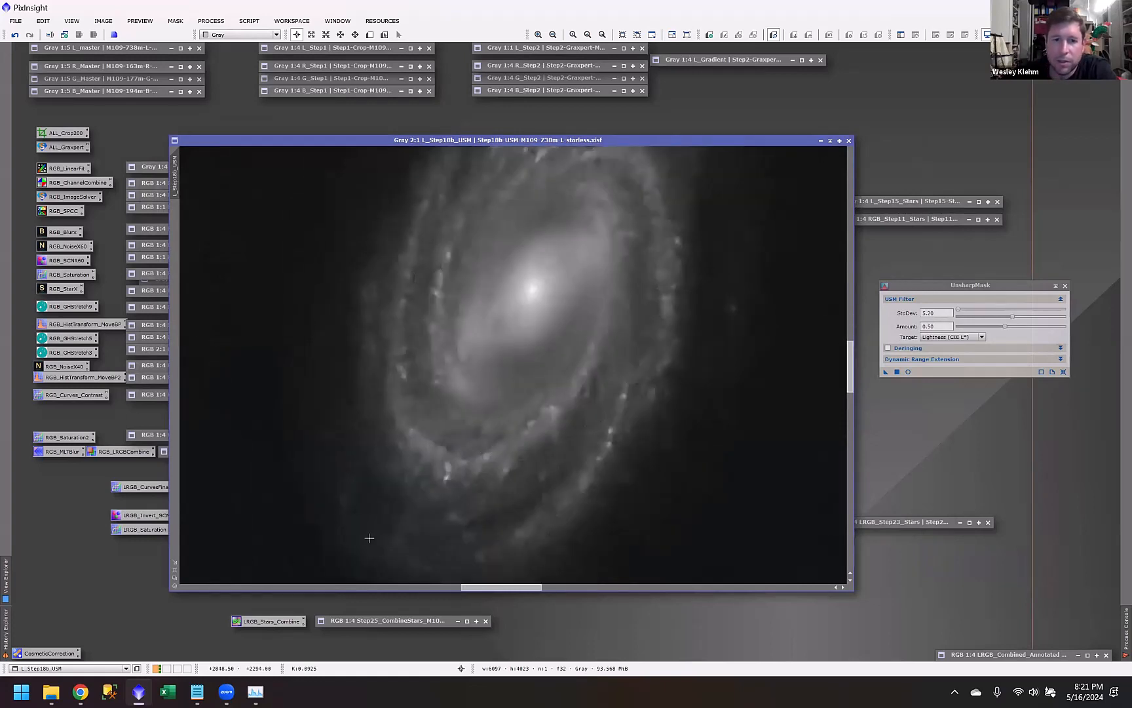
scroll(364, 540, "down", 1)
scroll(426, 449, "up", 1)
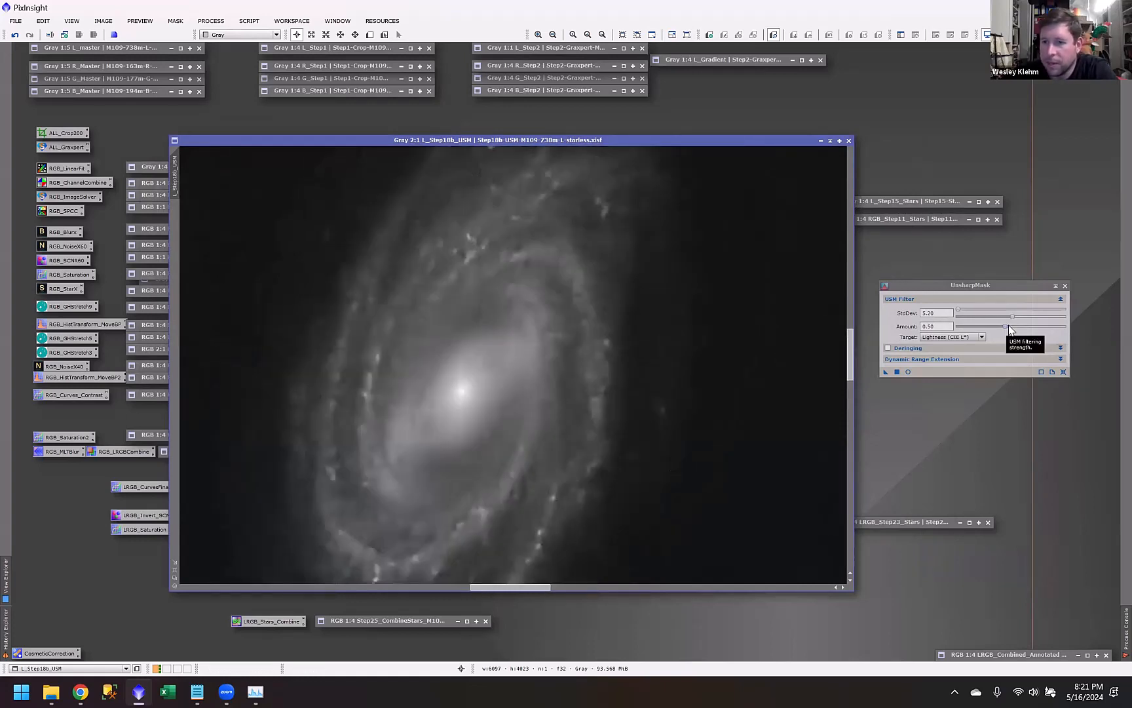
mouse_move(1015, 320)
left_mouse_down()
mouse_move(1037, 320)
mouse_move(1015, 318)
left_mouse_up()
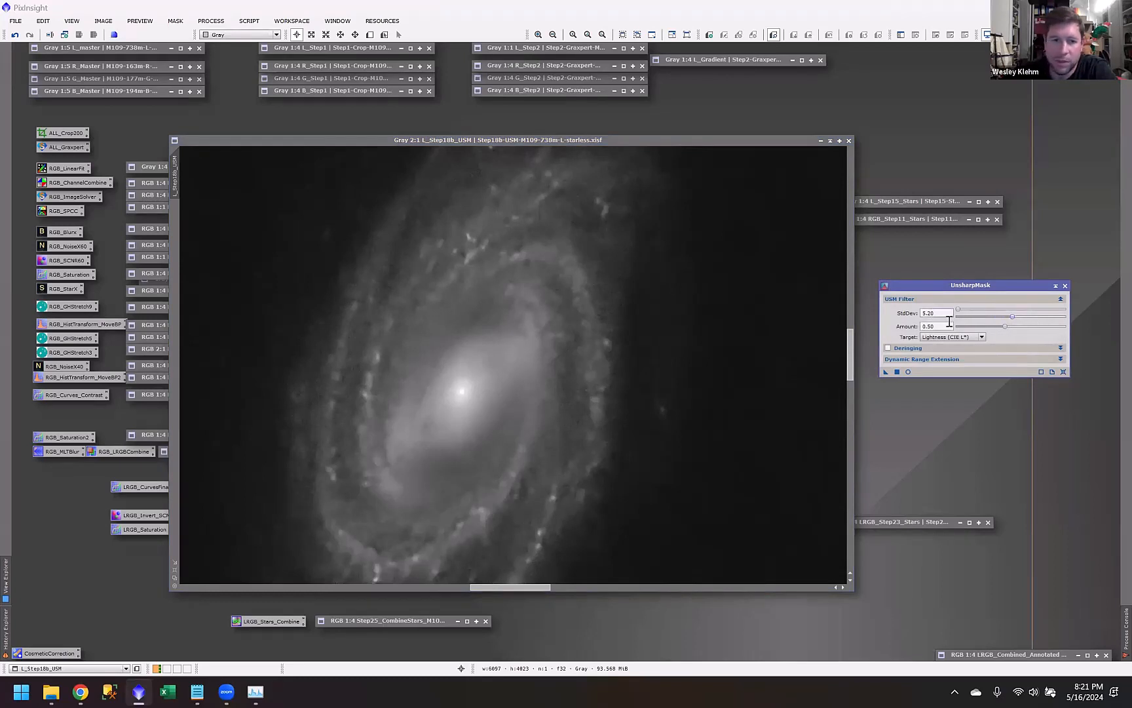
left_click_drag(1013, 317, 1015, 320)
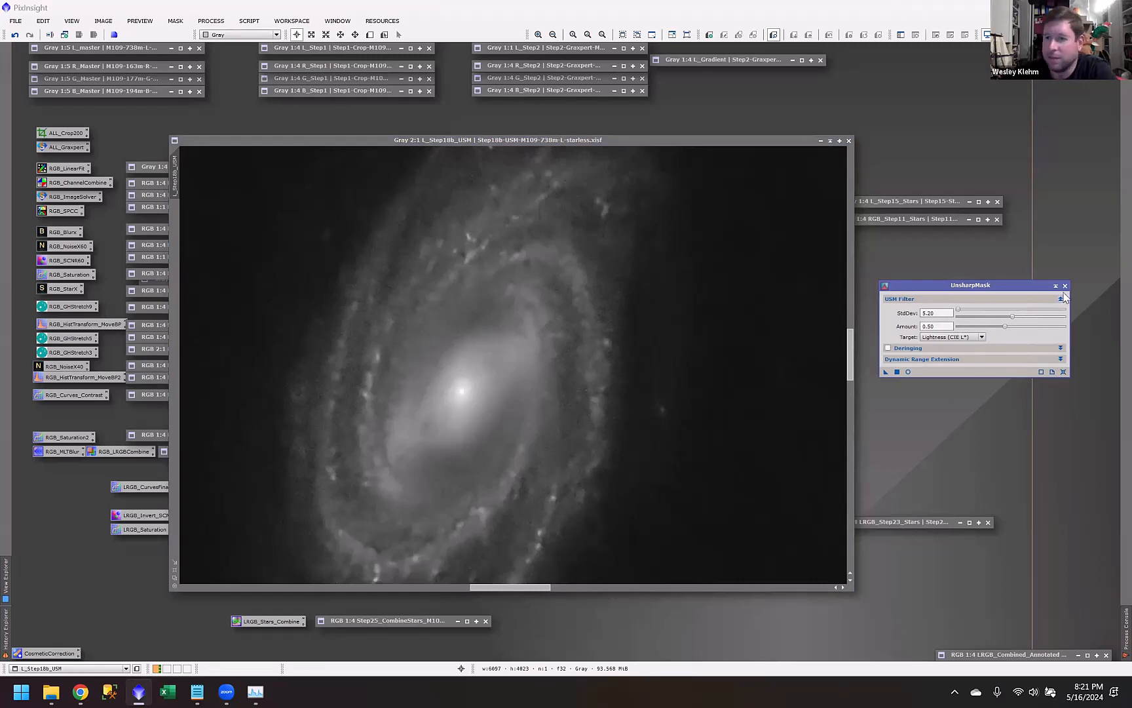
left_click(1066, 285)
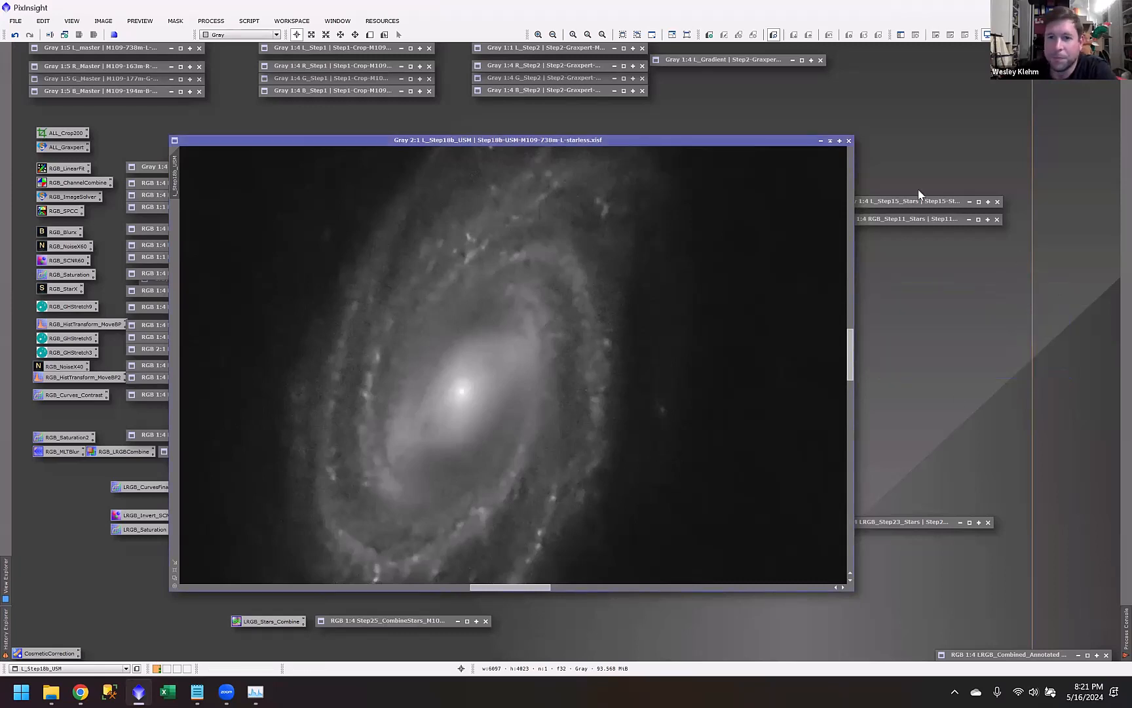
left_click(831, 141)
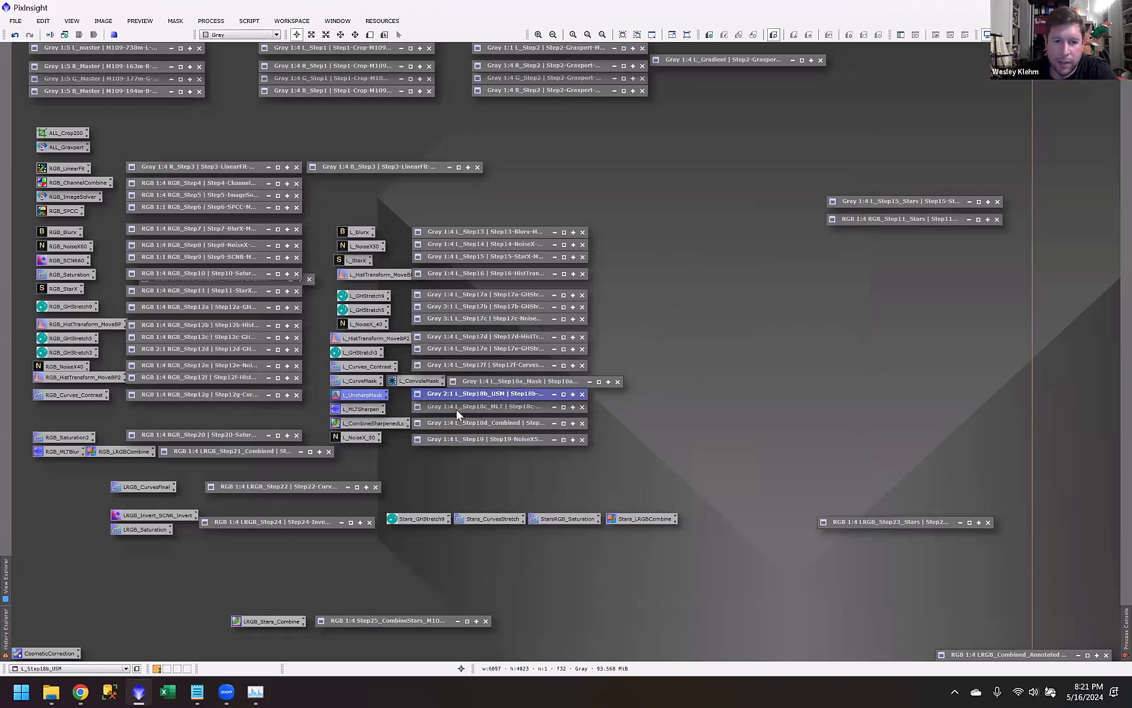
Step: Review the saved L_MLTSharpen layer settings beside a close-up of the galaxy in L_Step18c_MLT, closing the process and collapsing the image when finished
double_click(364, 408)
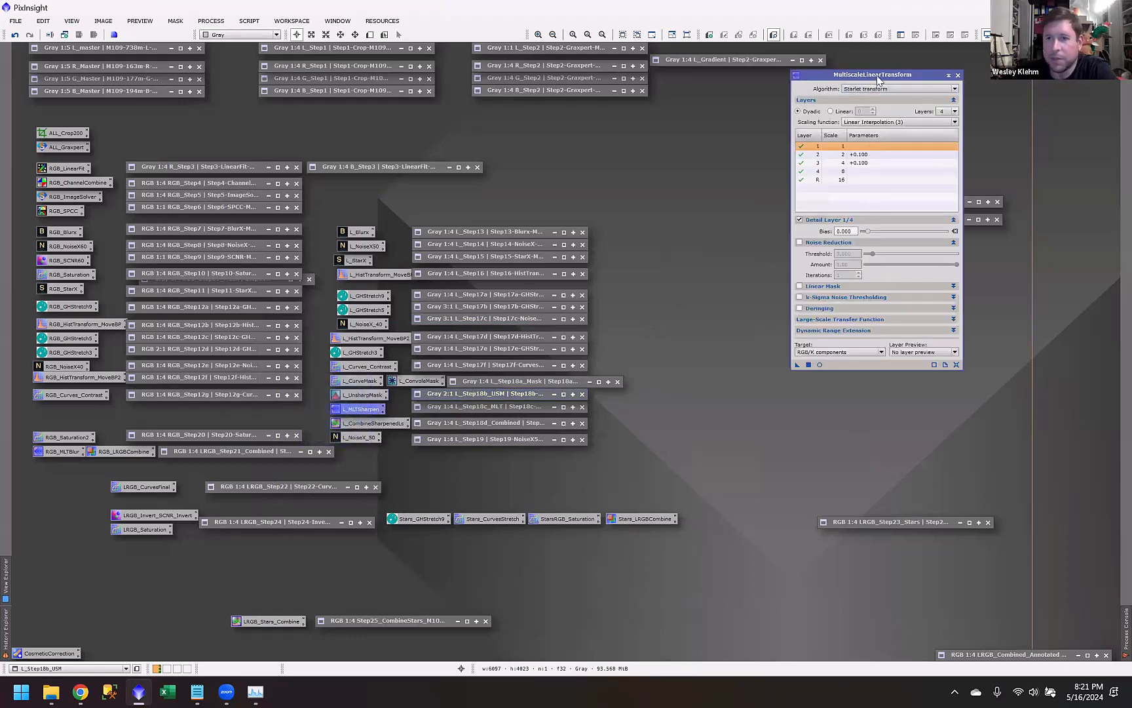
left_click_drag(879, 77, 975, 211)
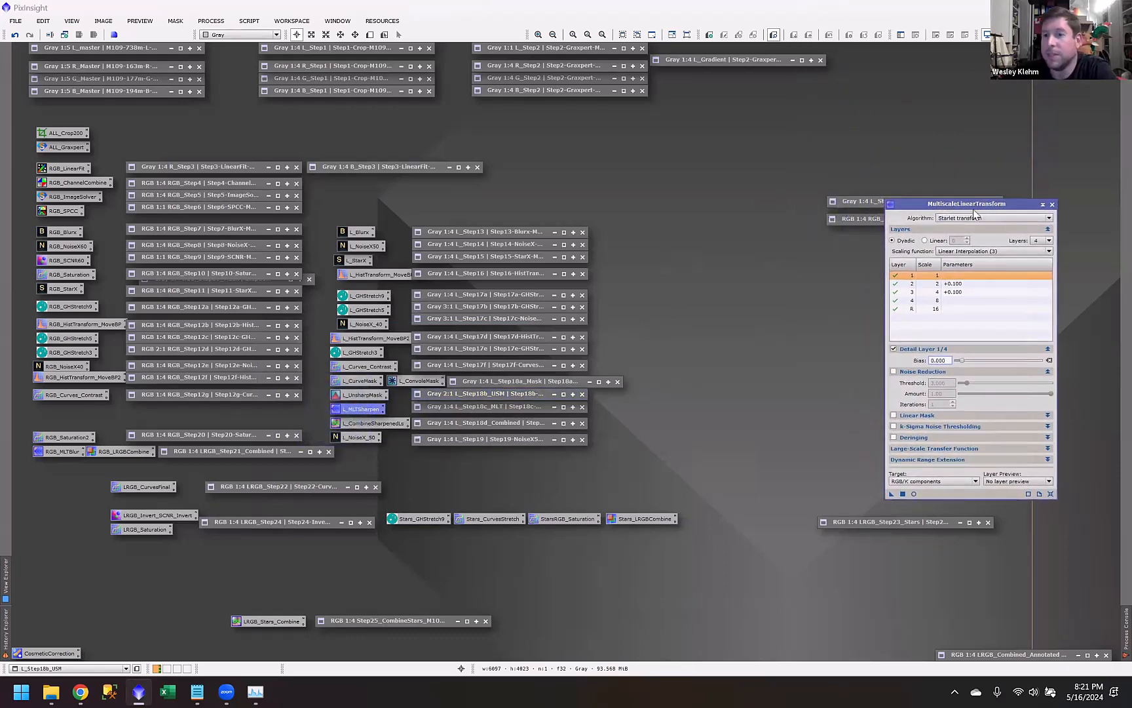
double_click(458, 406)
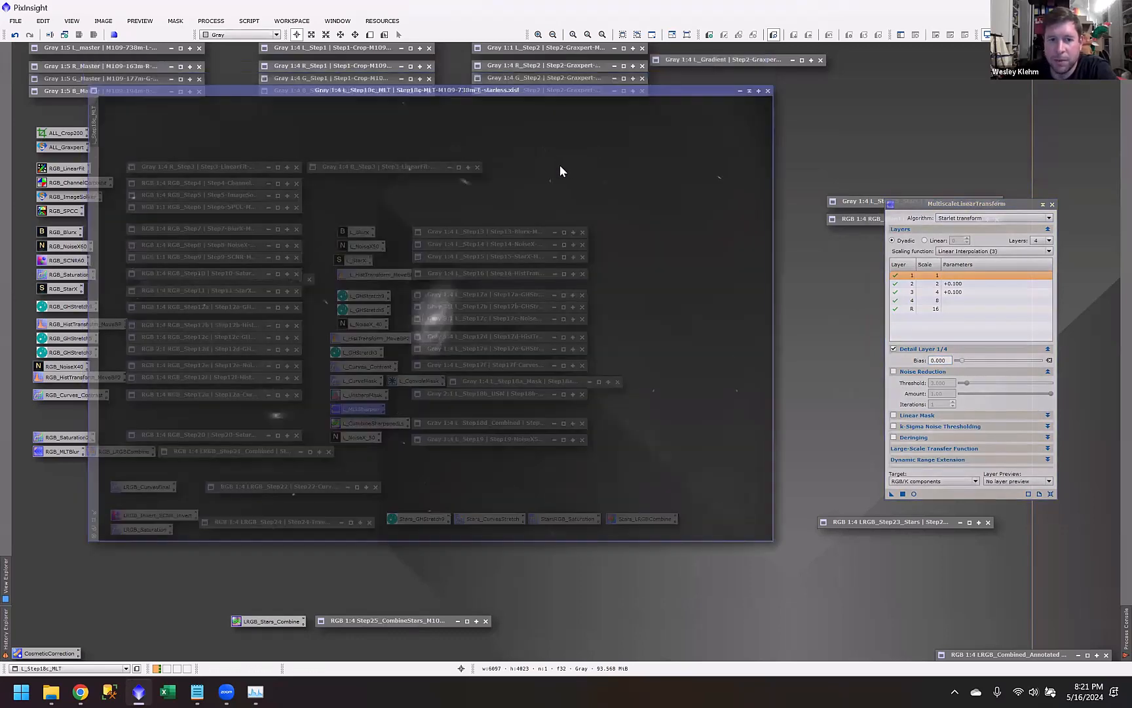
scroll(422, 456, "up", 4)
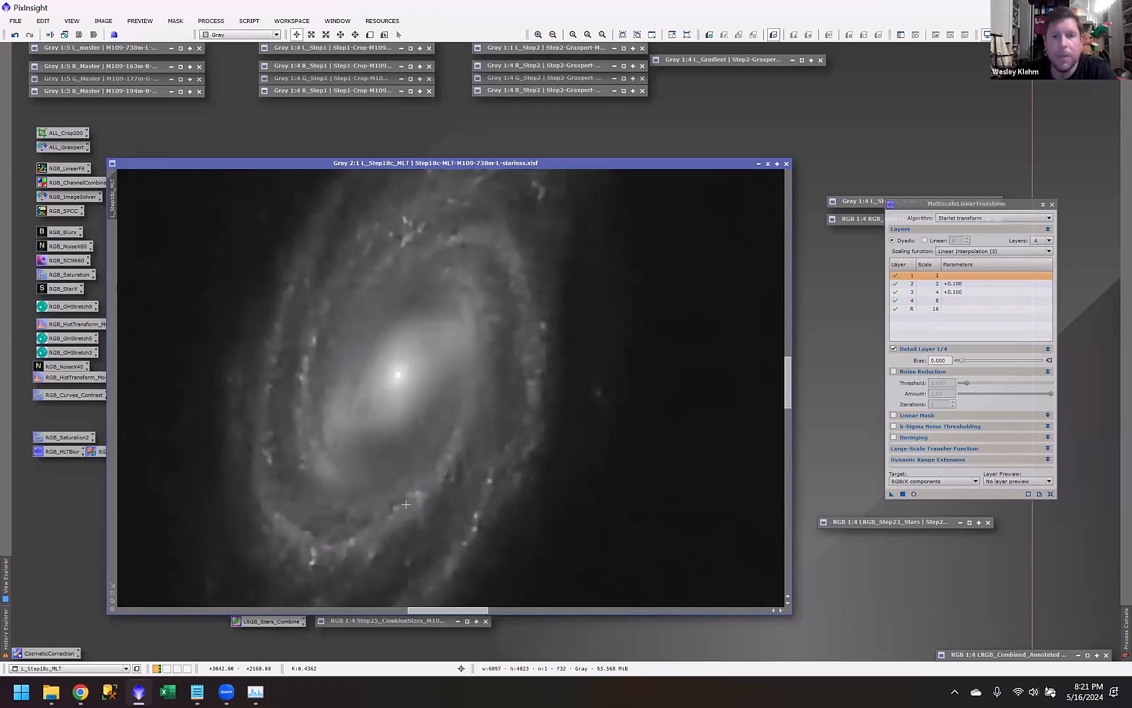
scroll(412, 501, "down", 2)
scroll(398, 468, "up", 2)
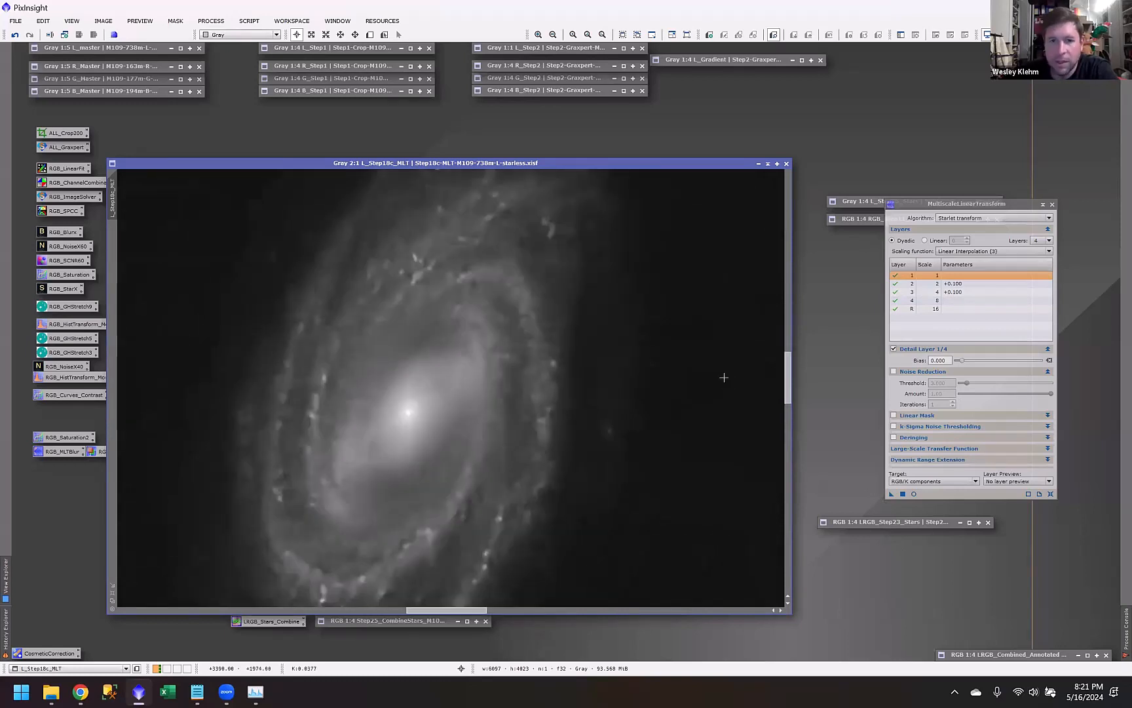
left_click(1052, 204)
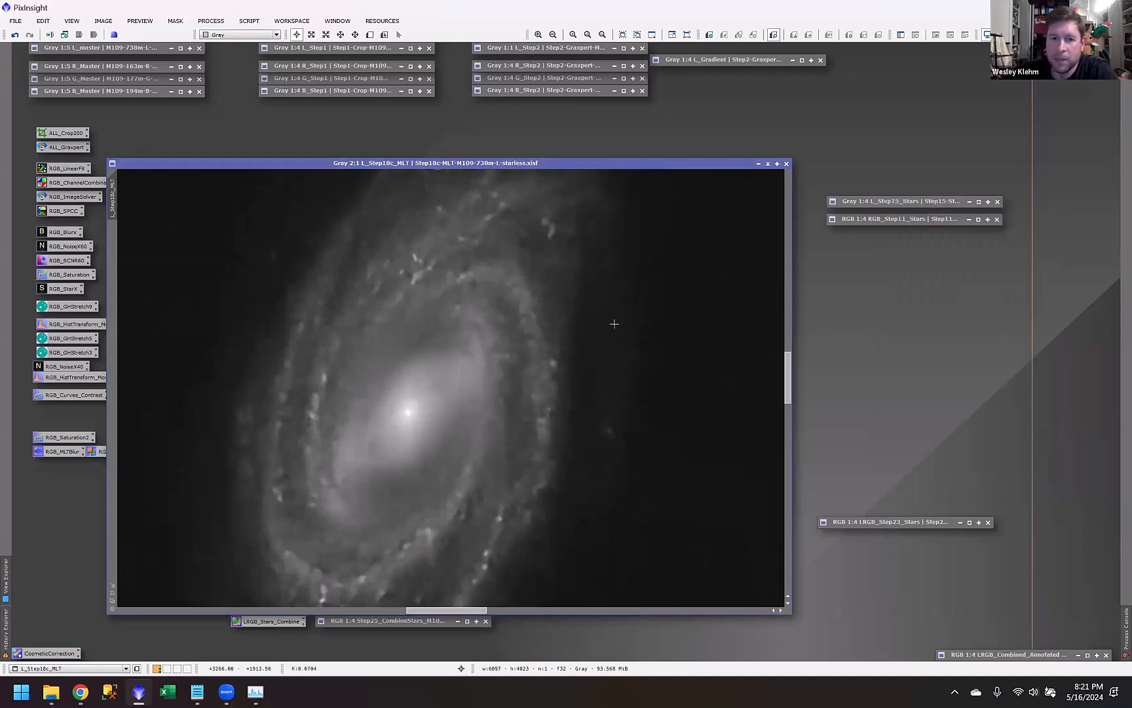
left_click(768, 163)
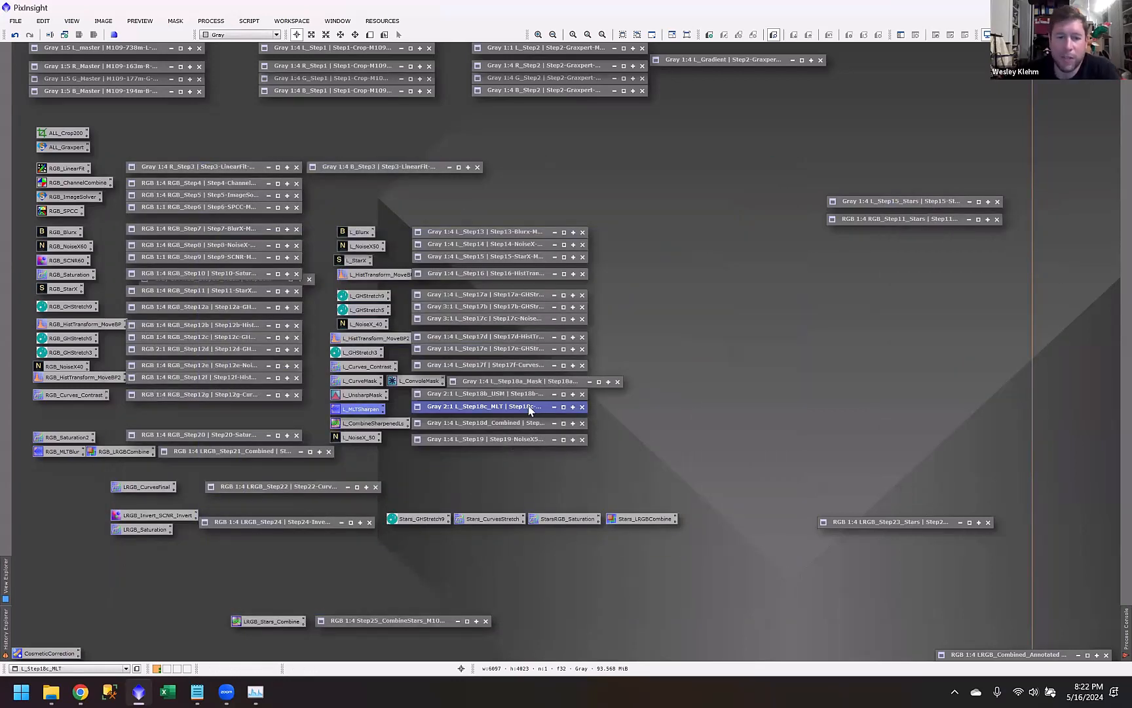
Step: Arrange the collapsed L_Step17f, L_Step18a_Mask, L_Step18b_USM and L_Step18c_MLT images in the empty workspace, stacking the two sharpened versions below L_Step17f
left_click(509, 365)
left_click_drag(510, 369, 757, 336)
left_click_drag(518, 382, 956, 336)
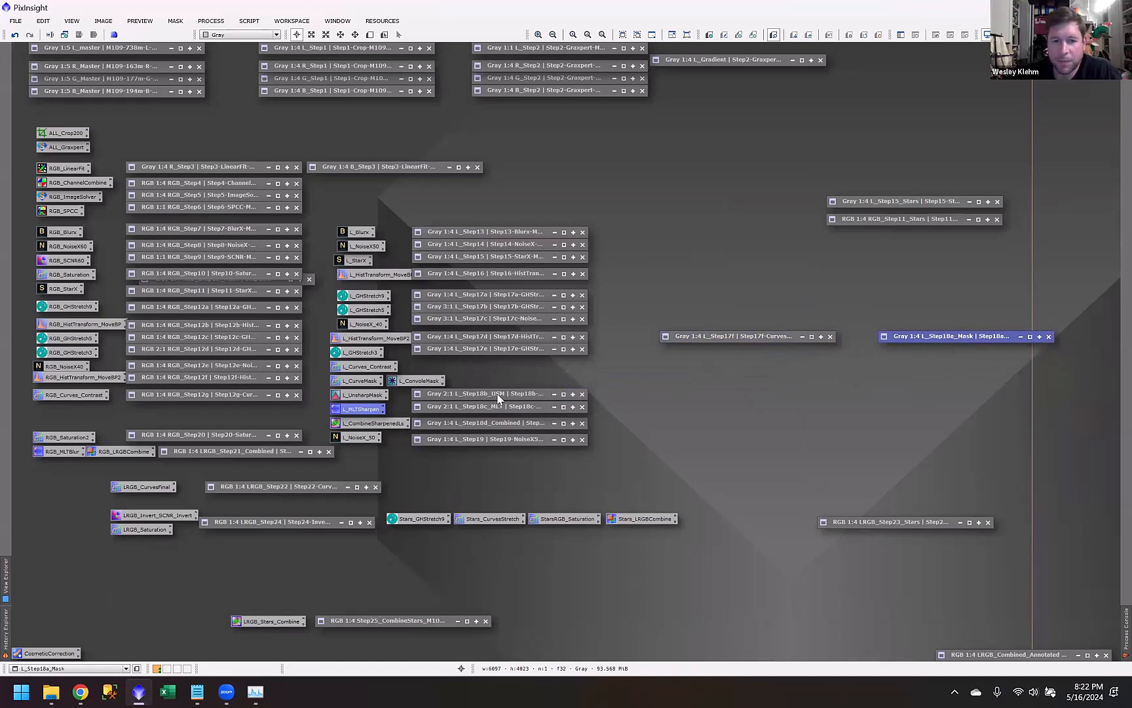
left_click_drag(456, 397, 702, 372)
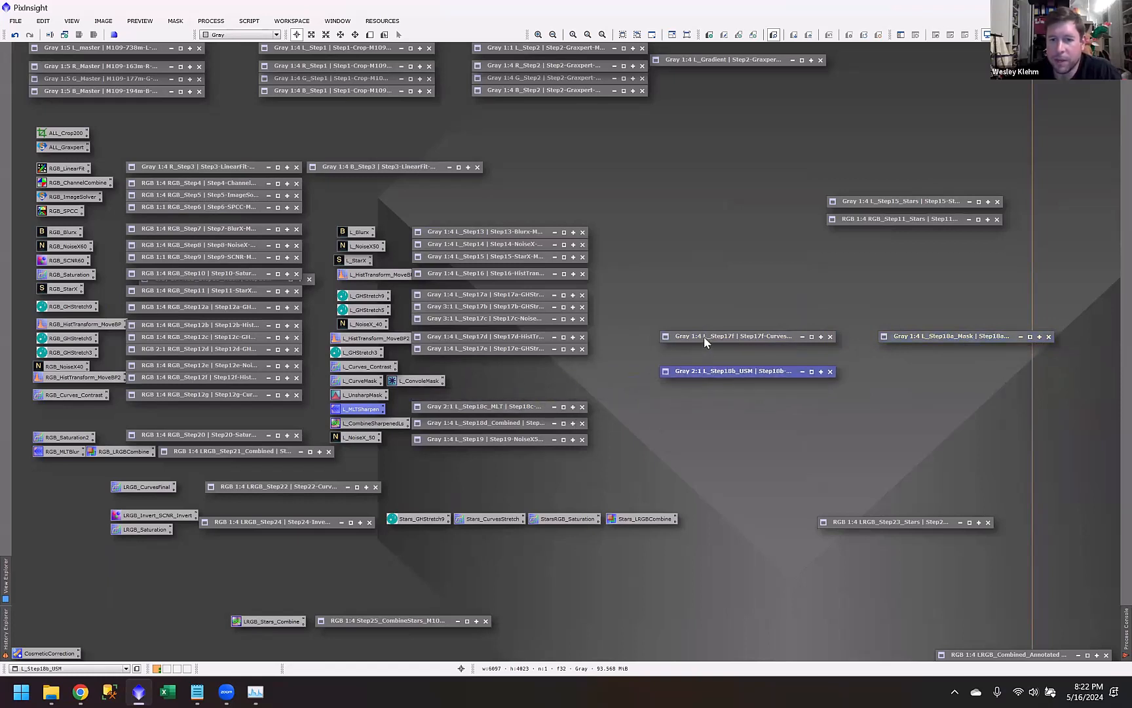
left_click_drag(492, 410, 740, 386)
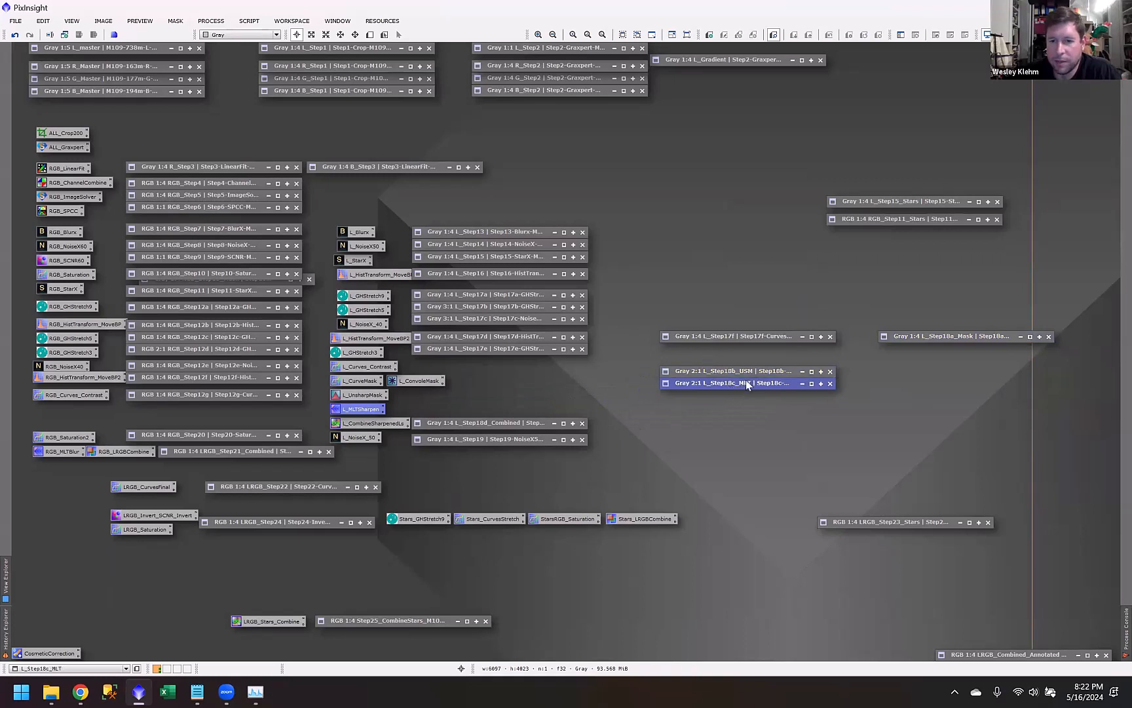
left_click(754, 373)
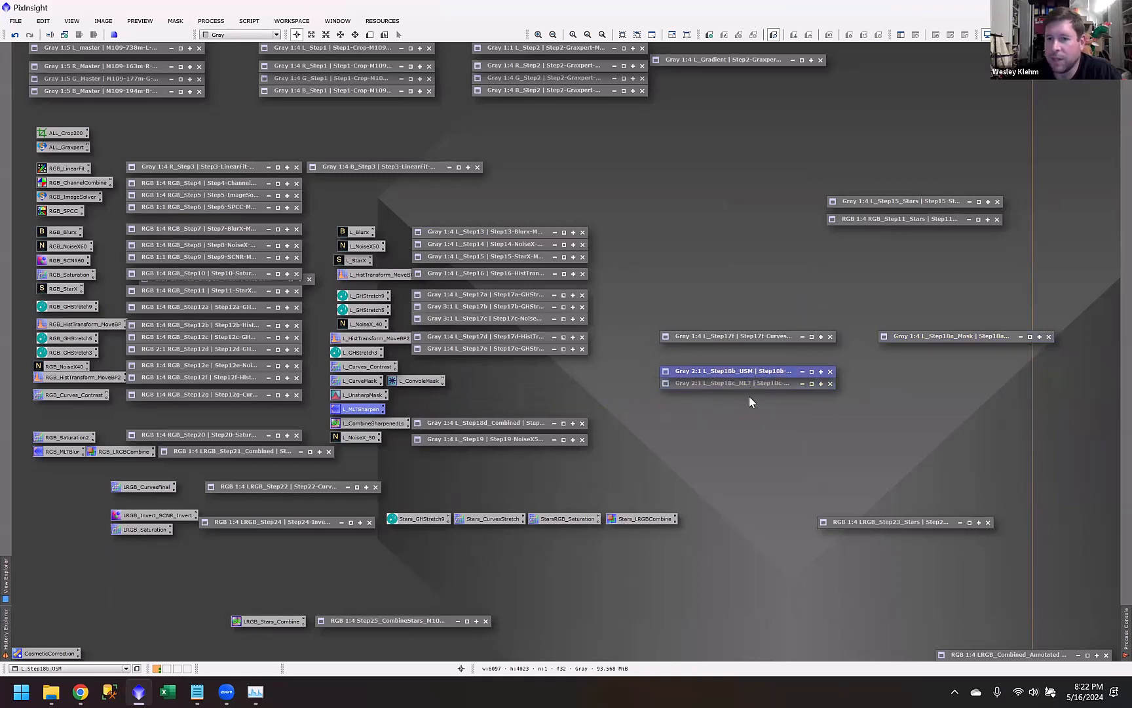
left_click(746, 383)
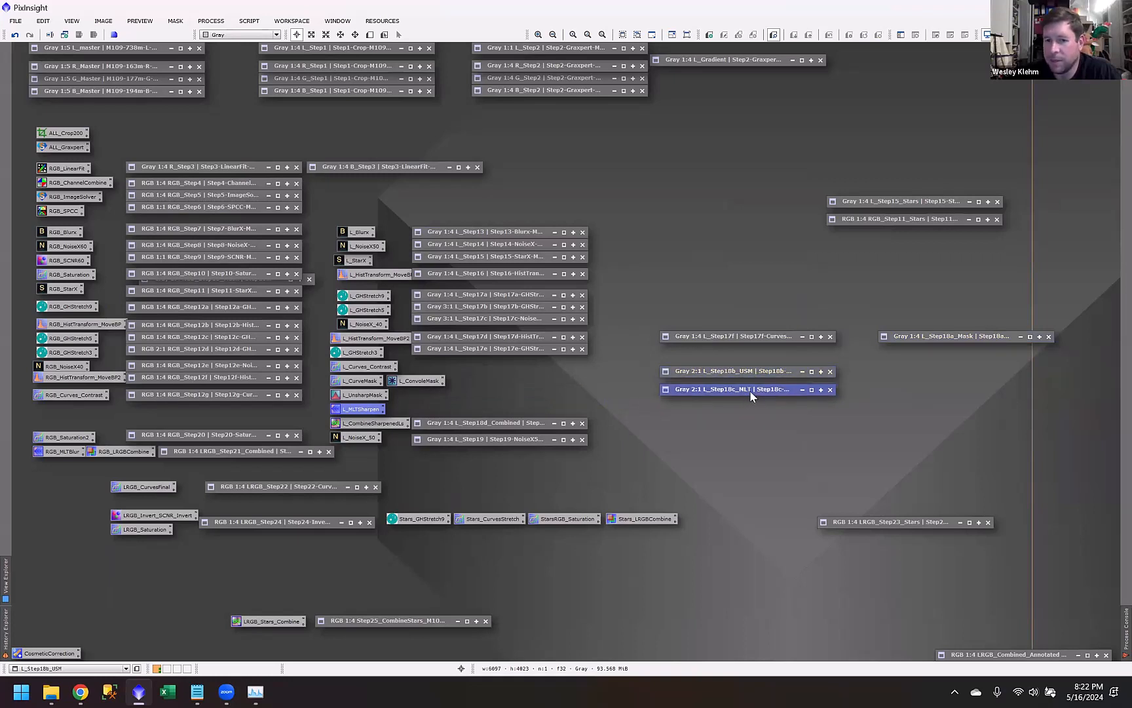
Step: Open the saved PixelMath process for combining the sharpened images, and inspect individual background pixels of L_Step17f up close before collapsing that image
double_click(359, 423)
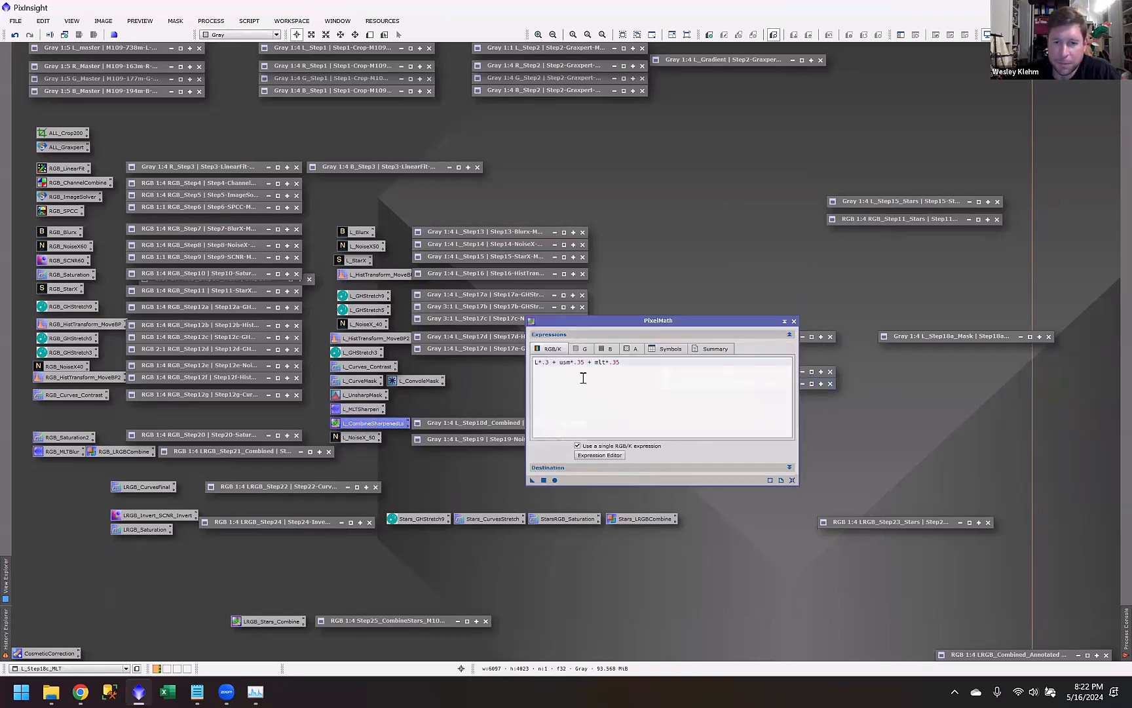
left_click_drag(619, 320, 880, 442)
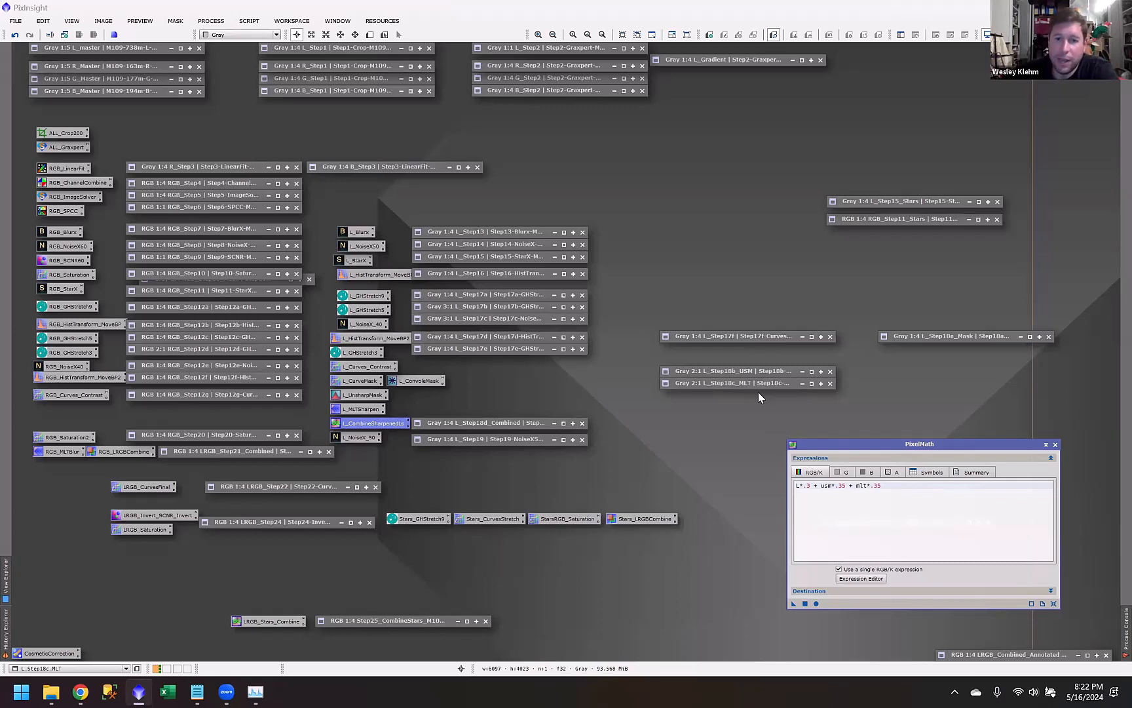
double_click(746, 340)
scroll(465, 311, "up", 6)
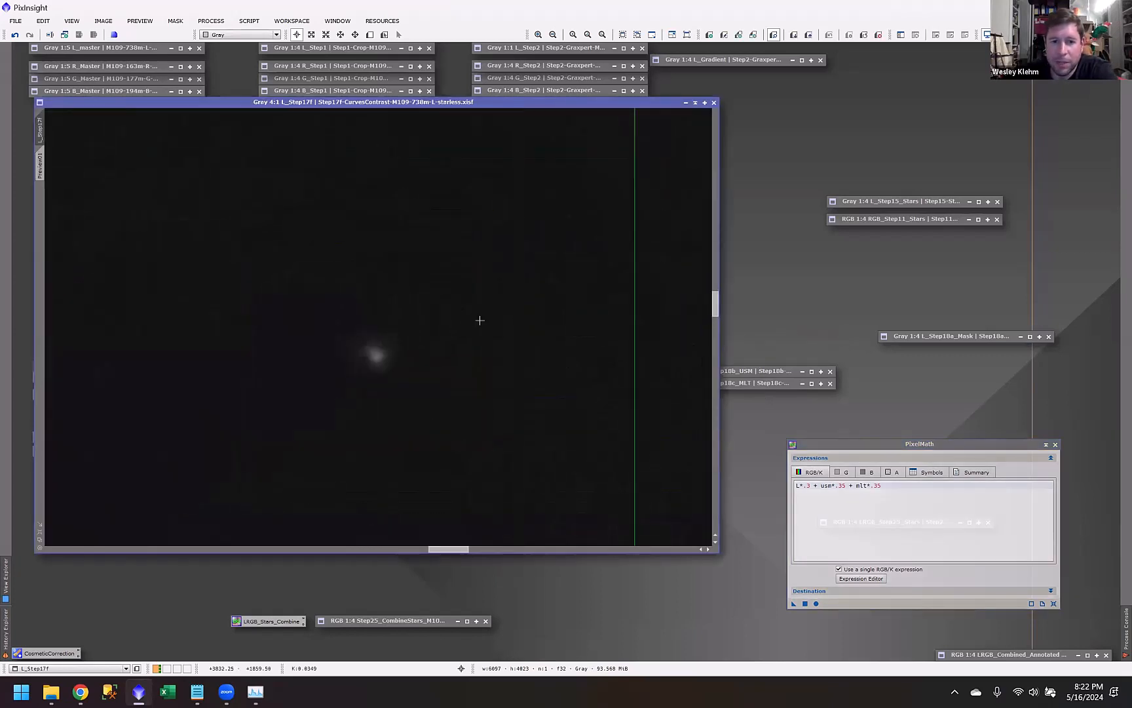
scroll(480, 320, "up", 5)
left_click(473, 299)
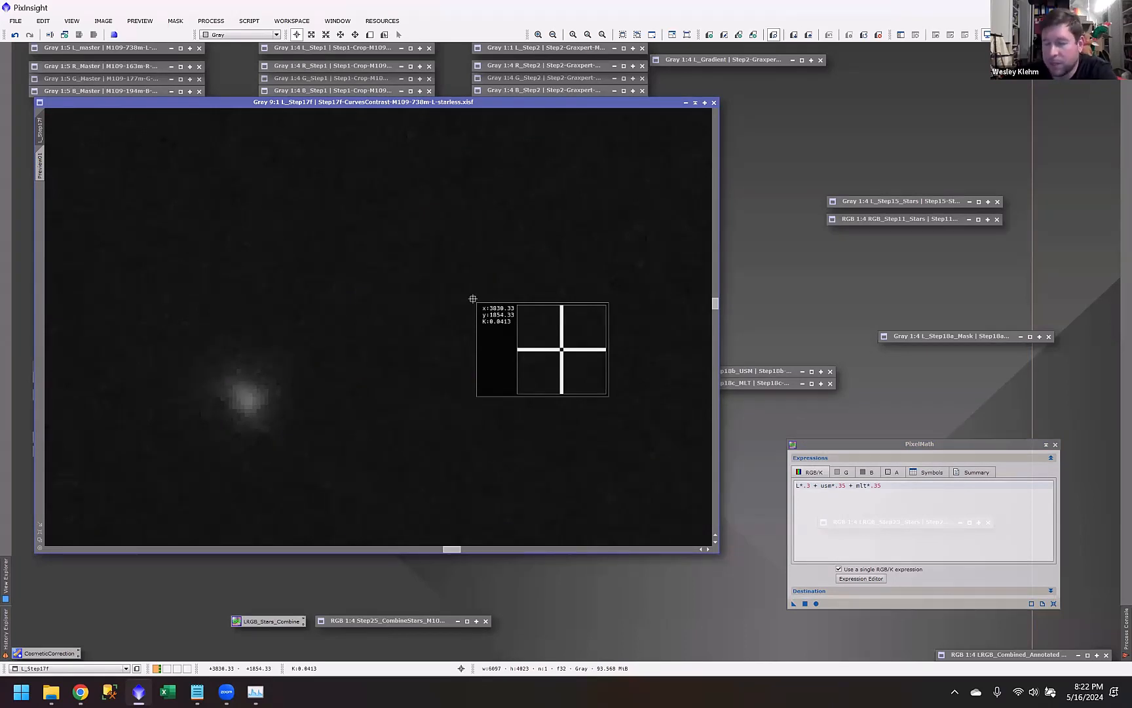
scroll(441, 418, "down", 4)
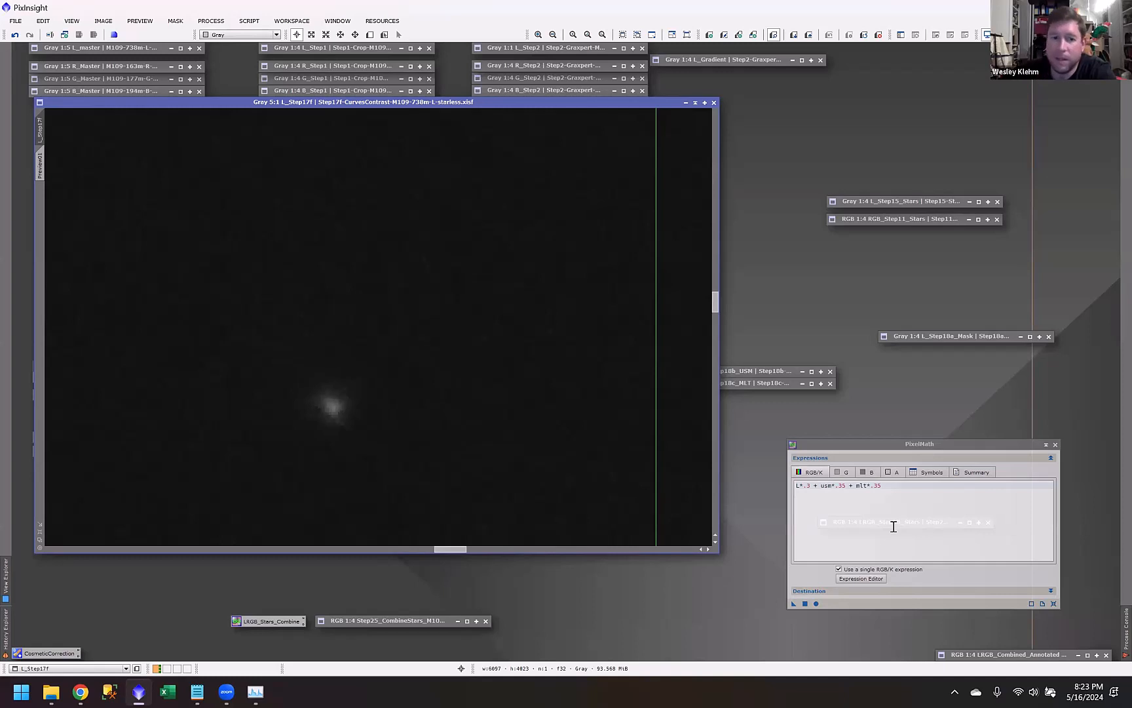
left_click(452, 356)
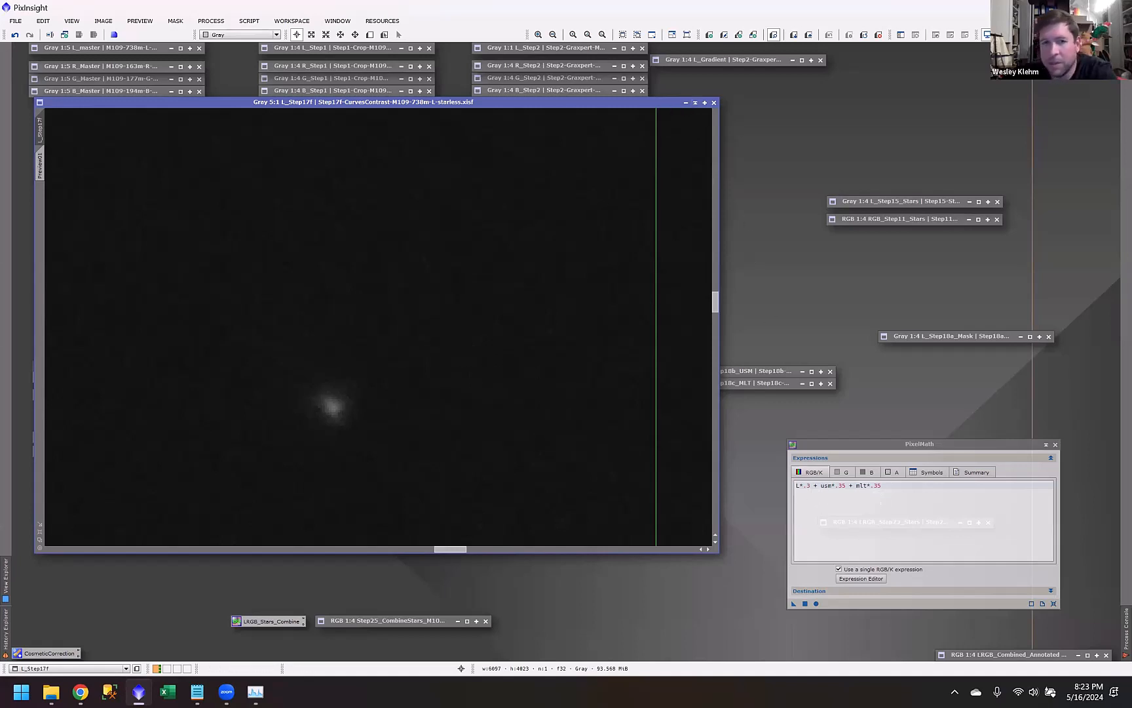
left_click(695, 102)
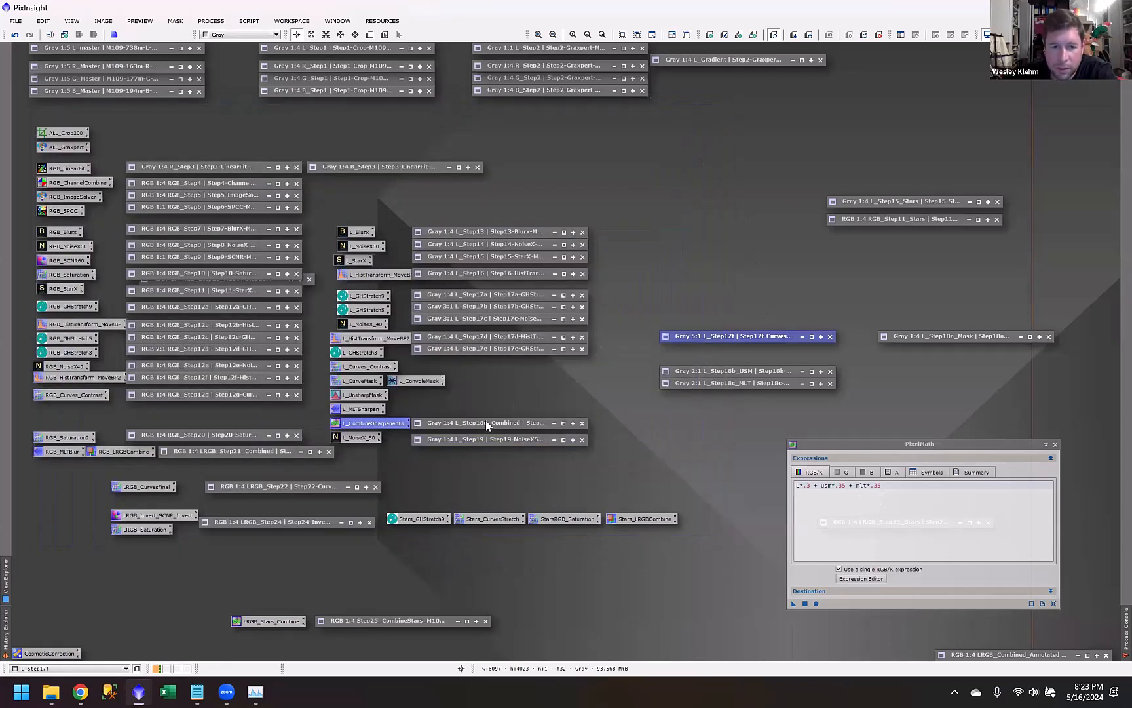
Step: Open L_Step18d_Combined and examine the galaxy's core and spiral arms at 2:1 and 1:1 zoom
double_click(486, 423)
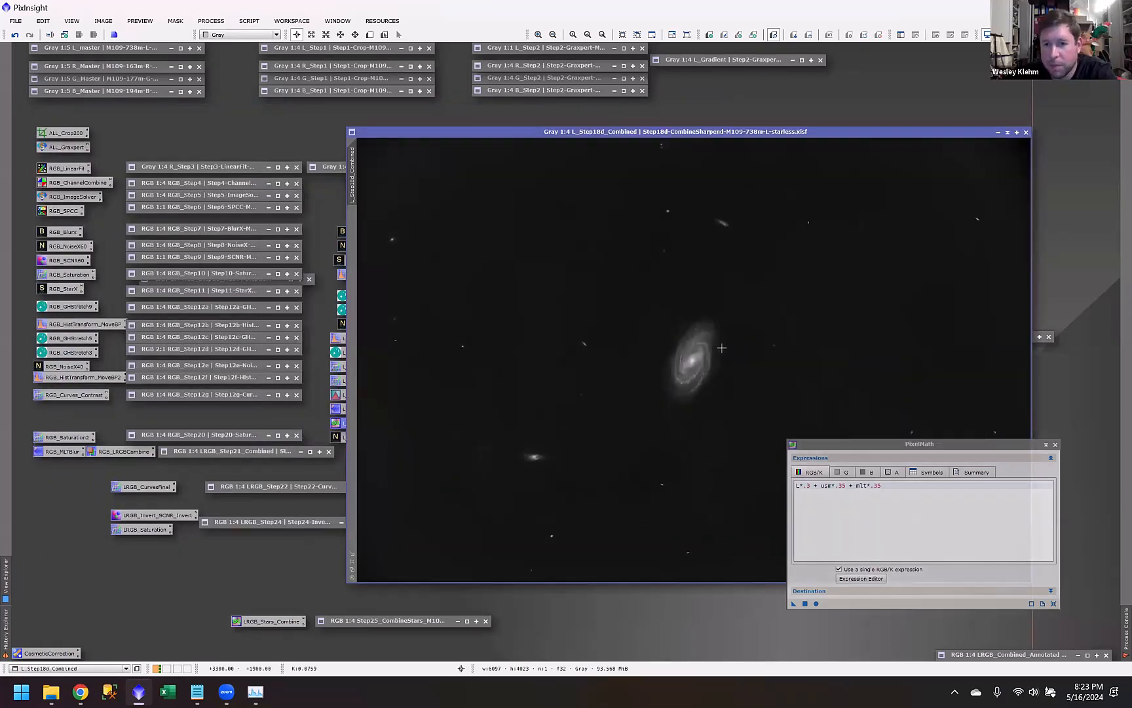
scroll(677, 377, "up", 1)
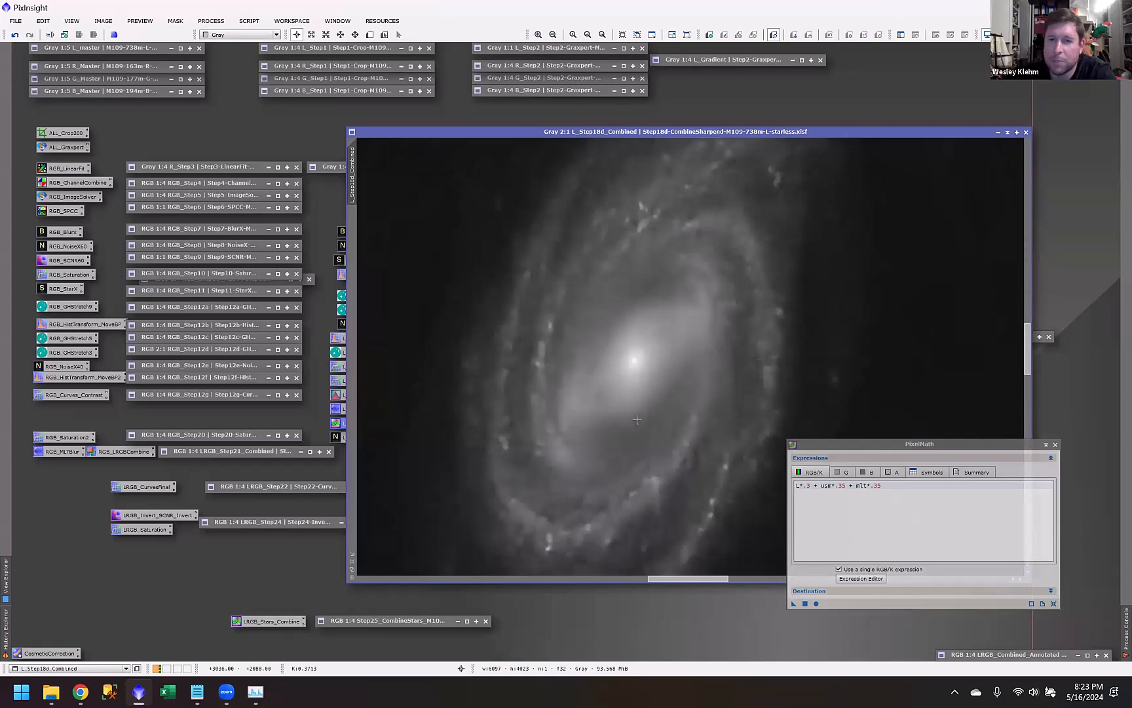
scroll(649, 459, "down", 1)
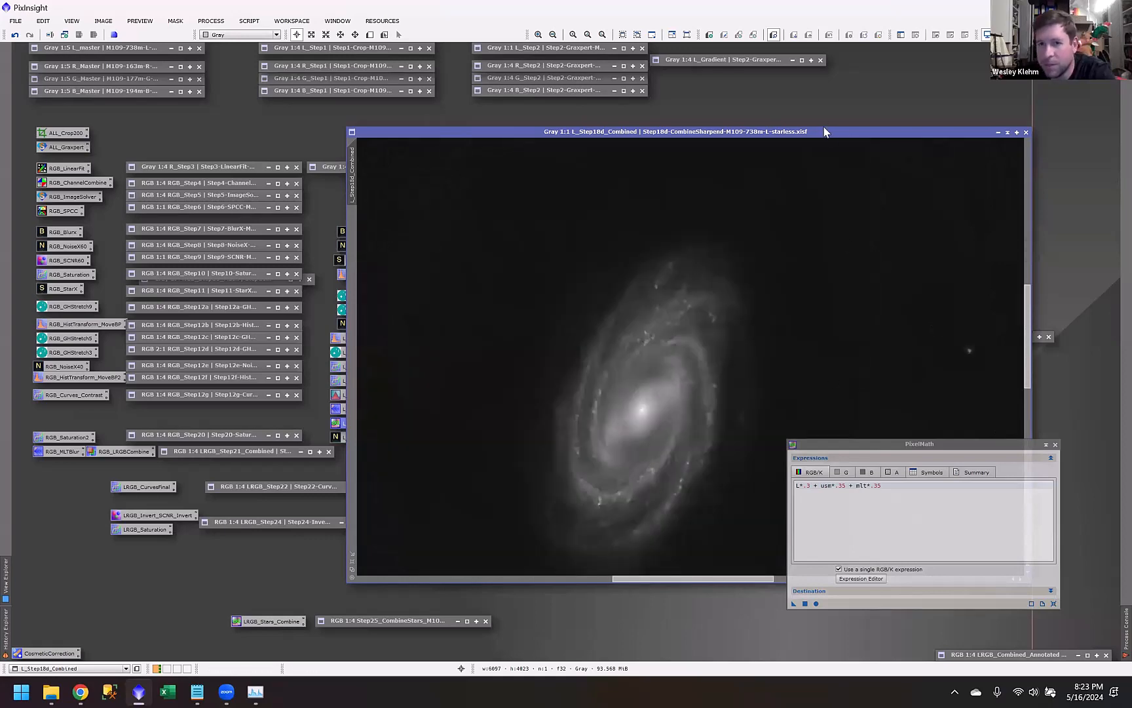
Step: Move the L_Step18d_Combined image aside, close the PixelMath process, and examine the galaxy's core and arms at 1:1 and 2:1 zoom
left_click_drag(640, 131, 392, 112)
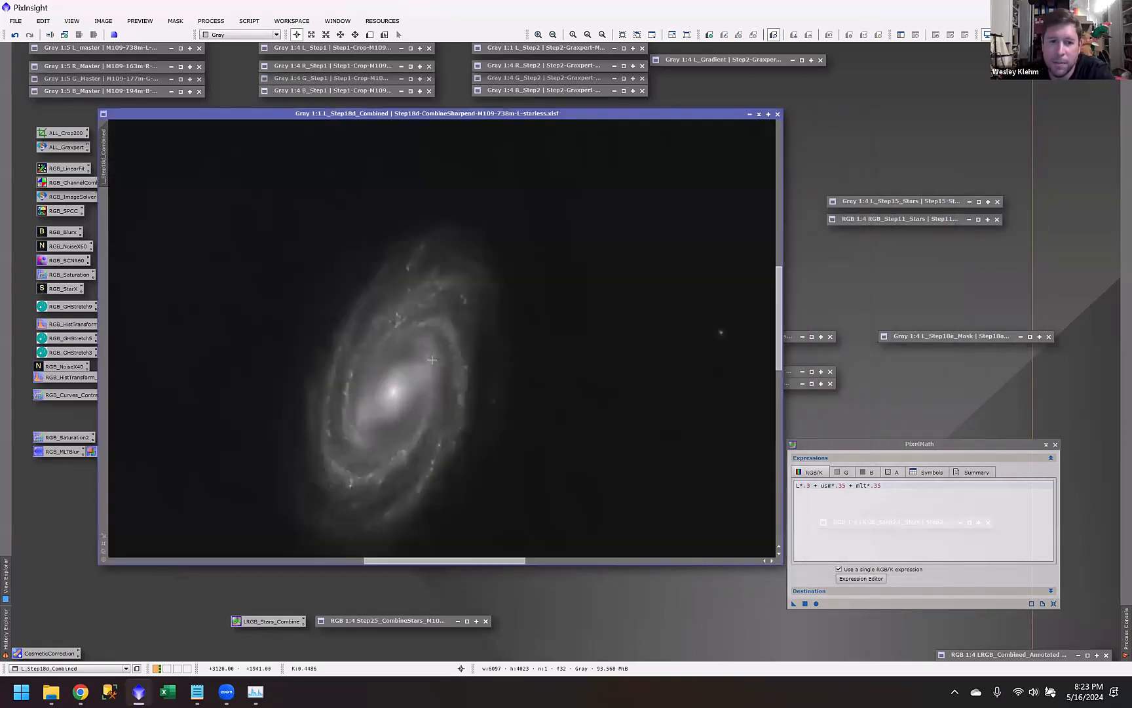
scroll(377, 459, "down", 1)
scroll(377, 459, "up", 1)
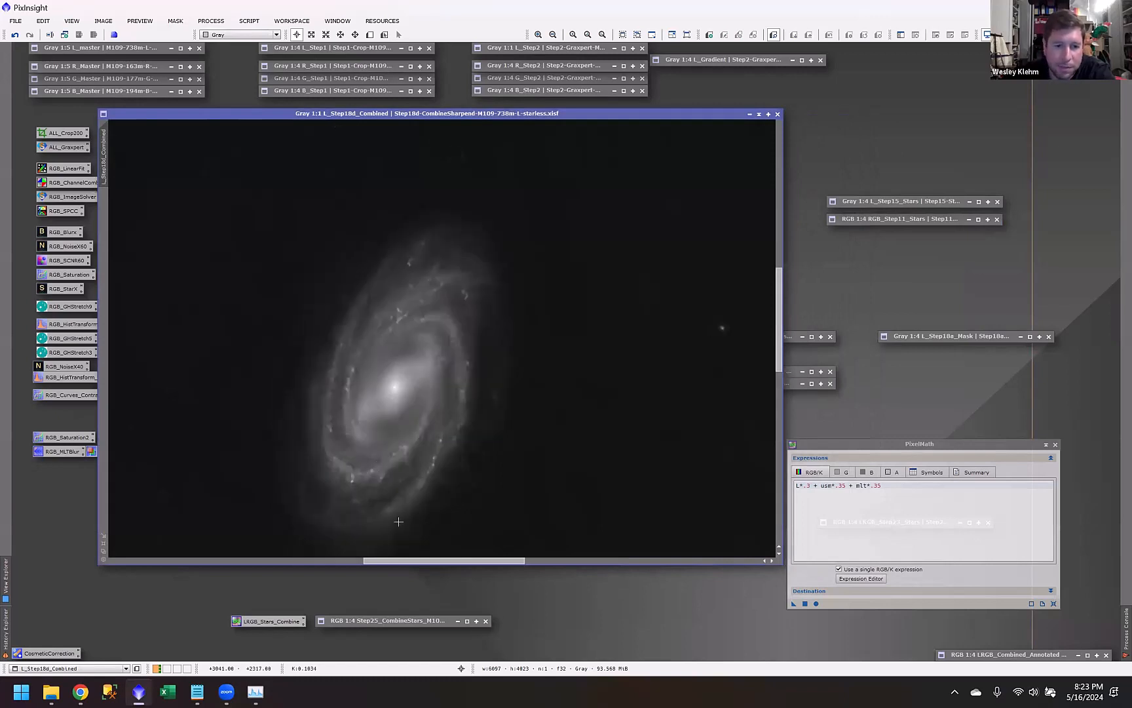
left_click(1056, 444)
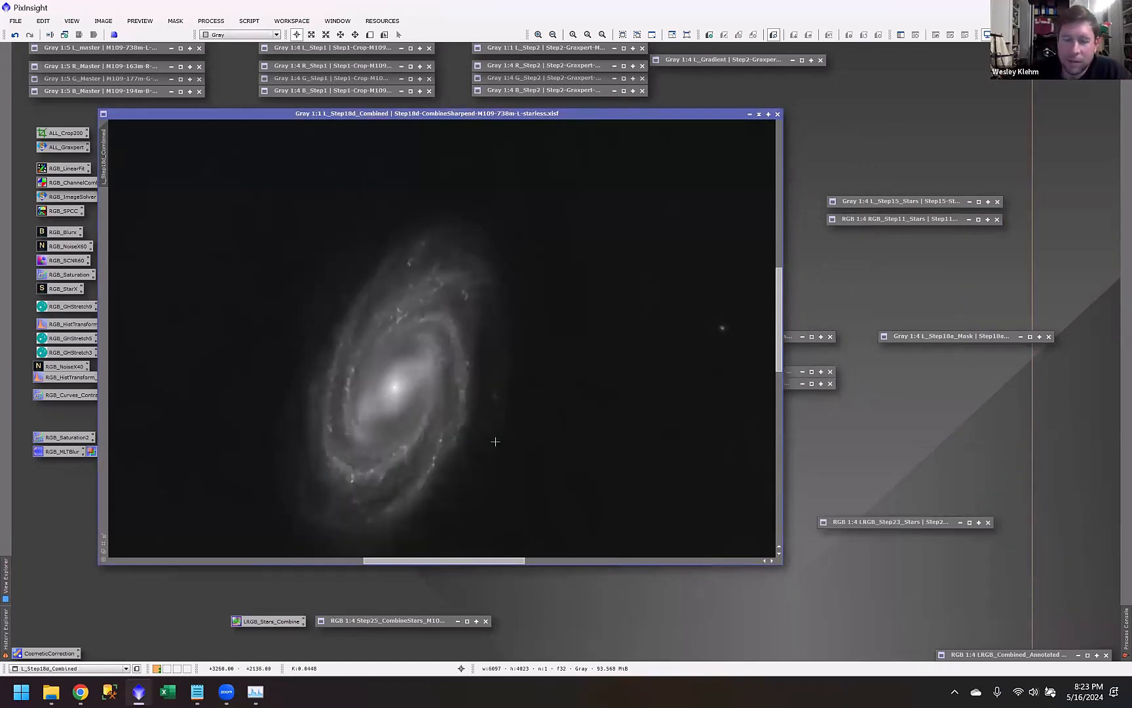
scroll(400, 524, "up", 1)
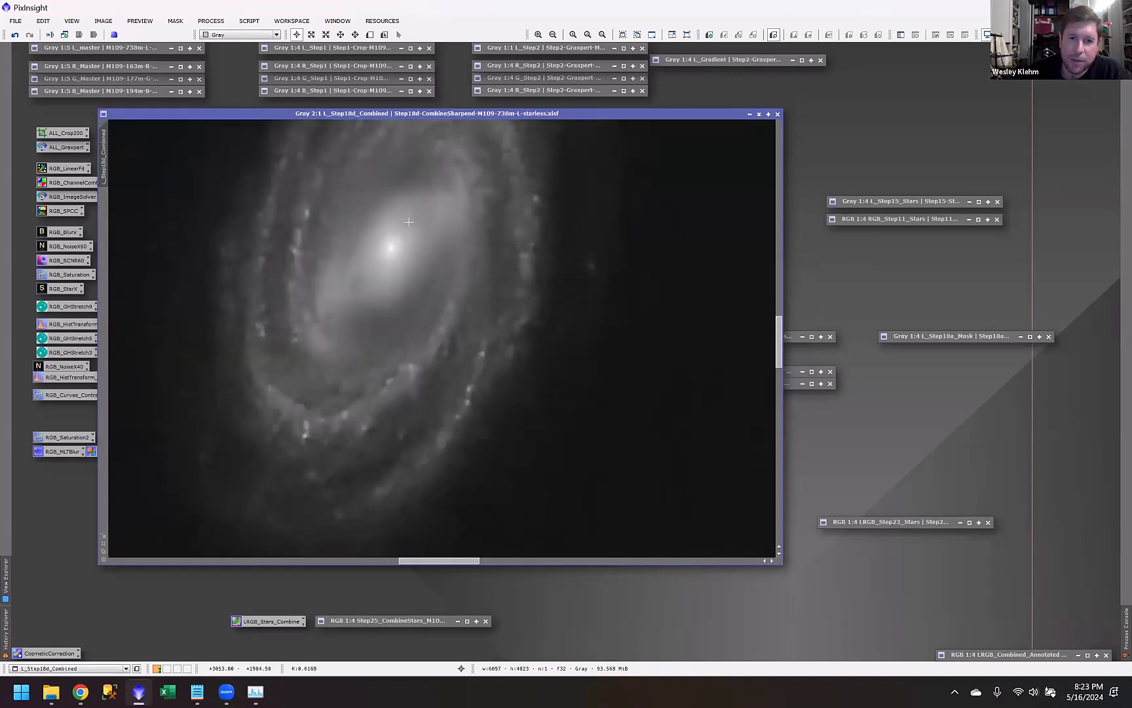
scroll(349, 290, "down", 1)
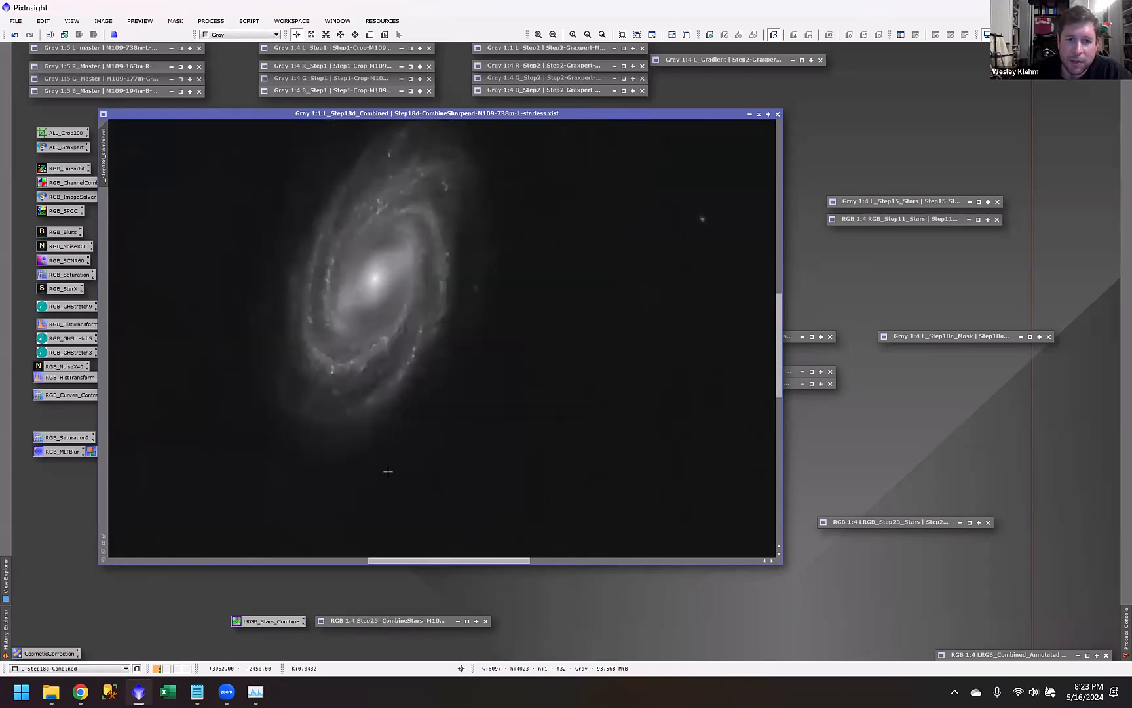
scroll(779, 318, "up", 1)
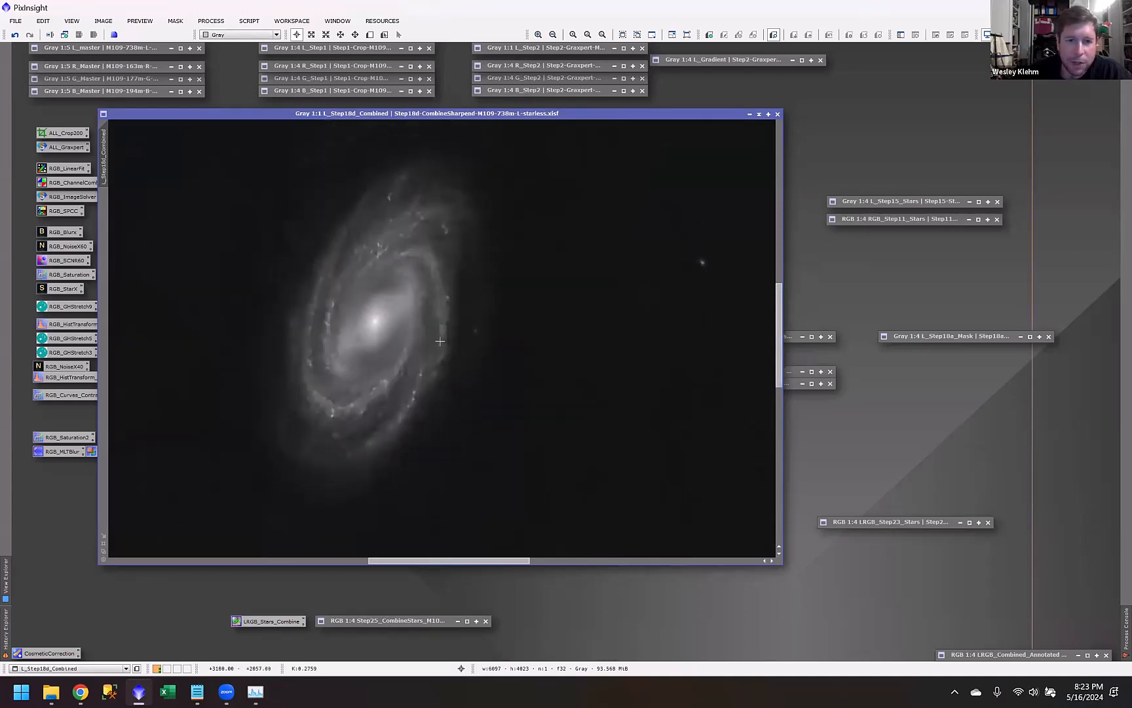
Step: Inspect the dark background beside the galaxy in L_Step18d_Combined at high zoom, return to the full 1:4 view, and collapse the image
scroll(671, 360, "up", 6)
left_click_drag(594, 317, 561, 326)
scroll(721, 422, "down", 5)
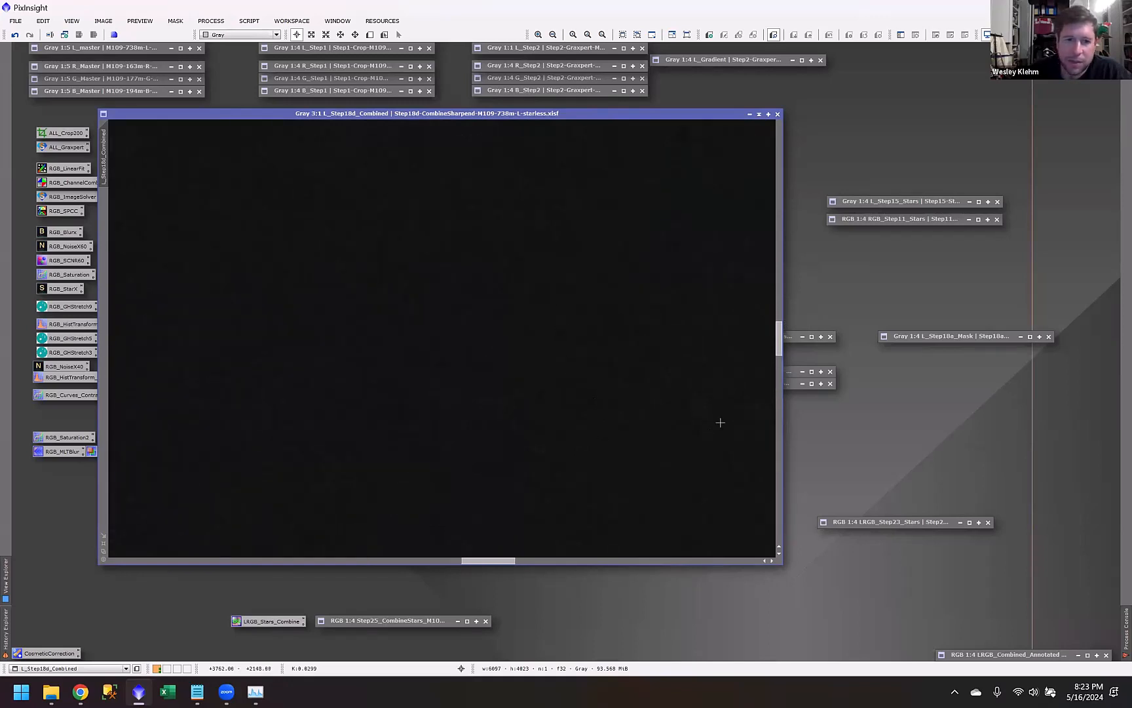
scroll(606, 437, "up", 1)
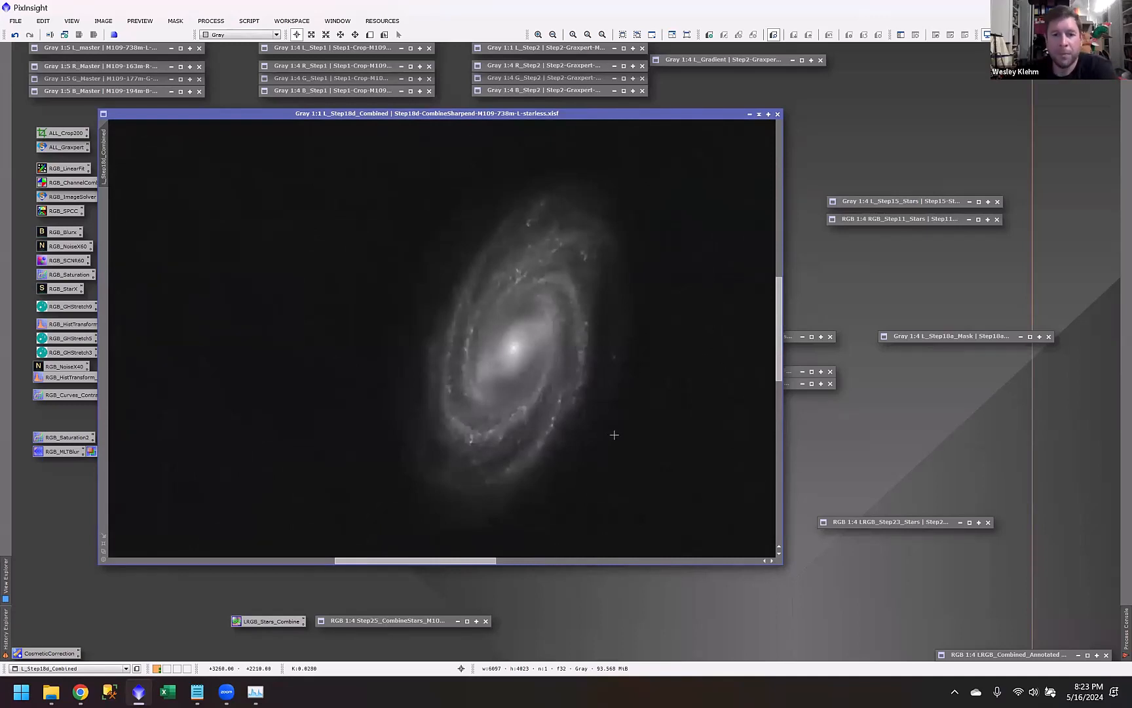
scroll(614, 435, "down", 3)
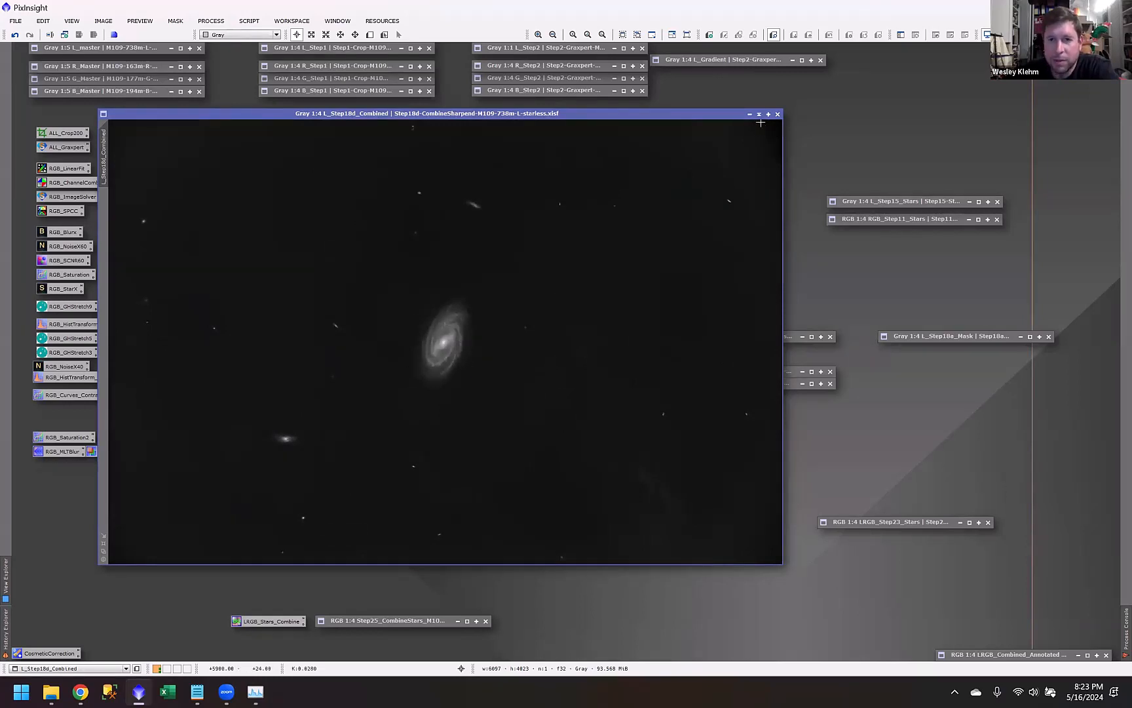
left_click(760, 115)
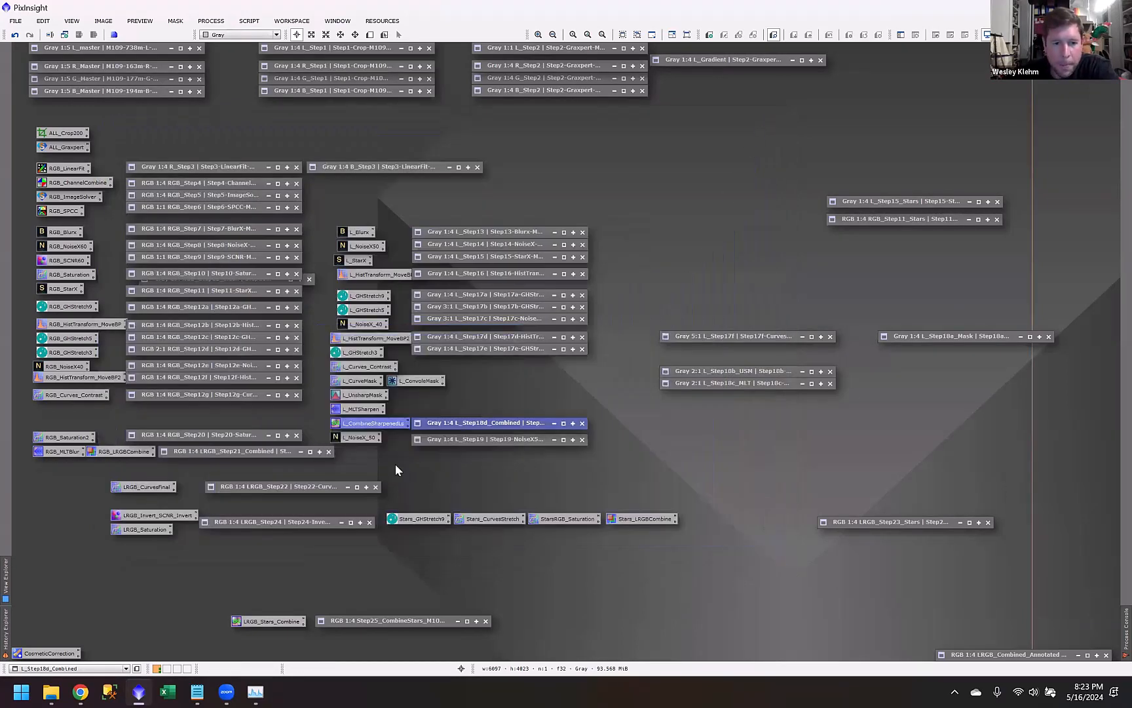
Step: Reopen L_Step18d_Combined, check the background below the galaxy and its upper spiral arms at up to 3:1 zoom, and collapse the image
double_click(475, 424)
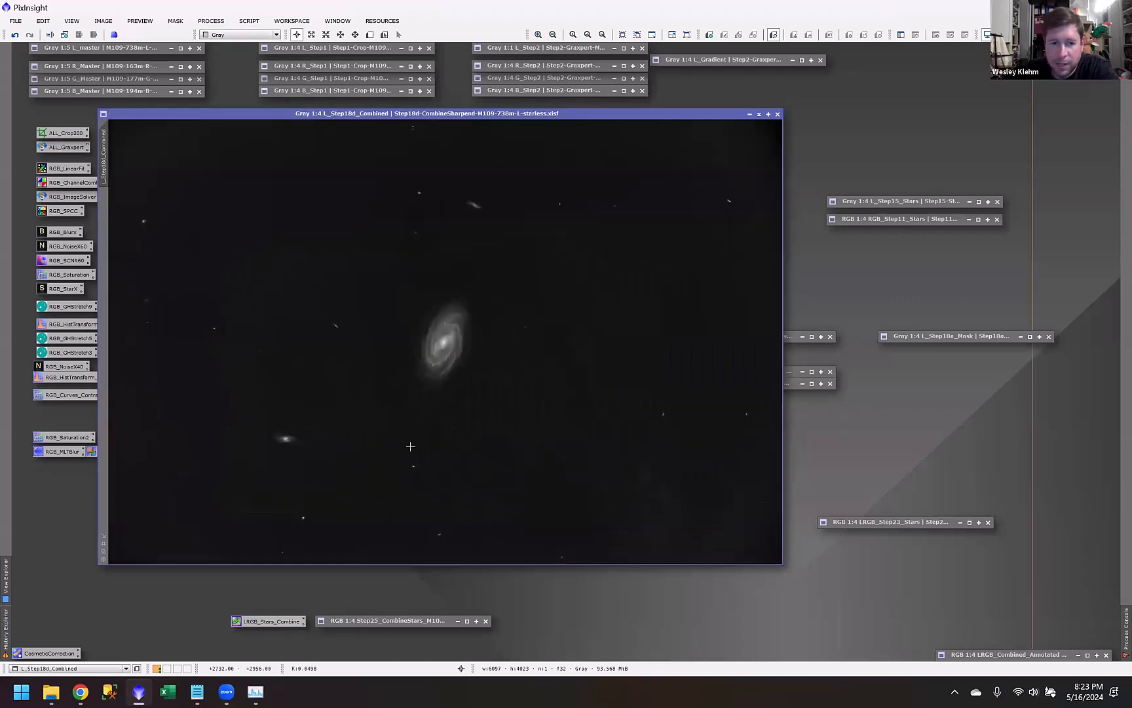
scroll(493, 428, "up", 10)
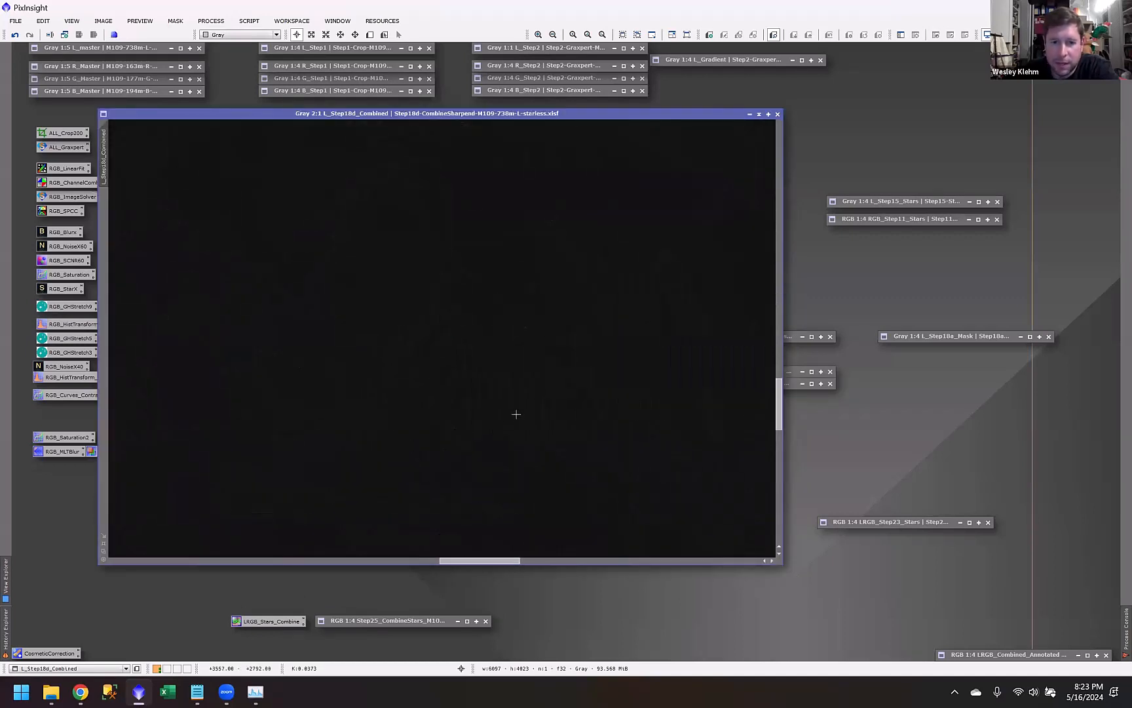
scroll(617, 427, "down", 12)
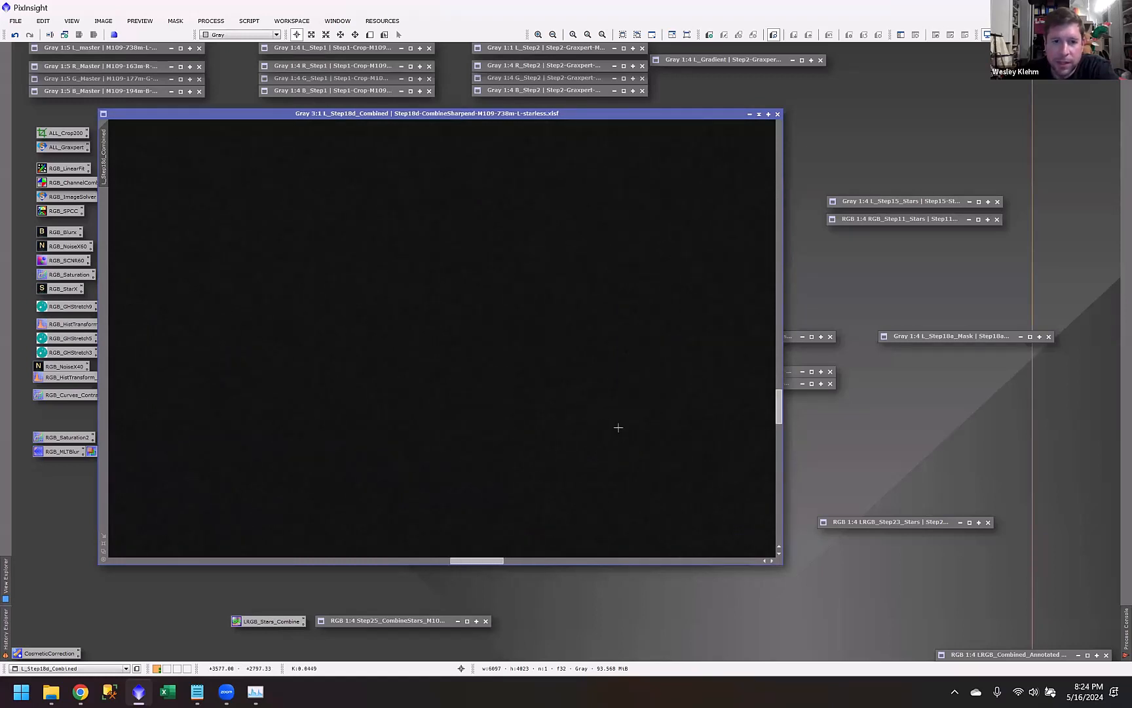
scroll(529, 194, "up", 6)
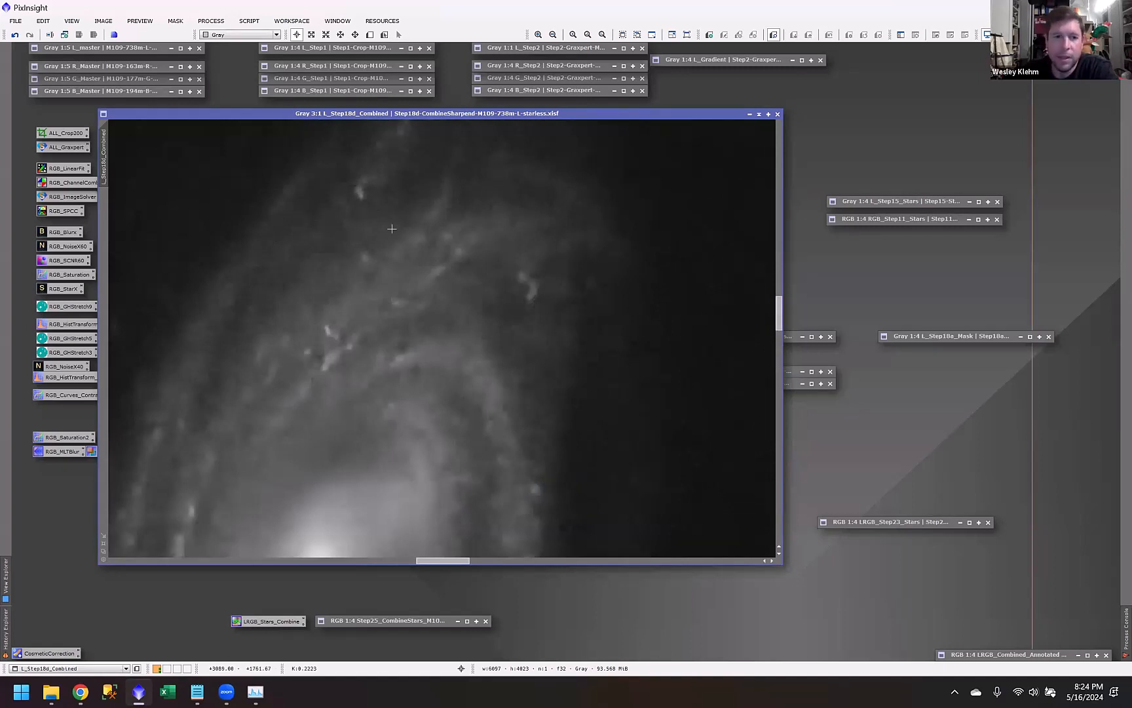
scroll(256, 288, "down", 5)
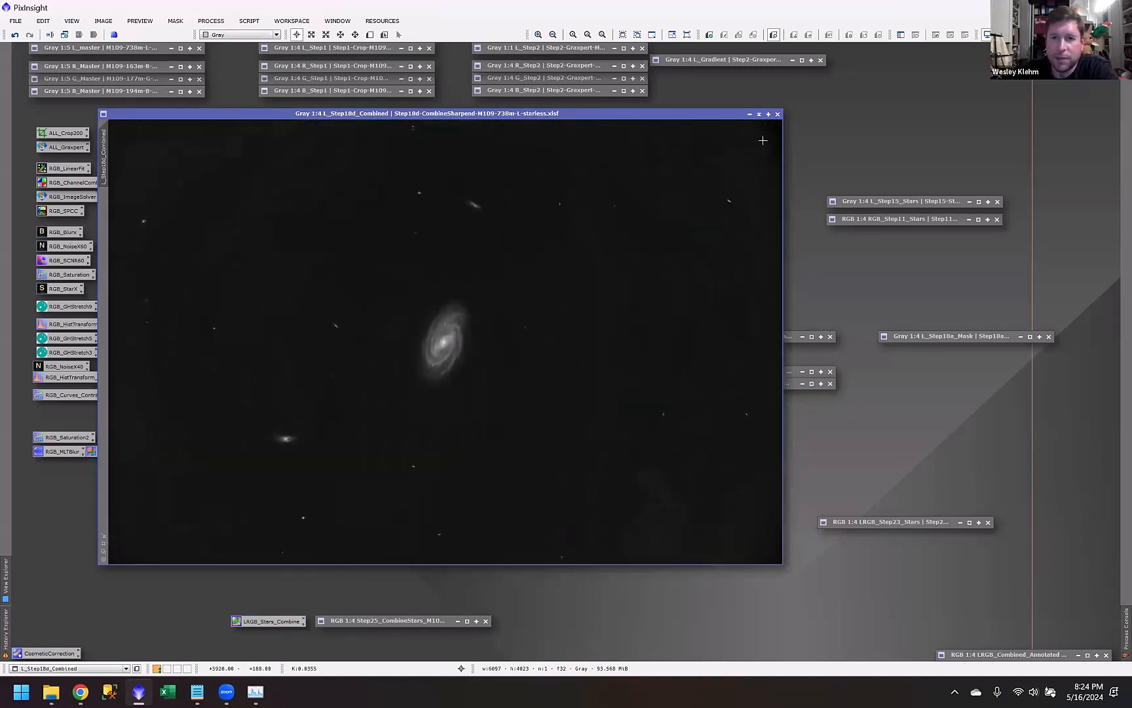
left_click(759, 114)
Step: Open the noise-reduced L_Step19 image, examine the galaxy's spiral arms at 4:1 and 1:1 zoom, and collapse the image
left_click(455, 439)
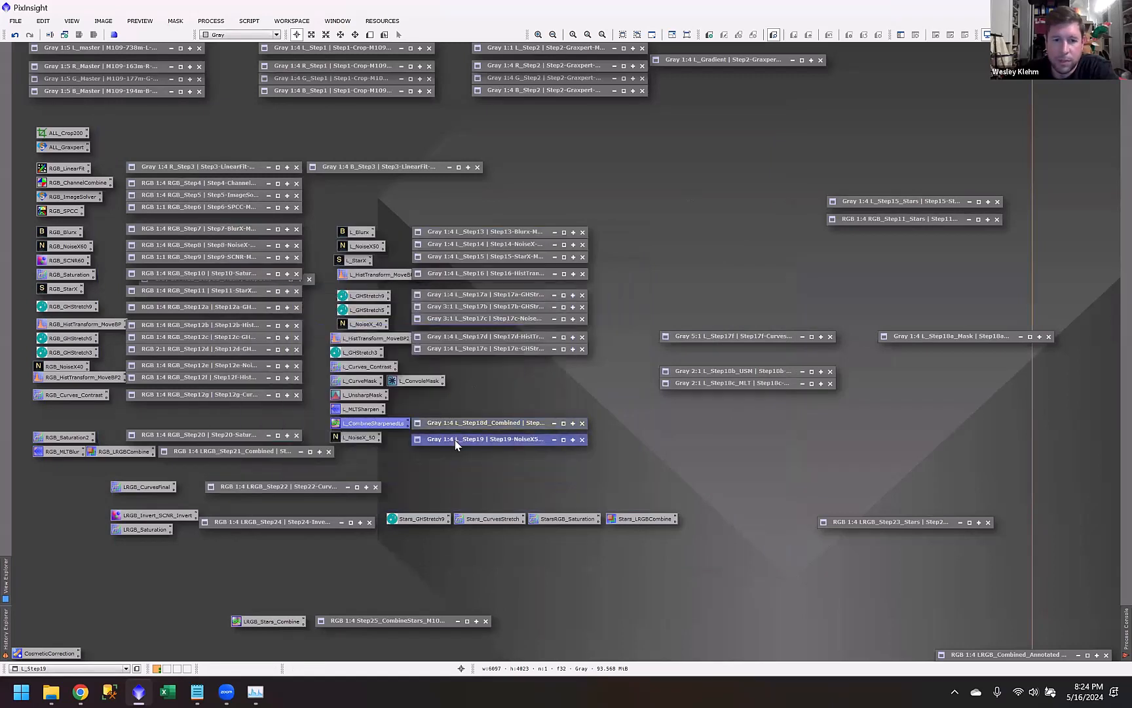
double_click(454, 439)
scroll(408, 313, "up", 6)
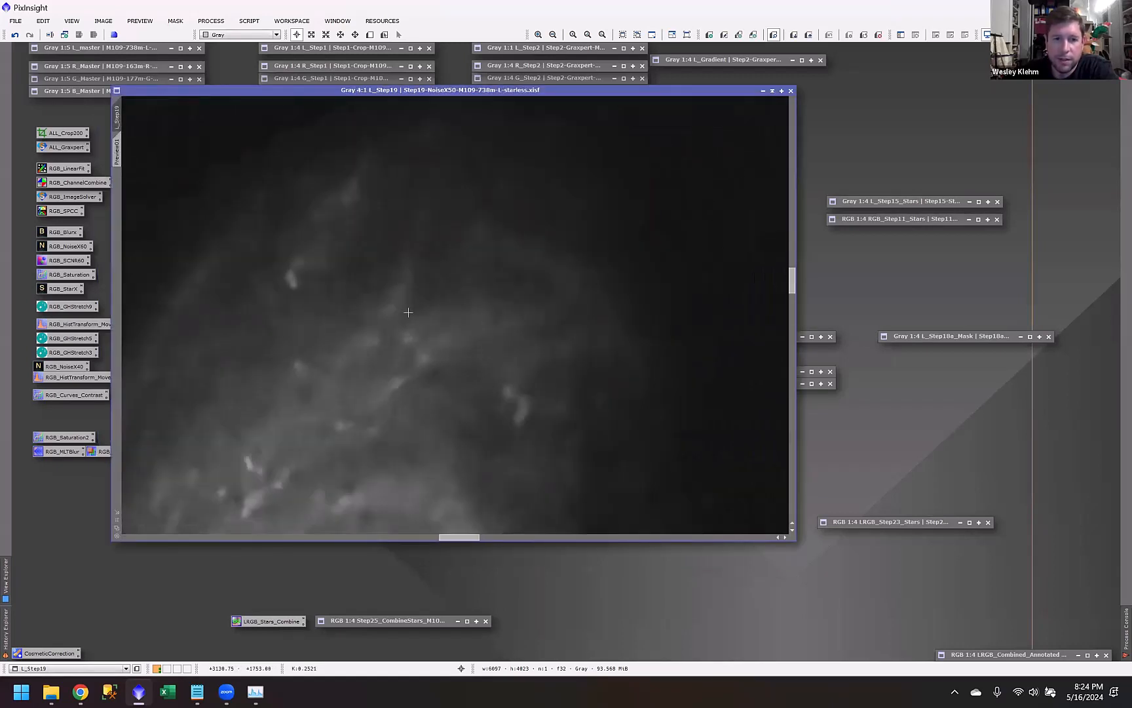
scroll(569, 285, "down", 3)
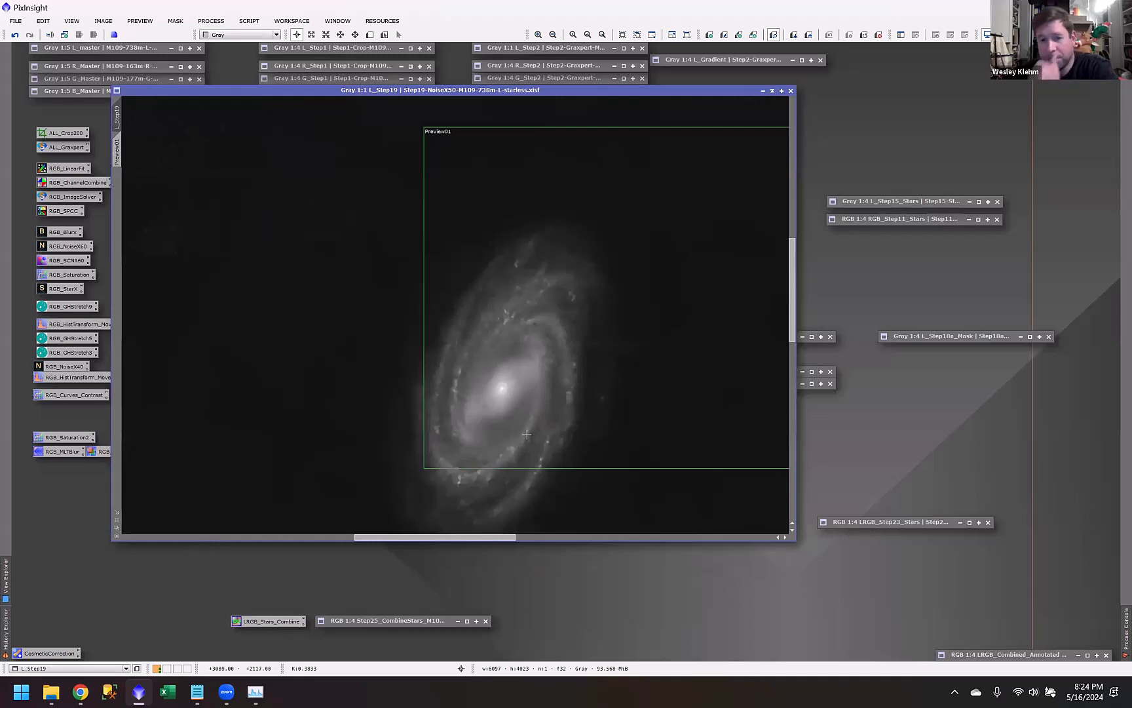
left_click(772, 94)
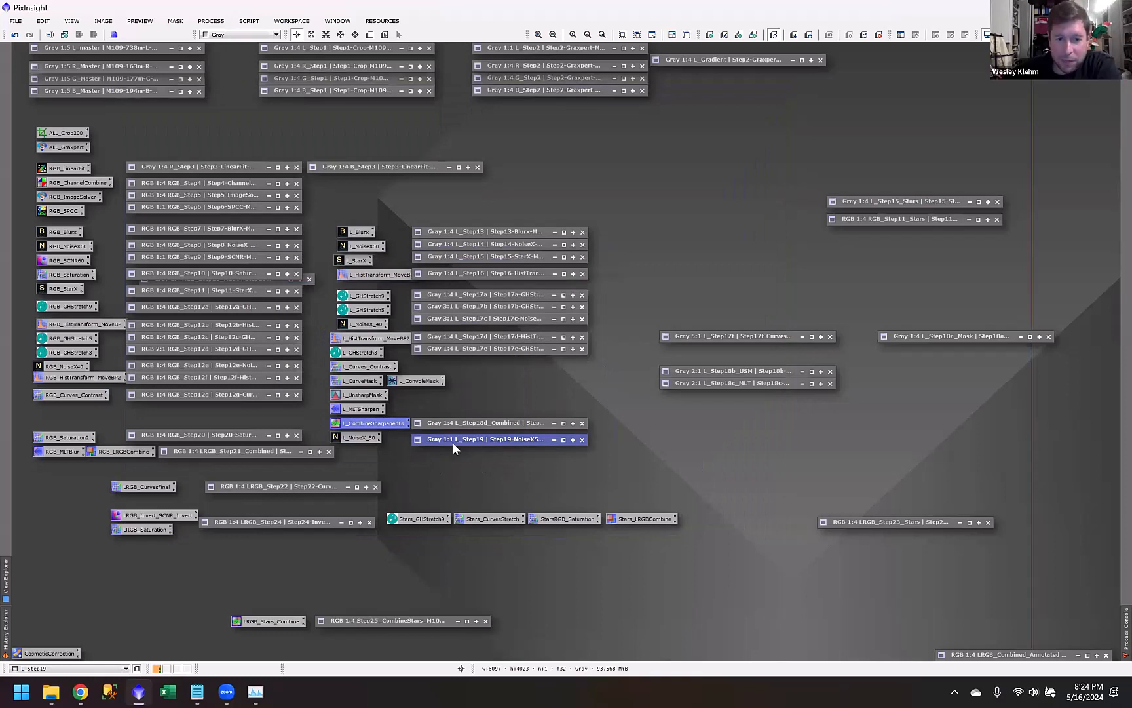
Step: Open the LRGB_Step22 starless colour image, reposition it in the workspace, examine the galaxy at several zoom levels, and collapse it
double_click(234, 486)
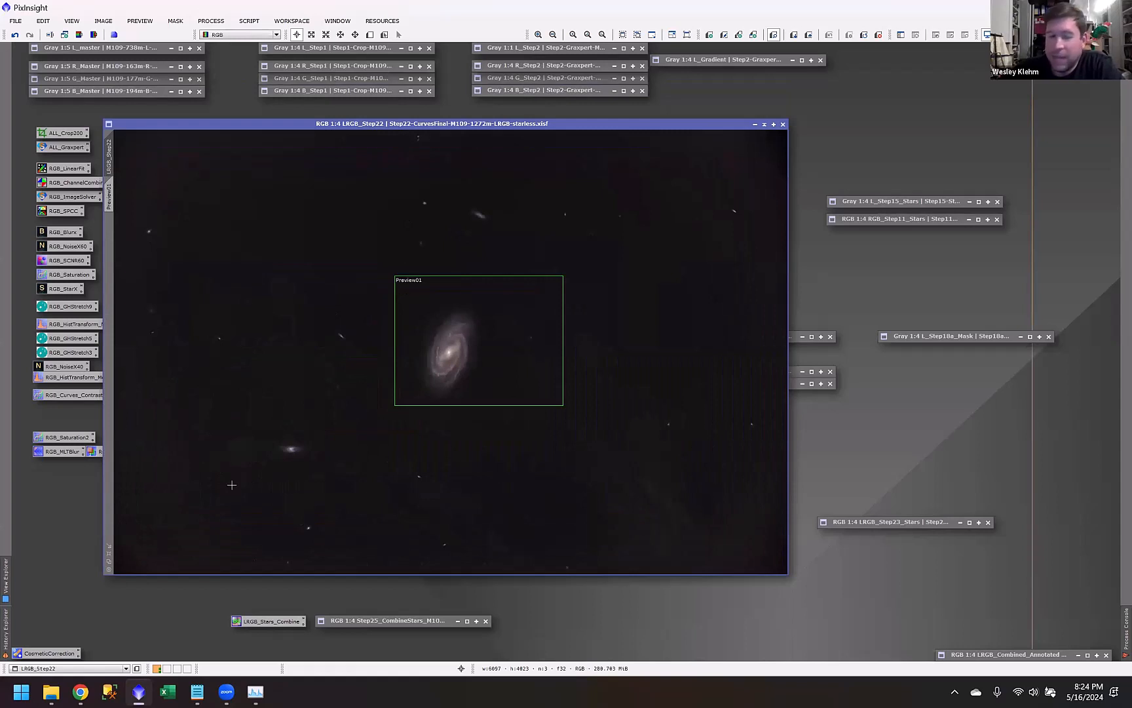
left_click_drag(547, 129, 621, 137)
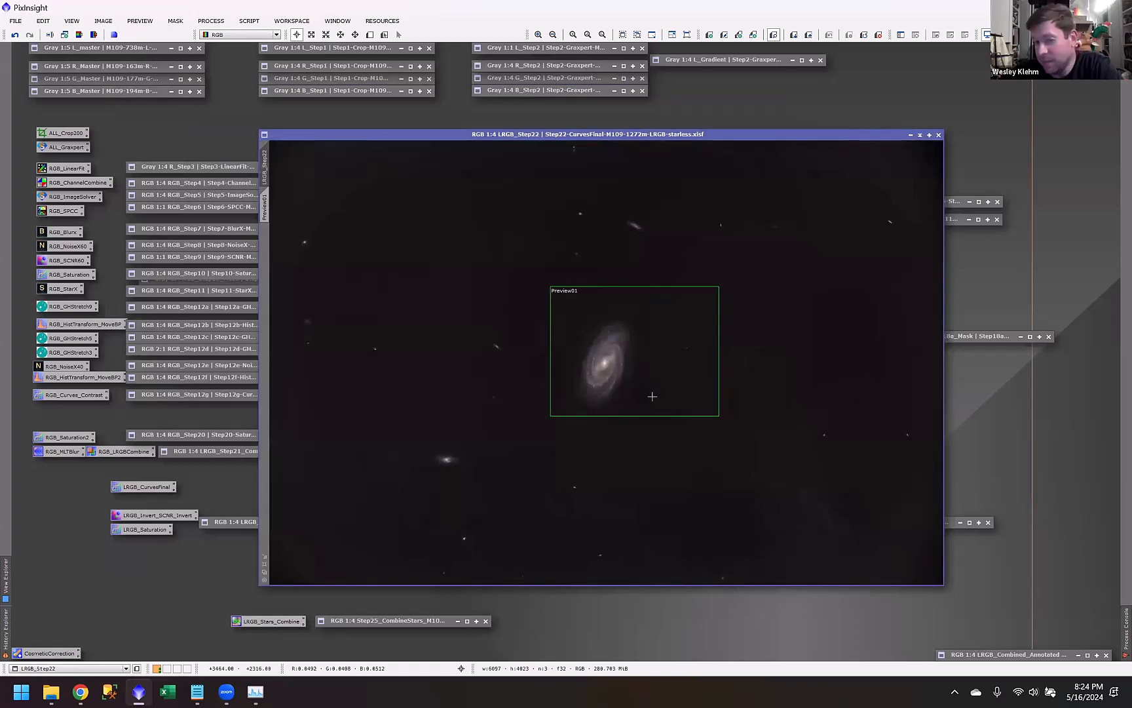
scroll(623, 368, "up", 1)
scroll(623, 368, "up", 2)
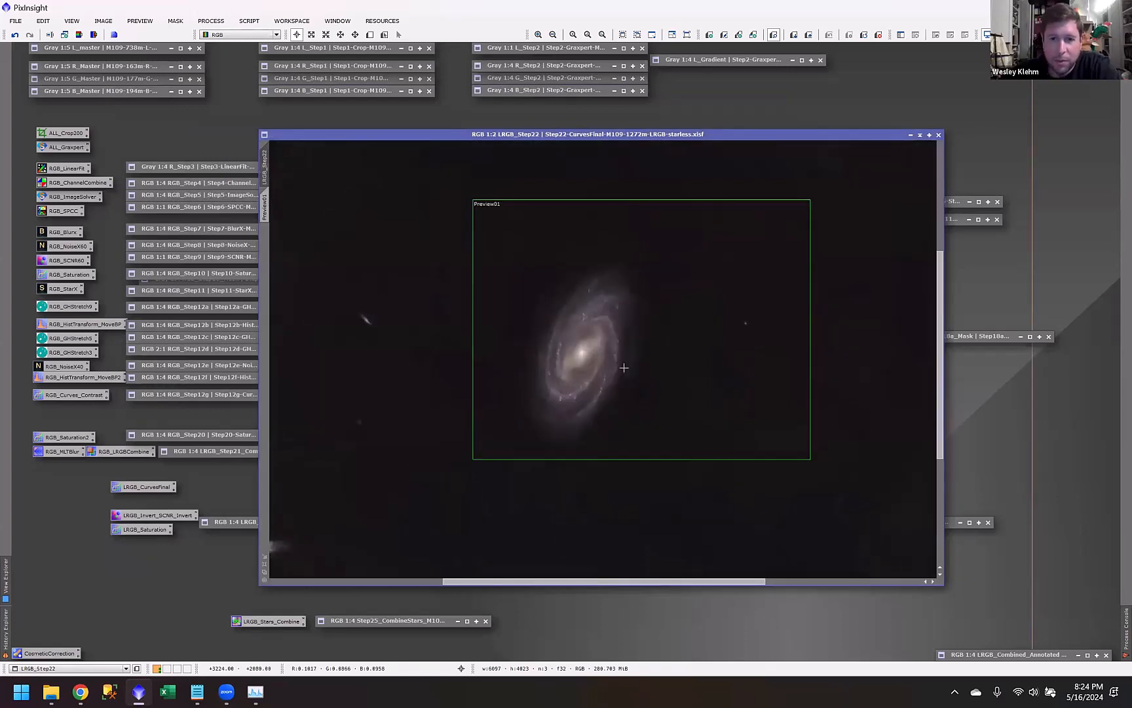
scroll(625, 368, "down", 3)
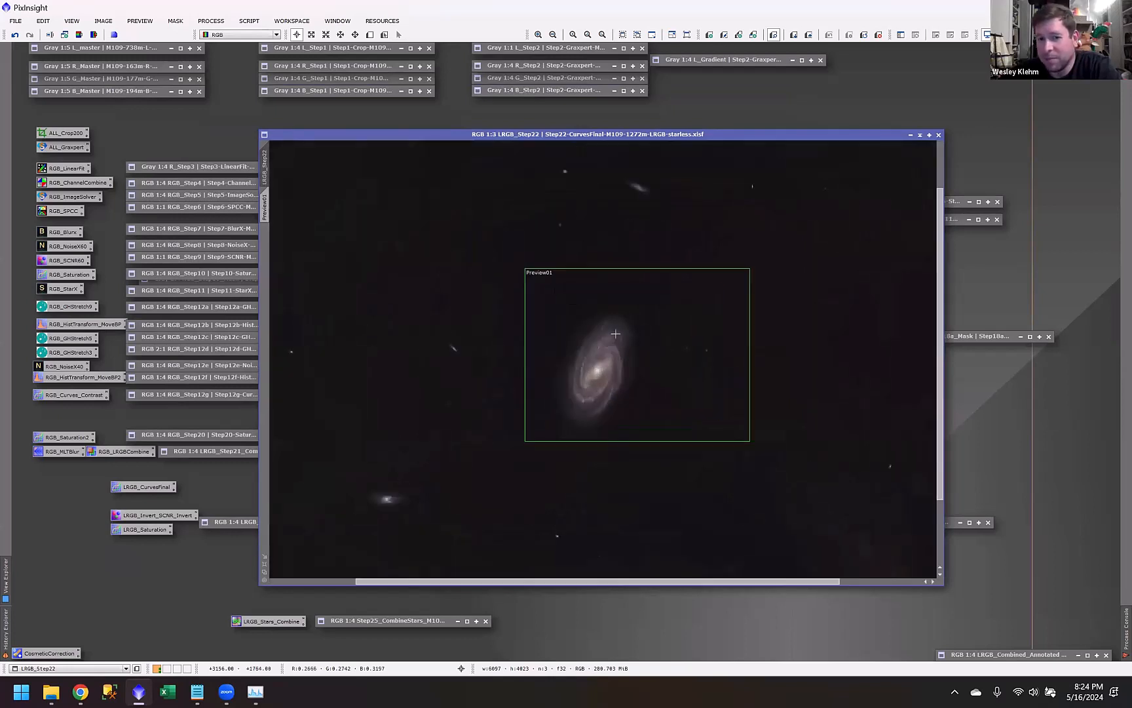
scroll(616, 333, "up", 4)
scroll(615, 334, "down", 2)
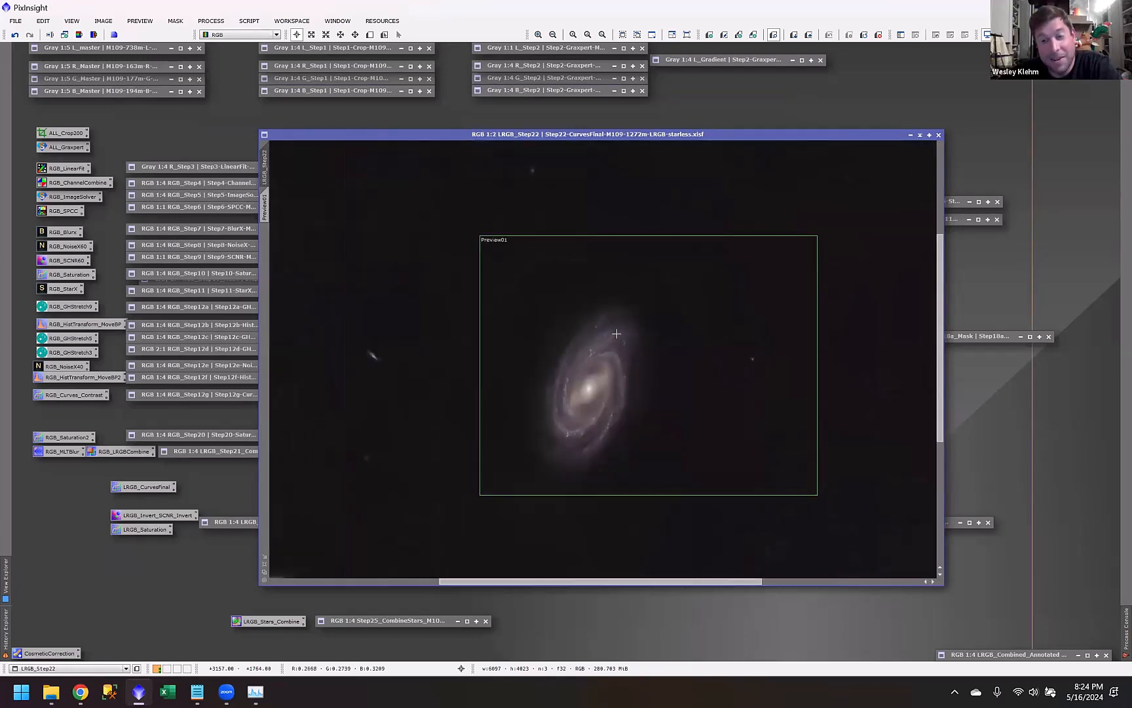
scroll(616, 333, "down", 2)
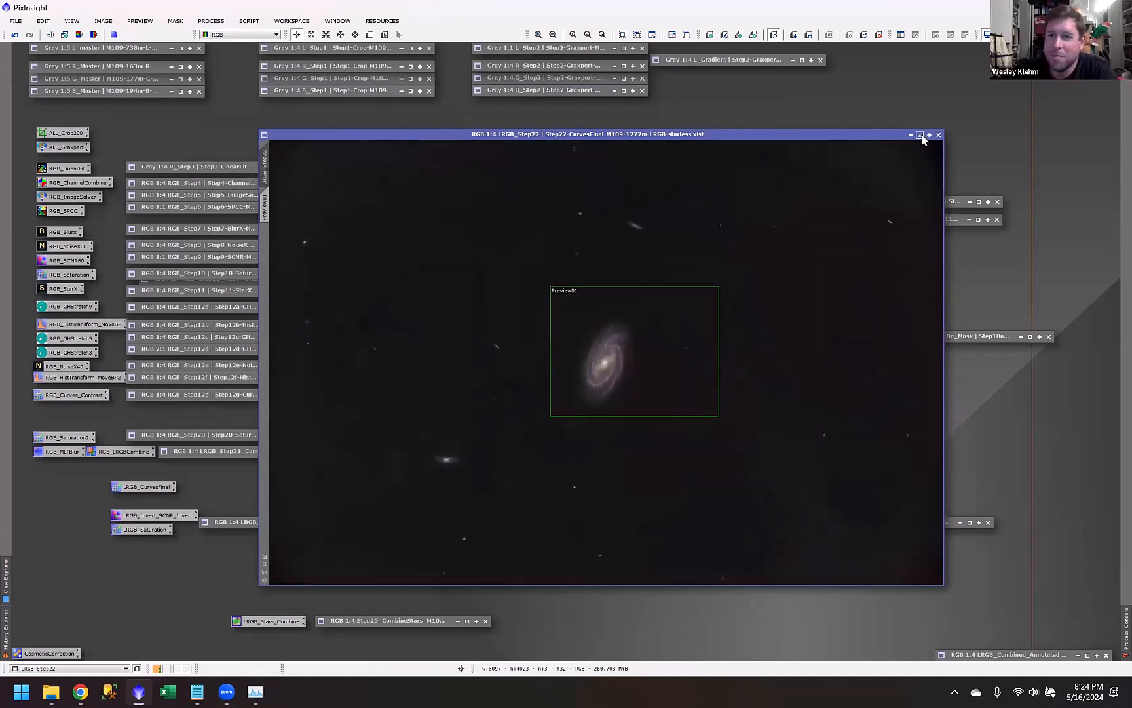
left_click_drag(859, 137, 800, 136)
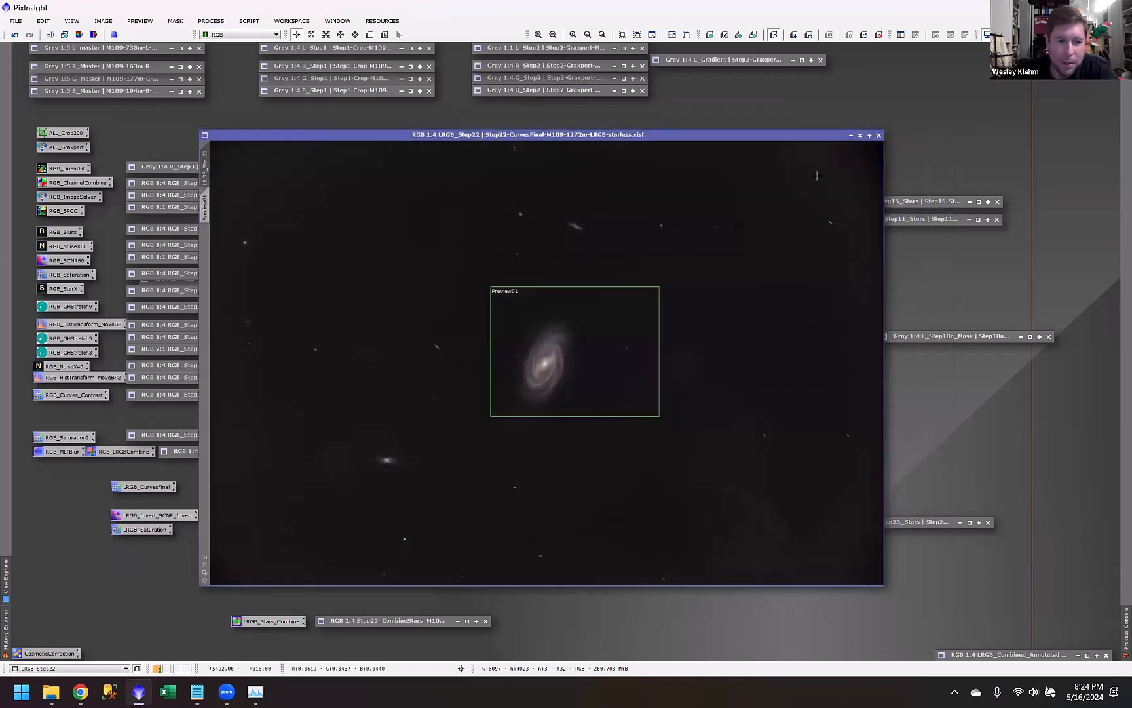
left_click(859, 137)
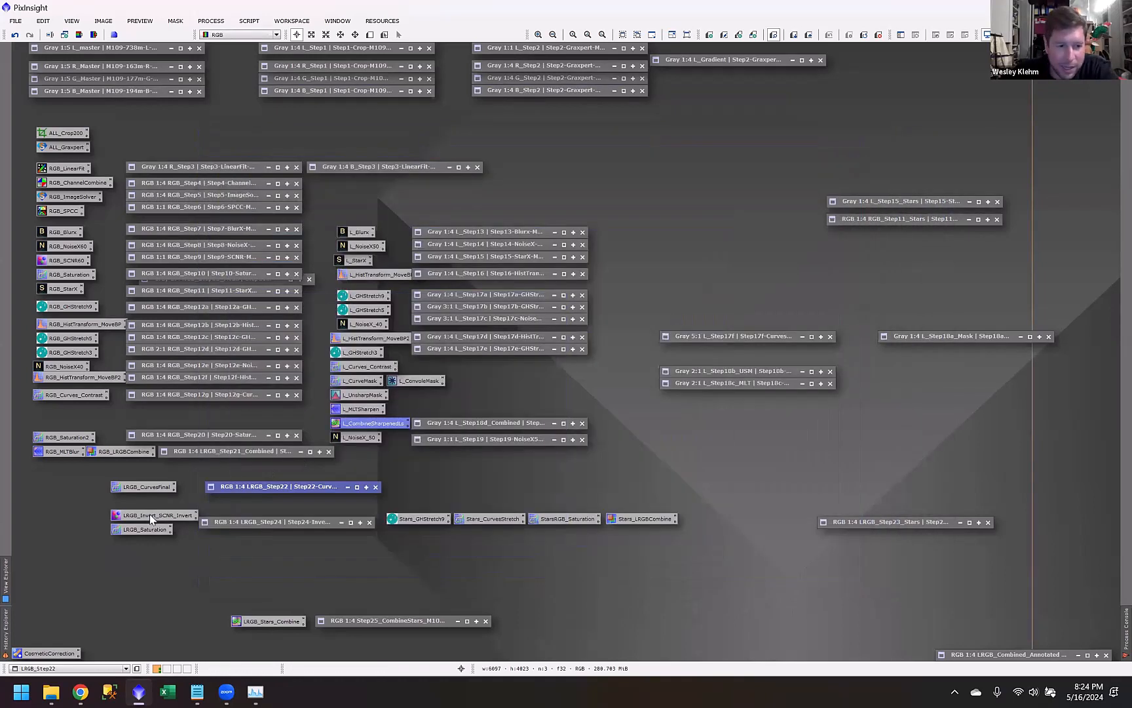
Step: Reopen LRGB_Step22, invert the image to inspect the colours of the galaxy and background up close, and undo the inversion
double_click(255, 488)
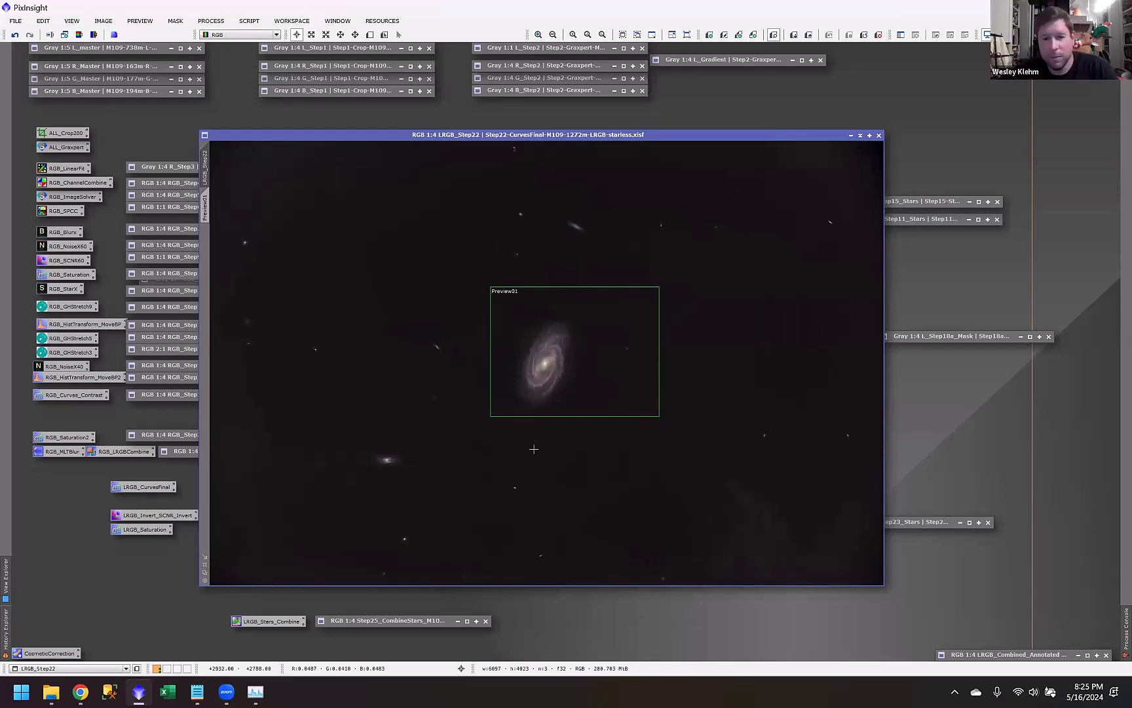
key("ctrl+i")
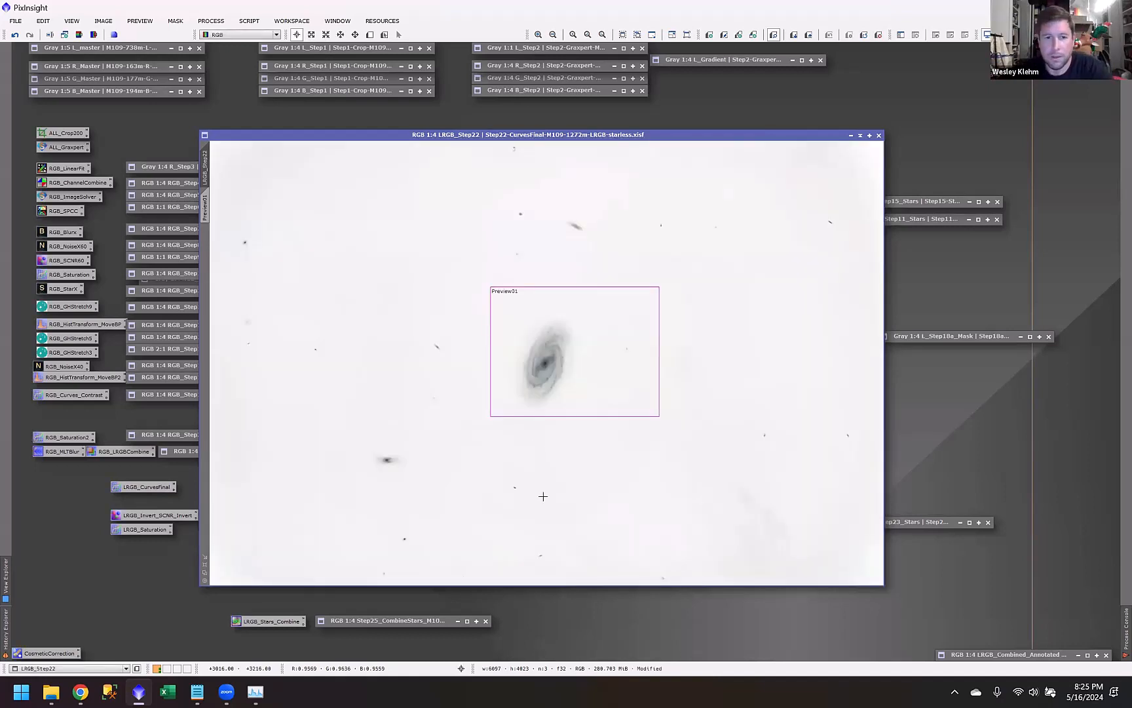
scroll(566, 350, "up", 3)
scroll(566, 350, "up", 2)
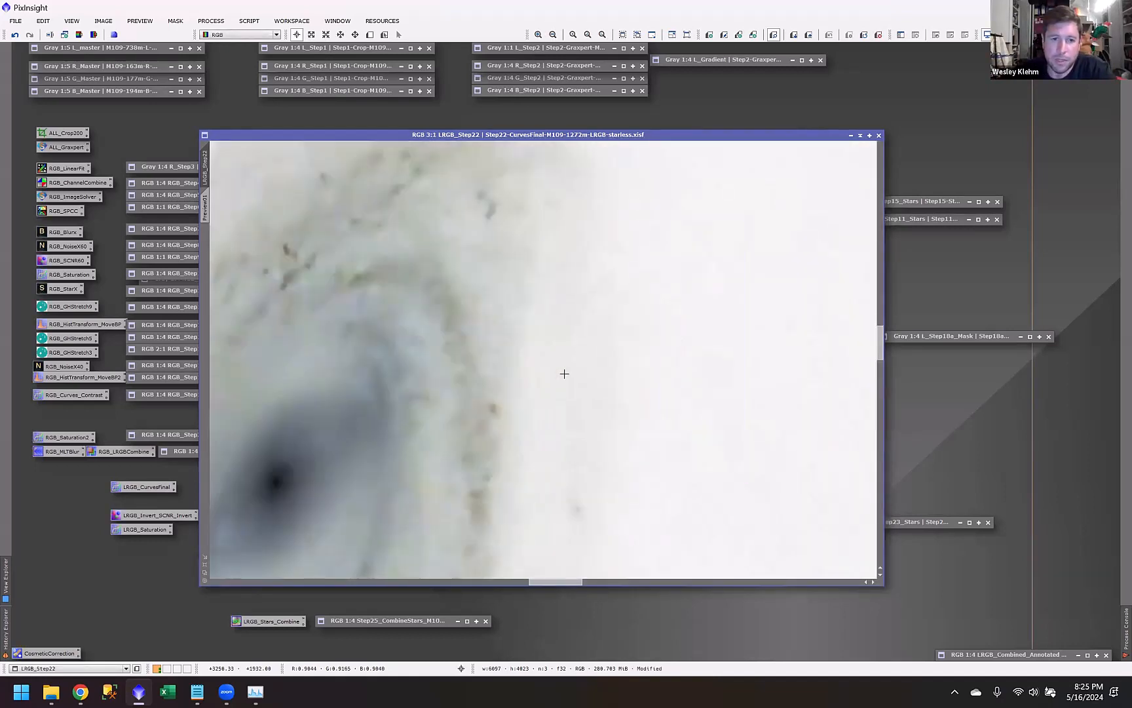
scroll(664, 465, "down", 2)
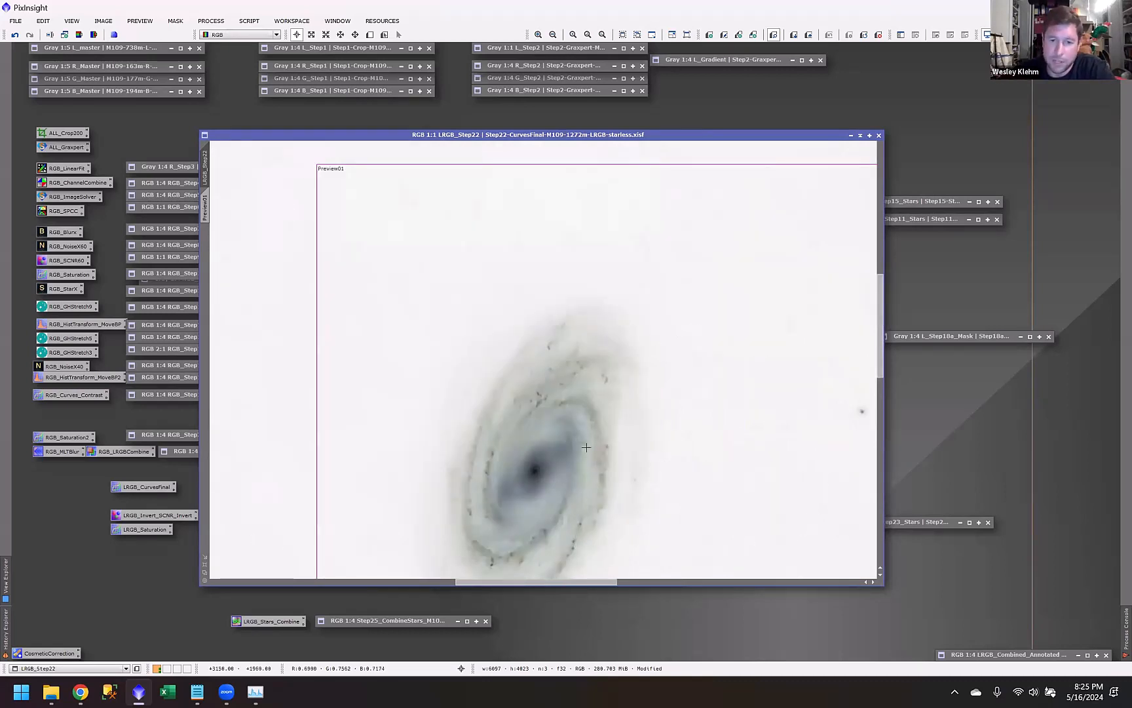
scroll(644, 409, "down", 1)
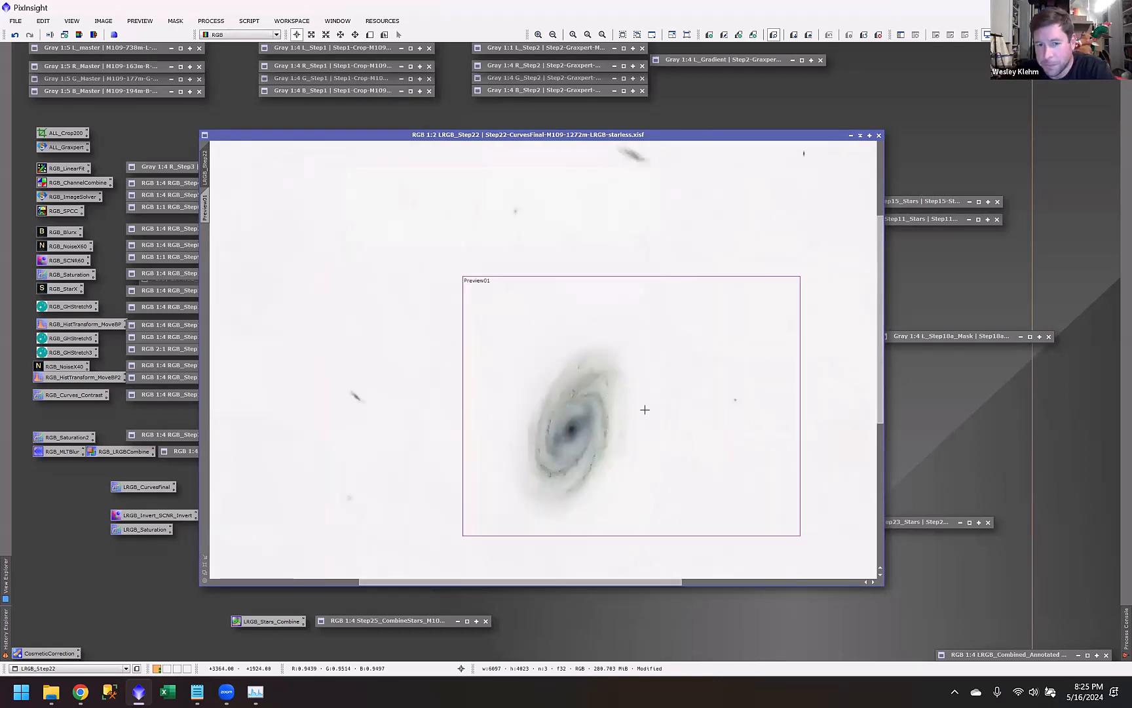
scroll(615, 493, "up", 1)
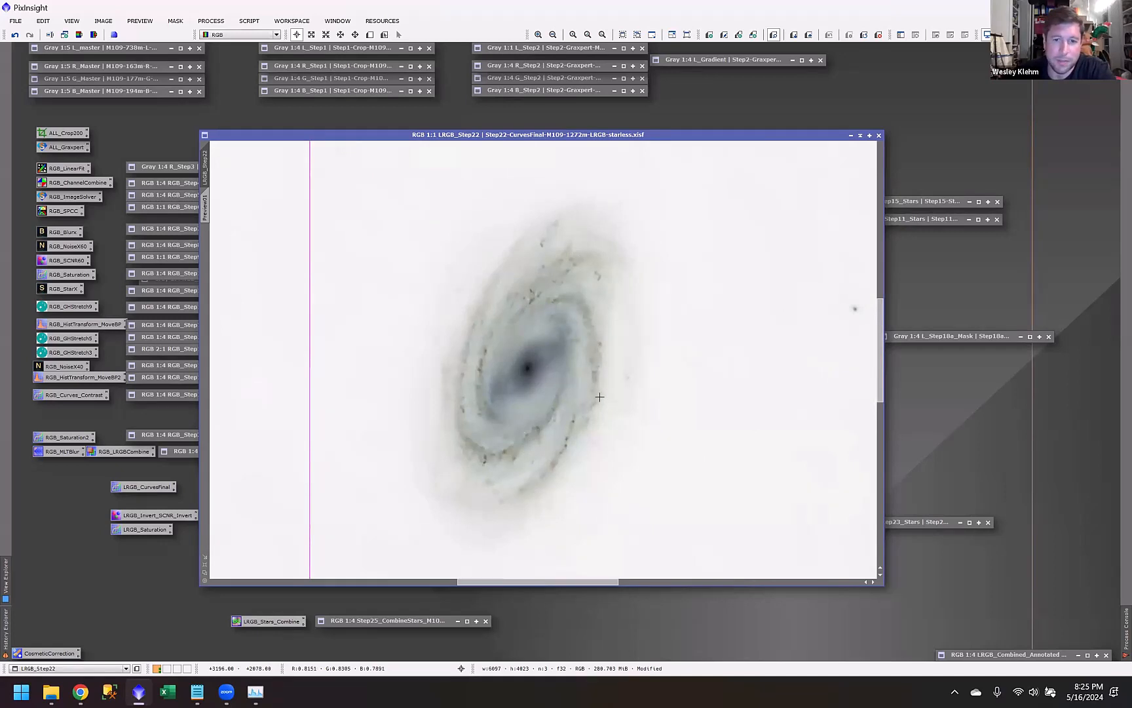
scroll(599, 399, "up", 1)
scroll(600, 400, "down", 2)
scroll(600, 401, "down", 1)
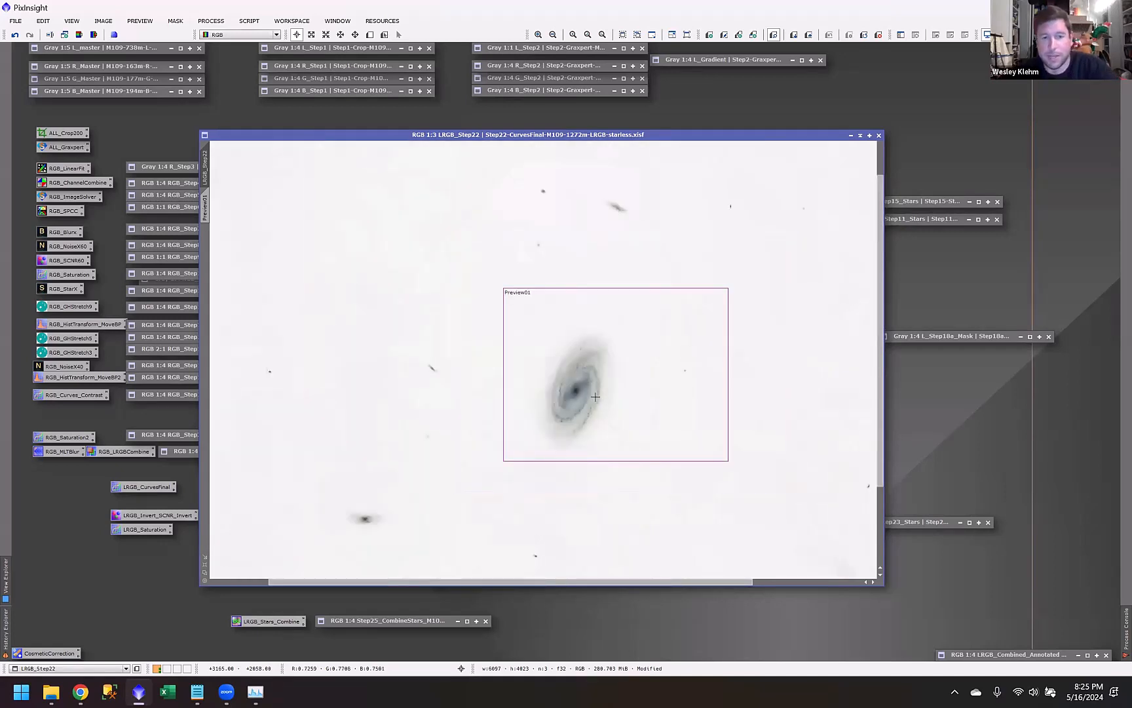
left_click(16, 35)
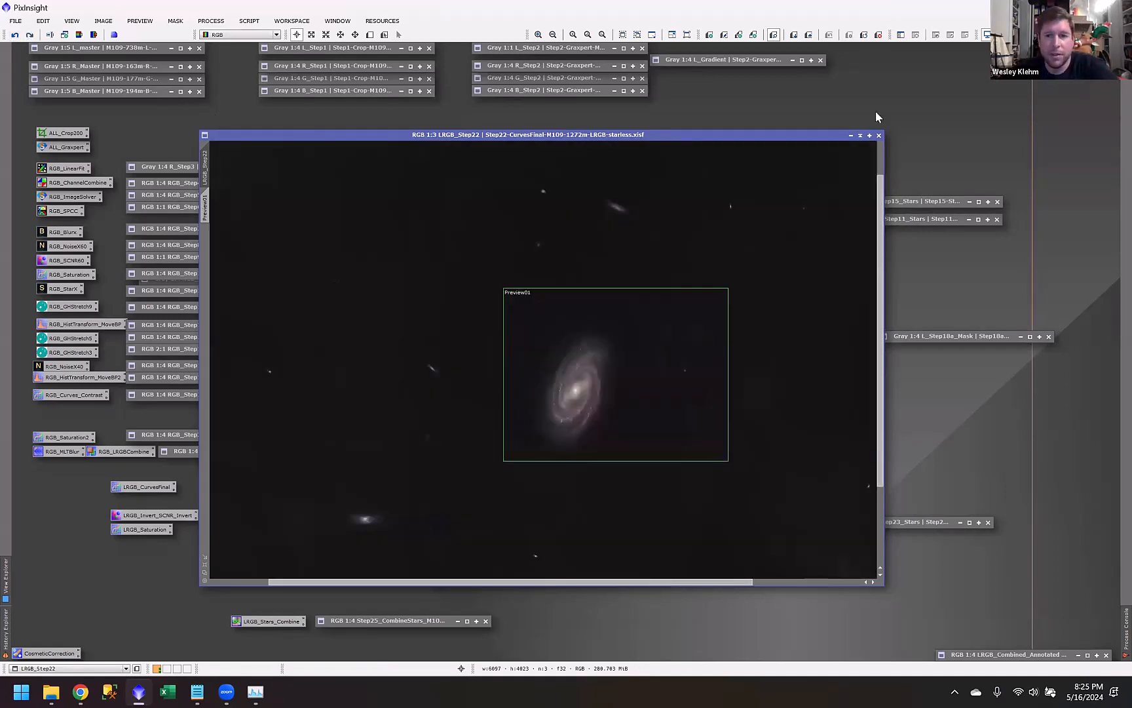
Step: Collapse LRGB_Step22, open LRGB_Step24 to examine the galaxy between 1:4 and 1:1 zoom, and collapse it again
left_click(861, 135)
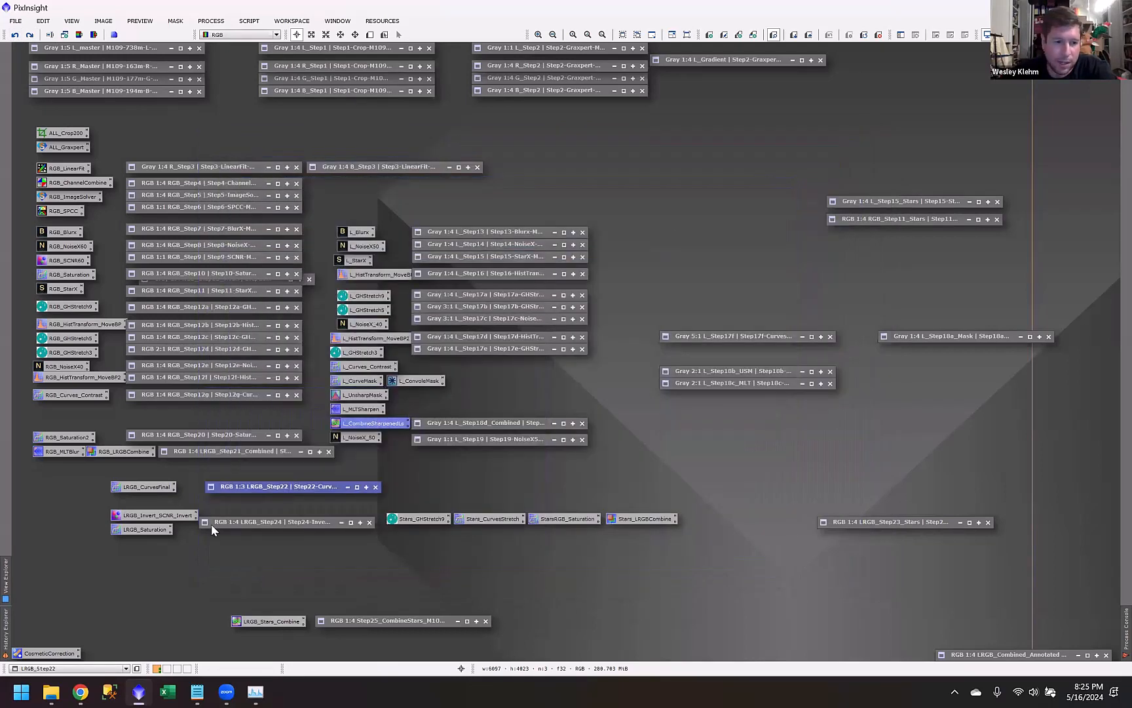
double_click(226, 525)
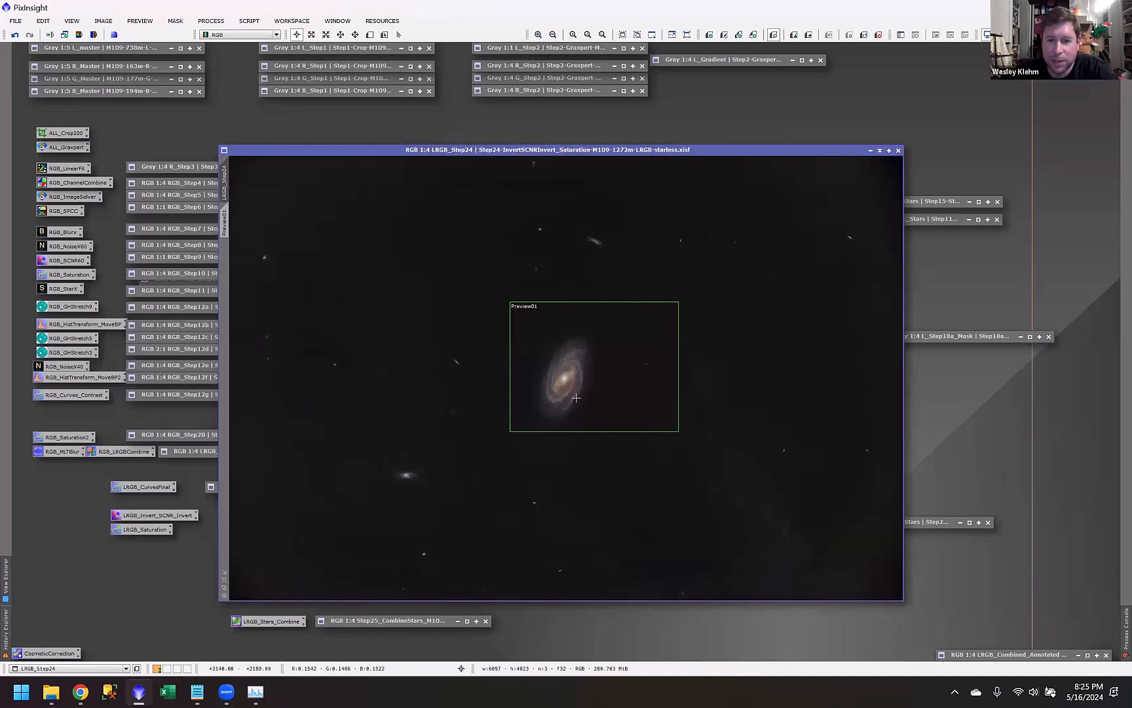
scroll(577, 397, "up", 2)
scroll(573, 364, "up", 1)
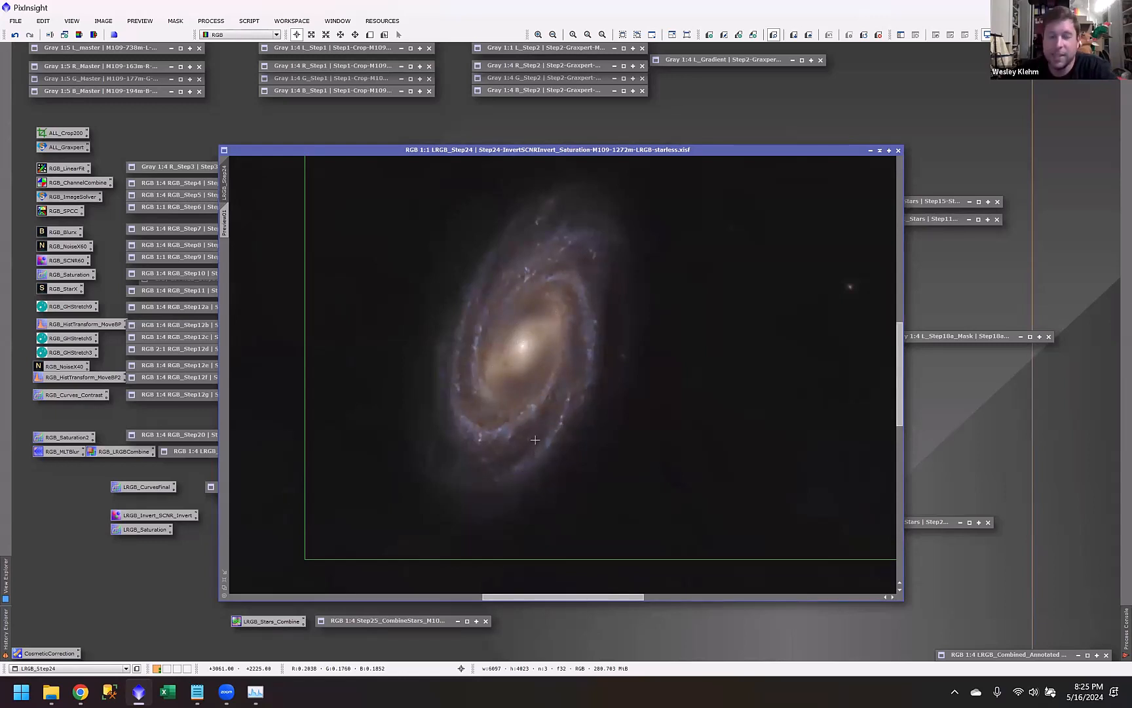
scroll(544, 455, "down", 1)
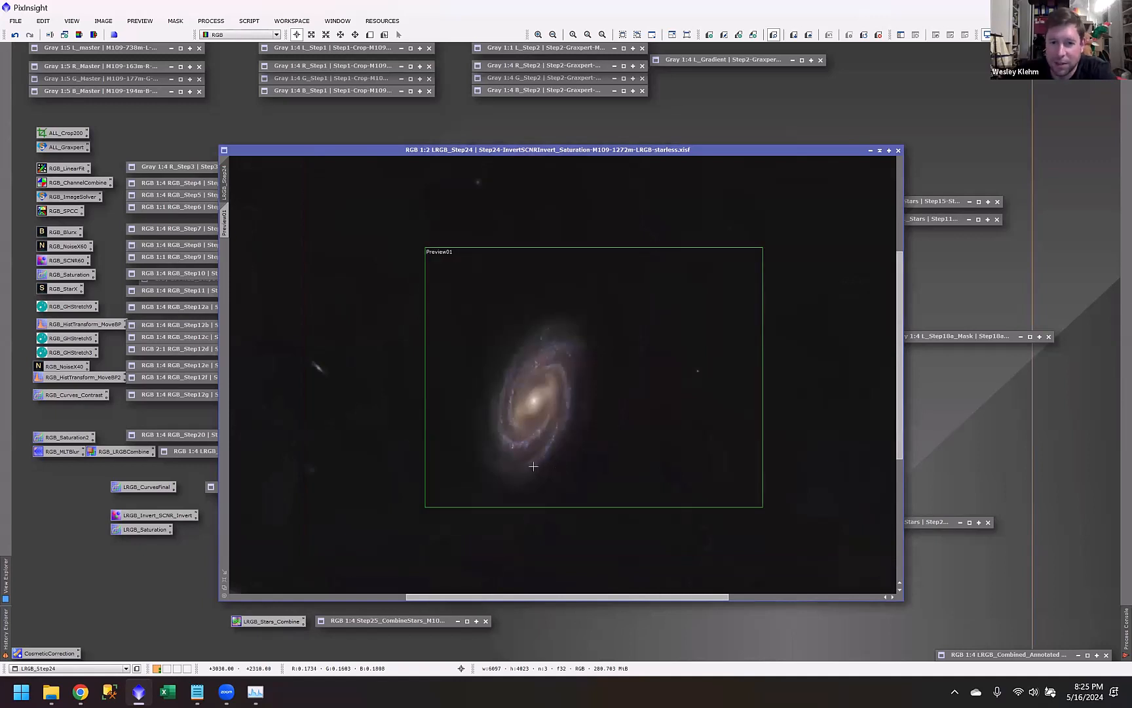
scroll(532, 475, "down", 1)
scroll(532, 478, "down", 1)
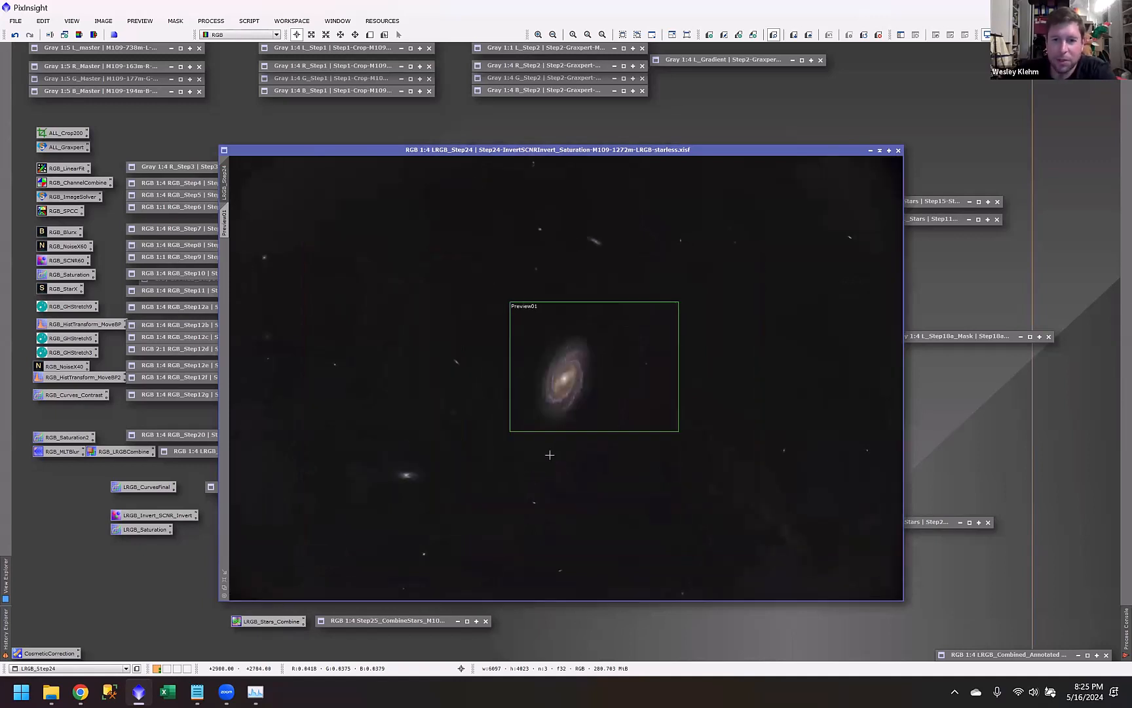
left_click(880, 150)
Step: Open the L_Step19 luminance image for a brief look at the galaxy, and collapse it
double_click(483, 438)
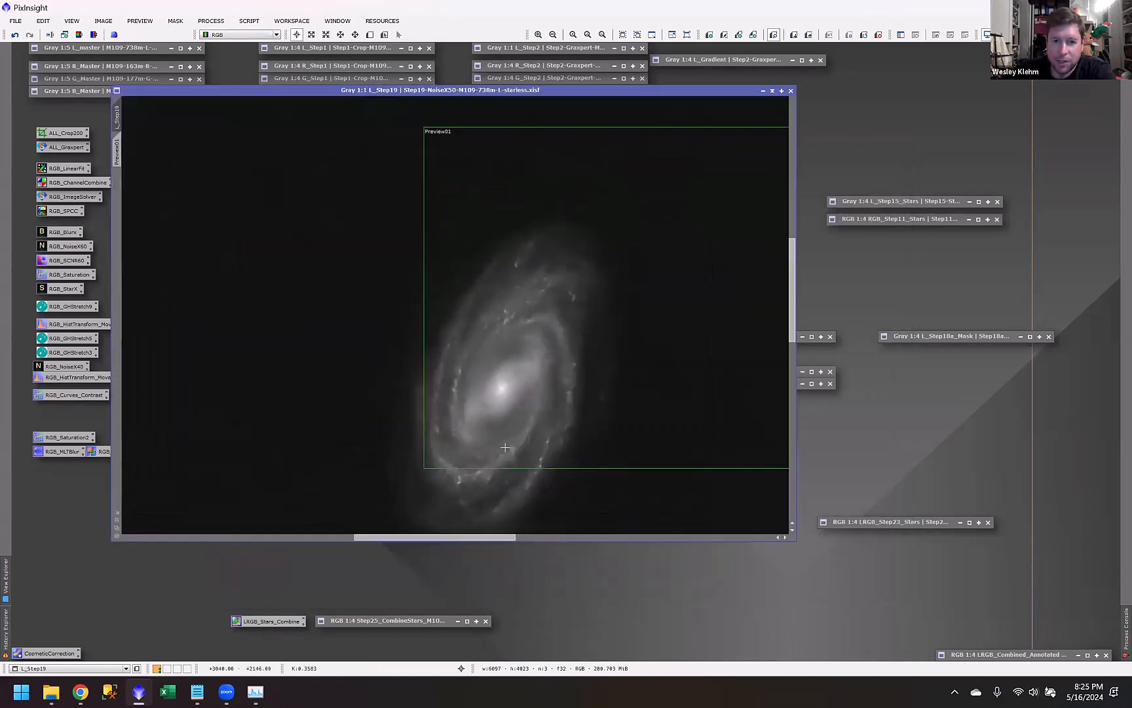
scroll(463, 408, "down", 1)
left_click(772, 91)
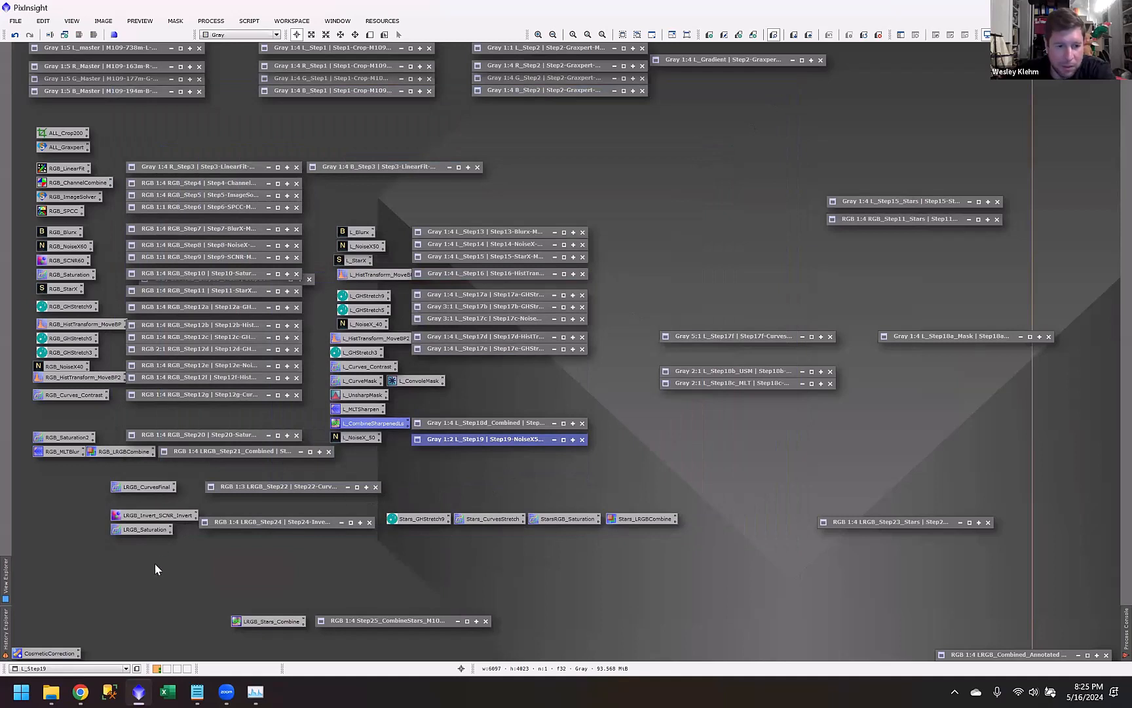
Step: Reopen and shift LRGB_Step24 in the workspace, and place the LRGBCombination process in the free area beside it
double_click(253, 524)
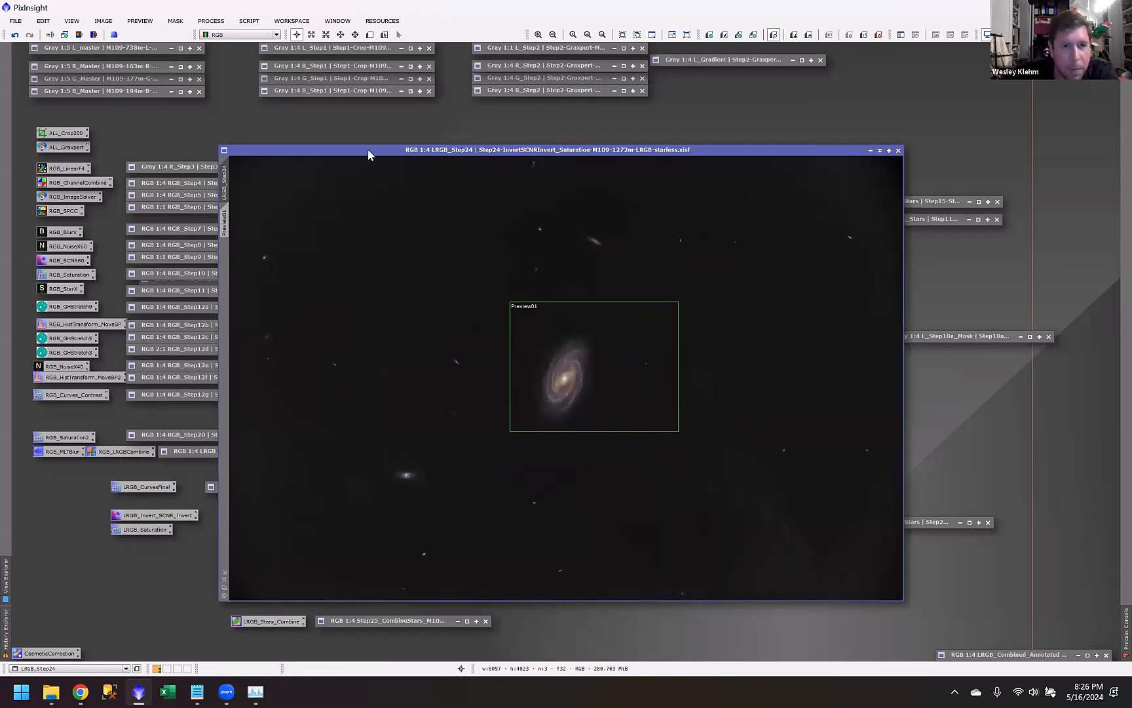
left_click_drag(368, 149, 253, 131)
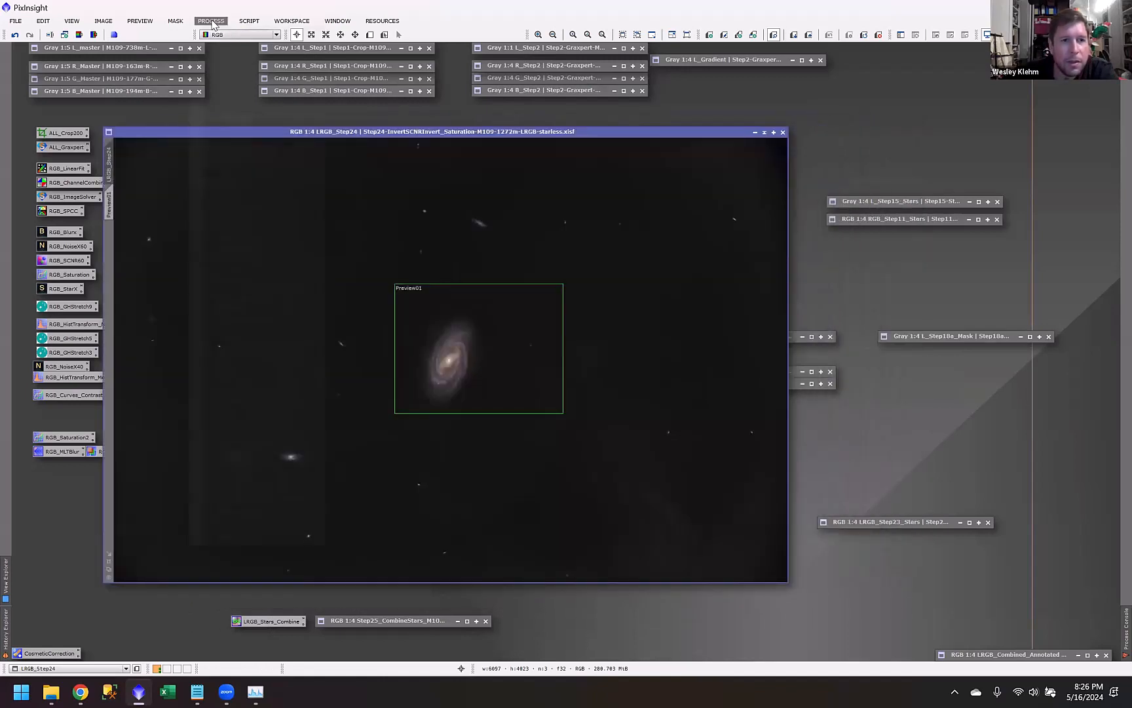
left_click(211, 22)
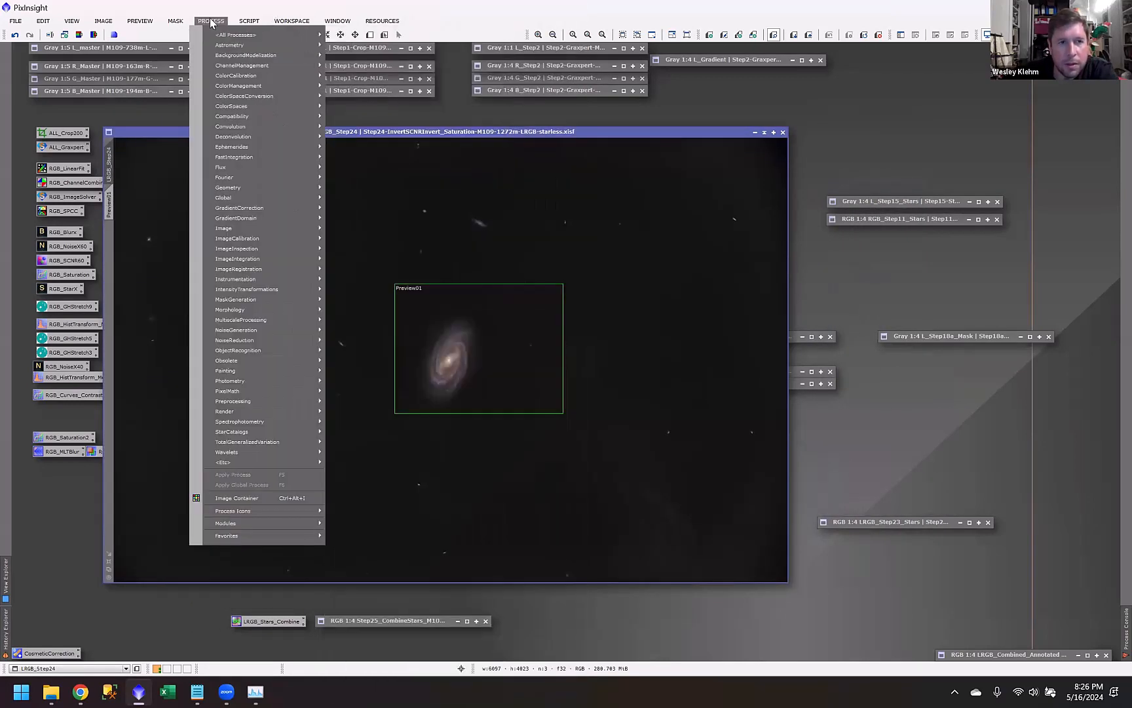
mouse_move(223, 34)
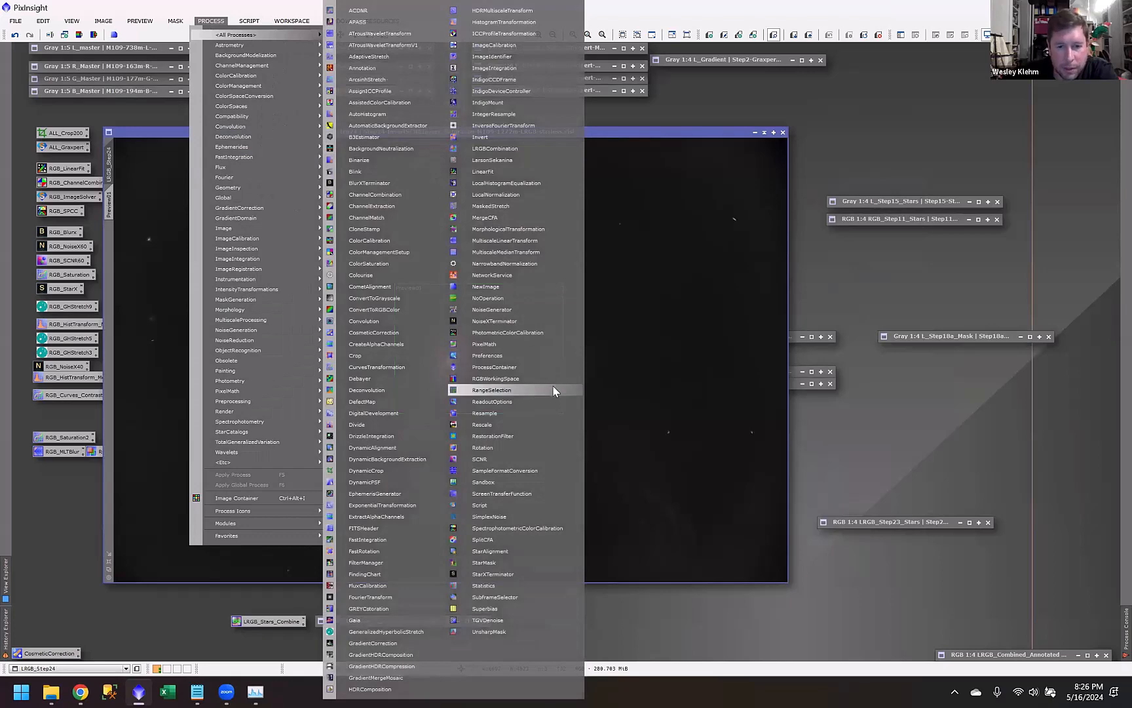
left_click(534, 147)
left_click_drag(938, 489, 968, 430)
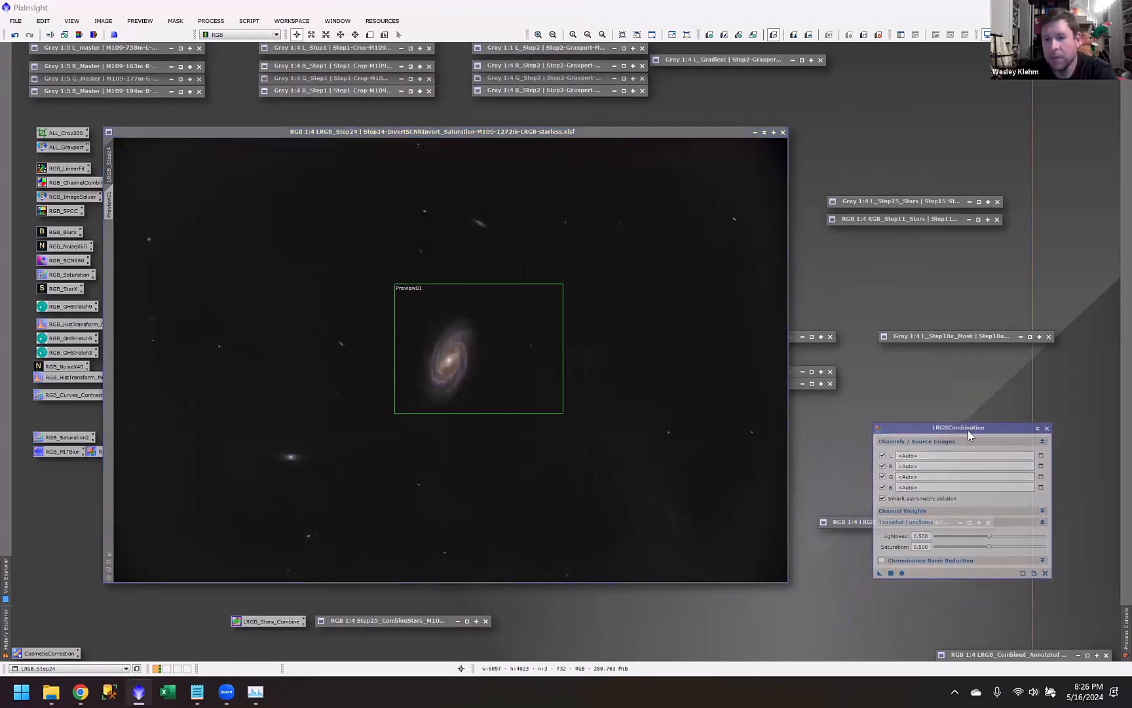
Step: Leave only the L channel enabled in LRGBCombination, browse its lightness source images, and close the process without applying it
left_click(882, 466)
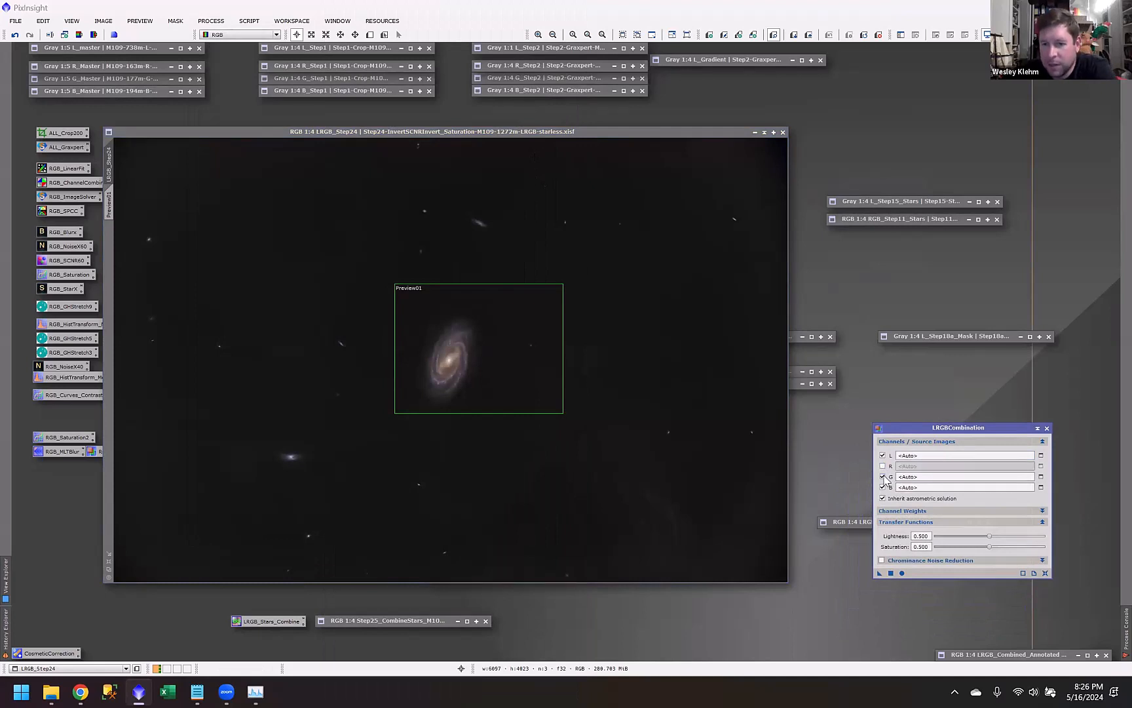
left_click(883, 476)
left_click(883, 487)
left_click_drag(588, 131, 505, 160)
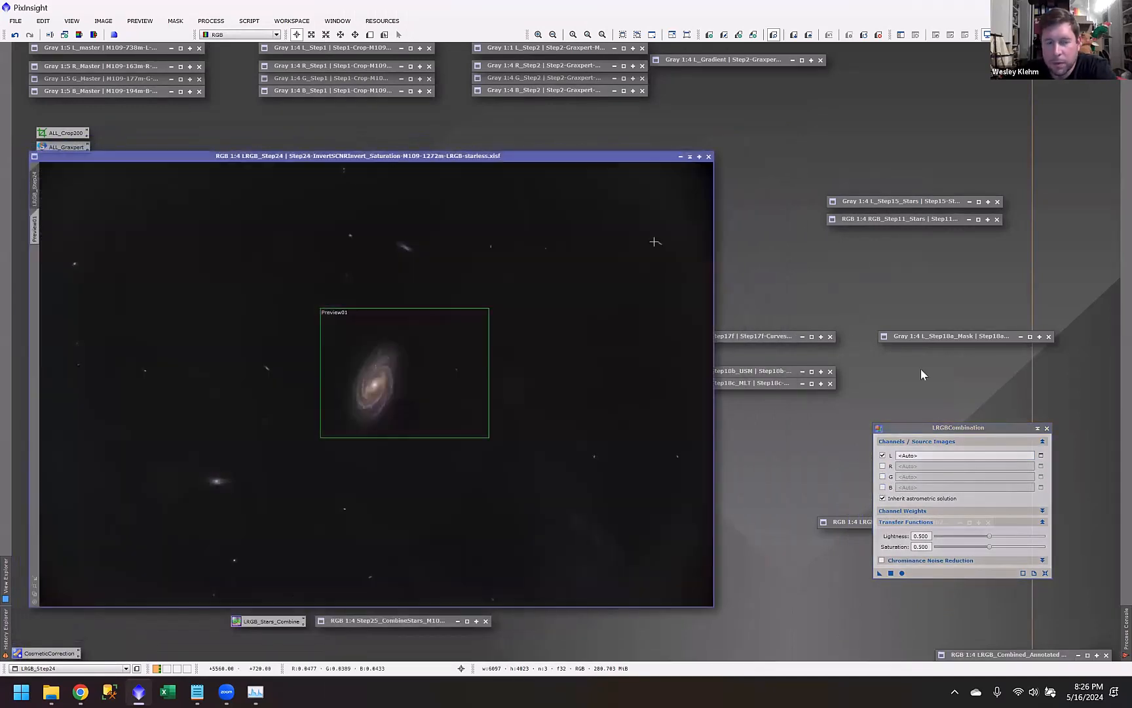
left_click(1041, 455)
left_click(561, 341)
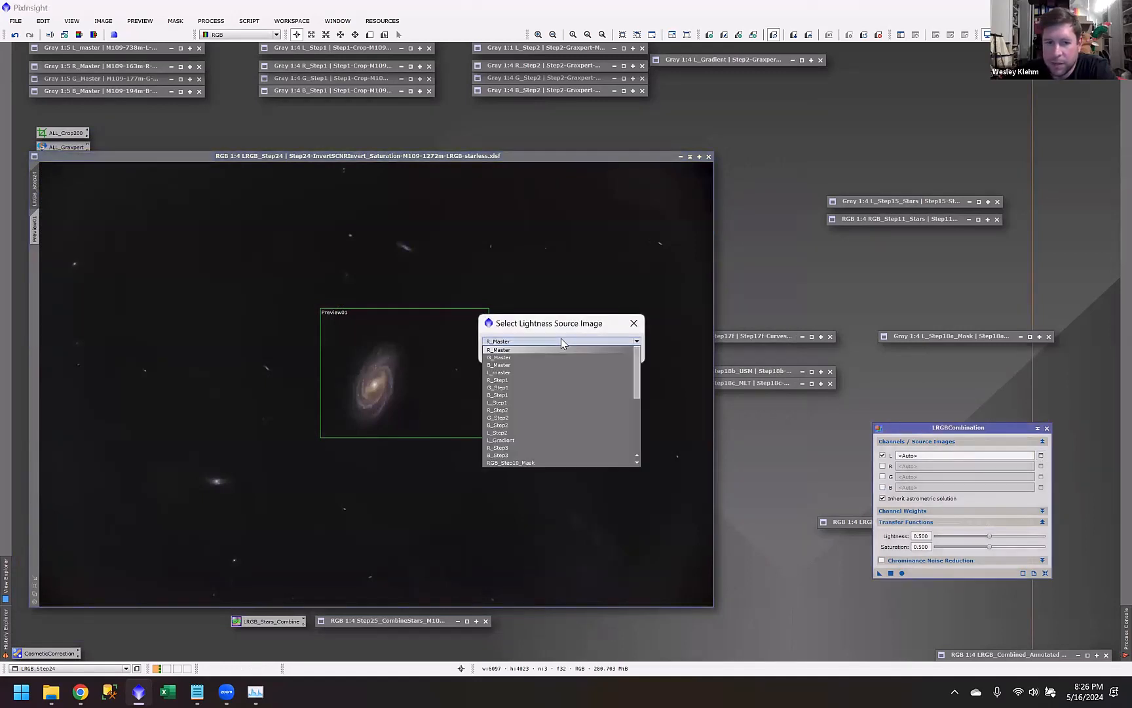
scroll(552, 419, "down", 6)
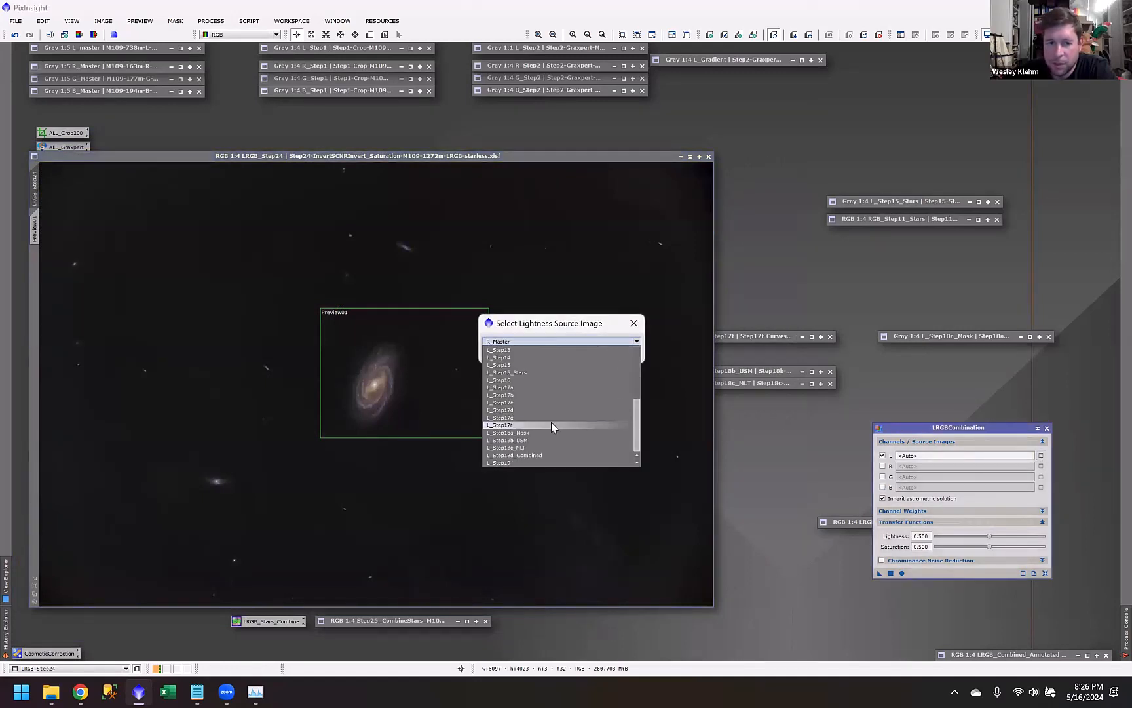
left_click(639, 338)
left_click(634, 323)
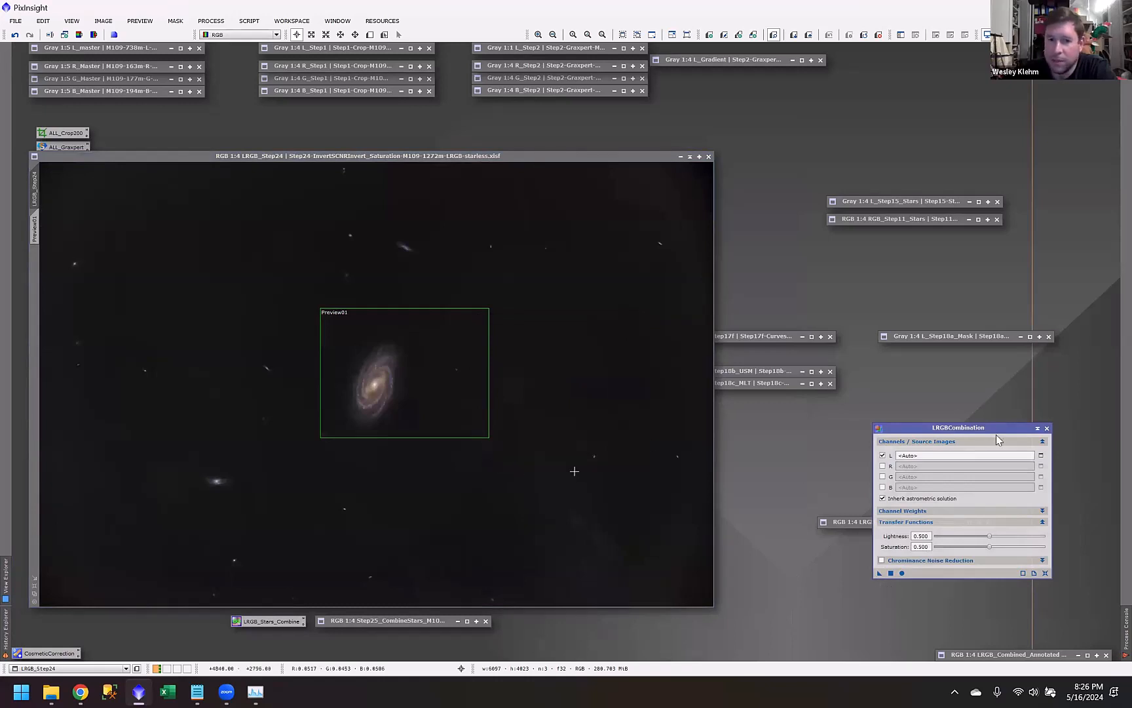
left_click(1047, 428)
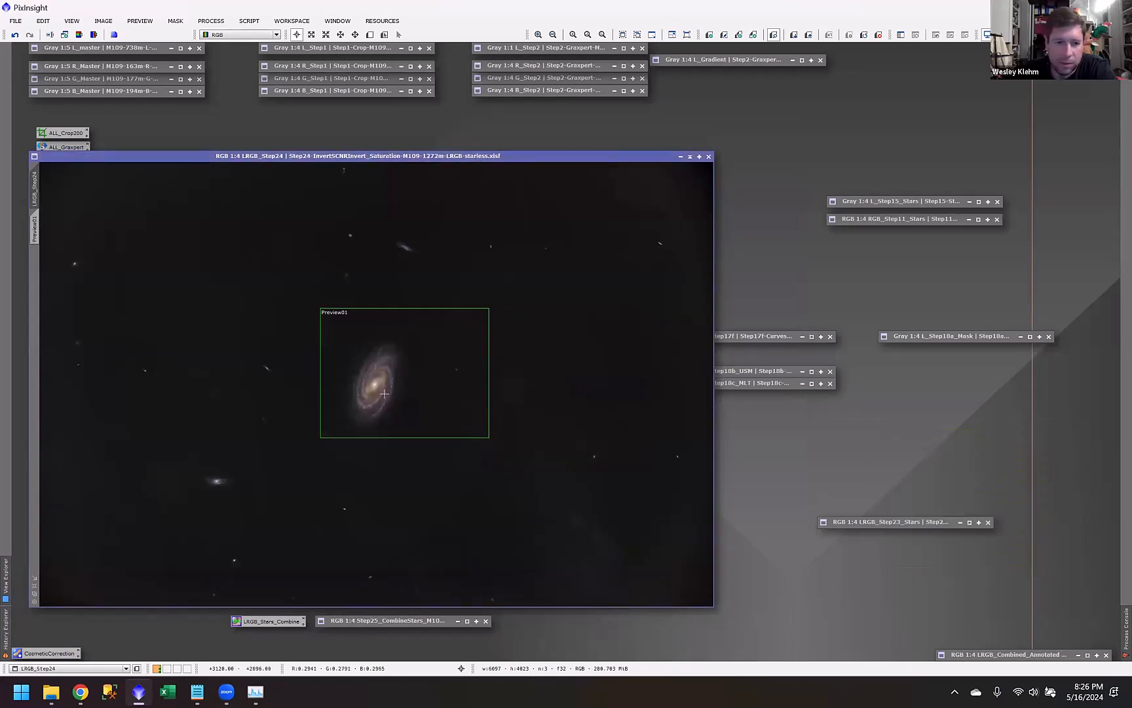
Step: Examine the core and spiral arms of the main galaxy in LRGB_Step24 at 1:1 and 1:2 zoom
scroll(386, 393, "up", 3)
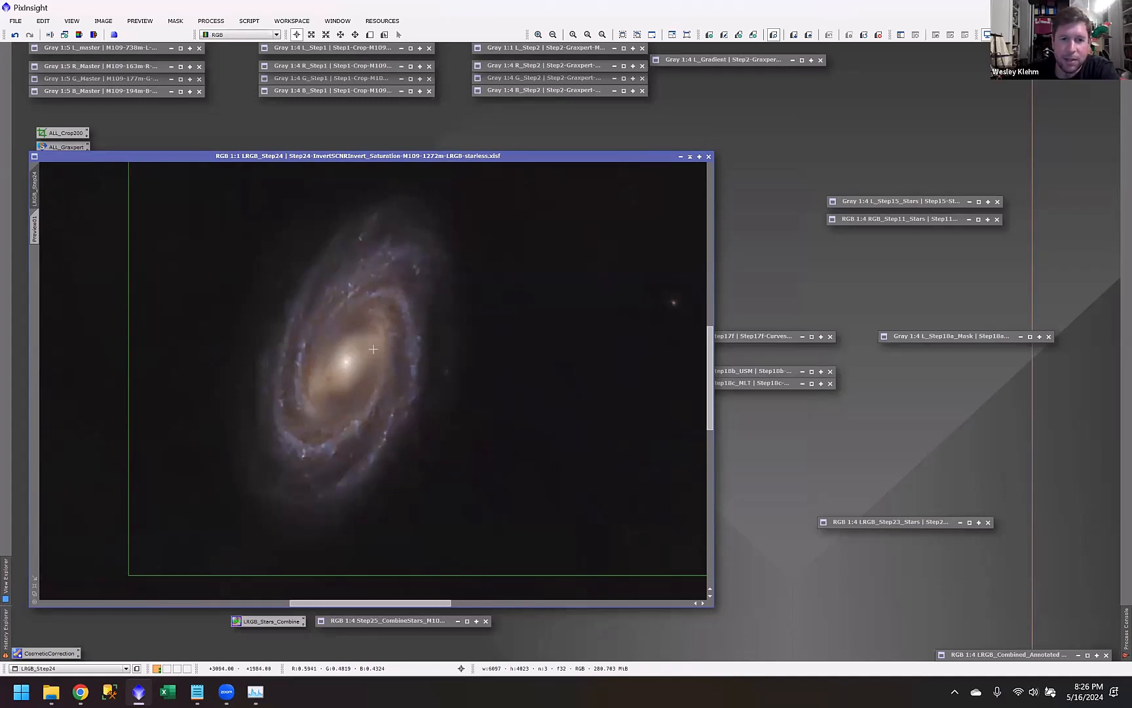
scroll(428, 395, "down", 1)
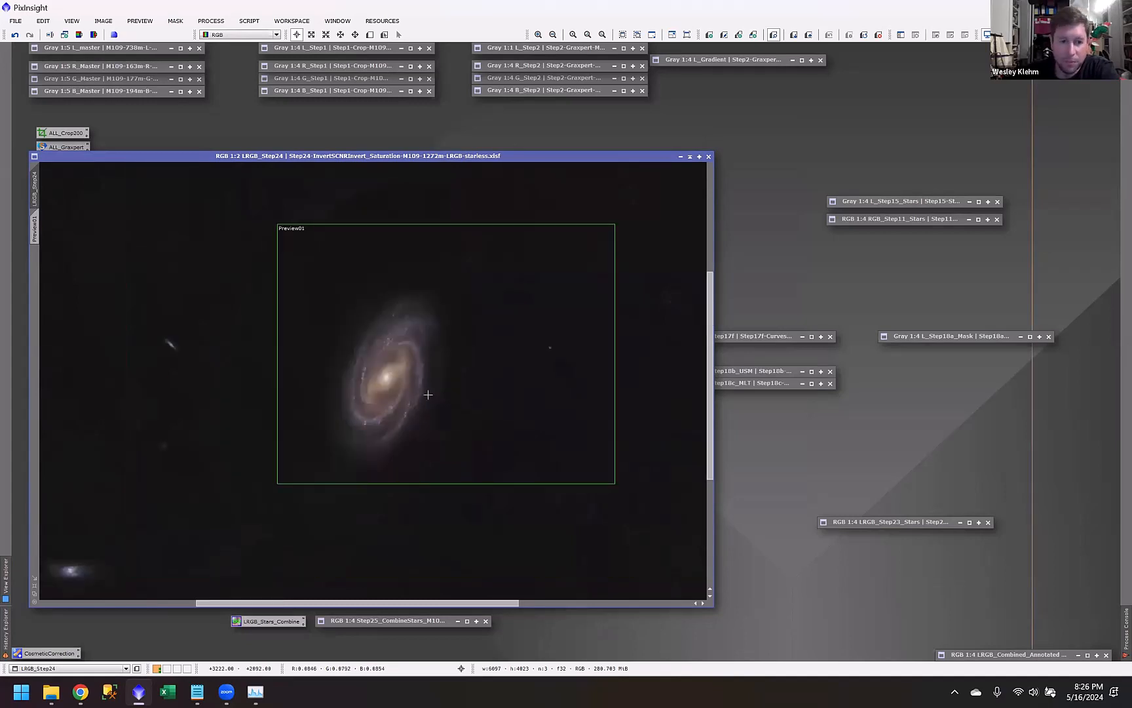
scroll(428, 394, "down", 2)
Step: Inspect the two small galaxies below and above the main galaxy in LRGB_Step24 up close, and collapse the image
scroll(202, 494, "up", 1)
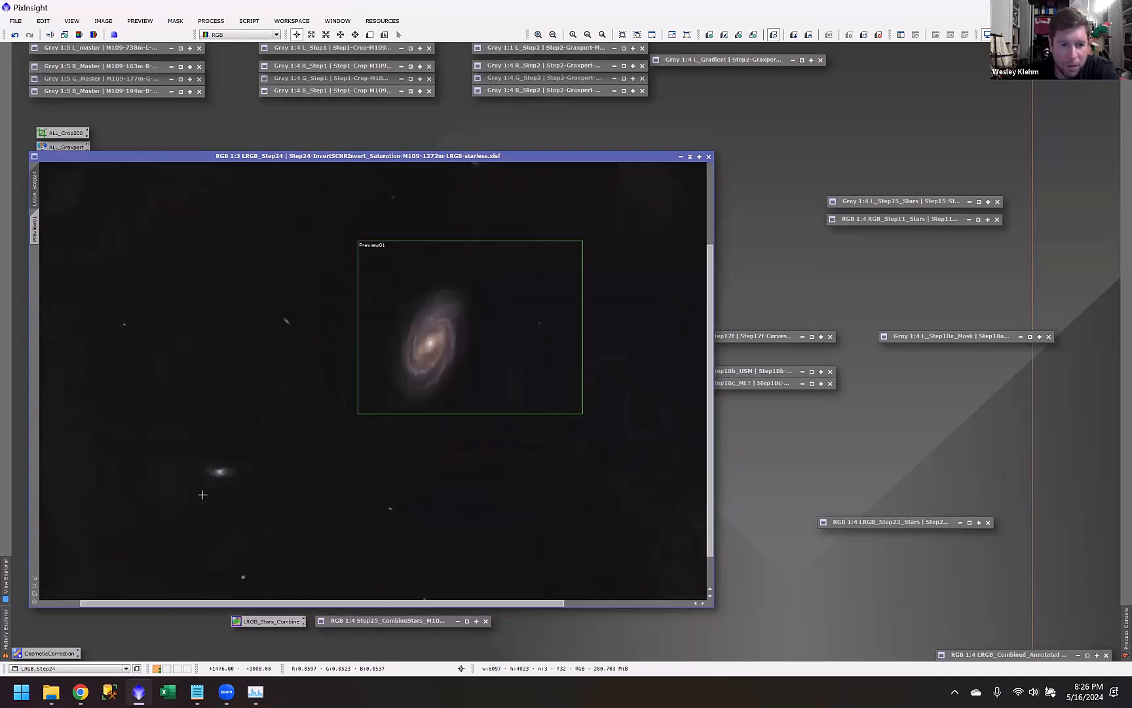
scroll(202, 494, "up", 3)
scroll(313, 455, "down", 1)
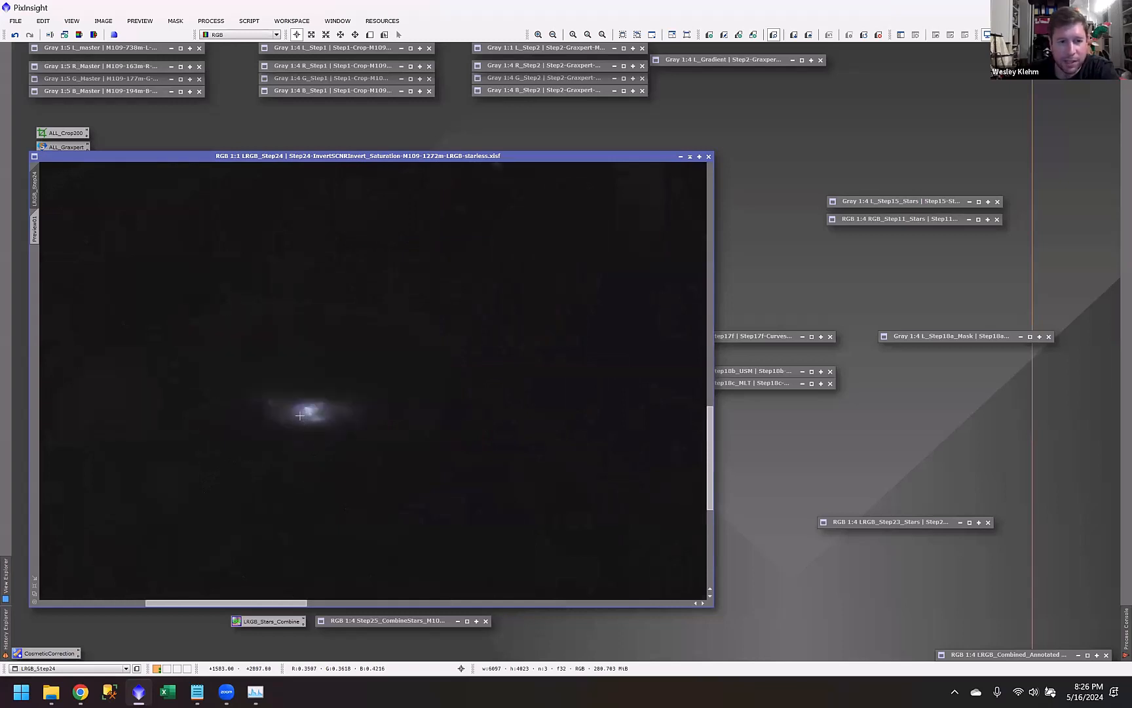
scroll(292, 459, "down", 5)
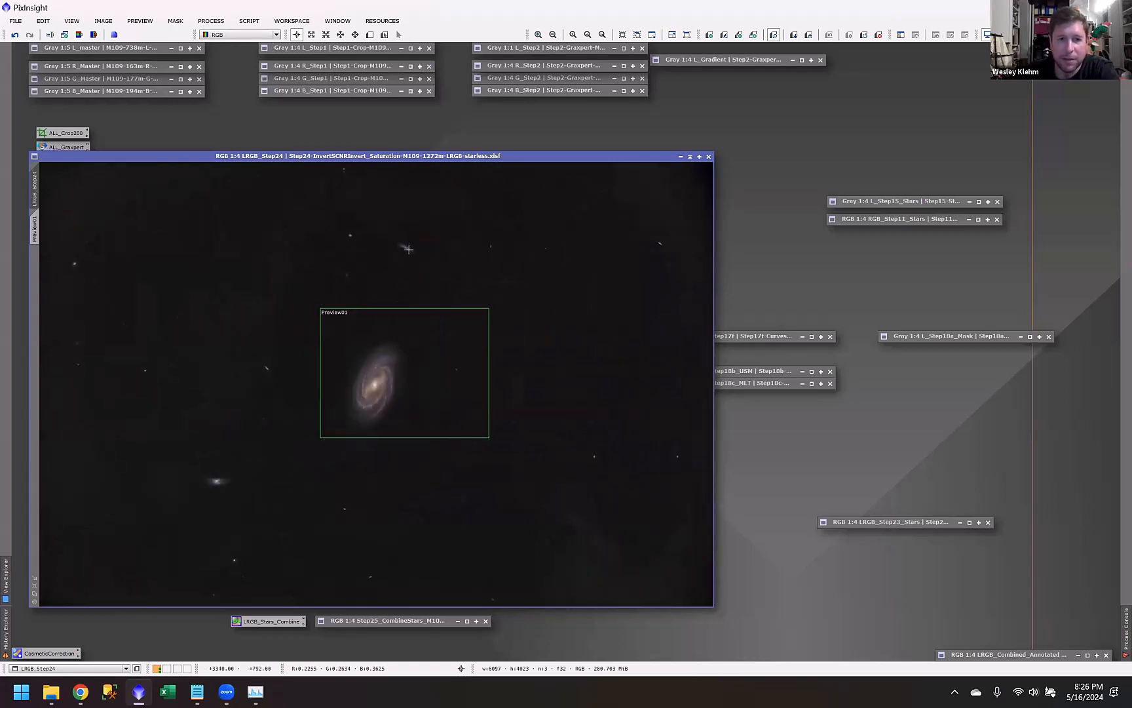
scroll(398, 270, "up", 5)
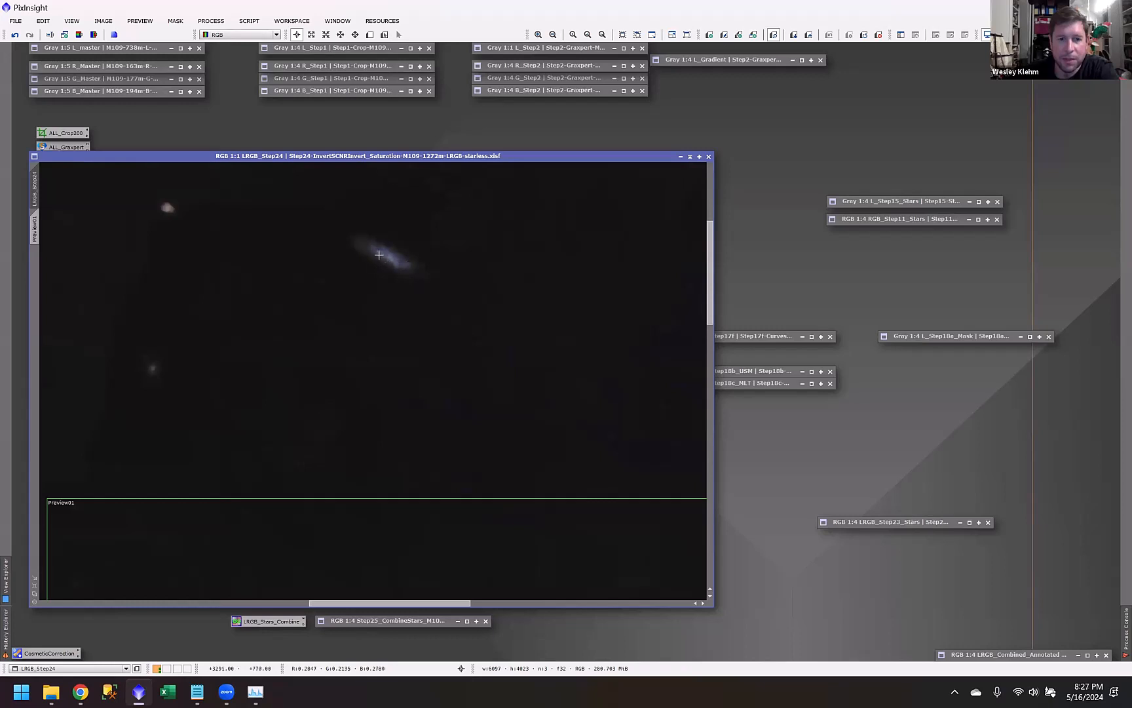
scroll(618, 200, "down", 3)
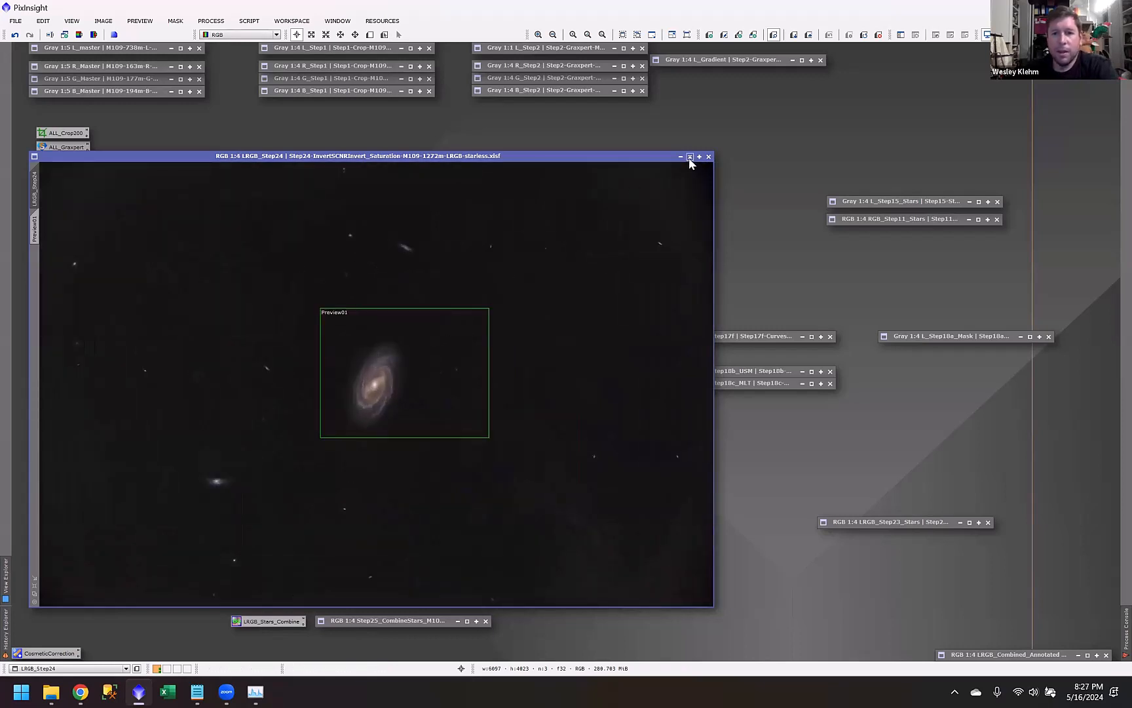
left_click_drag(651, 161, 808, 125)
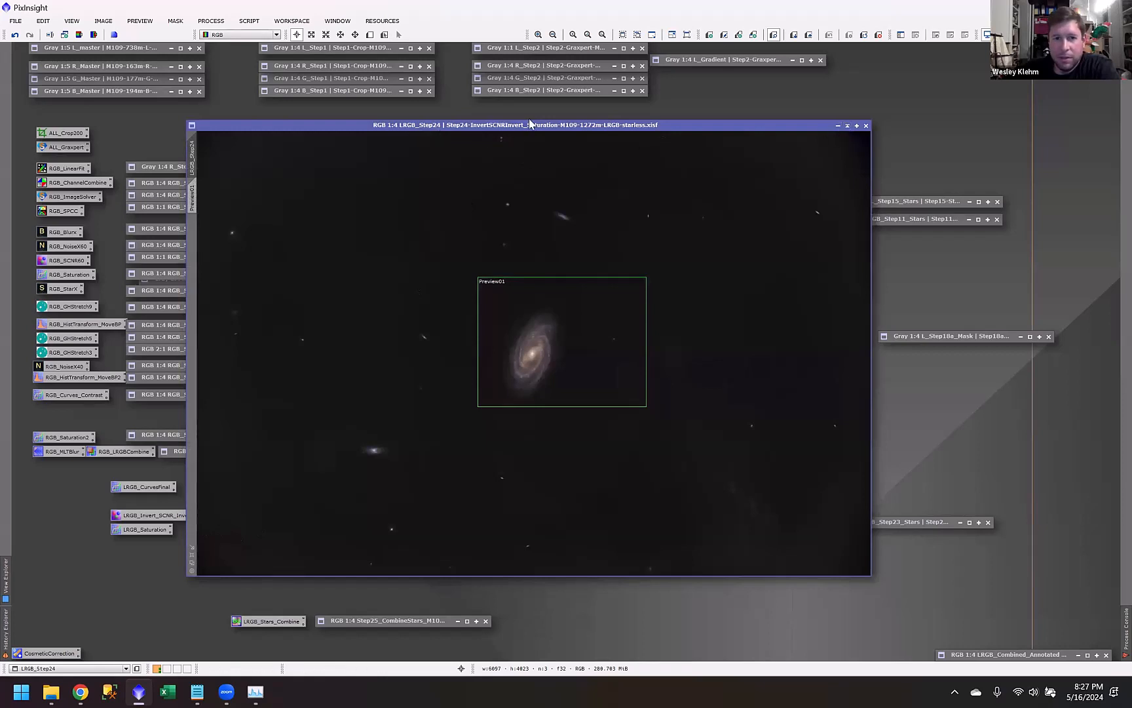
left_click(848, 125)
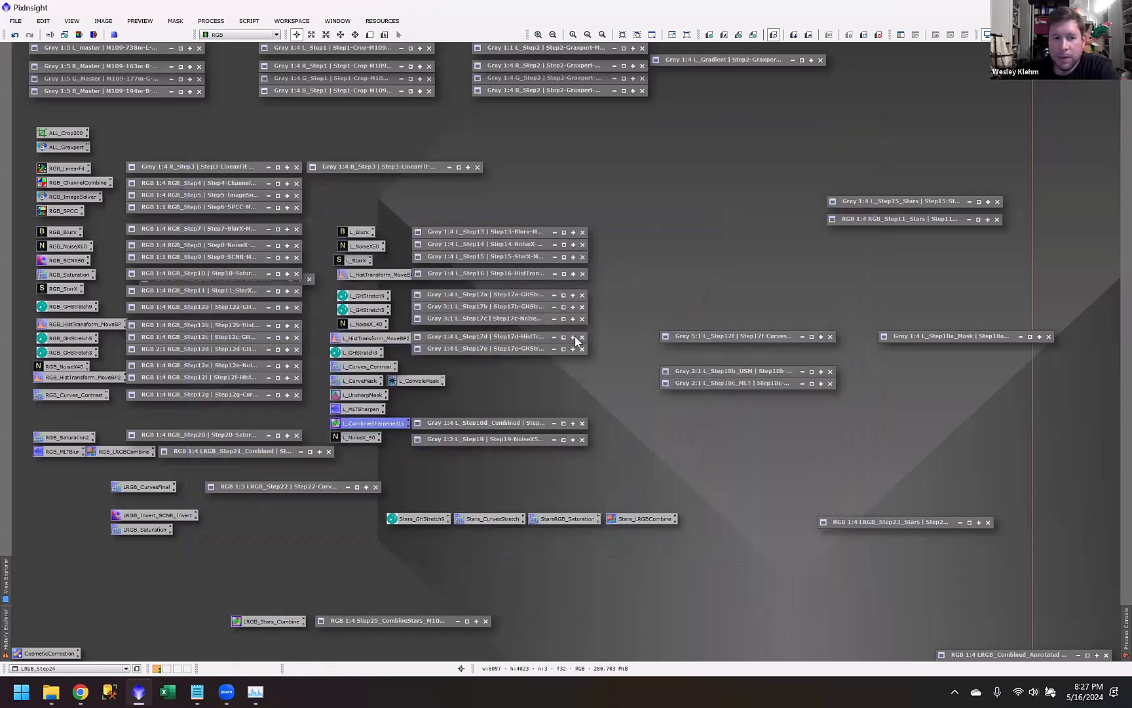
Step: Open the L_Step15_Stars and RGB_Step11_Stars images and arrange them next to each other for comparison
double_click(897, 201)
left_click_drag(747, 104, 479, 57)
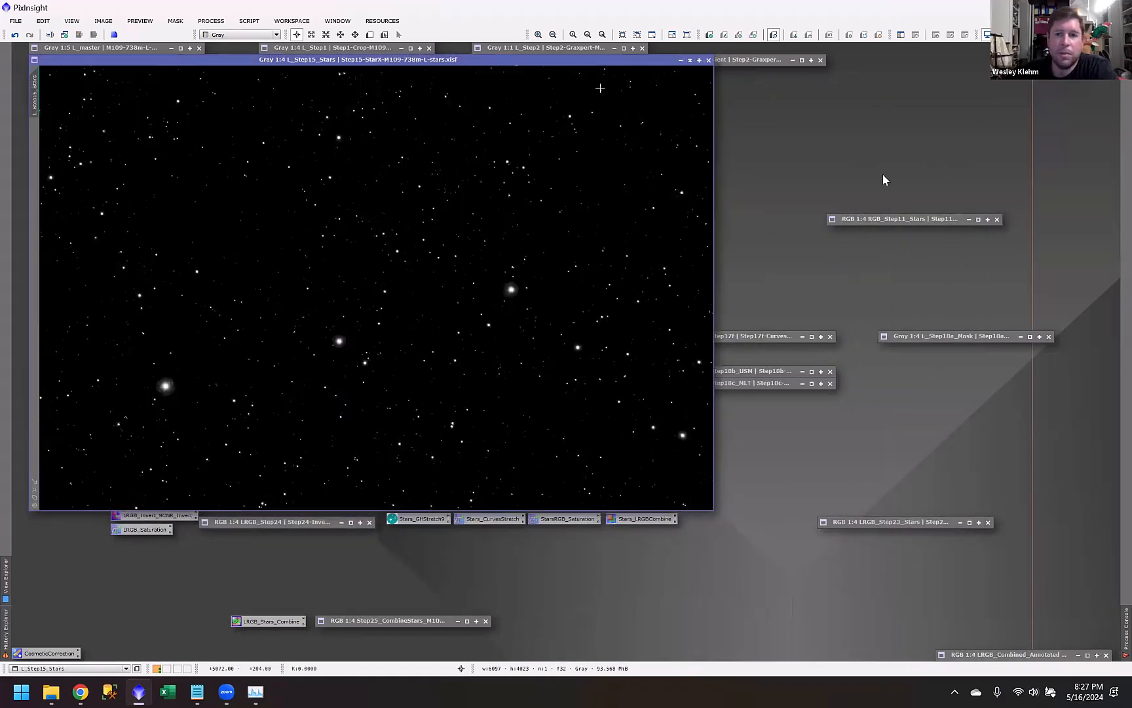
double_click(910, 220)
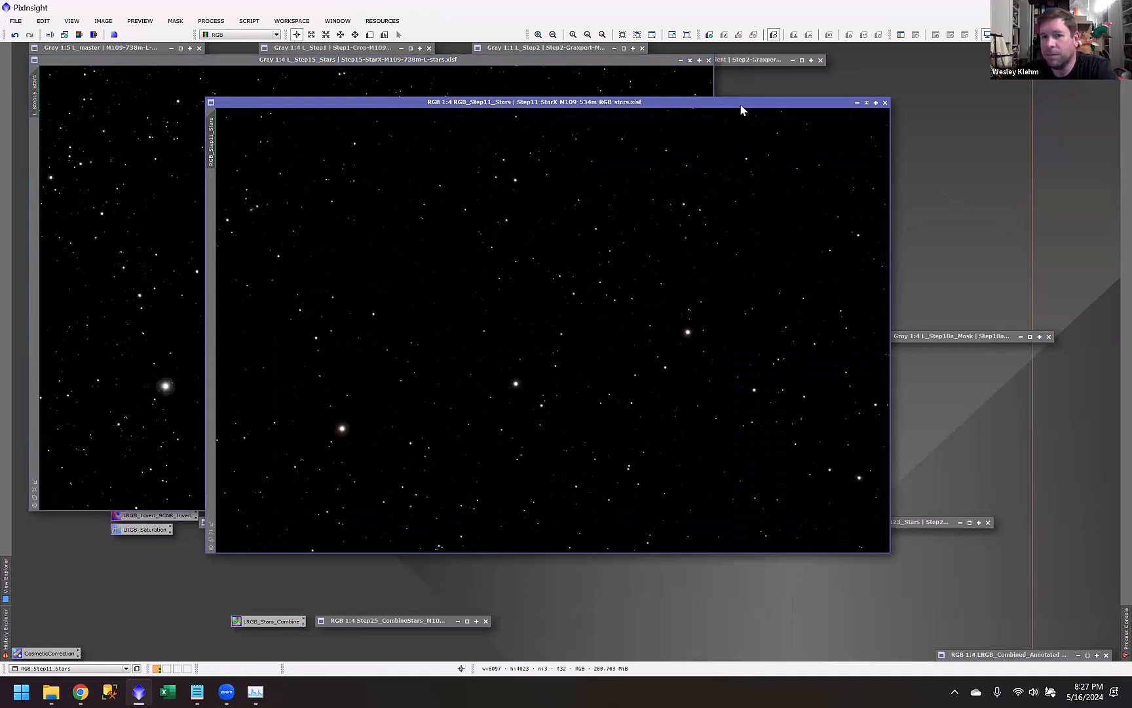
left_click_drag(739, 104, 852, 63)
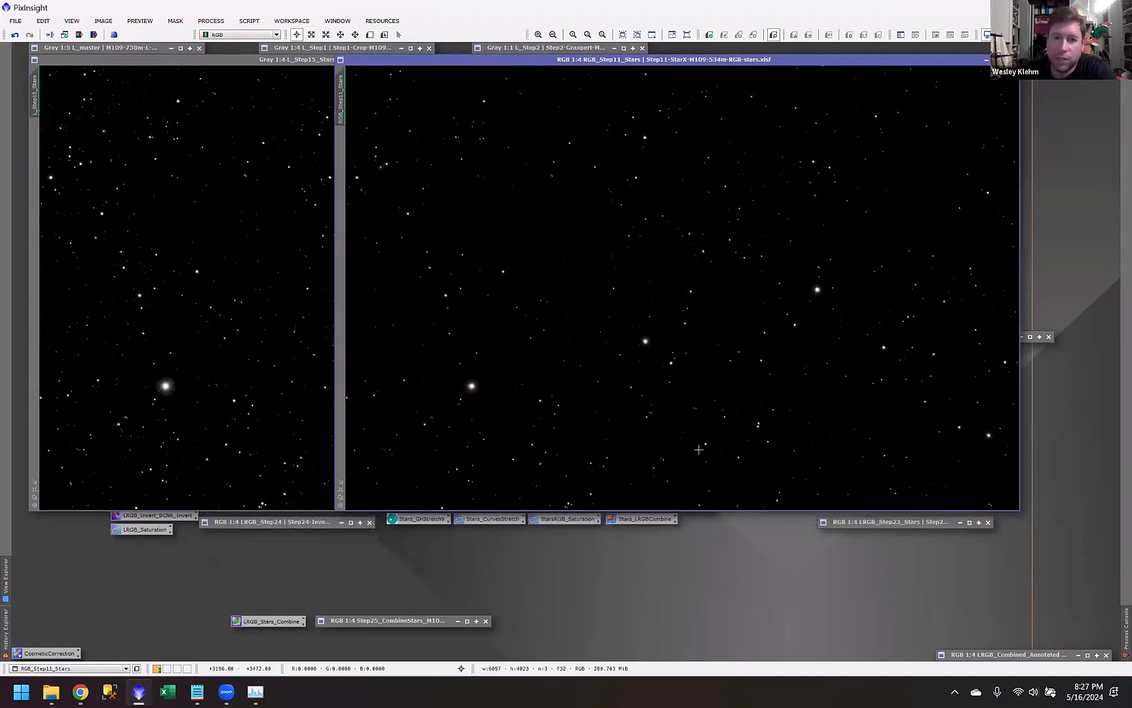
Step: Bring L_Step15_Stars forward, examine its stars at 2:1 and 1:2 zoom, and switch to RGB_Step11_Stars
left_click(251, 277)
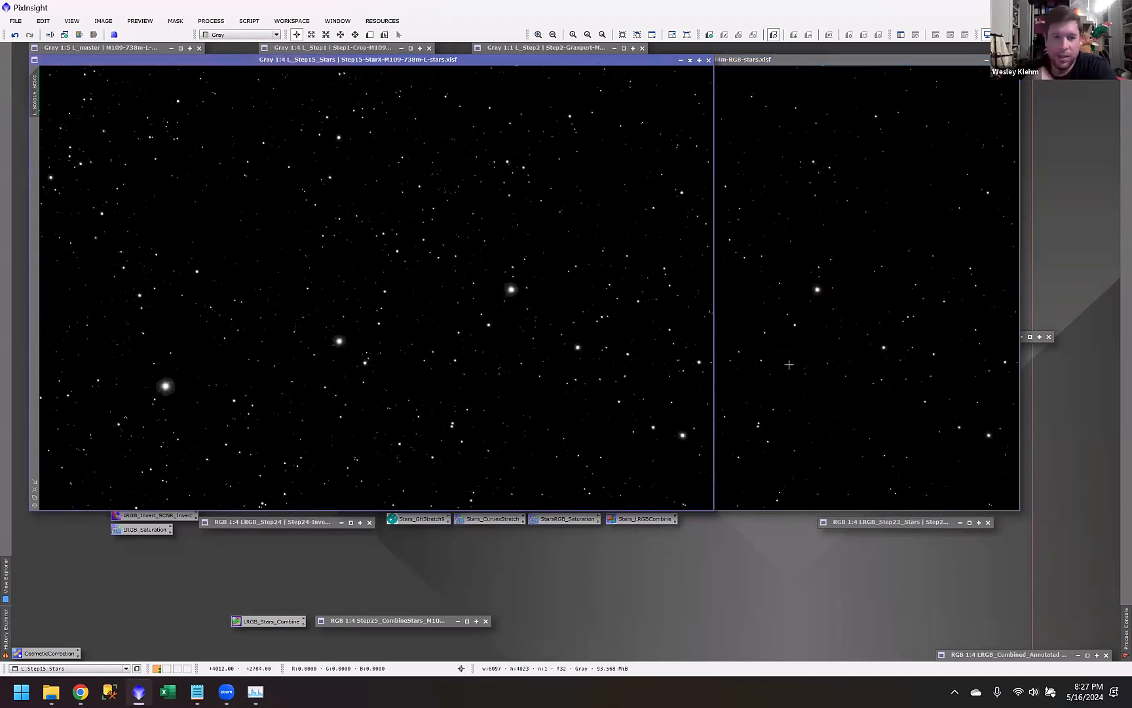
scroll(460, 162, "up", 4)
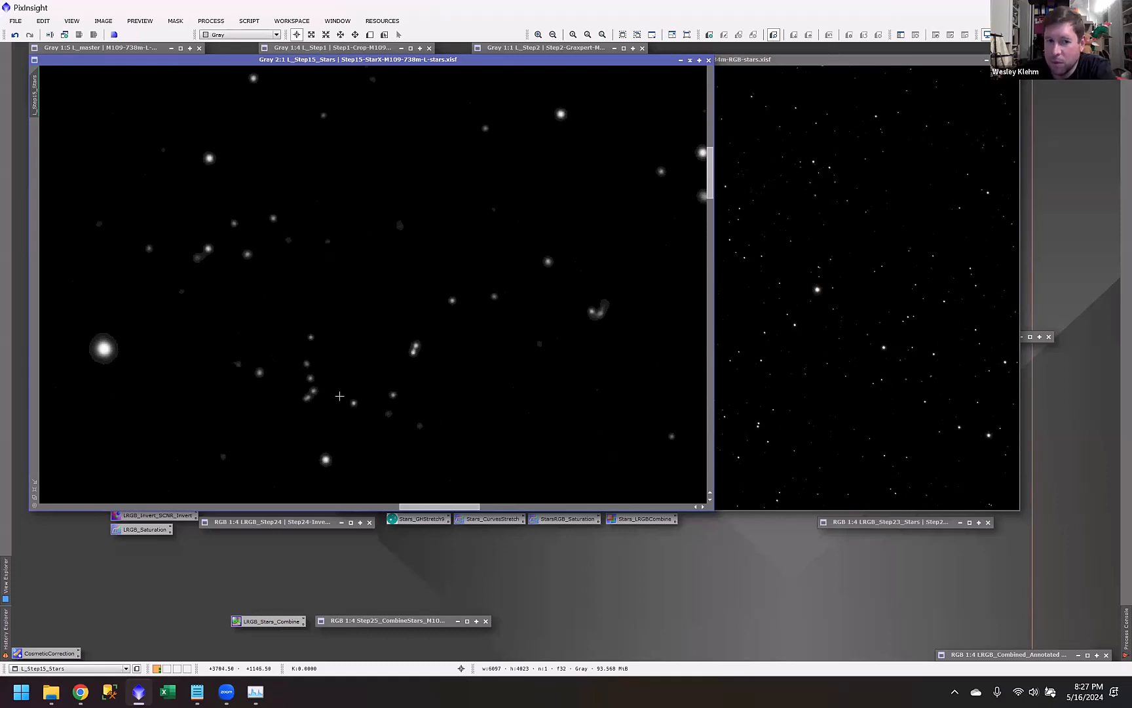
scroll(327, 378, "down", 4)
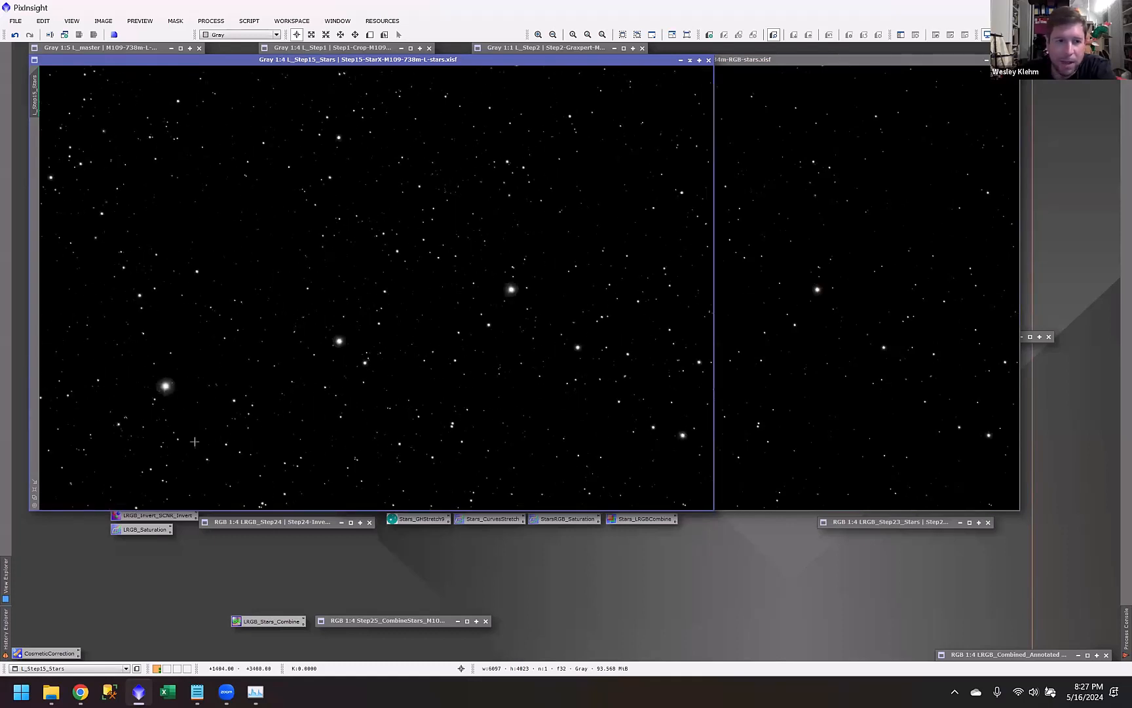
scroll(194, 442, "up", 2)
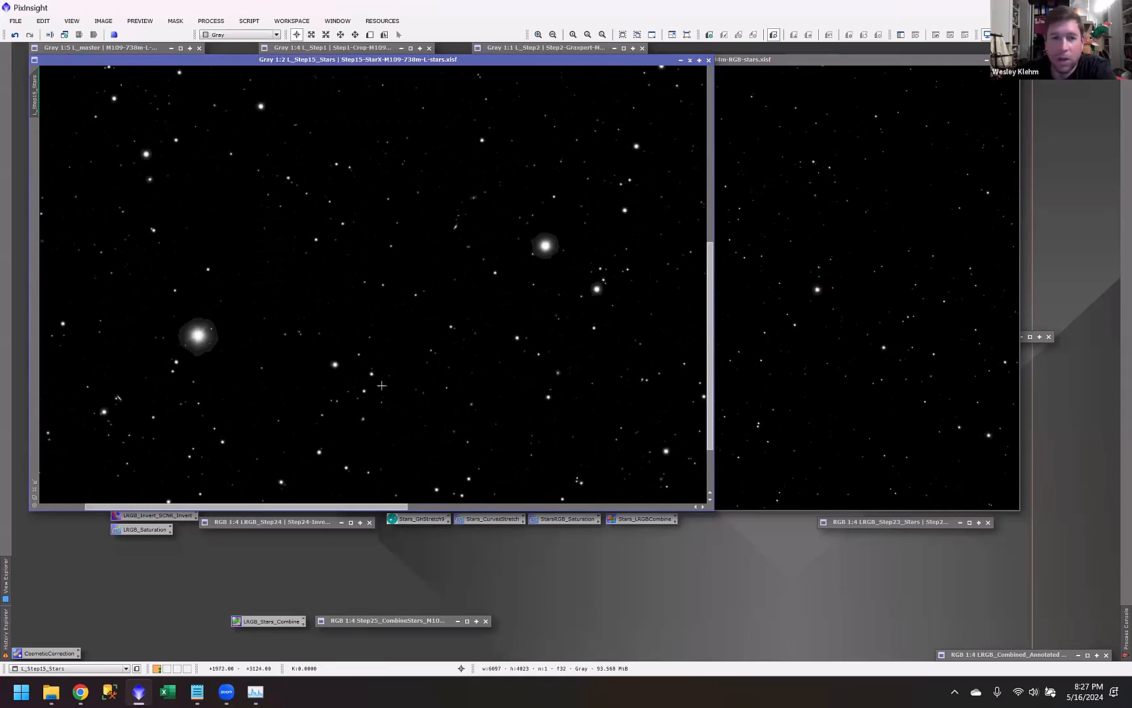
left_click(826, 263)
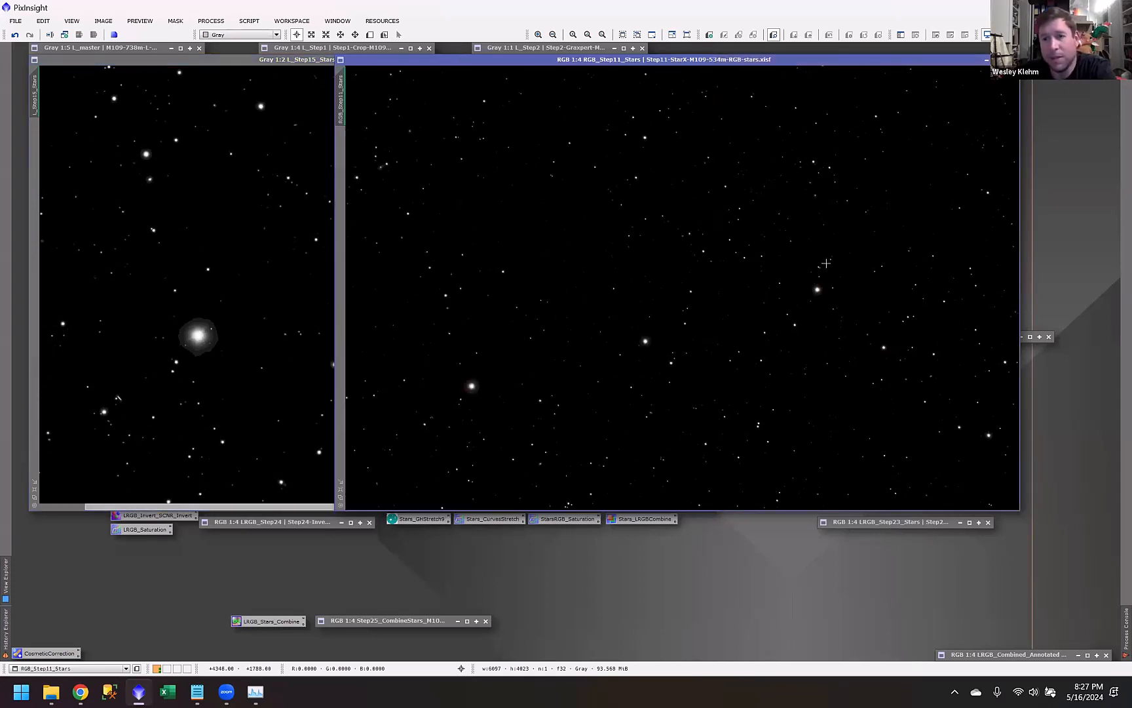
Step: Zoom the L_Step15_Stars image between 1:3 and 1:4 to compare its stars with RGB_Step11_Stars, and switch back to the RGB image
left_click(274, 317)
scroll(595, 348, "up", 3)
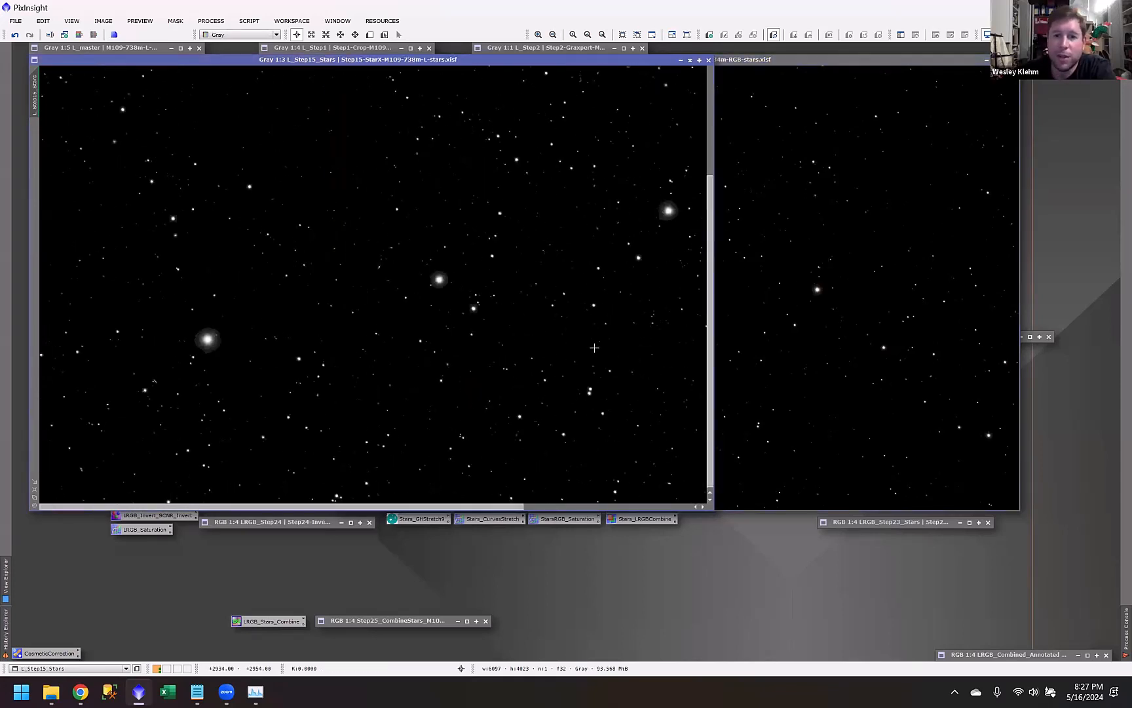
scroll(594, 349, "down", 1)
left_click(826, 366)
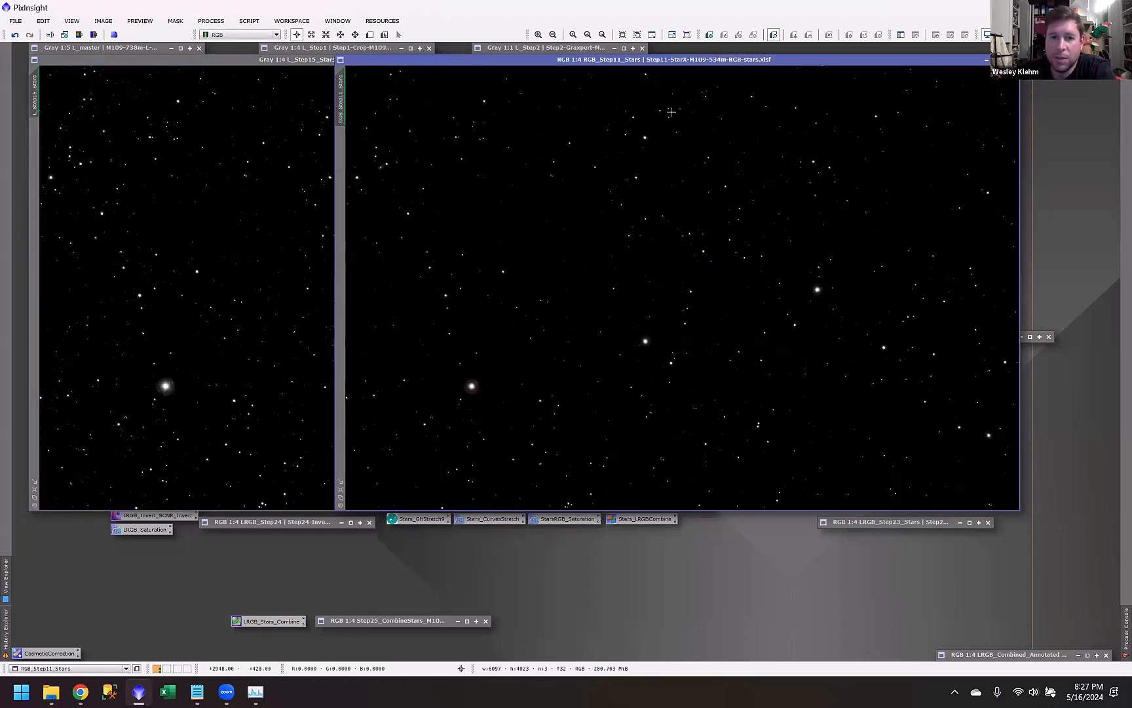
Step: Open the Stars_GHStretch9 process to review its GeneralizedHyperbolicStretch settings, and close it
double_click(417, 520)
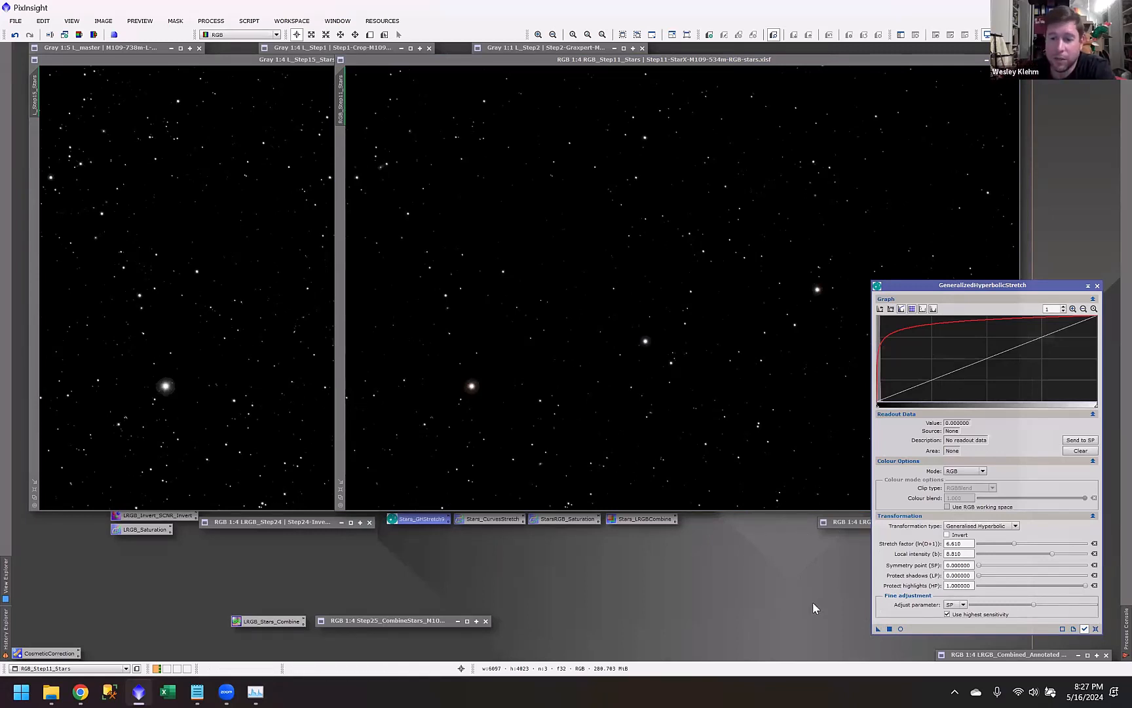
mouse_move(877, 629)
left_mouse_down()
mouse_move(731, 426)
mouse_move(741, 590)
mouse_move(461, 566)
mouse_move(160, 326)
mouse_move(836, 624)
mouse_move(879, 631)
left_mouse_up()
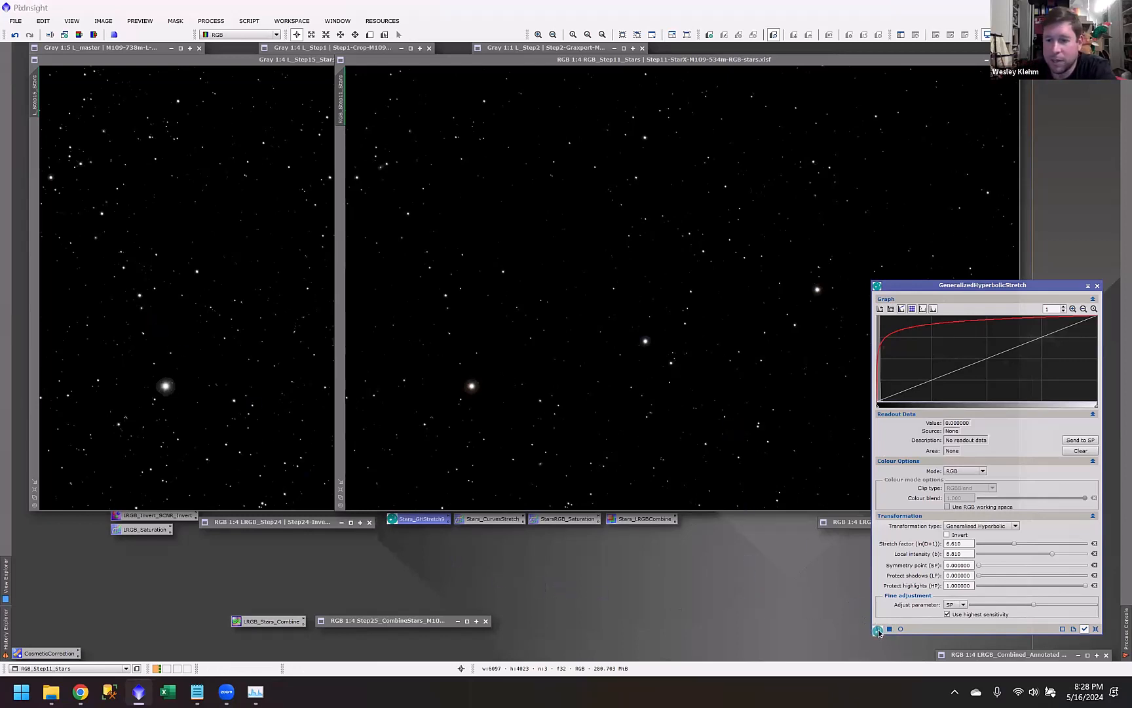
left_click(1097, 286)
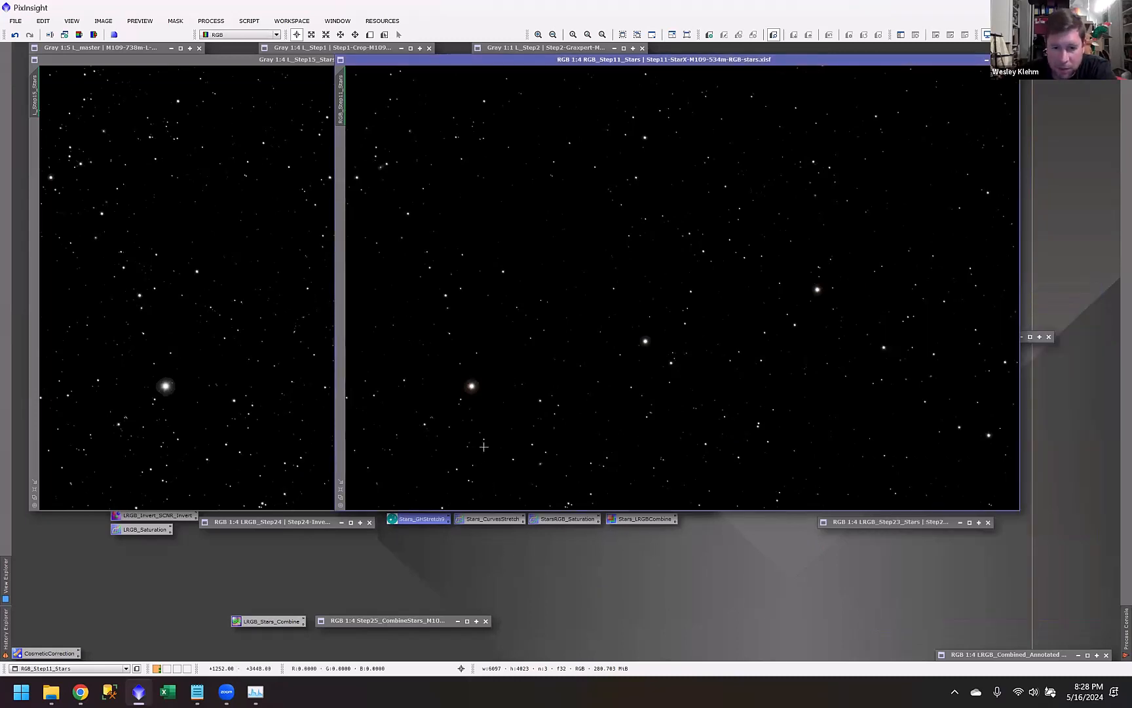
Step: Review the curves stored in Stars_CurvesStretch and StarsRGB_Saturation, closing the CurvesTransformation window after each
double_click(485, 519)
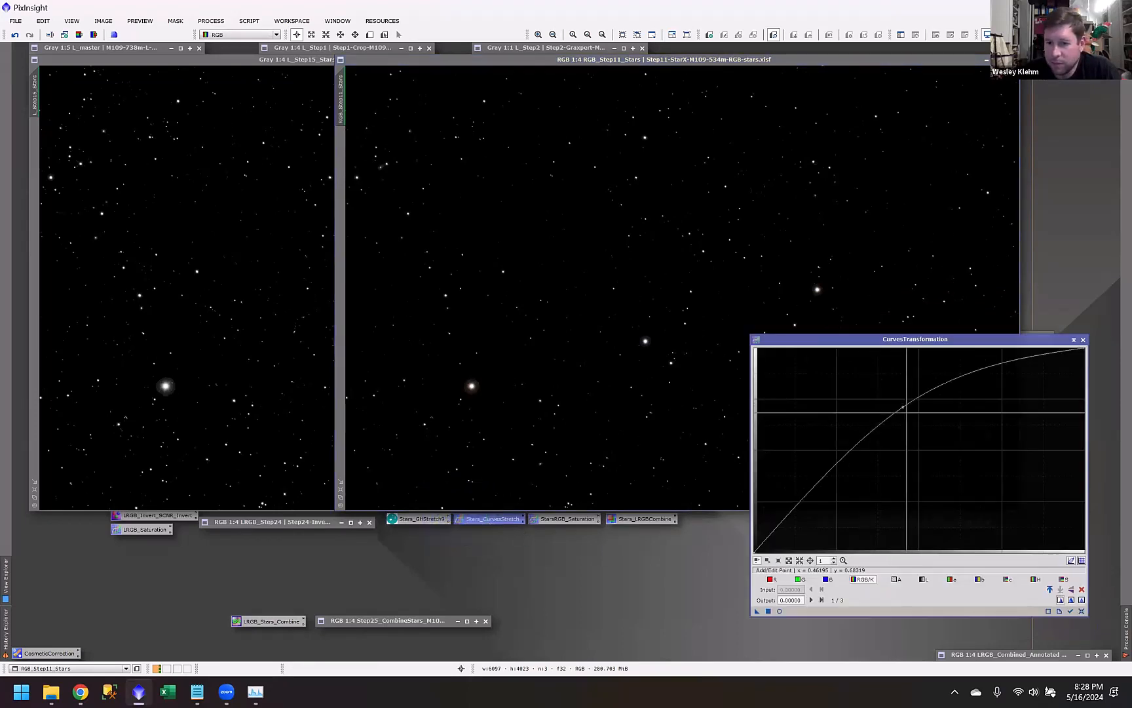
left_click(1084, 340)
double_click(575, 517)
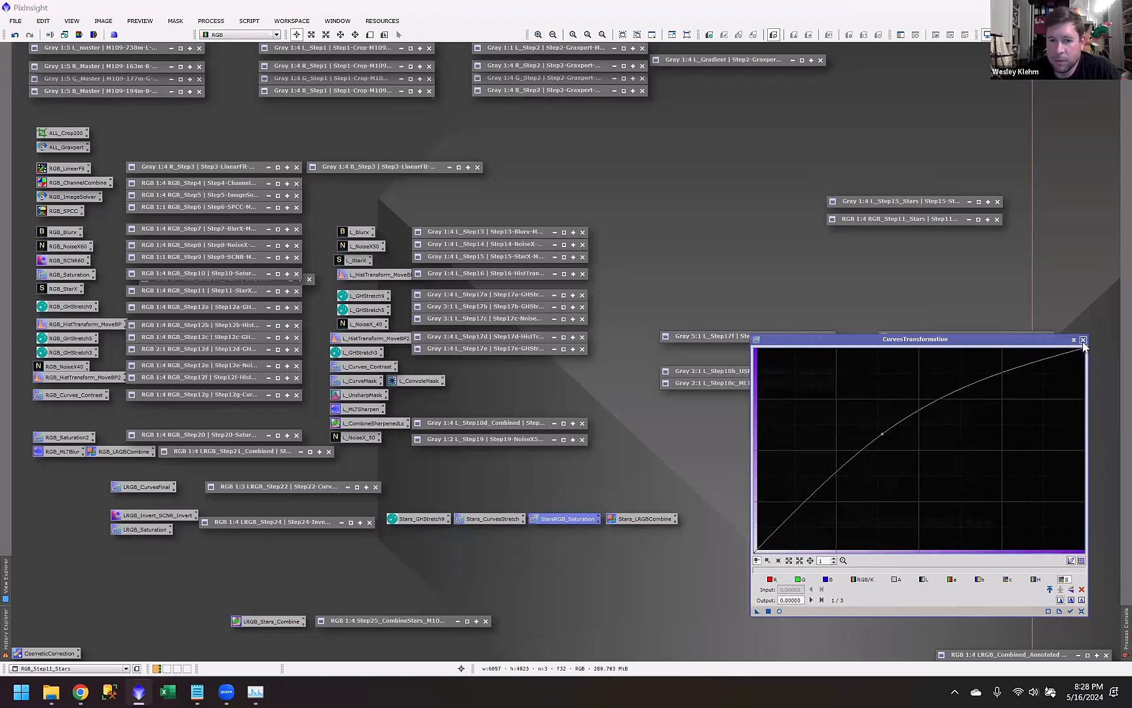
left_click(1084, 339)
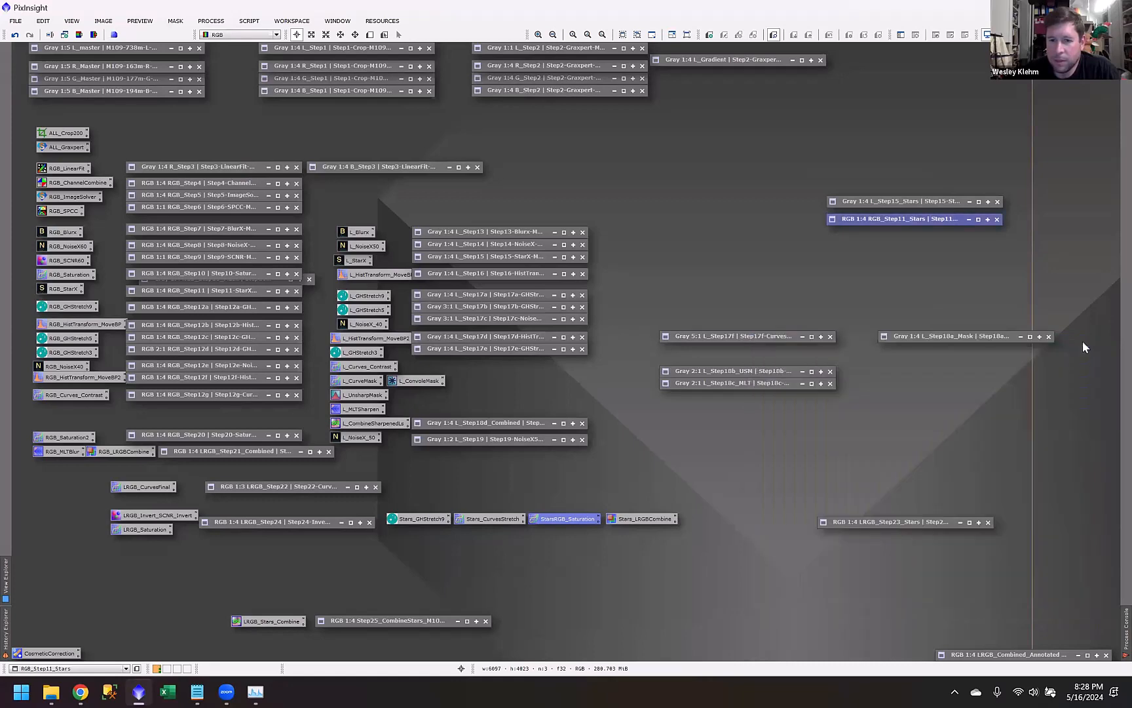
Step: Open the LRGB_Step23_Stars image and the Stars_LRGBCombine process, placing the image beside the LRGBCombination settings
double_click(897, 521)
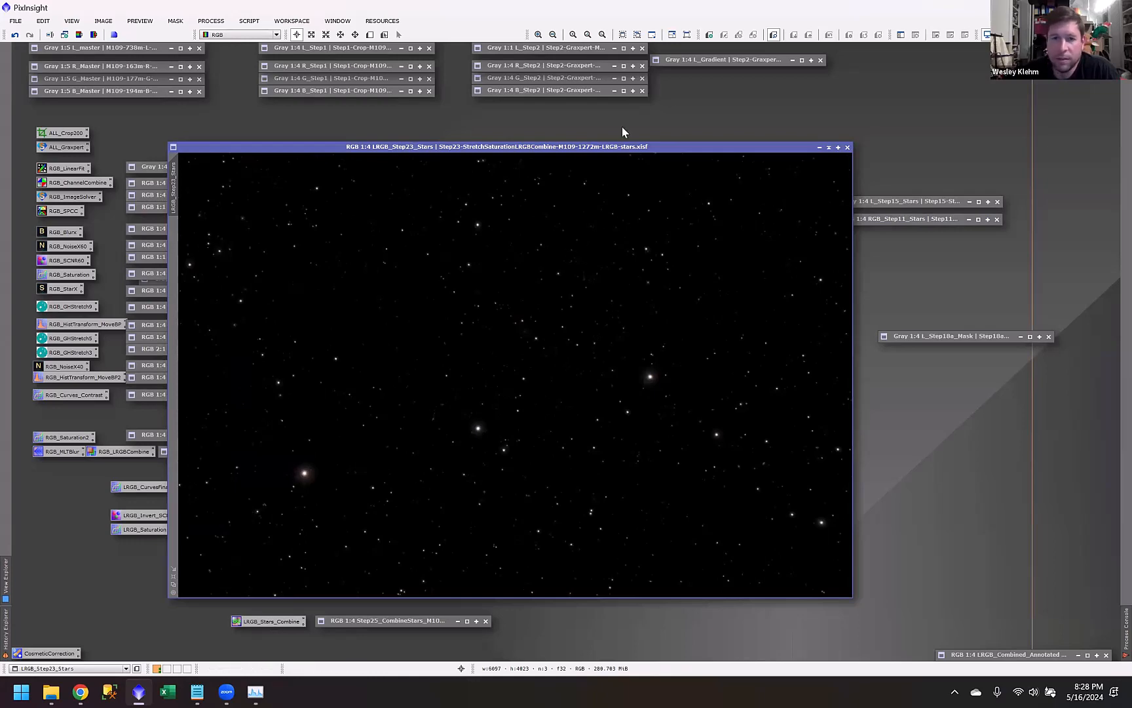
left_click_drag(616, 149, 415, 154)
double_click(646, 518)
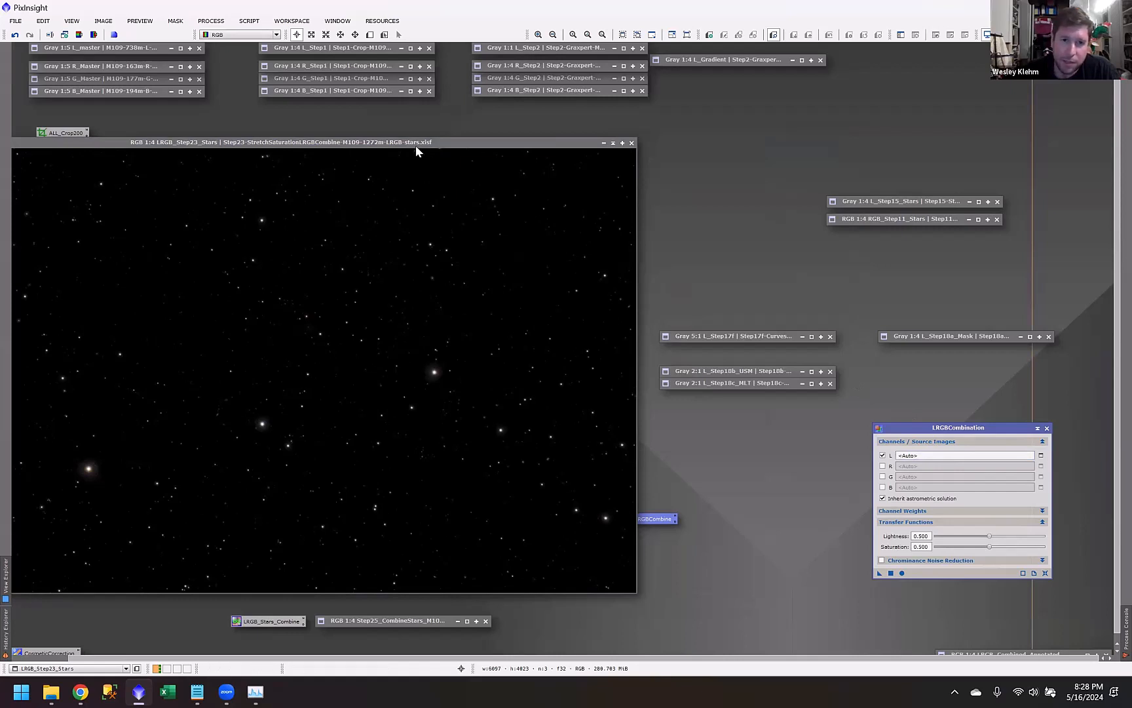
left_click_drag(416, 151, 540, 142)
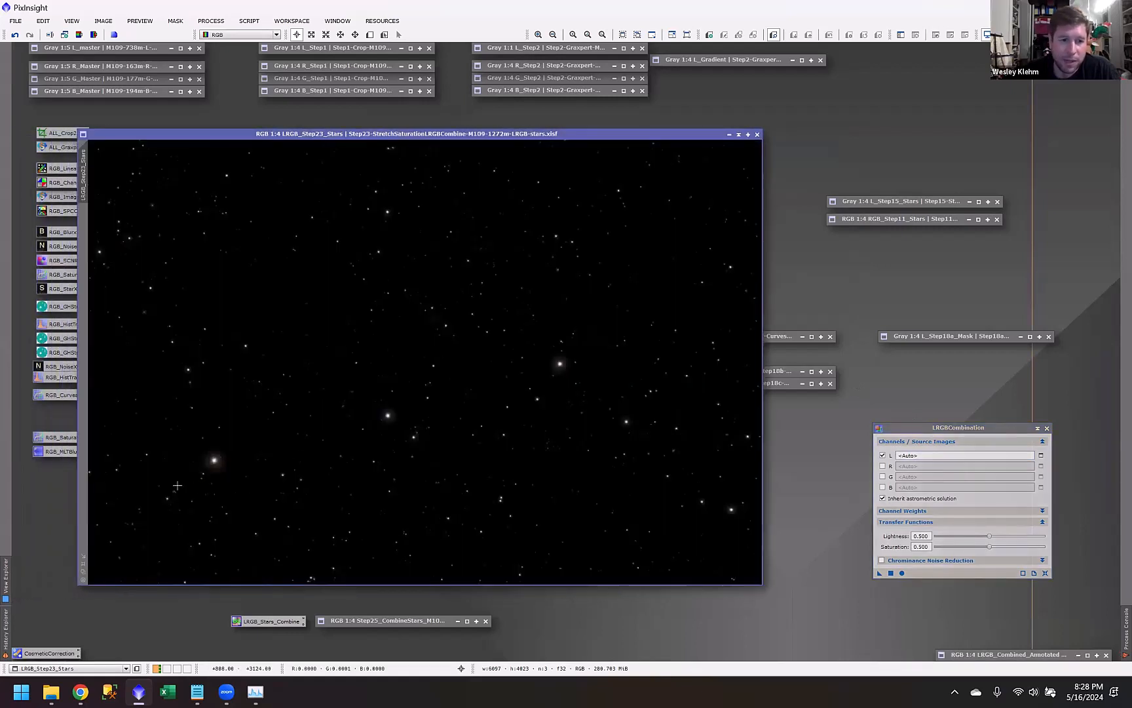
Step: Examine the star colours in LRGB_Step23_Stars at 2:1 zoom, close the LRGBCombination settings, and collapse the image
scroll(177, 484, "up", 4)
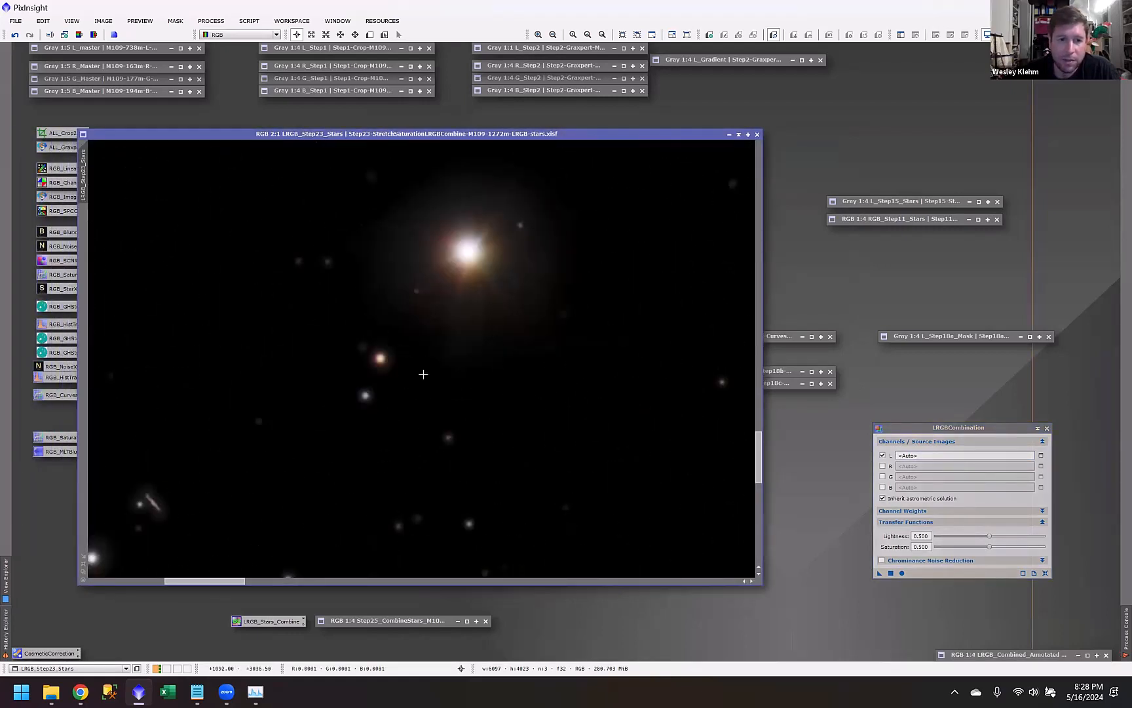
scroll(416, 419, "down", 3)
scroll(438, 232, "up", 3)
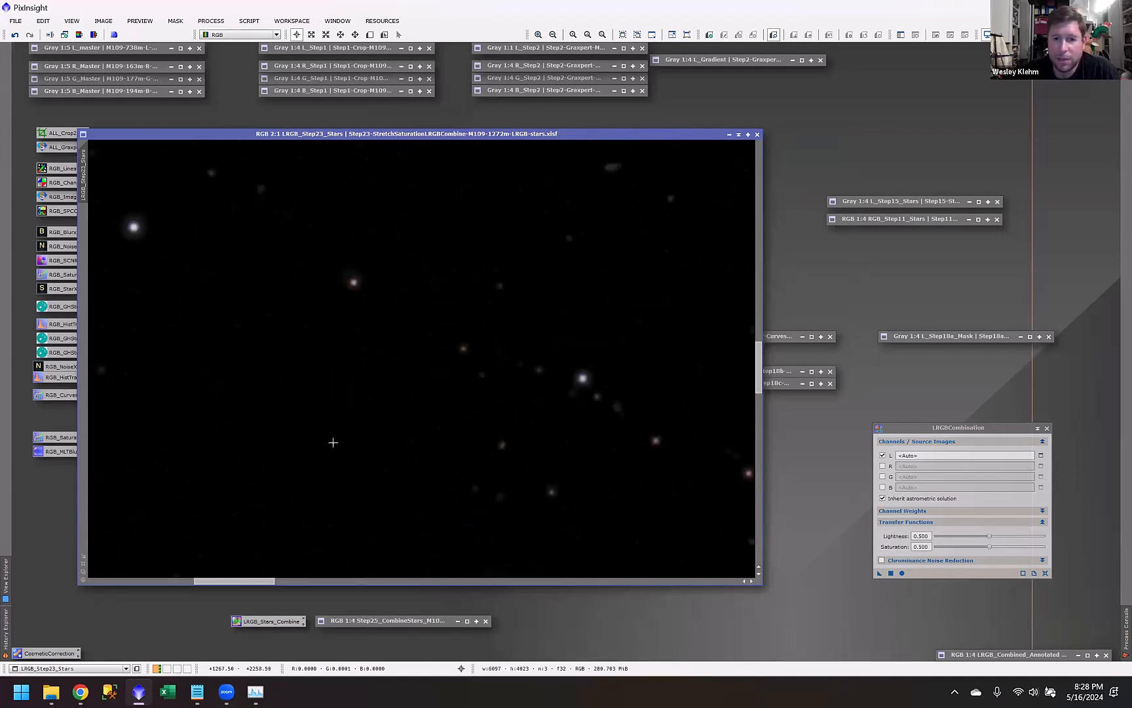
scroll(388, 443, "down", 3)
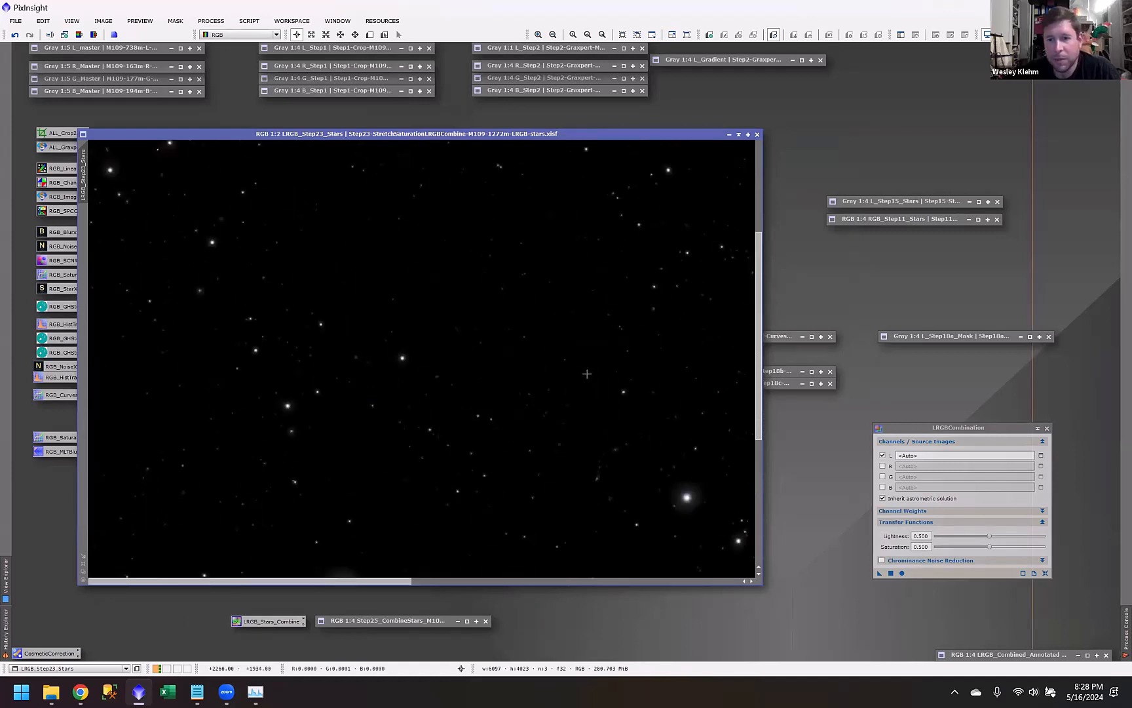
left_click(1046, 428)
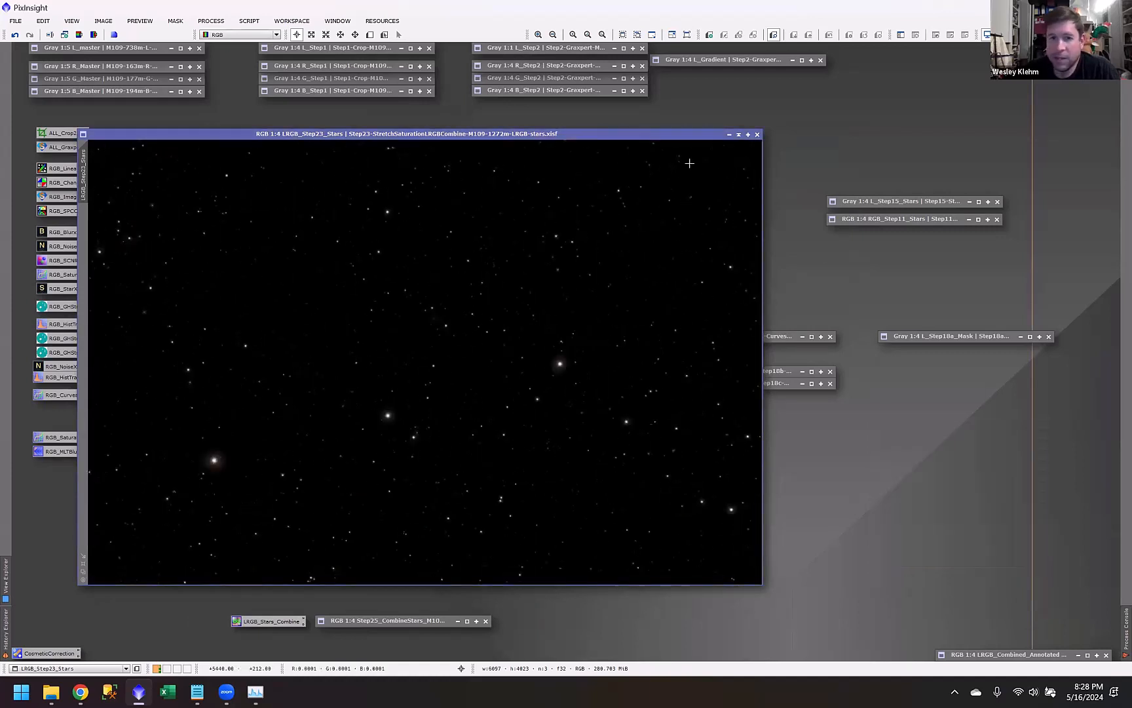
left_click(730, 135)
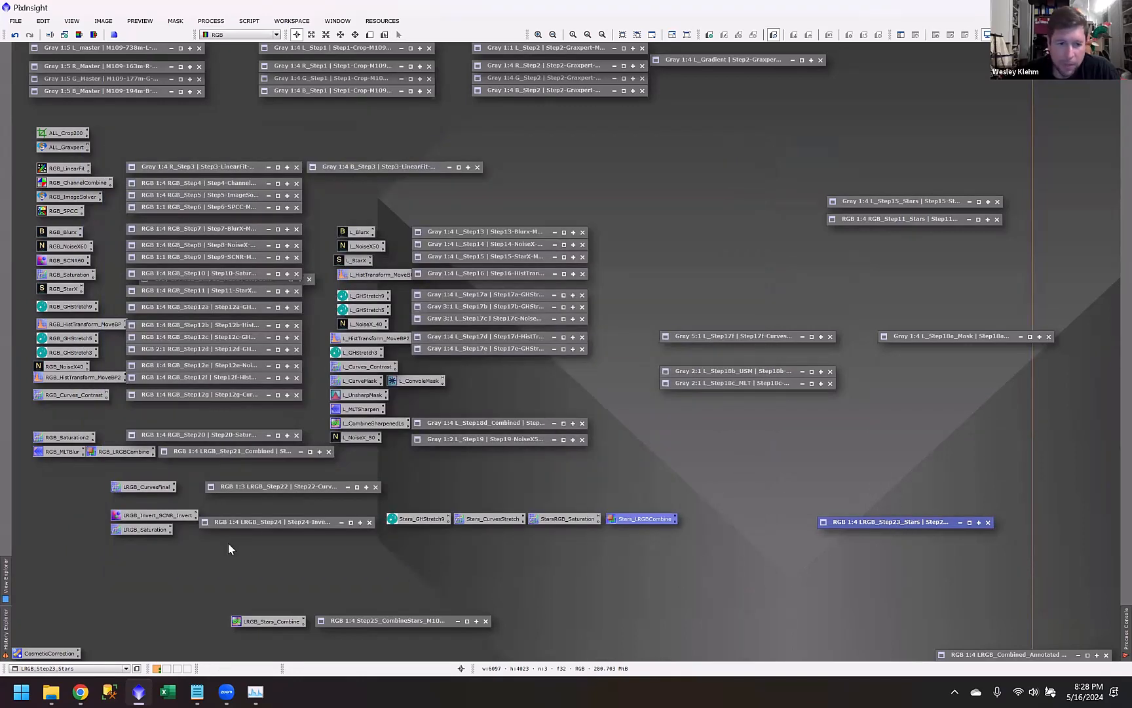
Step: Open the starless LRGB_Step24 image to view it once more, and collapse it
double_click(258, 523)
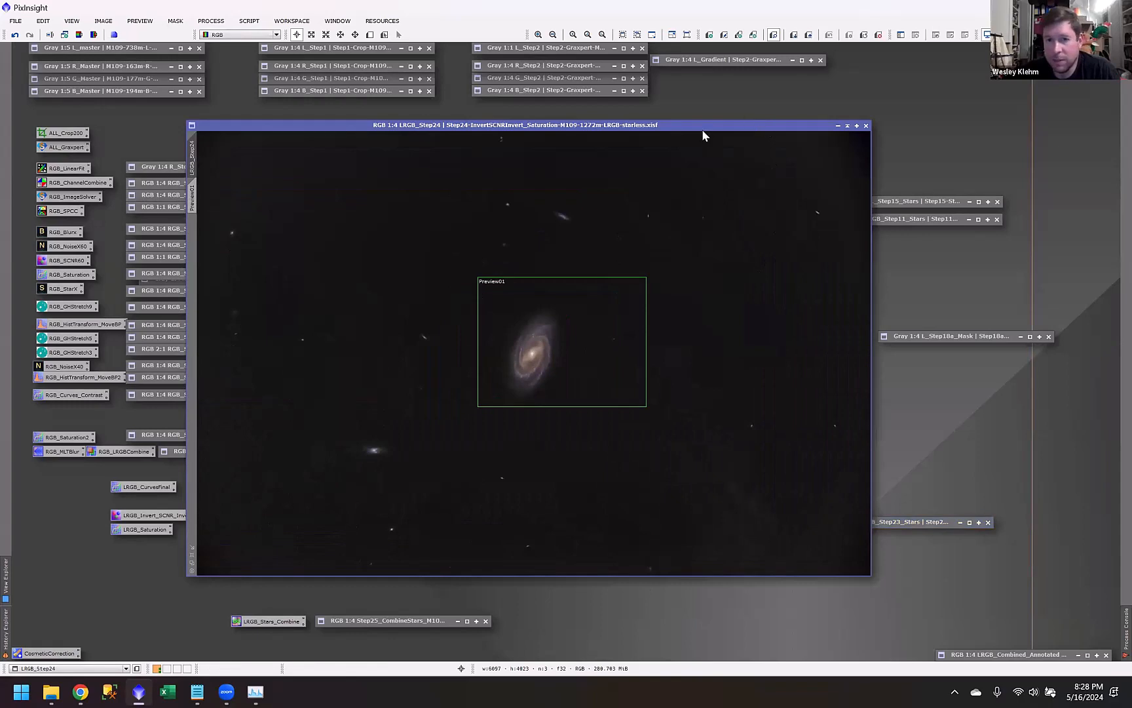
left_click_drag(616, 125, 510, 97)
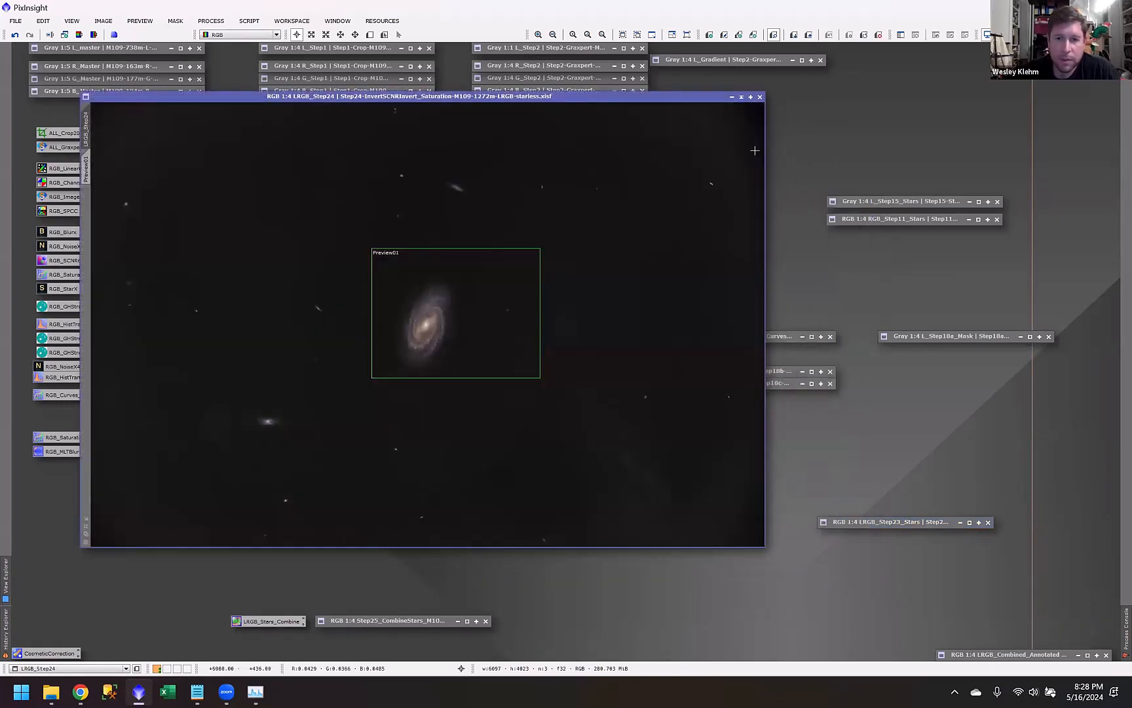
left_click(741, 97)
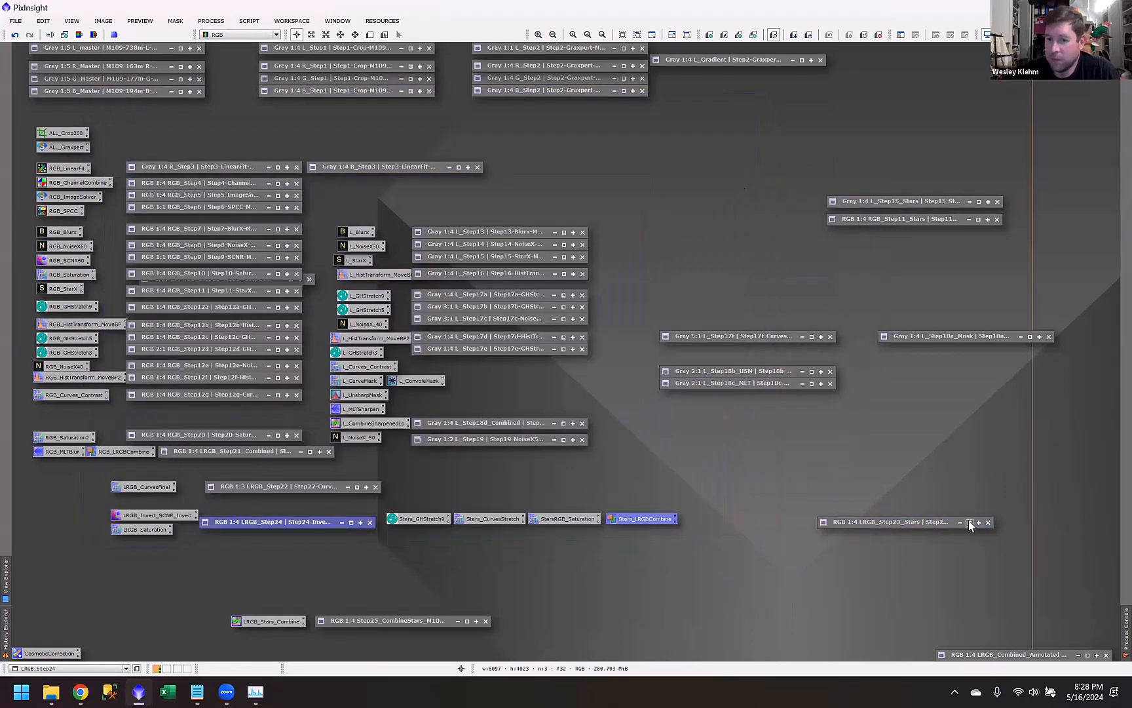
Step: Review the PixelMath expression ~((~Image04)*(~stars)) in LRGB_Stars_Combine, highlighting its starless and stars terms, and close it
double_click(263, 621)
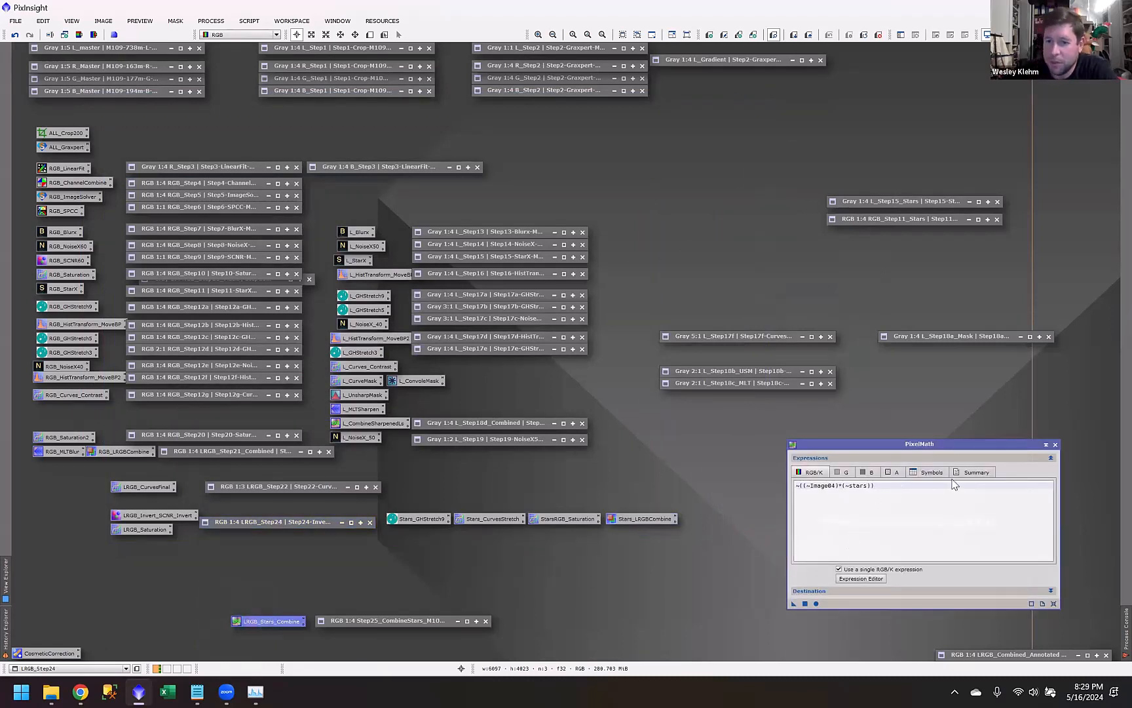
left_click_drag(893, 486, 783, 488)
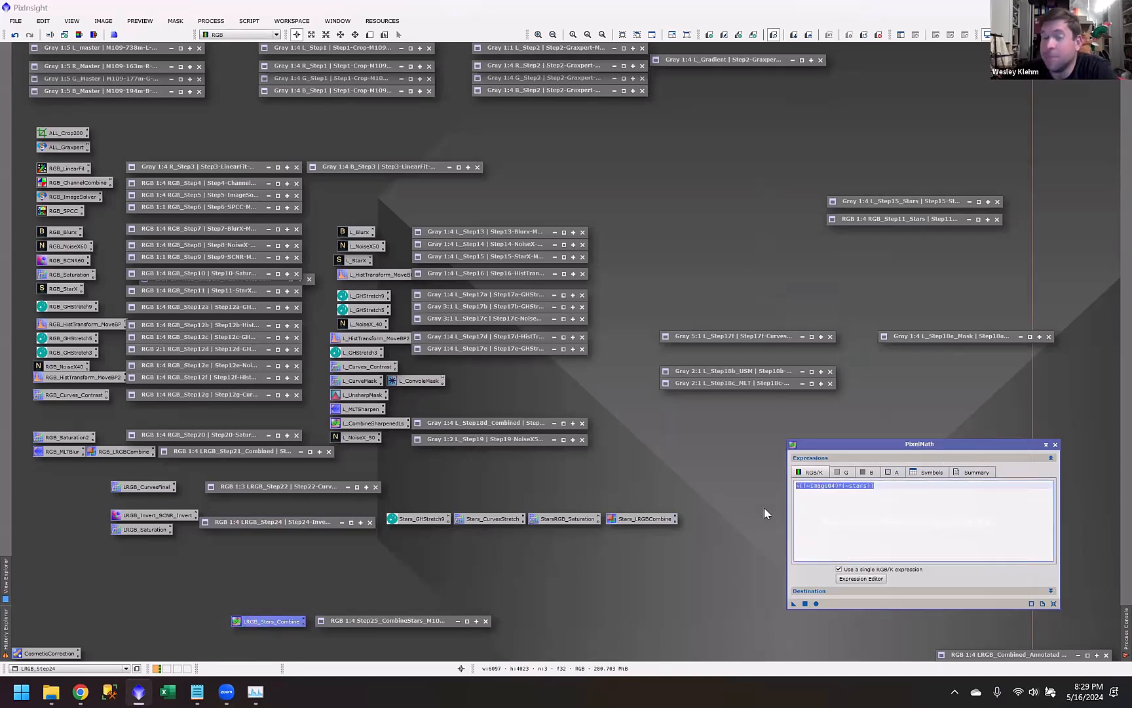
left_click(881, 487)
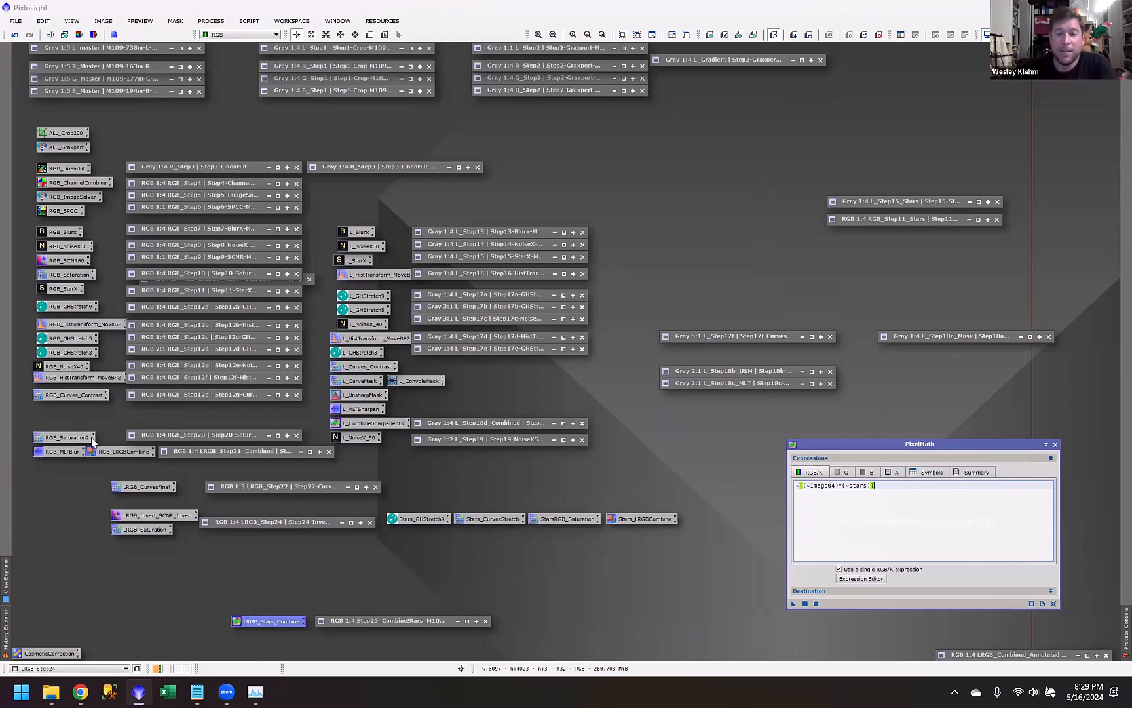
left_click(841, 503)
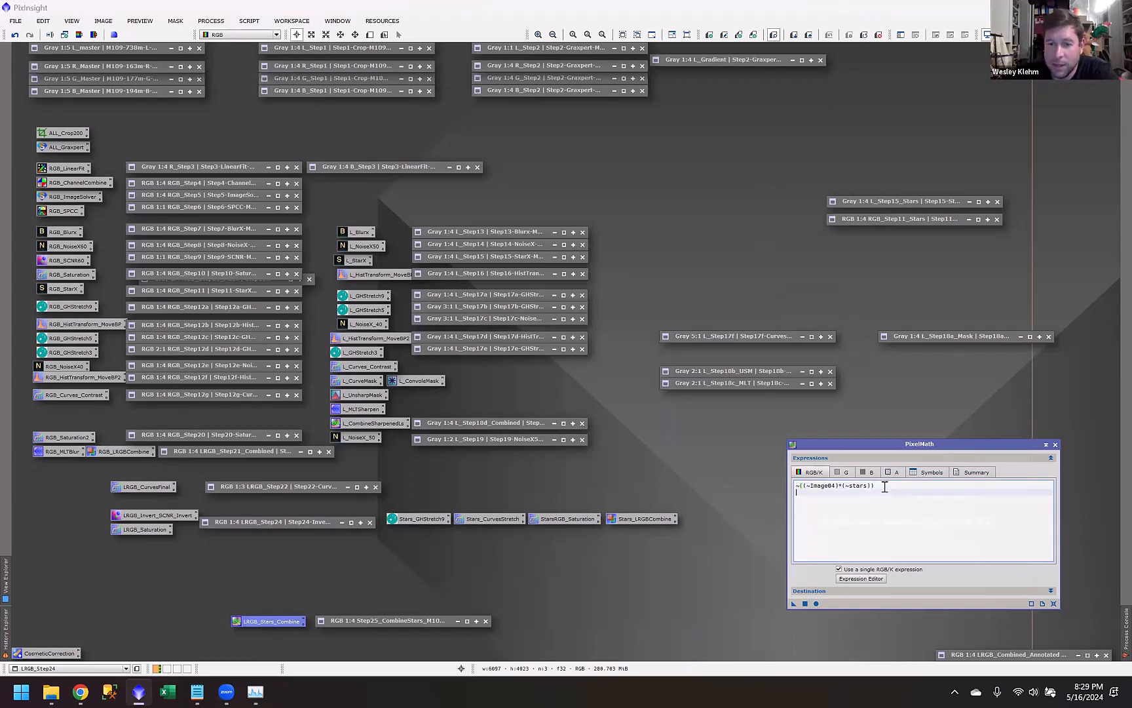
left_click_drag(884, 486, 798, 486)
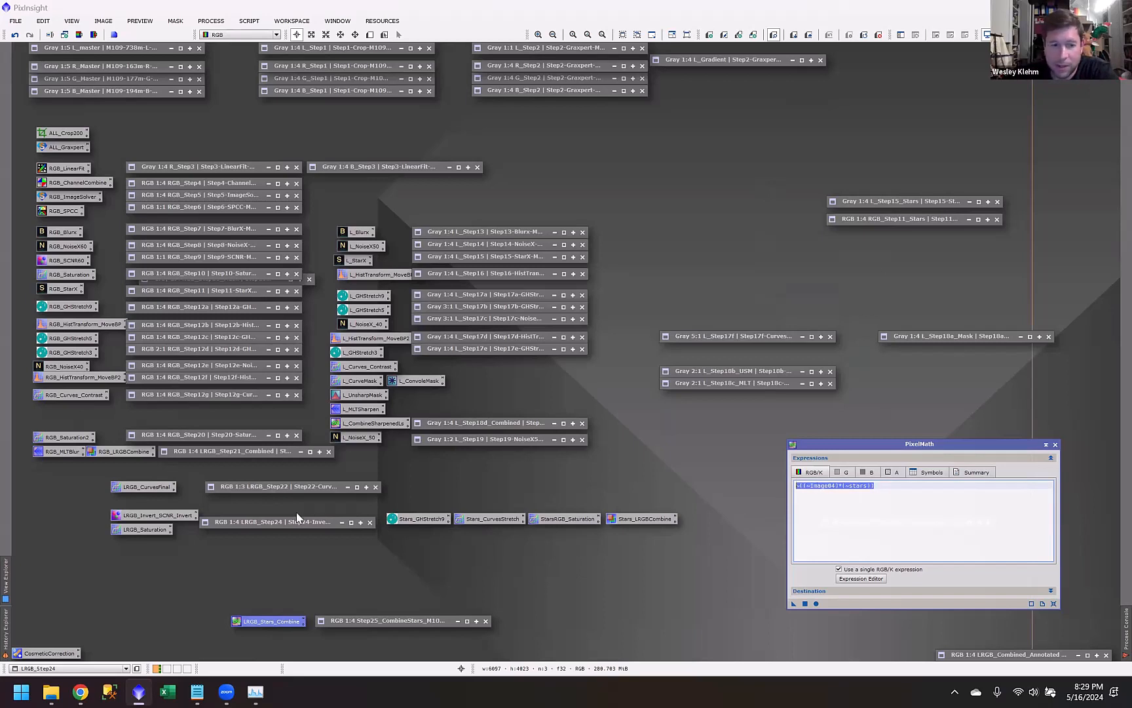
left_click(821, 487)
double_click(821, 486)
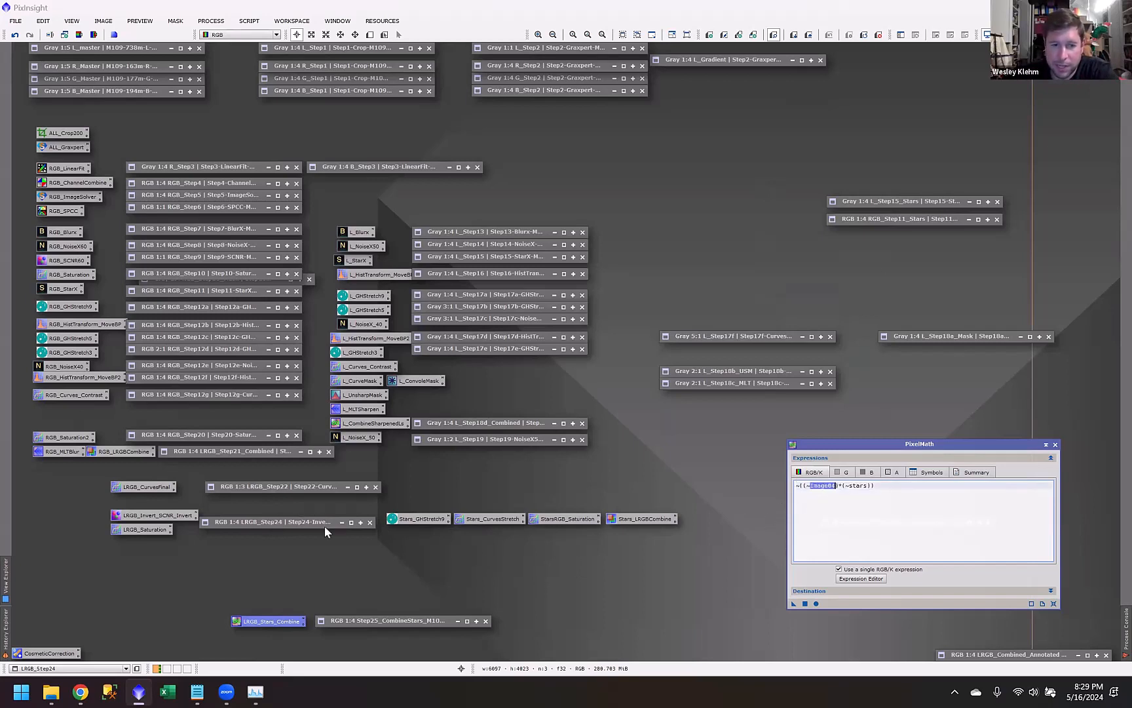
double_click(859, 486)
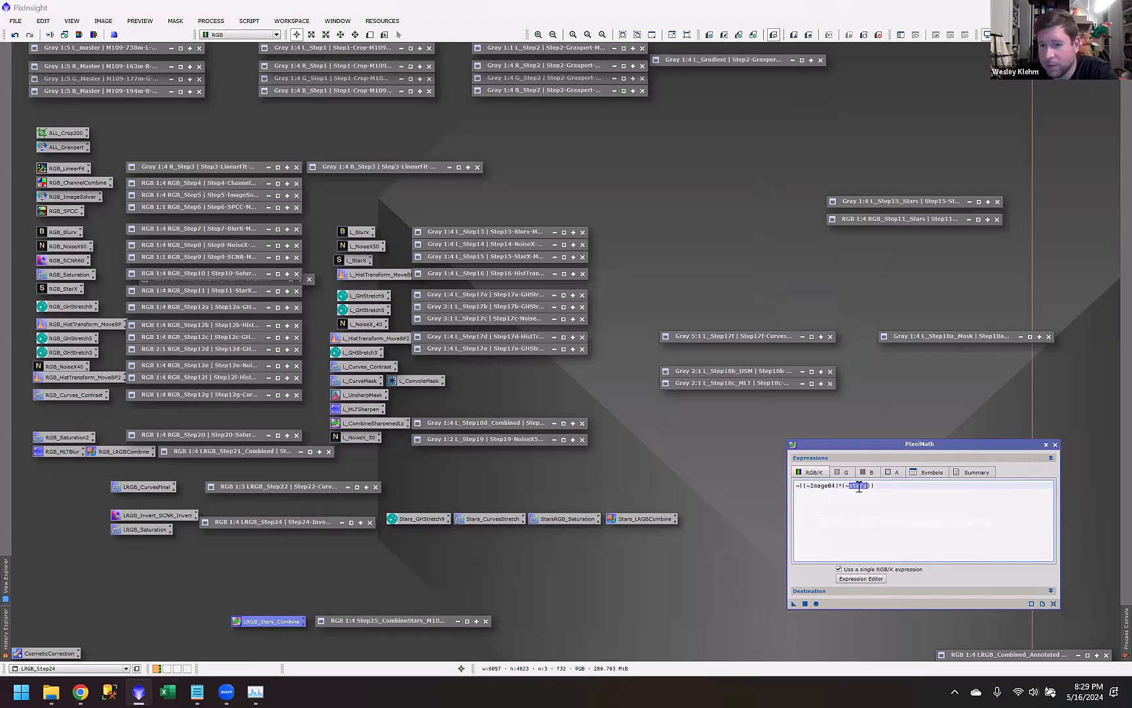
left_click(1055, 444)
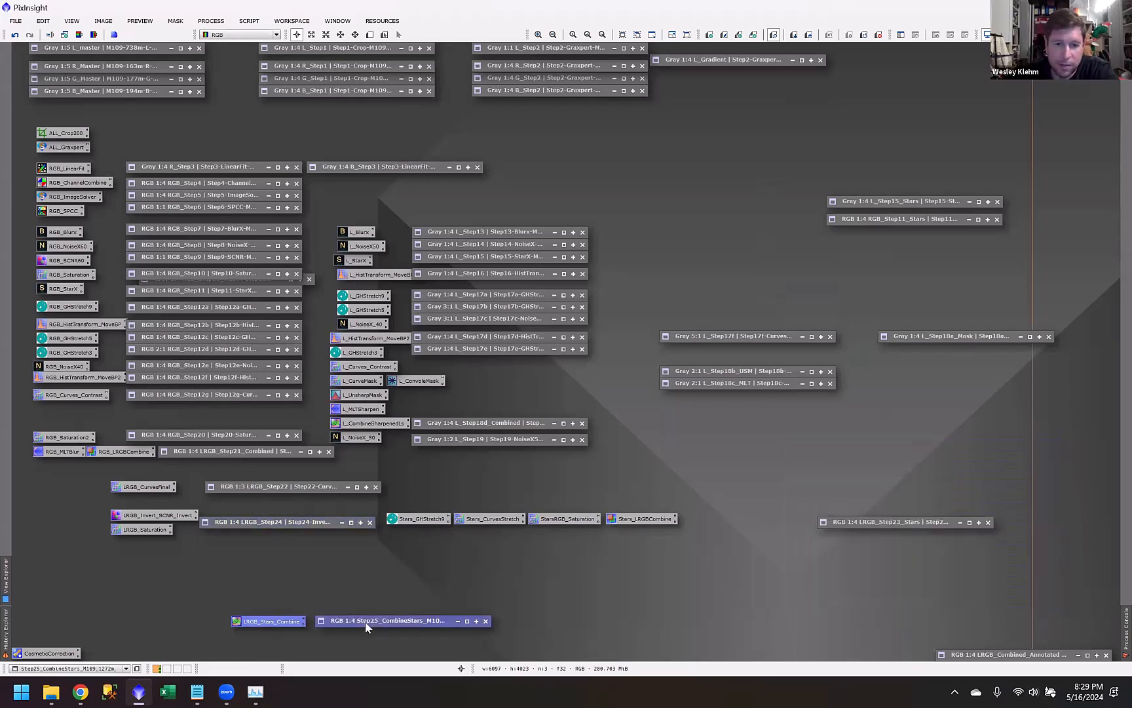
Step: Open the Step25_CombineStars image and examine the small upper galaxy and the main galaxy at 1:1 zoom
double_click(366, 621)
left_click_drag(781, 115, 441, 147)
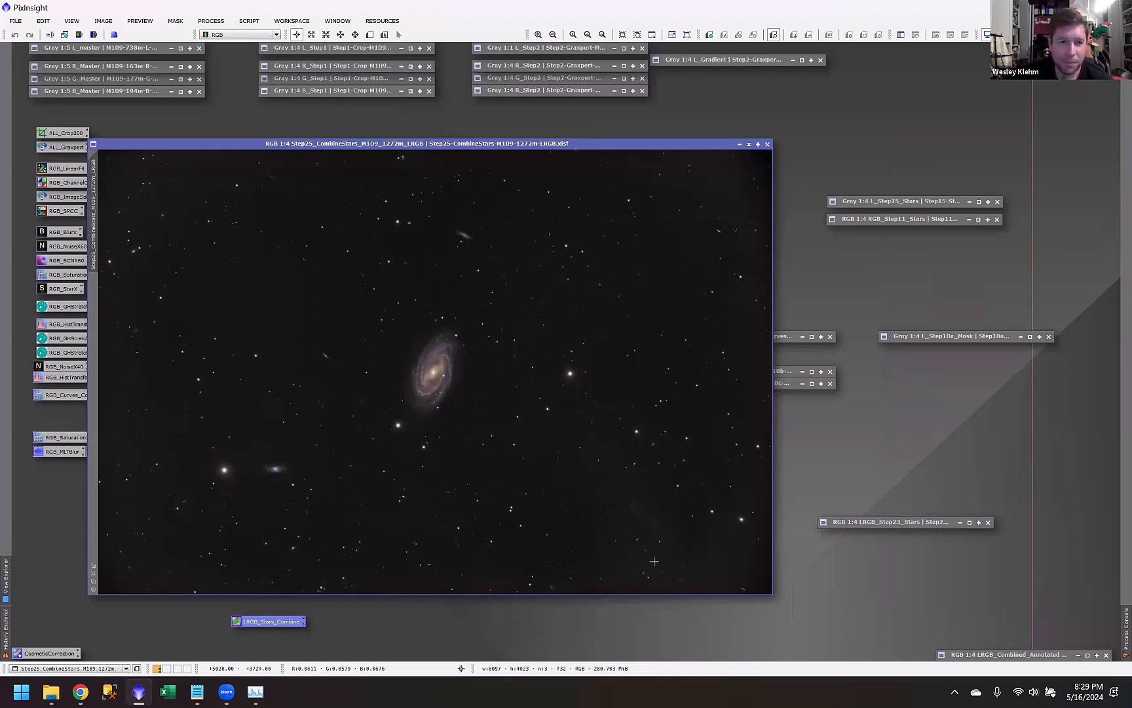
scroll(469, 226, "up", 3)
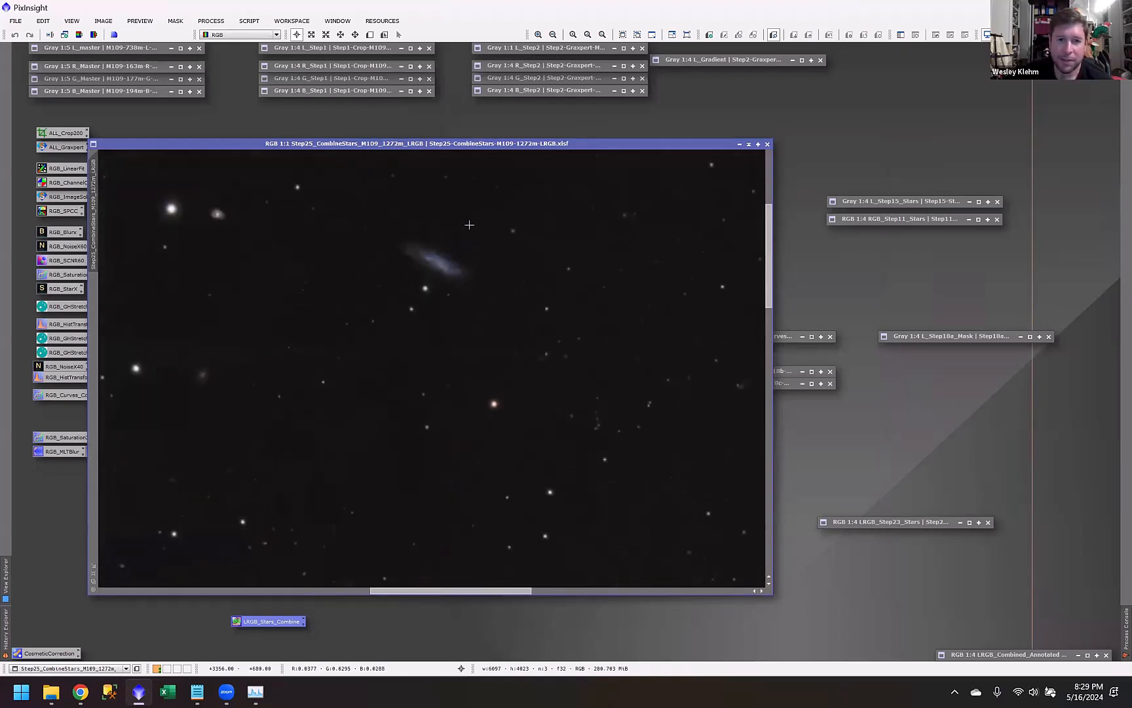
left_click_drag(769, 298, 766, 379)
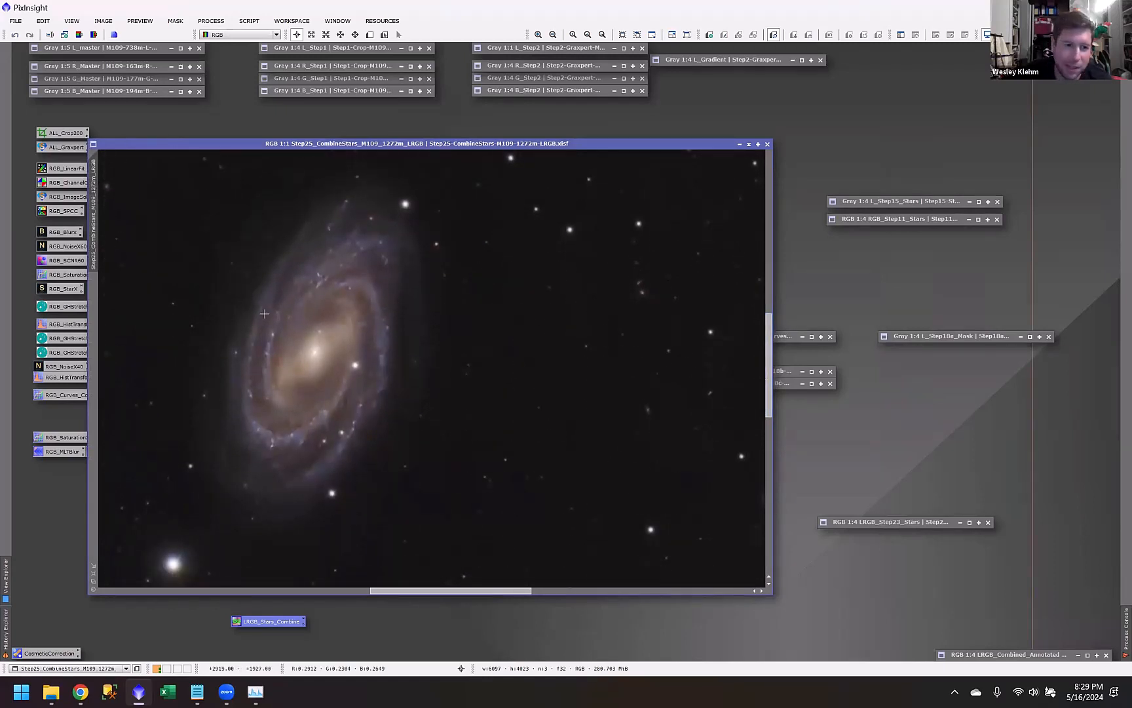
scroll(302, 406, "down", 1)
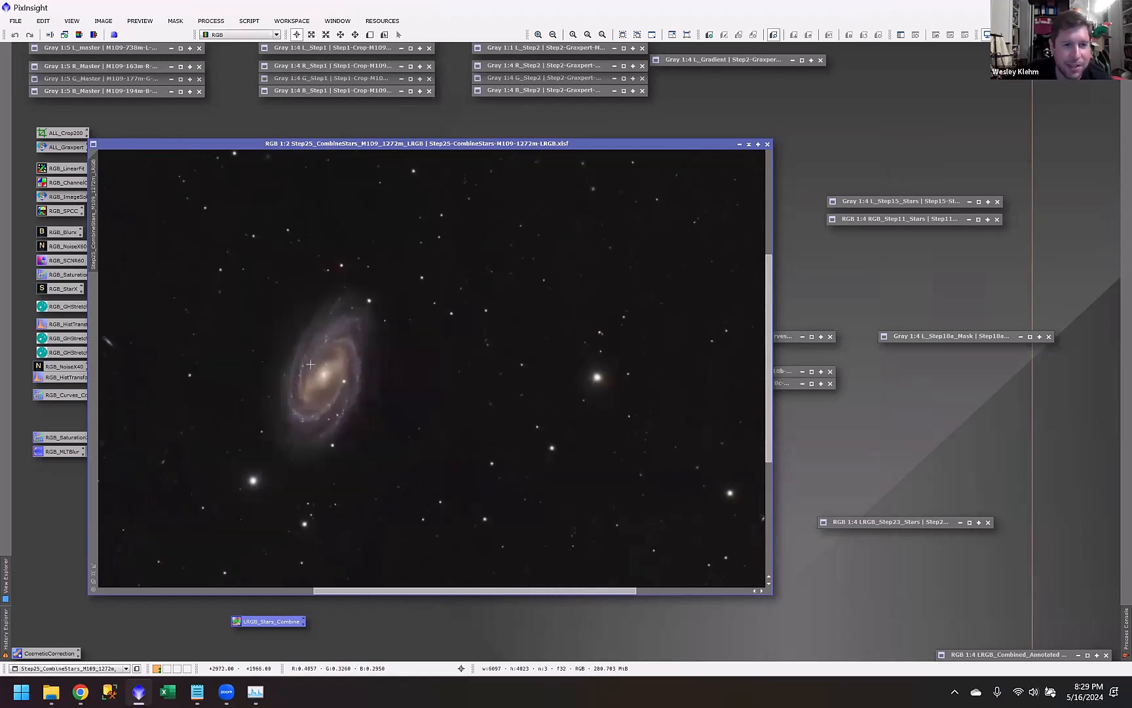
scroll(308, 364, "up", 1)
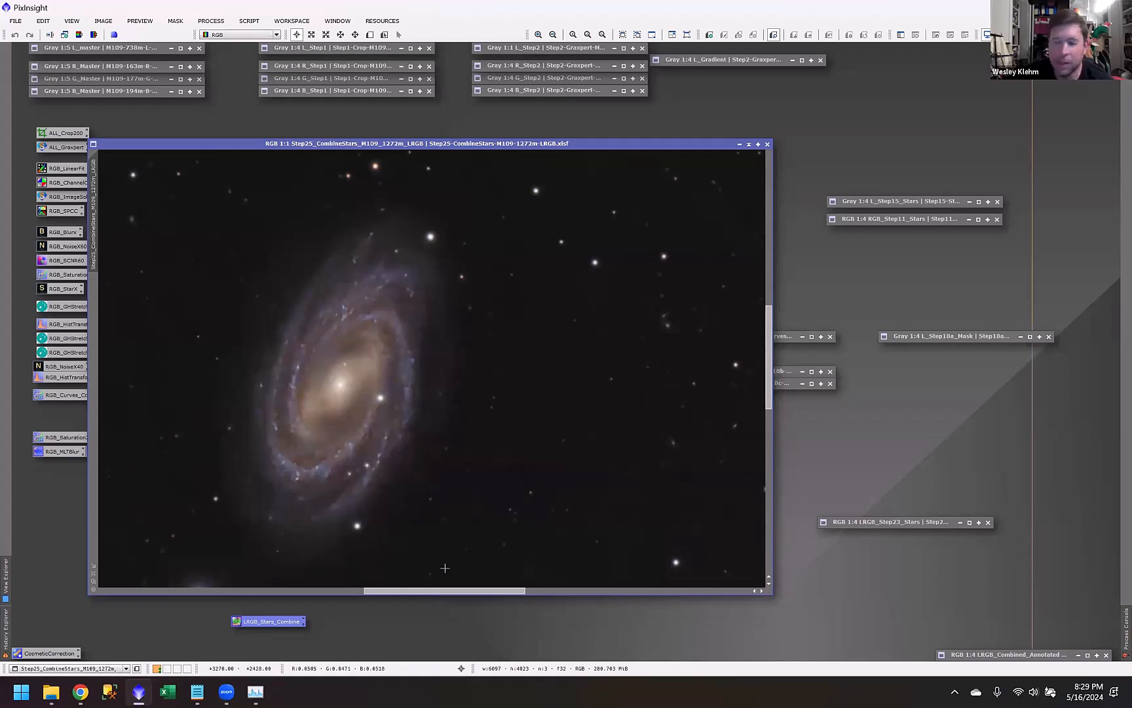
Step: Inspect the star field beside the main galaxy in Step25_CombineStars up close, and return to the full 1:4 view
left_click_drag(417, 593, 511, 592)
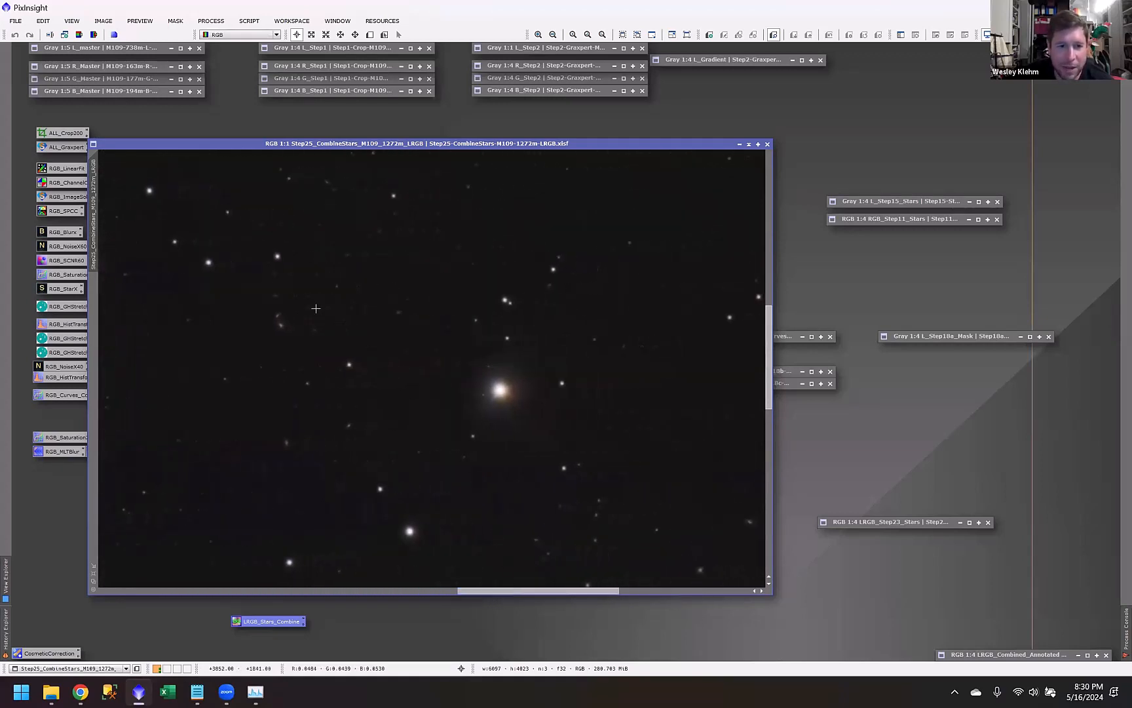
scroll(269, 303, "up", 3)
scroll(334, 440, "down", 5)
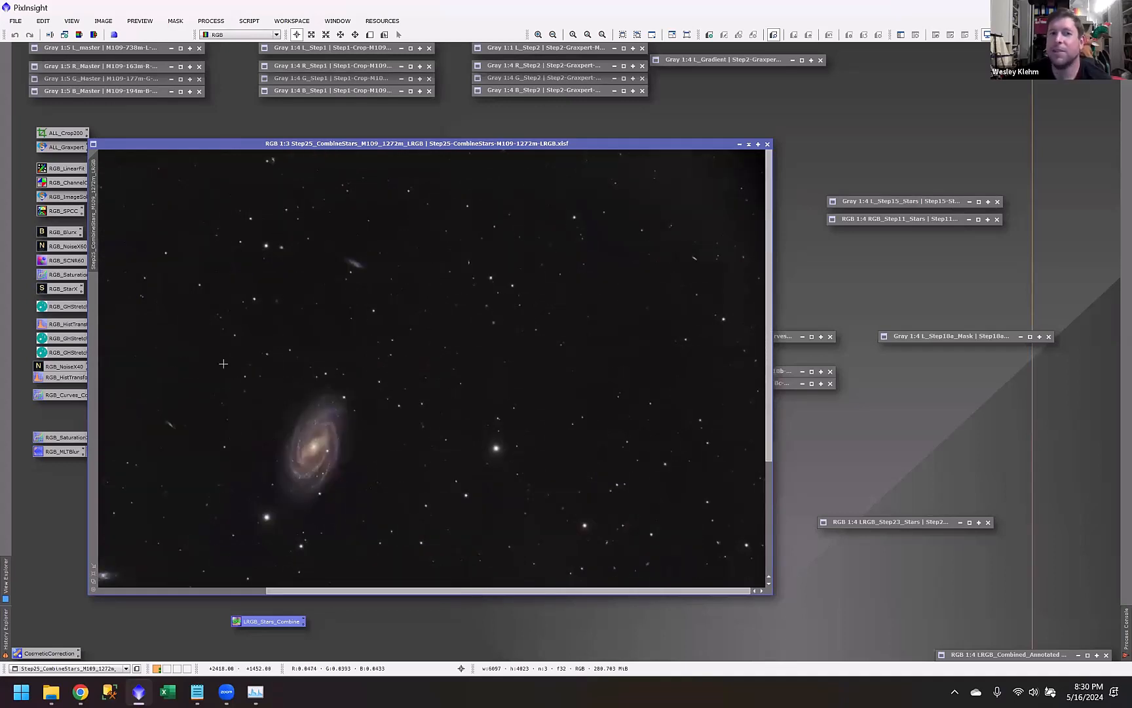
scroll(524, 398, "down", 1)
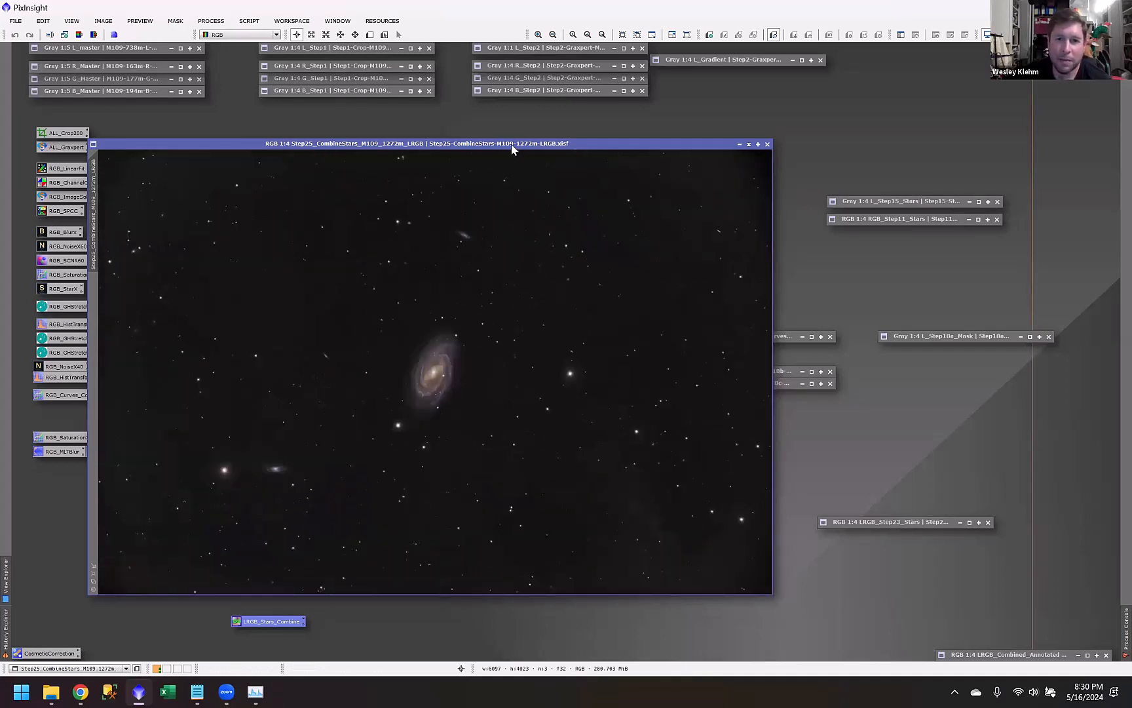
Step: Move the Step25_CombineStars image aside and look up the AnnotateImage script among the rendering scripts without running it
left_click_drag(512, 144, 453, 113)
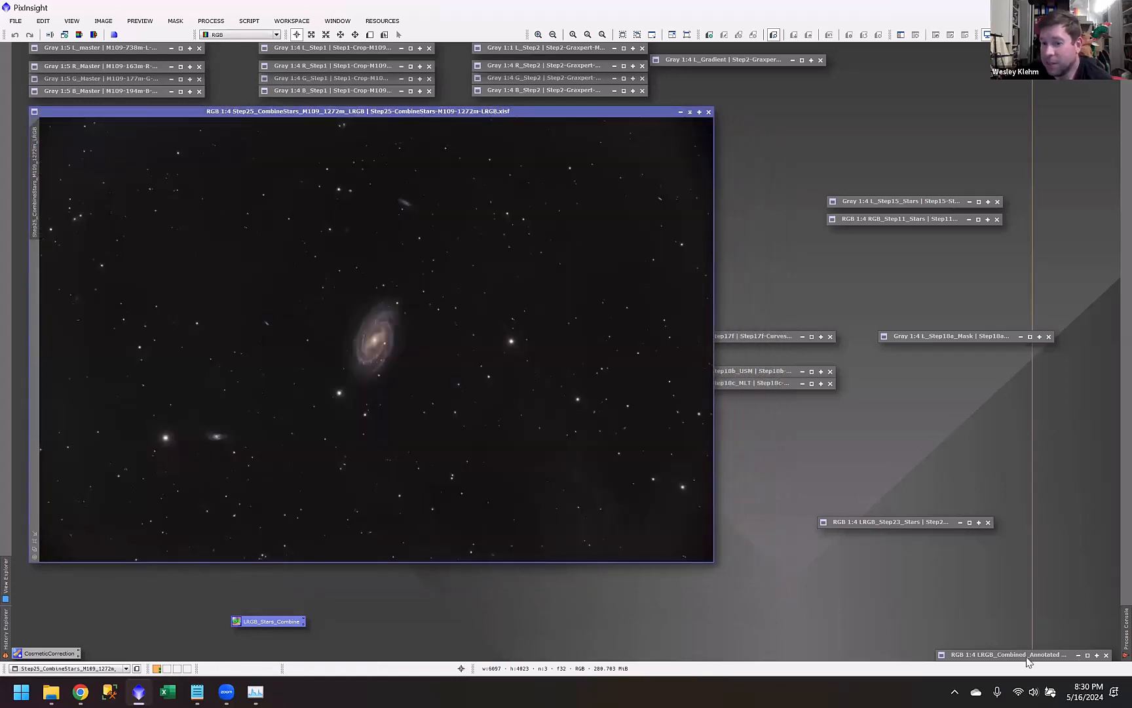
left_click(249, 20)
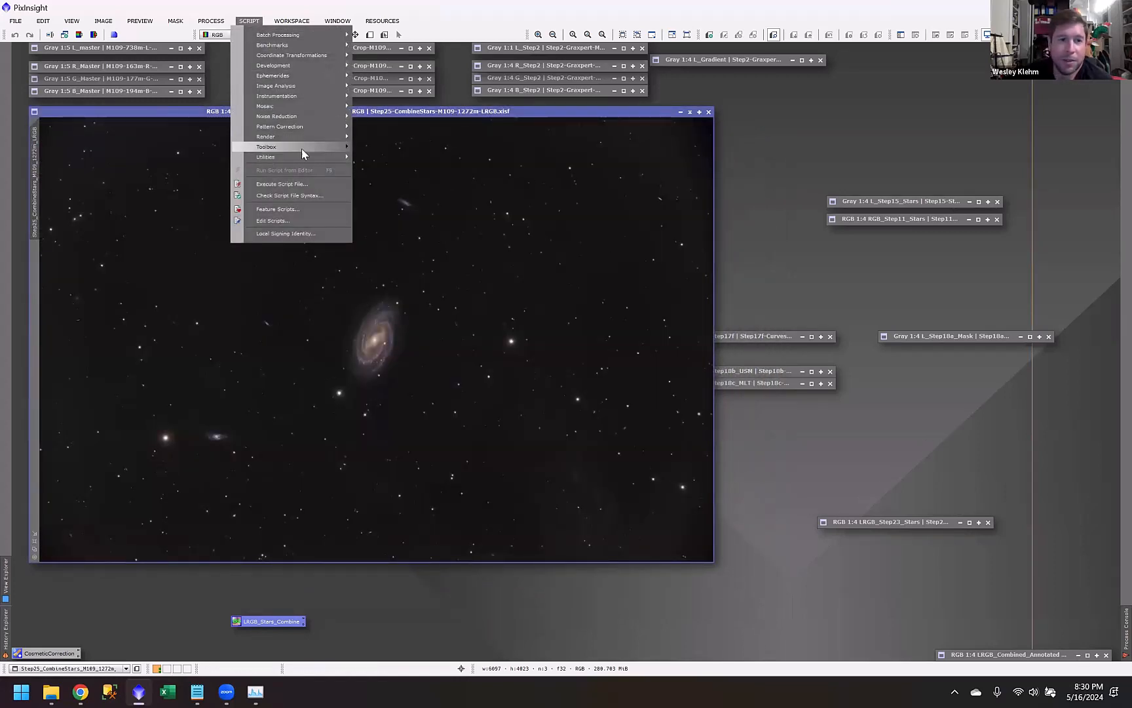
mouse_move(301, 148)
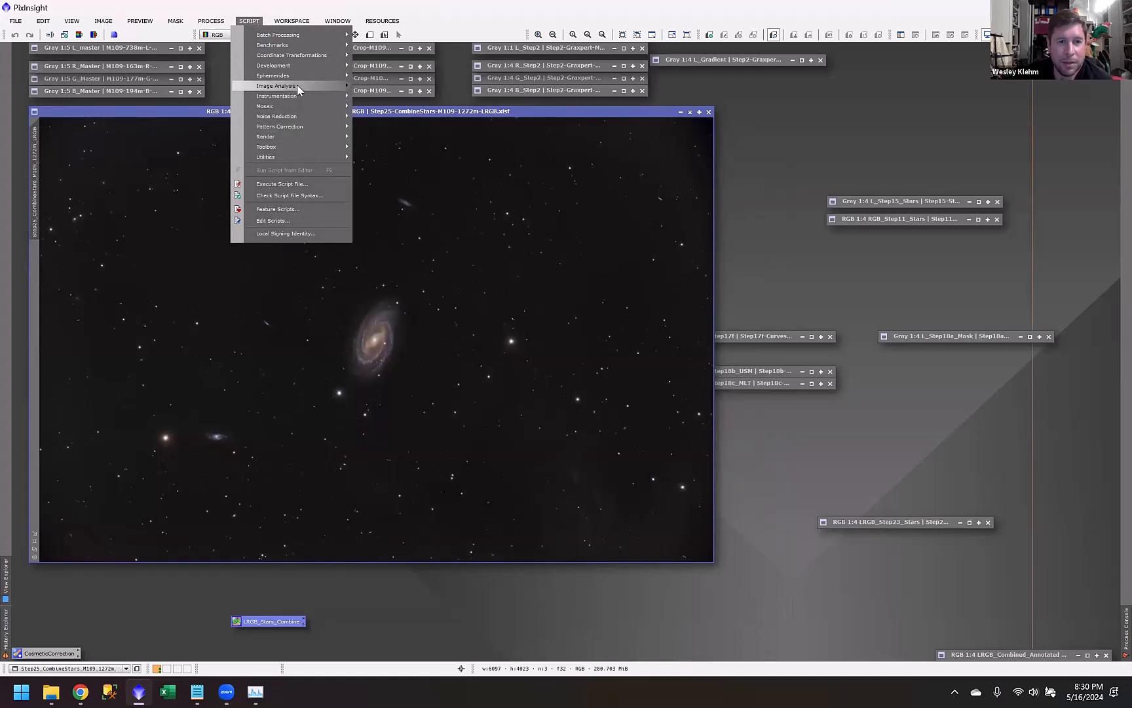
mouse_move(296, 86)
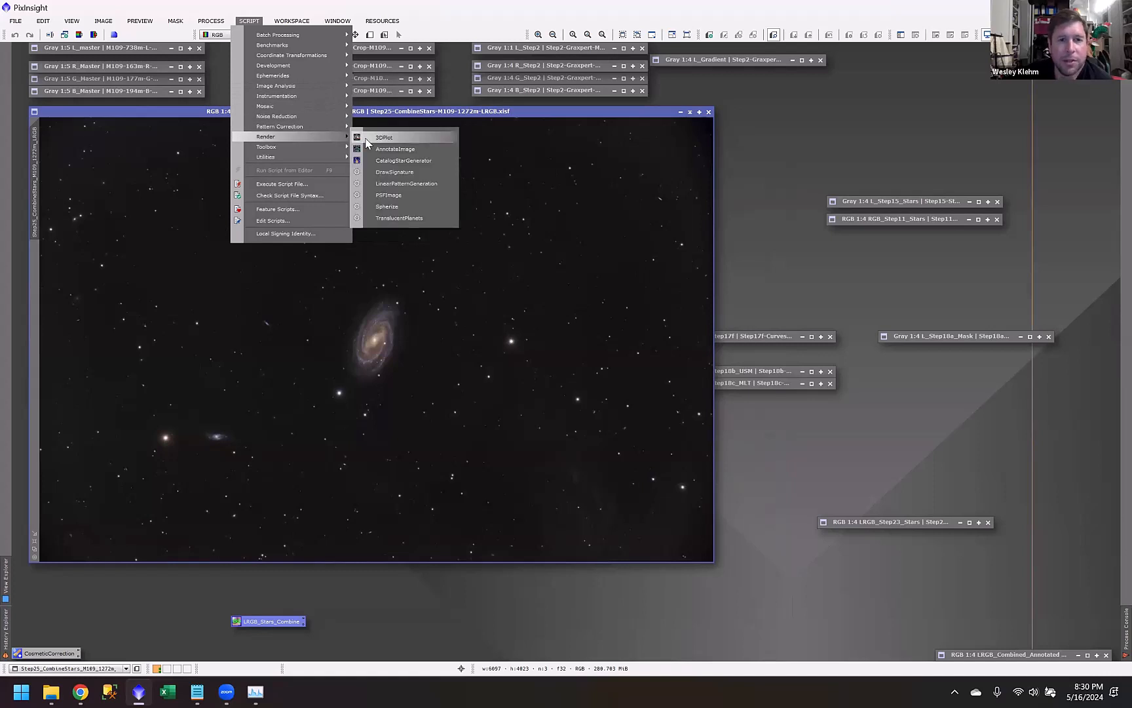
left_click(745, 284)
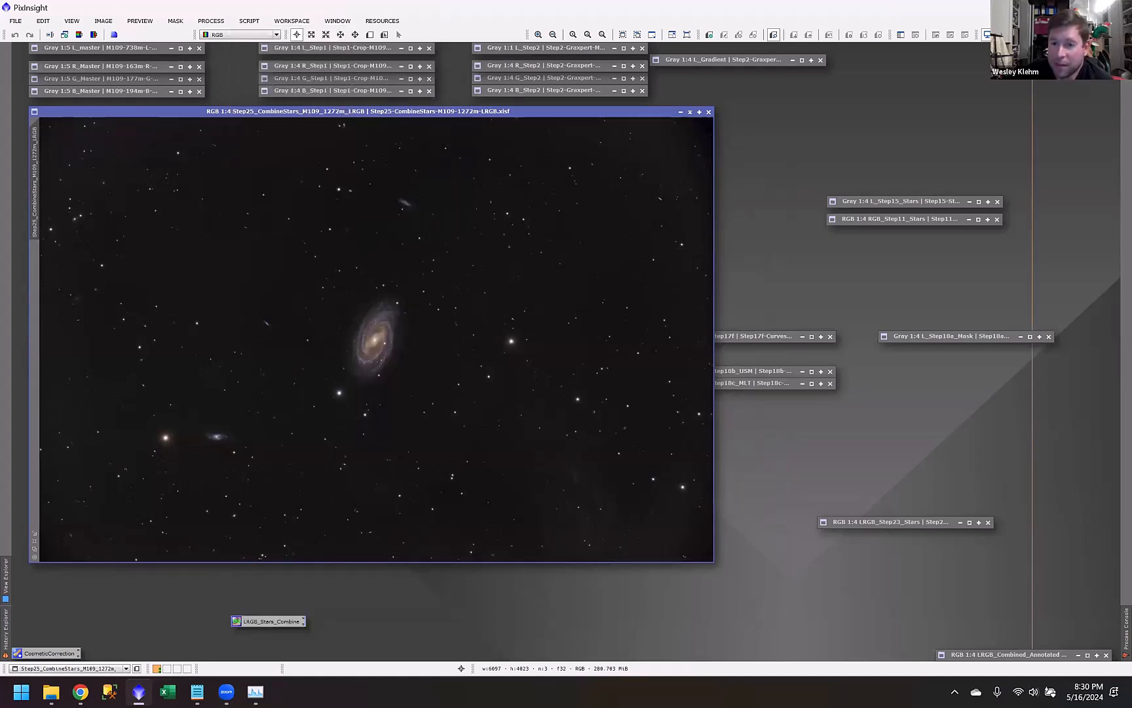
Step: Open the LRGB_Combined_Annotated image, place it beside Step25_CombineStars, examine the PGC37553 galaxy at 1:1 and return to 1:4
double_click(1009, 655)
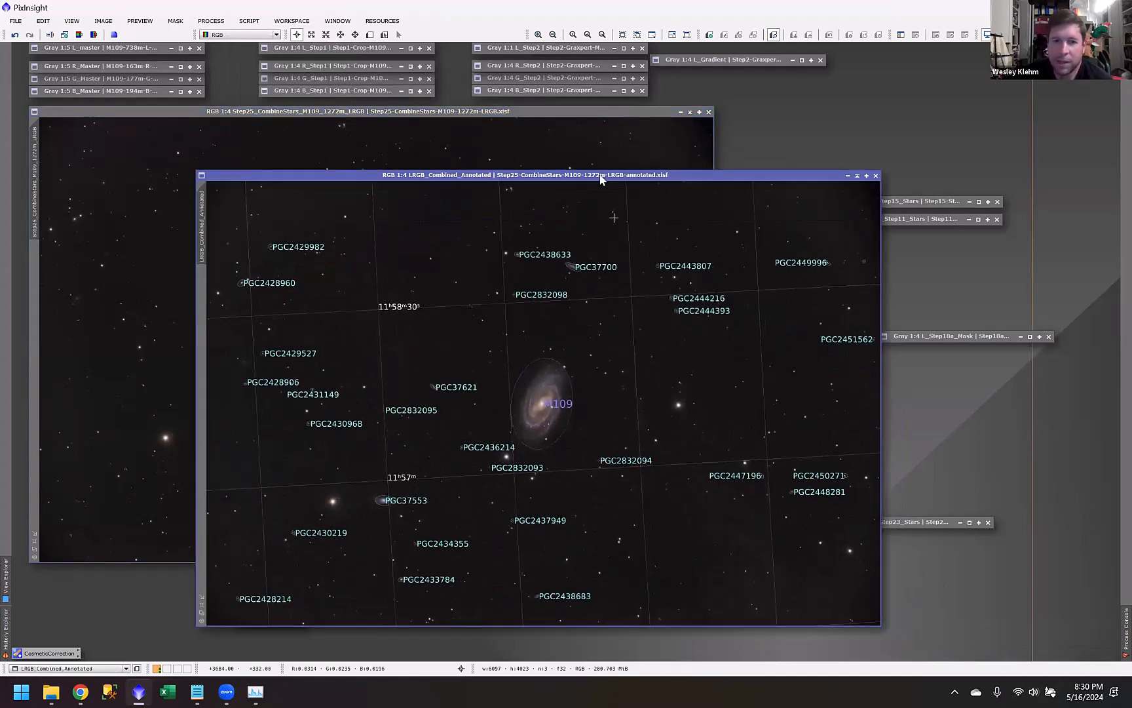
left_click_drag(613, 181, 744, 160)
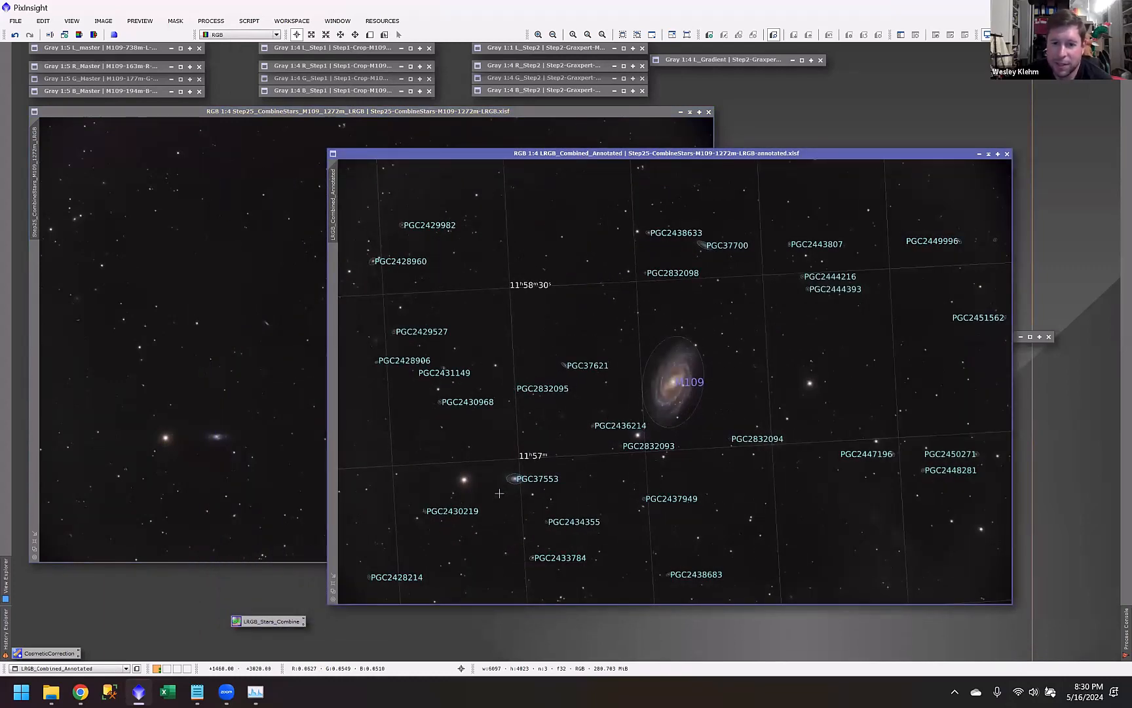
scroll(524, 492, "up", 4)
scroll(464, 467, "down", 1)
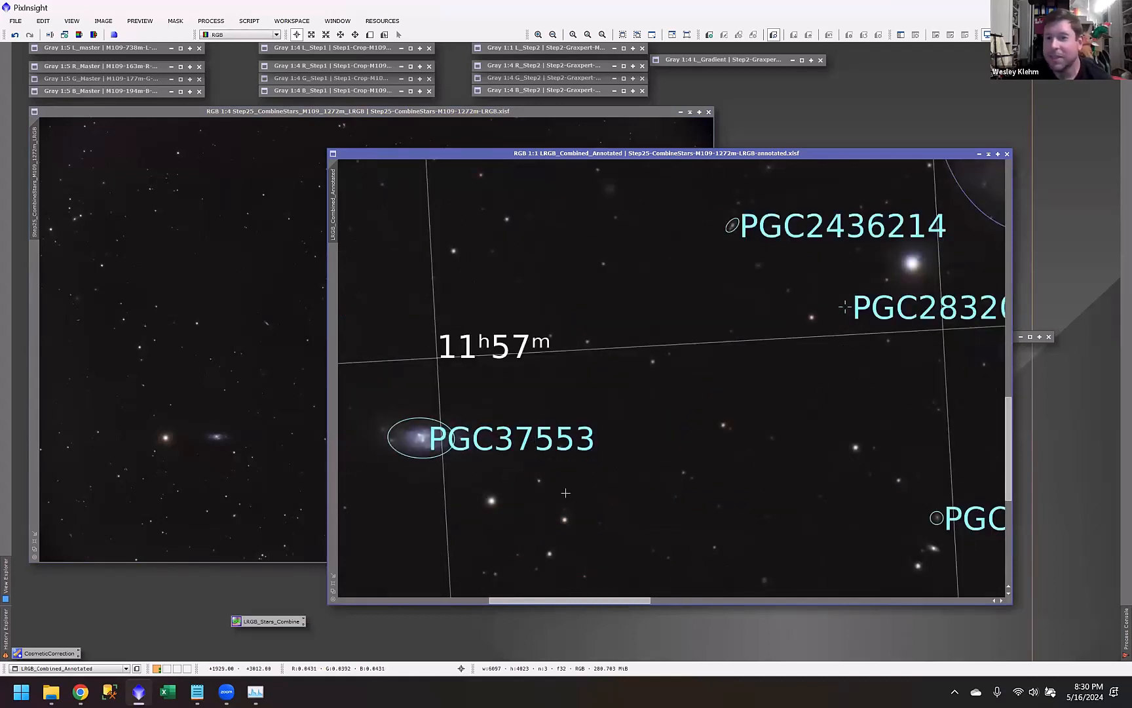
scroll(563, 490, "down", 1)
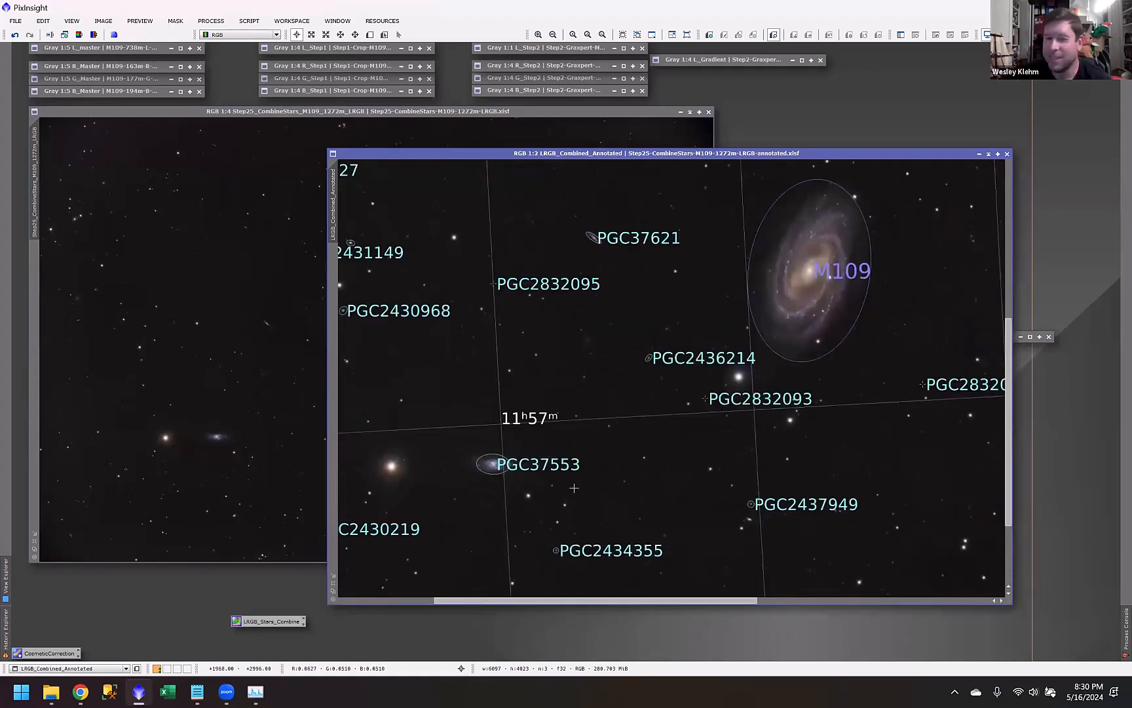
scroll(582, 475, "down", 2)
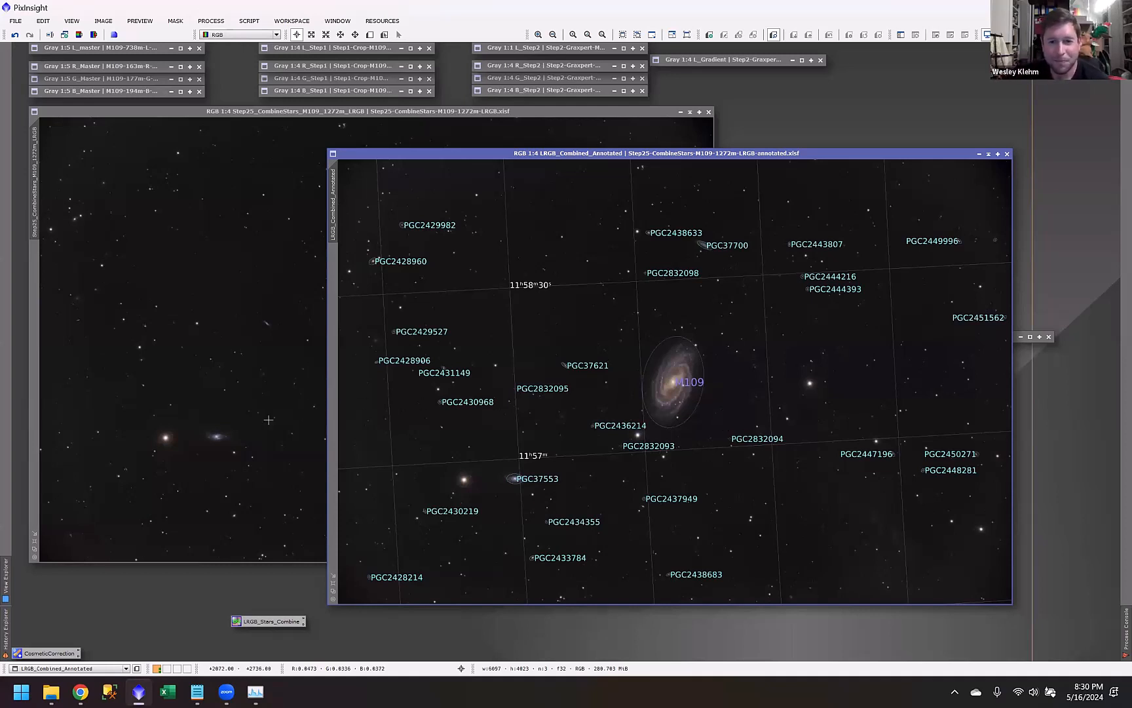
Step: Alternate between Step25_CombineStars and LRGB_Combined_Annotated to compare the plain and labelled fields, ending on the annotated image
left_click(268, 419)
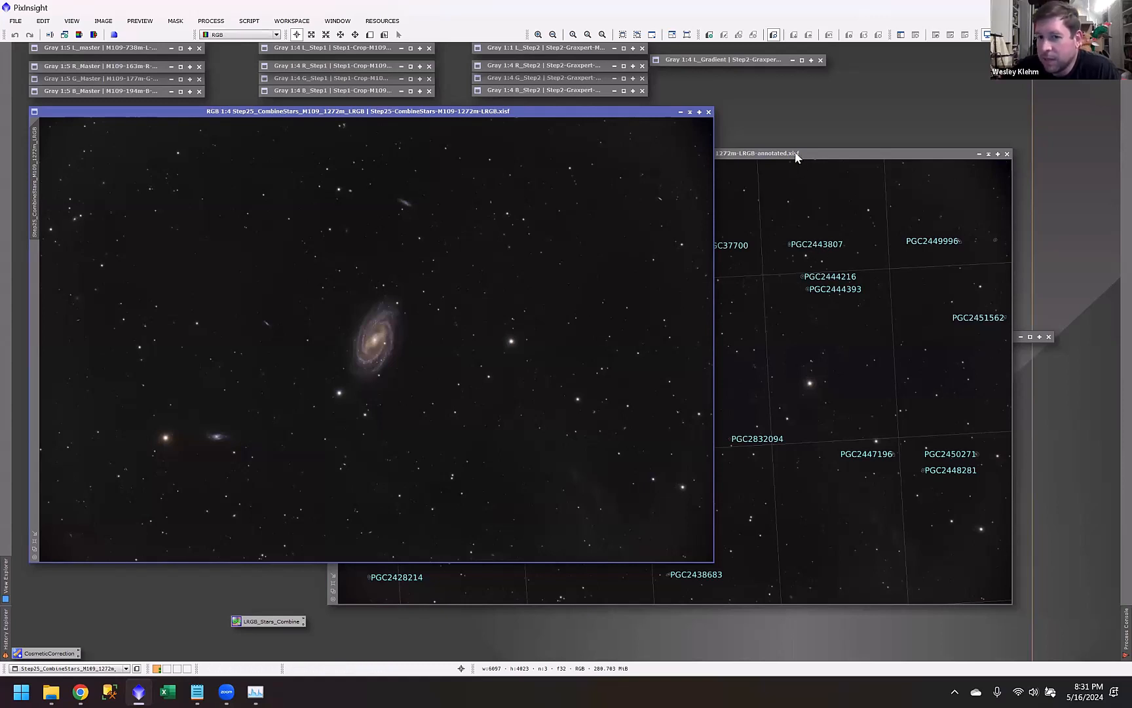
mouse_move(796, 157)
left_mouse_down()
mouse_move(780, 169)
mouse_move(786, 188)
left_mouse_up()
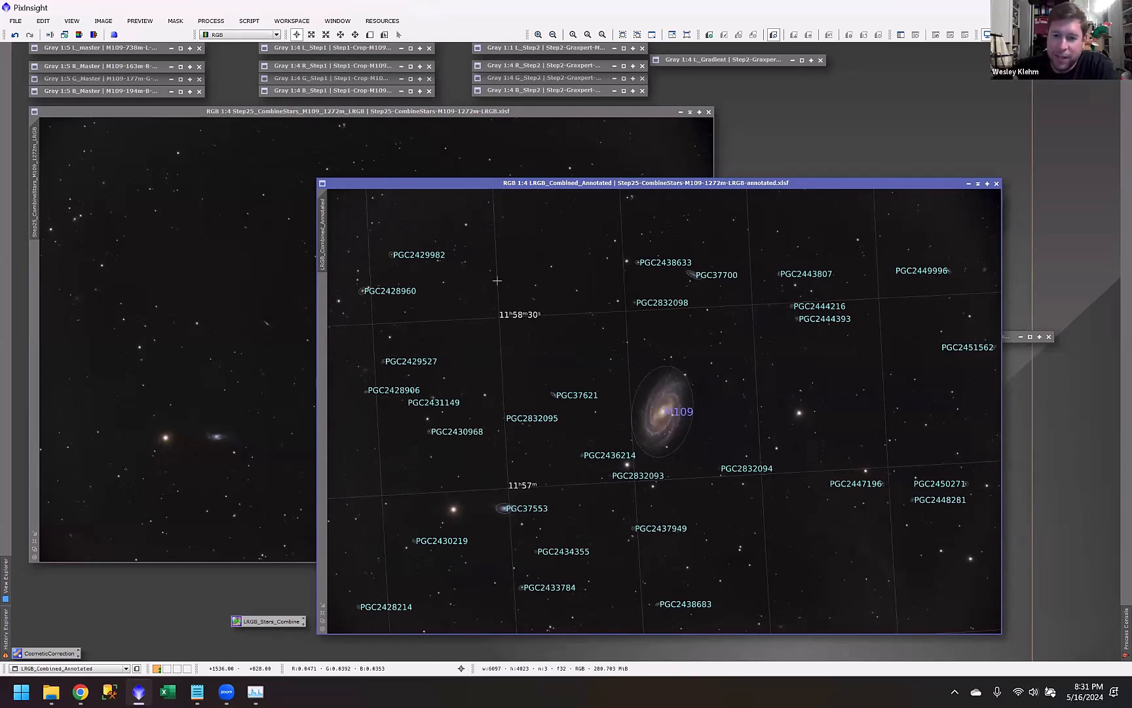
left_click(550, 145)
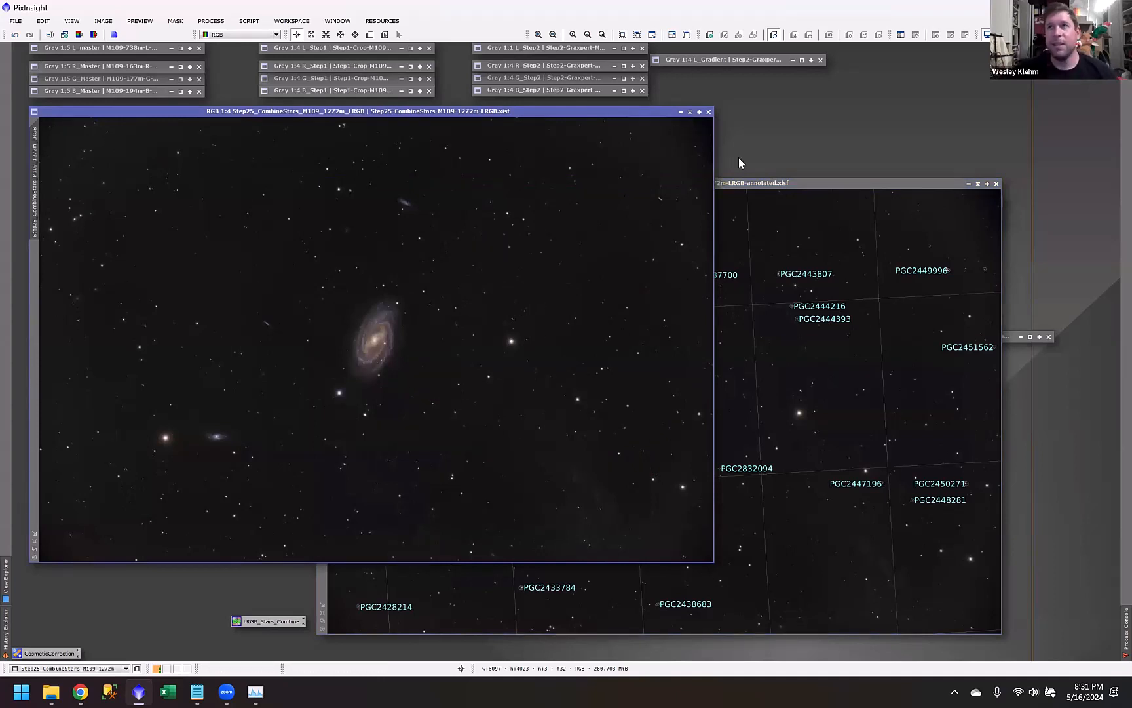
left_click(786, 184)
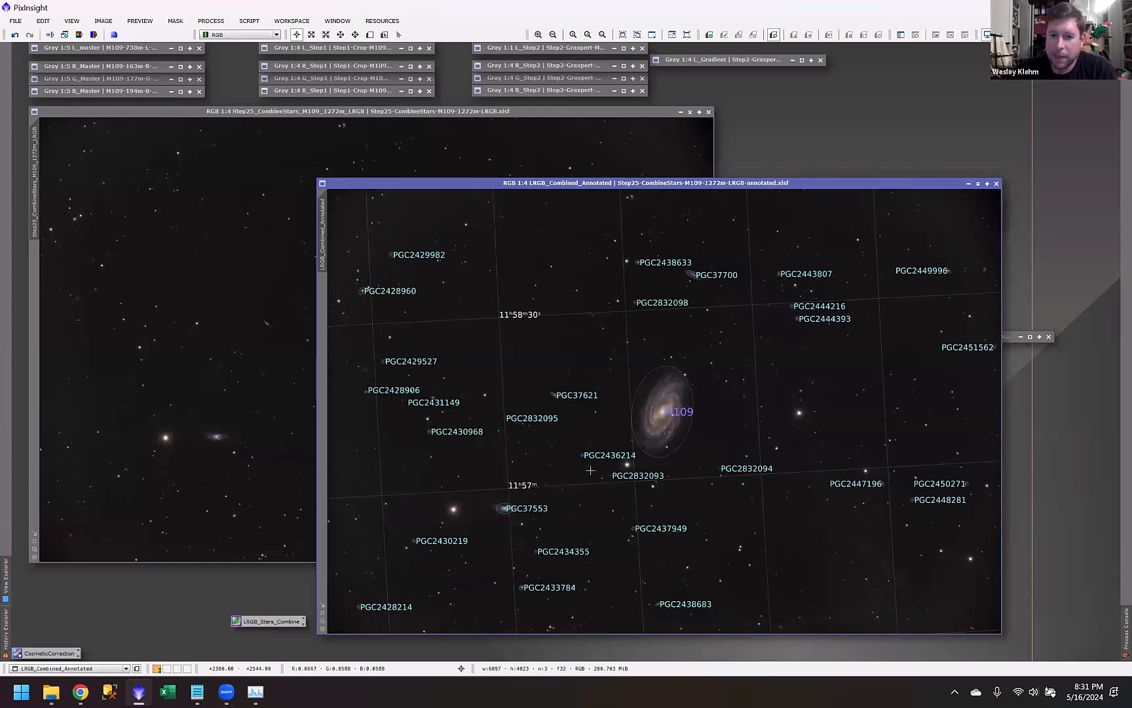
Step: Examine PGC37553, M109 and PGC37700 up close in the annotated image, and return to the full 1:4 view
scroll(589, 470, "up", 2)
scroll(587, 462, "down", 1)
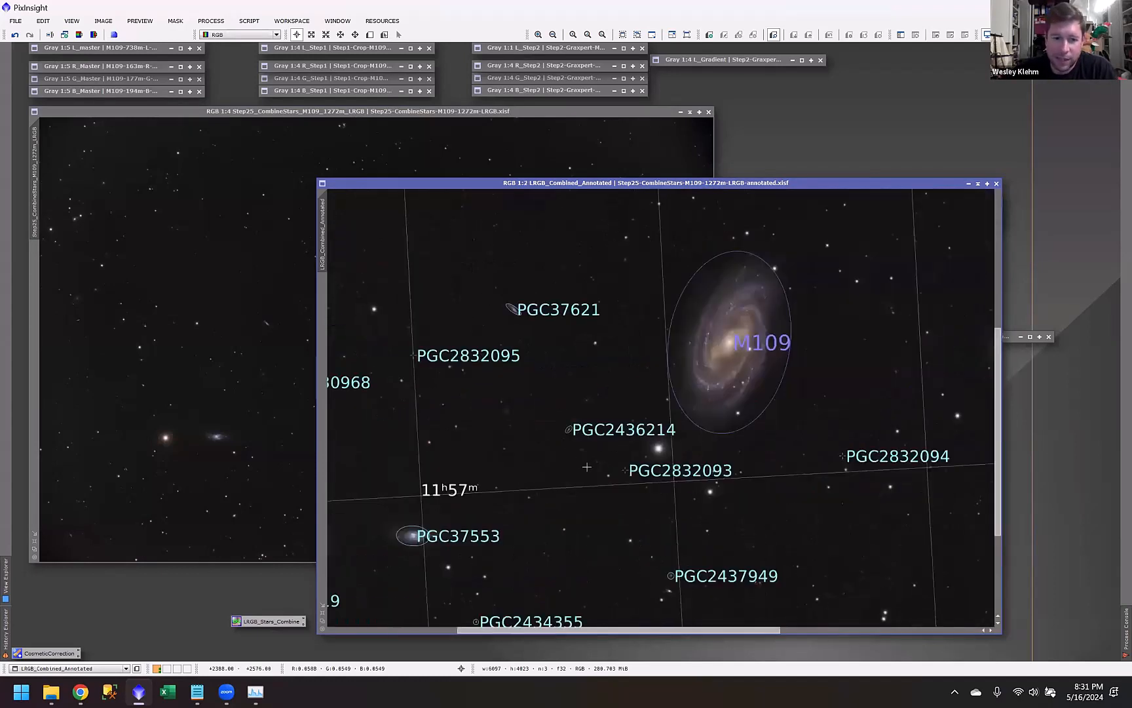
scroll(426, 549, "up", 2)
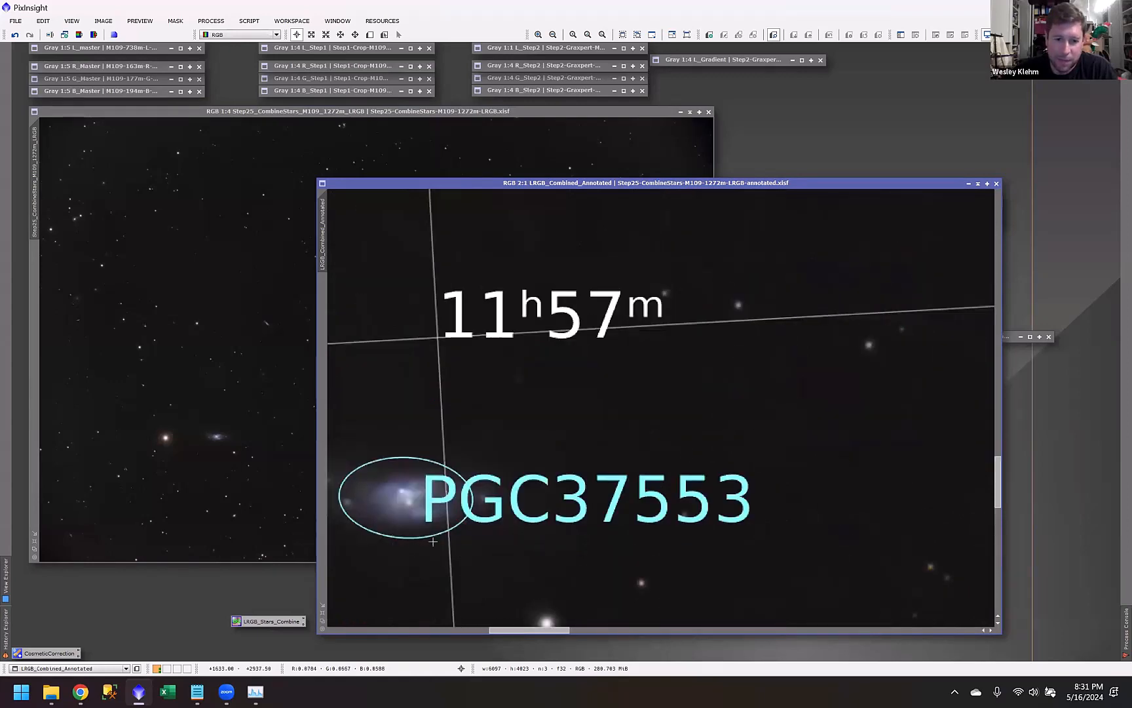
scroll(460, 510, "down", 3)
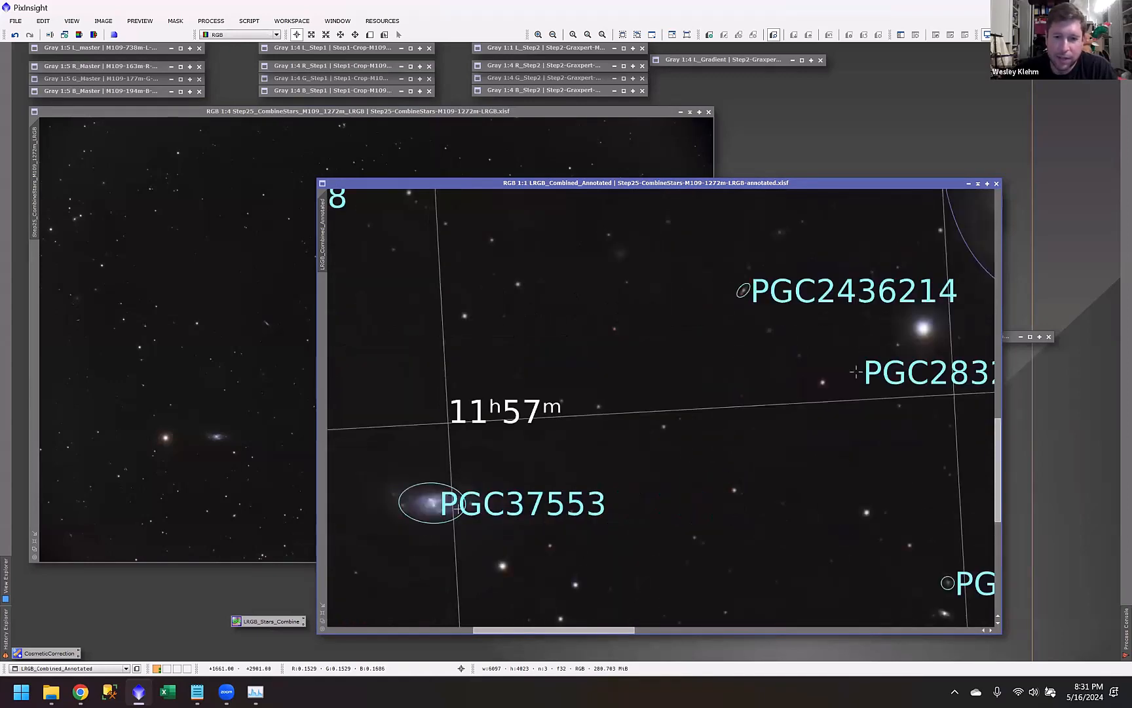
scroll(685, 383, "up", 2)
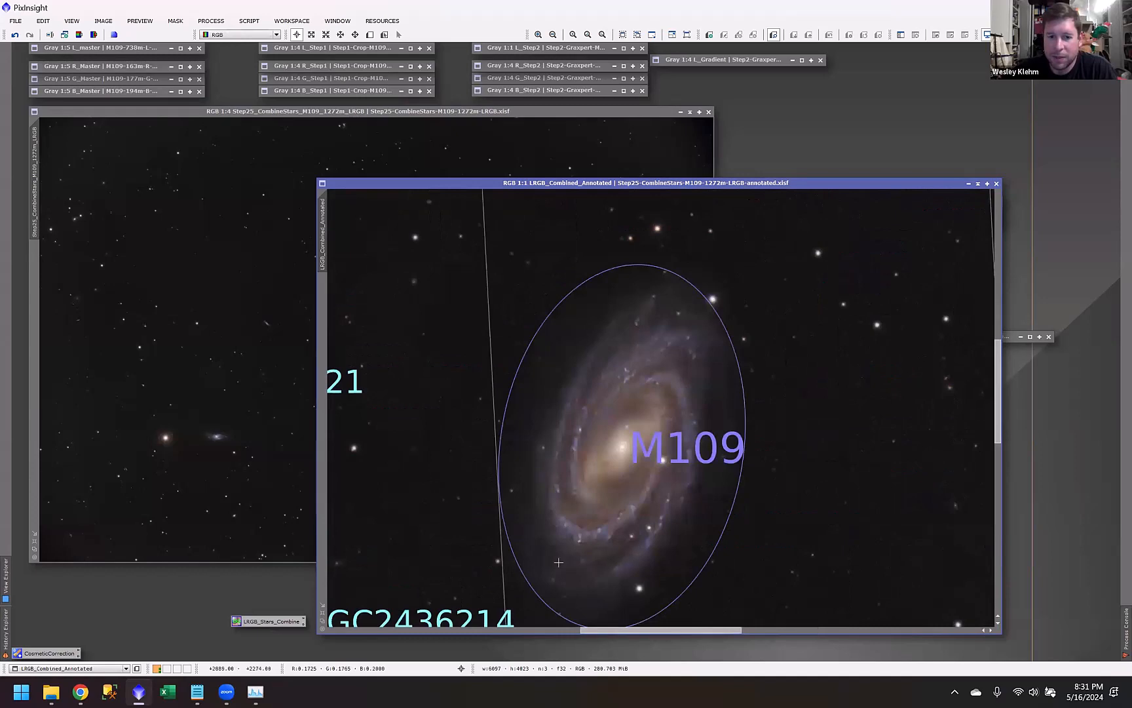
scroll(564, 552, "down", 2)
scroll(625, 296, "up", 3)
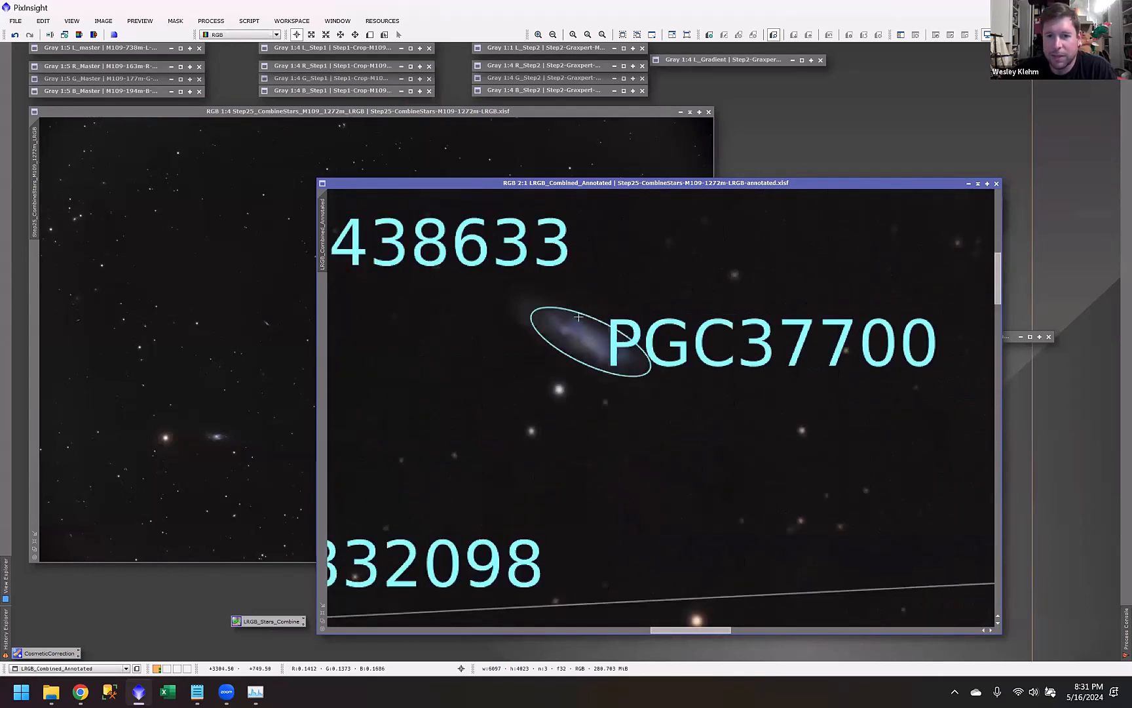
scroll(659, 453, "down", 4)
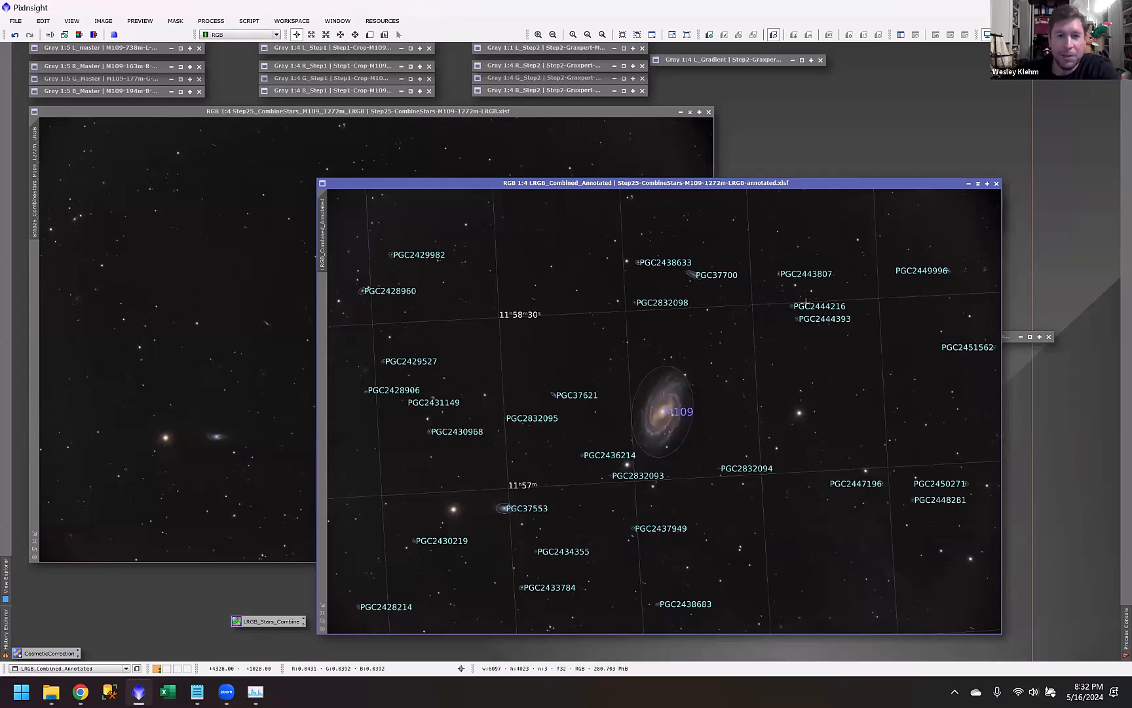
Step: Compare the main galaxy at 1:1 in Step25_CombineStars and L_master, collapse L_master, and return Step25_CombineStars to 1:4
left_click(582, 172)
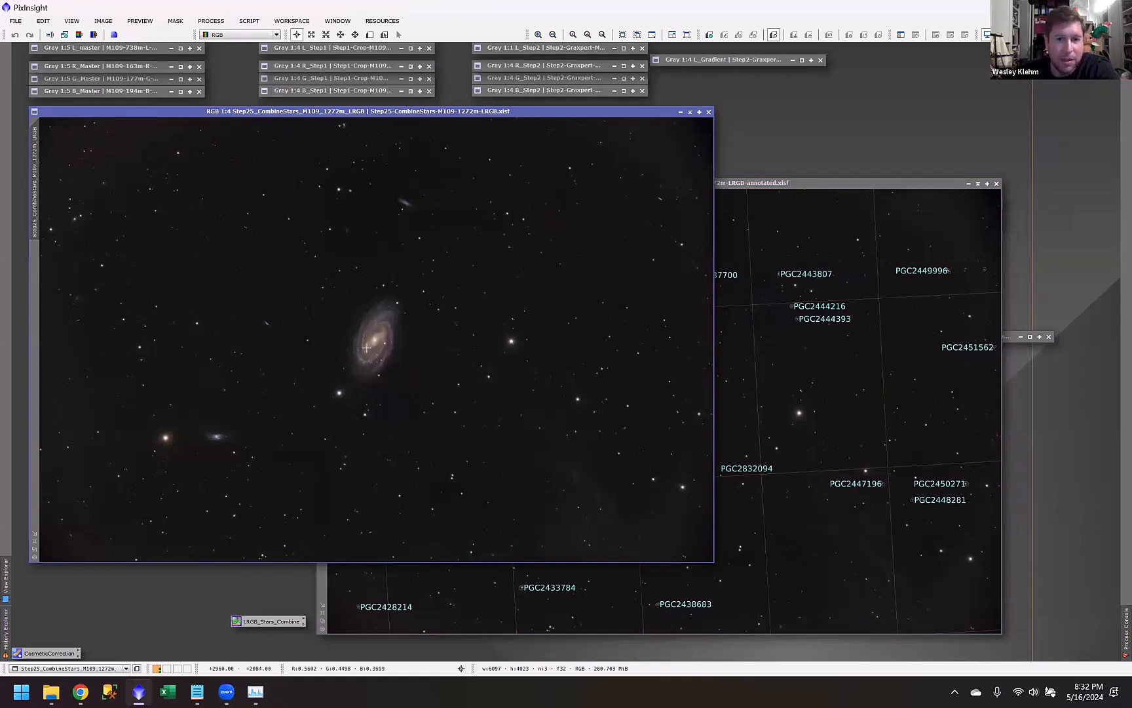
scroll(369, 354, "up", 2)
scroll(413, 338, "up", 1)
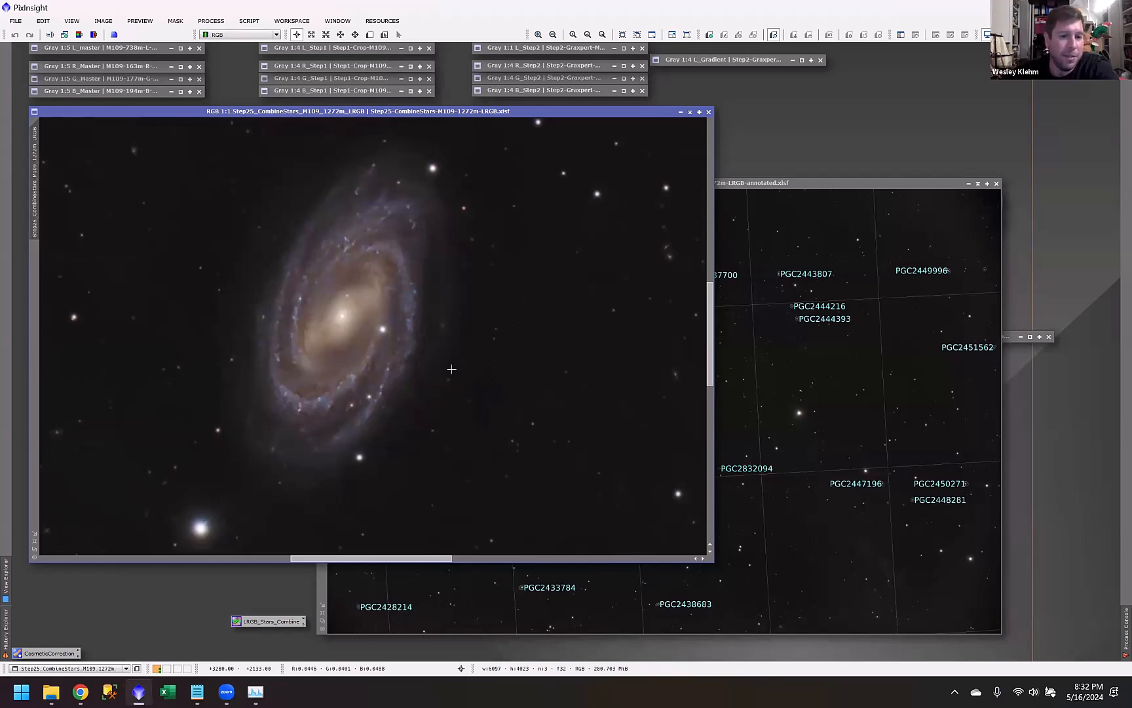
double_click(131, 49)
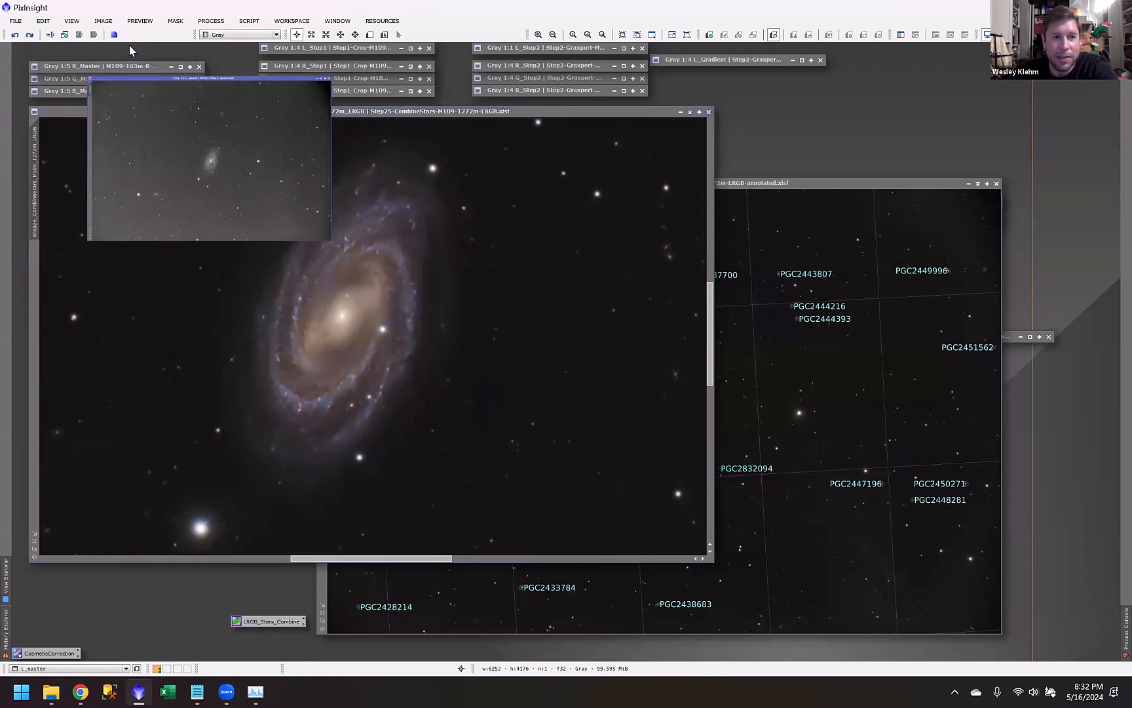
scroll(456, 326, "up", 2)
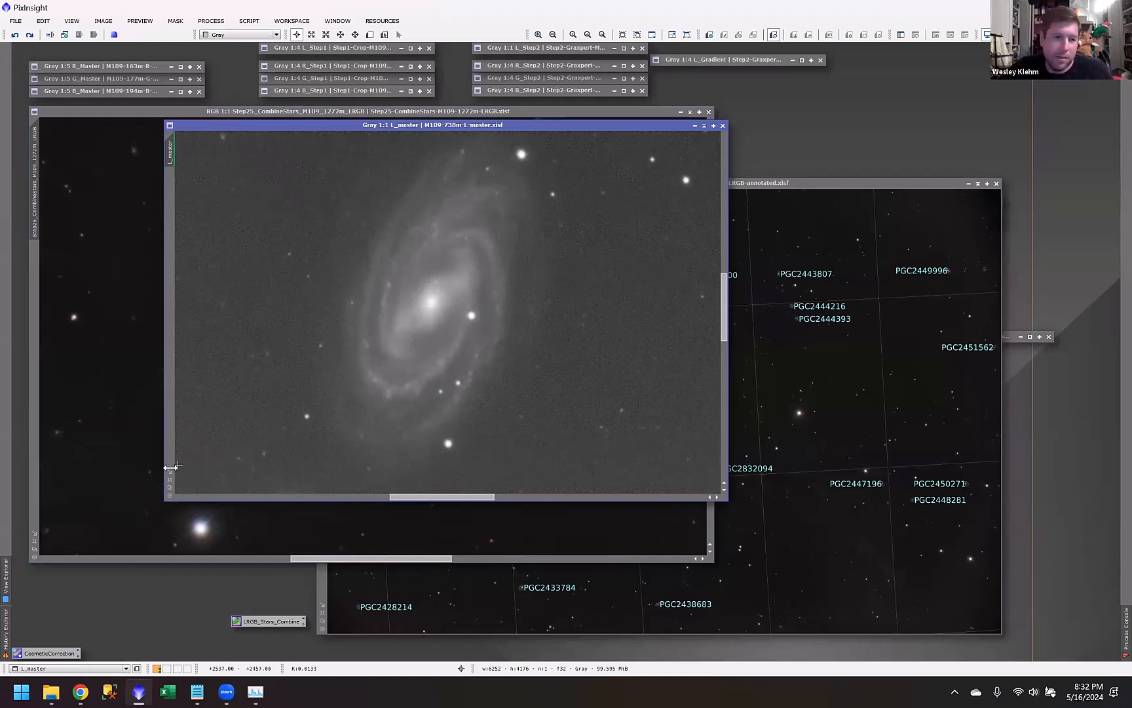
left_click(705, 125)
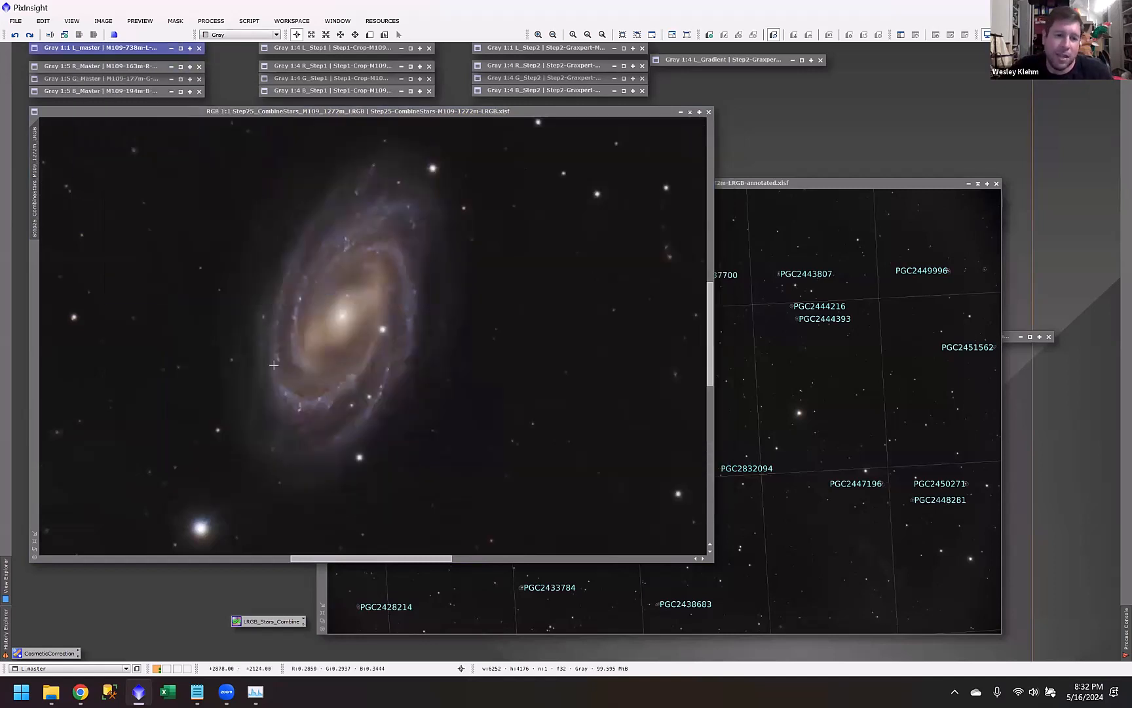
scroll(314, 454, "down", 1)
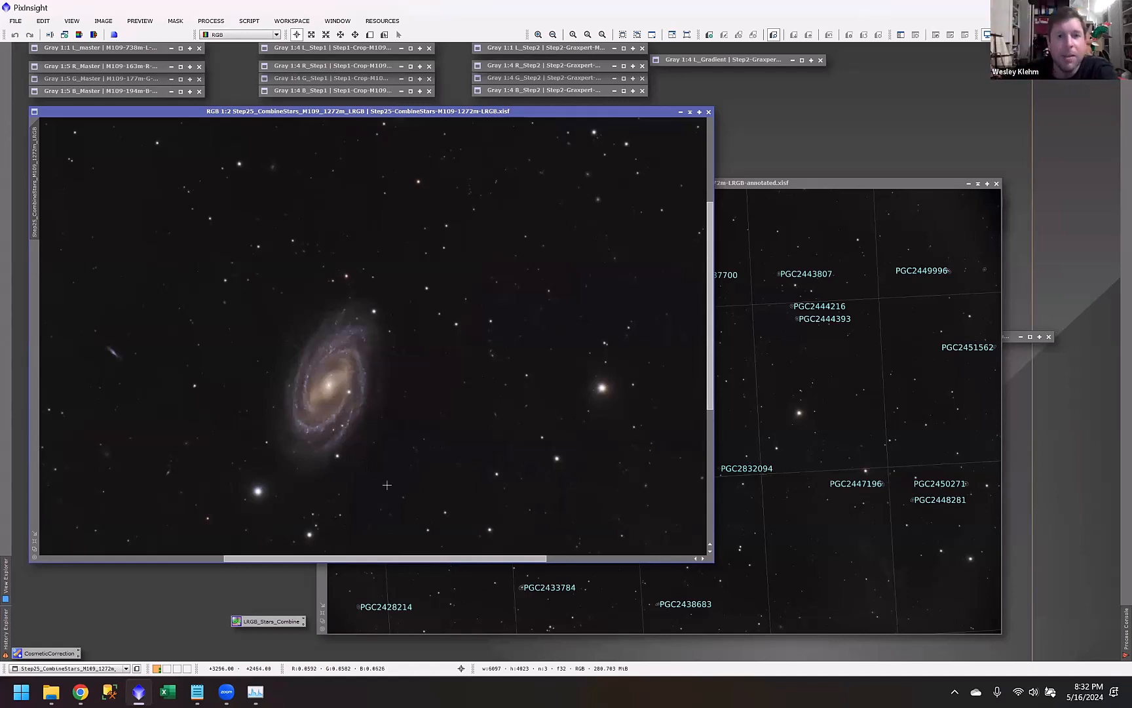
scroll(354, 455, "down", 1)
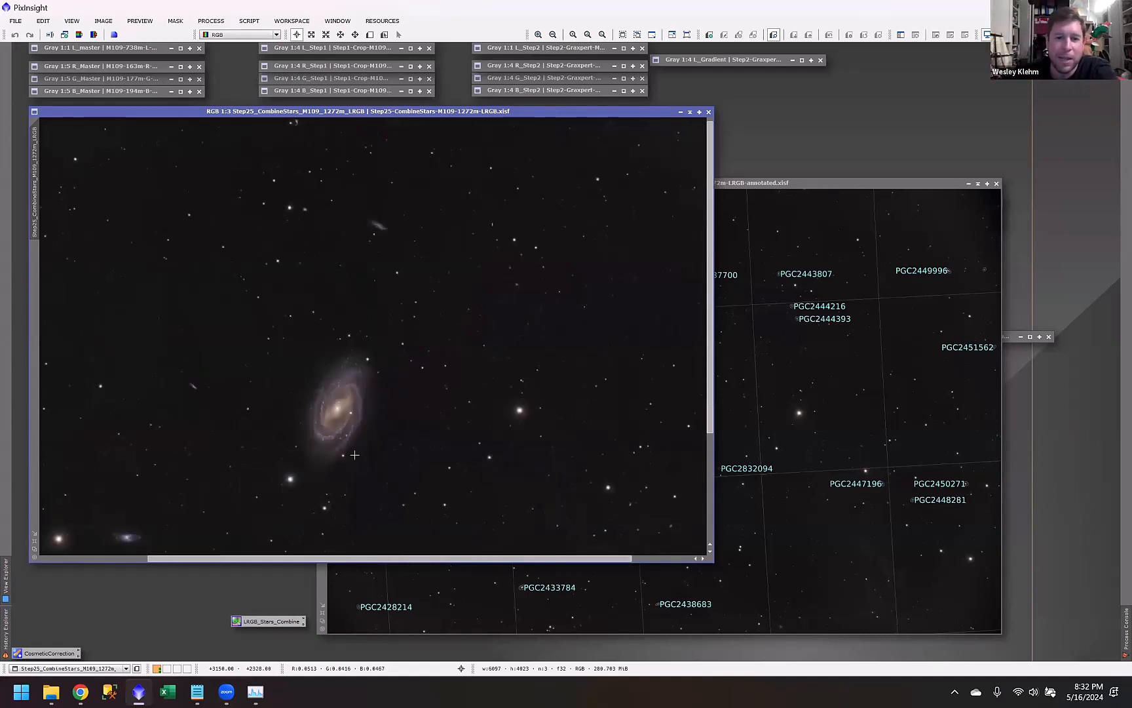
scroll(354, 455, "down", 1)
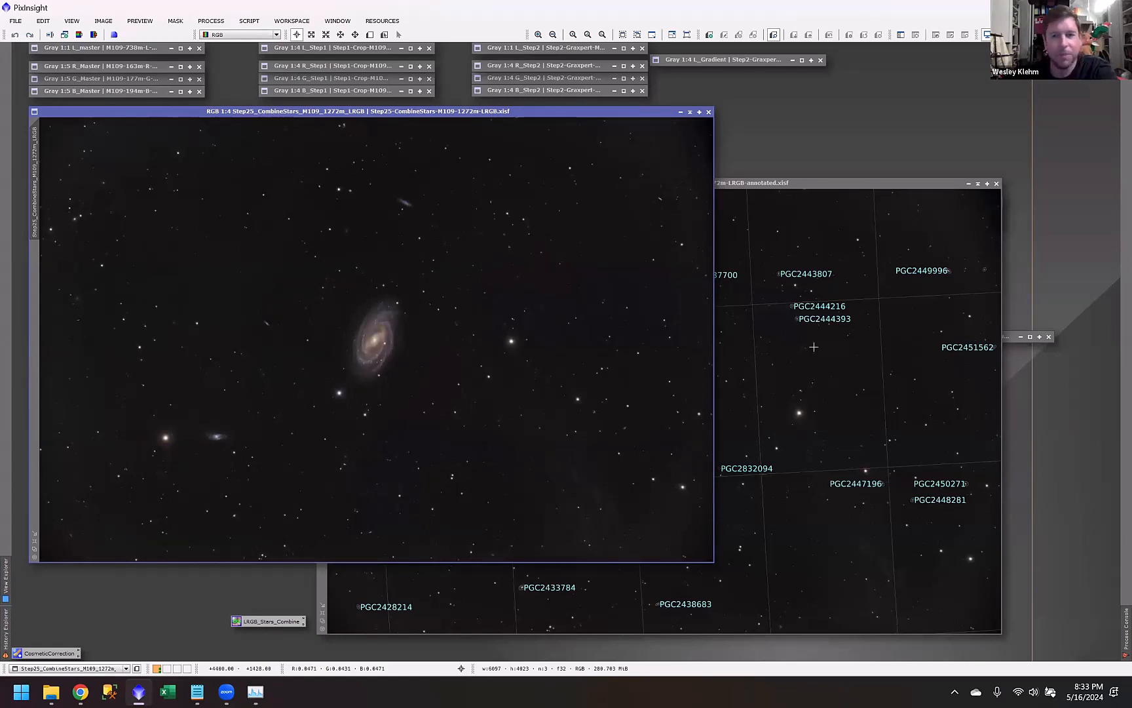
Step: Bring the annotated image forward once more, shift it slightly, and return to the Step25_CombineStars image
left_click(792, 186)
left_click_drag(791, 187, 802, 194)
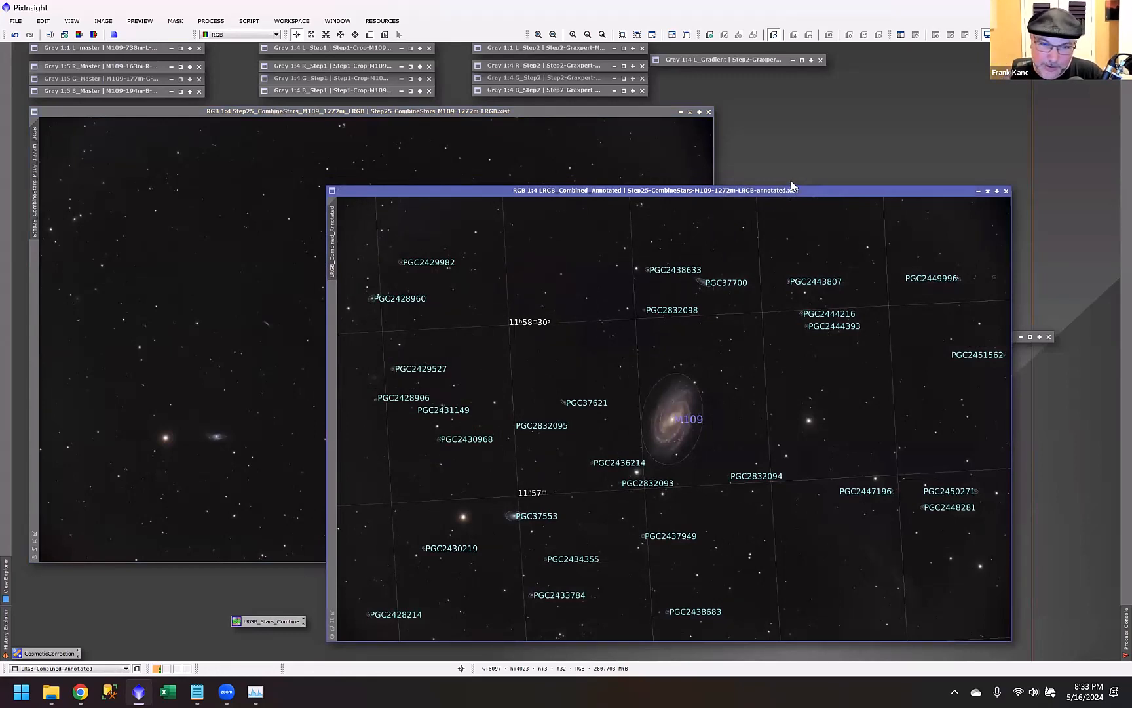
left_click(612, 144)
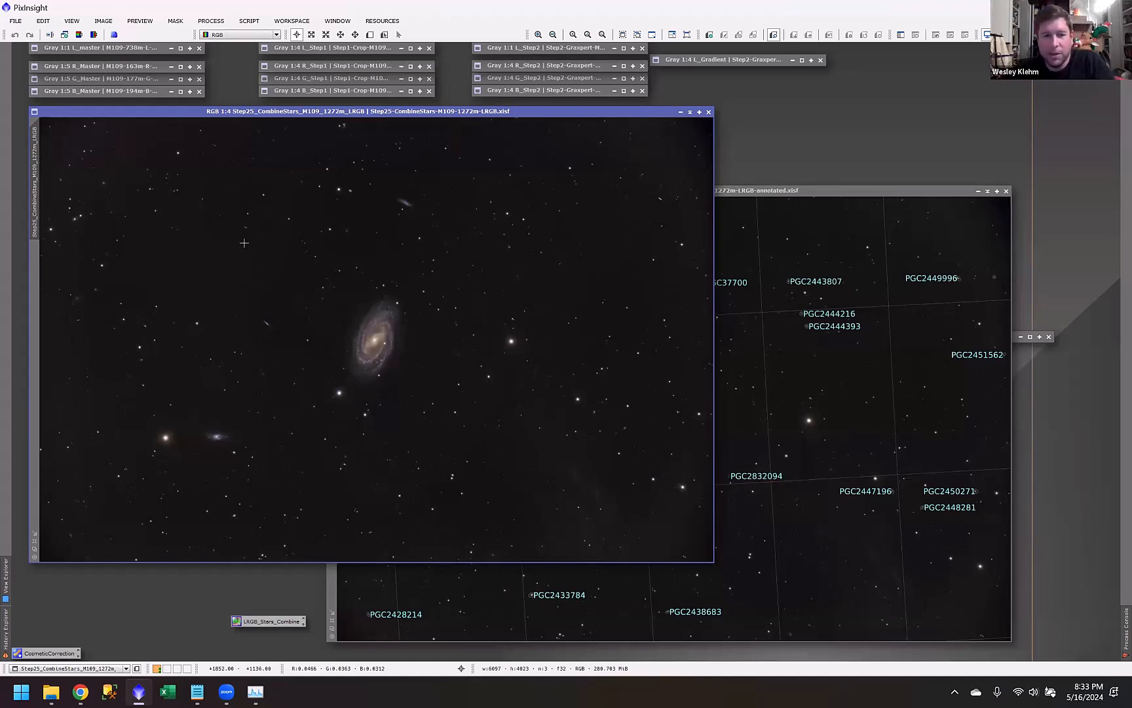
Step: Create a preview of about 2228 × 2272 pixels around the main galaxy in Step25_CombineStars and view it at 1:3
key("alt+n")
left_click_drag(252, 215, 501, 469)
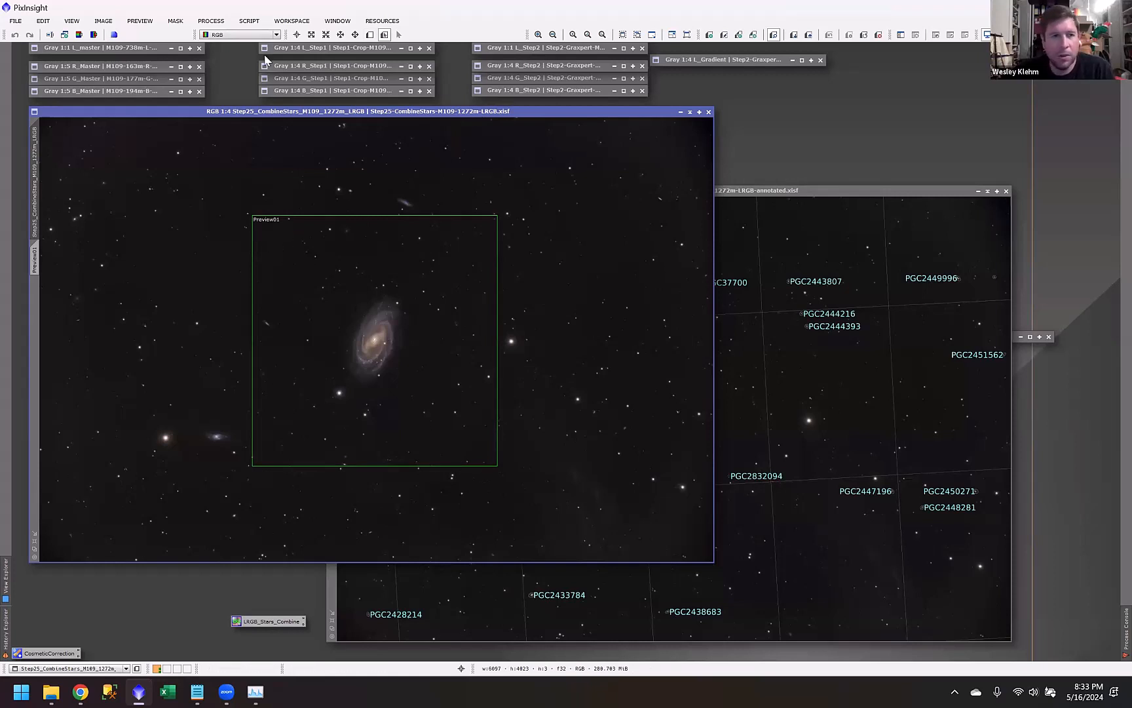
left_click(141, 21)
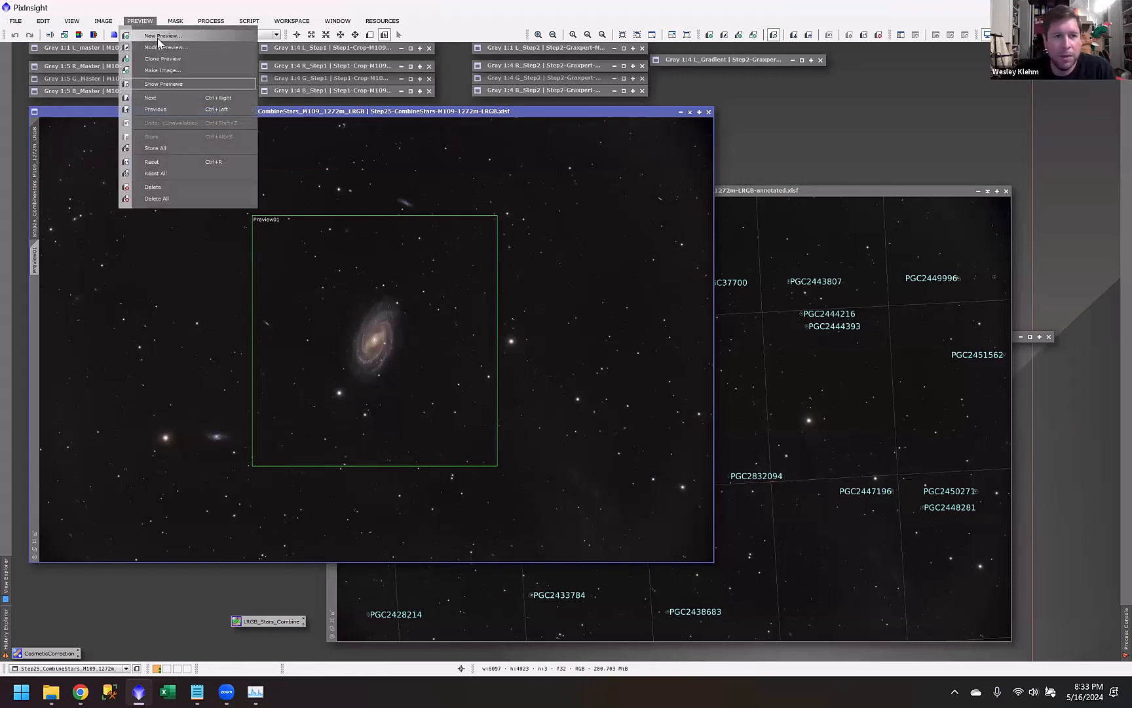
left_click(284, 112)
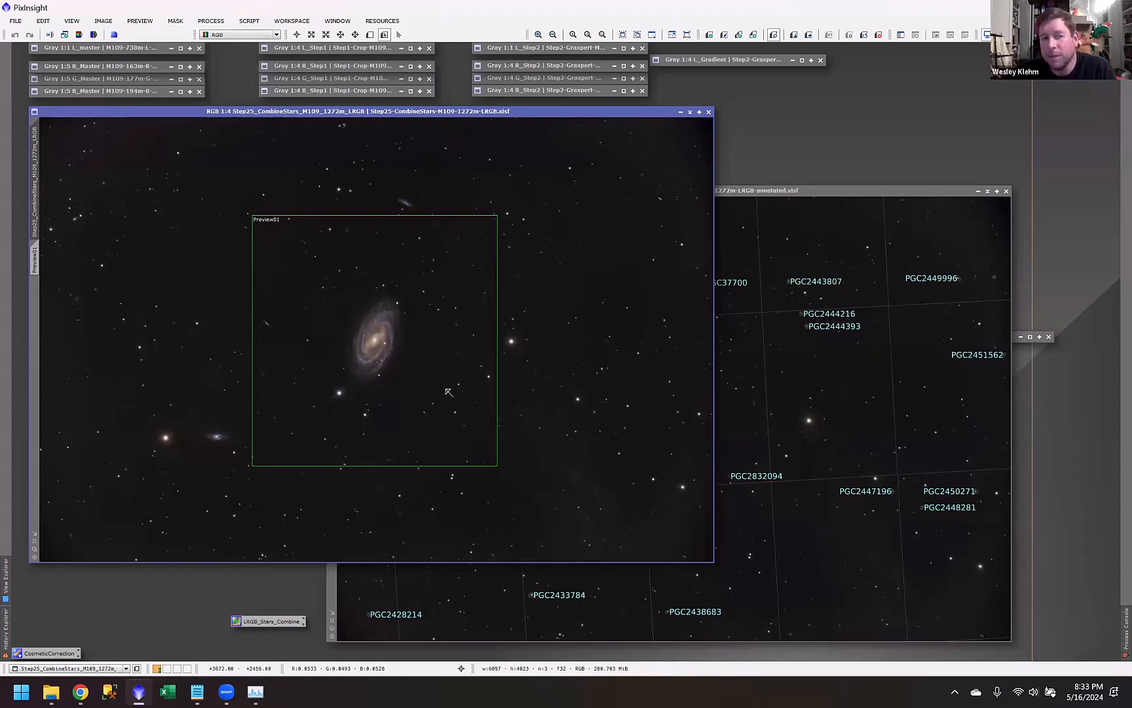
left_click(36, 260)
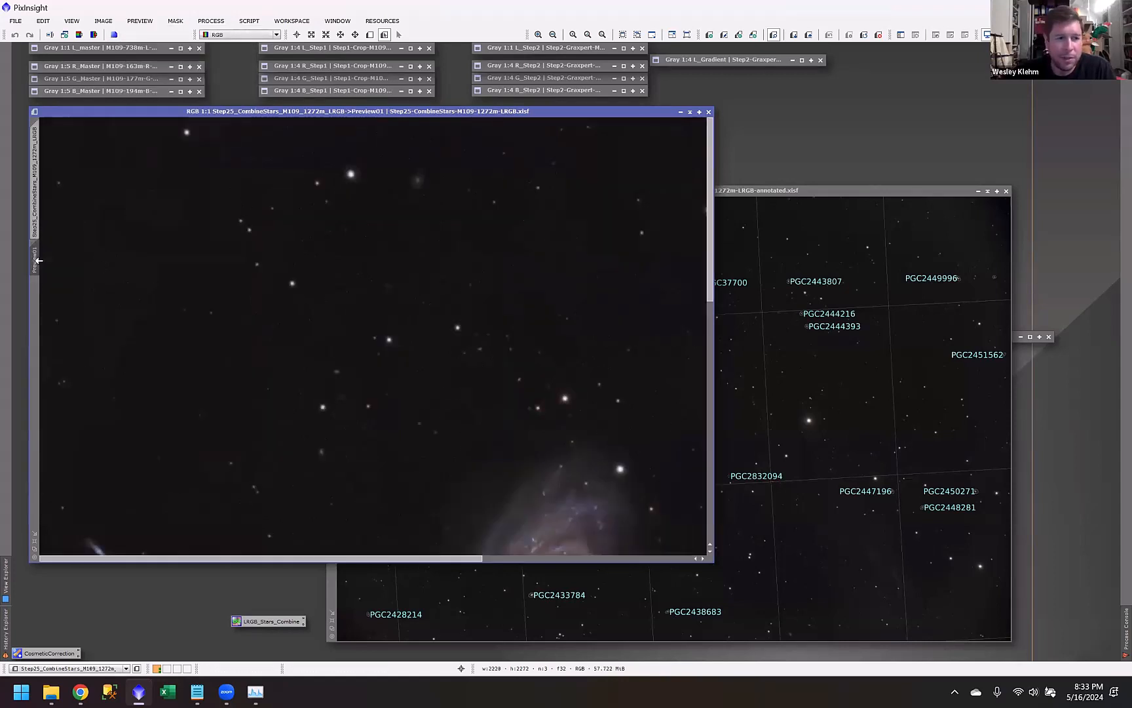
scroll(184, 372, "down", 2)
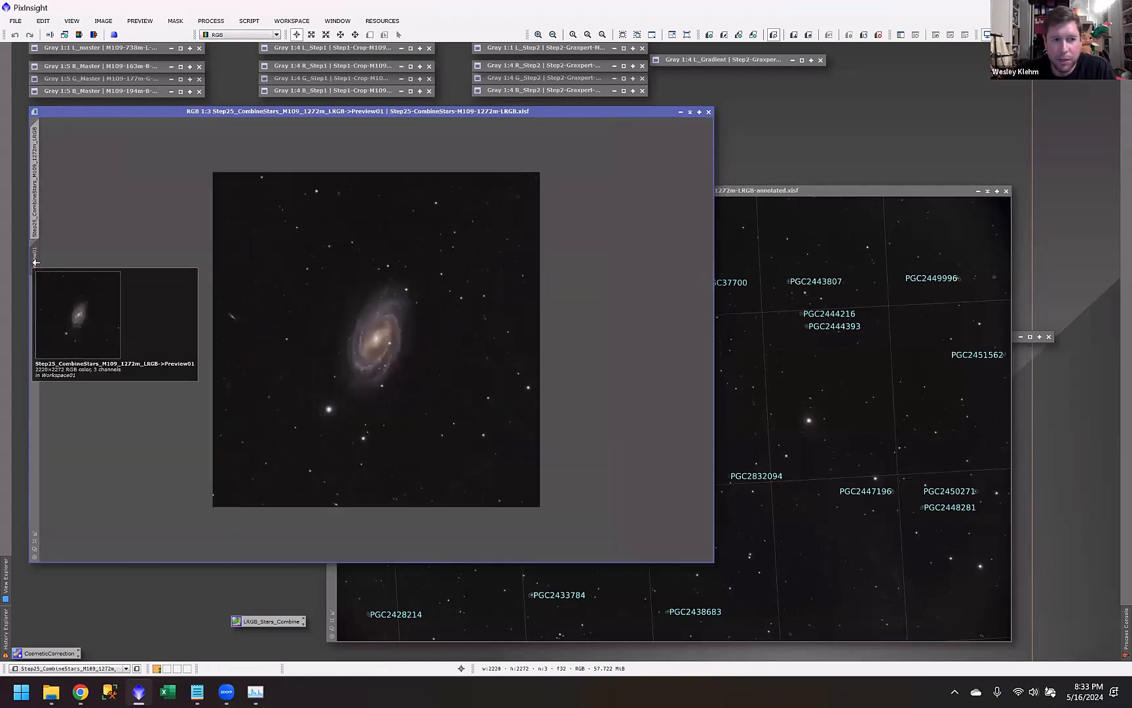
Step: Extract Preview01 of Step25_CombineStars as a separate image and place it over the source picture
left_click_drag(34, 258, 760, 150)
left_click_drag(837, 134, 508, 151)
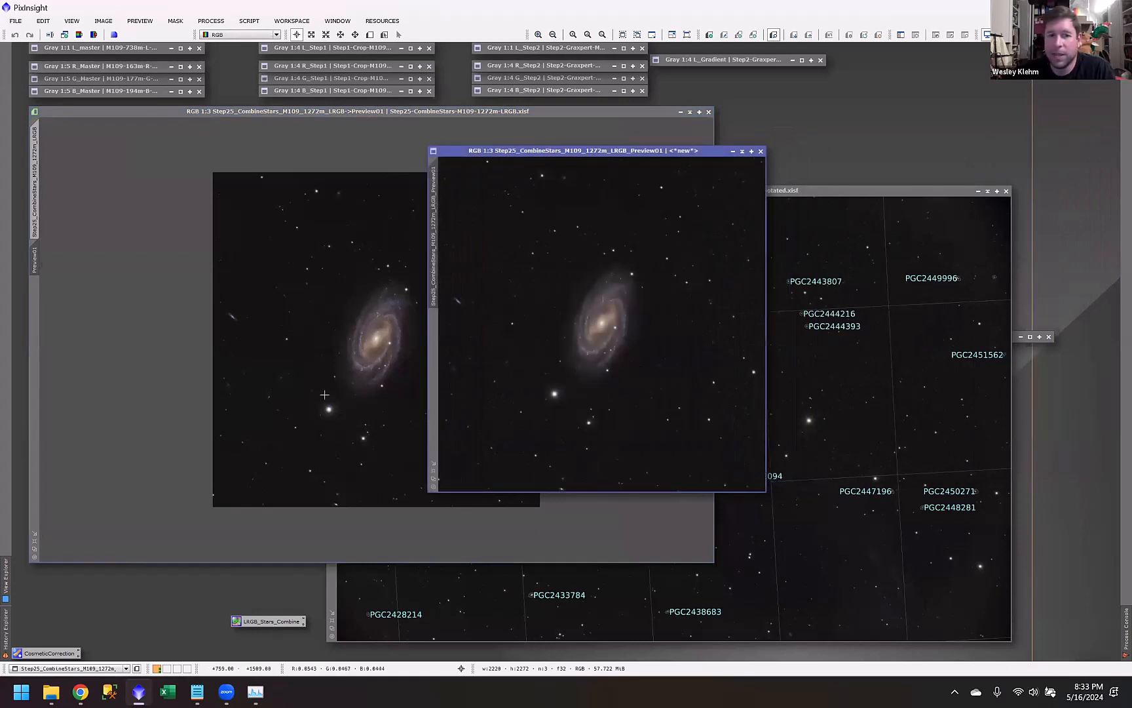
left_click_drag(559, 153, 558, 153)
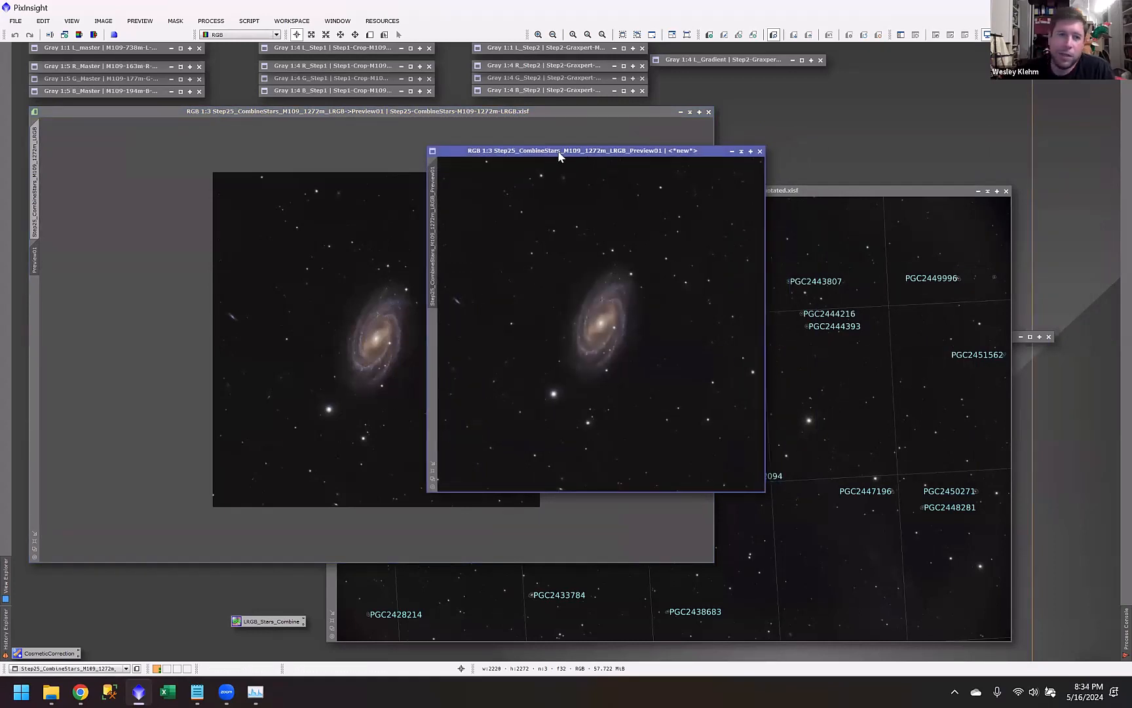
Step: Rotate the cropped galaxy image 90° clockwise, and enlarge it to 1:2 over the source picture
left_click(104, 20)
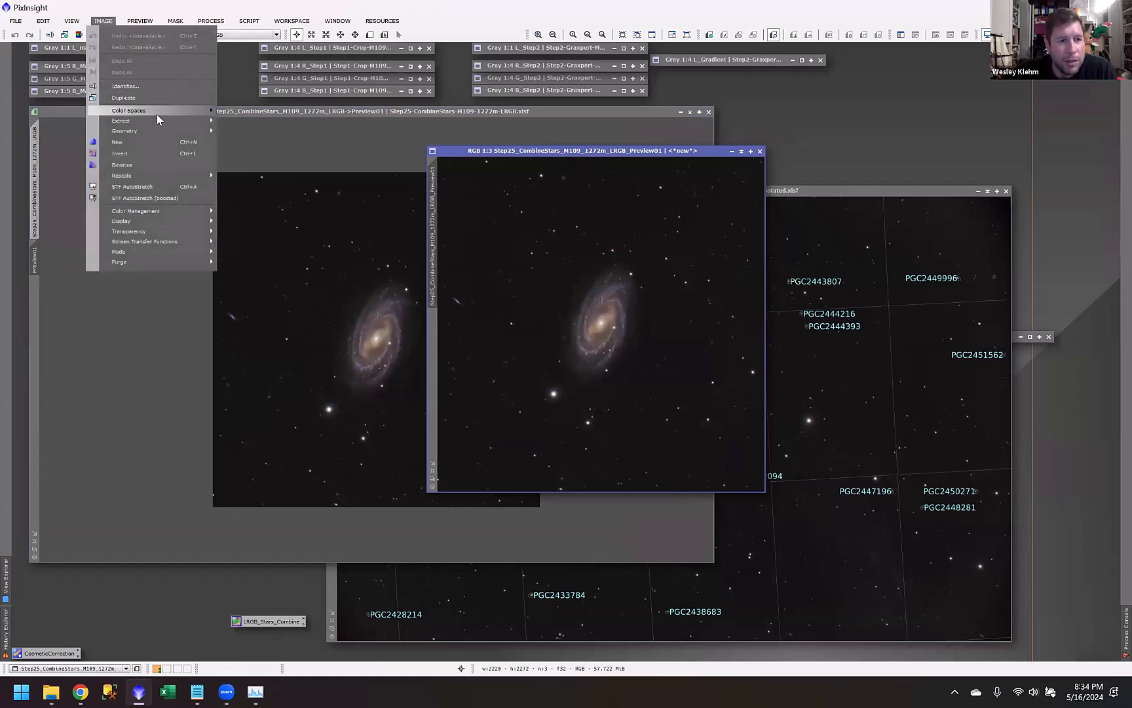
mouse_move(165, 132)
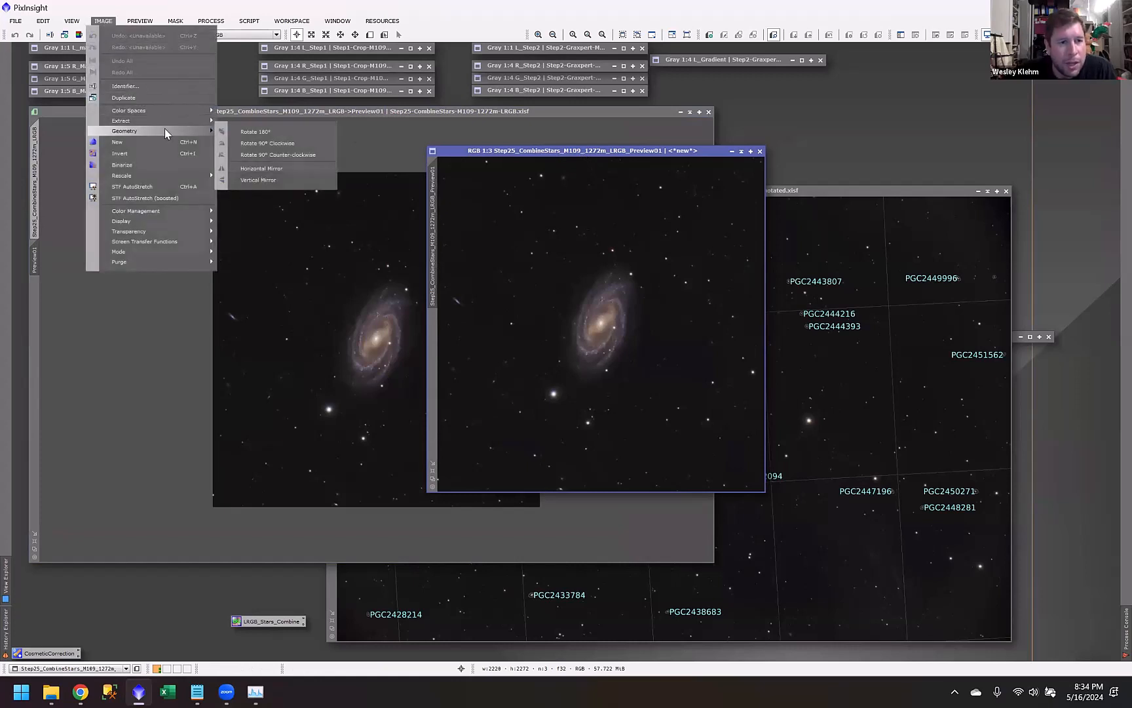
left_click(278, 143)
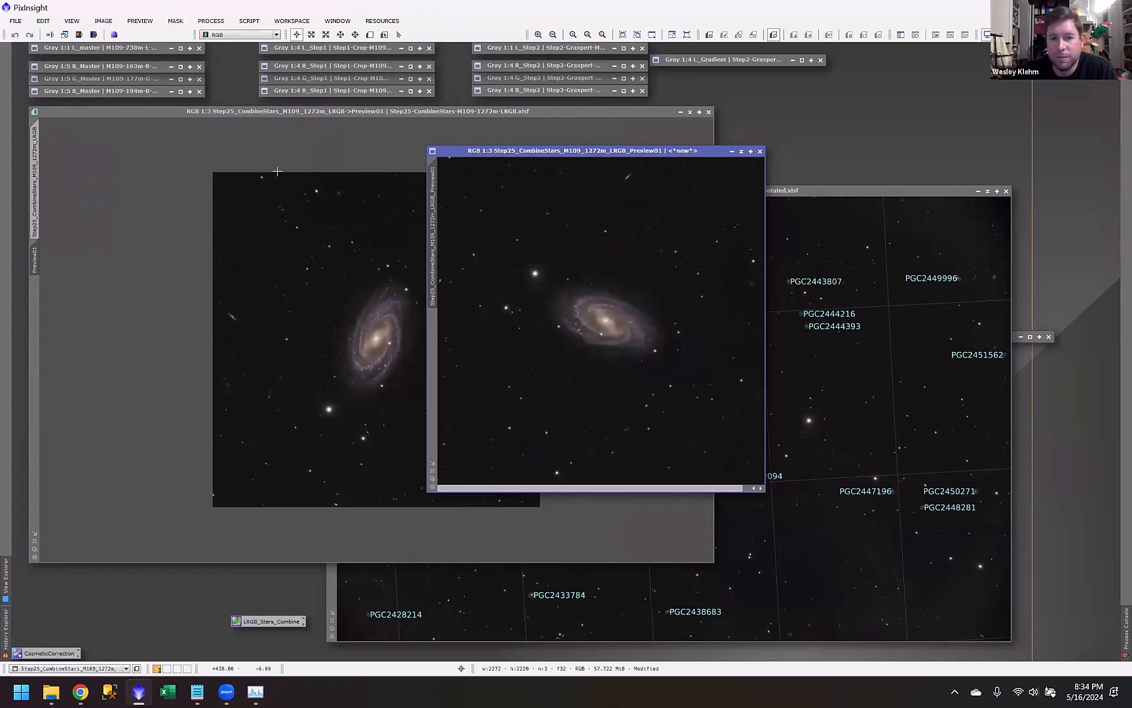
left_click(432, 472)
left_click_drag(672, 149, 318, 105)
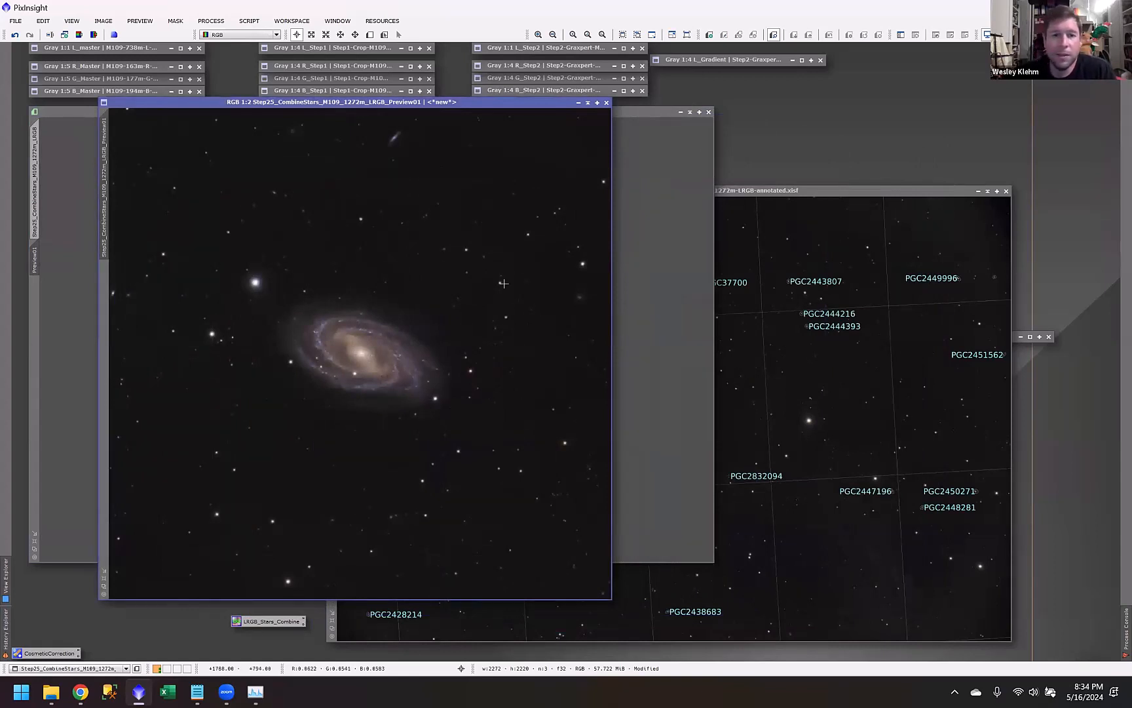
Step: Close the rotated crop without saving, and show the full Step25_CombineStars image with its window shifted to uncover the RGB process icons
left_click(606, 102)
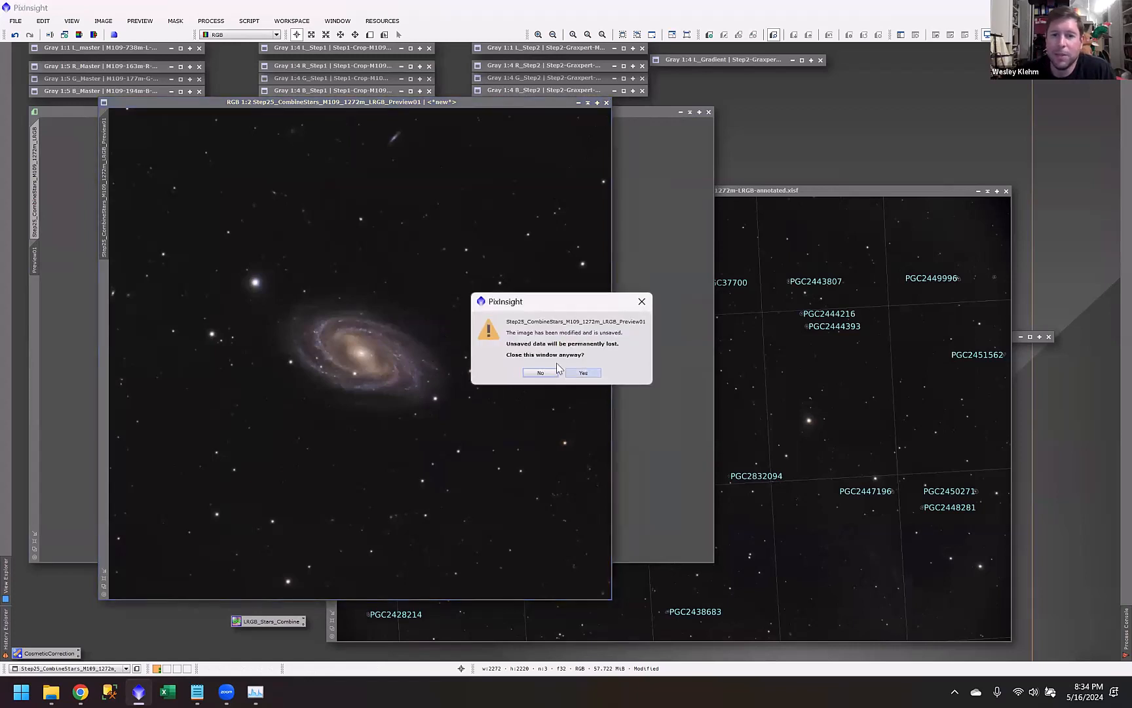
left_click(642, 302)
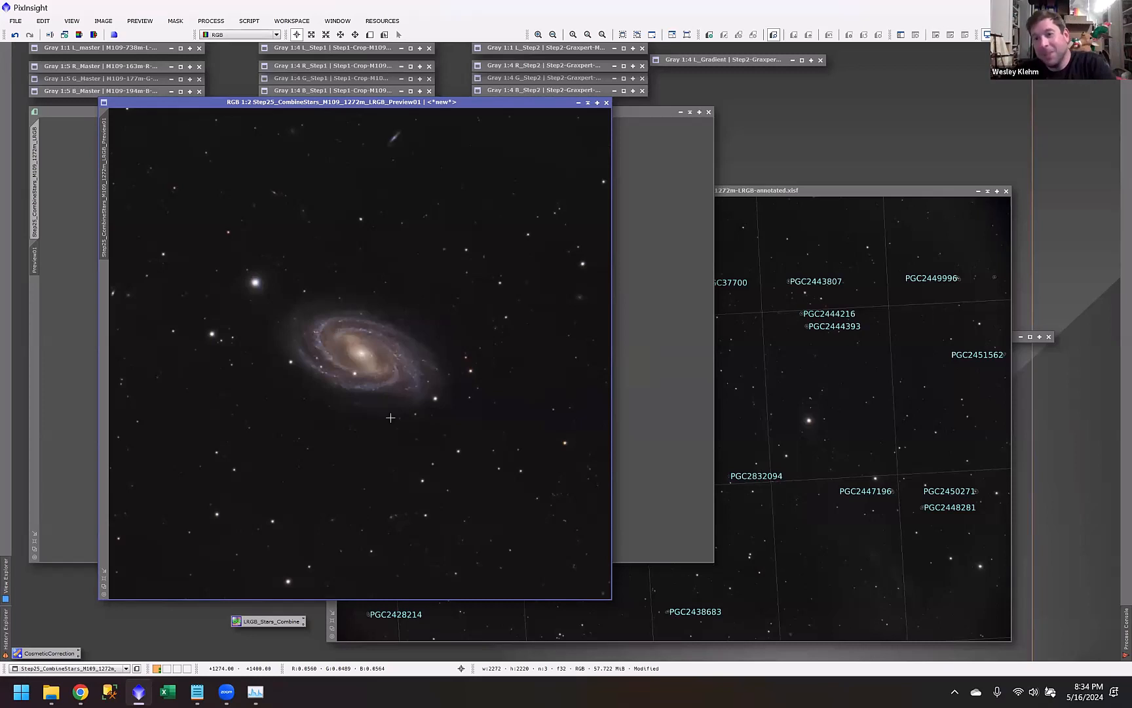
left_click(606, 102)
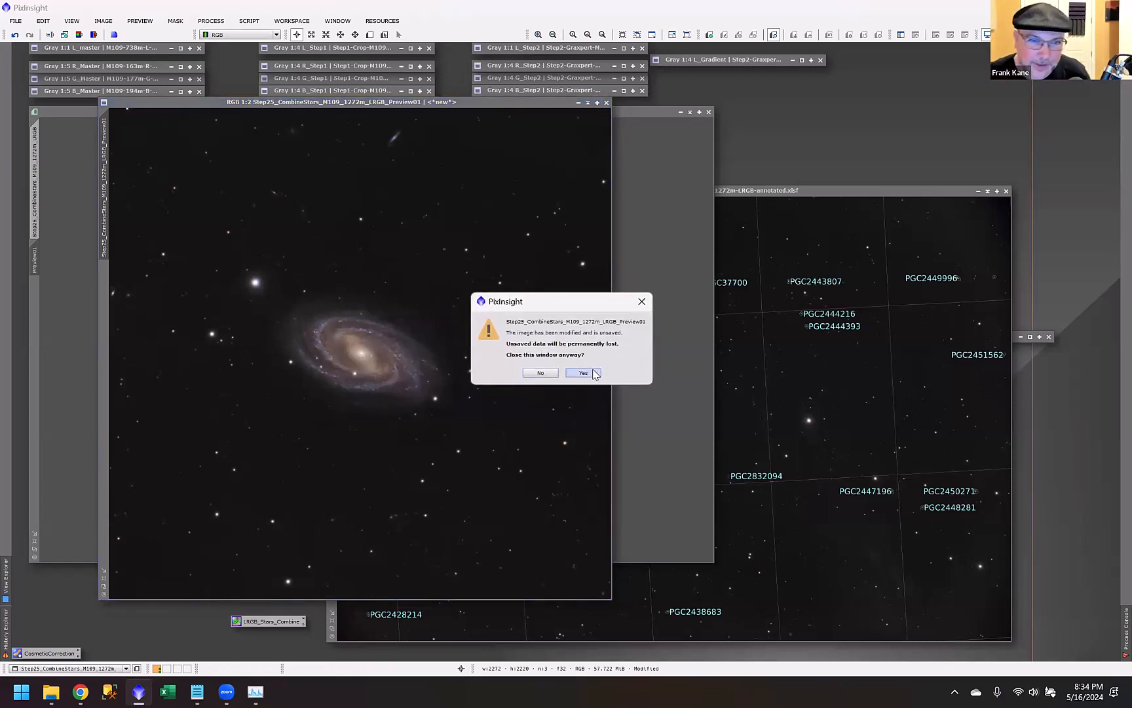
left_click(581, 371)
left_click(35, 182)
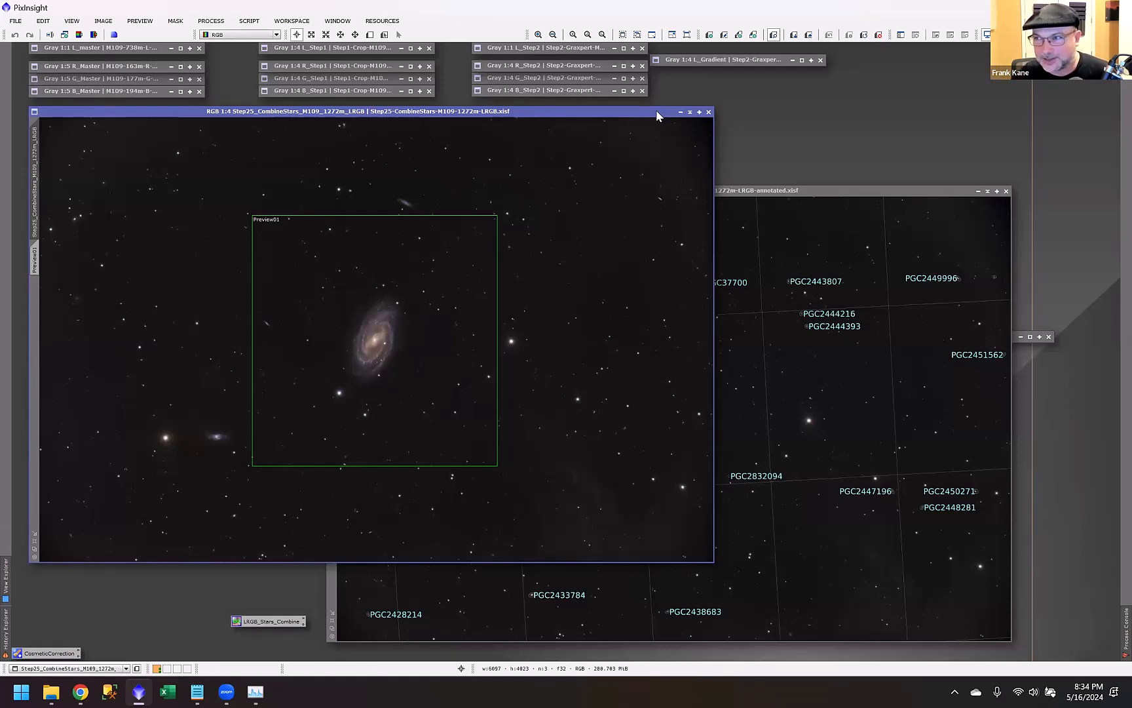
left_click_drag(655, 110, 842, 119)
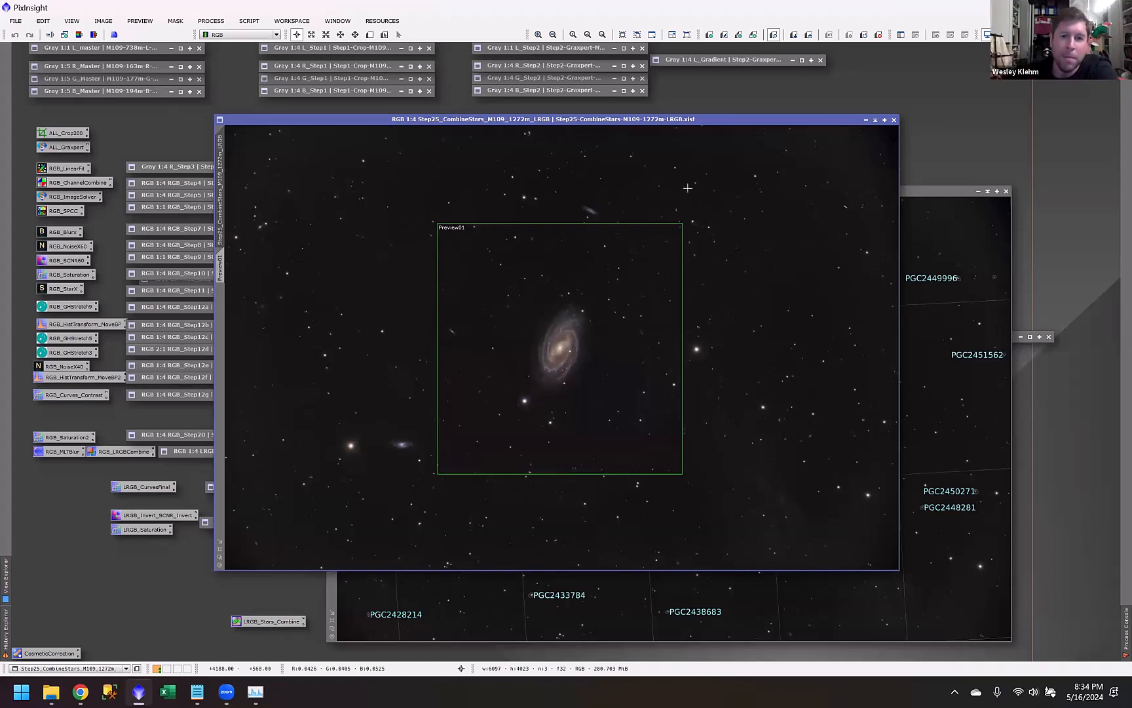
Step: Review the GeneralizedHyperbolicStretch settings stored in the RGB_GHStretch9 icon, close them, and point out the RGB_NoiseX40 icon
left_click(72, 310)
double_click(72, 309)
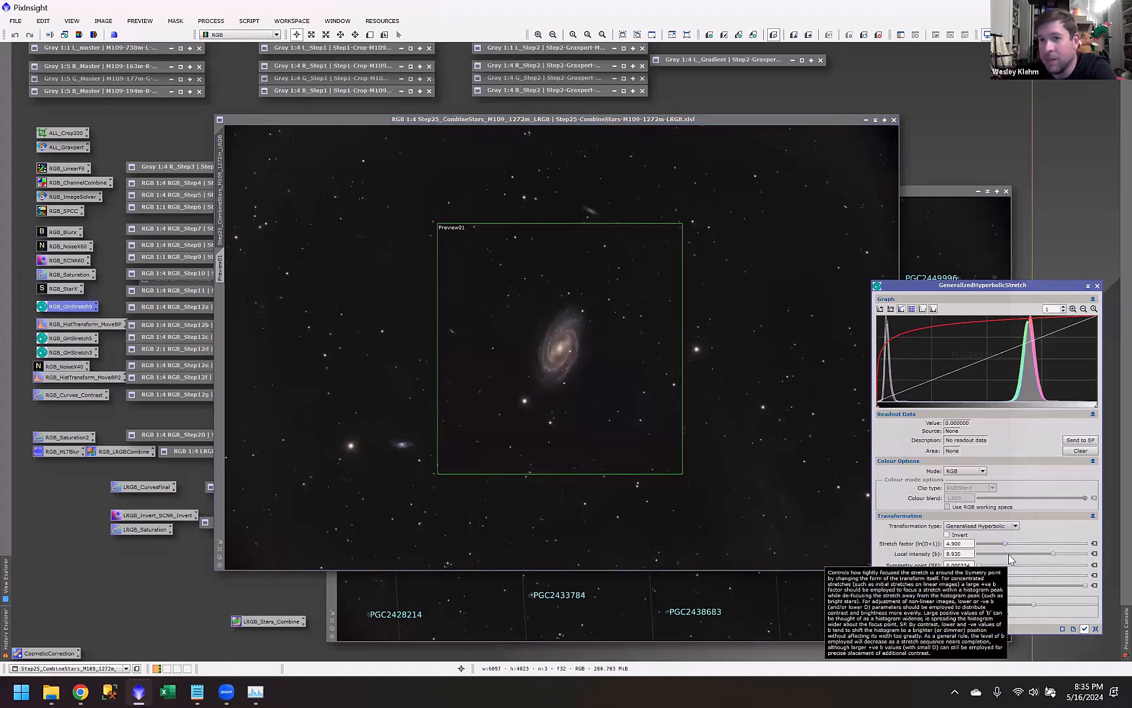
left_click(1098, 286)
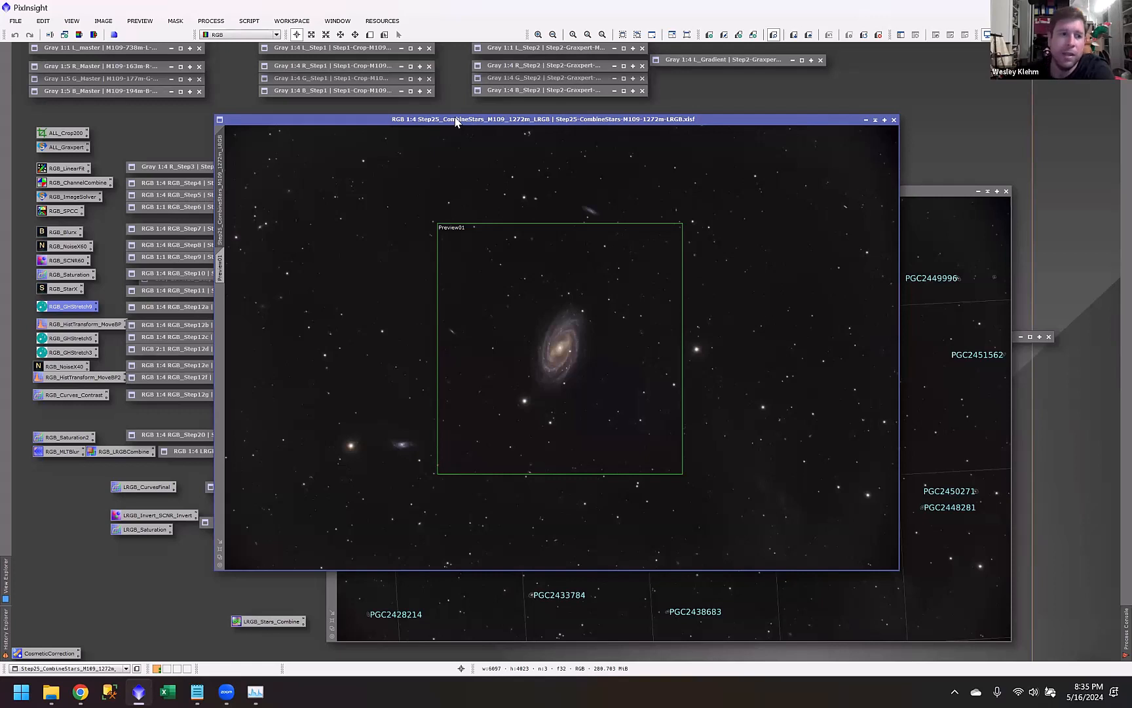
left_click(66, 367)
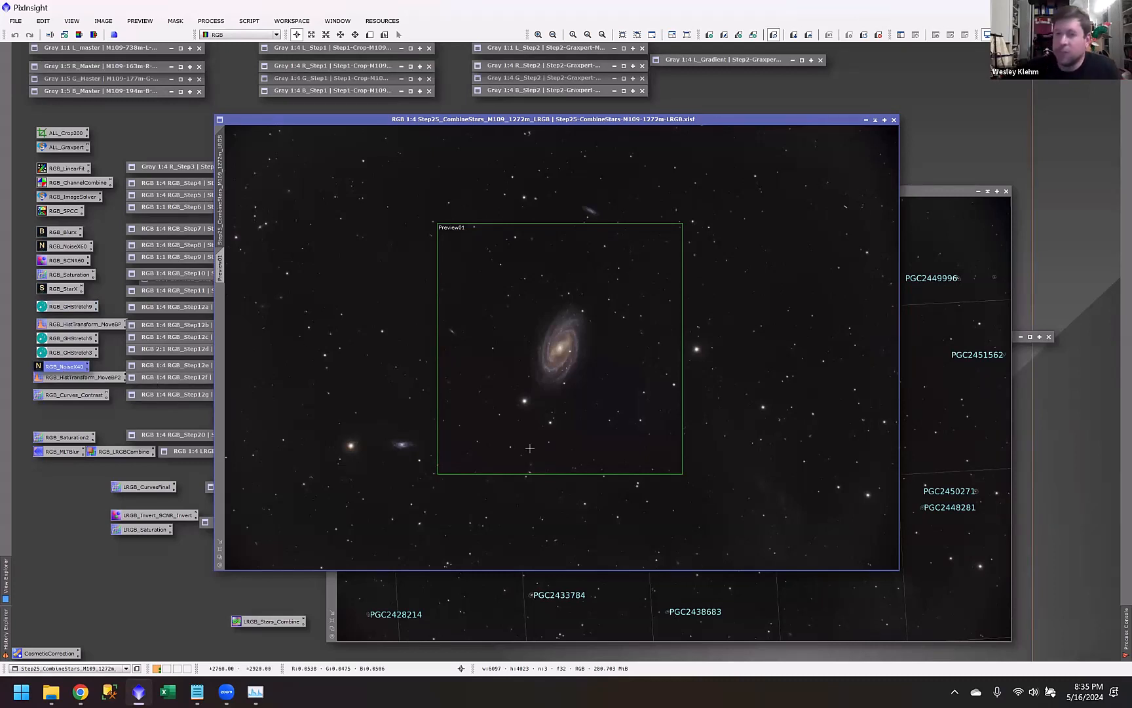
Step: Collapse the annotated image and the Step25_CombineStars image to icons so the workflow layout is uncovered
left_click(988, 191)
left_click(988, 192)
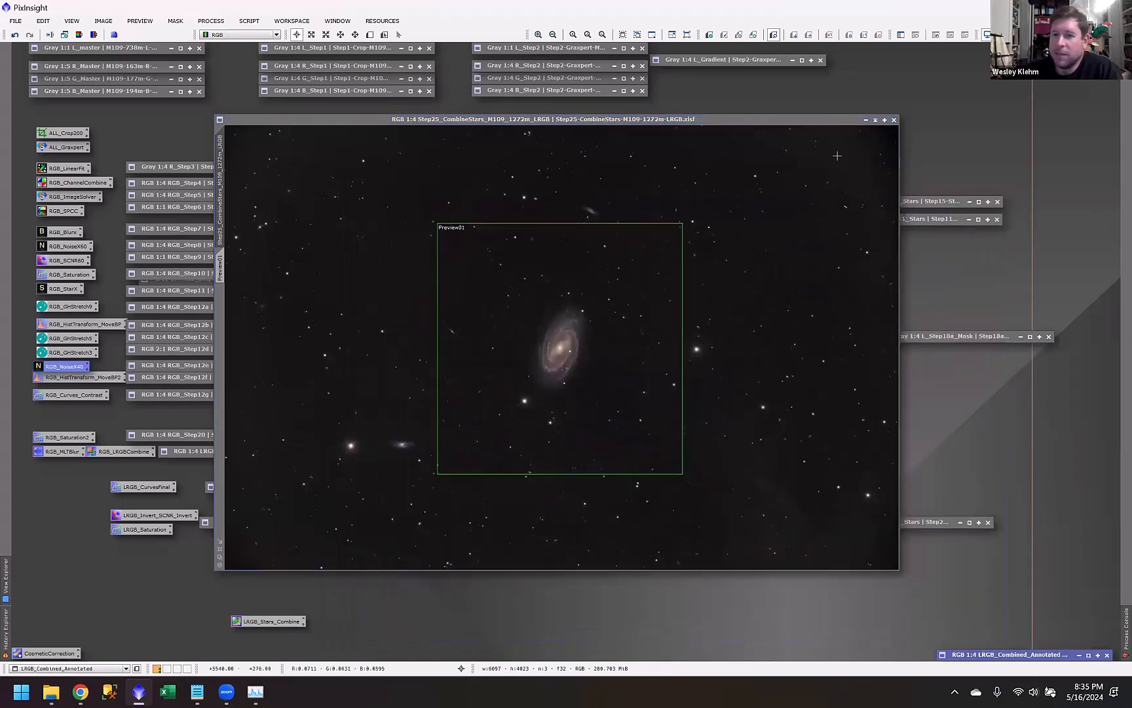
left_click_drag(751, 122, 722, 162)
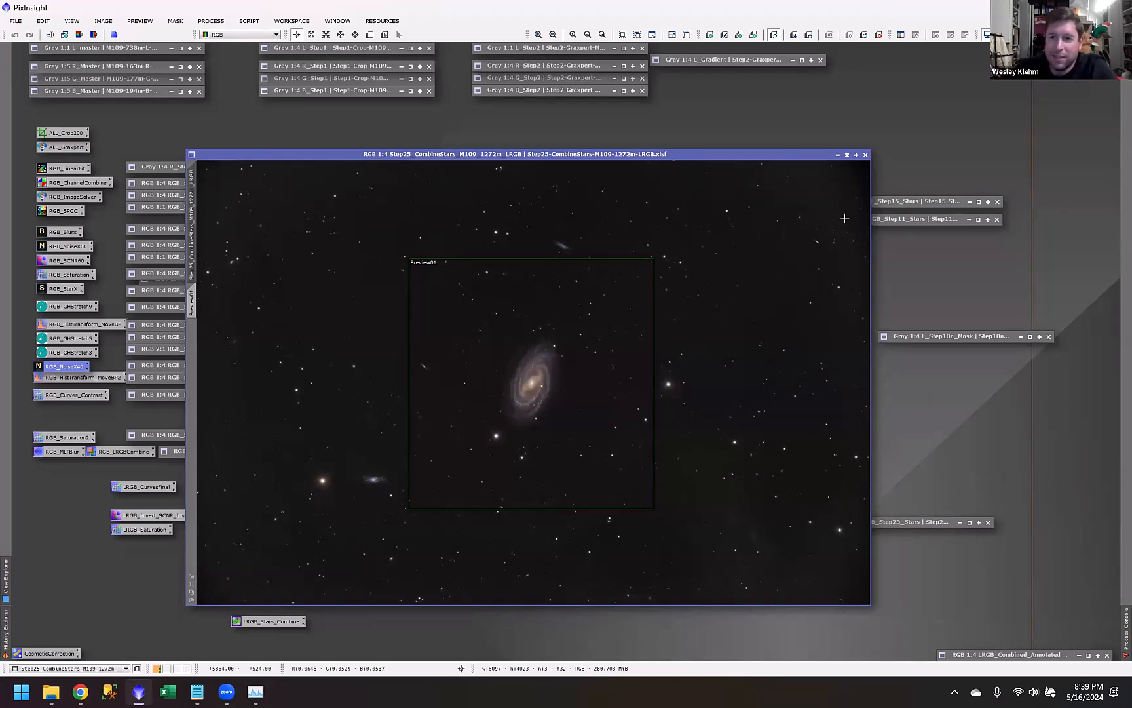
left_click(846, 155)
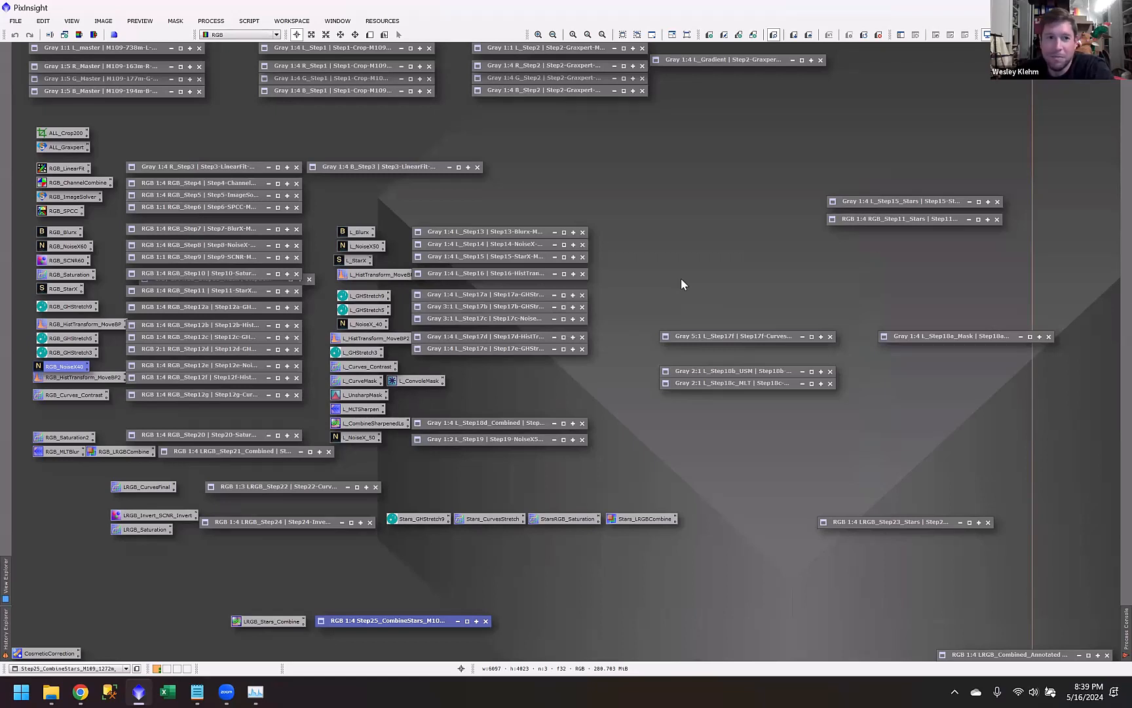
left_click(717, 411)
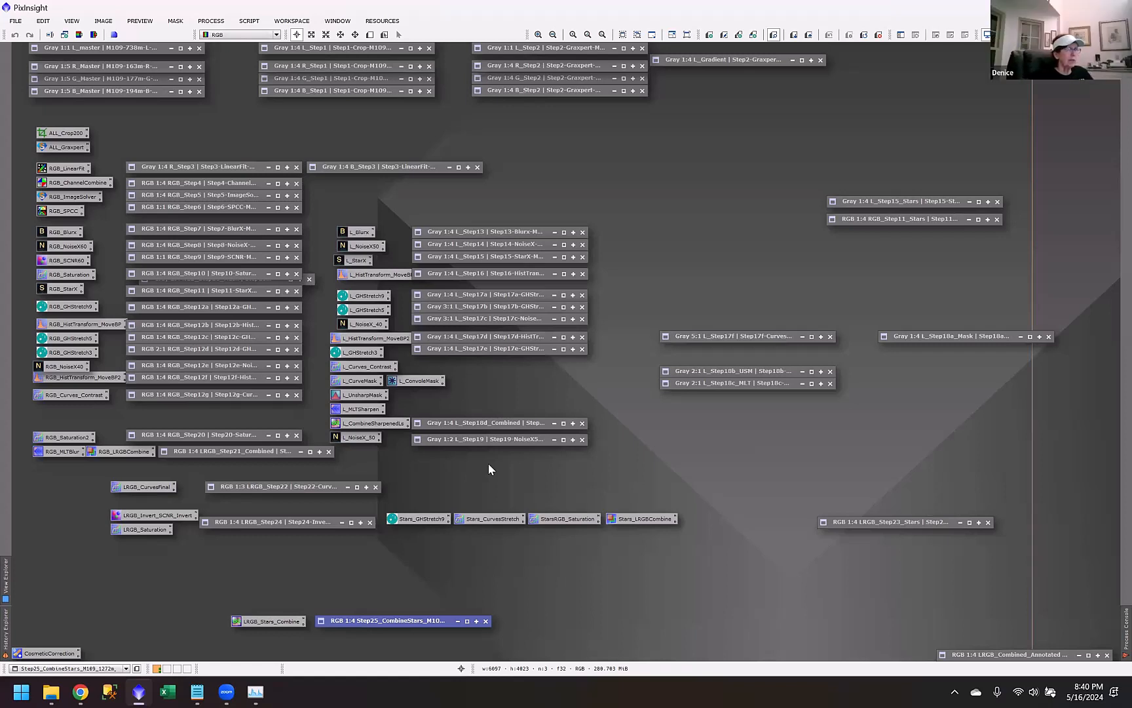
Step: Reopen the Step25_CombineStars image twice to show the final picture, collapsing it again each time
double_click(422, 617)
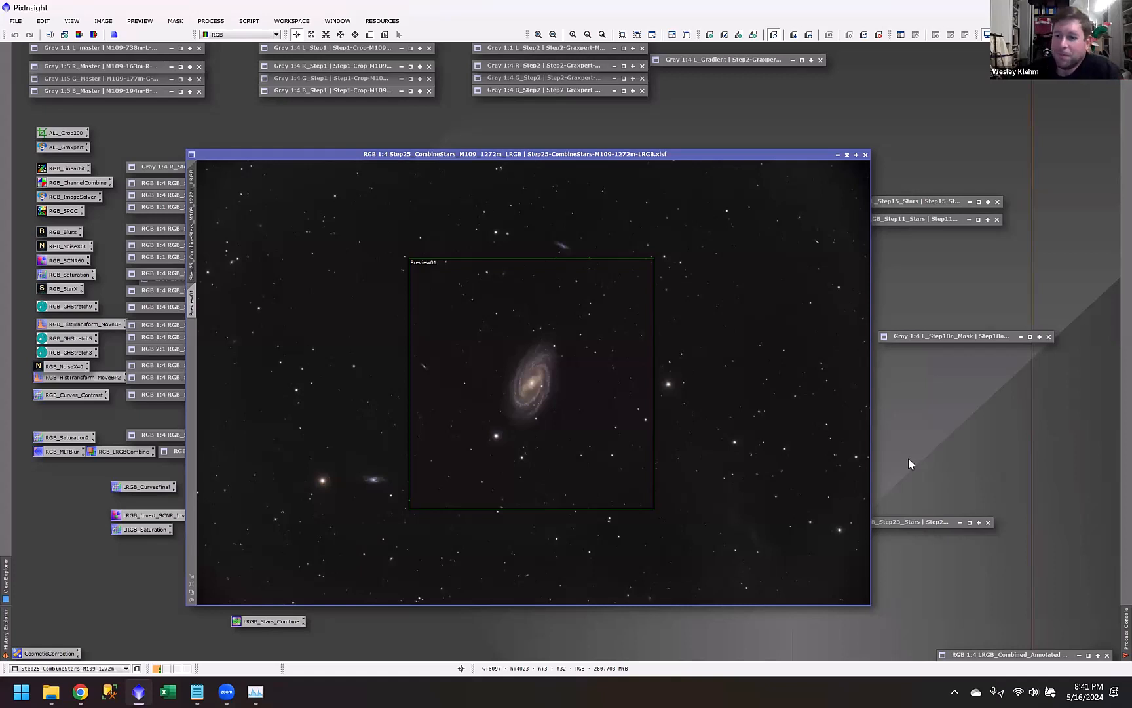
left_click(847, 154)
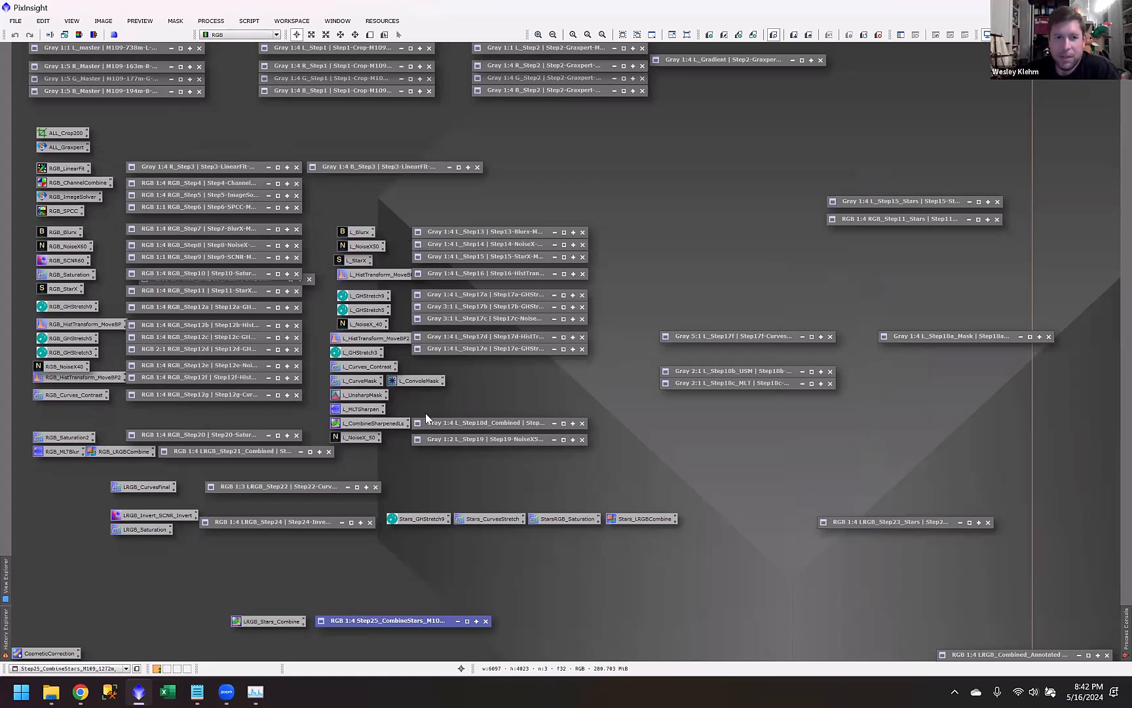
double_click(406, 621)
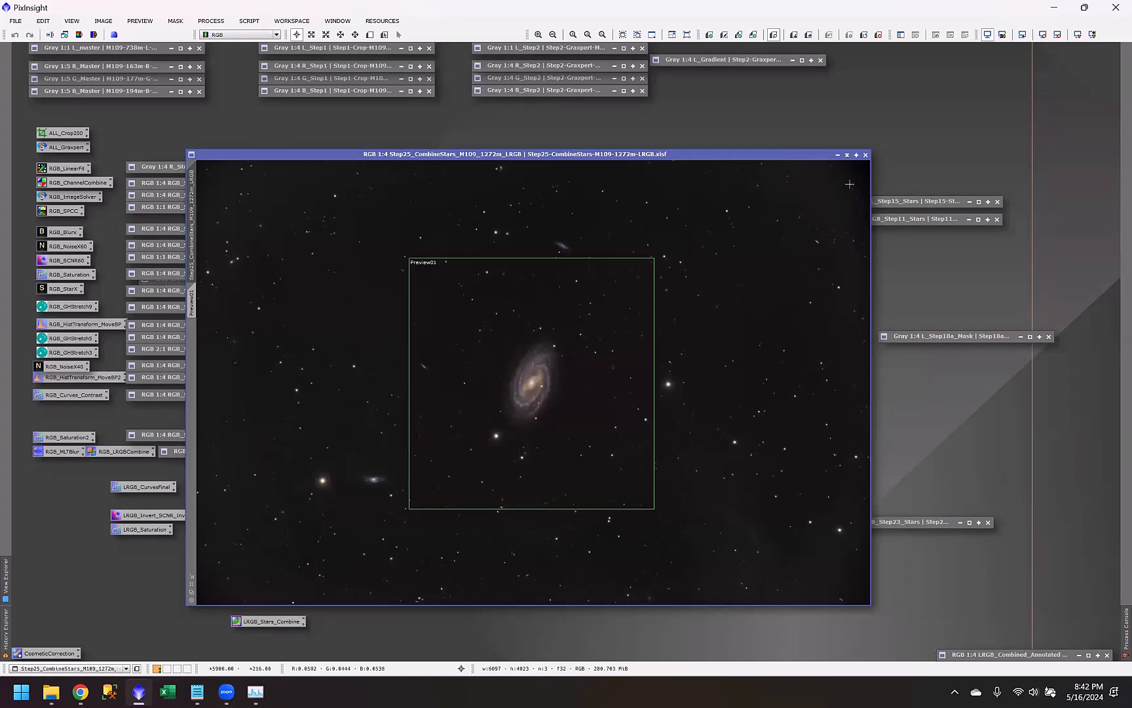
left_click(847, 155)
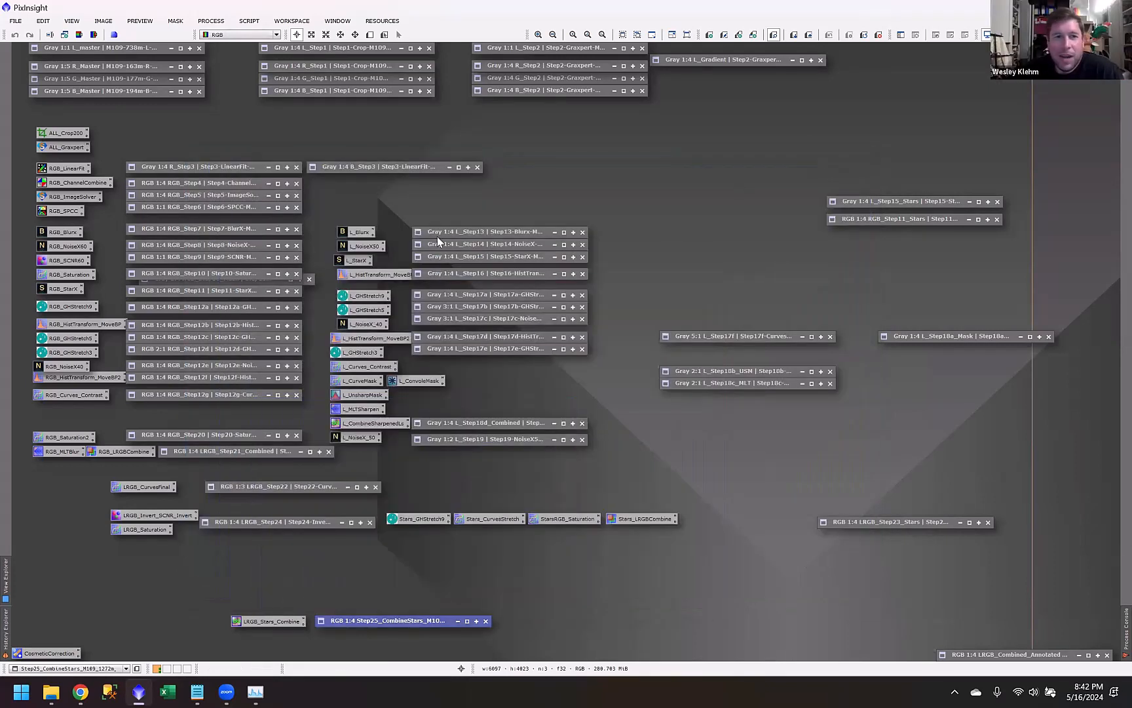
Step: Look through the configured update repository addresses down to the end of the list, and close the list unchanged
left_click(382, 21)
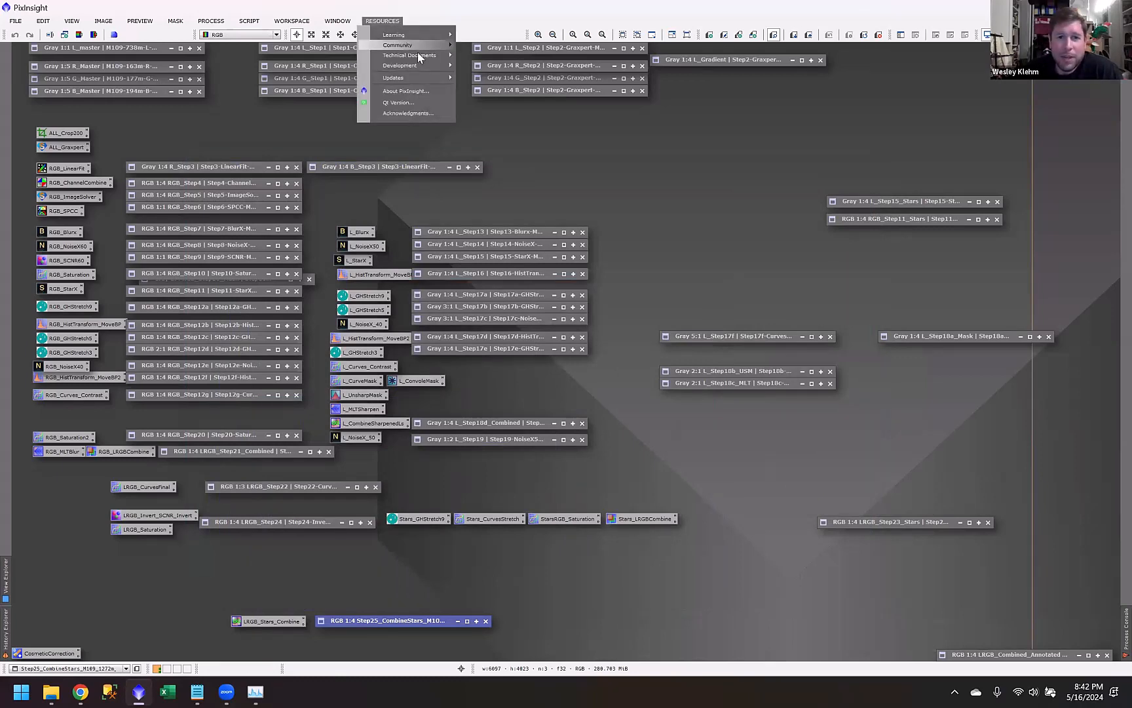
mouse_move(434, 76)
left_click(505, 78)
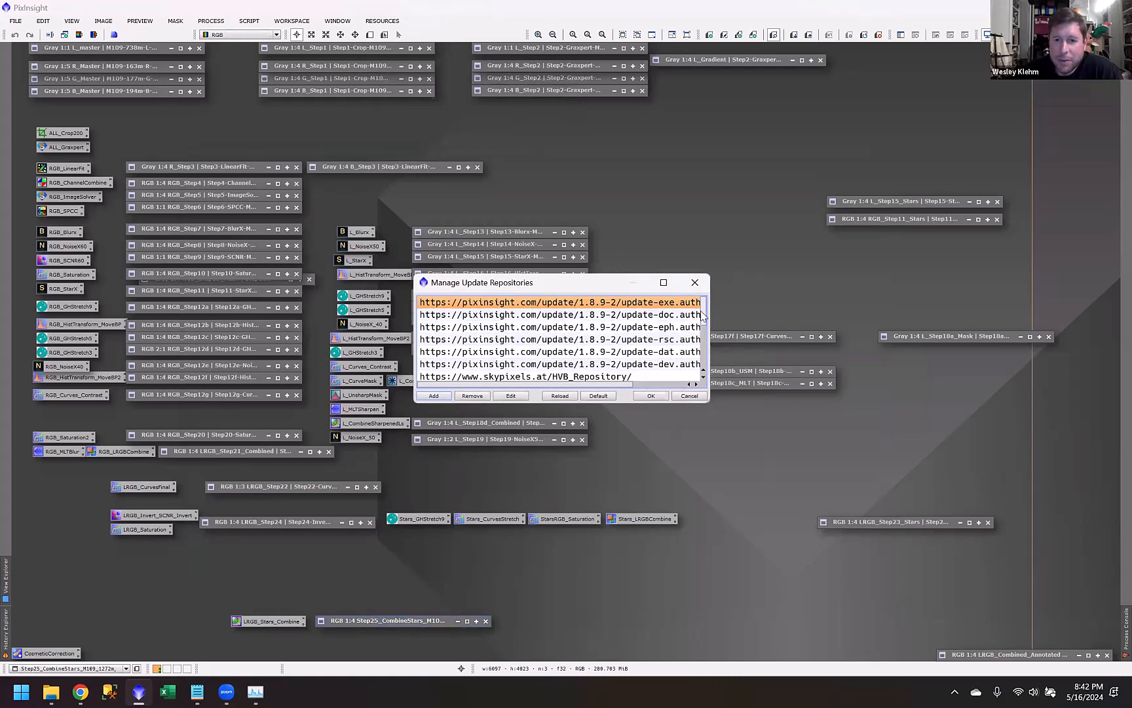
left_click_drag(705, 314, 710, 353)
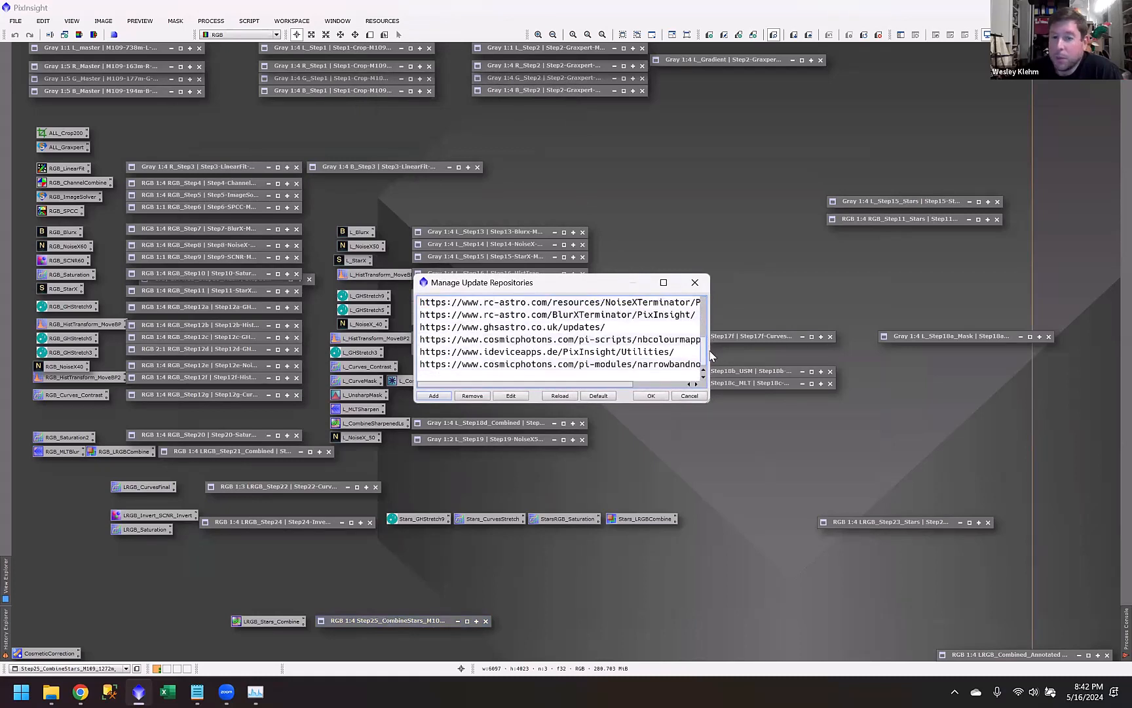
left_click(695, 282)
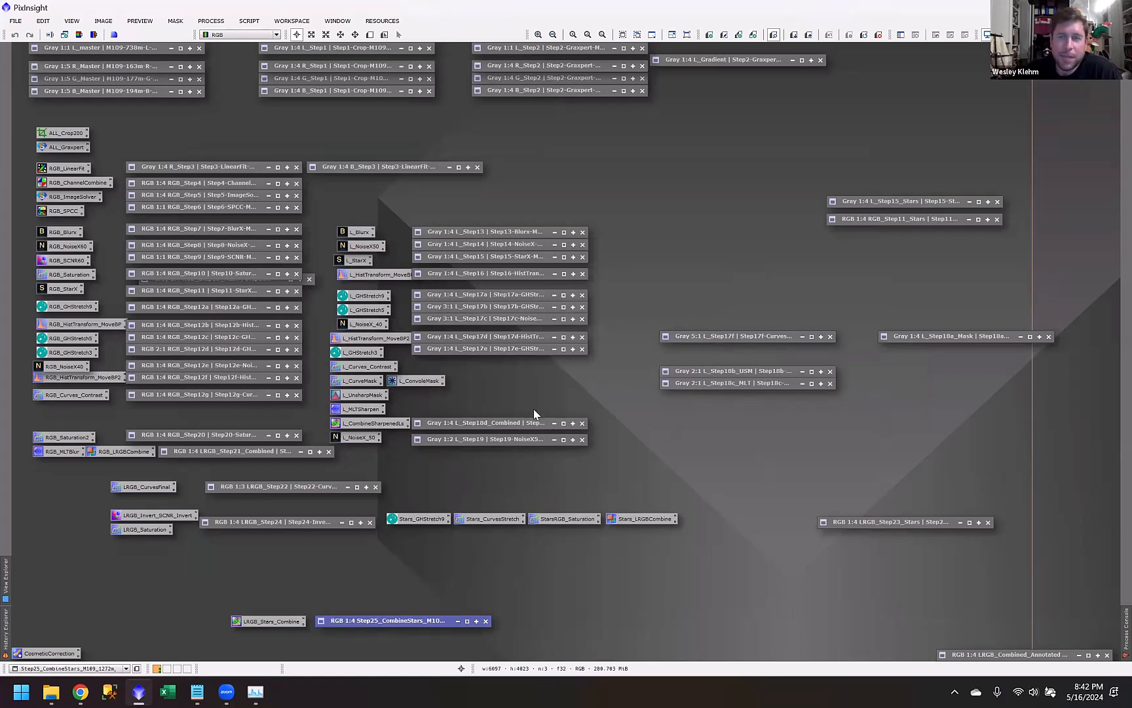
Step: Browse the saved process icon files in Documents, highlight PIPresentation2.xpsm, and leave without loading it
right_click(643, 274)
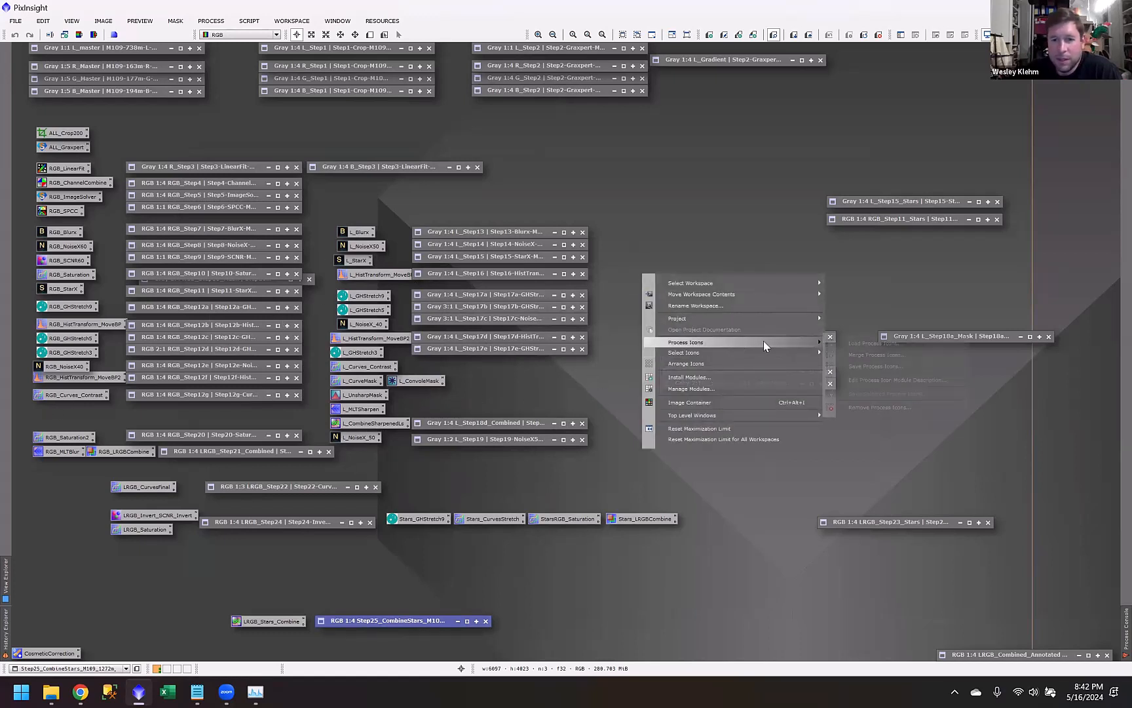
left_click(859, 342)
scroll(258, 354, "down", 4)
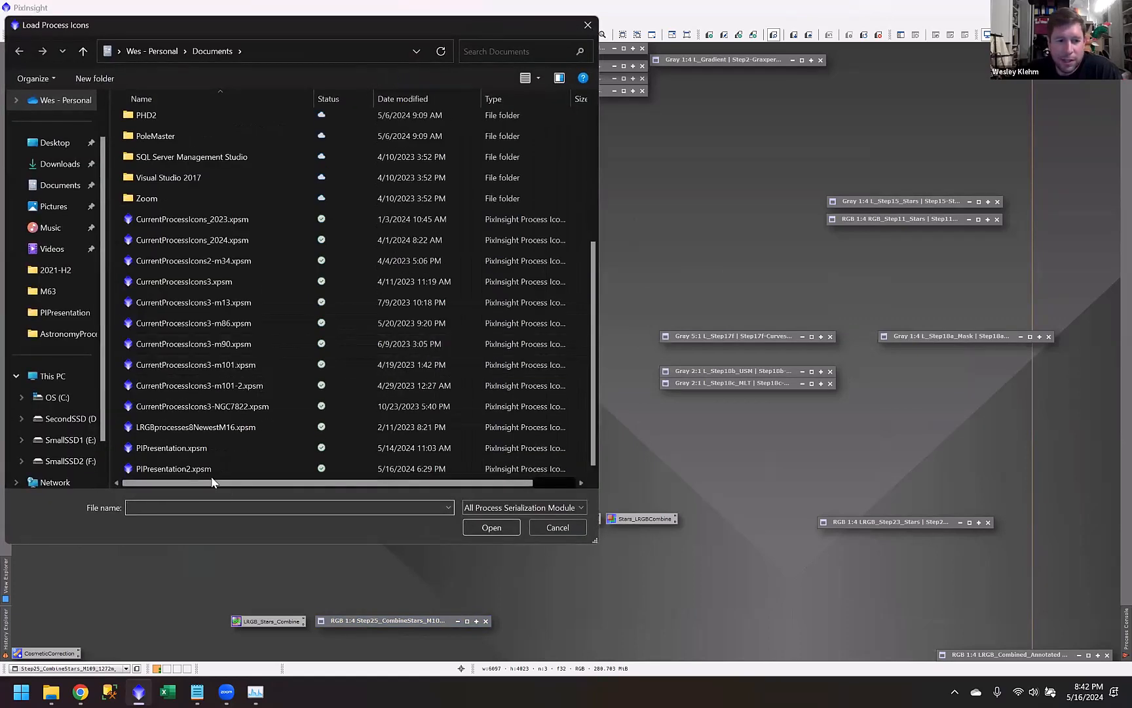
left_click(159, 470)
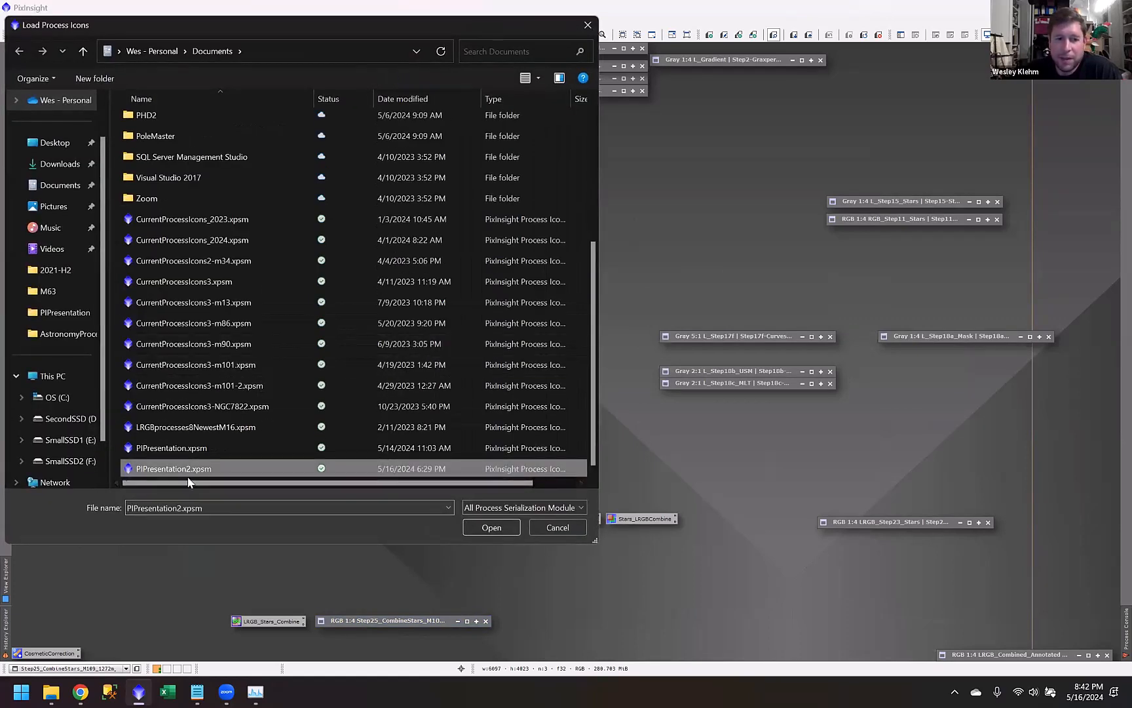
left_click(578, 533)
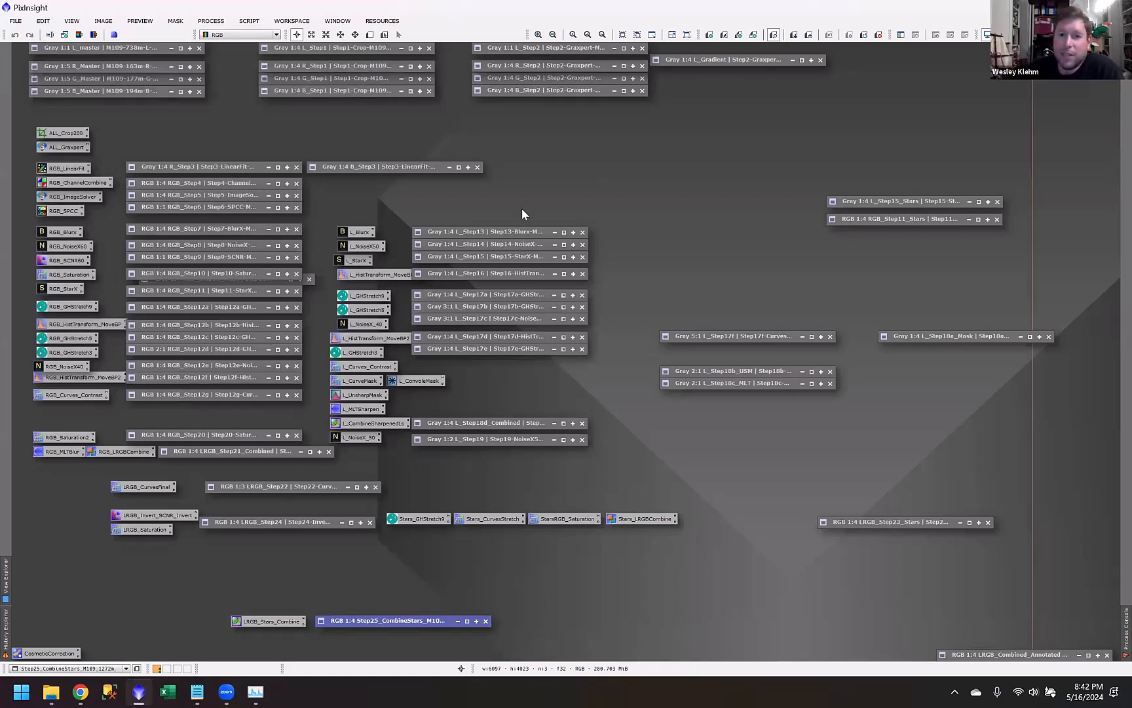
Step: Point out the first workflow icons in order, from the crop and ALL_Graxpert through RGB_LinearFit, RGB_ChannelCombine and RGB_ImageSolver
left_click(56, 134)
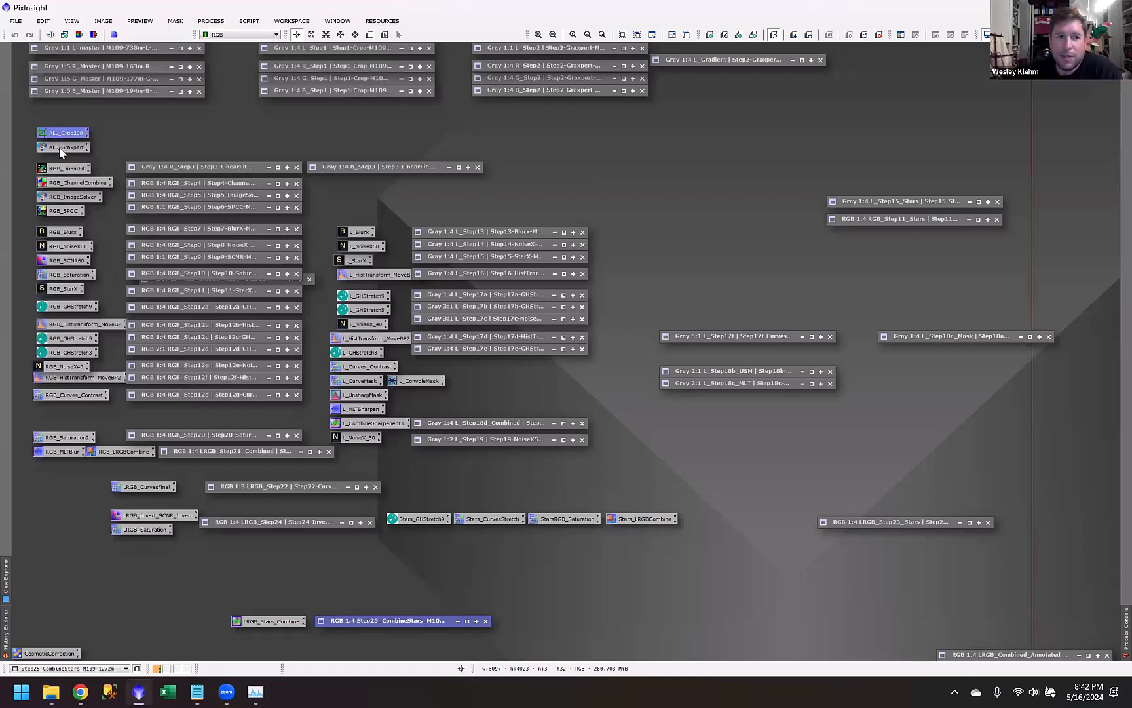
left_click(63, 147)
left_click(66, 169)
left_click(72, 183)
left_click(72, 197)
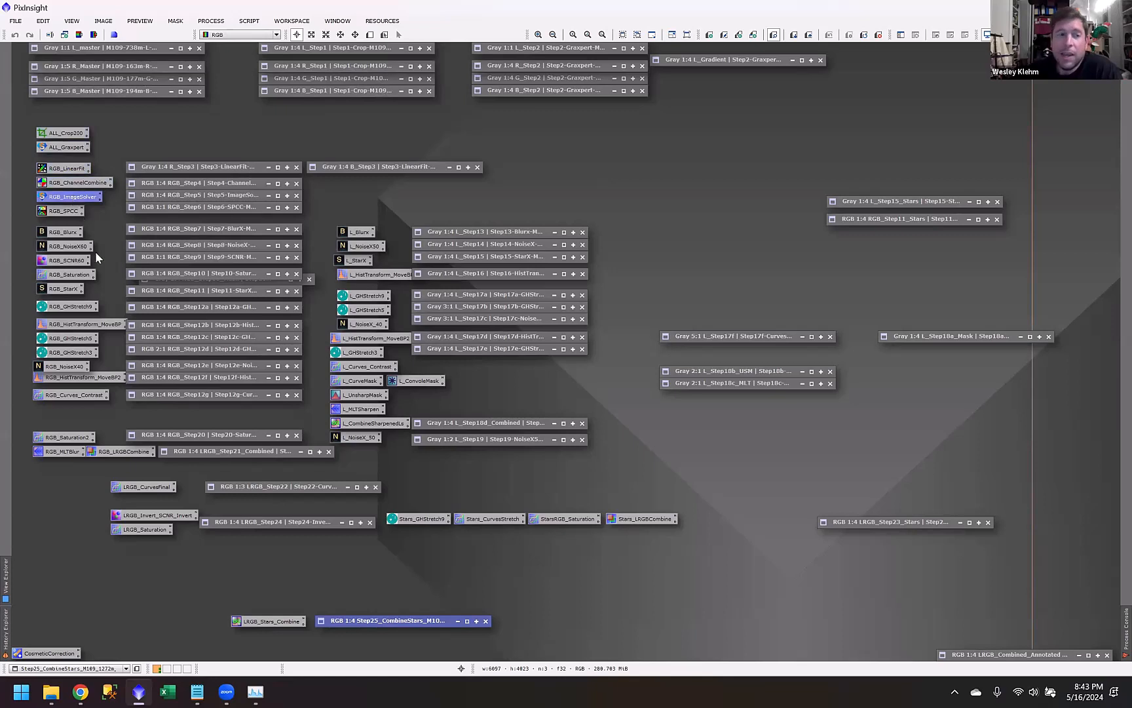
left_click(65, 133)
left_click(61, 150)
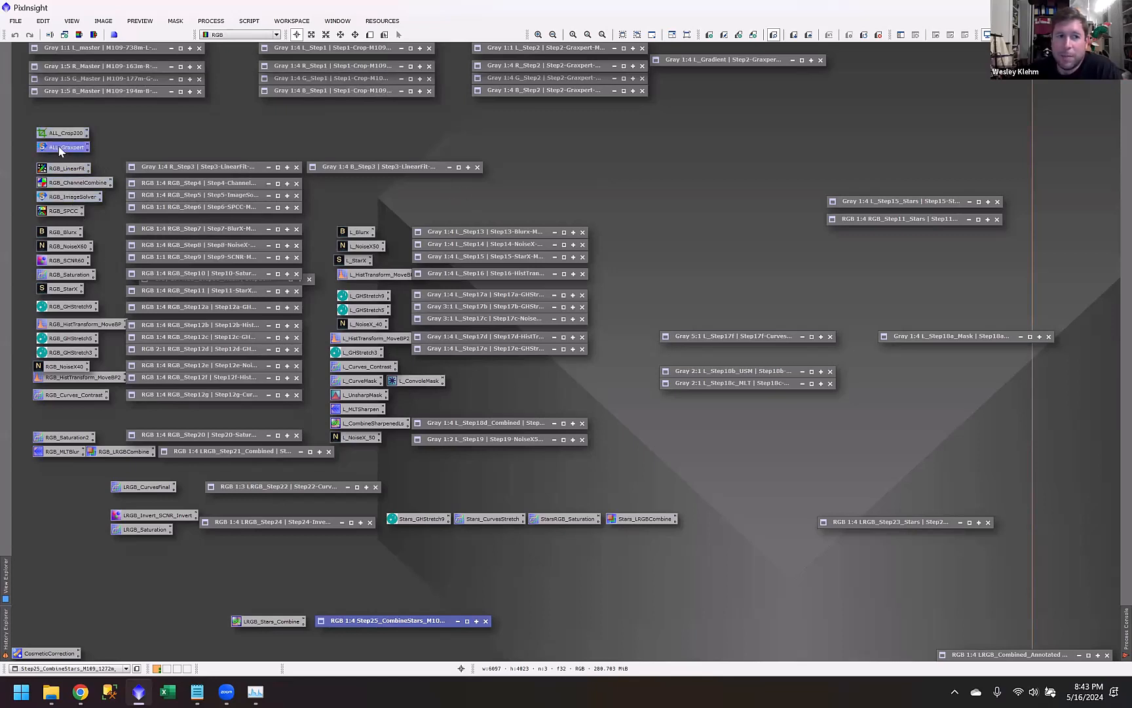
left_click(58, 175)
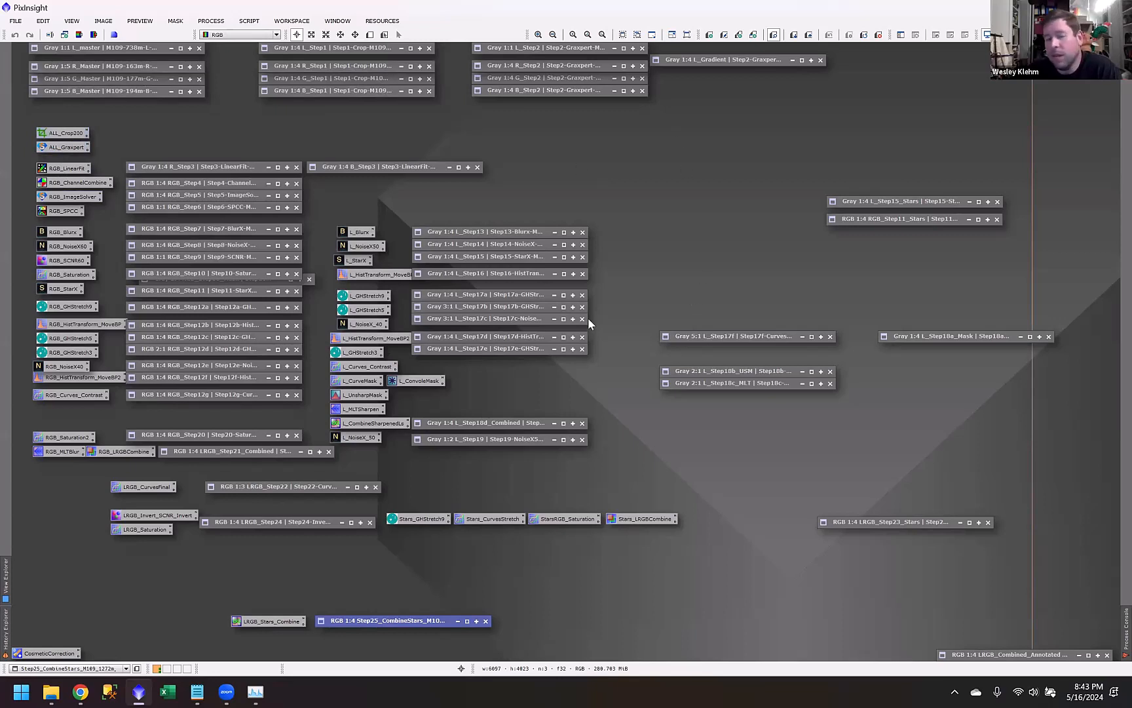